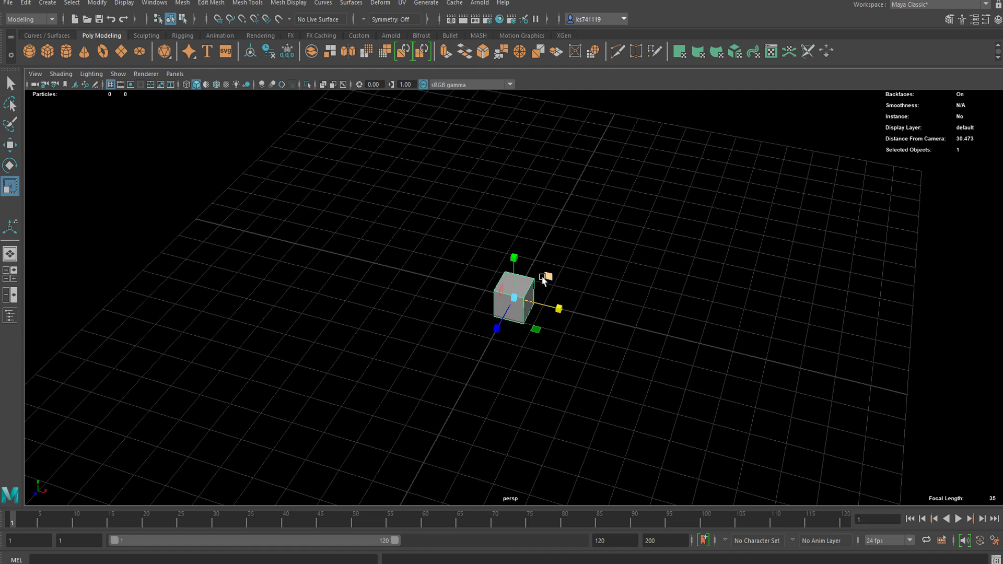
Step: Scale the cube into a tall, thin upright slab by stretching its height and width and flattening its depth
drag(514, 261, 511, 203)
drag(514, 297, 563, 299)
drag(496, 327, 511, 308)
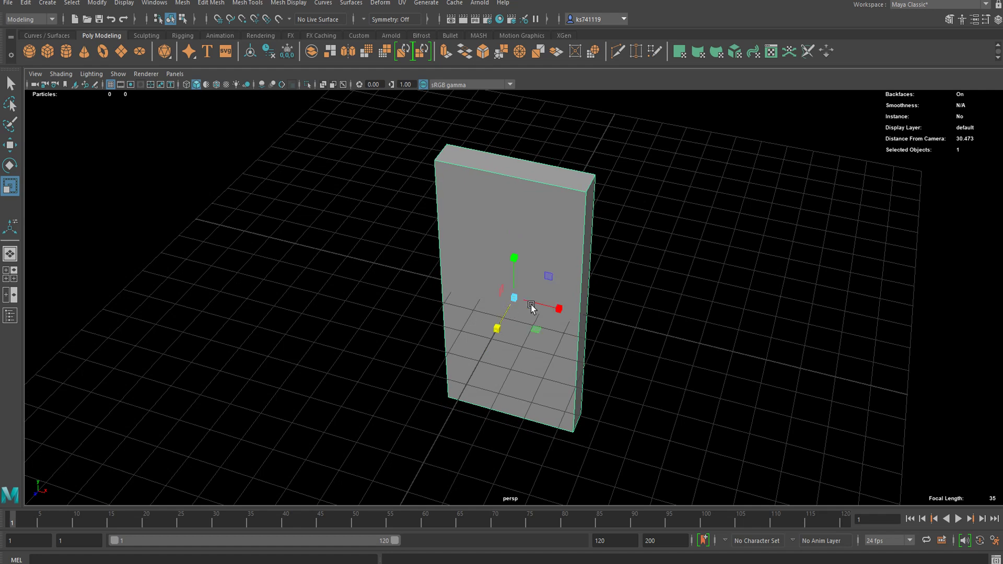
Step: Bevel the slab's four short corner edges with a fraction of 0.34 and multiple segments to round its outline
alt+drag(566, 324, 535, 303)
scroll(449, 220, up, 6)
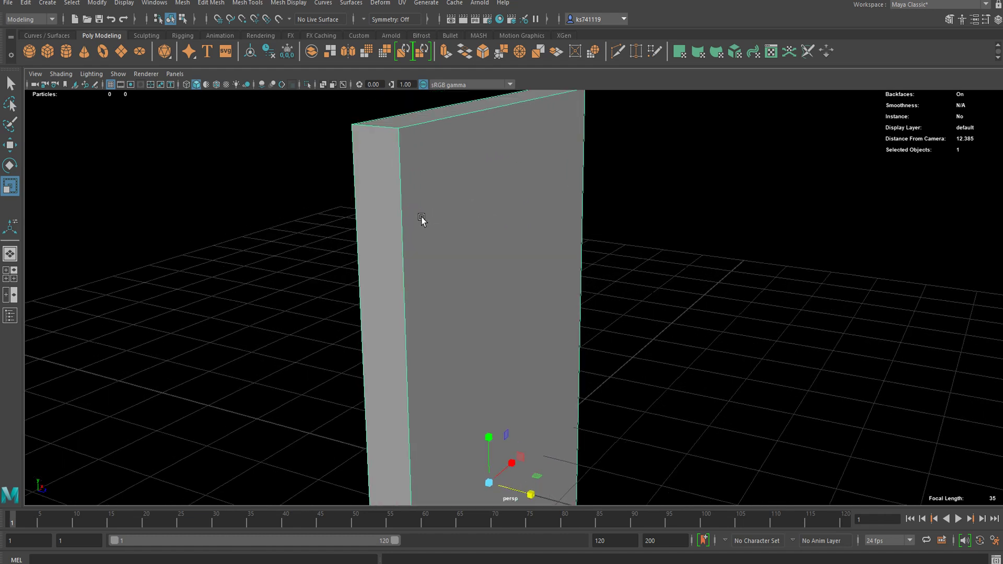
scroll(418, 216, up, 3)
scroll(417, 211, down, 3)
click(374, 191)
alt+drag(374, 191, 420, 268)
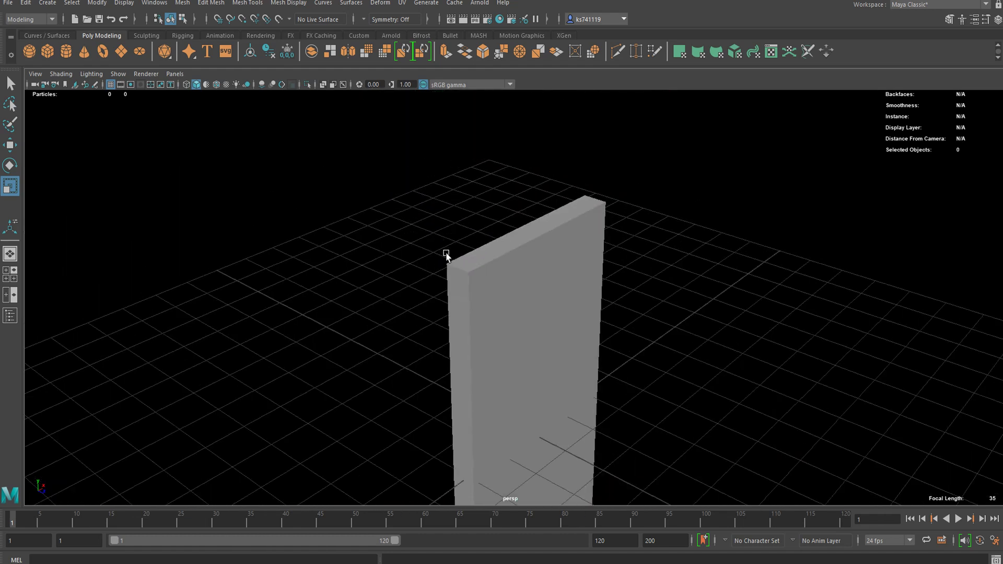
click(479, 260)
scroll(470, 256, up, 3)
right_drag(434, 241, 430, 197)
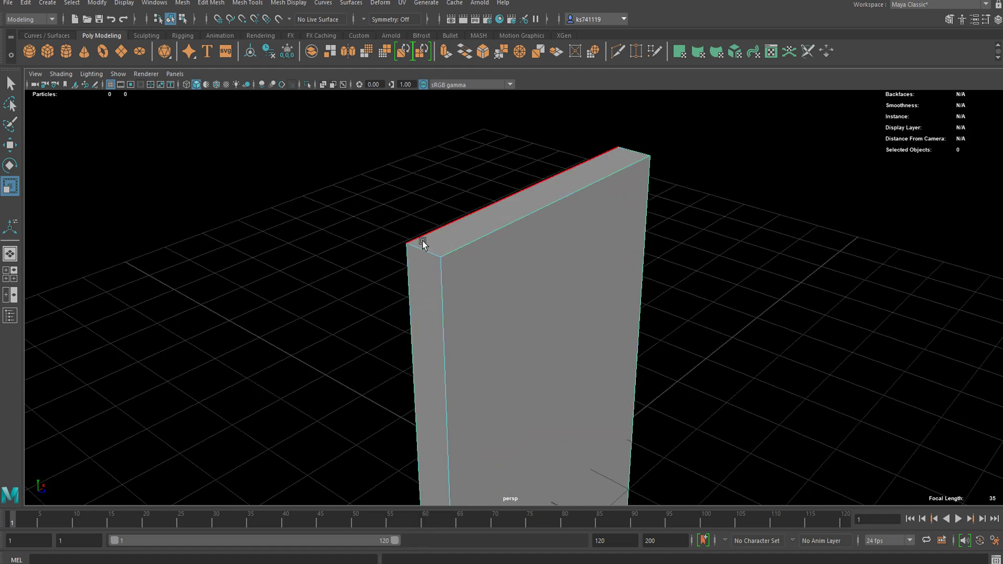
click(422, 242)
click(423, 250)
shift+click(635, 148)
click(468, 325)
alt+drag(468, 324, 491, 270)
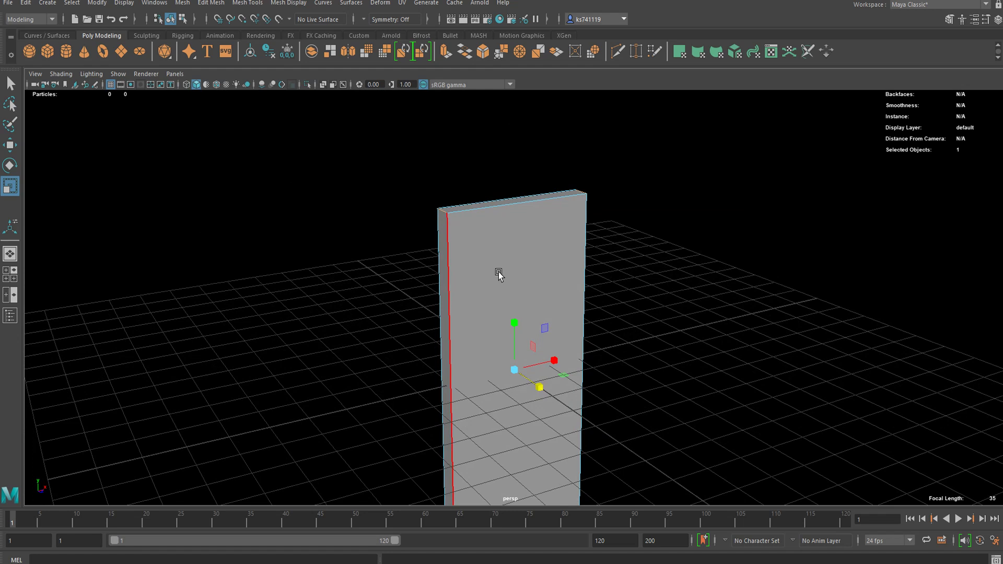
key(ctrl+b)
drag(768, 310, 811, 319)
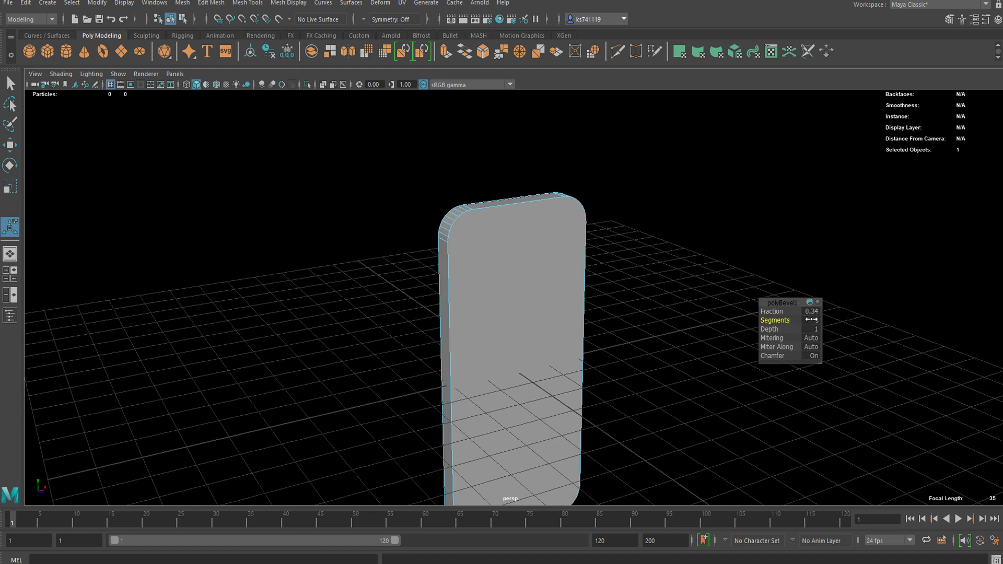
key(q)
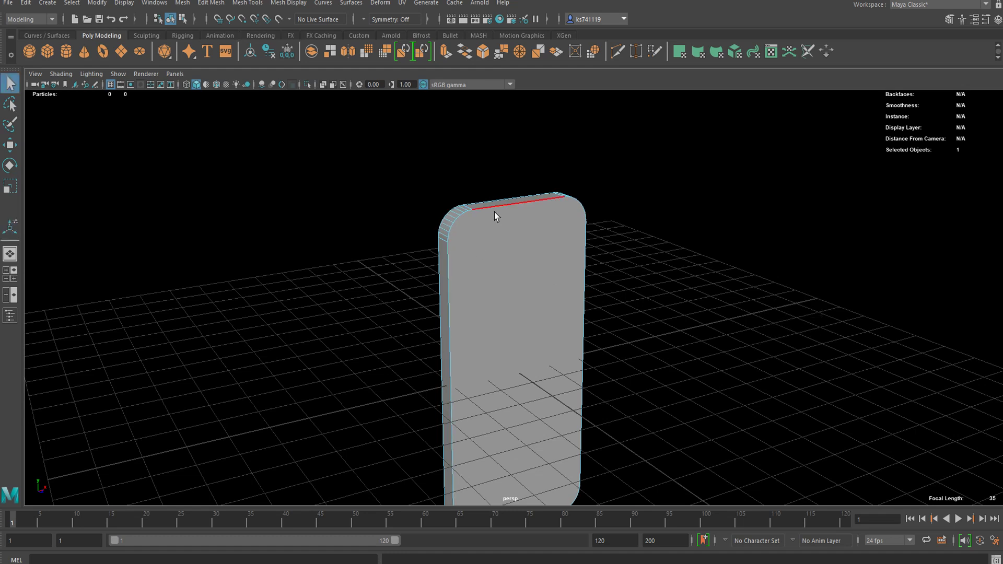
right_drag(496, 227, 499, 259)
click(497, 254)
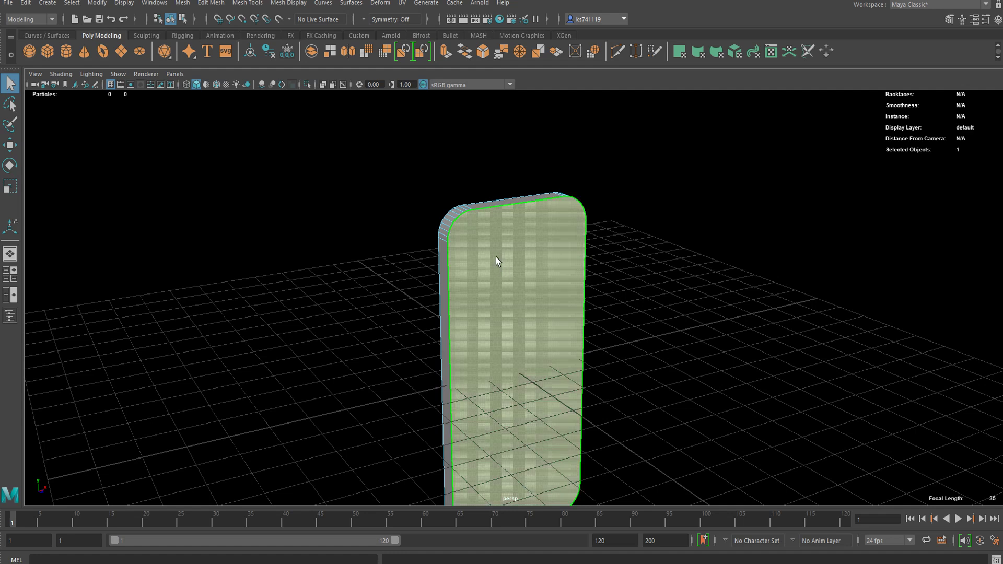
alt+drag(456, 263, 530, 256)
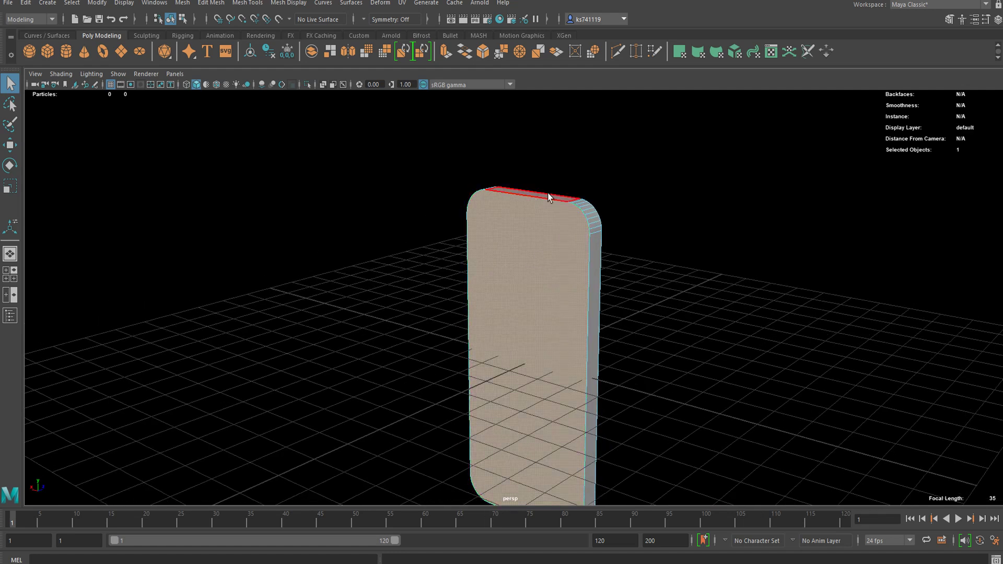
key(ctrl+e)
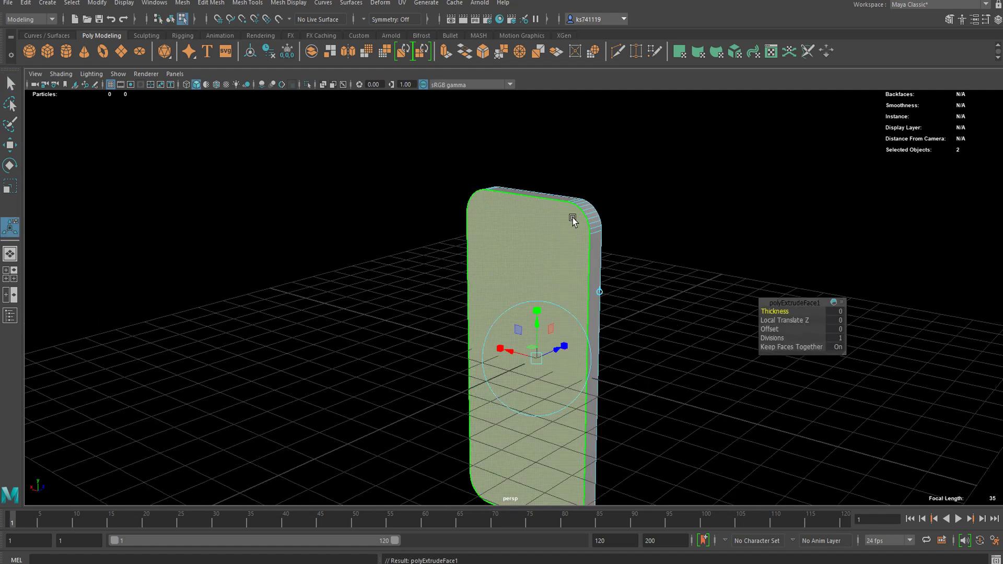
key(ctrl+z)
key(q)
Step: Extrude the slab's large front and back faces with an inward offset to inset a smaller rounded panel in each
scroll(617, 240, up, 5)
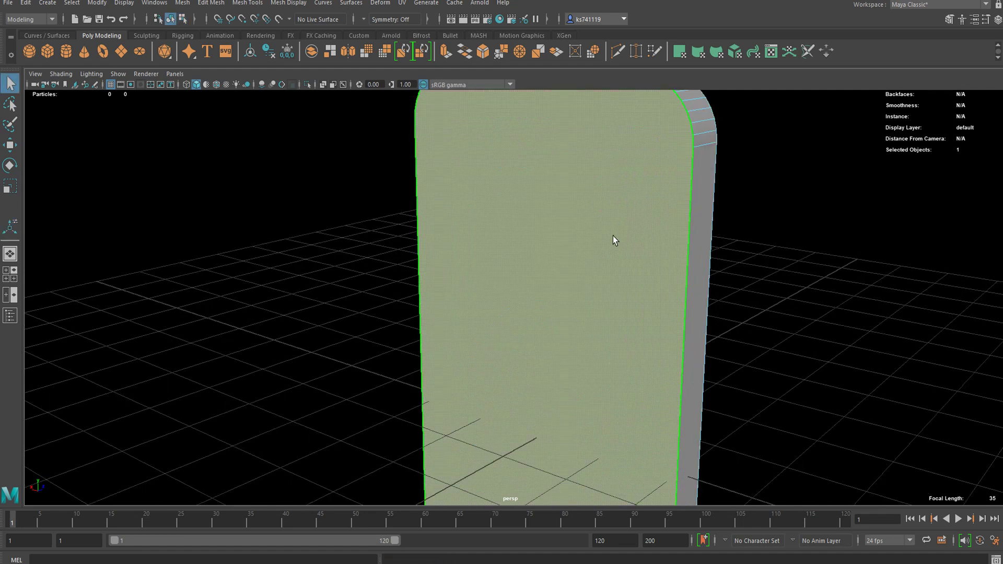
alt+drag(616, 240, 569, 263)
click(607, 199)
key(F10)
click(608, 200)
right_drag(591, 234, 557, 264)
alt+drag(557, 264, 642, 242)
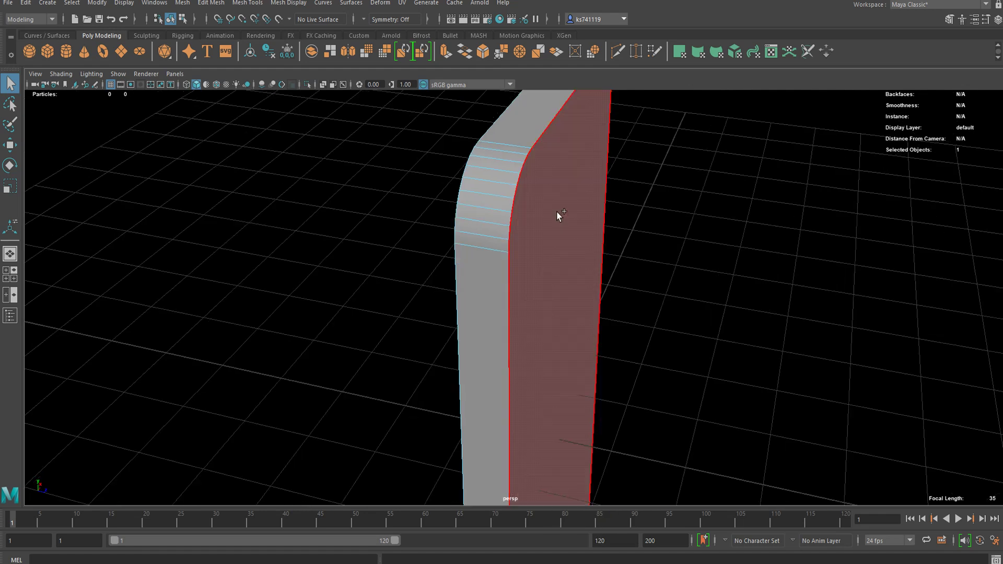
alt+drag(502, 246, 524, 240)
alt+drag(600, 224, 526, 266)
key(ctrl+e)
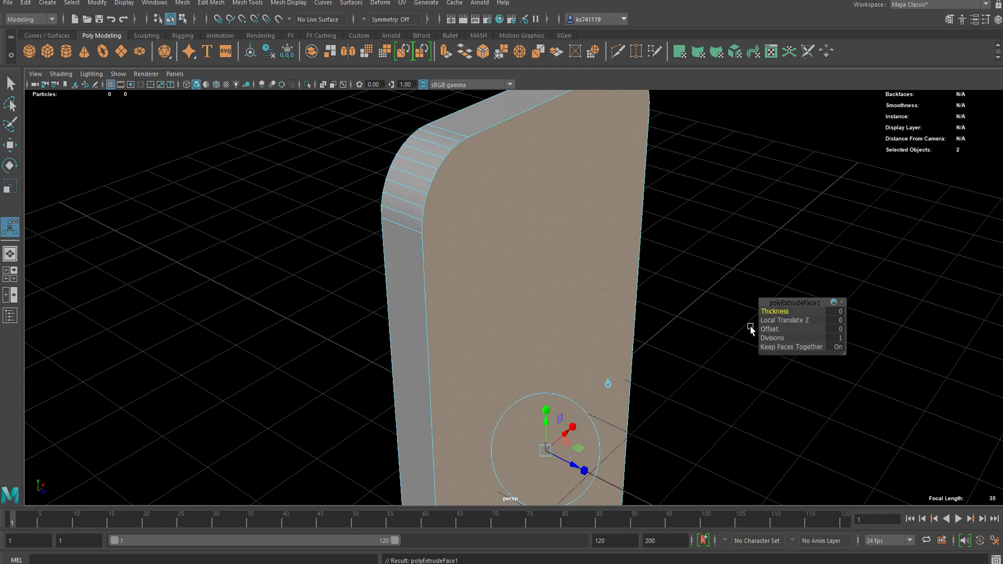
drag(770, 328, 797, 328)
key(q)
Step: Bevel the outer outline edges of the front and back with a fraction of 0.5 and additional segments
mouse_move(433, 183)
right_down()
mouse_move(434, 172)
mouse_move(439, 181)
right_up()
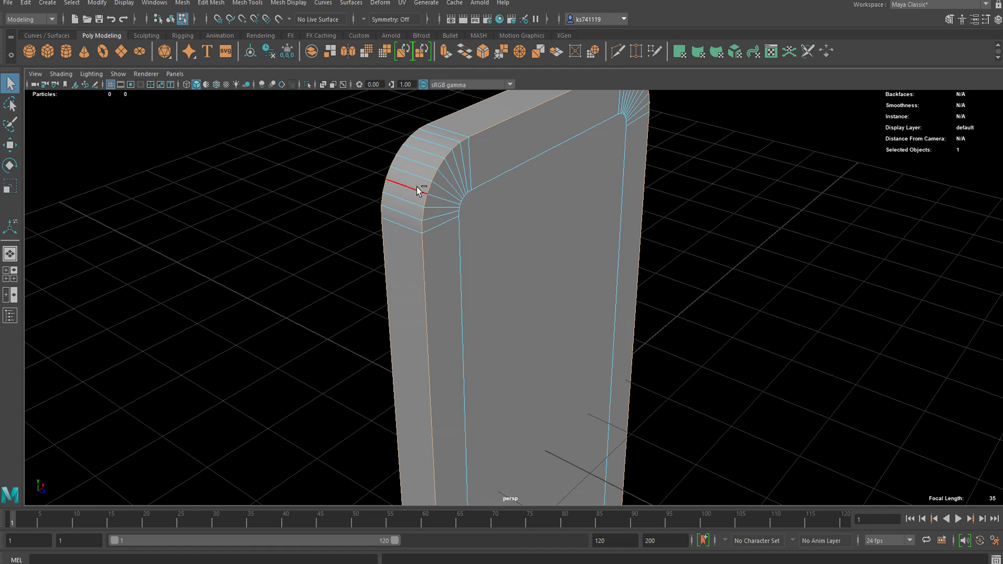
key(ctrl+b)
mouse_move(769, 307)
mouse_down()
mouse_move(782, 307)
mouse_move(769, 309)
mouse_up()
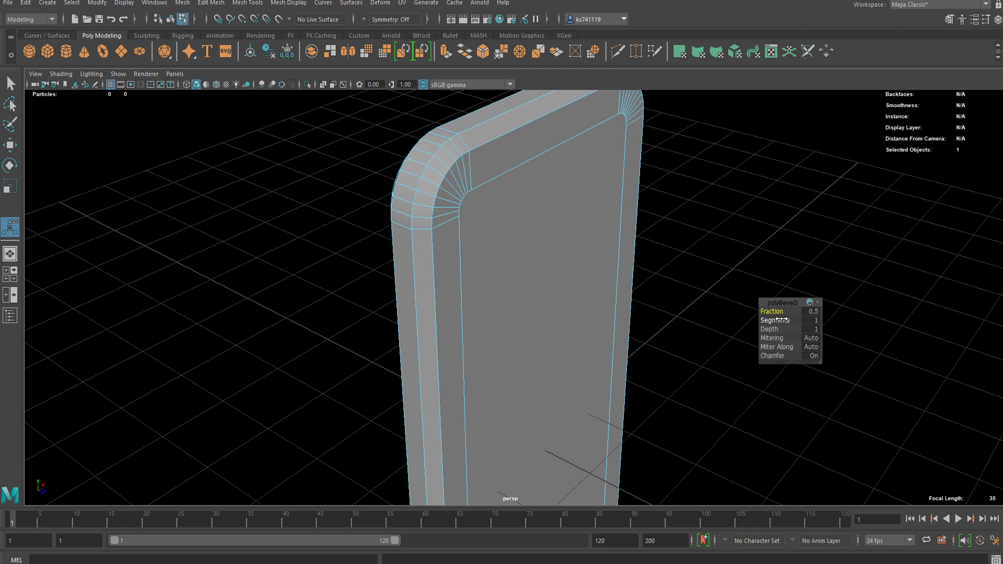
drag(777, 320, 813, 320)
key(q)
Step: Scale the inset front and back faces narrower and slightly taller, and delete them to open the slab
scroll(516, 257, down, 4)
alt+drag(551, 258, 498, 224)
right_drag(499, 219, 499, 245)
click(487, 249)
alt+drag(487, 249, 552, 296)
click(552, 296)
alt+drag(685, 288, 513, 259)
key(w)
scroll(513, 259, down, 2)
key(r)
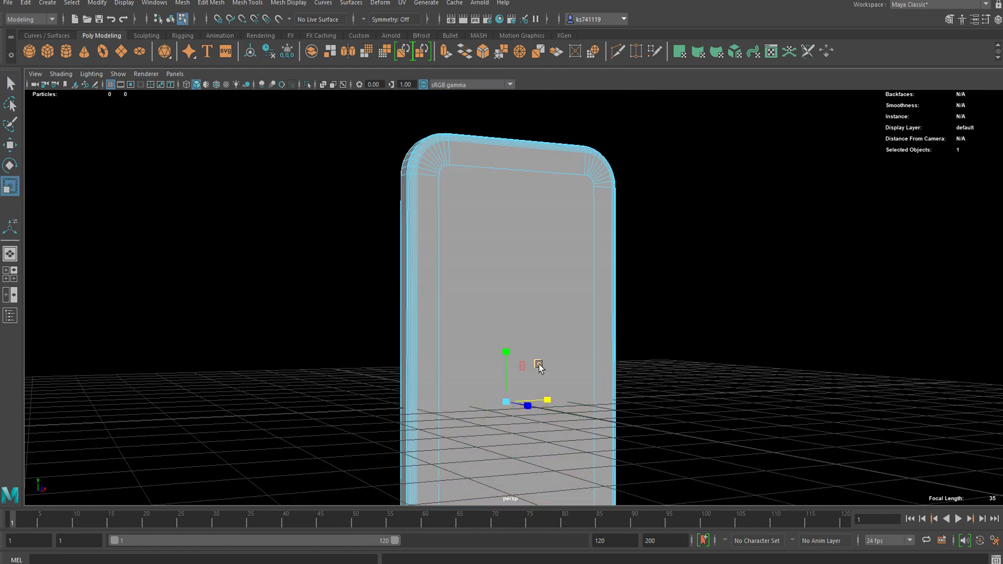
click(567, 387)
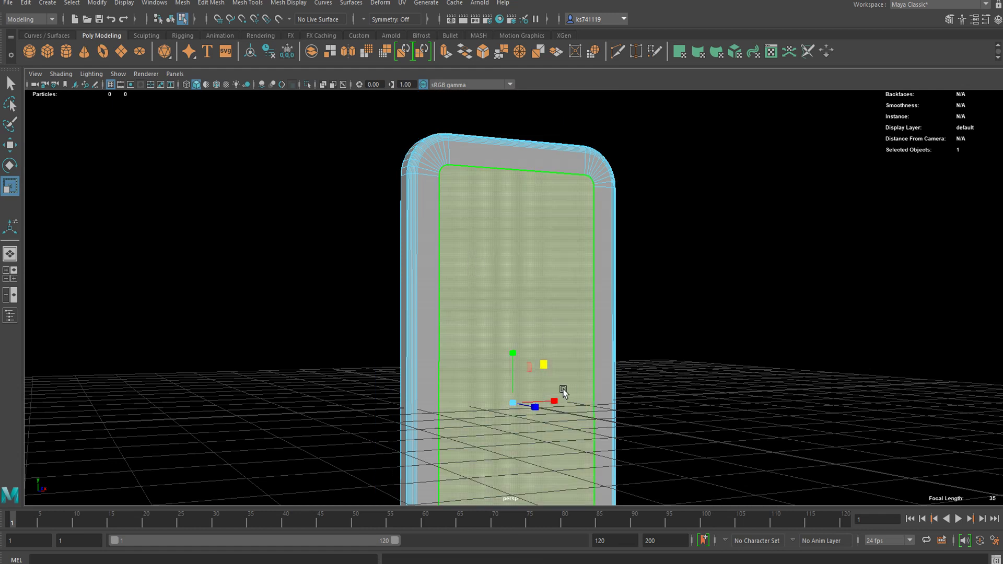
drag(544, 365, 514, 353)
drag(555, 401, 556, 405)
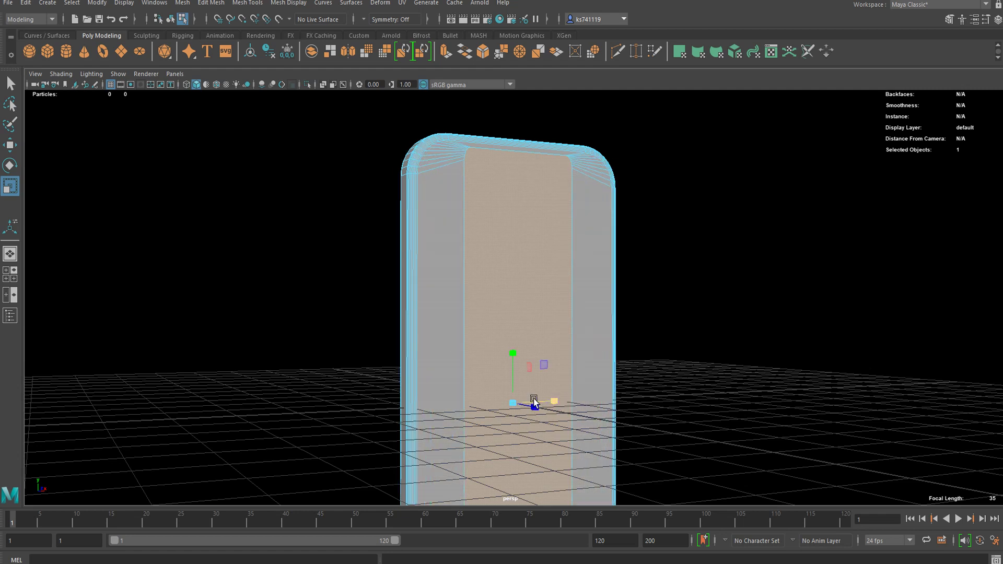
key(Delete)
Step: Delete the remaining border face loops around the front and back openings, inside the rounded rim
click(444, 251)
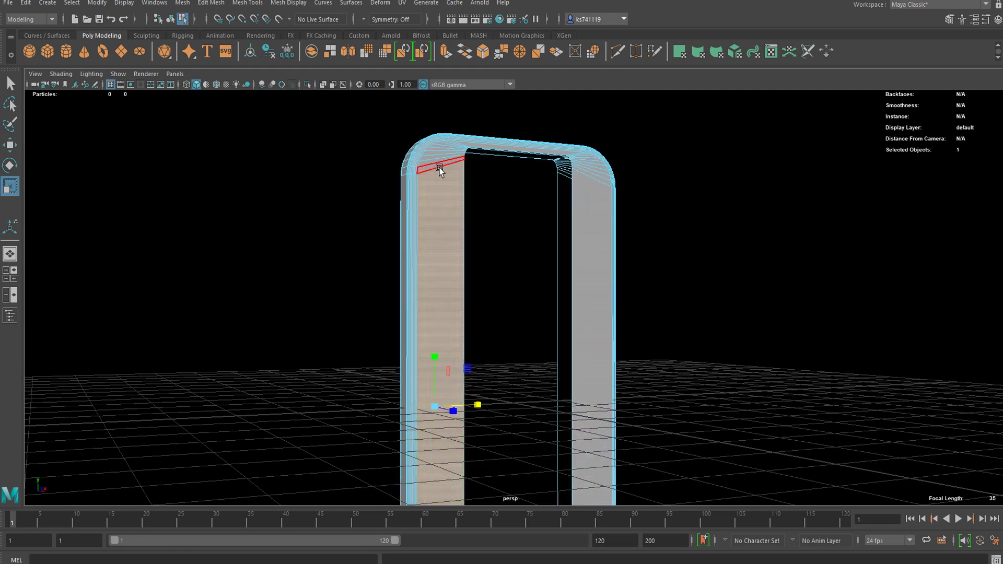
double_click(436, 165)
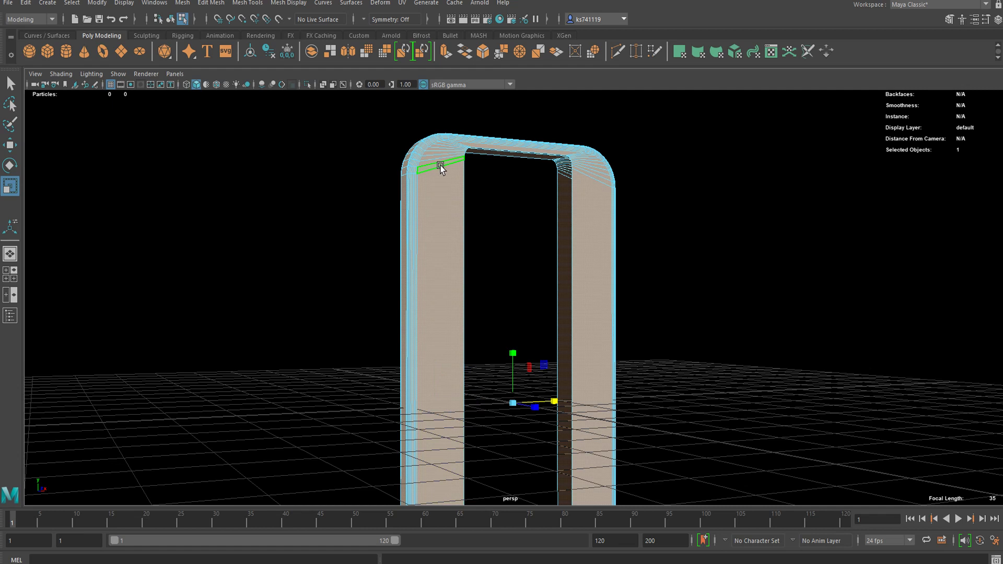
key(Delete)
click(438, 185)
key(Delete)
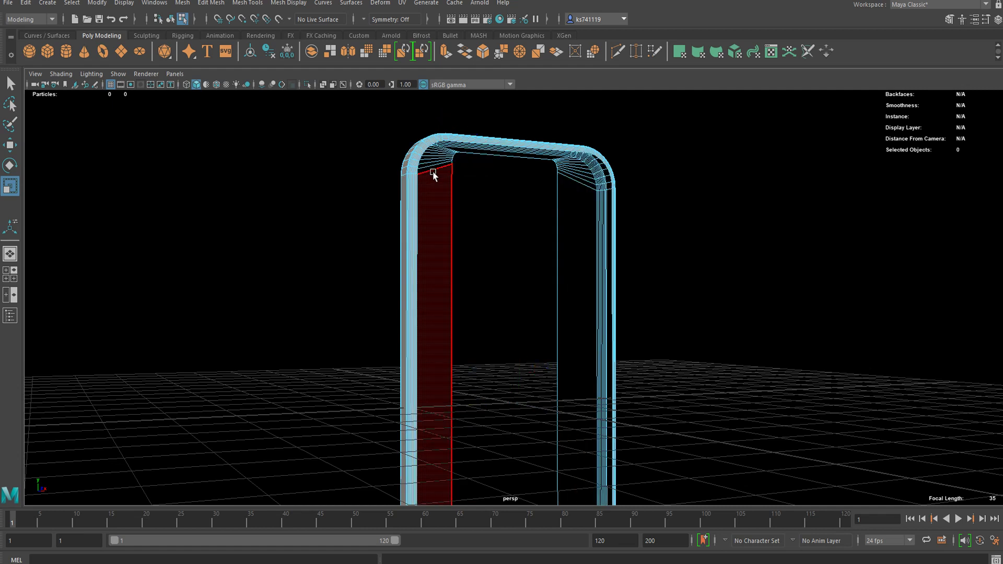
click(438, 169)
shift+double_click(439, 164)
click(437, 166)
shift+double_click(439, 198)
key(Delete)
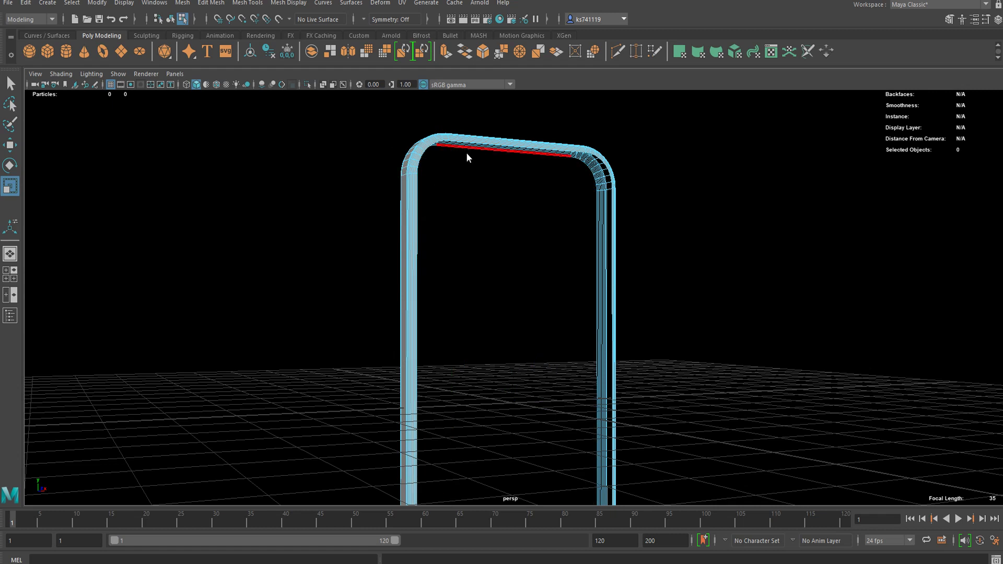
Step: Extrude the open border edge loops of the rim inward with an offset of 0.15
scroll(507, 248, up, 3)
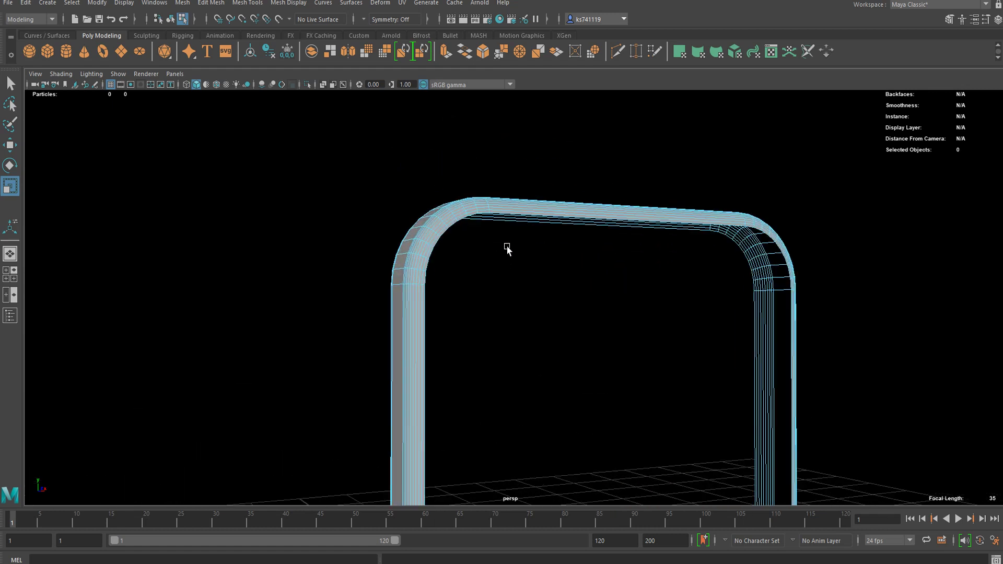
scroll(507, 248, up, 2)
click(509, 205)
scroll(667, 286, down, 5)
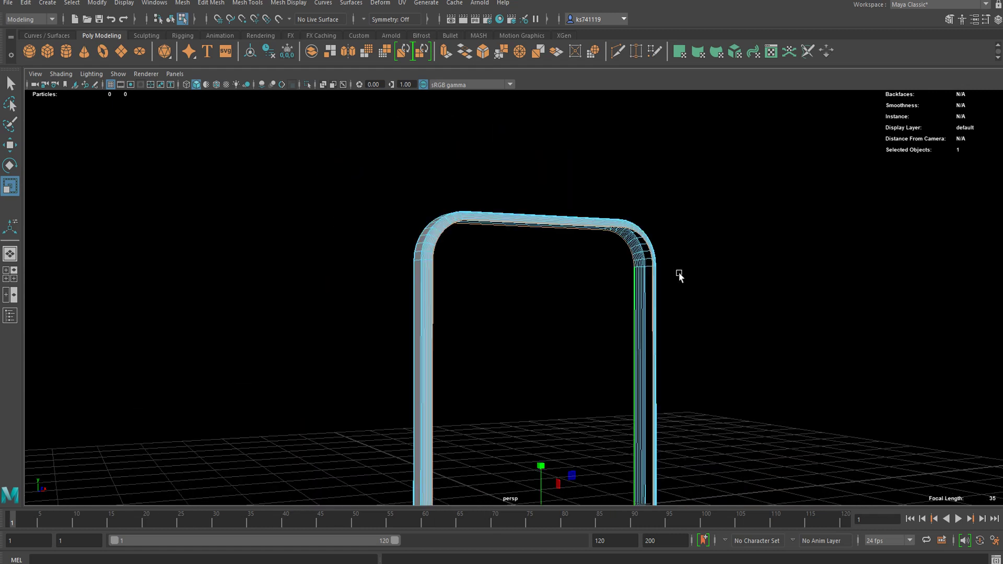
key(ctrl+e)
drag(770, 328, 781, 331)
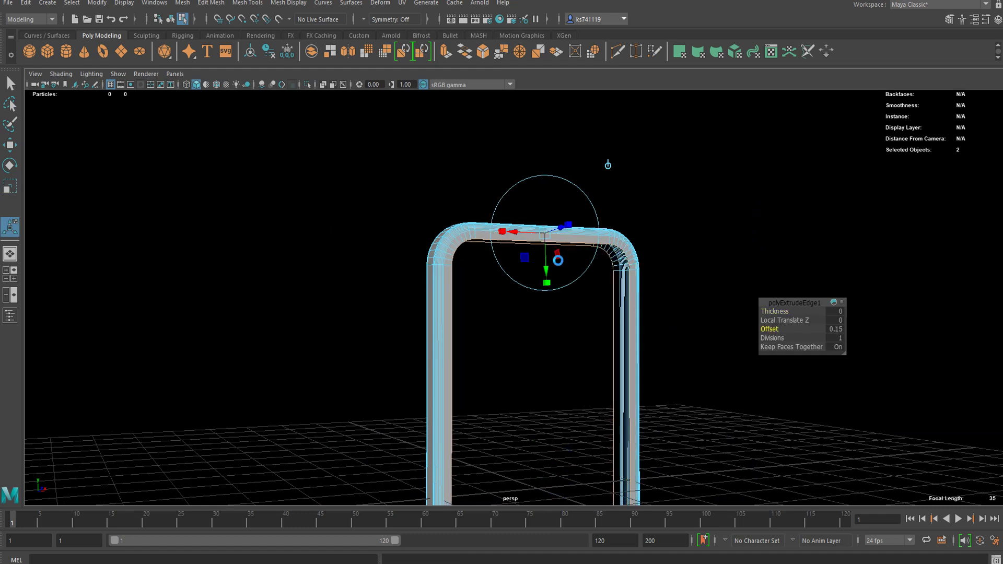
Step: Undo the edge extrusion's offset and redo it
key(ctrl+z)
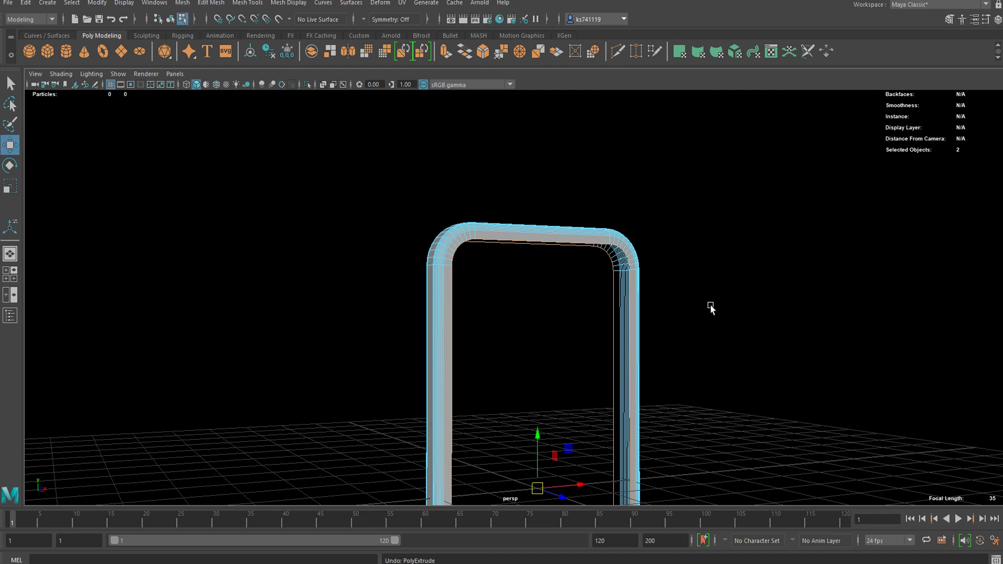
key(ctrl+z)
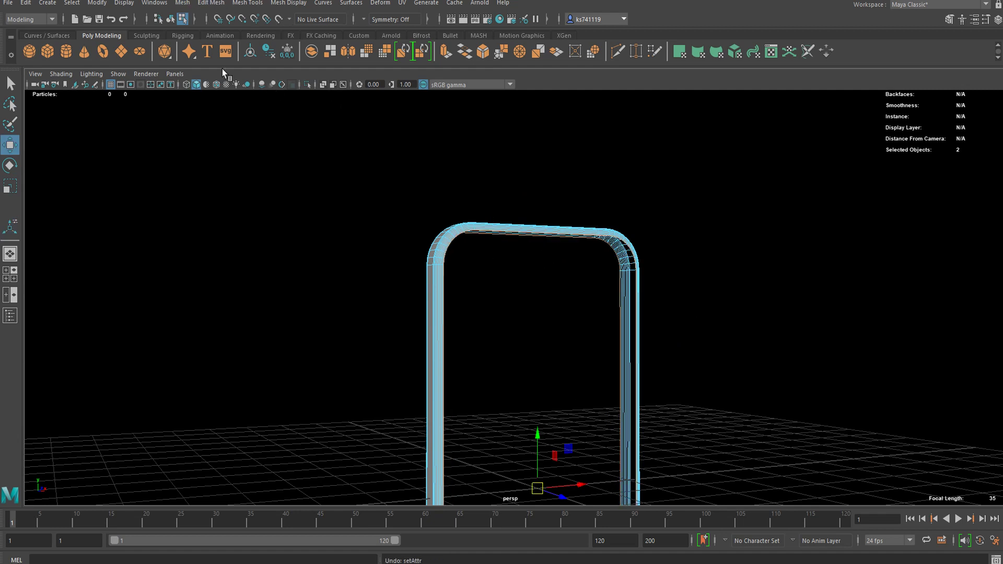
click(26, 4)
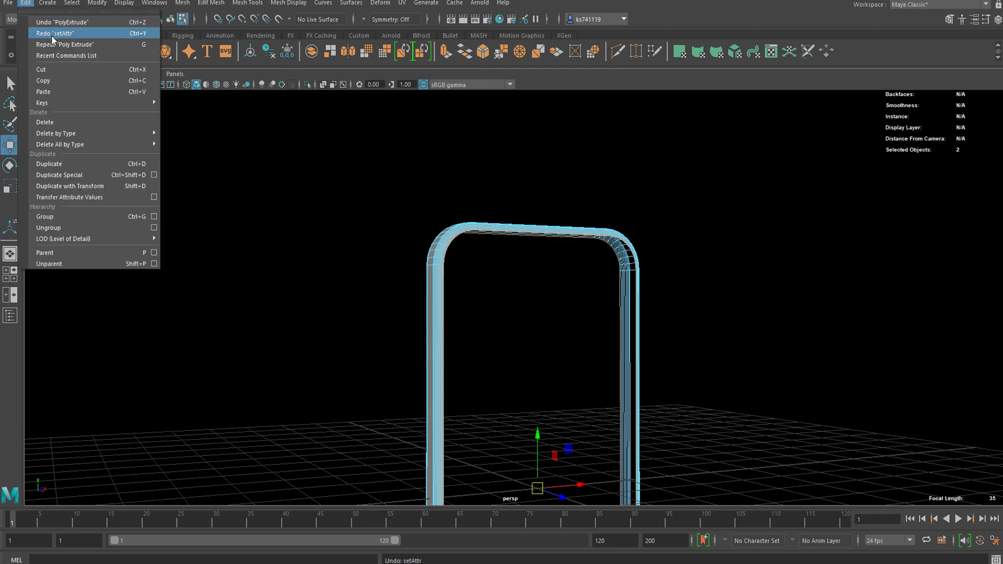
click(51, 35)
Step: Close the front and back openings of the frame with Fill Hole on their border edges, and deselect the mesh
key(q)
right_drag(509, 266, 497, 239)
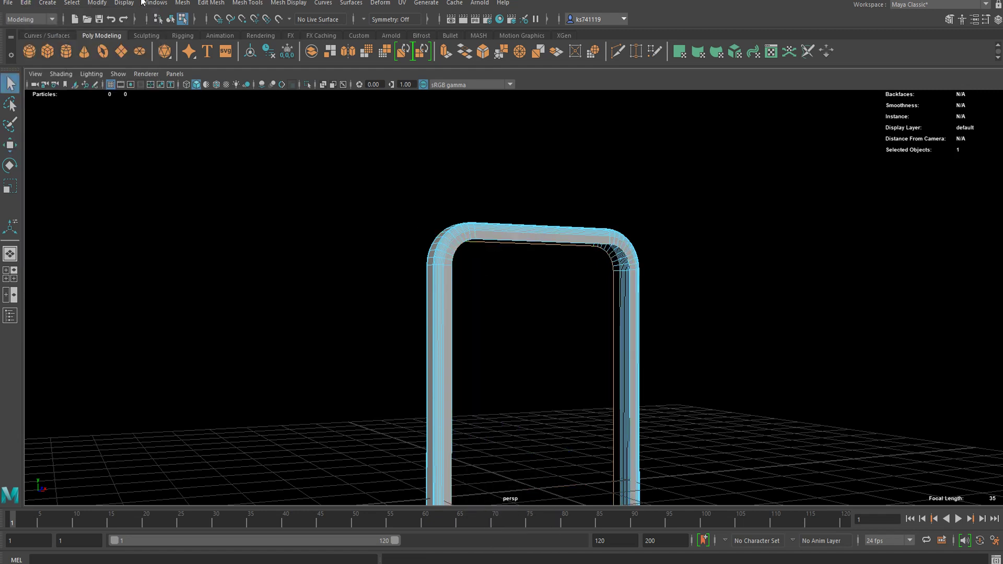
click(180, 4)
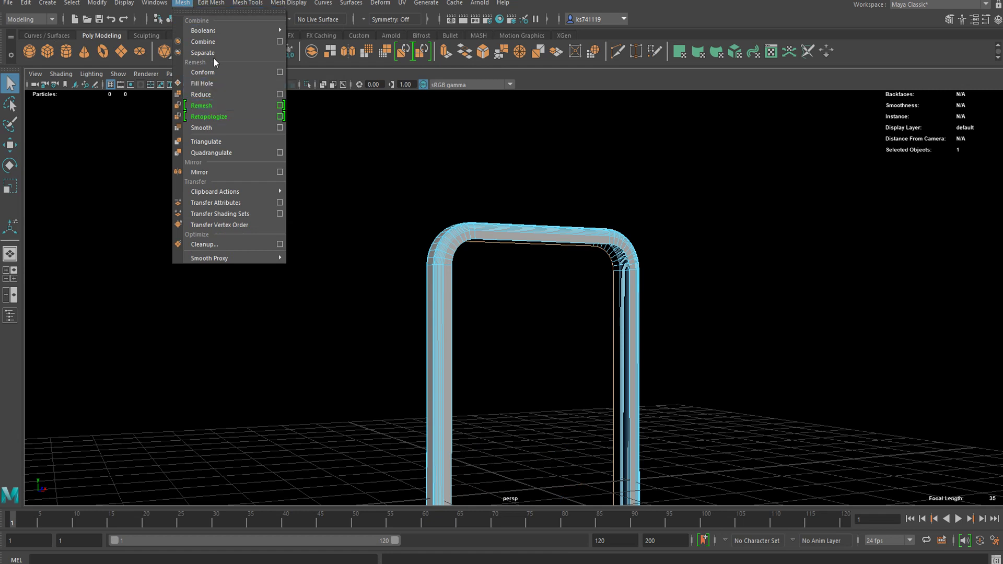
click(212, 85)
double_click(538, 235)
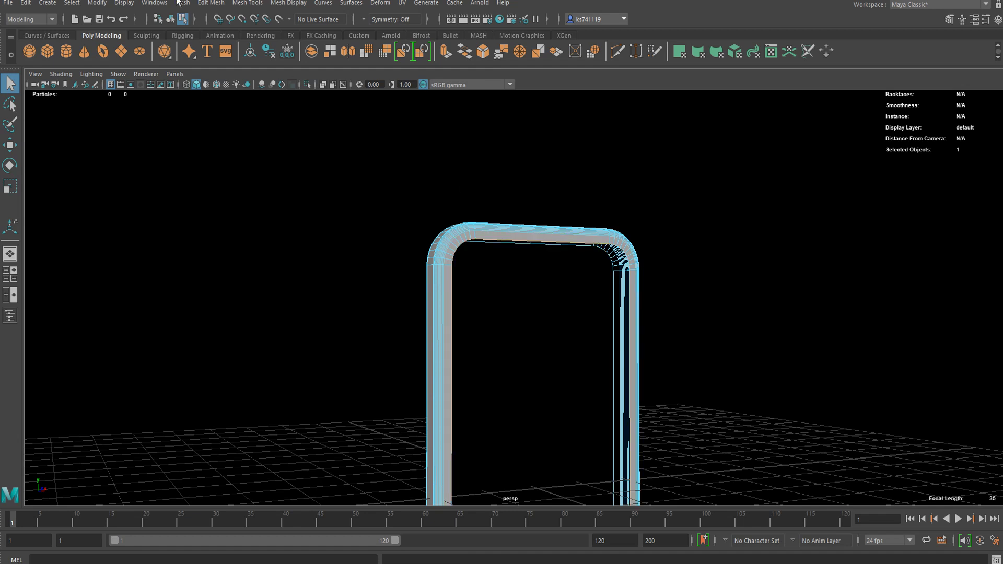
key(g)
right_drag(519, 243, 555, 227)
click(687, 179)
alt+drag(687, 179, 541, 309)
scroll(506, 251, up, 5)
alt+drag(506, 245, 553, 210)
click(568, 218)
scroll(552, 211, up, 3)
alt+middle_drag(553, 210, 504, 219)
scroll(562, 329, up, 3)
right_drag(530, 212, 528, 230)
scroll(526, 227, up, 3)
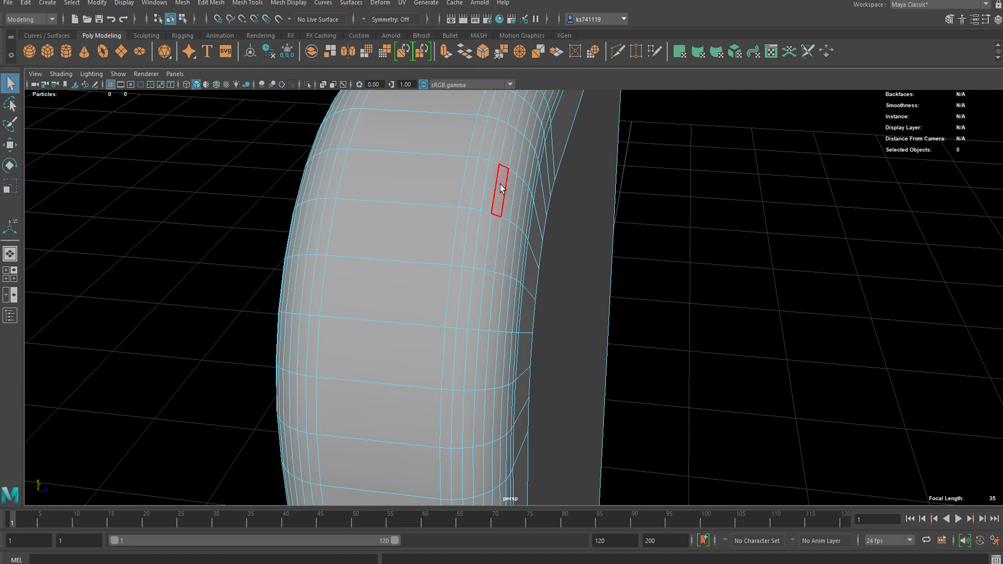
shift+double_click(485, 222)
alt+drag(437, 221, 678, 258)
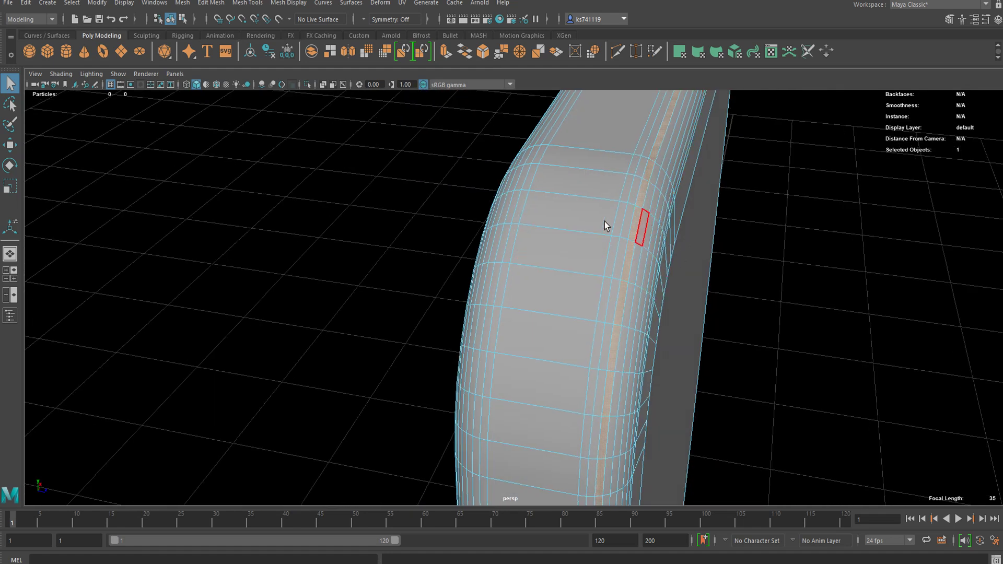
alt+drag(604, 222, 707, 187)
alt+drag(763, 265, 569, 255)
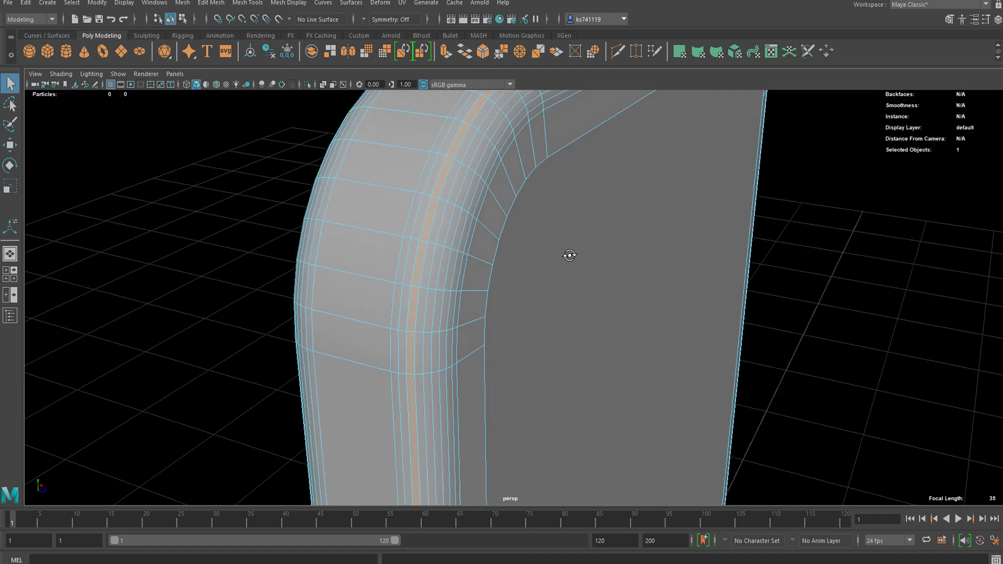
alt+drag(459, 245, 501, 254)
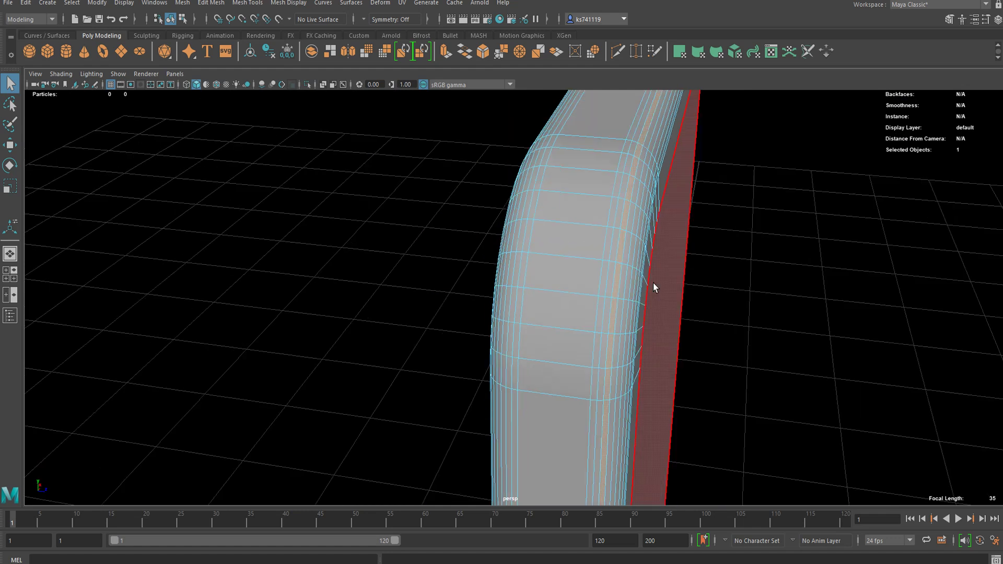
click(781, 254)
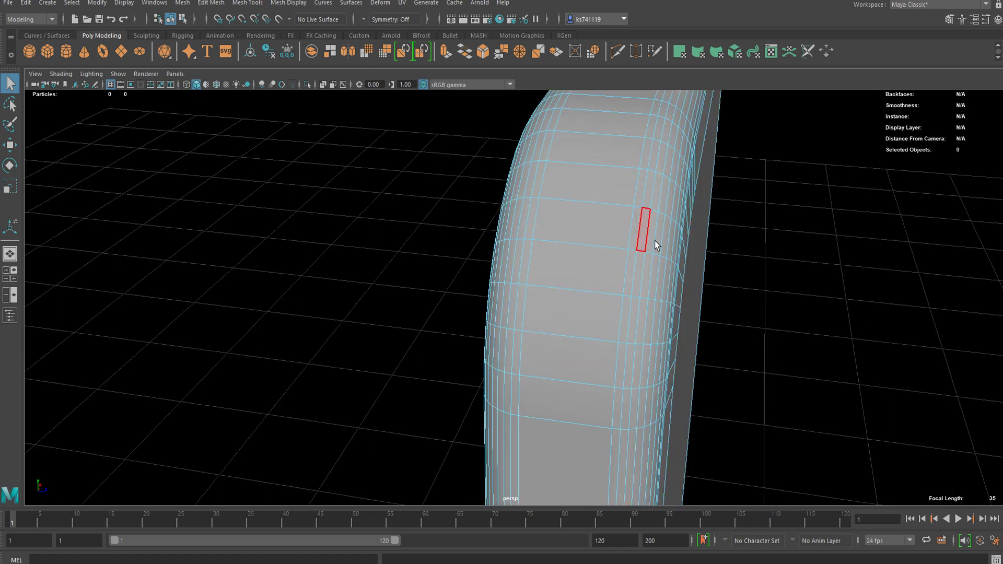
Step: Select the face loops of the side band, invert the selection, and detach those faces from the band
click(598, 230)
shift+double_click(595, 263)
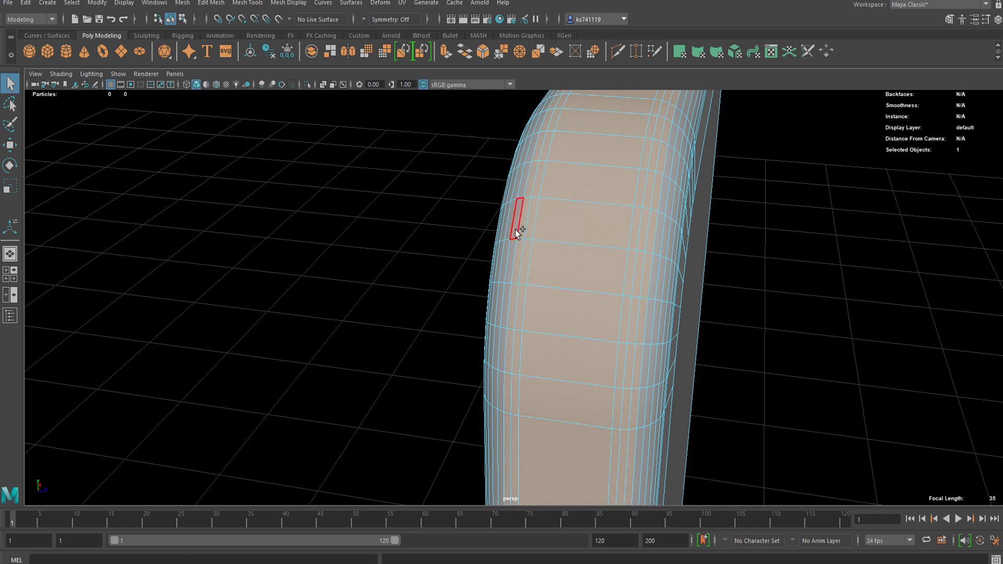
right_drag(573, 230, 628, 321)
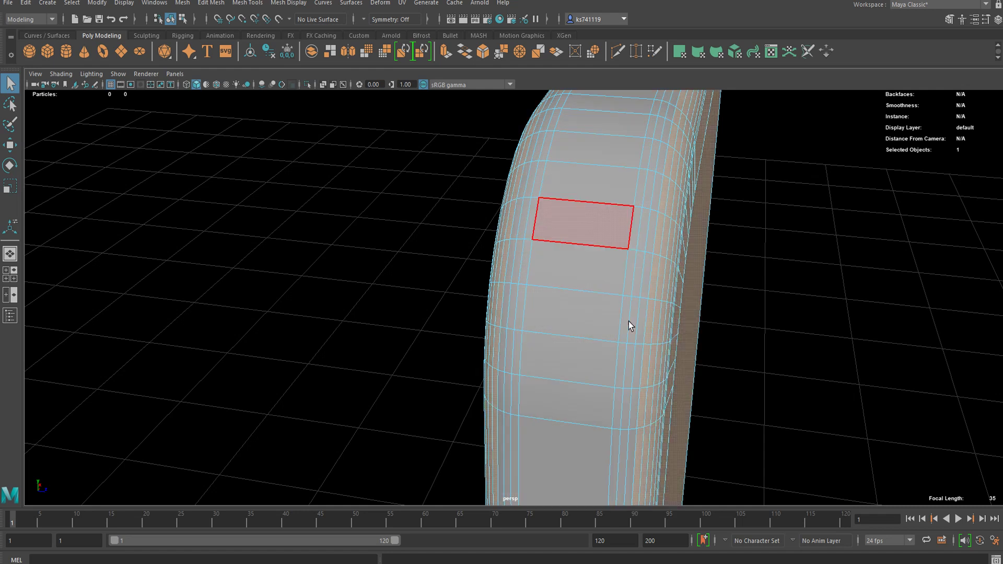
click(222, 4)
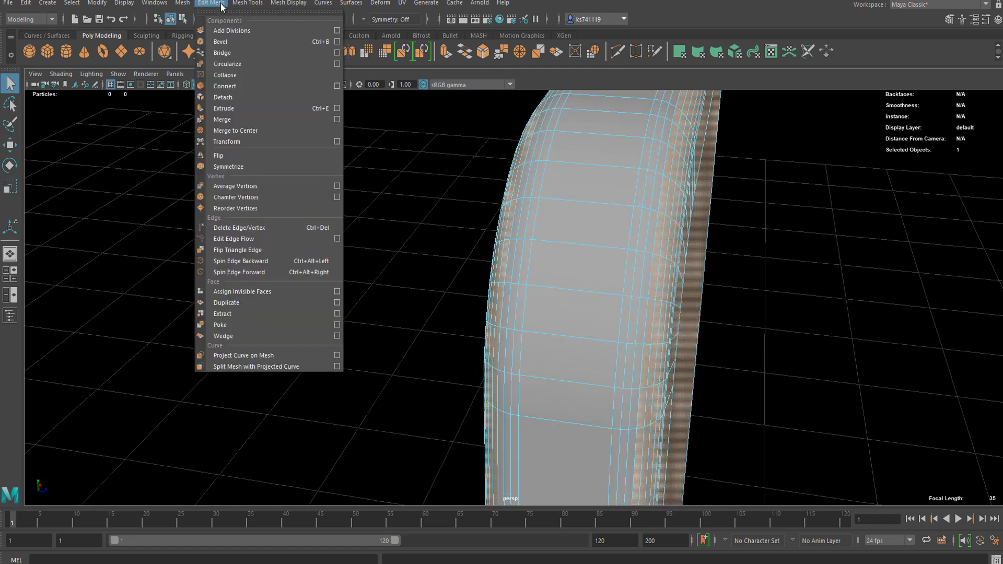
click(235, 98)
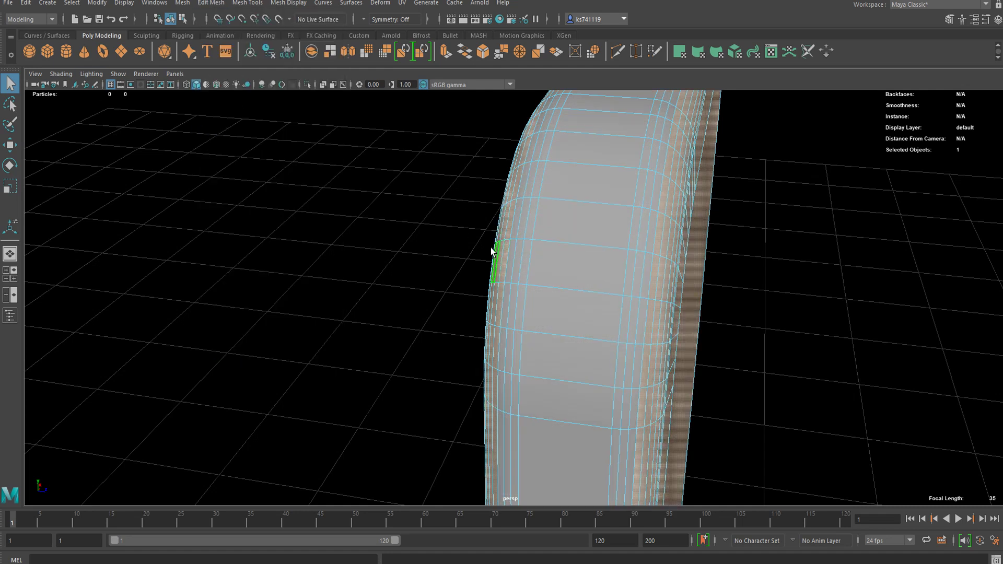
right_drag(455, 233, 509, 216)
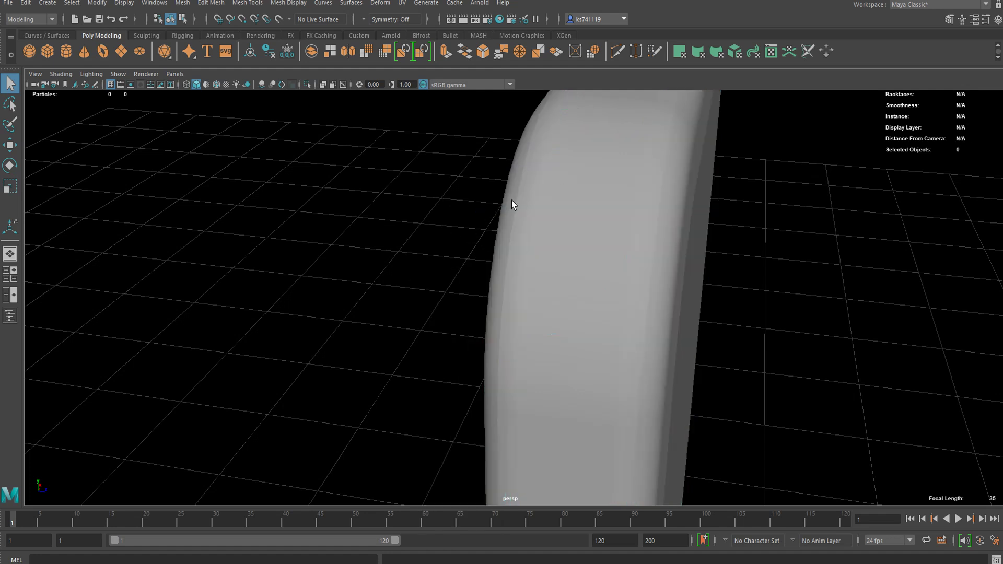
Step: Separate the detached phone body into individual objects and pick the pieces one by one to check the split
click(758, 218)
click(687, 242)
right_drag(622, 216, 662, 177)
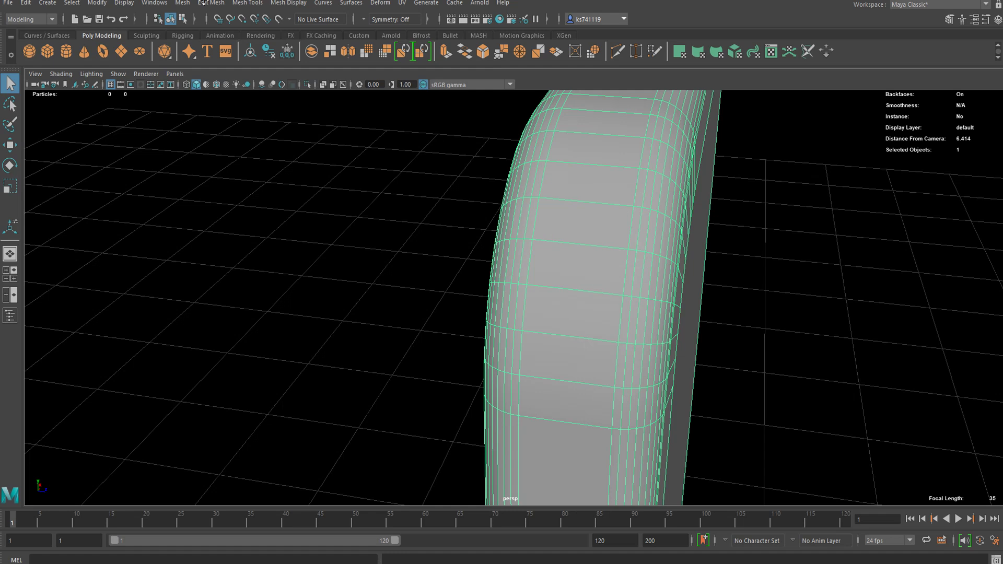
click(181, 3)
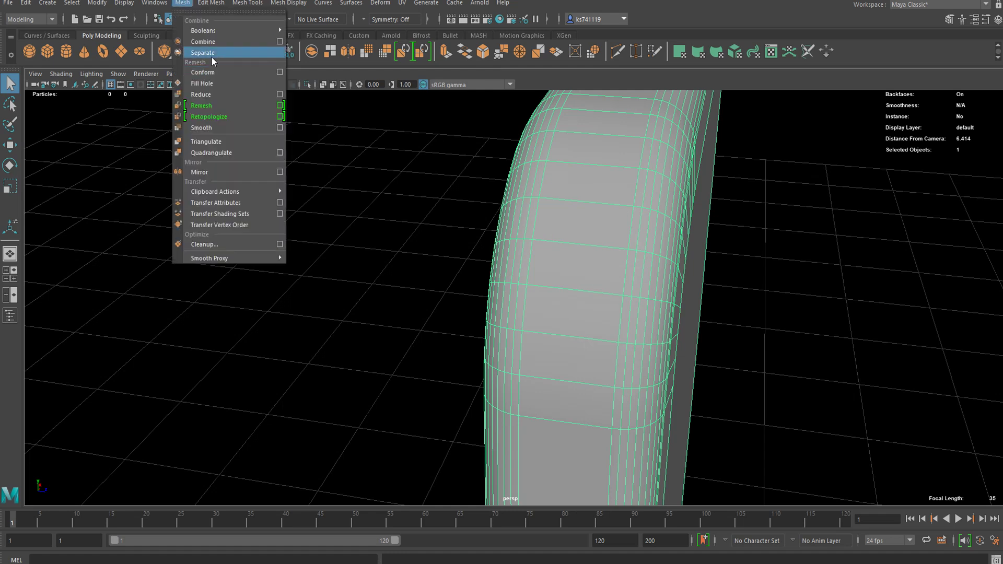
click(198, 52)
click(430, 208)
click(543, 203)
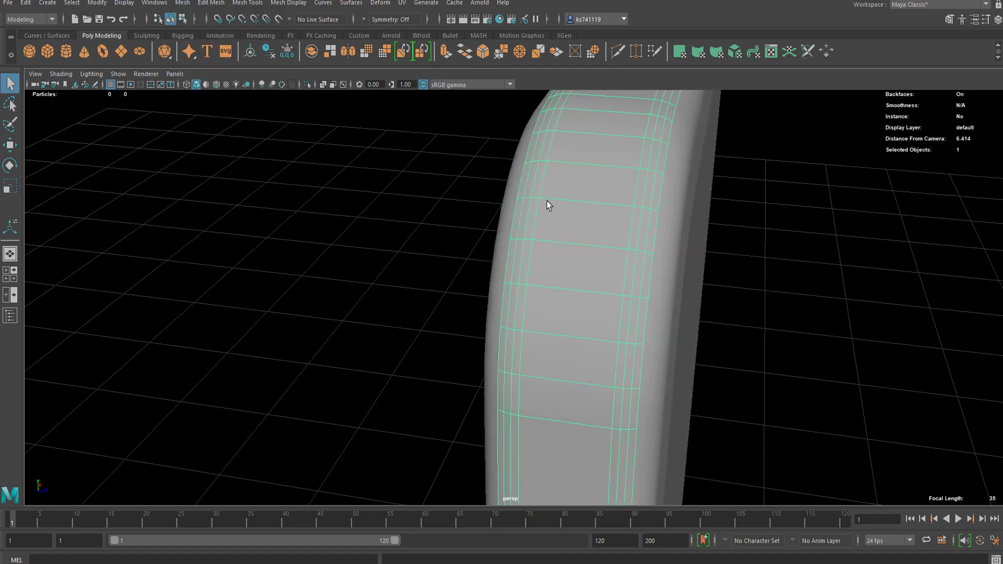
click(669, 215)
click(798, 251)
Step: Select all pieces of the phone body and soften their edges
scroll(609, 238, down, 3)
scroll(544, 253, down, 5)
alt+drag(647, 281, 598, 229)
drag(652, 173, 433, 310)
scroll(401, 233, up, 5)
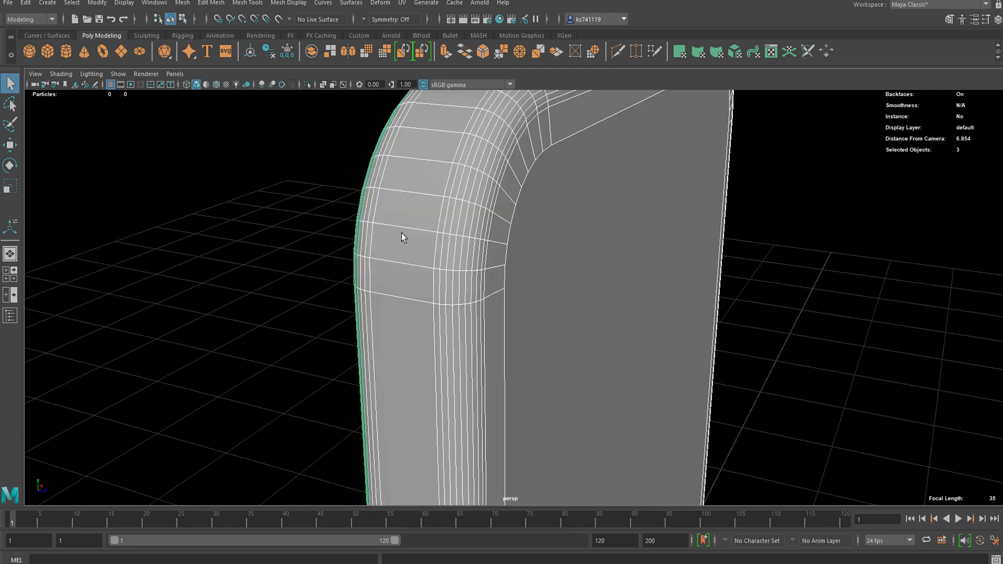
click(247, 3)
mouse_move(277, 2)
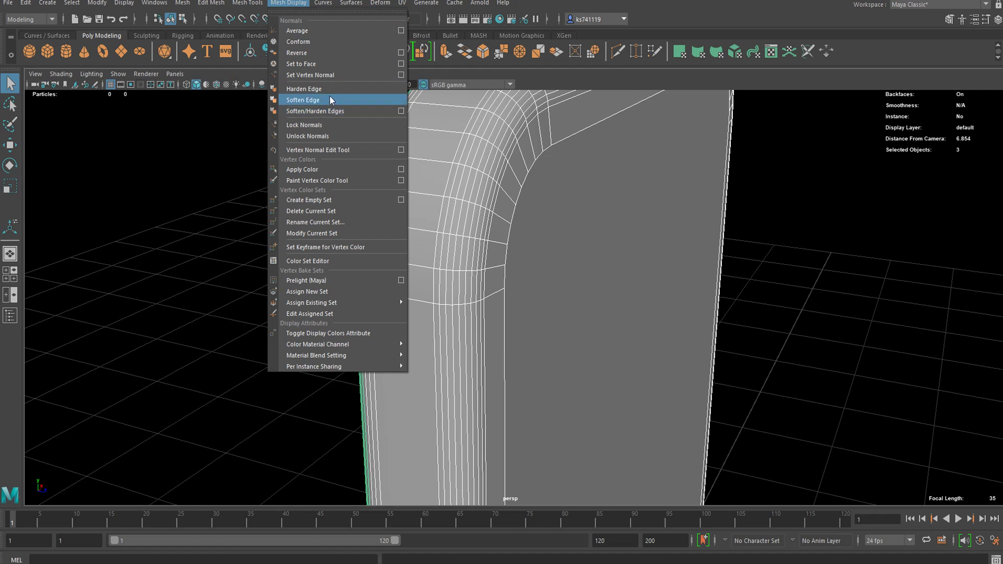
click(303, 99)
click(343, 228)
scroll(488, 217, down, 5)
alt+drag(487, 217, 540, 224)
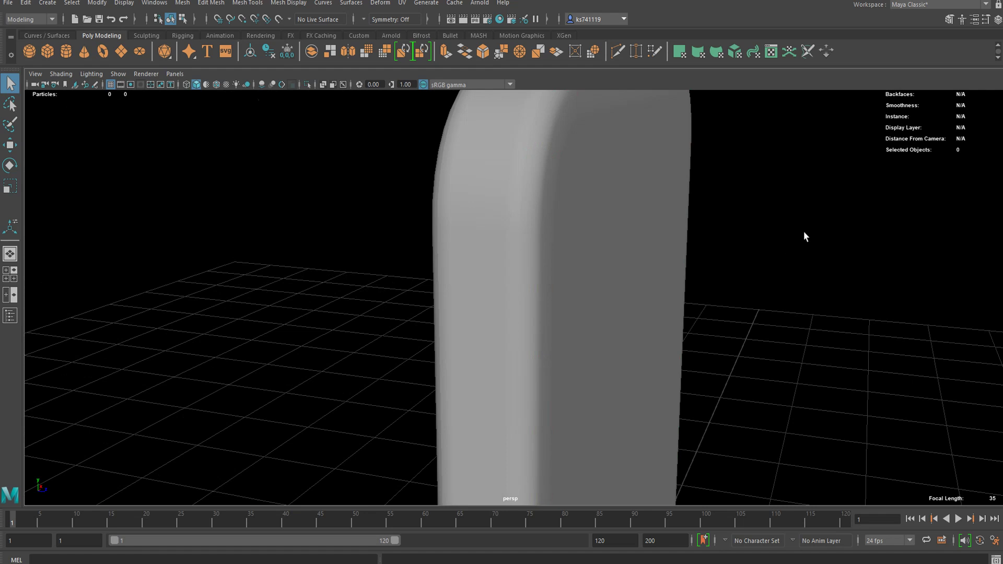
Step: Scale all the phone body pieces down together along the depth axis to make the body thinner
alt+right_drag(827, 241, 564, 251)
alt+drag(562, 275, 454, 266)
scroll(503, 261, up, 5)
click(429, 245)
drag(519, 203, 433, 310)
key(r)
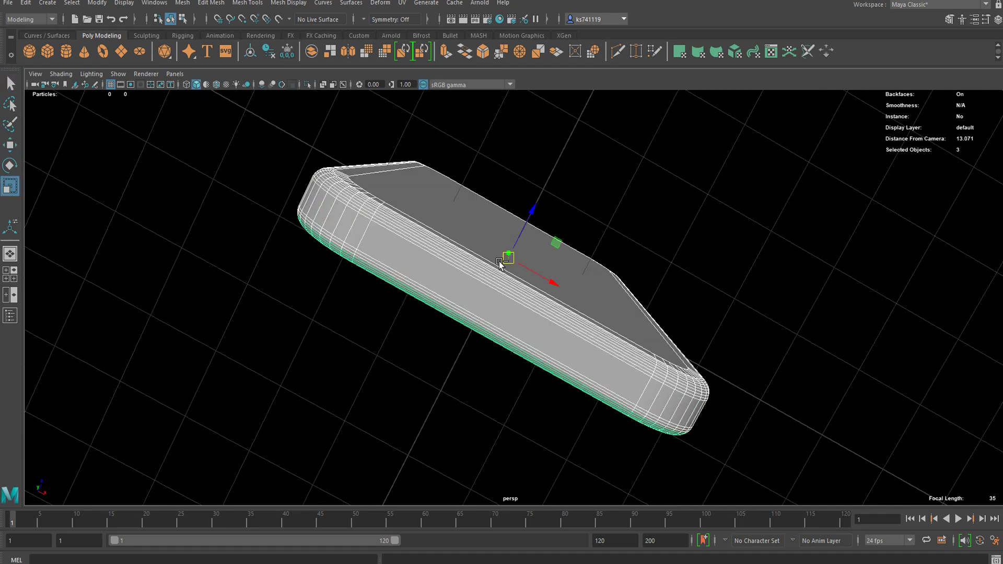
drag(529, 225, 521, 225)
click(756, 197)
click(612, 179)
alt+drag(691, 234, 476, 258)
alt+right_drag(475, 258, 523, 214)
mouse_move(477, 250)
alt+mouse_down()
mouse_move(600, 297)
mouse_move(637, 352)
mouse_move(452, 292)
mouse_move(493, 240)
alt+mouse_up()
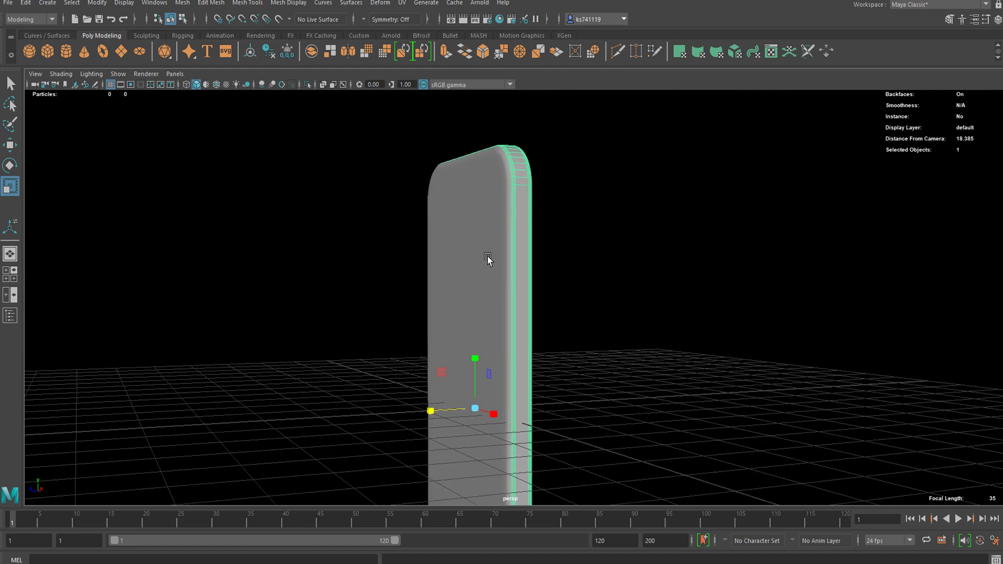
right_drag(533, 233, 518, 253)
alt+drag(521, 234, 714, 262)
alt+drag(515, 313, 492, 262)
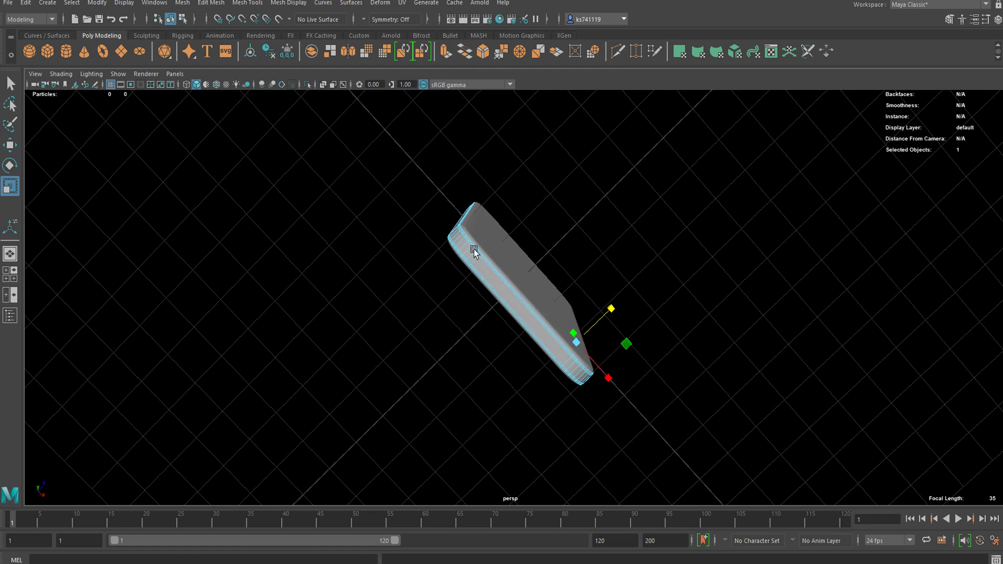
alt+right_drag(594, 329, 569, 258)
alt+drag(475, 272, 584, 194)
alt+drag(576, 251, 415, 205)
alt+right_drag(415, 205, 544, 238)
alt+middle_drag(553, 253, 527, 241)
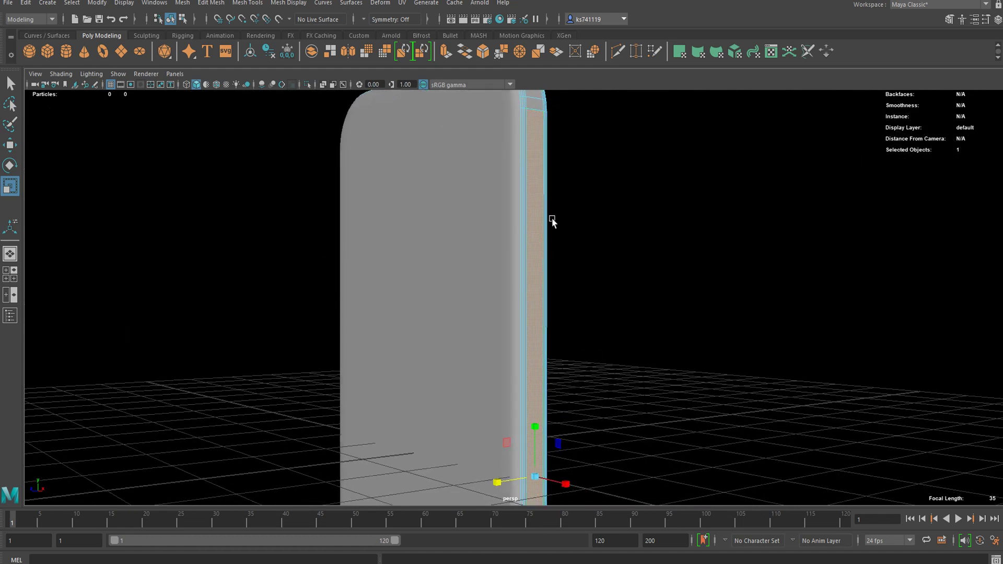
alt+drag(558, 220, 614, 74)
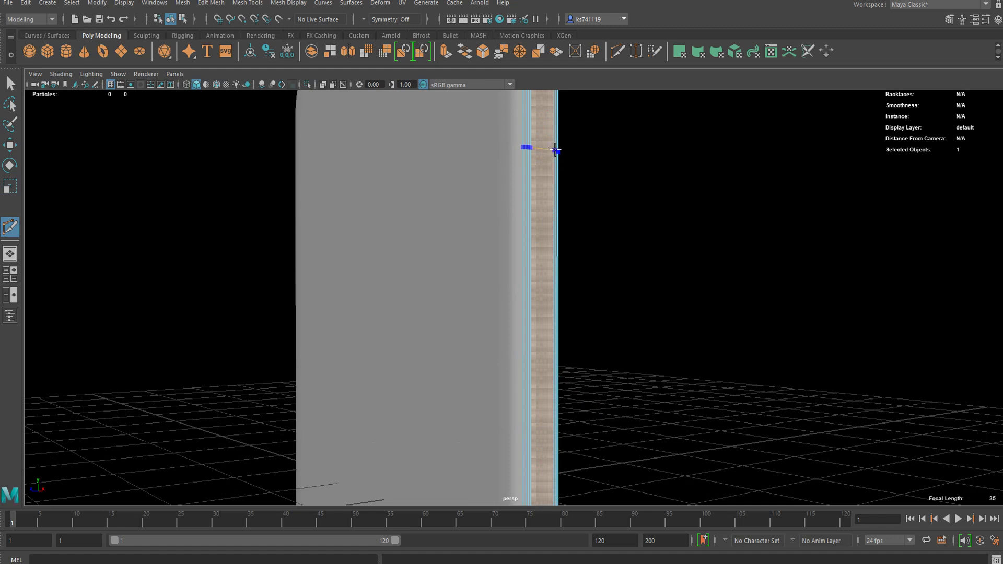
key(q)
right_drag(537, 146, 591, 127)
click(591, 127)
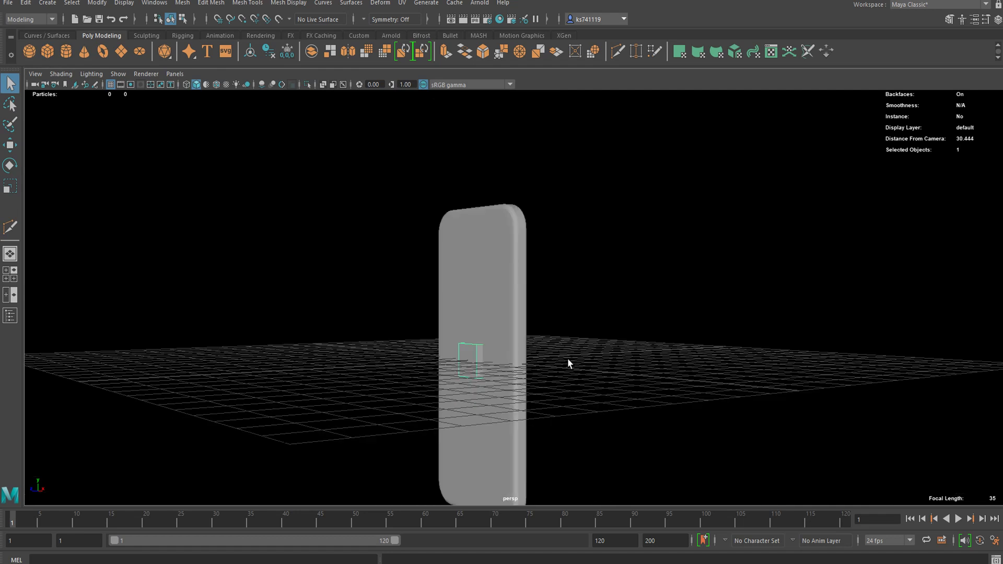
Step: Create a polygon cube, move it out along X beside the phone, and frame it
key(w)
mouse_move(567, 359)
alt+mouse_down()
mouse_move(511, 346)
mouse_move(566, 357)
alt+mouse_up()
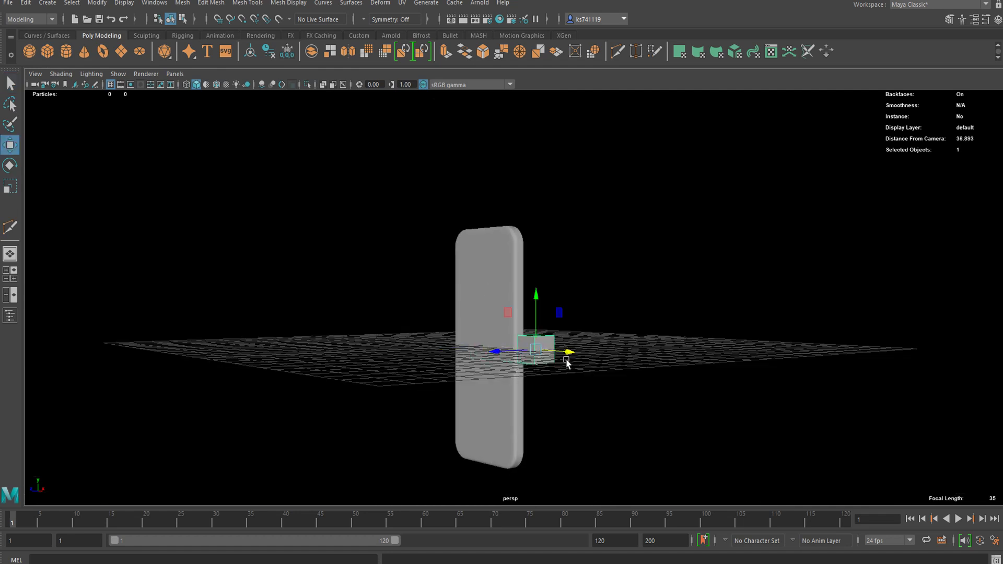
key(f)
alt+drag(466, 324, 573, 329)
Step: Select the cube's faces and scale them to shape the cube into a narrow upright bar for the side button
right_click(387, 218)
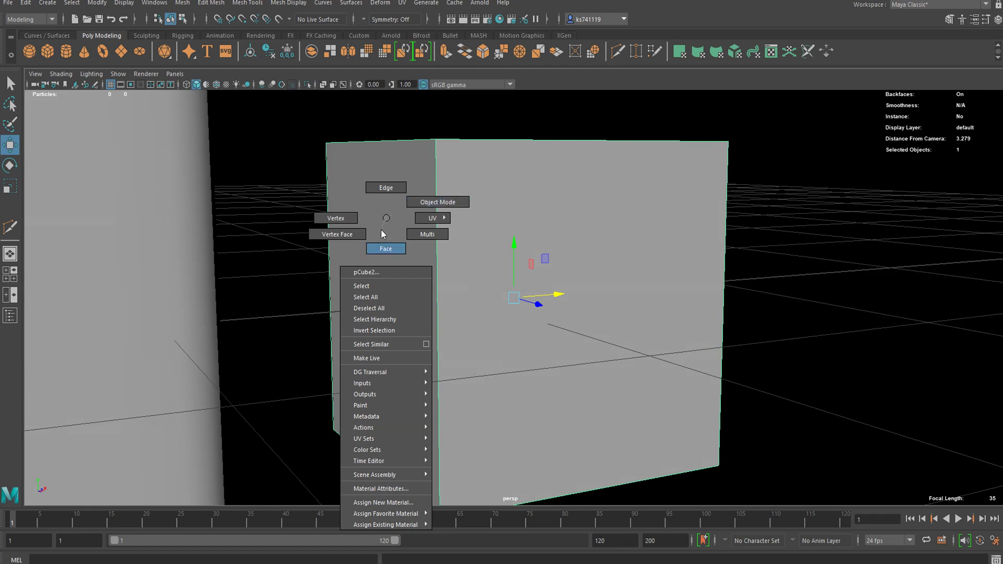
click(385, 247)
right_drag(543, 219, 631, 156)
right_click(554, 255)
right_drag(550, 268, 552, 282)
double_click(581, 242)
key(r)
drag(556, 296, 488, 282)
Step: Bevel the short edges at both ends of the bar with 5 segments and a fraction of about 0.79
right_drag(428, 235, 430, 199)
click(430, 264)
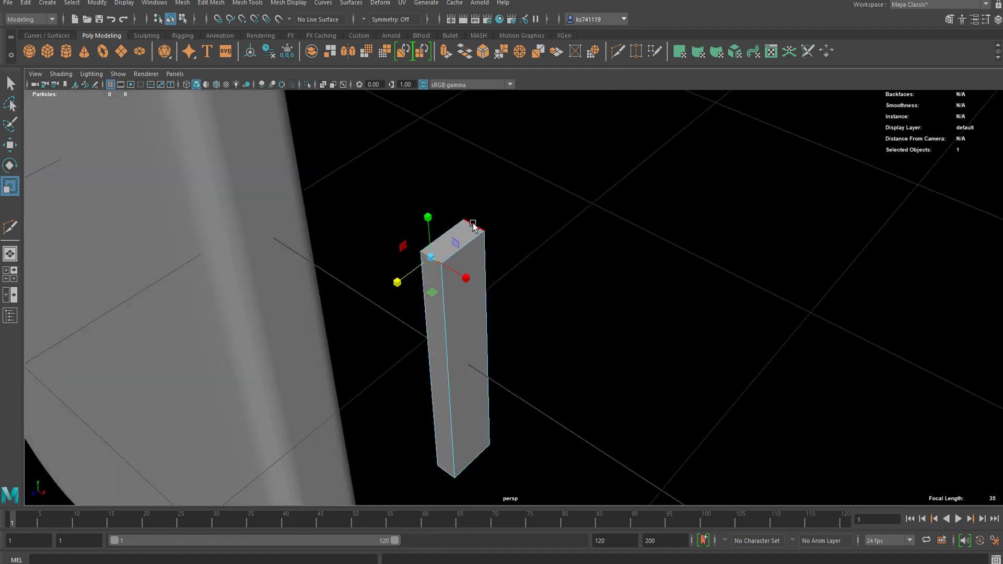
alt+drag(528, 286, 438, 372)
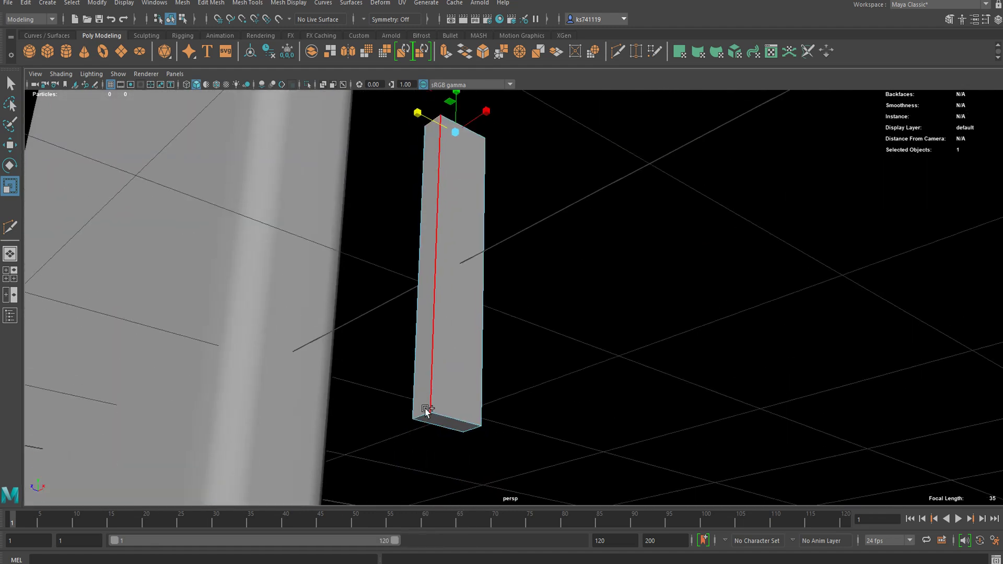
click(426, 405)
shift+click(469, 428)
scroll(501, 398, up, 2)
key(ctrl+b)
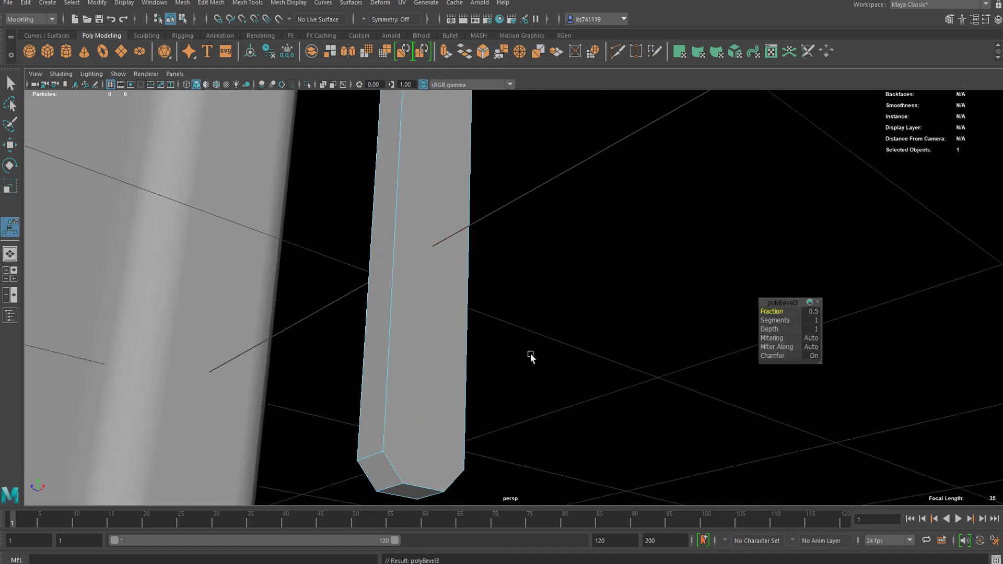
scroll(533, 349, down, 1)
mouse_move(769, 316)
mouse_down()
mouse_move(813, 322)
mouse_move(780, 316)
mouse_up()
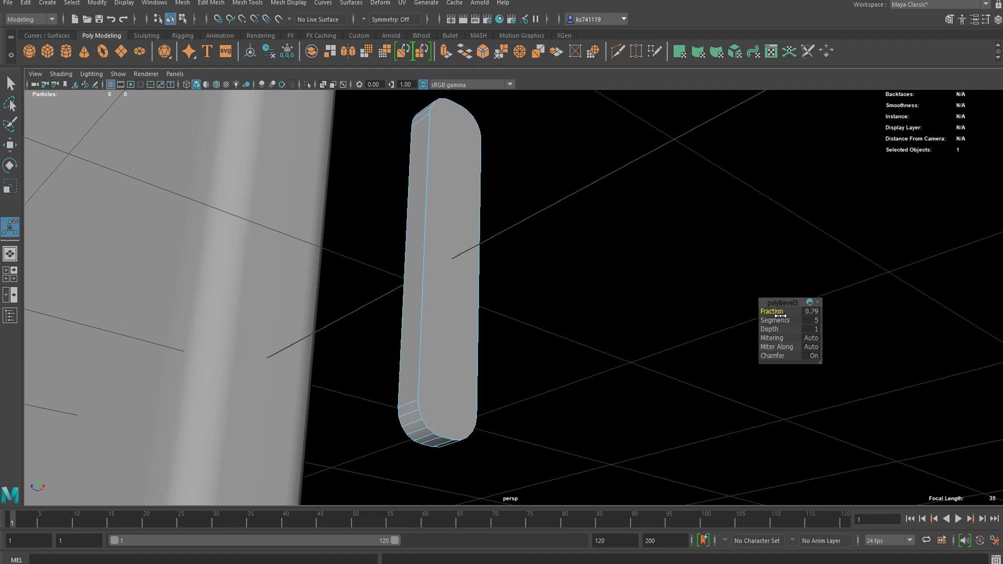
key(q)
Step: Bevel the edge loop around the bar's outer face with 1 segment and a fraction below 0.5
alt+drag(519, 294, 460, 252)
right_drag(460, 252, 465, 201)
alt+drag(481, 222, 525, 190)
right_drag(525, 190, 538, 213)
alt+drag(540, 213, 462, 246)
click(435, 229)
key(ctrl+b)
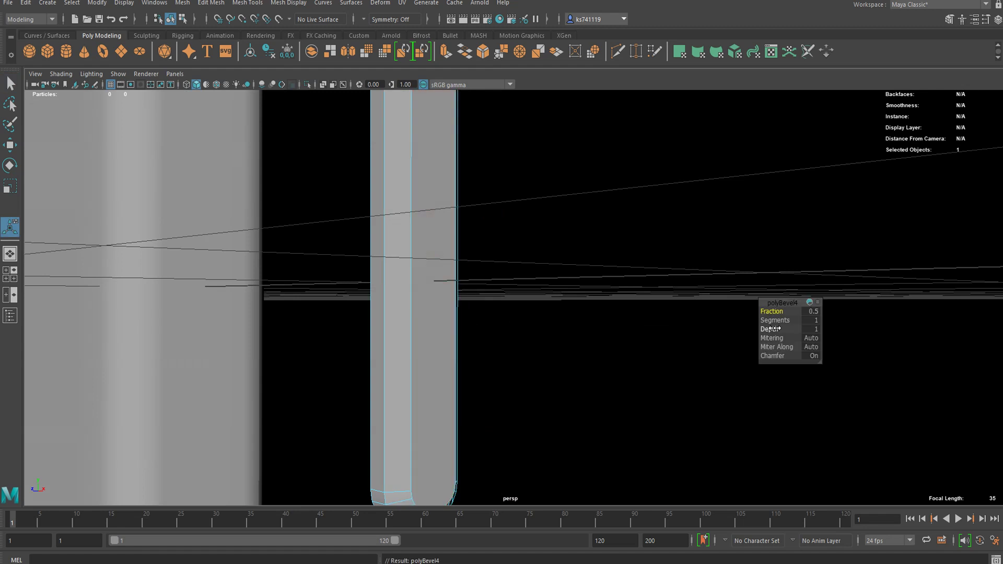
drag(765, 308, 752, 314)
key(q)
Step: Assign a new aiStandardSurface material named aiPaint to the bar and darken its base colour to grey
scroll(438, 295, down, 5)
right_drag(475, 267, 529, 250)
scroll(579, 257, down, 4)
scroll(439, 286, up, 5)
scroll(436, 287, up, 4)
right_drag(418, 225, 424, 489)
click(374, 286)
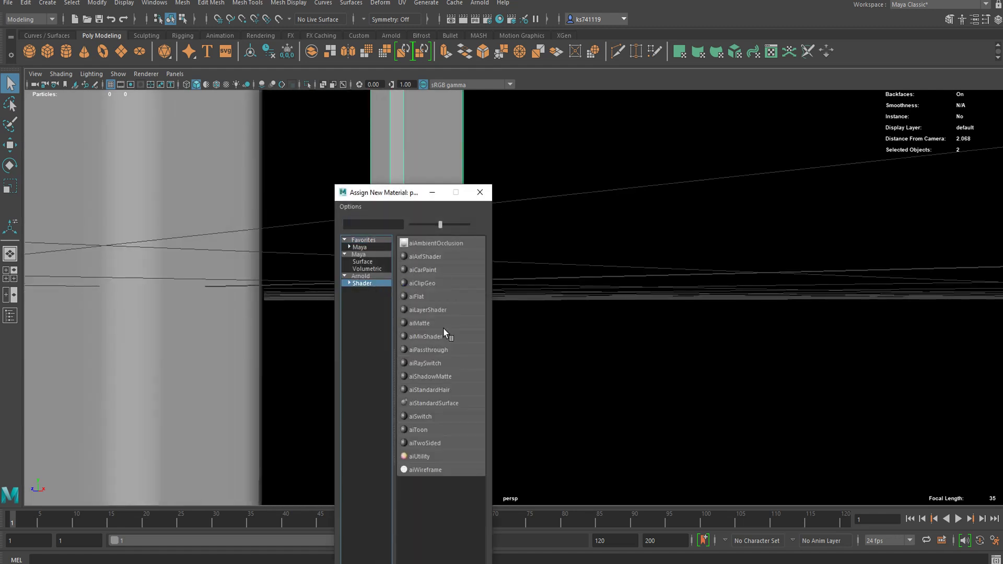
click(442, 400)
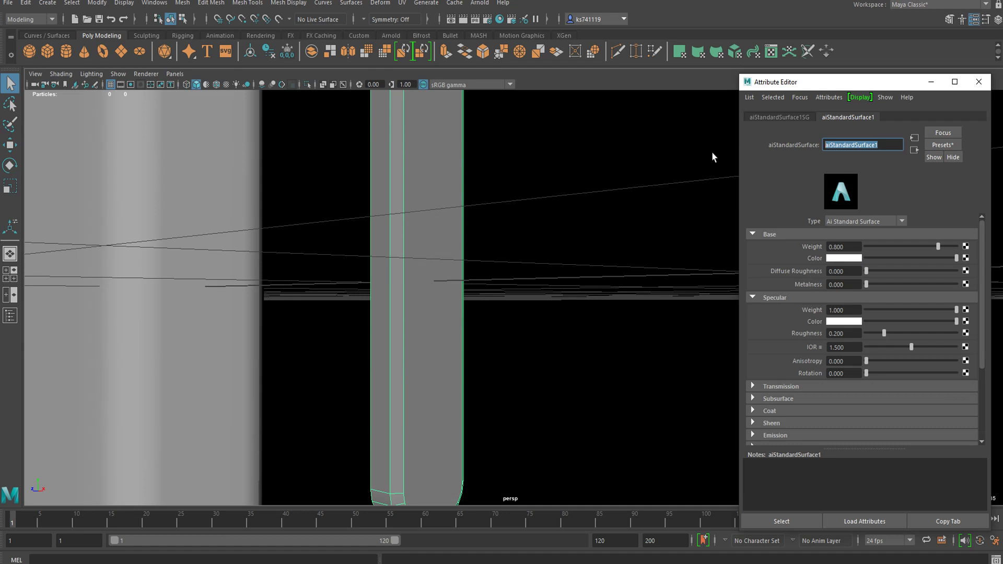
text(aiPaint)
key(Return)
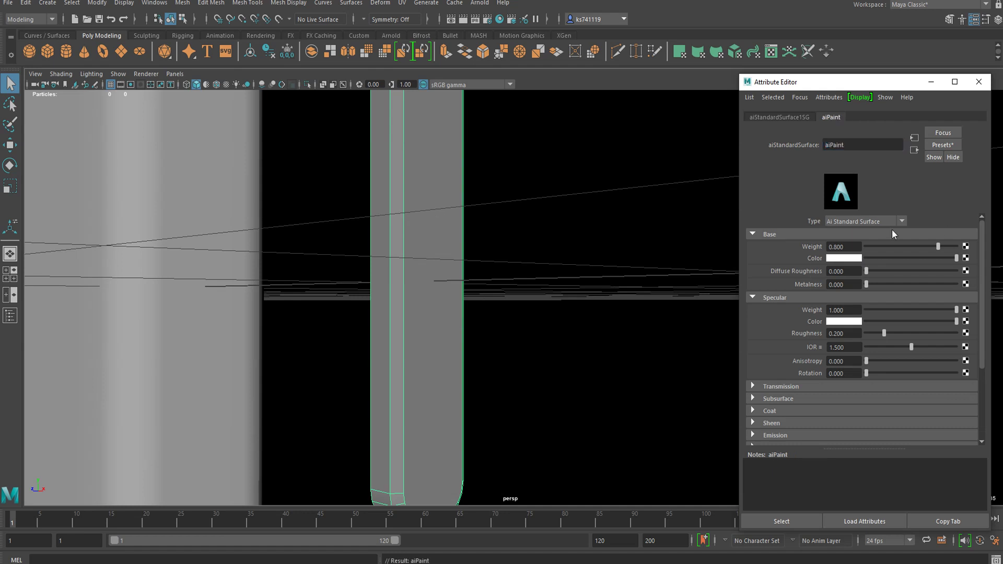
mouse_move(875, 254)
mouse_down()
mouse_move(862, 252)
mouse_move(907, 259)
mouse_move(886, 261)
mouse_up()
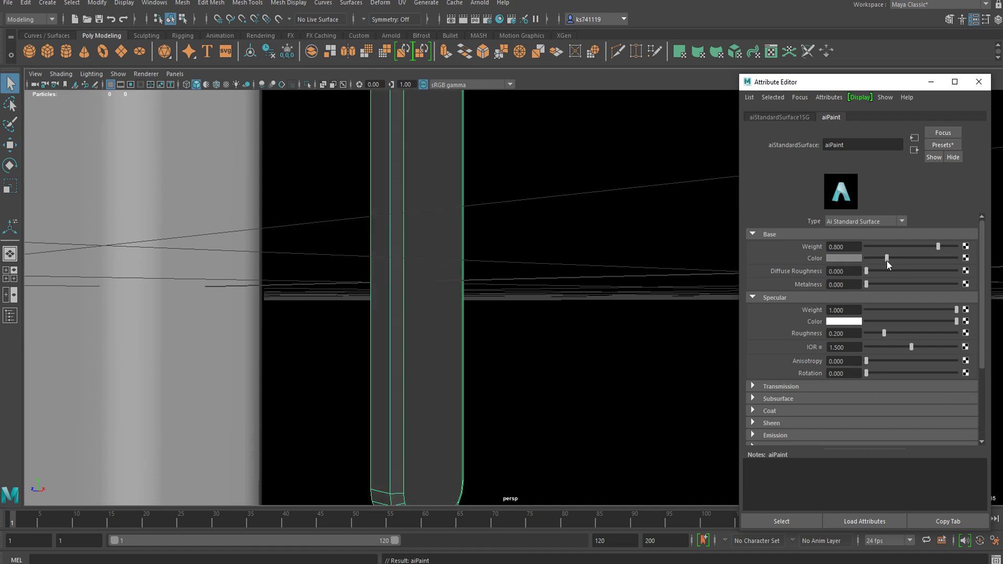
Step: Select the bar's narrow bevel face loop and assign it a second new aiStandardSurface material
alt+drag(475, 374, 421, 219)
right_drag(421, 220, 408, 555)
double_click(412, 375)
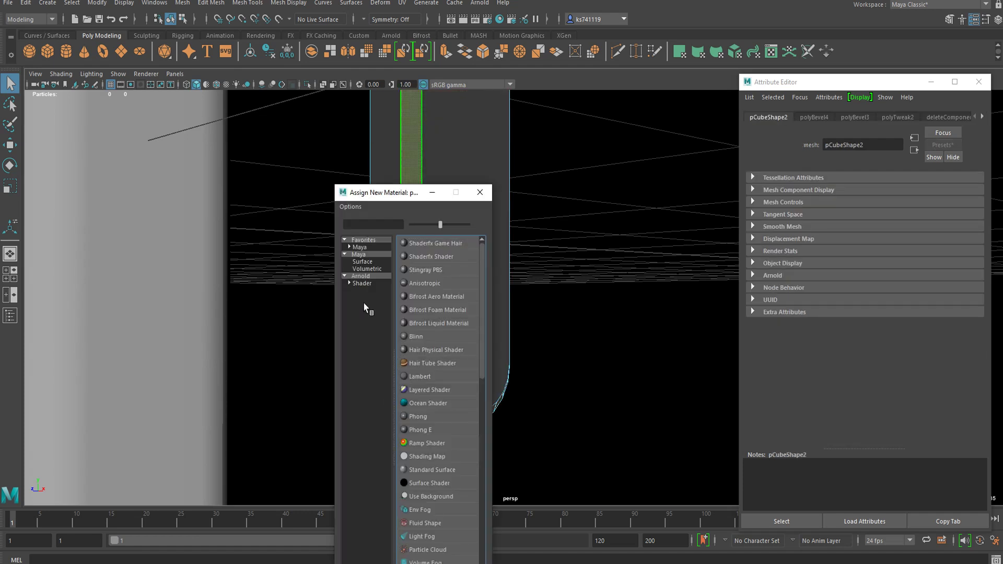
click(368, 284)
click(434, 403)
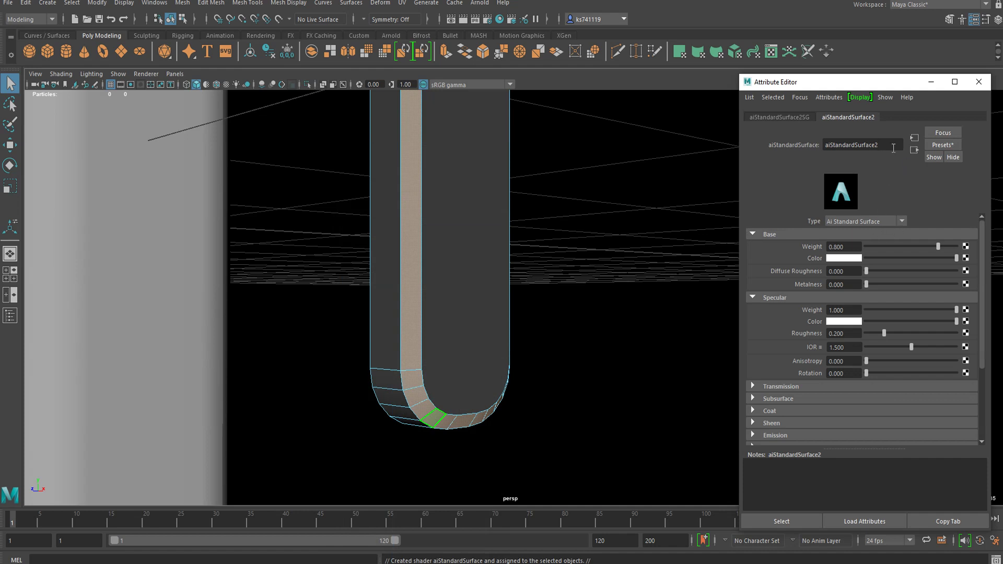
Step: Name the bevel loop's new material aiChrome and return the bar to object mode with nothing selected
text(aiChrome)
key(Return)
right_drag(476, 163, 533, 148)
click(588, 177)
scroll(560, 252, down, 5)
Step: Assign the existing aiPaint material to the phone's side frame and clear the selection
alt+drag(559, 256, 499, 203)
right_drag(394, 191, 395, 193)
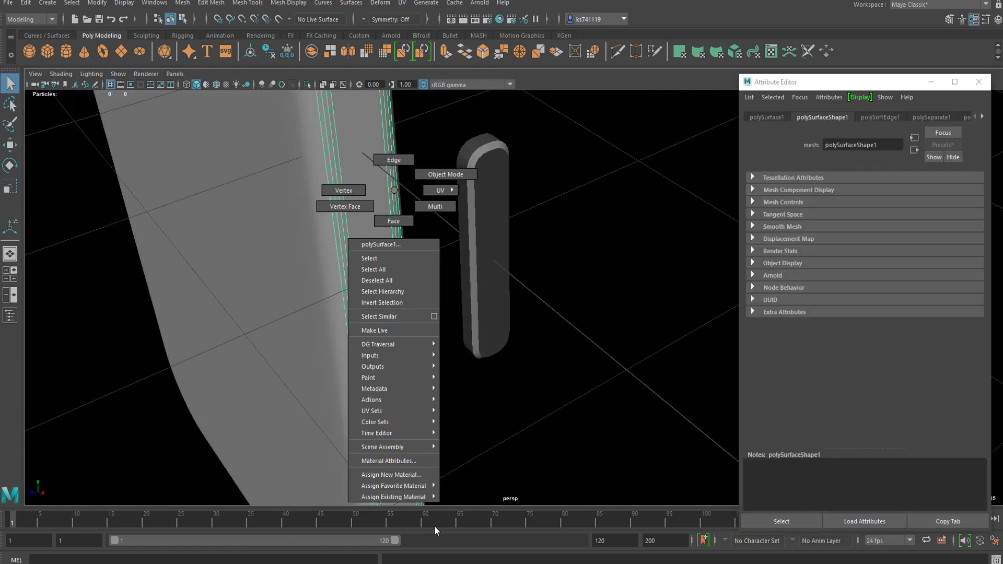
click(465, 508)
alt+drag(465, 507, 353, 253)
right_drag(361, 237, 429, 180)
click(541, 198)
scroll(510, 199, down, 5)
alt+drag(509, 200, 490, 245)
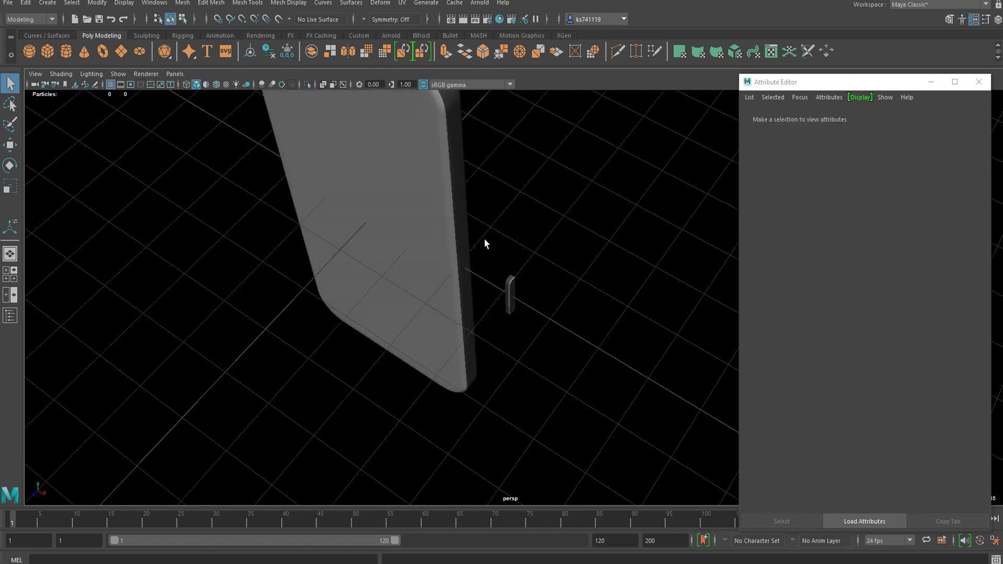
Step: Move the beveled button bar against the outer face of the phone's side frame
click(501, 290)
key(w)
drag(546, 314, 475, 164)
key(f)
scroll(486, 193, down, 3)
alt+drag(497, 223, 571, 231)
scroll(527, 302, up, 3)
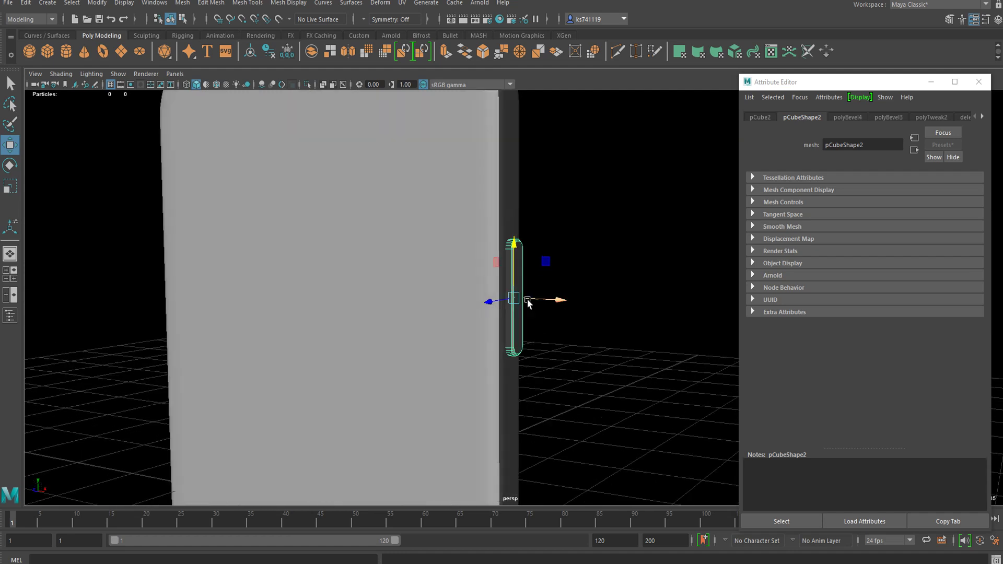
key(r)
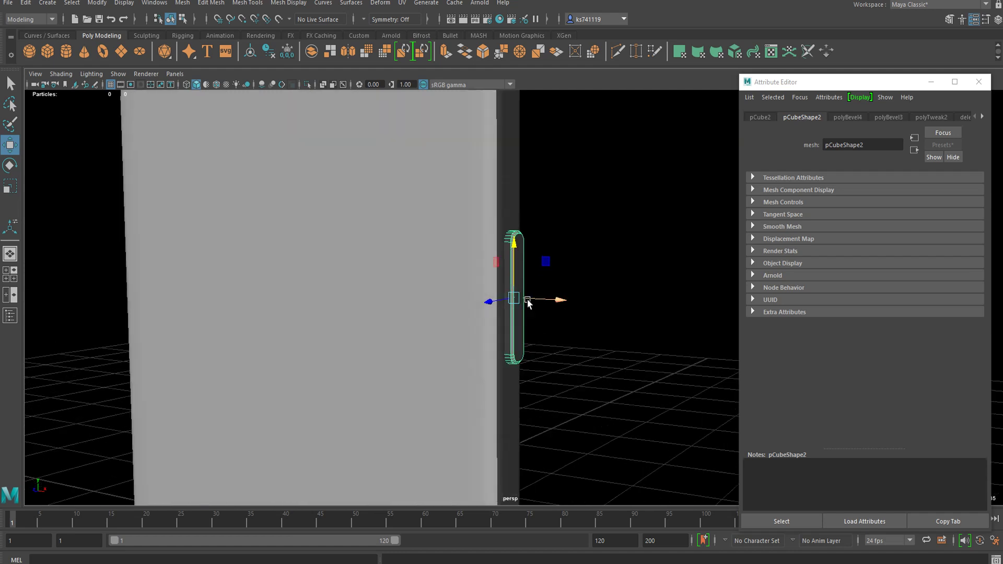
alt+drag(528, 302, 558, 297)
Step: Duplicate the side button and move the copy to the opposite side of the phone
key(w)
click(554, 303)
click(518, 295)
click(558, 297)
drag(344, 308, 322, 309)
Step: Rotate the copied button so that its beveled face points outward from the phone's opposite side
key(e)
key(f)
scroll(343, 311, down, 3)
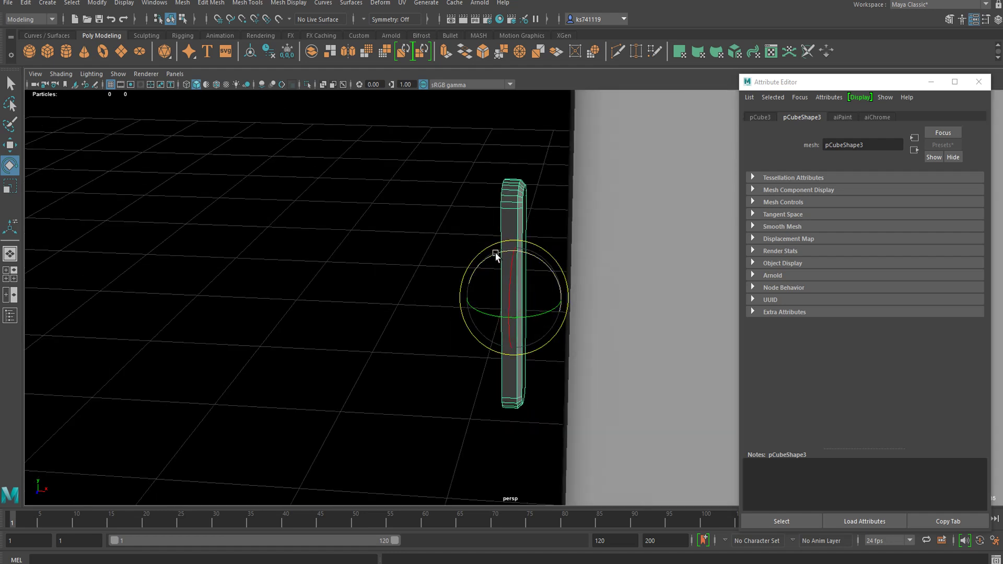
drag(497, 252, 414, 387)
key(ctrl+z)
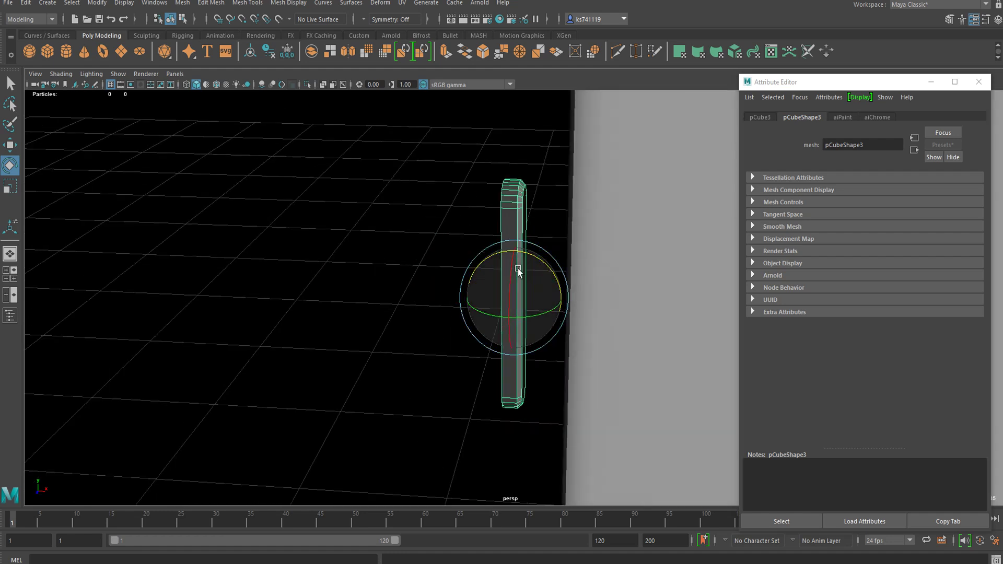
drag(541, 265, 523, 349)
key(w)
Step: Shorten the copied button by raising the vertices of its lower end
alt+middle_drag(523, 347, 508, 291)
right_drag(502, 266, 450, 270)
drag(450, 298, 500, 374)
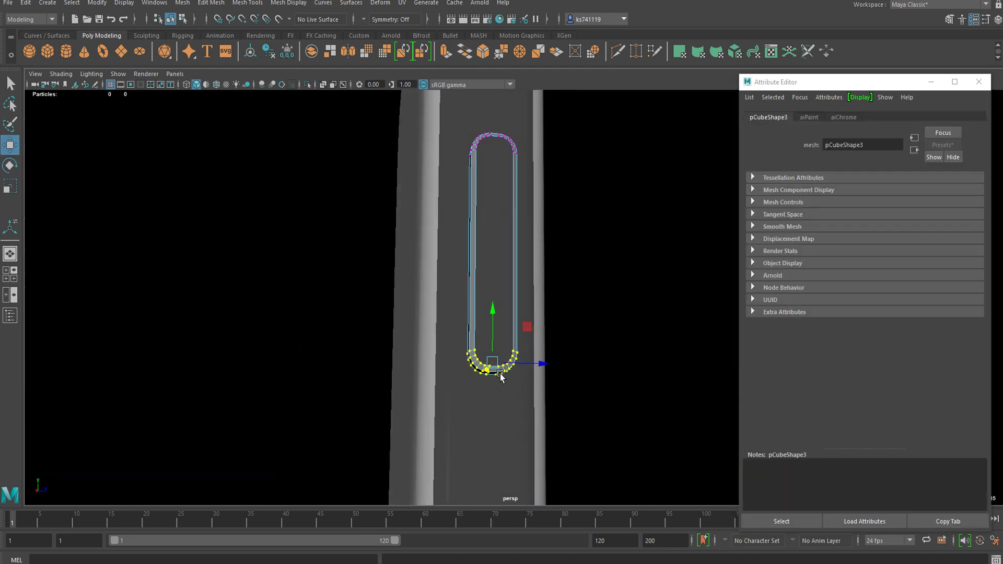
drag(491, 318, 503, 204)
Step: Duplicate the shortened button in object mode and place the copy directly below it on the frame
right_drag(501, 203, 555, 184)
alt+drag(605, 228, 449, 259)
drag(527, 271, 526, 296)
drag(511, 263, 541, 298)
key(ctrl+z)
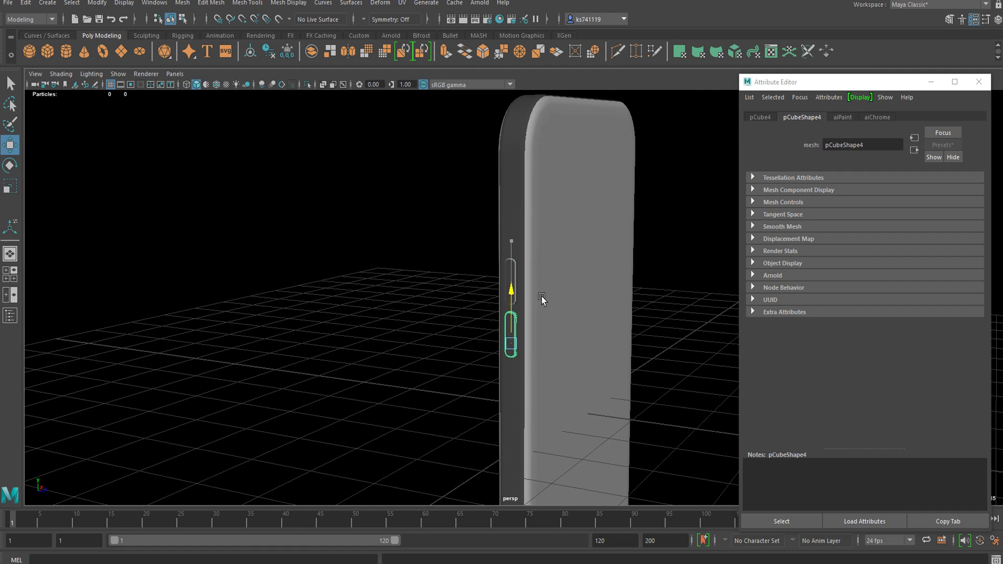
Step: Create a polygon cube and move it onto the phone's side edge above the two short buttons
click(409, 312)
alt+drag(409, 312, 471, 312)
click(506, 305)
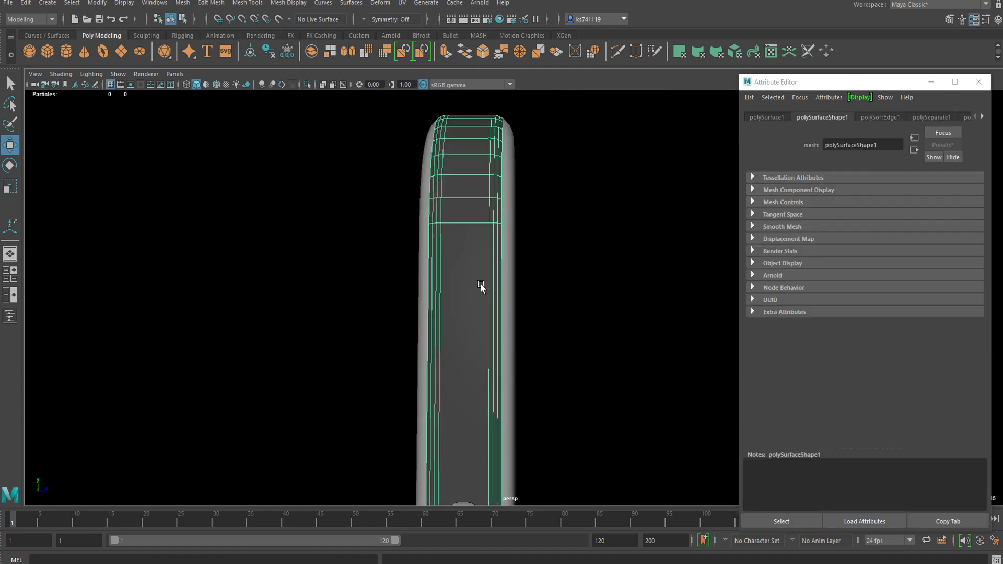
scroll(645, 241, down, 3)
alt+drag(624, 259, 534, 298)
scroll(534, 297, down, 4)
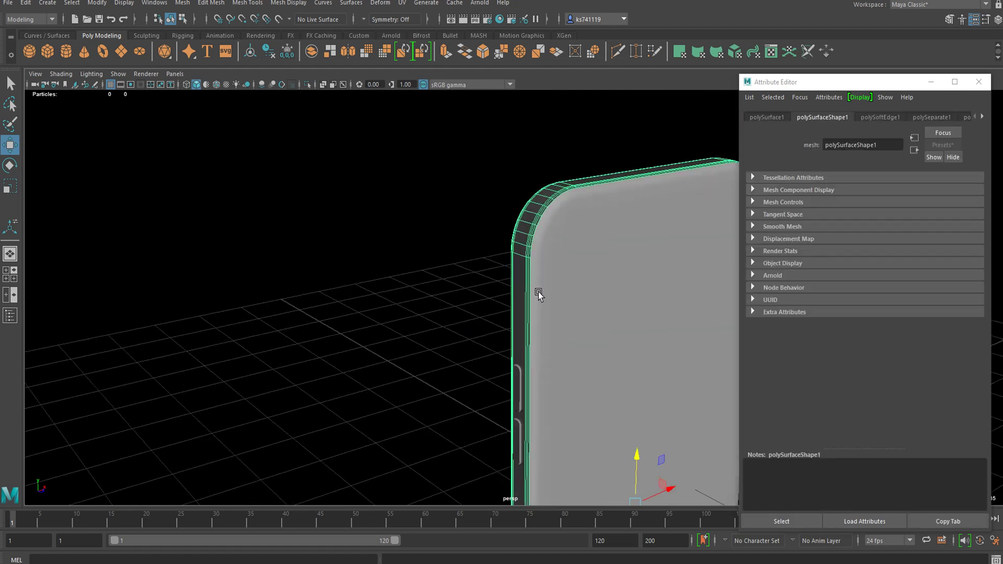
alt+drag(385, 217, 430, 233)
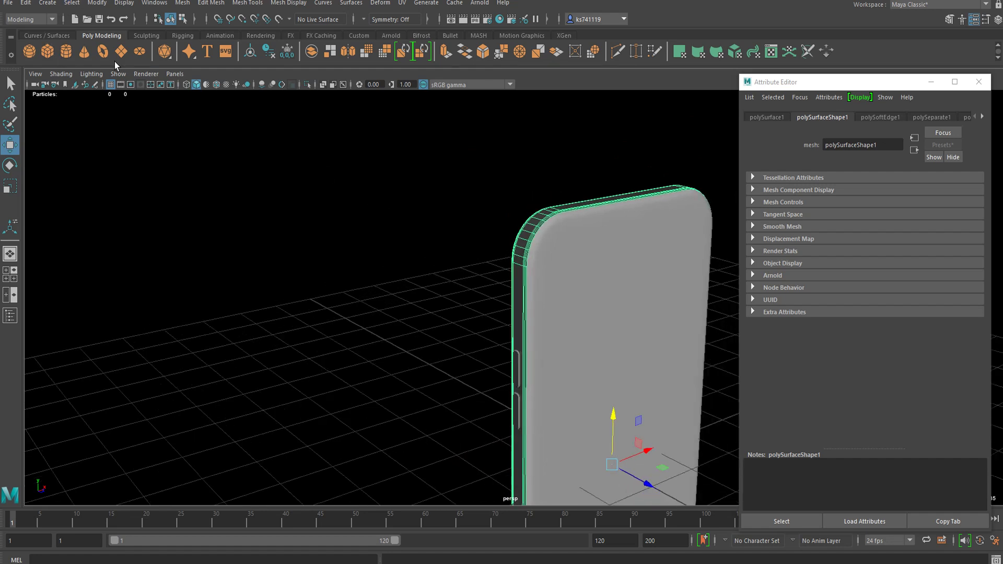
click(47, 51)
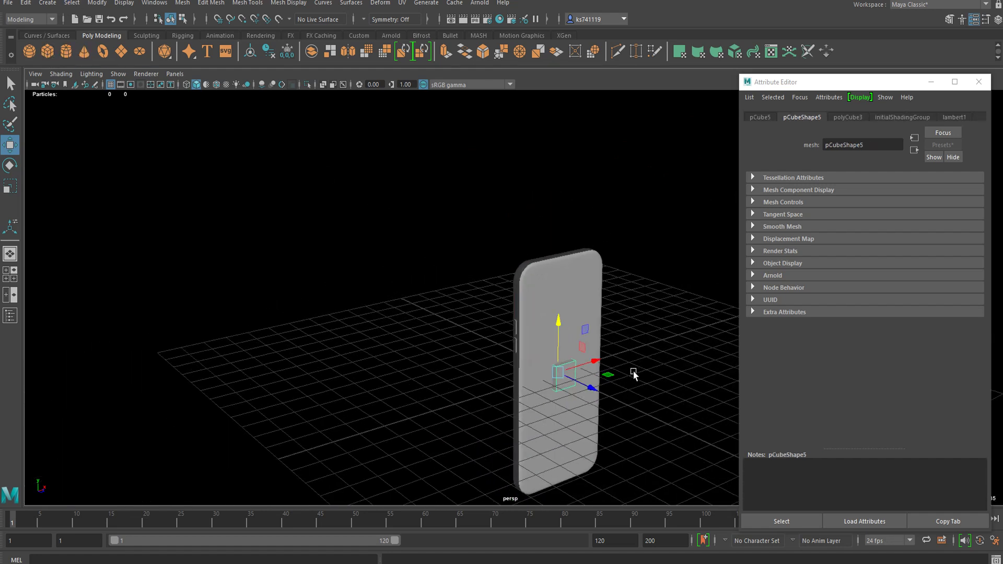
drag(584, 363, 543, 300)
scroll(527, 308, up, 10)
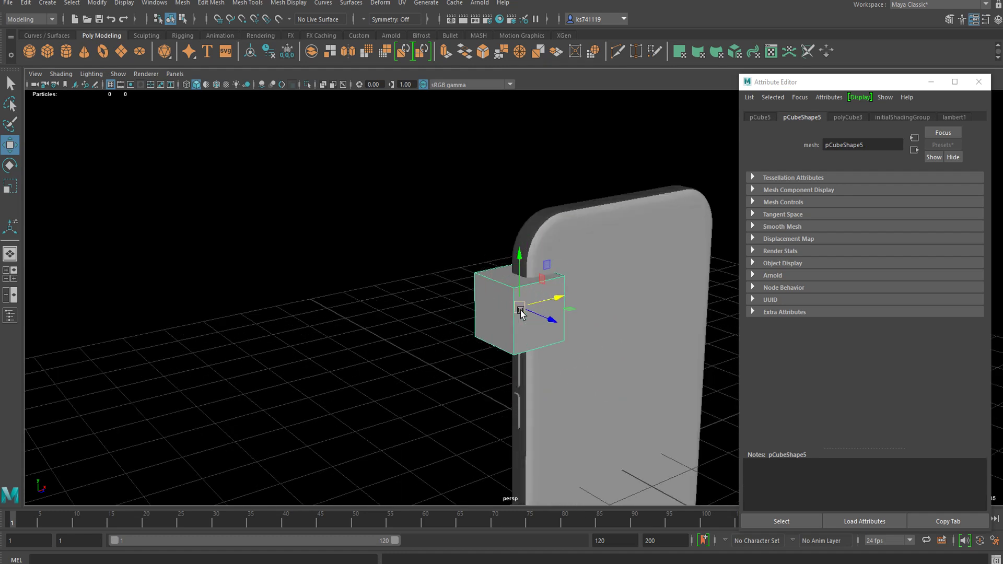
Step: Bevel the cube's four edges running along the phone's width with multiple segments to round its profile
key(r)
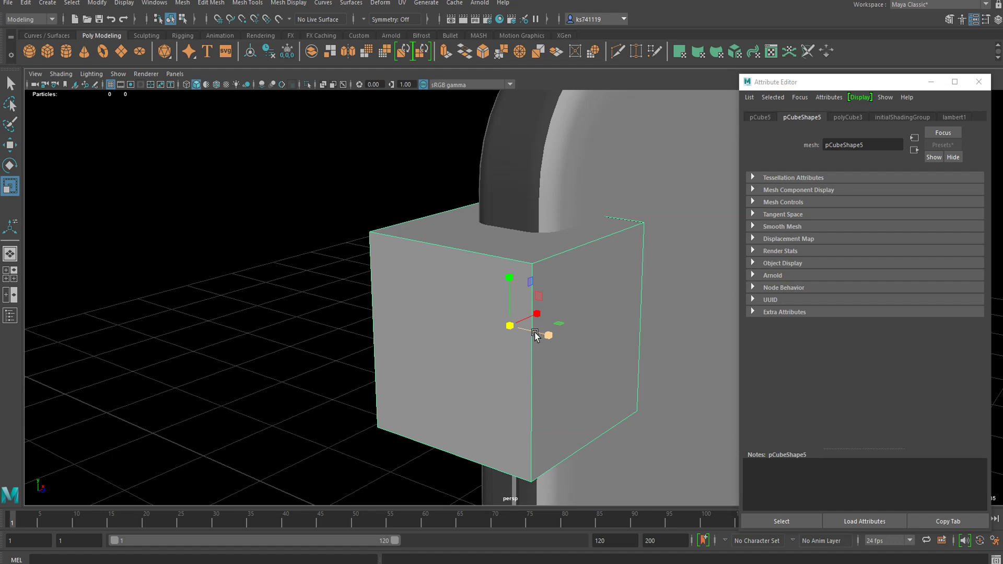
alt+drag(569, 328, 481, 298)
right_drag(481, 266, 478, 218)
click(578, 234)
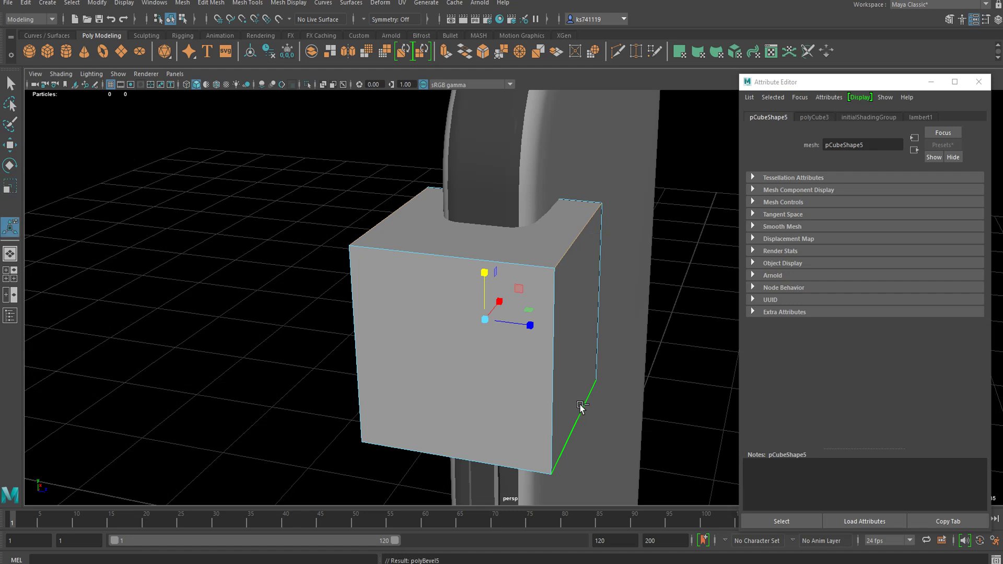
key(ctrl+b)
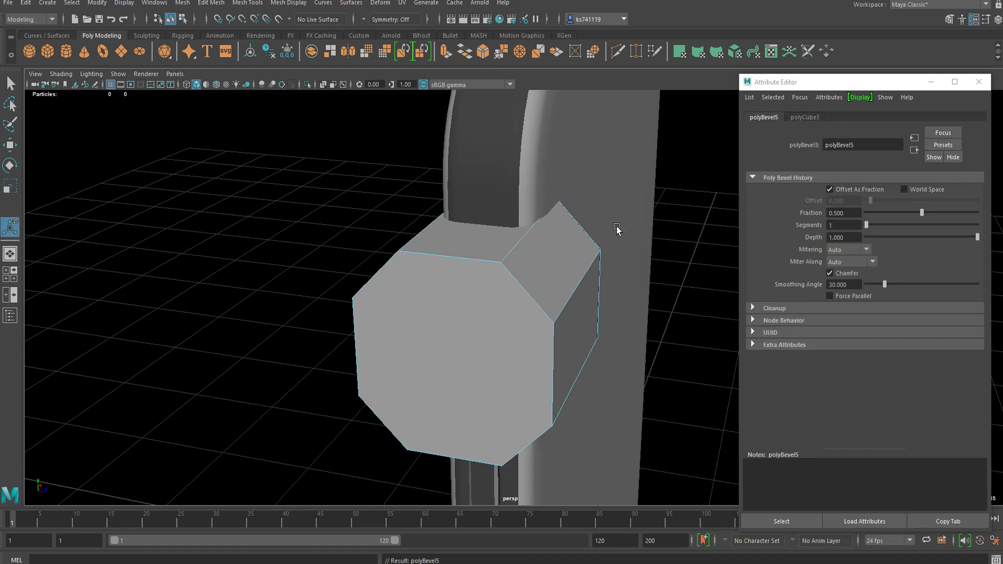
click(978, 81)
drag(771, 311, 818, 318)
key(q)
right_drag(433, 267, 485, 249)
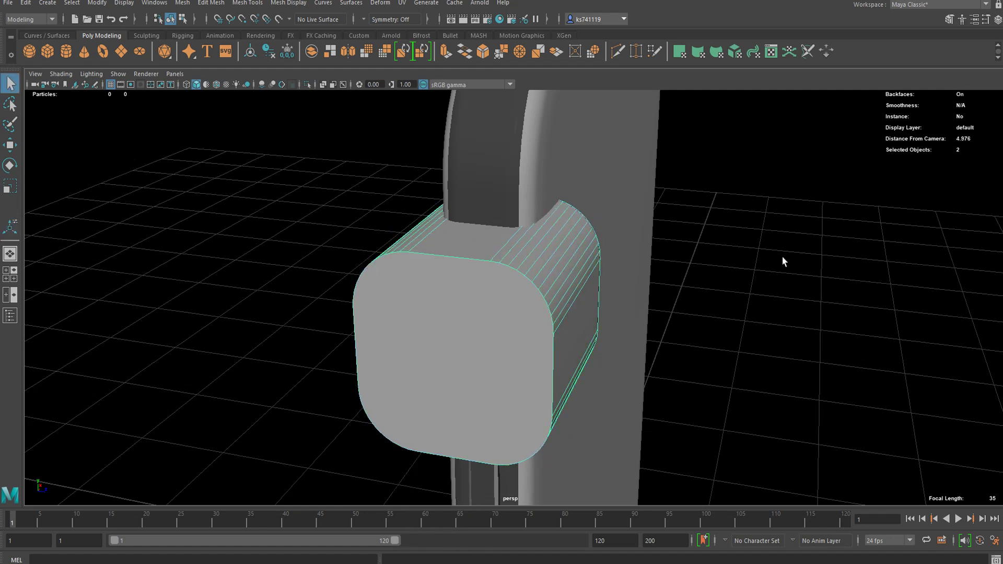
Step: Scale down the rounded block and position it across the side frame above the two short buttons
key(w)
key(r)
drag(485, 319, 363, 356)
alt+drag(460, 382, 390, 378)
key(w)
drag(599, 345, 567, 316)
drag(557, 278, 551, 301)
alt+right_drag(549, 305, 475, 290)
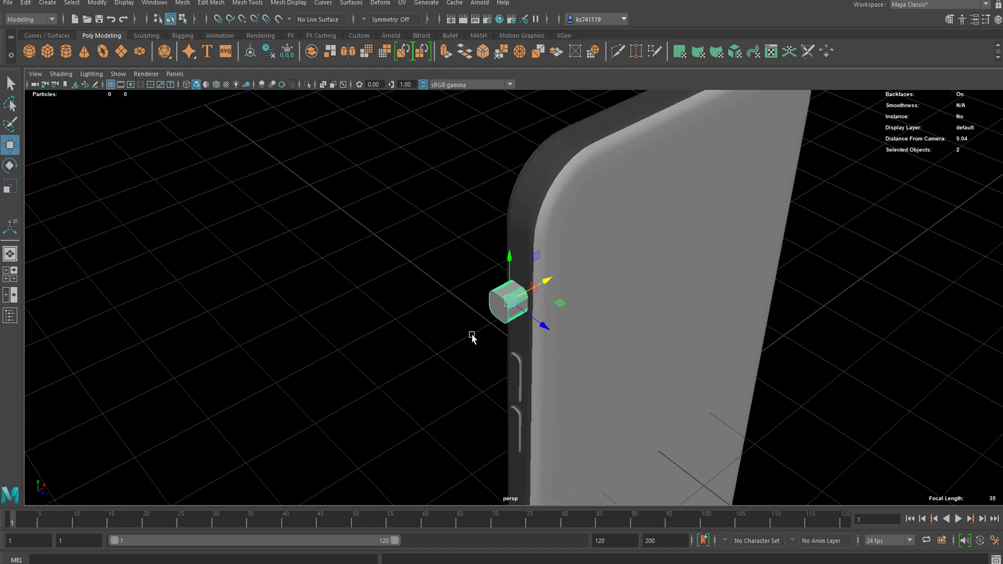
alt+drag(471, 335, 470, 324)
alt+middle_drag(523, 316, 517, 220)
alt+right_drag(517, 219, 508, 252)
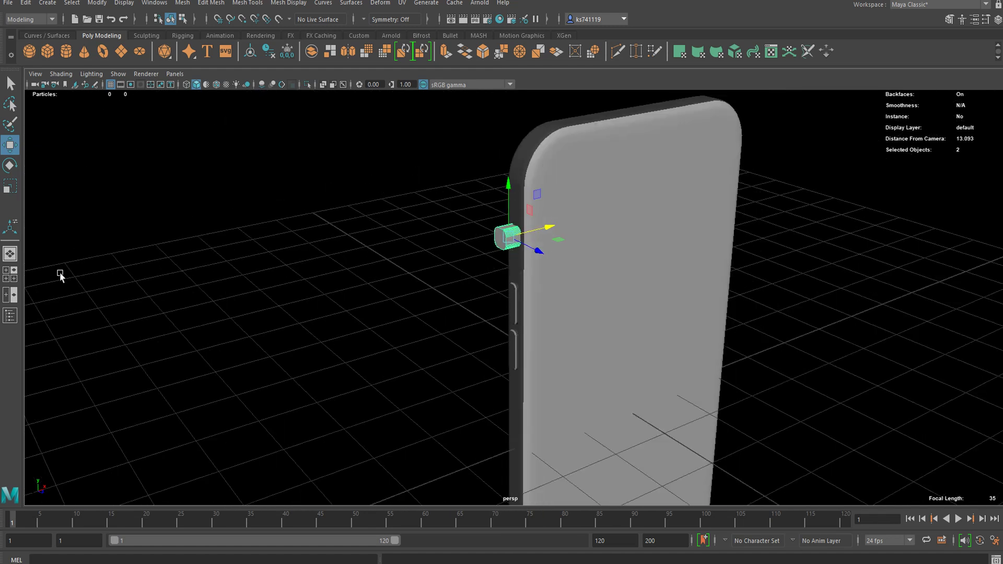
Step: Group the rounded block with the three side buttons using the Outliner, and duplicate the group
click(9, 317)
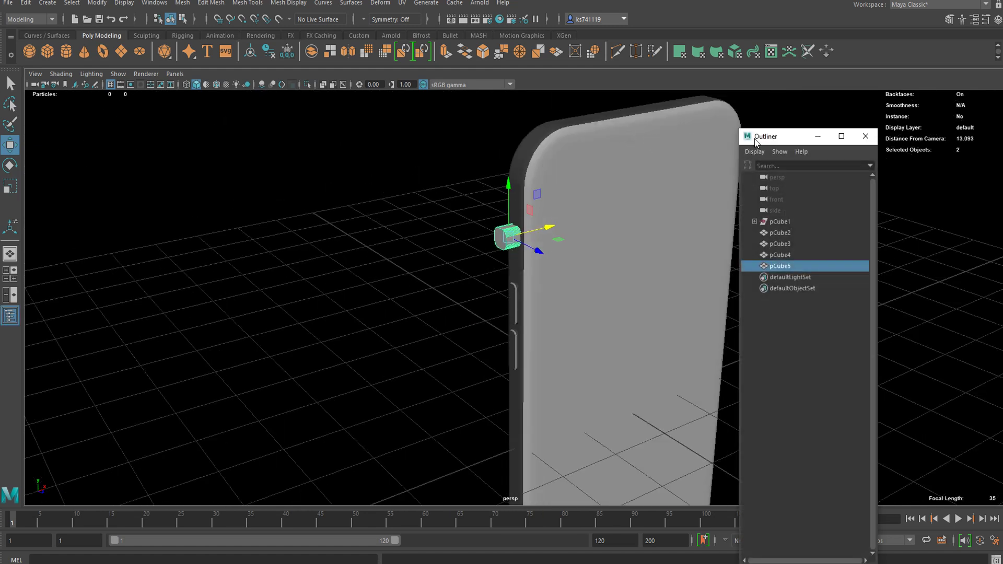
drag(755, 142, 233, 127)
shift+click(513, 303)
shift+click(514, 340)
alt+drag(517, 339, 685, 333)
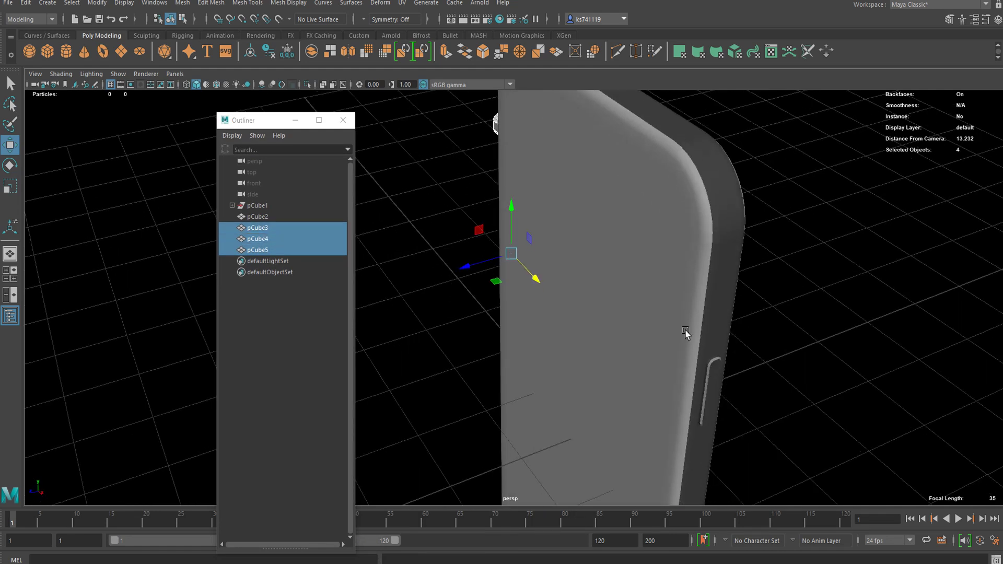
shift+click(713, 377)
key(ctrl+g)
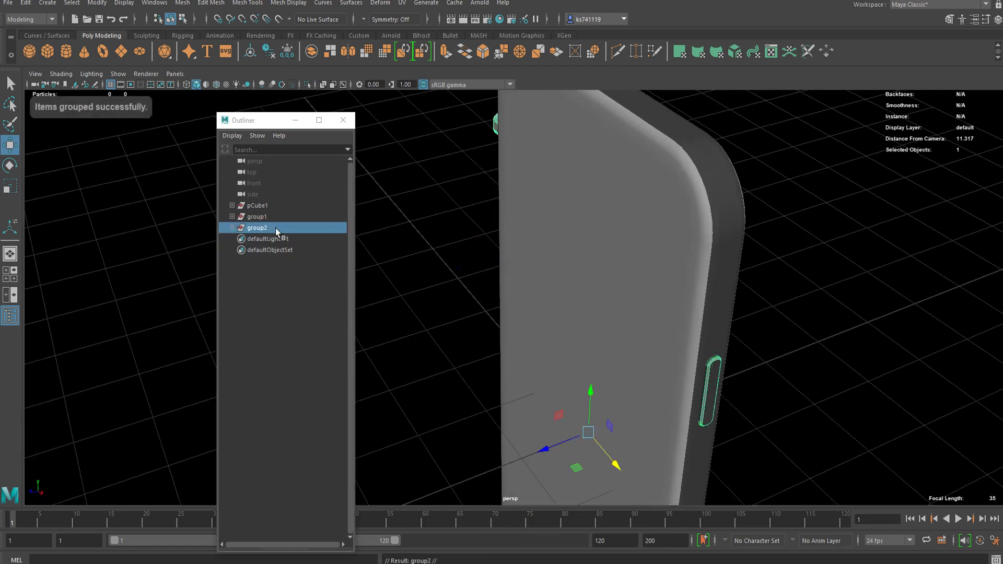
Step: Duplicate the phone's side frame and delete the construction history of all phone parts and button groups
click(599, 207)
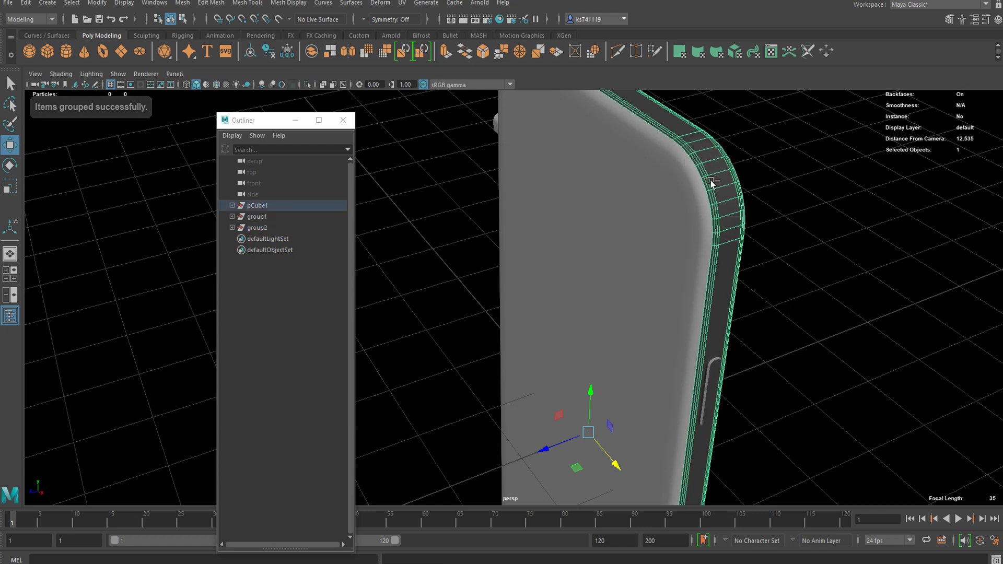
click(231, 205)
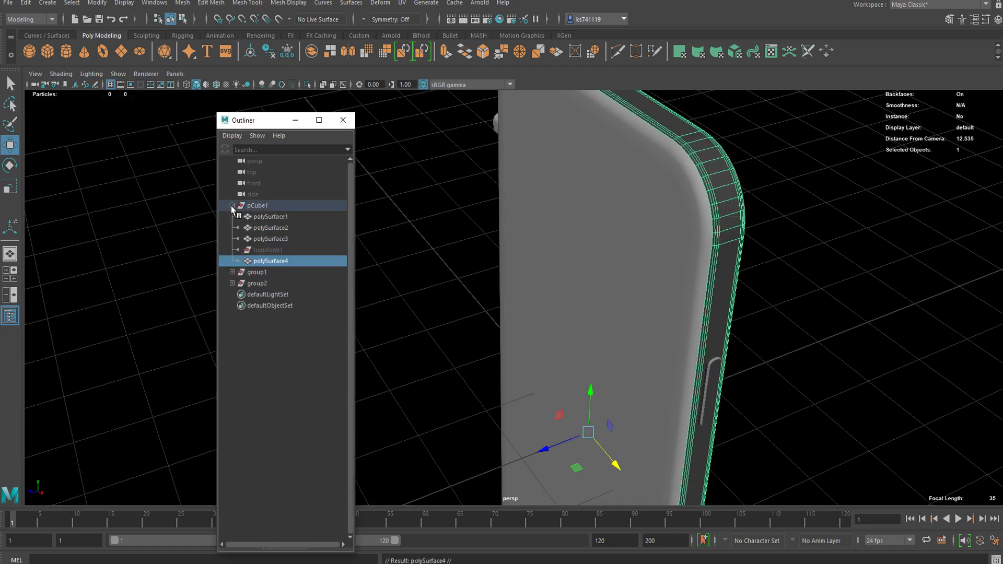
drag(272, 208, 264, 280)
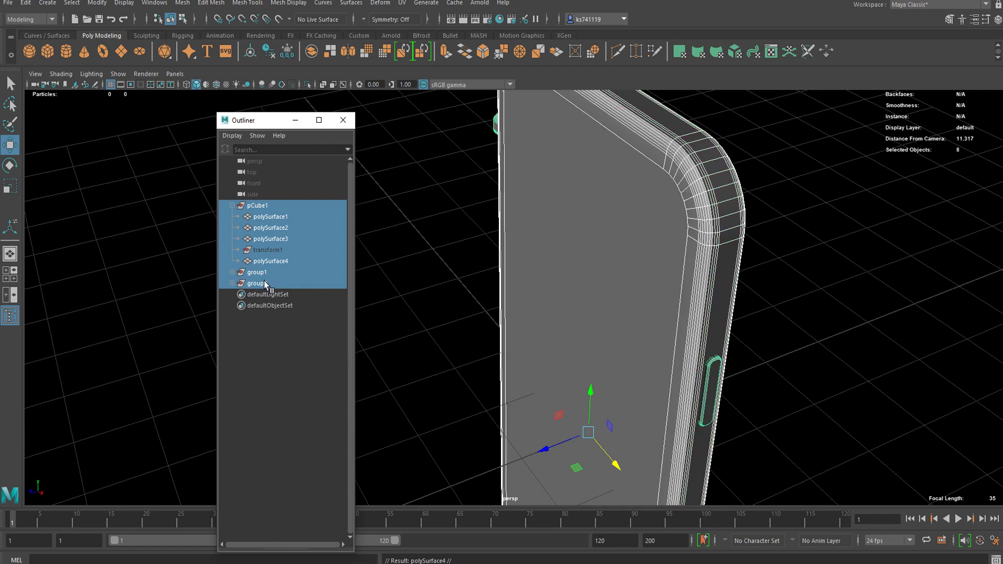
click(267, 53)
Step: Move polySurface4 out of the pCube1 hierarchy to the top level of the Outliner
click(277, 242)
click(282, 251)
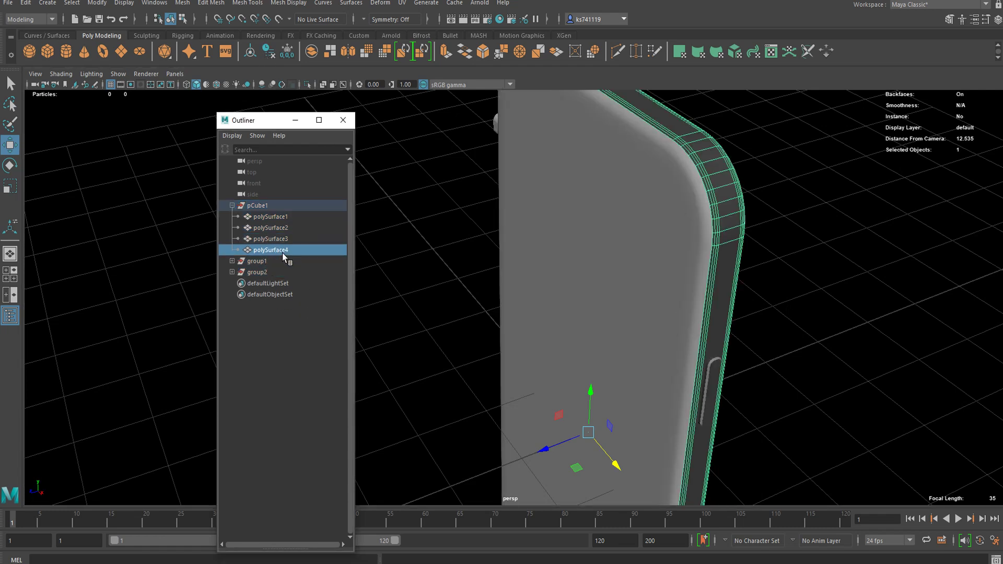
middle_drag(284, 252, 280, 277)
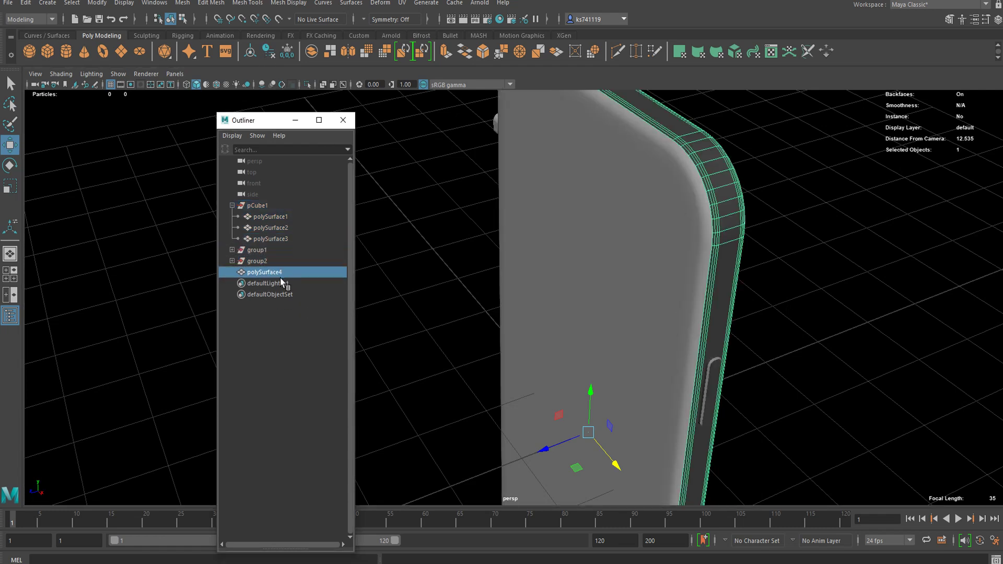
Step: Compare the two button groups in the Outliner and hide group1
click(273, 260)
drag(469, 223, 577, 204)
click(256, 261)
alt+drag(460, 235, 505, 227)
click(254, 249)
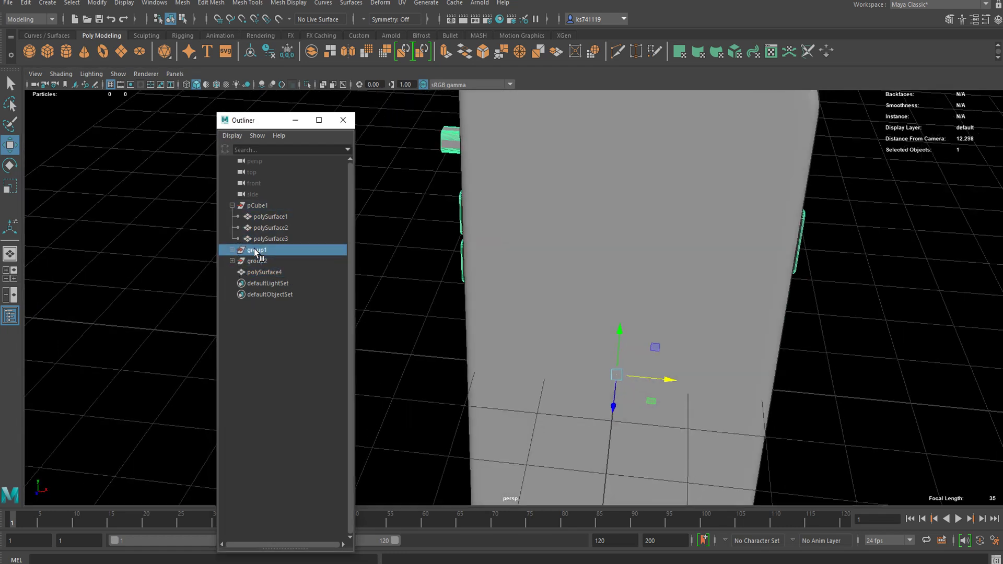
key(h)
Step: Combine the button and block meshes of group2 into a single mesh
click(255, 262)
alt+drag(419, 229, 386, 199)
click(183, 3)
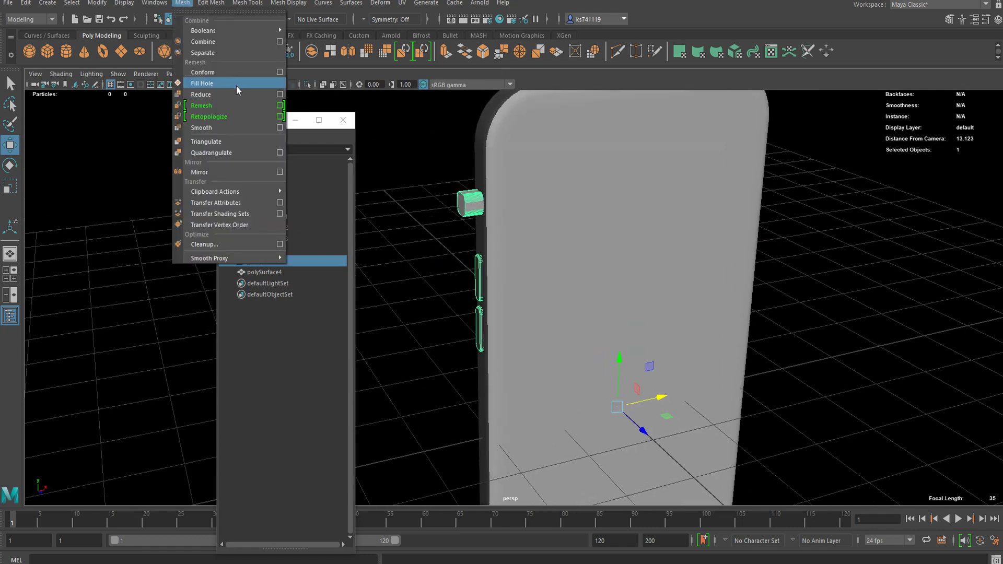
click(223, 42)
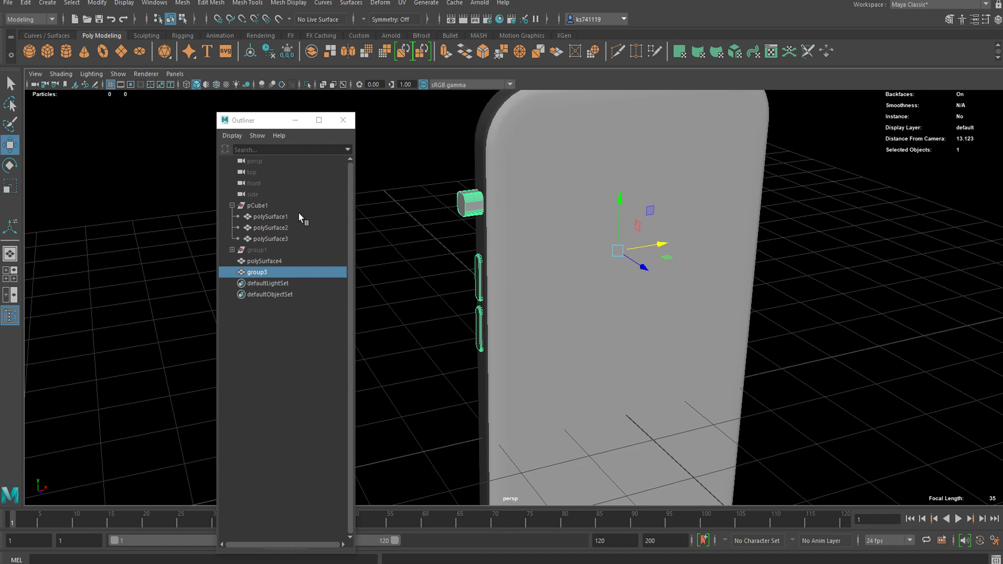
Step: Cut the combined button shapes of group3 out of the polySurface1 frame with a Boolean Difference
scroll(438, 252, up, 5)
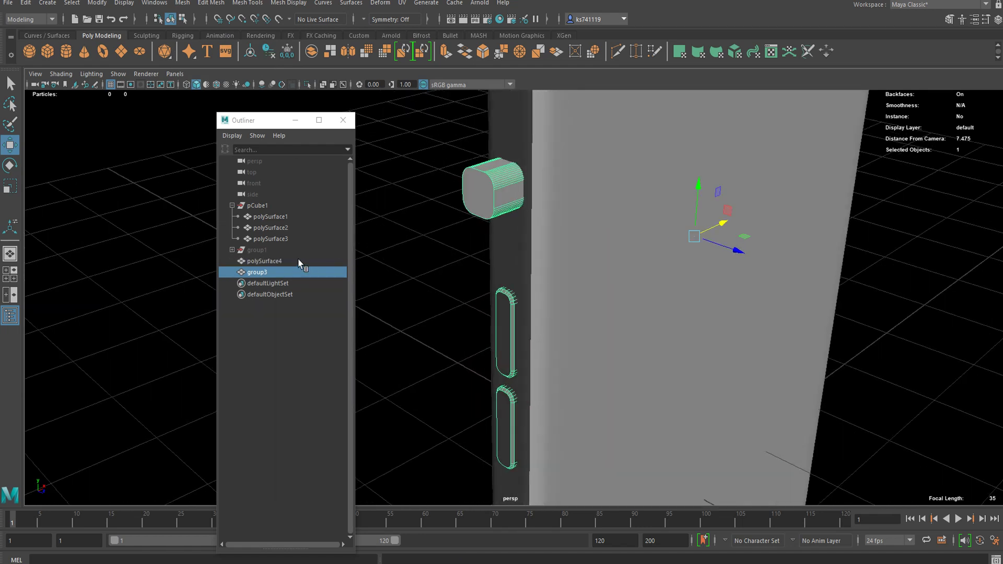
click(509, 240)
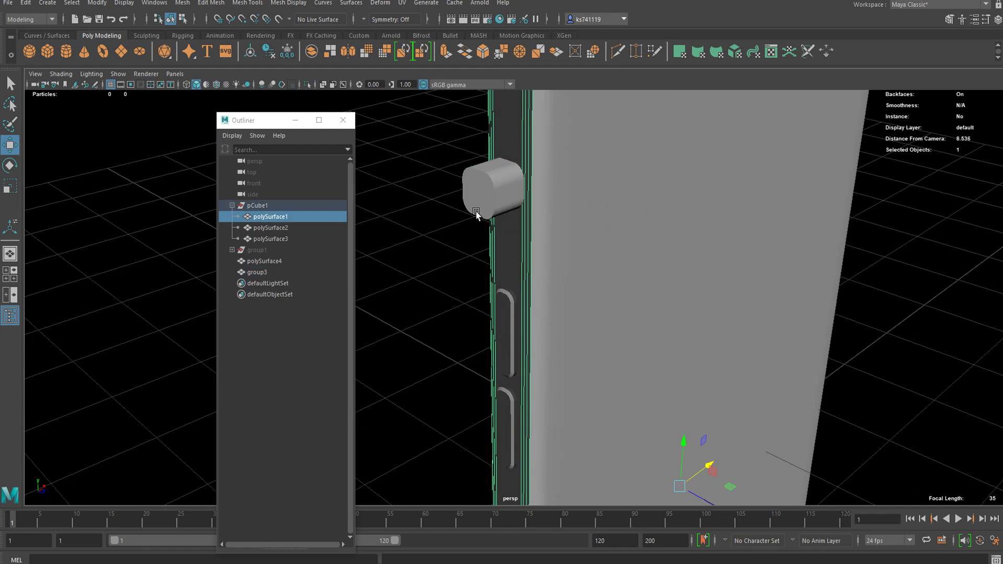
shift+click(492, 190)
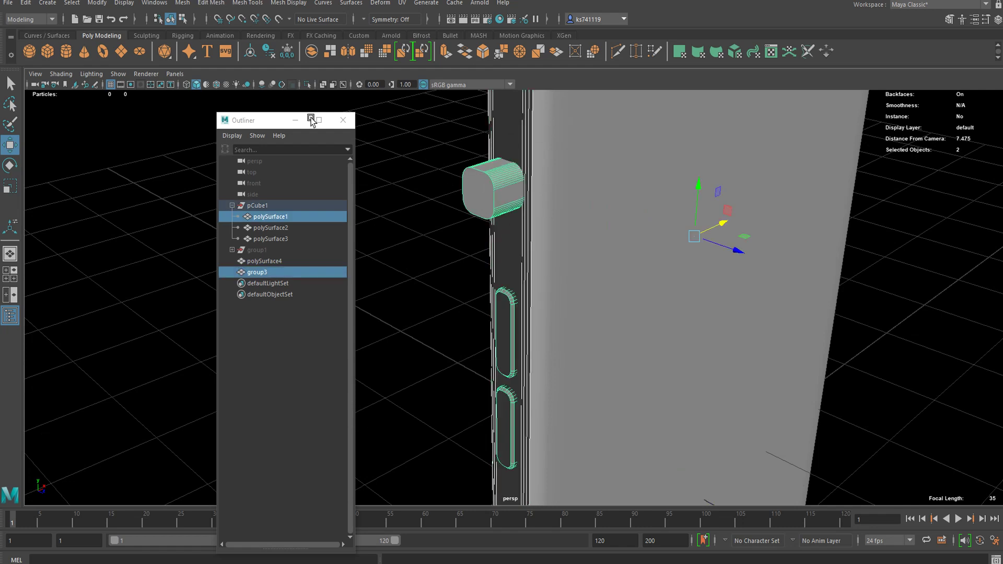
click(209, 6)
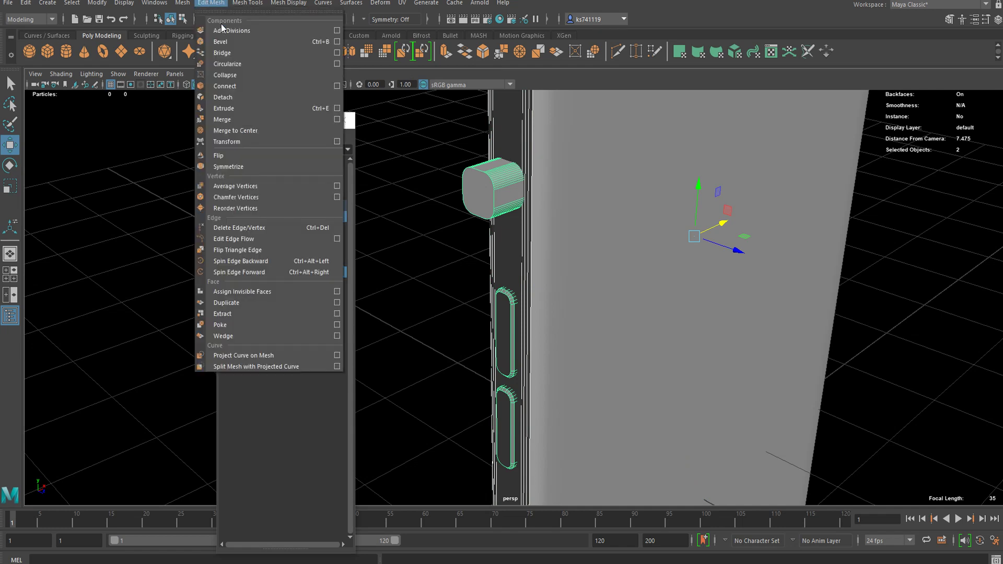
mouse_move(183, 3)
mouse_move(233, 31)
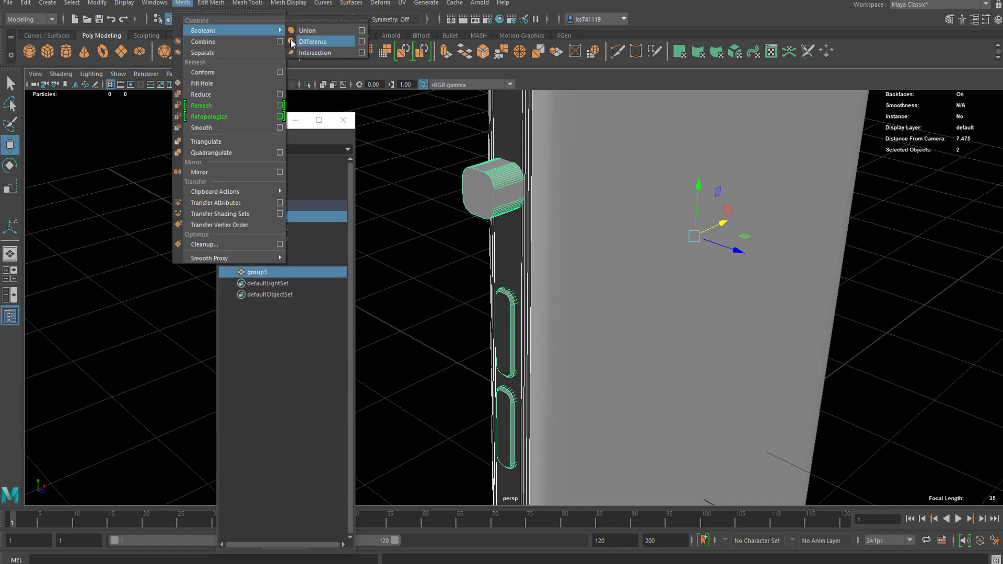
click(306, 20)
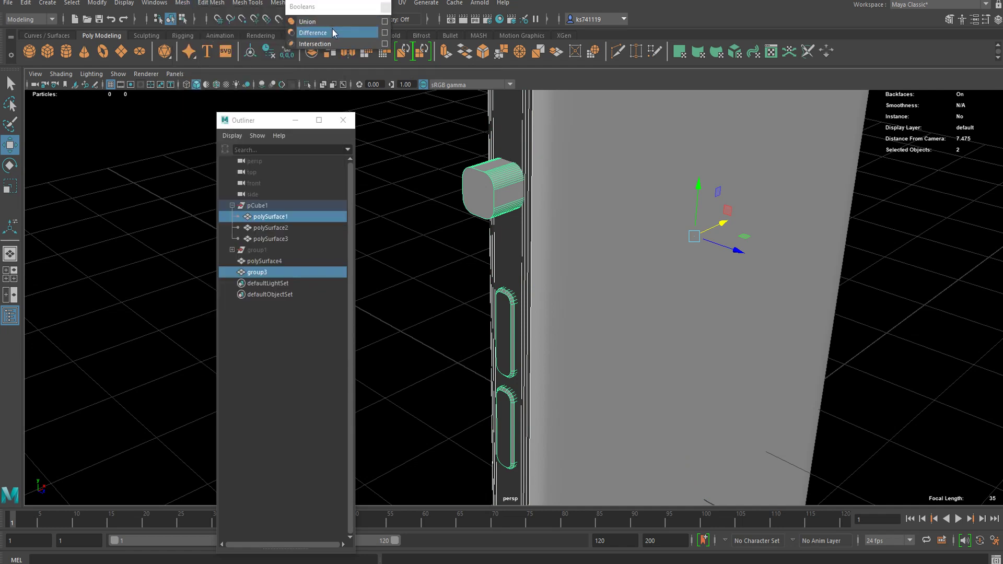
click(334, 31)
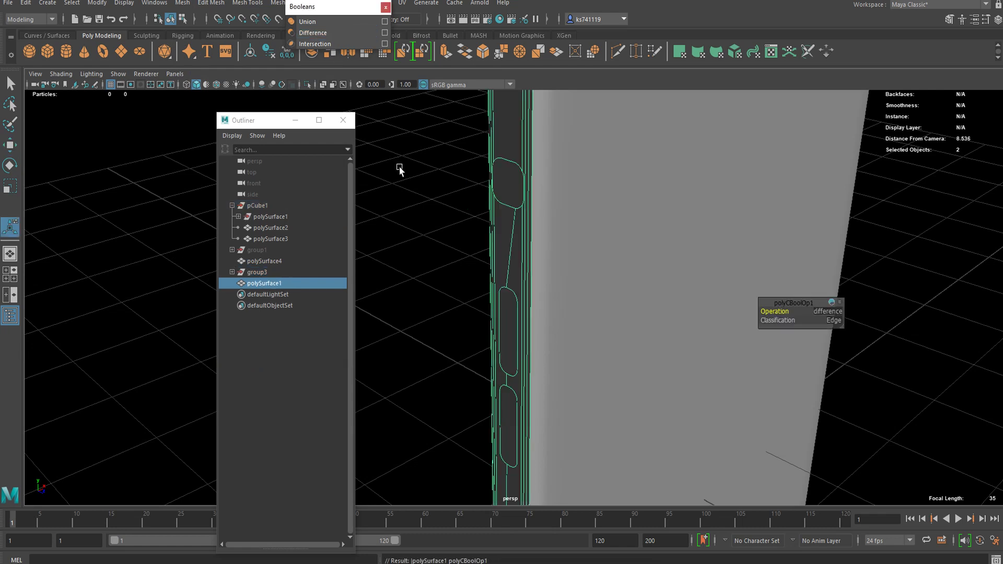
Step: Inspect the faces around the switch and button cut-outs on the phone's side frame
alt+drag(477, 246, 531, 228)
key(q)
right_drag(531, 228, 535, 273)
click(538, 261)
click(539, 279)
alt+drag(535, 274, 661, 258)
click(513, 201)
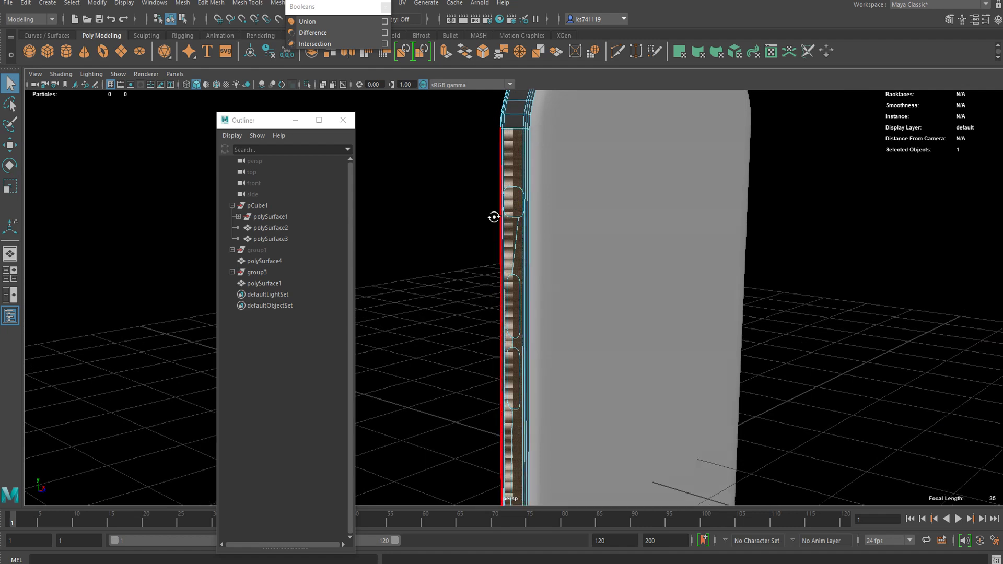
alt+drag(494, 217, 539, 217)
right_drag(551, 224, 587, 201)
alt+drag(590, 209, 626, 307)
click(492, 306)
key(F8)
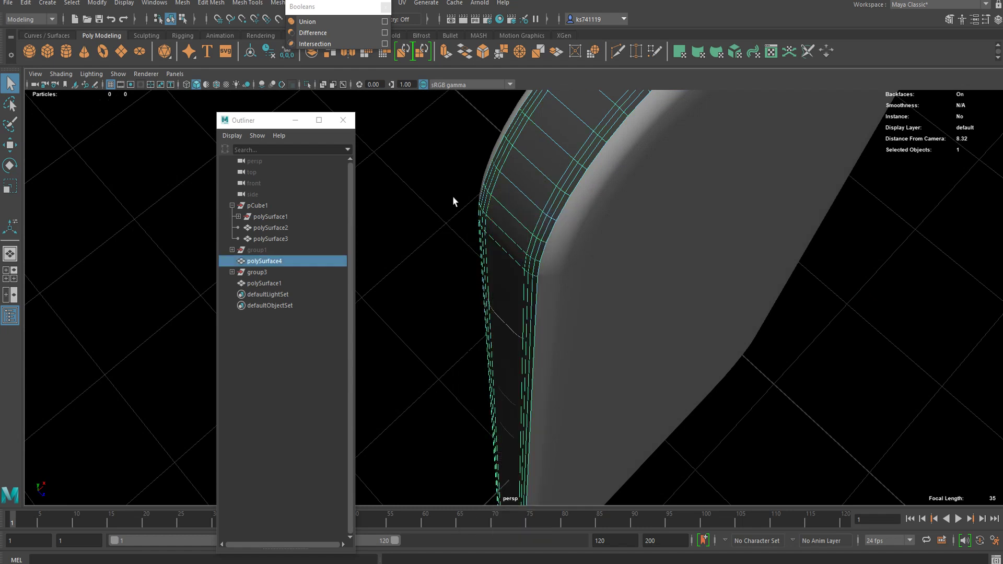
Step: Isolate the cut side frame in the viewport
click(306, 87)
alt+drag(402, 170, 511, 181)
click(587, 265)
alt+drag(588, 265, 724, 239)
scroll(653, 239, up, 5)
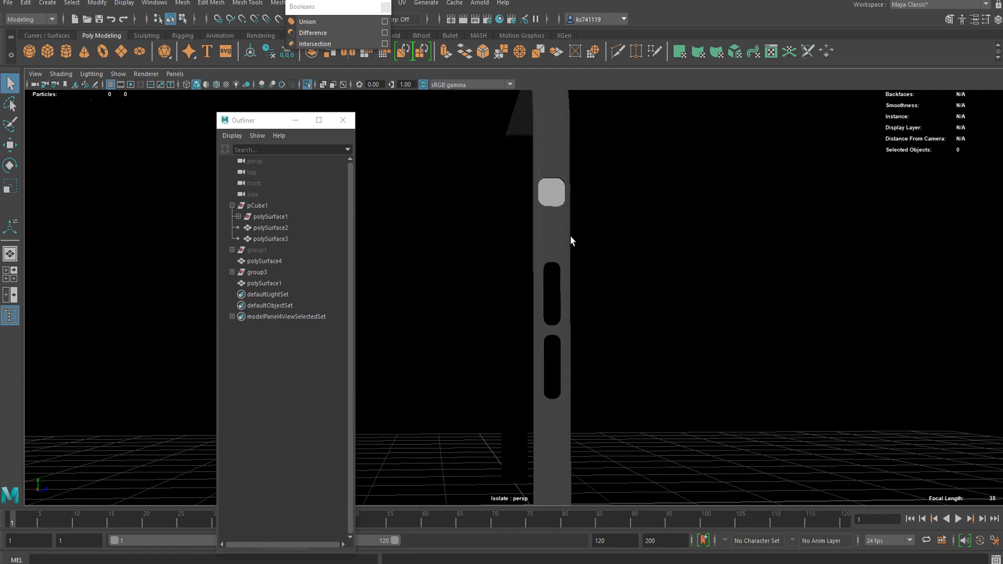
Step: Delete the face that closes the switch opening in the side frame
click(568, 234)
alt+middle_drag(577, 203, 530, 262)
scroll(486, 250, up, 5)
scroll(449, 230, up, 4)
right_click(410, 144)
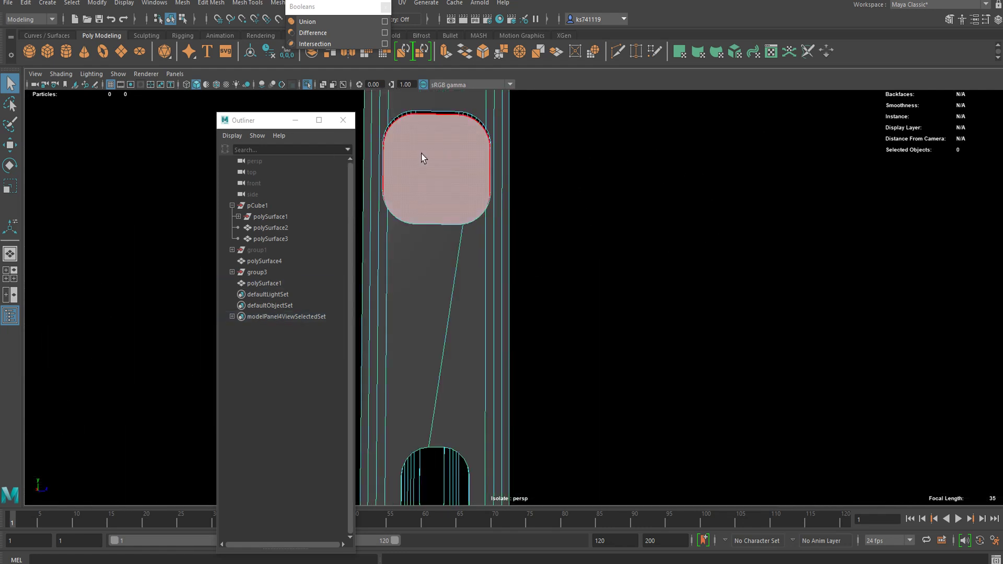
right_drag(473, 157, 535, 95)
scroll(548, 286, down, 5)
alt+drag(548, 286, 570, 309)
click(611, 260)
key(ctrl+z)
click(709, 250)
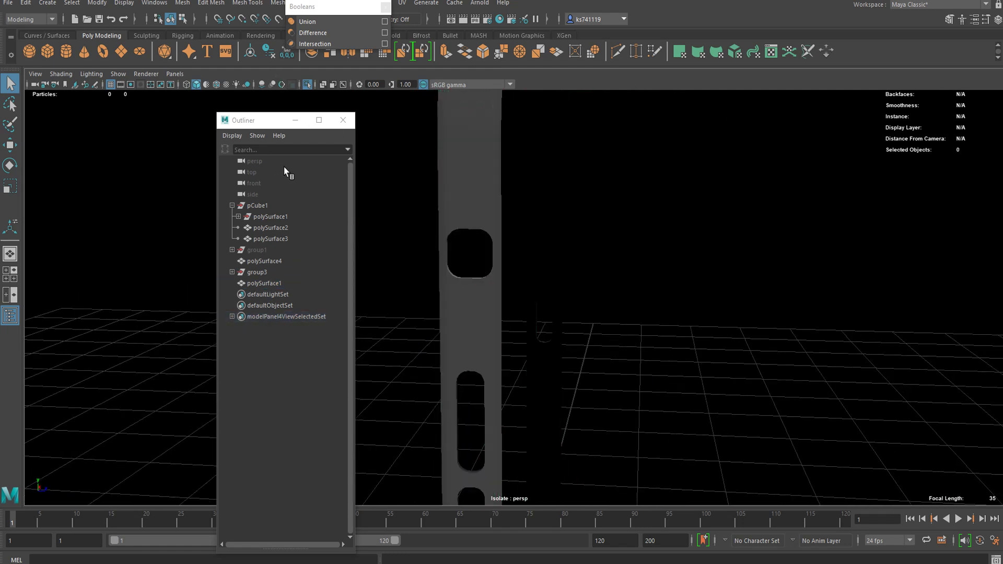
Step: Delete the construction history of all phone parts and groups listed in the Outliner
click(266, 225)
click(269, 219)
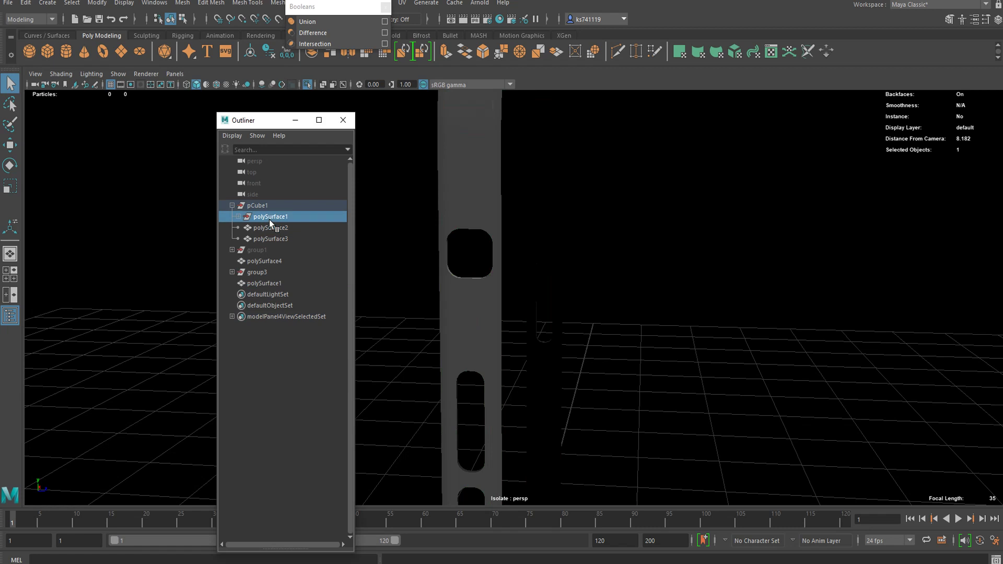
click(238, 217)
drag(258, 206, 265, 299)
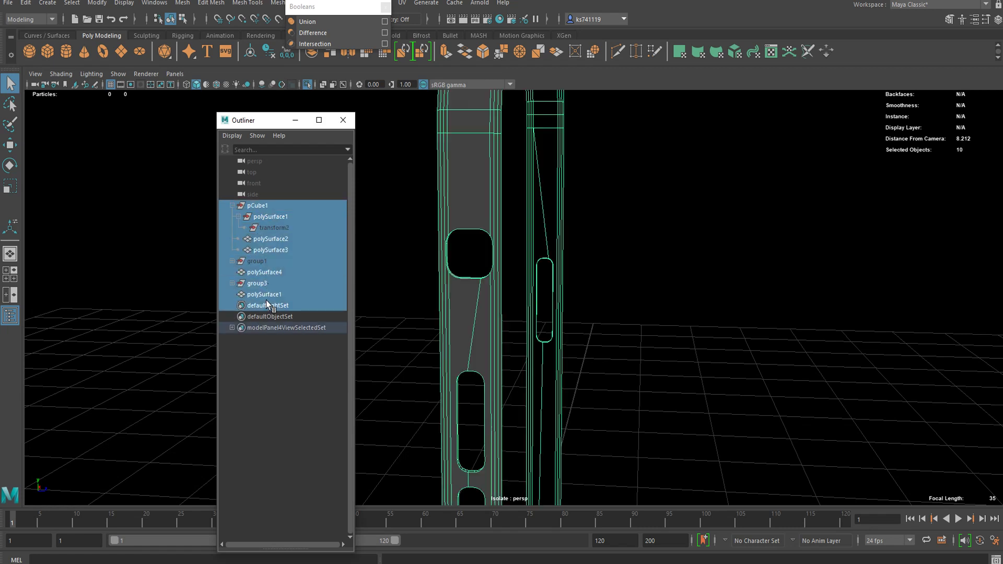
click(267, 51)
click(614, 268)
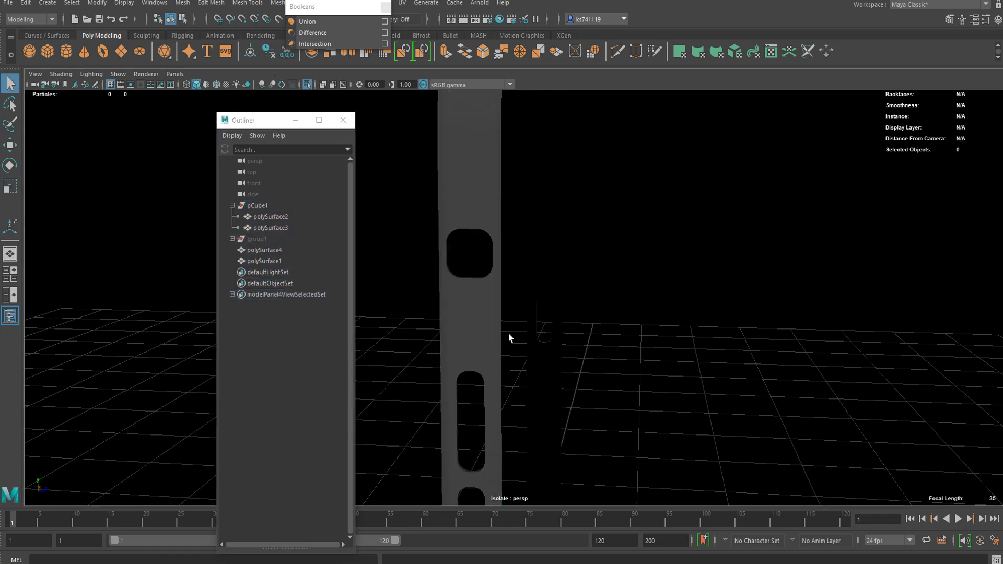
Step: Leave the isolated view and unhide group1
click(307, 85)
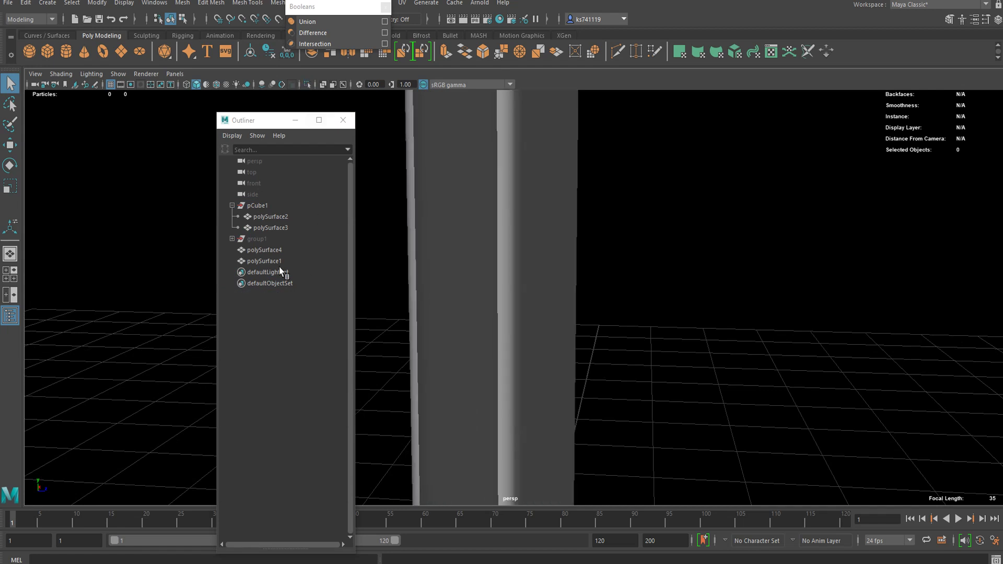
click(255, 238)
alt+drag(482, 310, 465, 250)
Step: Flatten the switch block into a pill shape by moving its lower vertices up
click(466, 251)
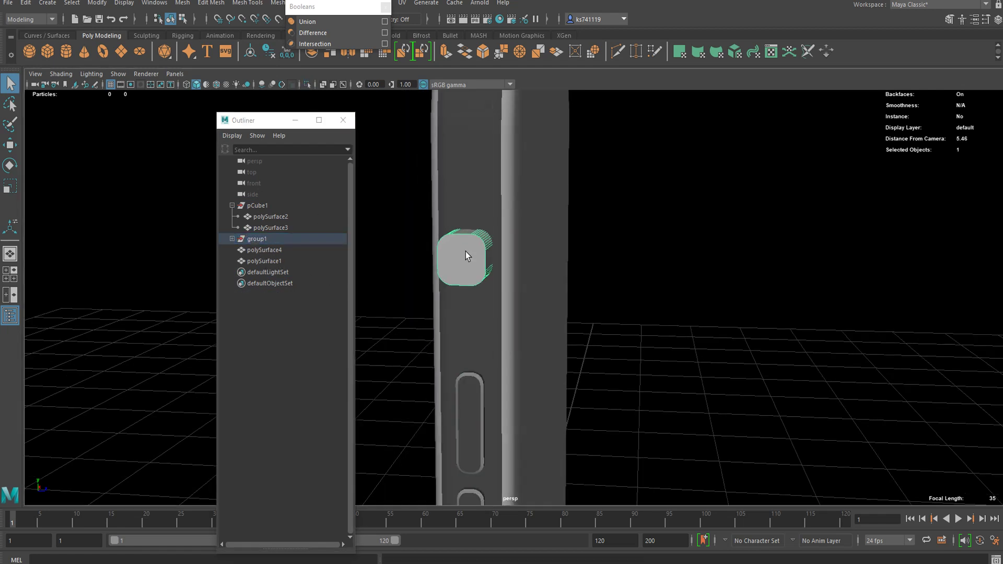
scroll(470, 256, up, 3)
right_click(463, 237)
mouse_move(471, 258)
alt+mouse_down()
mouse_move(465, 271)
mouse_move(465, 246)
alt+mouse_up()
right_drag(469, 206, 412, 188)
alt+drag(463, 216, 384, 327)
alt+drag(491, 295, 461, 278)
alt+middle_drag(406, 239, 560, 328)
scroll(587, 290, up, 2)
key(w)
drag(599, 300, 598, 265)
right_drag(598, 265, 623, 271)
Step: Turn on wireframe on shaded, then scale the switch block and move it to the upper end of its opening
alt+drag(624, 270, 658, 268)
key(r)
key(w)
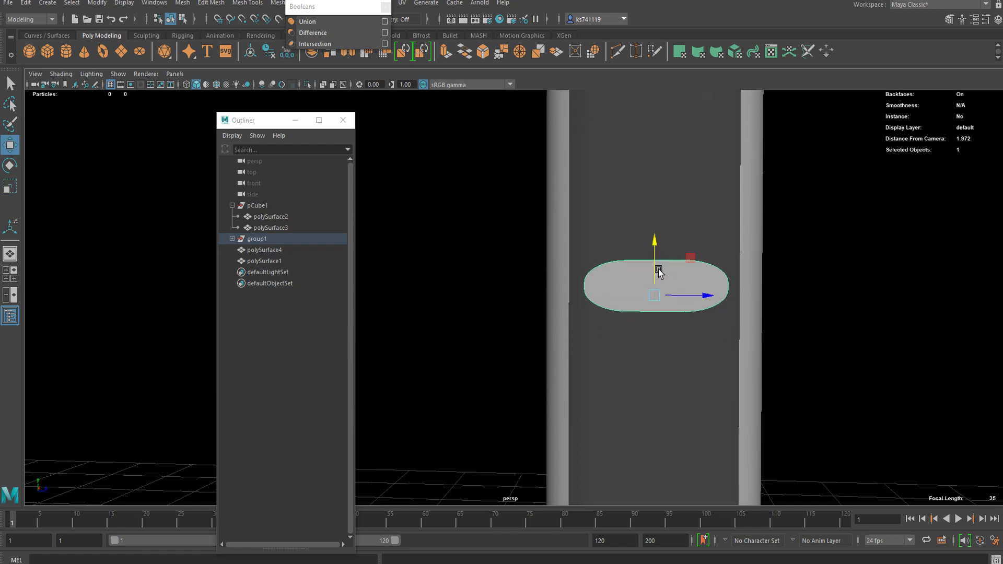
key(r)
right_drag(634, 266, 687, 243)
alt+drag(687, 243, 647, 312)
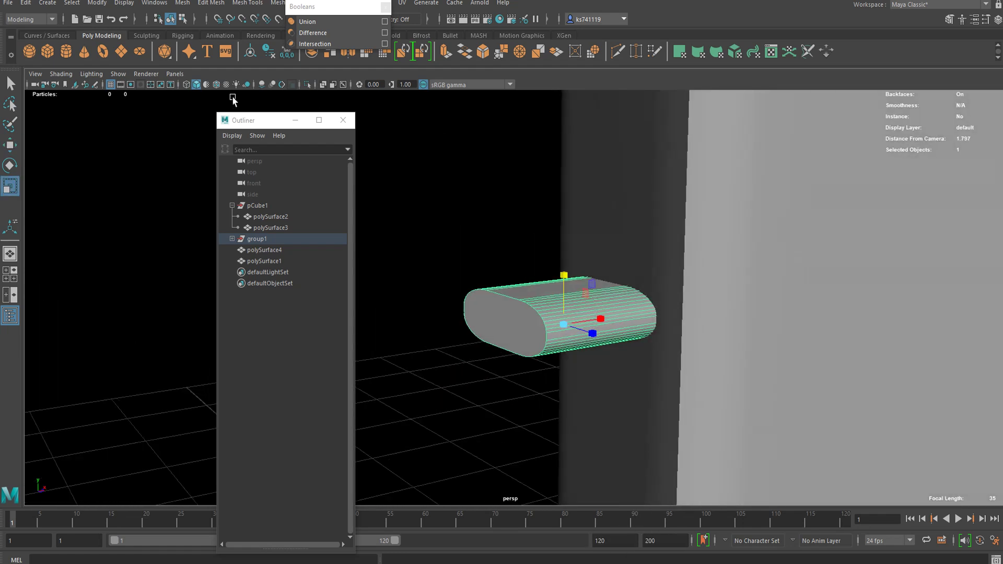
click(216, 84)
scroll(549, 257, up, 3)
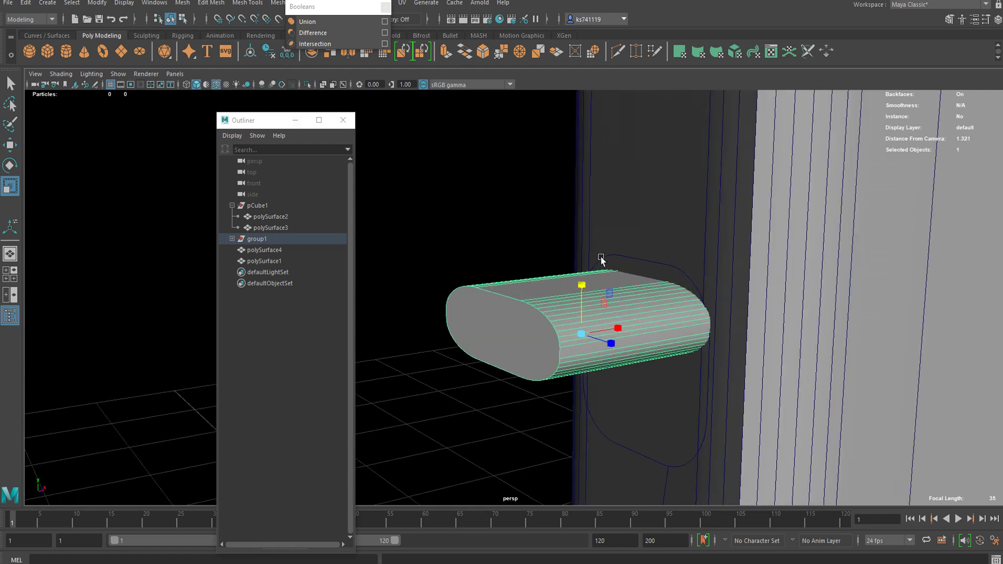
key(w)
drag(584, 287, 690, 300)
key(r)
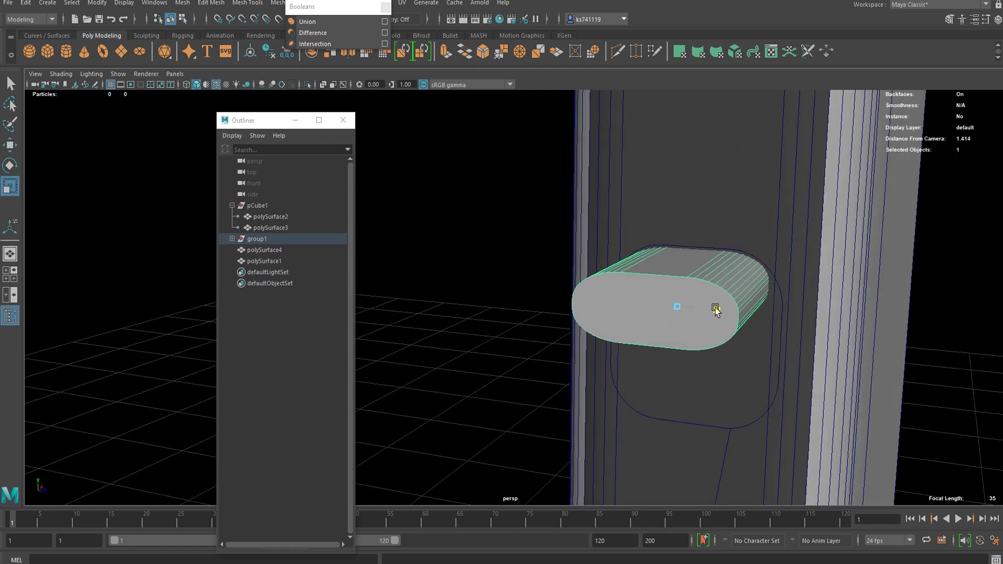
Step: Isolate the uncut frame polySurface4 behind the switch opening and hide it
click(750, 233)
alt+drag(707, 389, 729, 353)
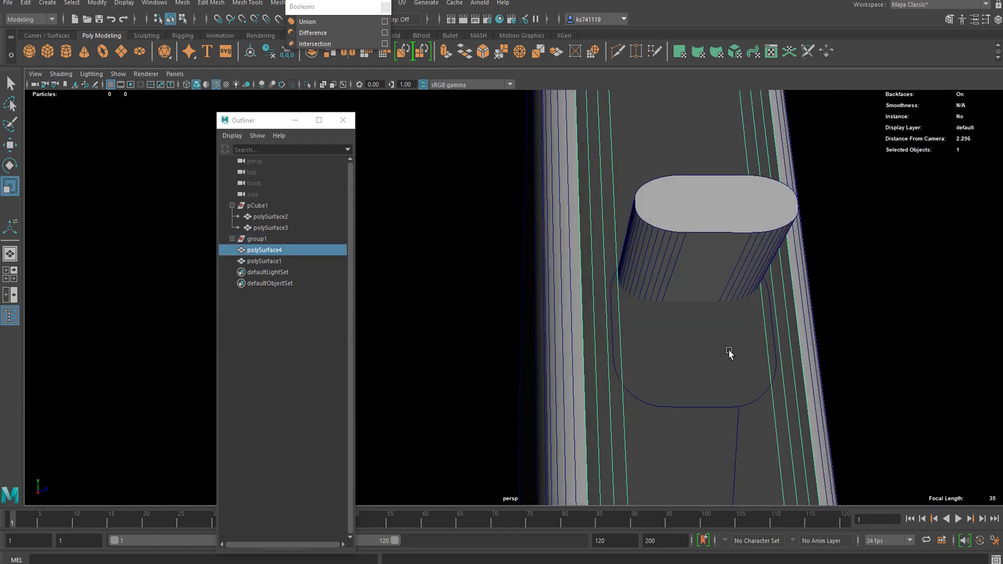
click(307, 85)
key(f)
alt+drag(637, 277, 522, 312)
key(h)
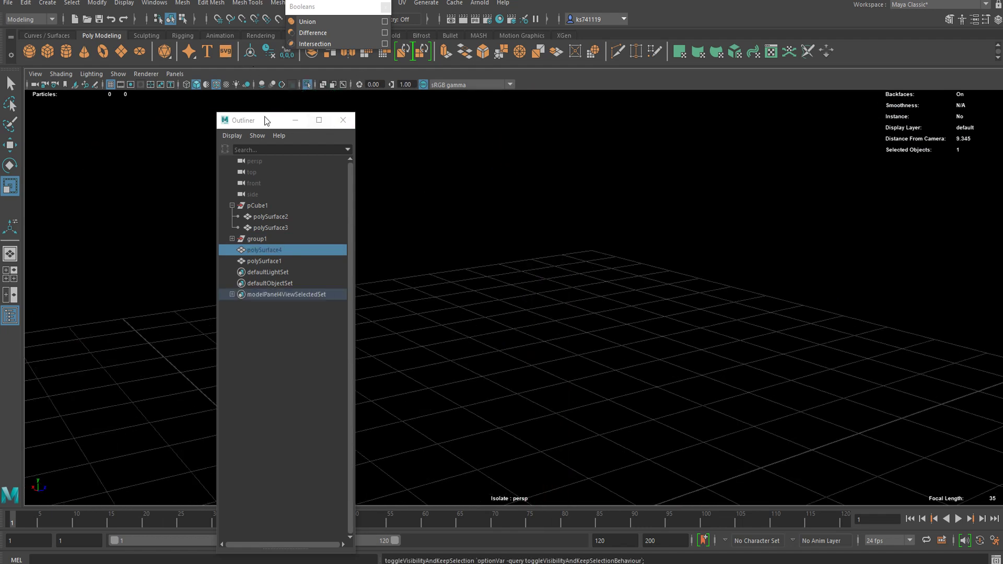
key(h)
alt+drag(552, 254, 418, 265)
key(h)
Step: Check polySurface3 and polySurface2 by toggling visibility, and leave the isolated view
click(276, 228)
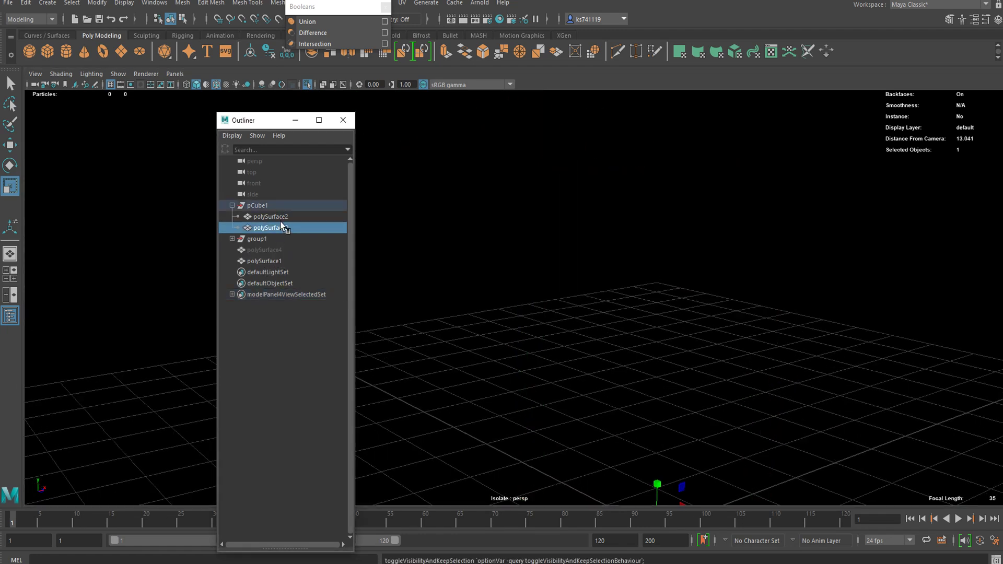
click(280, 221)
key(h)
key(h)
click(307, 84)
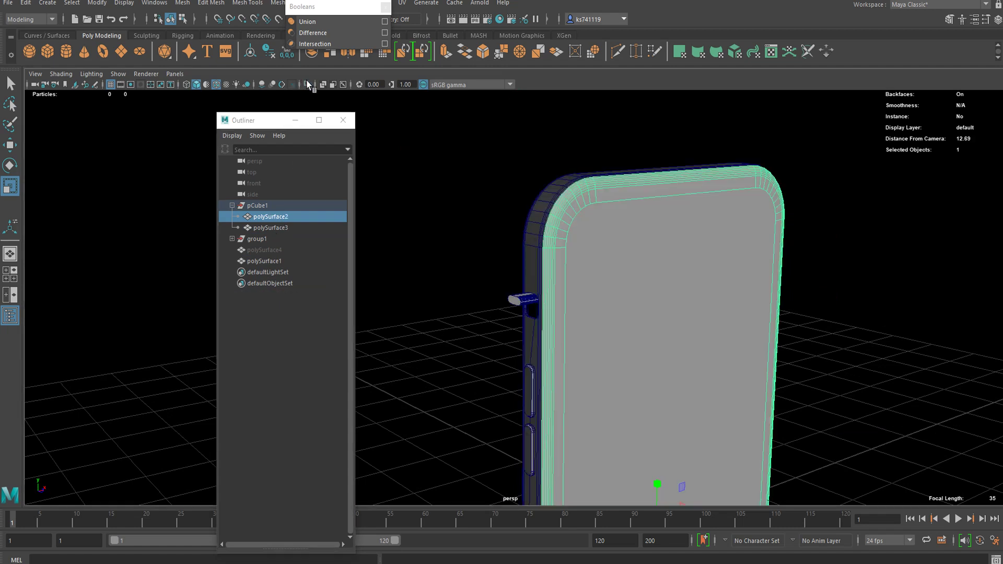
Step: Adjust the switch block's size and lower it slightly within the frame's opening
scroll(615, 315, up, 3)
alt+drag(475, 334, 492, 316)
scroll(541, 316, up, 7)
click(566, 306)
scroll(567, 308, up, 4)
key(w)
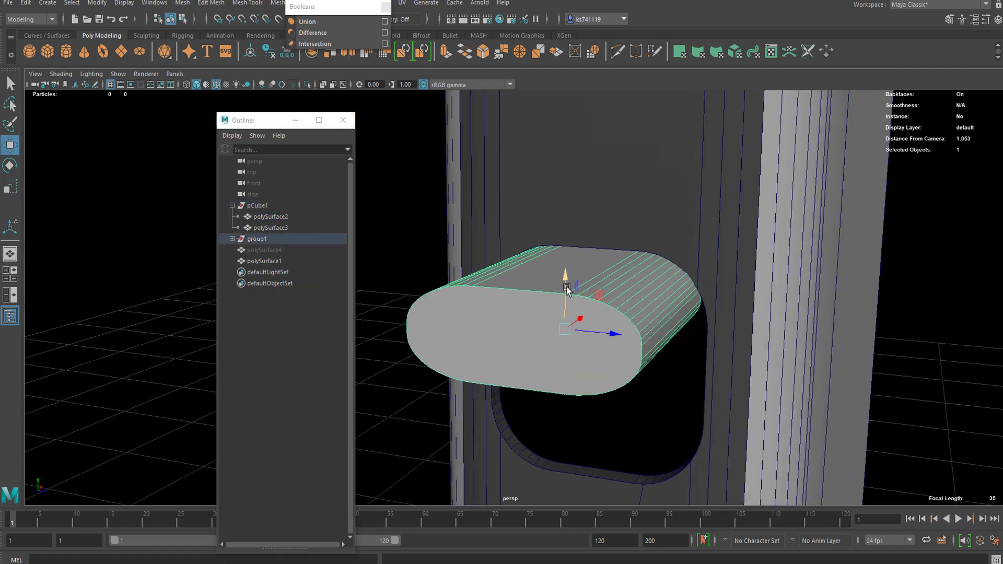
alt+drag(563, 282, 680, 282)
key(r)
key(w)
drag(634, 249, 631, 261)
Step: Fit the switch block into the opening and raise it slightly toward the opening's upper edge
alt+drag(649, 306, 524, 345)
key(r)
key(w)
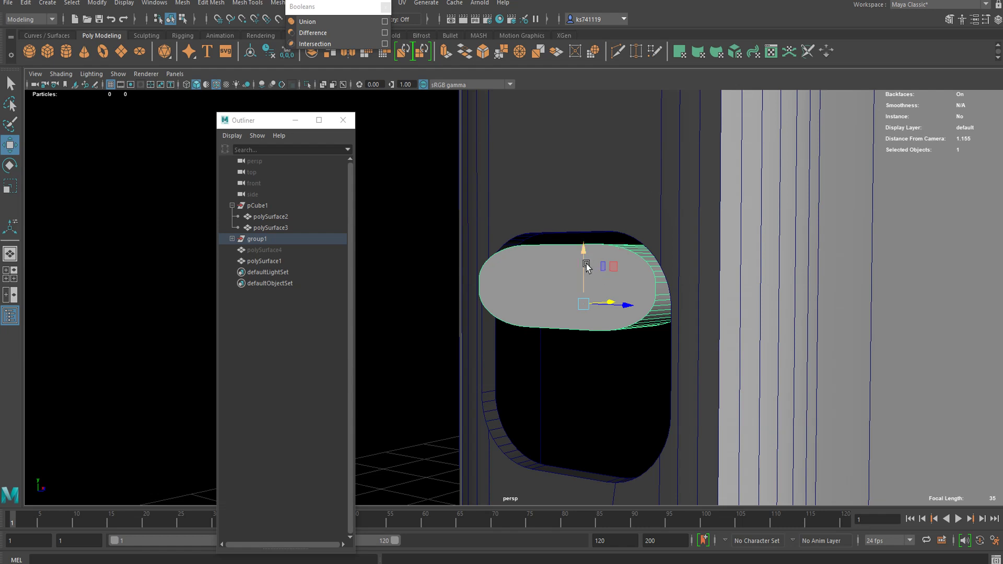
drag(583, 265, 587, 258)
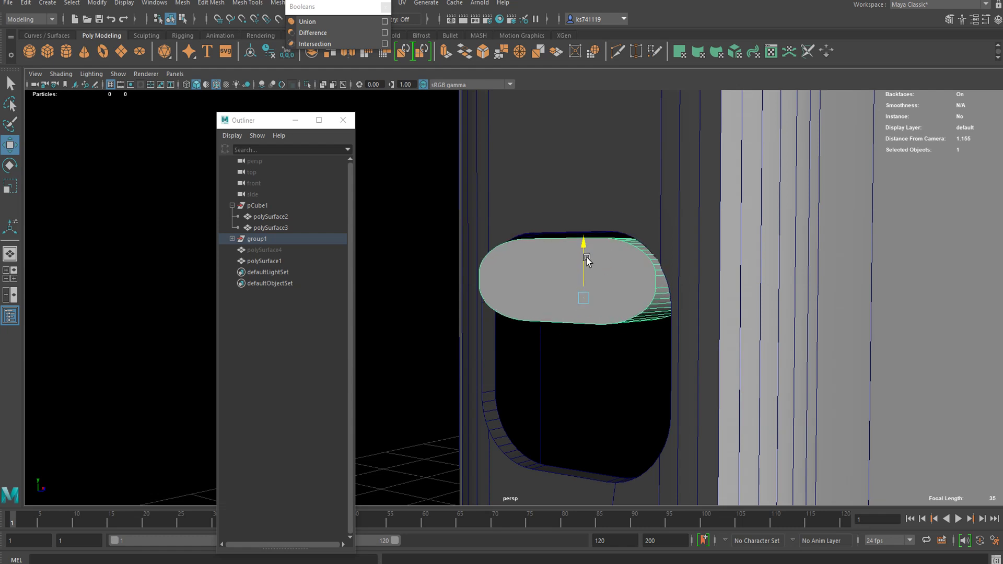
Step: Shorten the frame's switch opening by selecting the inner faces of its lower rim and moving them up
alt+right_drag(587, 258, 587, 317)
alt+drag(587, 317, 604, 316)
click(617, 388)
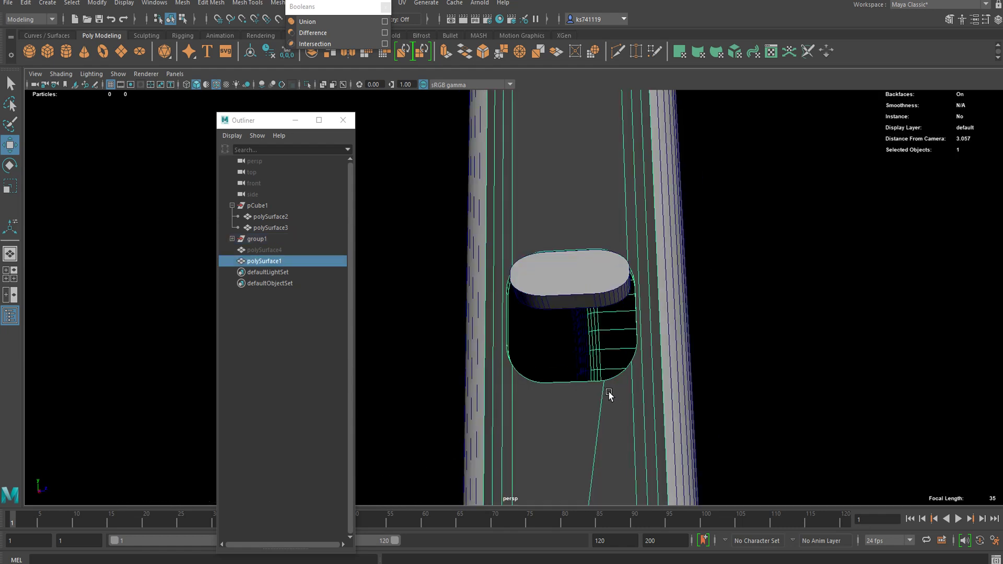
alt+drag(553, 410, 505, 374)
right_click(501, 330)
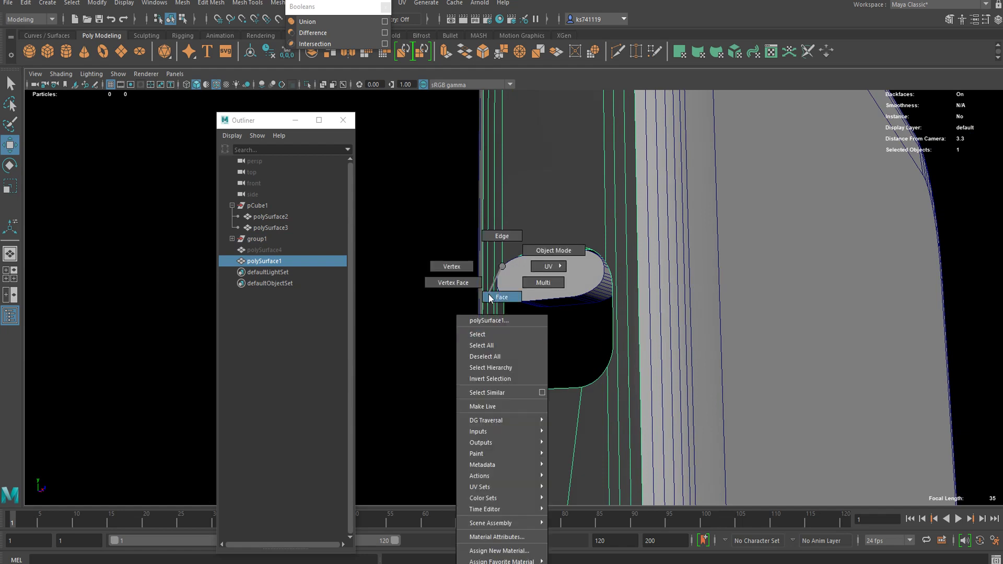
right_drag(489, 295, 489, 297)
alt+drag(488, 296, 503, 384)
alt+middle_drag(504, 384, 541, 282)
scroll(542, 277, up, 4)
click(541, 265)
alt+drag(542, 266, 651, 262)
shift+double_click(629, 197)
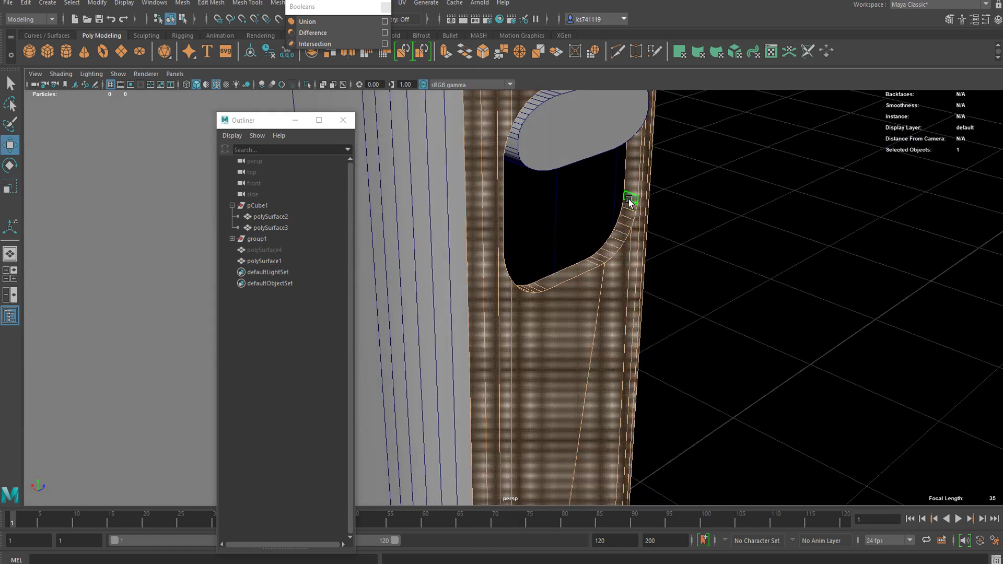
click(631, 200)
key(q)
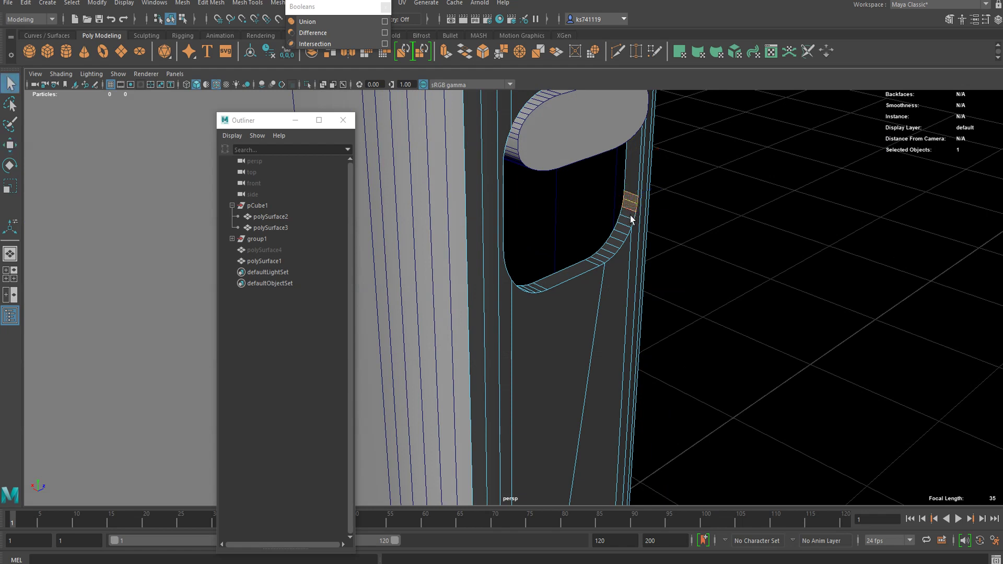
alt+drag(586, 269, 542, 257)
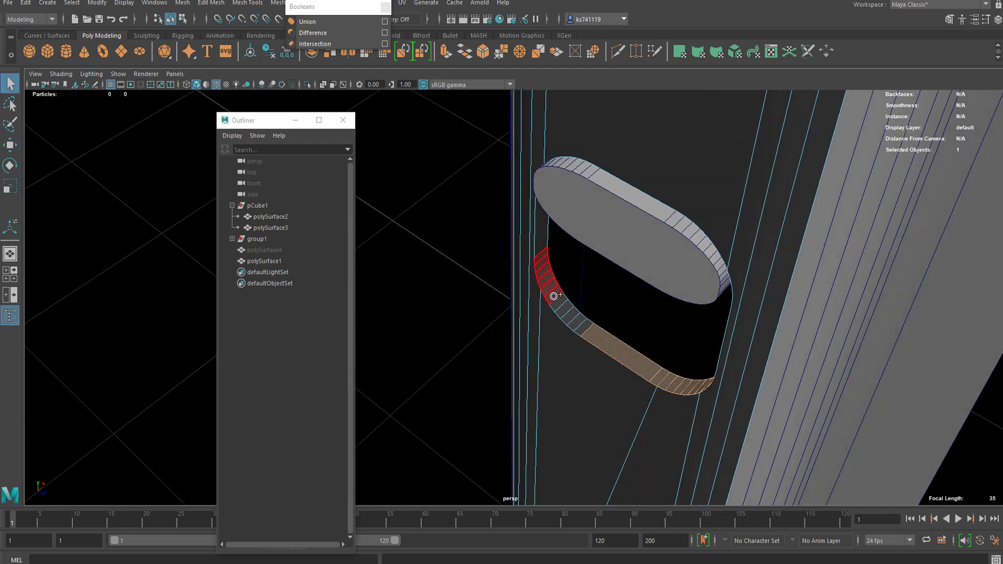
shift+click(581, 322)
alt+drag(581, 322, 625, 293)
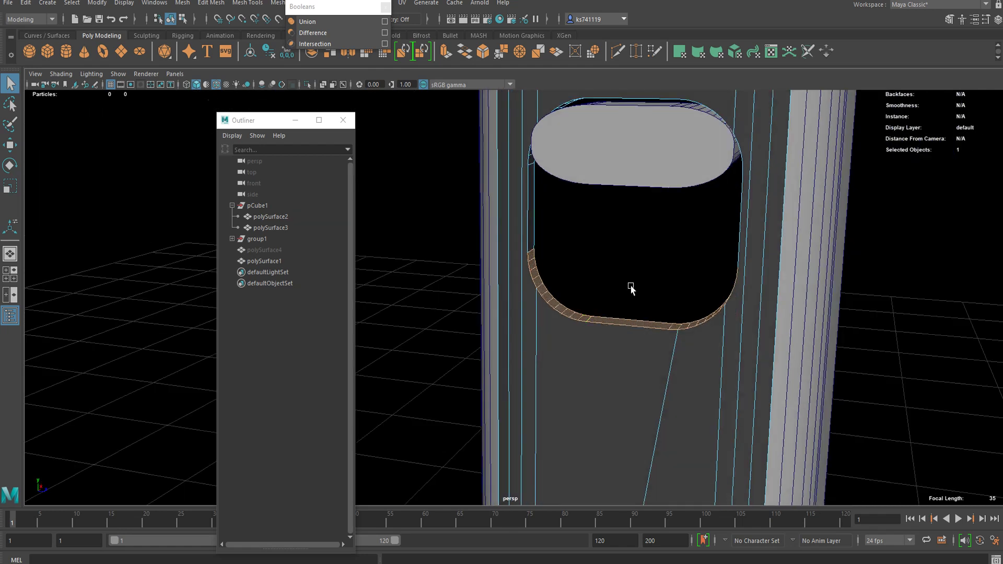
key(w)
drag(629, 255, 631, 183)
right_drag(480, 207, 516, 177)
click(450, 210)
Step: Stretch the switch block slightly in height and adjust its vertical position within the upper part of the frame's opening
click(613, 168)
alt+drag(613, 167, 590, 212)
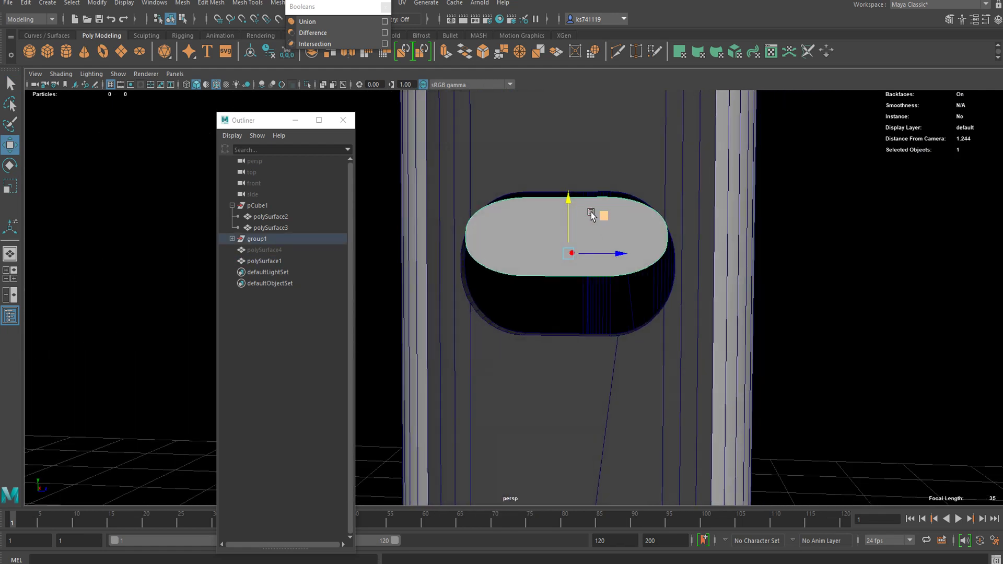
key(r)
key(w)
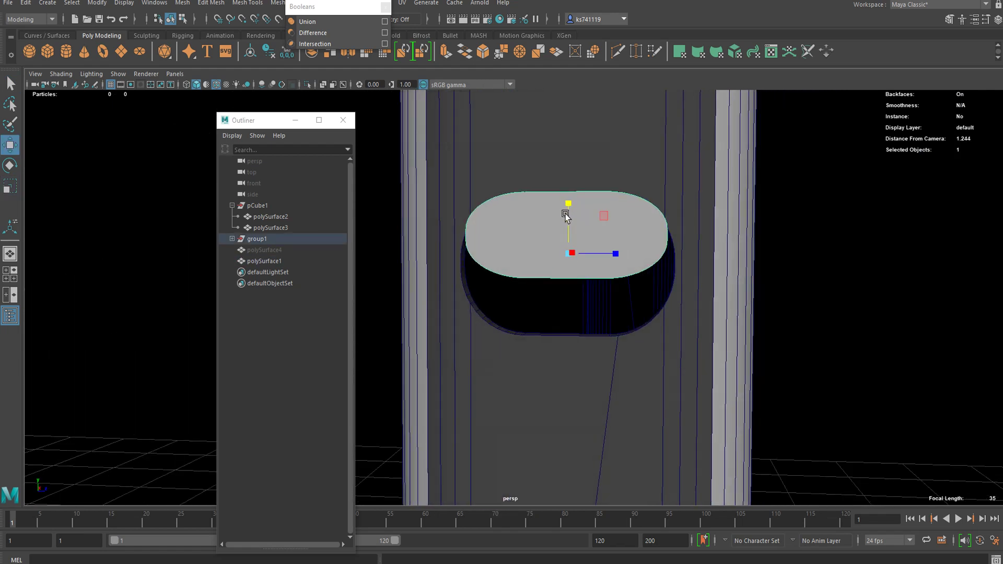
key(r)
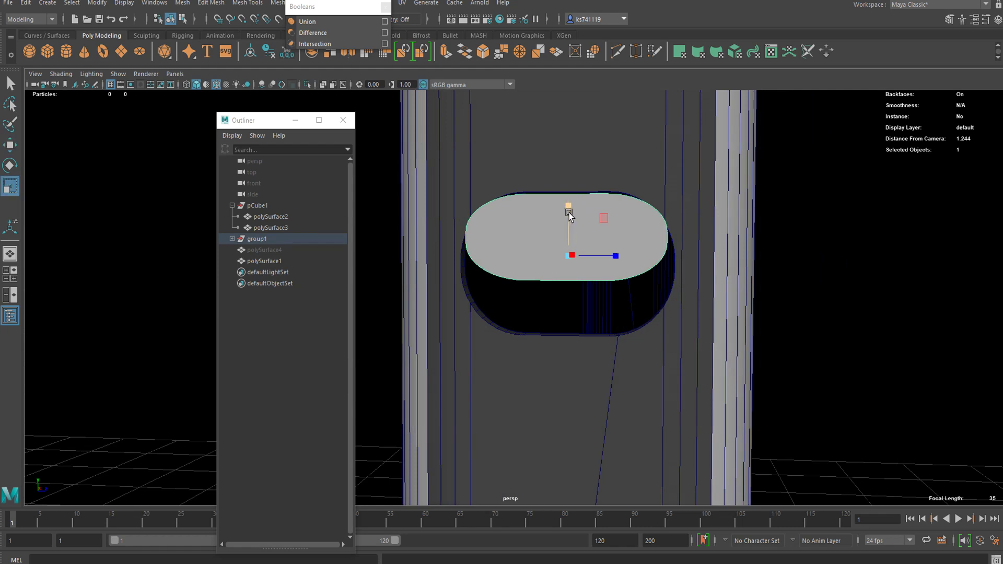
scroll(561, 240, down, 4)
Step: Deepen the switch opening by moving its inner boundary edge loop further into the phone body
right_drag(555, 261, 600, 220)
scroll(484, 314, up, 5)
click(515, 324)
click(531, 365)
alt+drag(531, 366, 491, 267)
right_drag(491, 266, 493, 370)
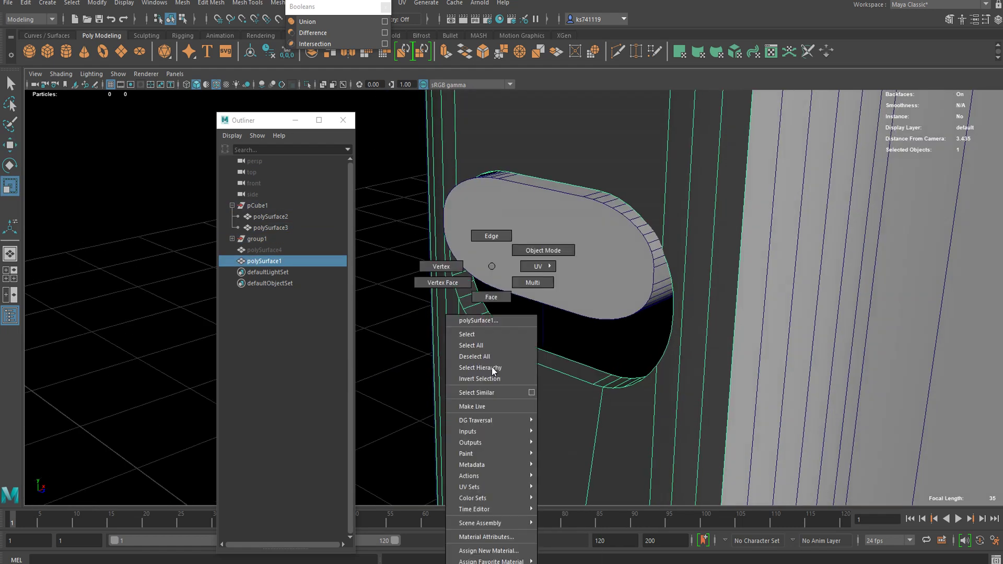
click(502, 237)
click(525, 342)
key(w)
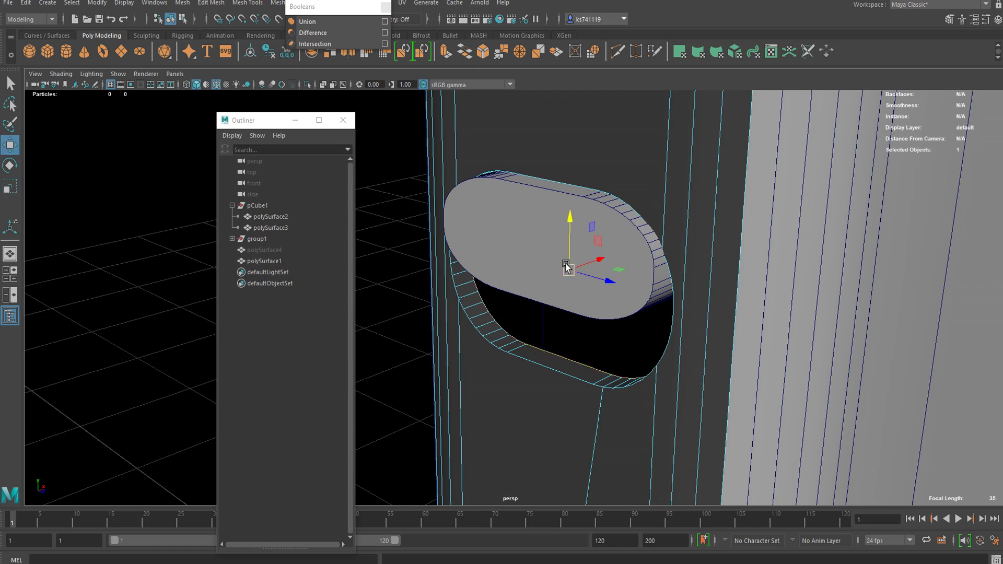
drag(583, 263, 601, 255)
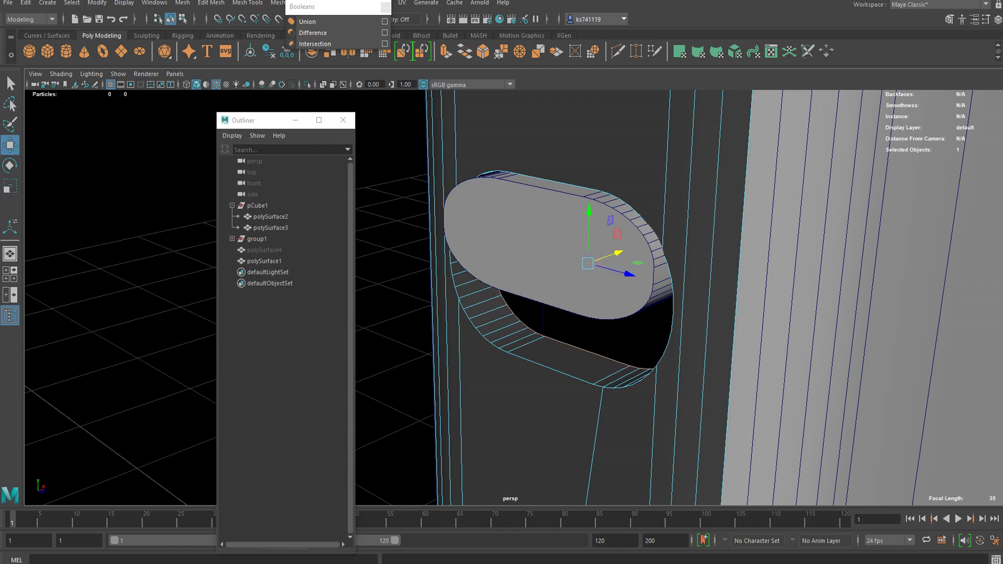
Step: Close the back of the switch opening with Fill Hole and return to object mode
click(187, 4)
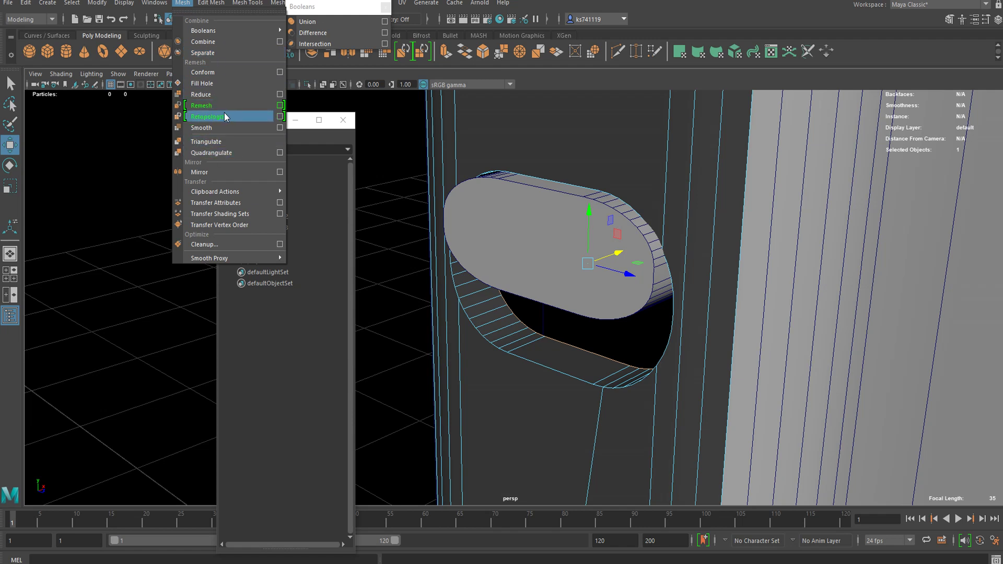
click(209, 83)
right_drag(421, 265, 468, 250)
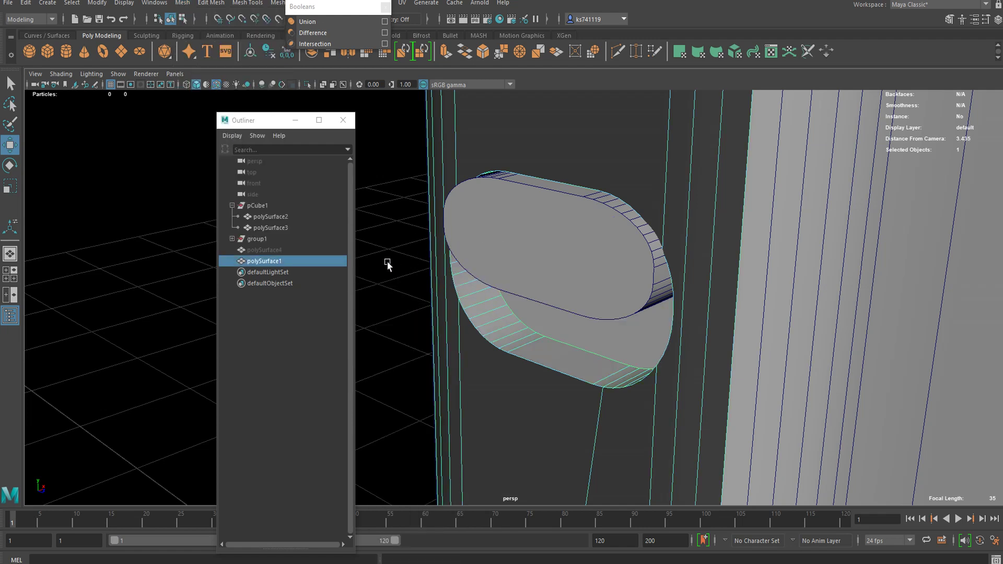
click(387, 263)
Step: Inspect the switch opening and the overall phone body from several sides
scroll(442, 275, down, 5)
scroll(445, 278, down, 10)
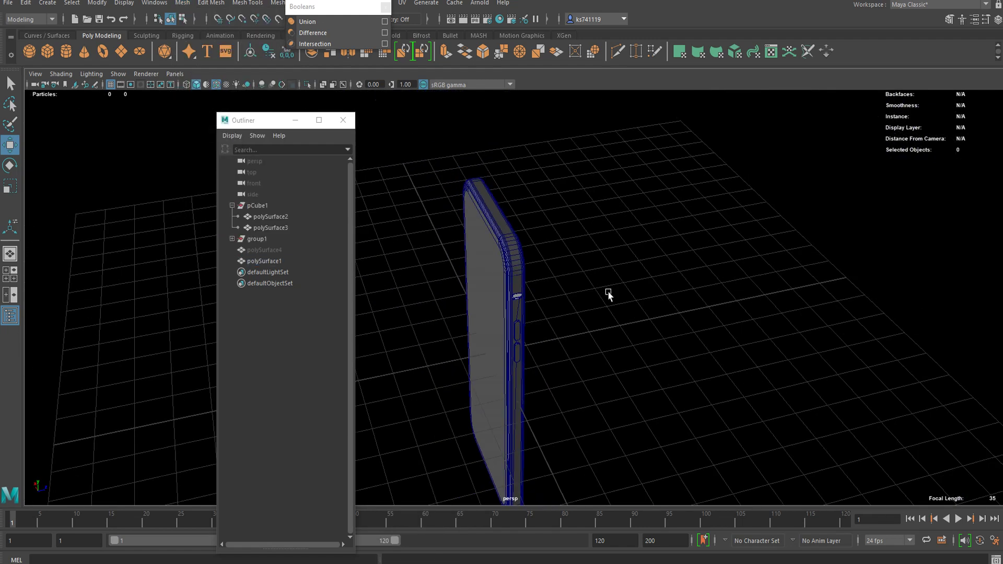
scroll(529, 319, up, 5)
click(543, 222)
right_drag(545, 222, 633, 546)
scroll(470, 292, up, 8)
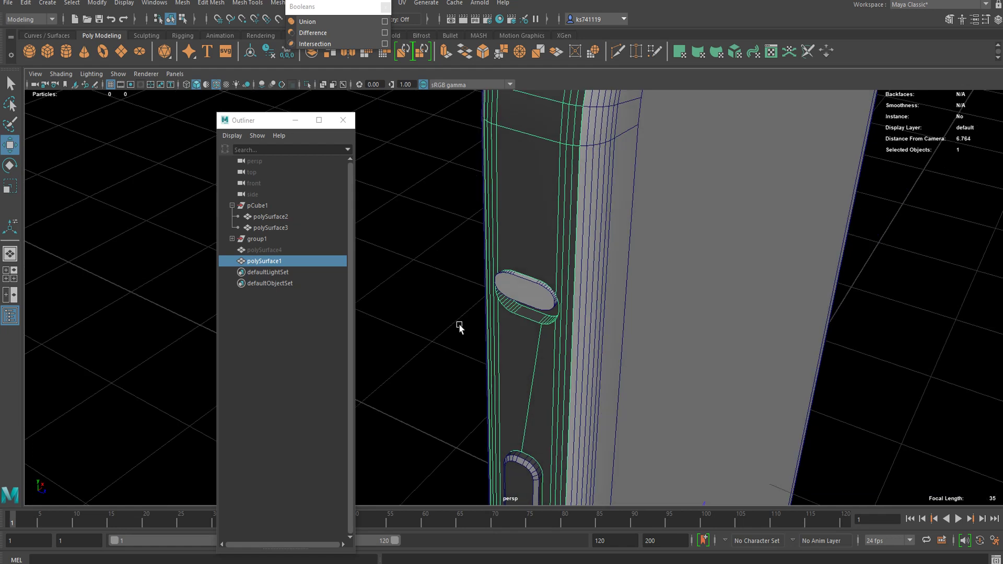
click(453, 320)
scroll(539, 394, down, 10)
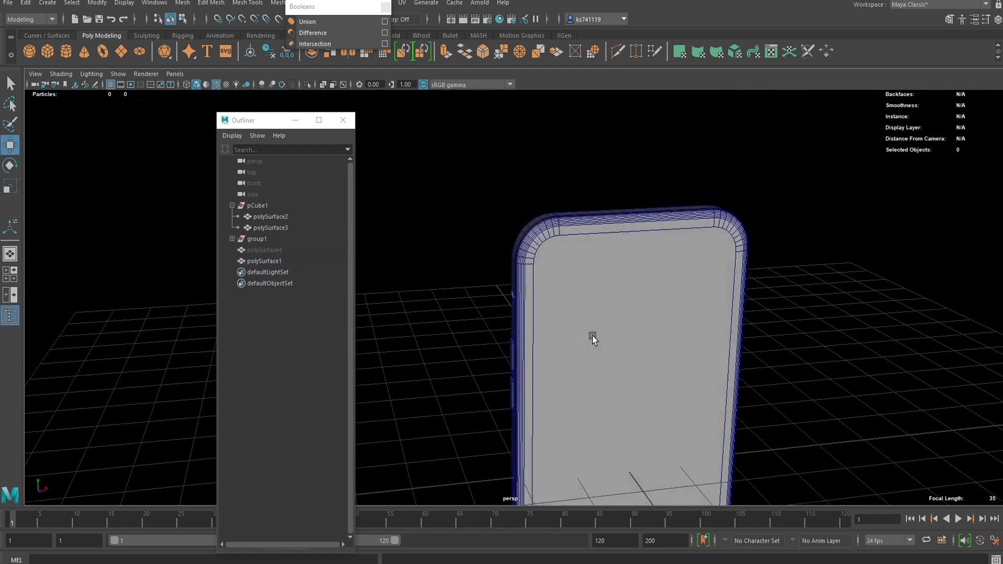
alt+drag(559, 254, 573, 209)
Step: Create a polygon cube, move it below the phone's bottom edge and scale it down to a small, narrow block
click(462, 377)
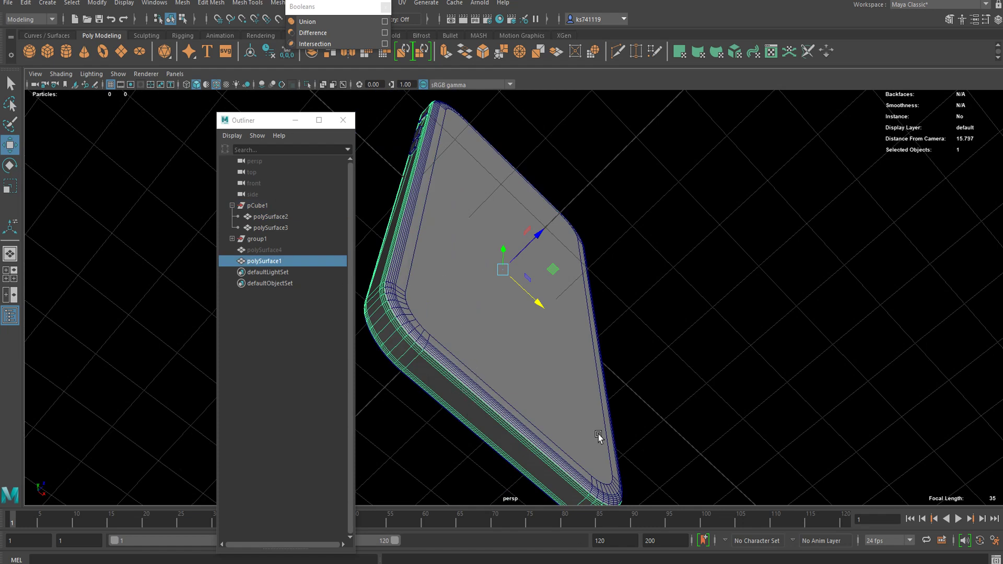
click(50, 52)
drag(505, 248, 482, 423)
key(r)
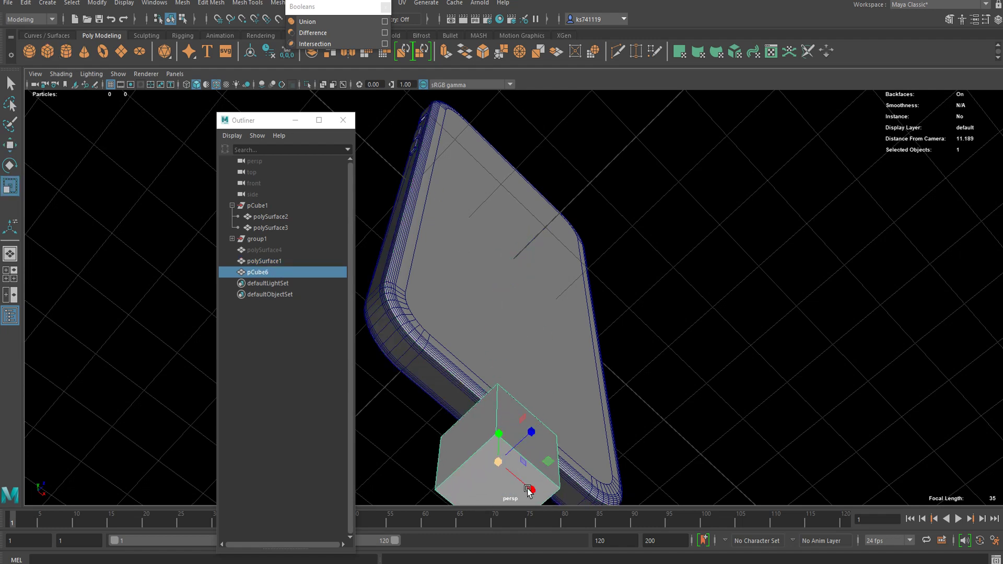
alt+drag(522, 481, 541, 453)
drag(522, 320, 511, 334)
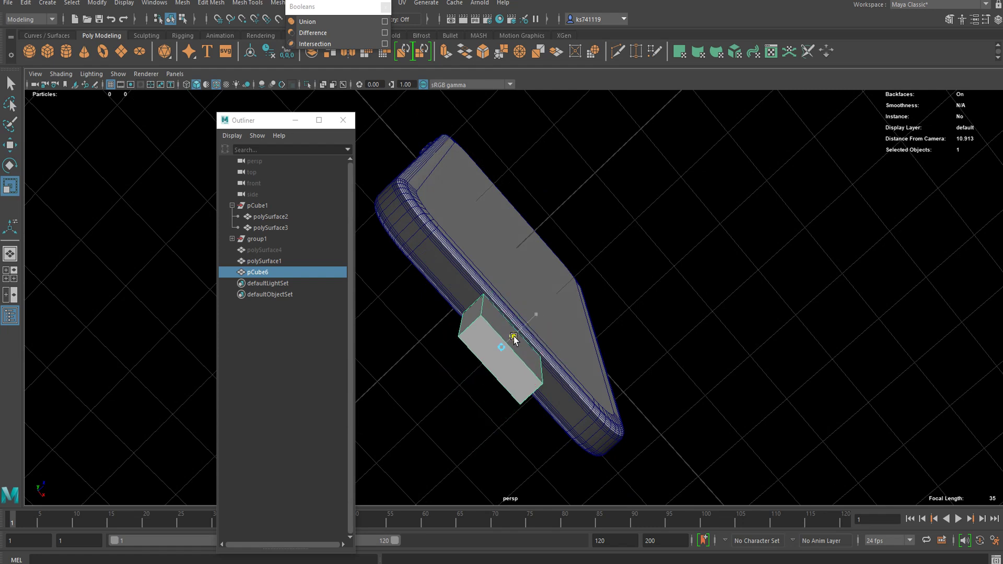
scroll(511, 334, up, 5)
drag(504, 380, 426, 416)
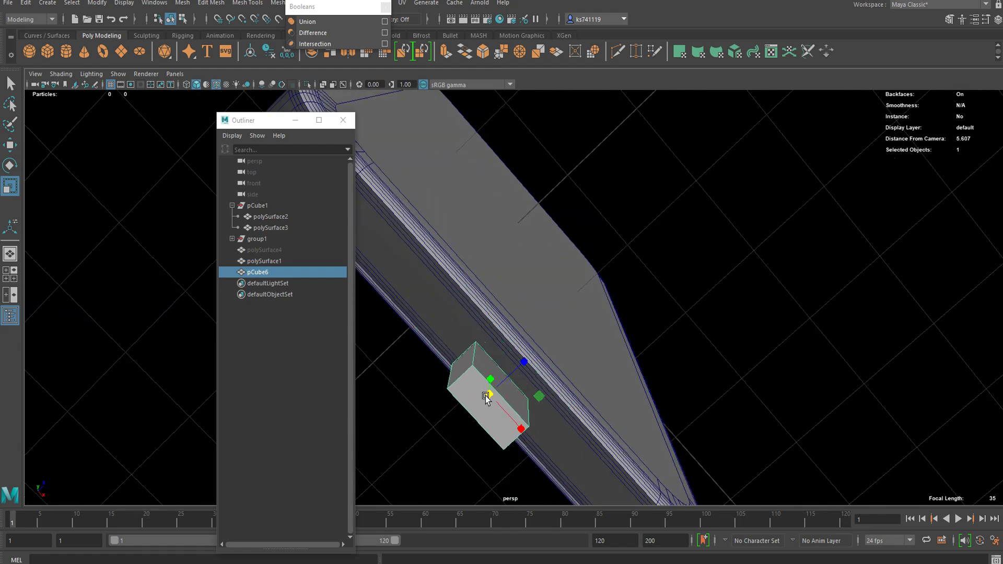
Step: Center the small block across the thickness of the phone's bottom edge
key(w)
alt+drag(515, 389, 538, 378)
scroll(561, 327, up, 8)
alt+middle_drag(541, 279, 546, 303)
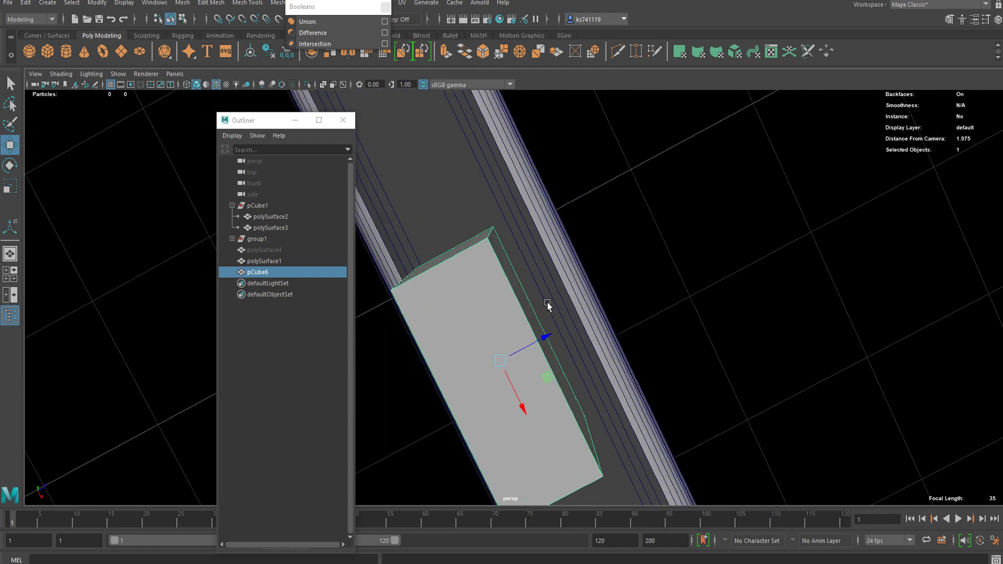
drag(545, 336, 495, 372)
Step: Bevel the block's four vertical edges with fraction 0.91 and 9 segments to round its ends
key(f)
right_drag(479, 233, 455, 252)
scroll(481, 287, up, 1)
key(ctrl+b)
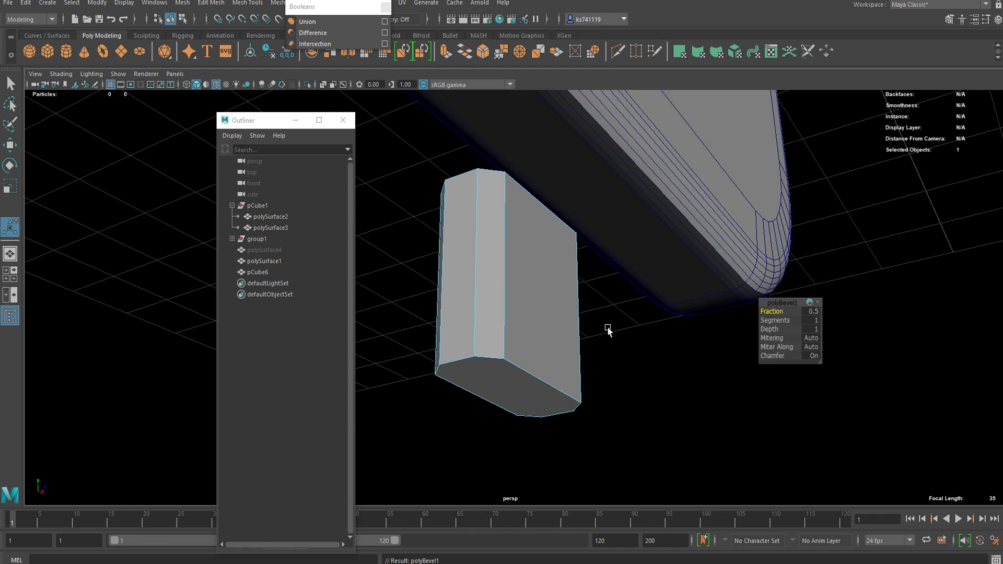
mouse_move(771, 309)
mouse_down()
mouse_move(833, 317)
mouse_move(736, 313)
mouse_move(778, 313)
mouse_up()
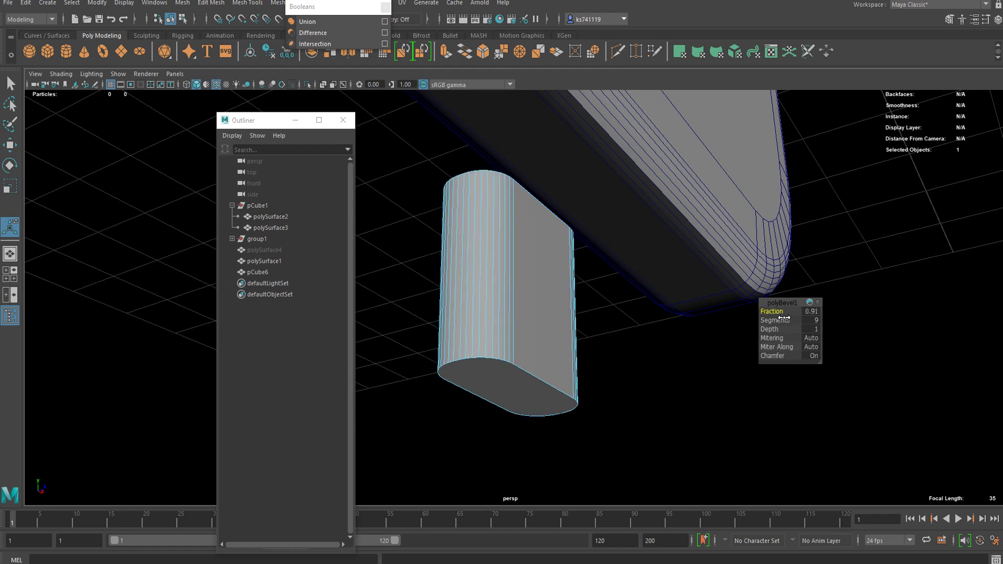
key(q)
Step: Move the rounded block into place at the middle of the frame's bottom edge in object mode
right_drag(516, 272, 568, 250)
alt+drag(568, 250, 475, 305)
scroll(475, 305, down, 4)
key(w)
drag(512, 273, 391, 269)
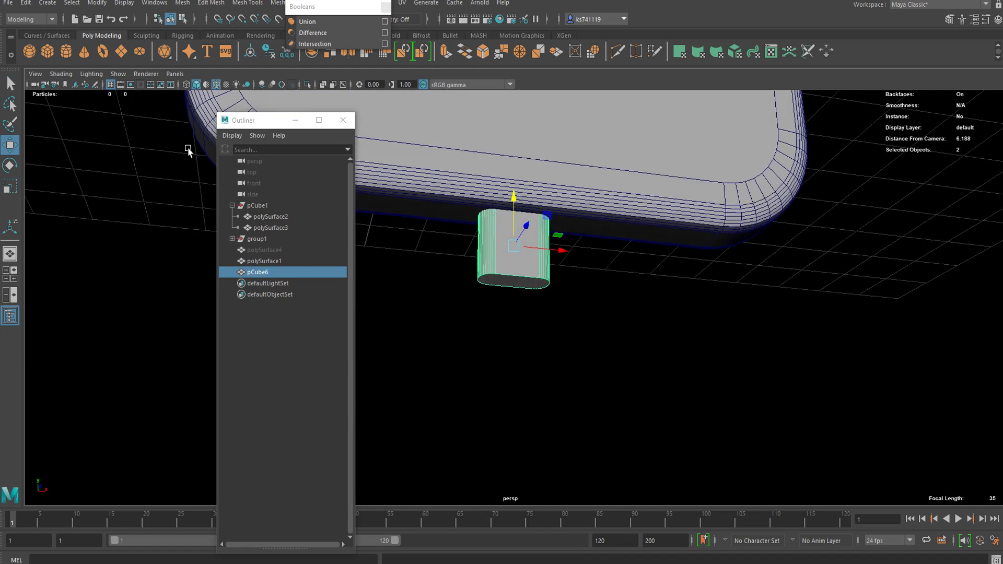
Step: Create a polygon cylinder, move it below the phone and scale it down smaller than the port block
click(66, 58)
key(r)
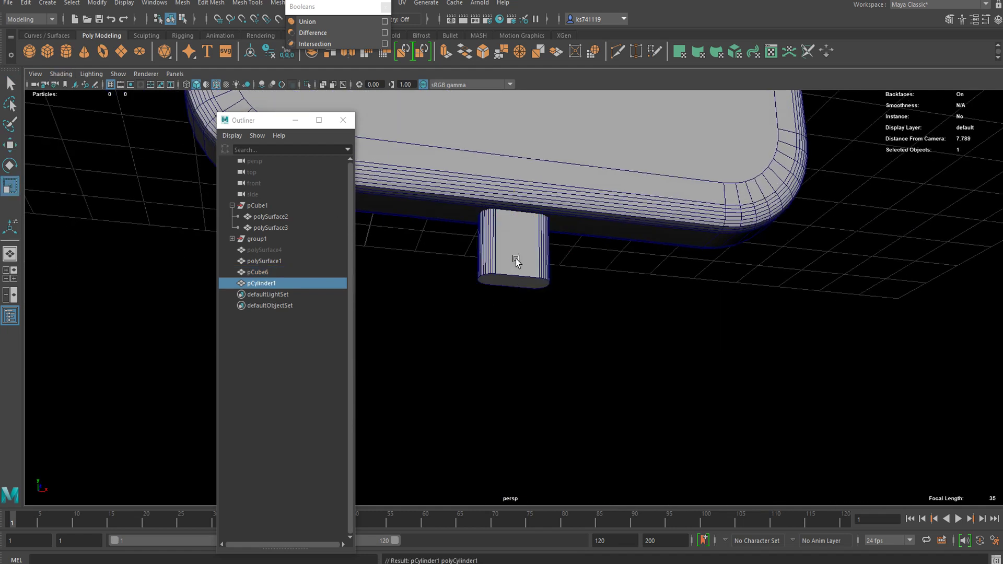
scroll(522, 252, up, 2)
key(w)
alt+drag(156, 152, 515, 295)
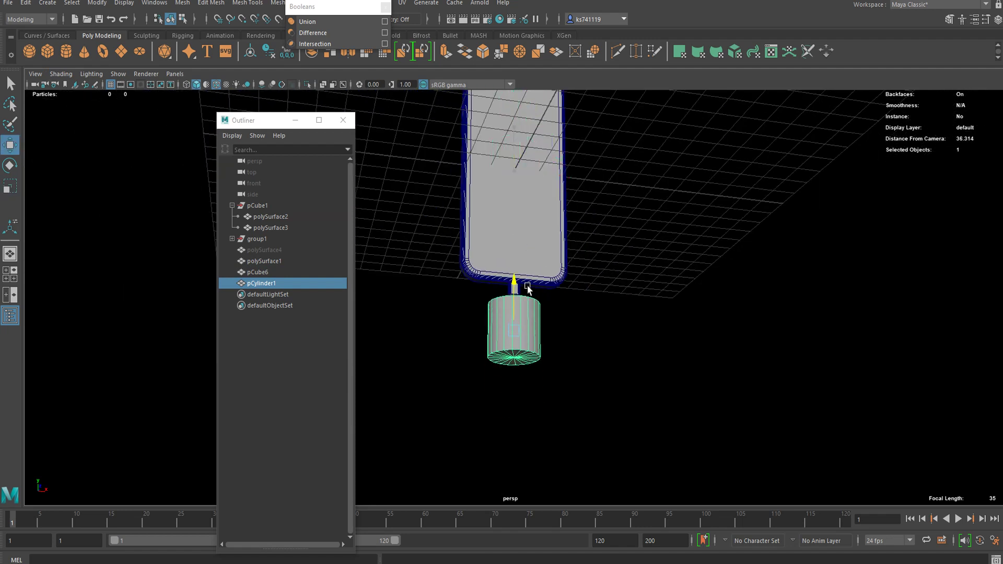
scroll(499, 336, up, 10)
key(r)
drag(510, 409, 434, 419)
drag(516, 404, 459, 425)
Step: Move the small cylinder up to the frame's bottom edge beside the port block and reduce its size slightly
key(w)
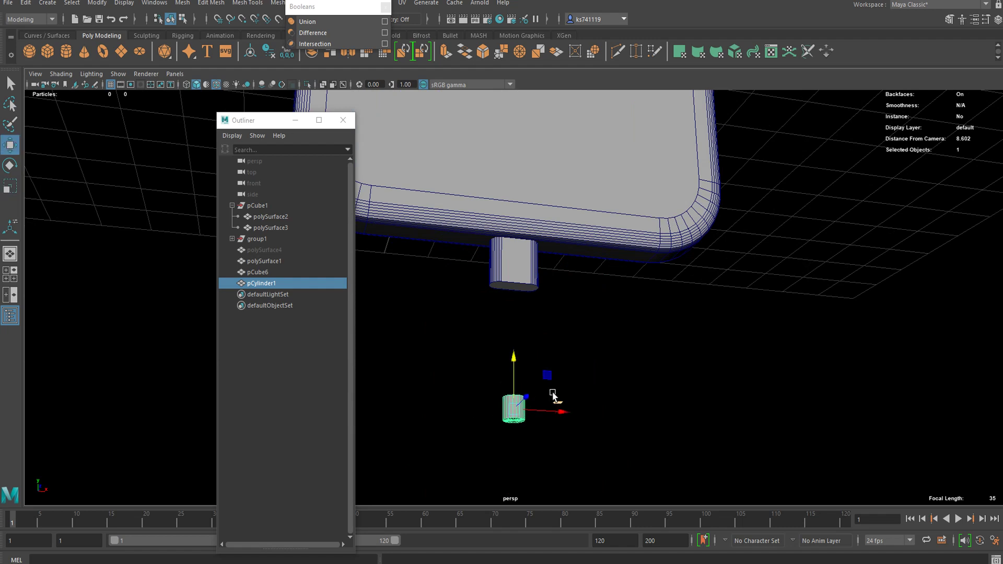
drag(519, 372, 534, 220)
drag(548, 272, 492, 271)
scroll(492, 272, down, 1)
scroll(493, 272, up, 2)
alt+middle_drag(493, 272, 532, 304)
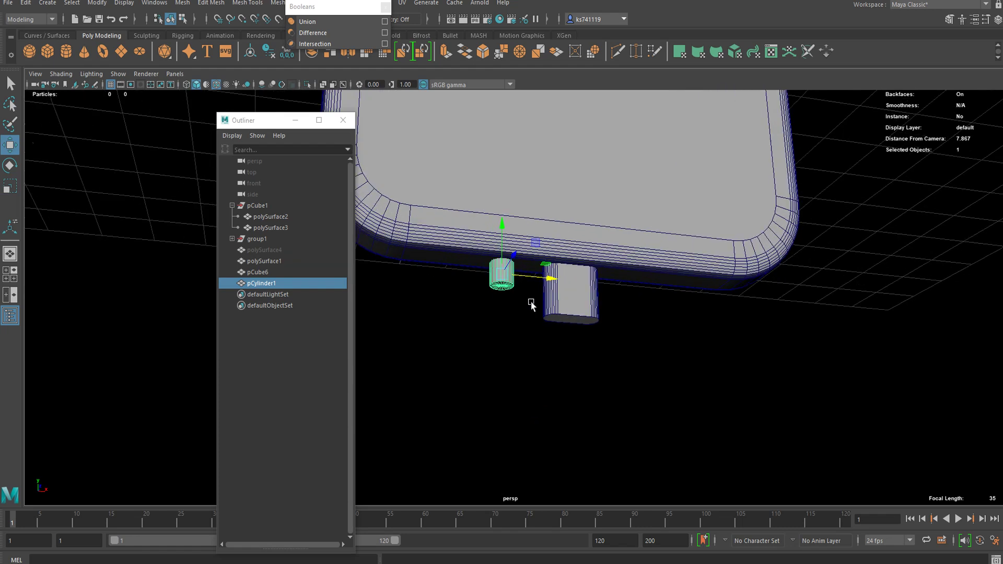
scroll(492, 306, up, 4)
mouse_move(493, 306)
alt+mouse_down()
mouse_move(491, 273)
mouse_move(500, 304)
mouse_move(487, 301)
alt+mouse_up()
key(r)
scroll(494, 313, down, 4)
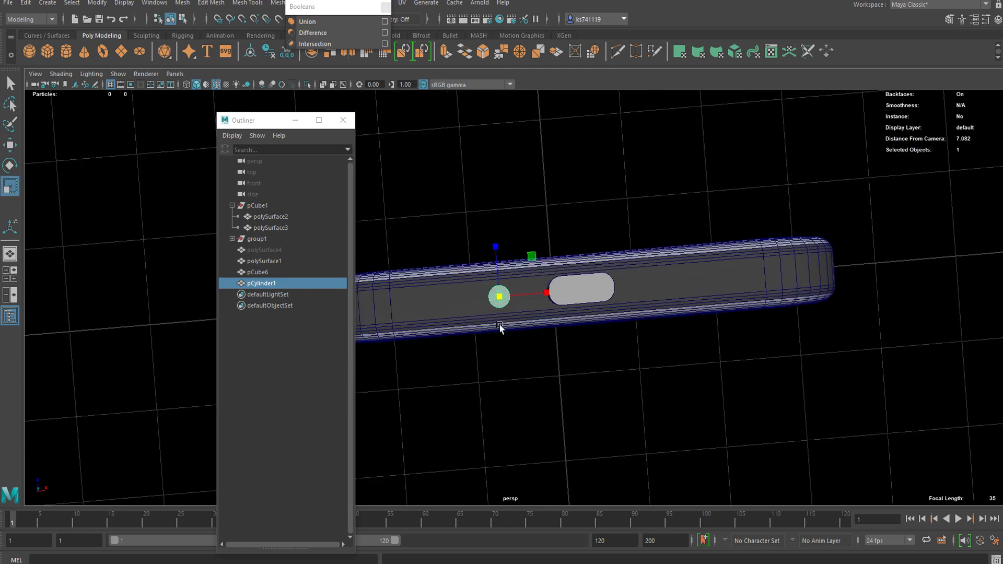
key(w)
key(ctrl+d)
drag(661, 287, 627, 295)
key(shift+d)
key(shift+d)
key(shift+d)
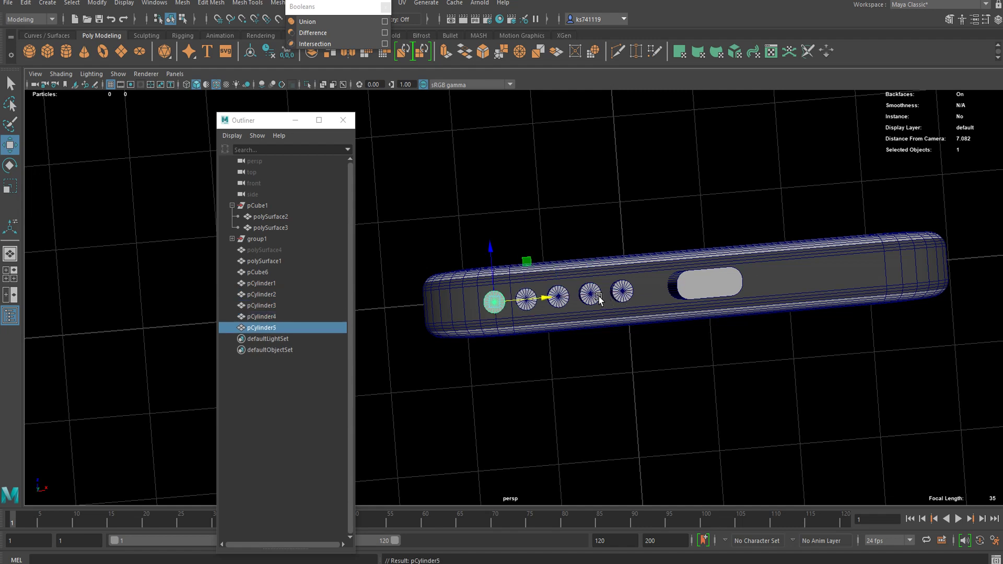
key(Delete)
click(526, 298)
key(Delete)
click(558, 297)
key(Delete)
click(590, 295)
key(Delete)
Step: Scale the remaining cylinder down a little and shift it slightly closer to the port block
click(620, 294)
key(r)
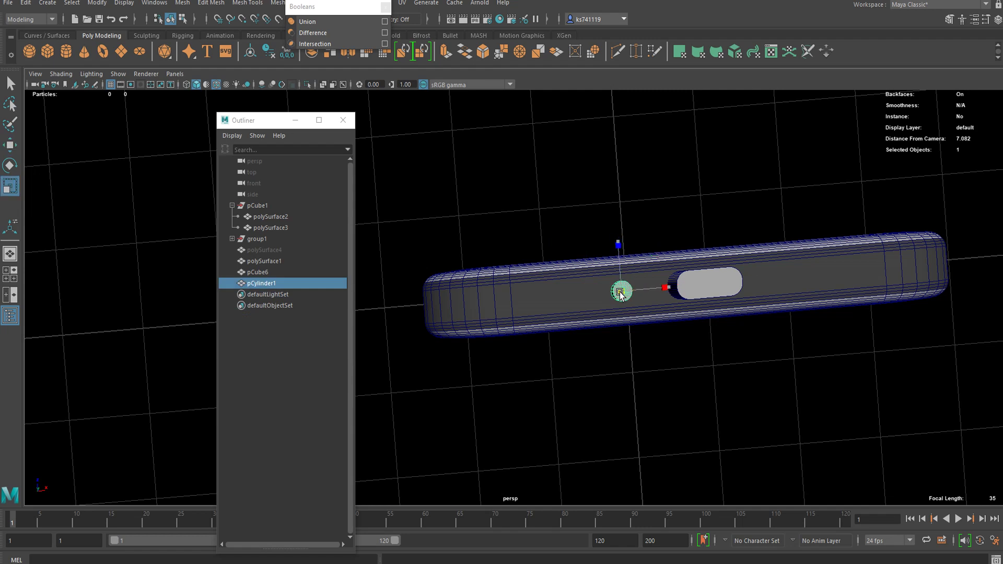
key(w)
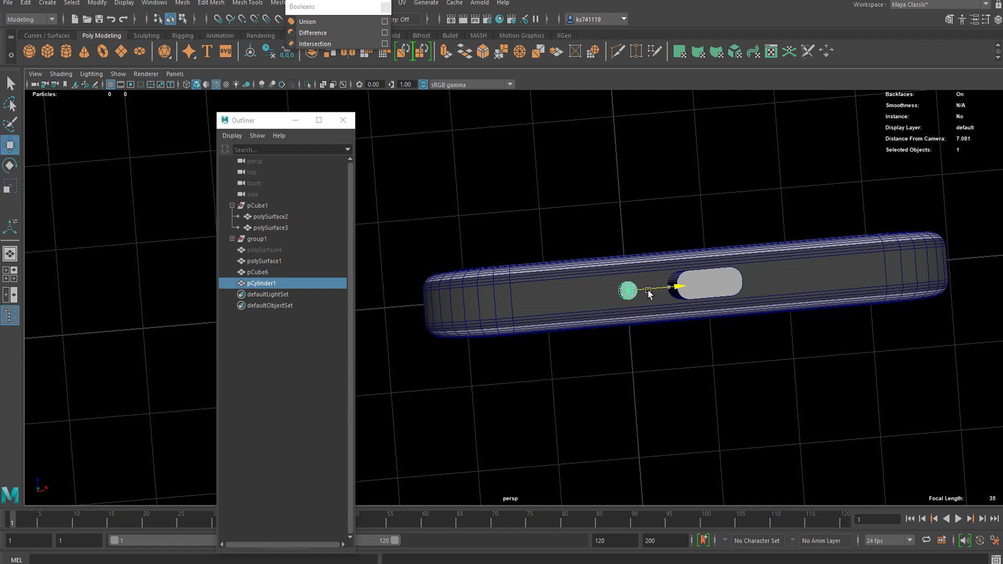
drag(647, 290, 646, 290)
Step: Duplicate the cylinder with a small, even offset along the bottom edge to make a row of six speaker-hole cutters
click(629, 290)
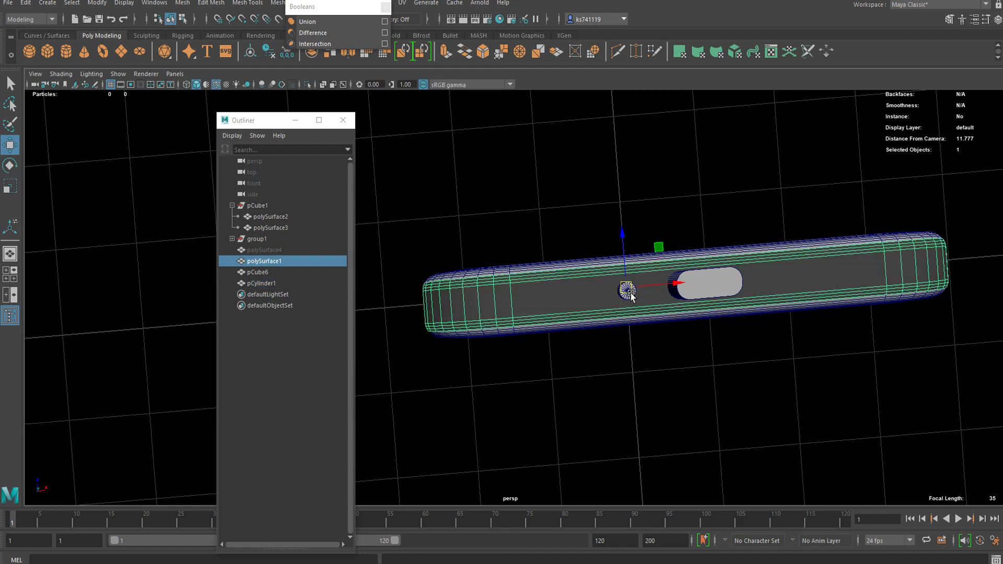
click(631, 294)
mouse_move(651, 290)
mouse_down()
mouse_move(639, 295)
mouse_move(659, 290)
mouse_move(632, 292)
mouse_up()
key(ctrl+z)
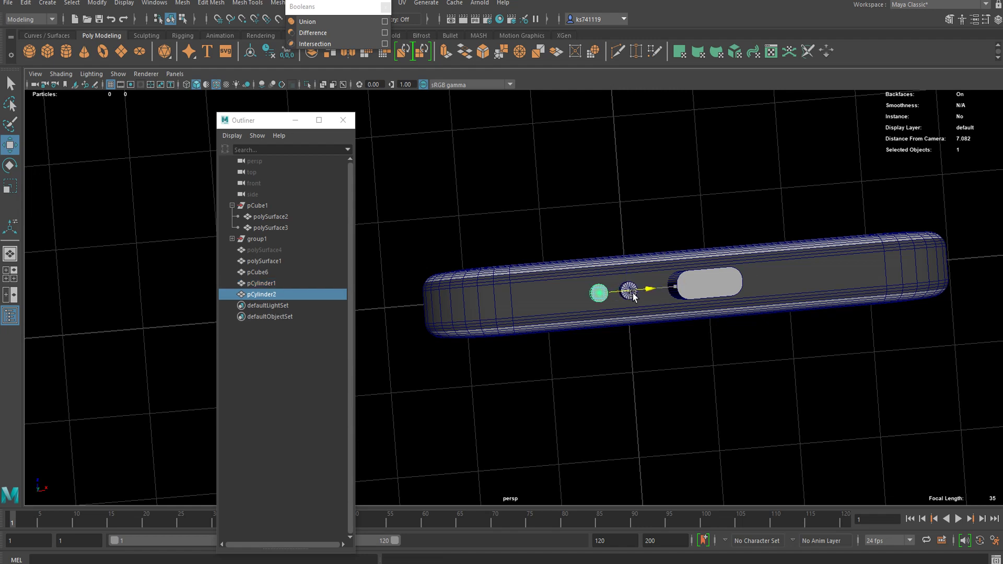
key(shift+d)
key(shift+d)
key(shift+d)
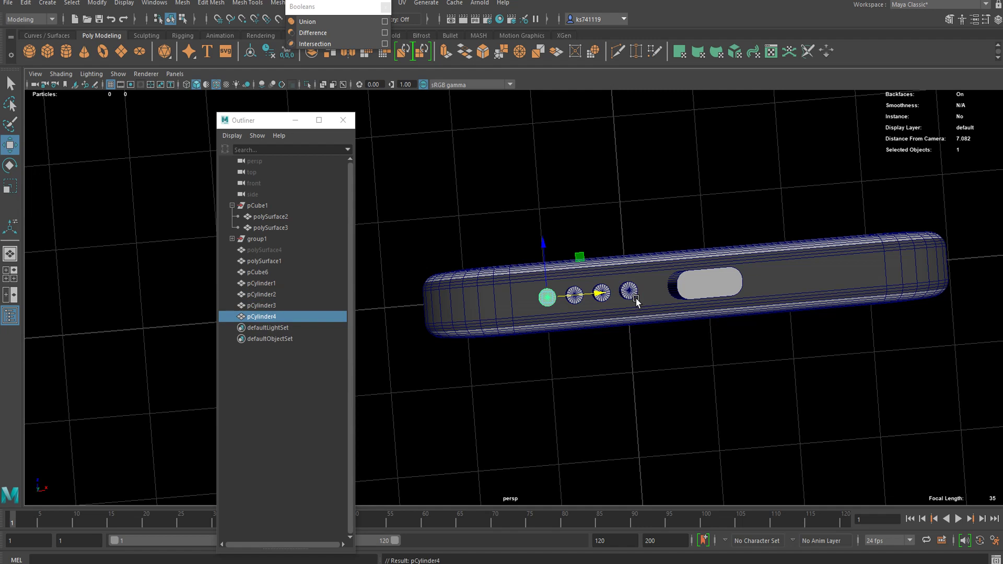
key(shift+d)
key(shift+d)
alt+drag(637, 301, 598, 370)
click(597, 367)
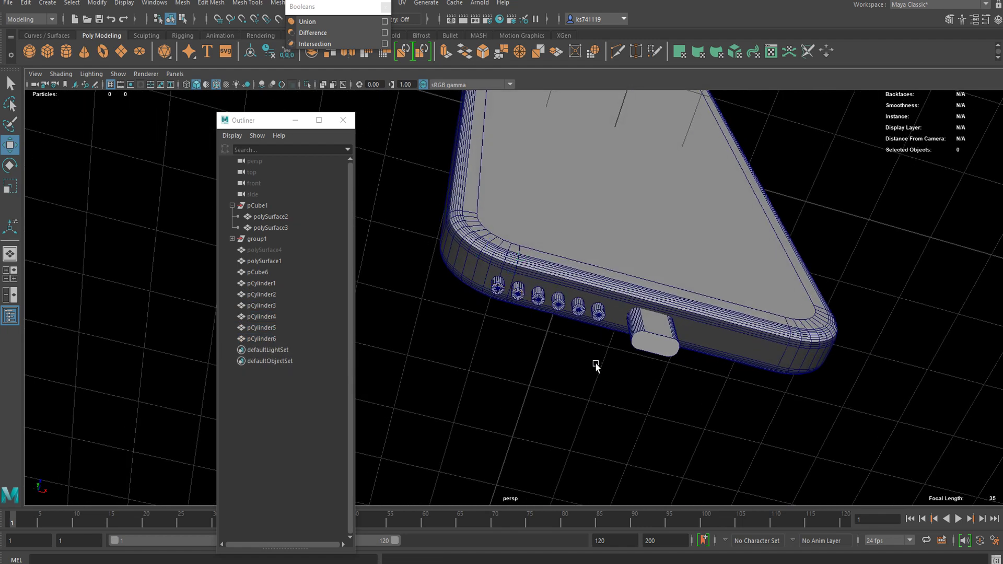
Step: Duplicate the row of six cylinders and move the copies to the opposite side of the port block
click(498, 286)
key(q)
shift+click(518, 292)
shift+click(538, 296)
shift+click(558, 302)
shift+click(577, 306)
shift+click(598, 311)
alt+drag(609, 318, 550, 366)
key(w)
key(ctrl+d)
drag(575, 324, 643, 346)
alt+drag(729, 333, 626, 354)
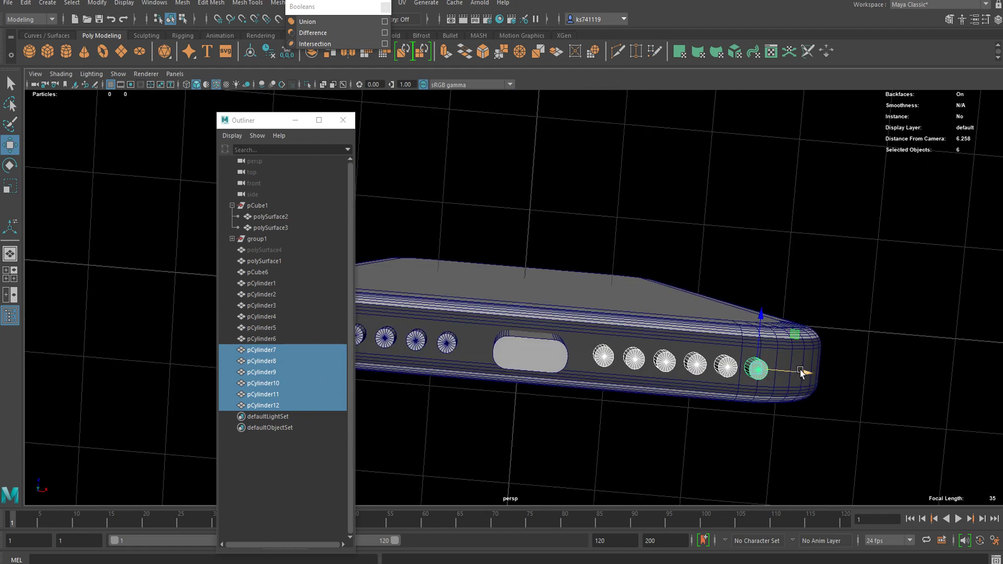
drag(800, 372, 803, 372)
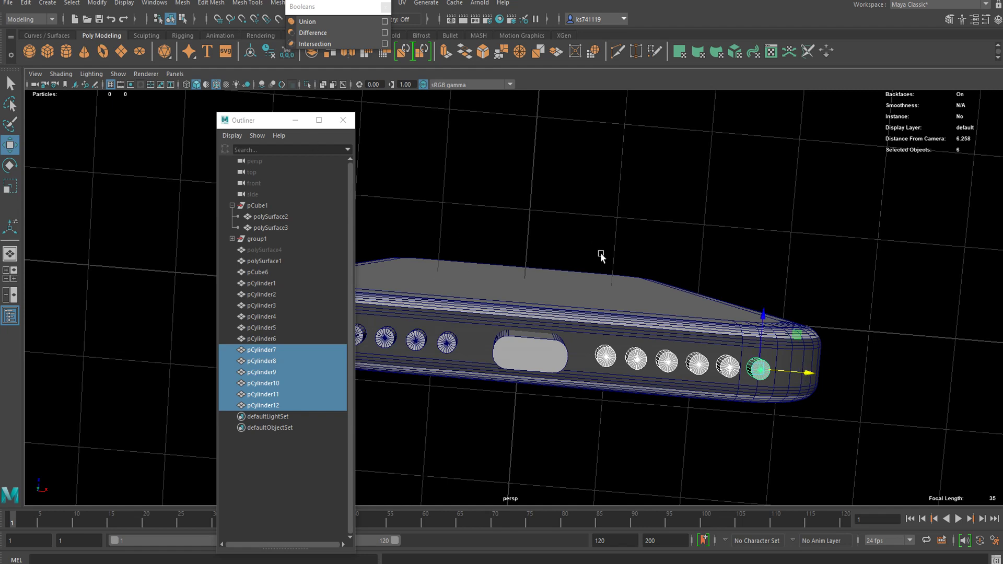
Step: Combine the charging port block and the twelve speaker-hole cylinders into one cutter mesh
scroll(638, 284, down, 3)
scroll(578, 290, up, 2)
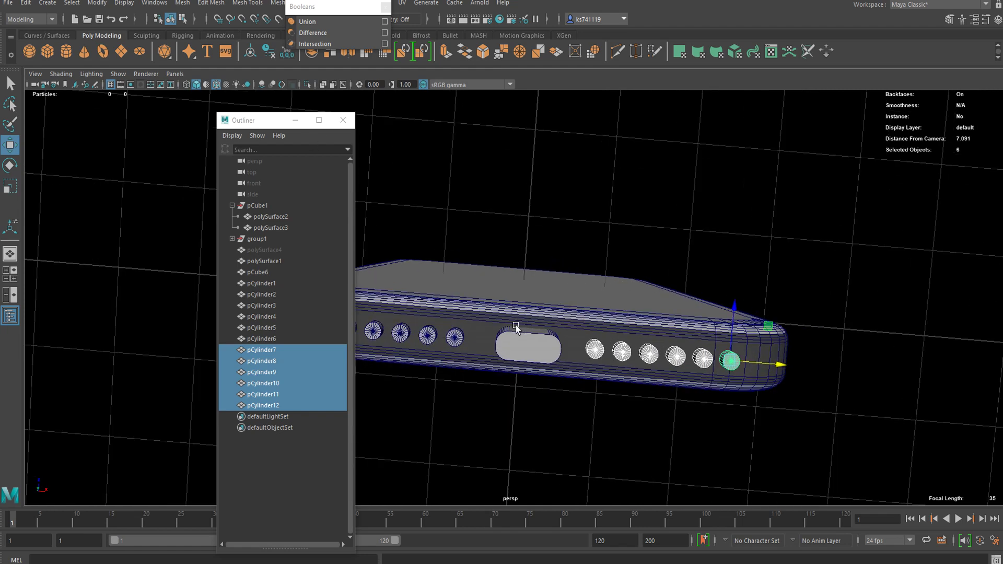
drag(256, 272, 299, 414)
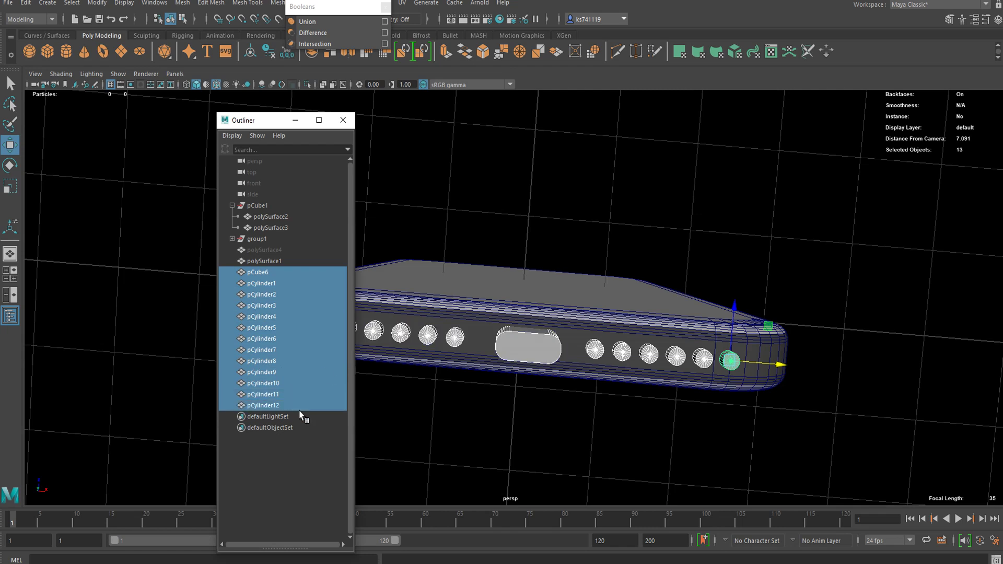
click(183, 4)
click(202, 39)
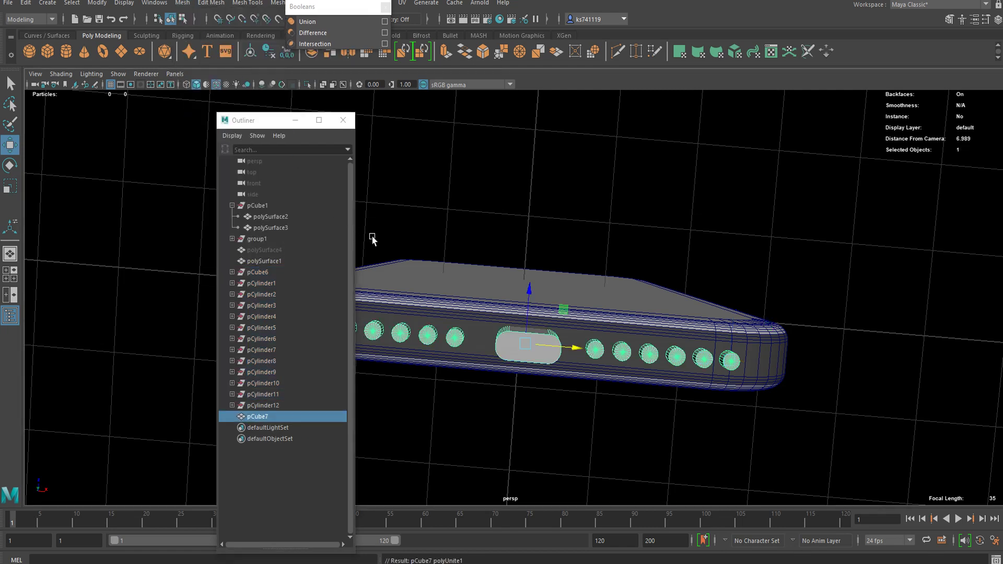
Step: Try to cut the combined port and speaker-hole mesh out of the frame with a Boolean Difference
alt+drag(433, 348, 486, 263)
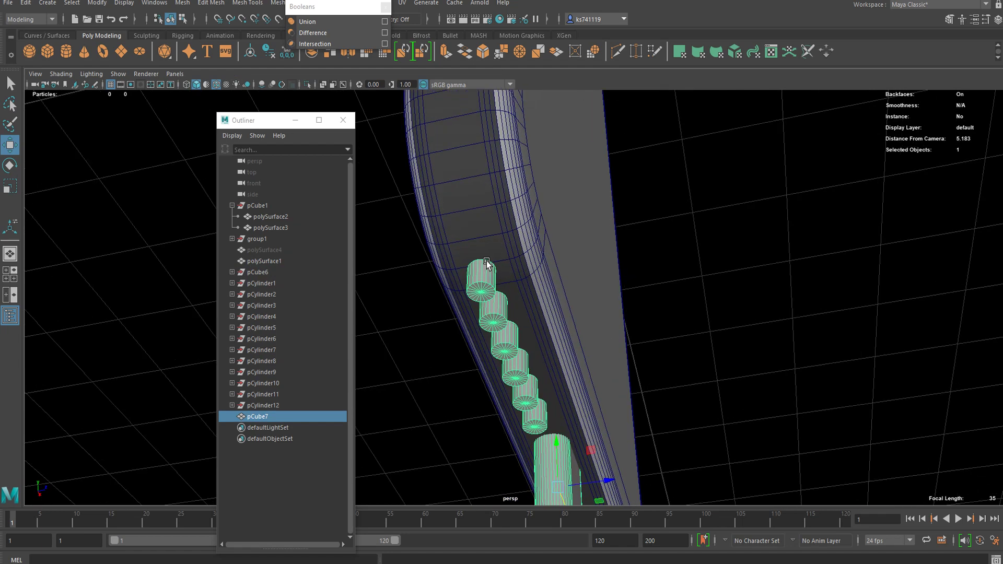
alt+middle_drag(521, 301, 492, 319)
click(472, 195)
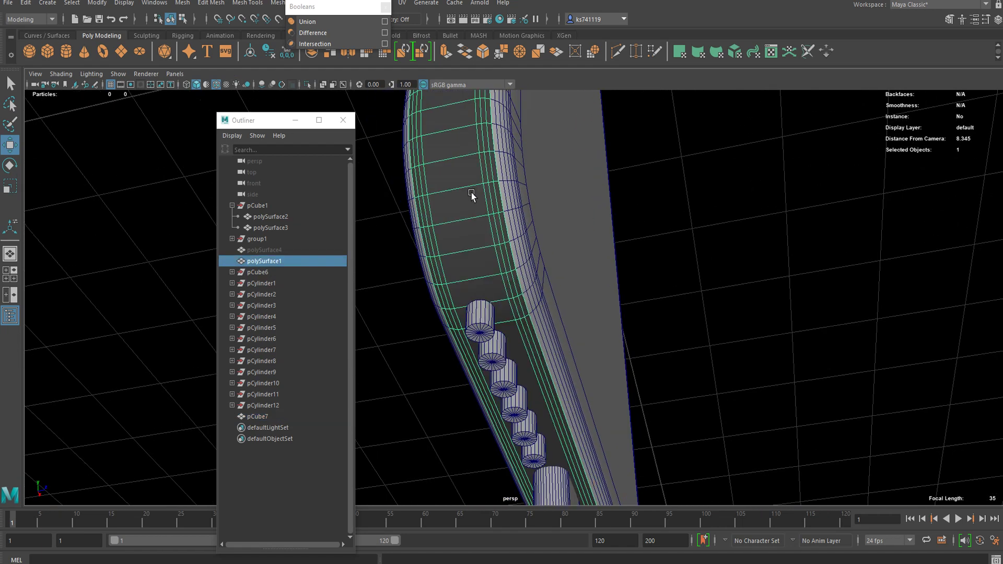
shift+click(478, 328)
click(182, 2)
mouse_move(278, 33)
click(312, 42)
alt+drag(593, 302, 514, 341)
scroll(571, 286, down, 2)
scroll(568, 280, down, 4)
scroll(568, 282, up, 4)
key(ctrl+z)
Step: Delete the construction history of the combined cutter mesh
click(513, 341)
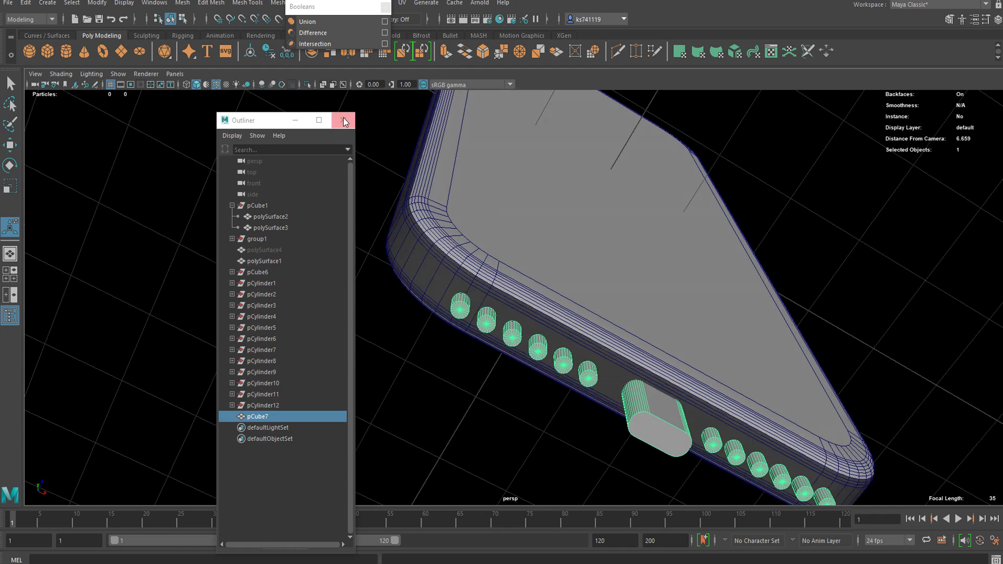
click(265, 46)
Step: Try the Boolean Difference of the frame and the history-free cutter mesh, and undo it
click(437, 282)
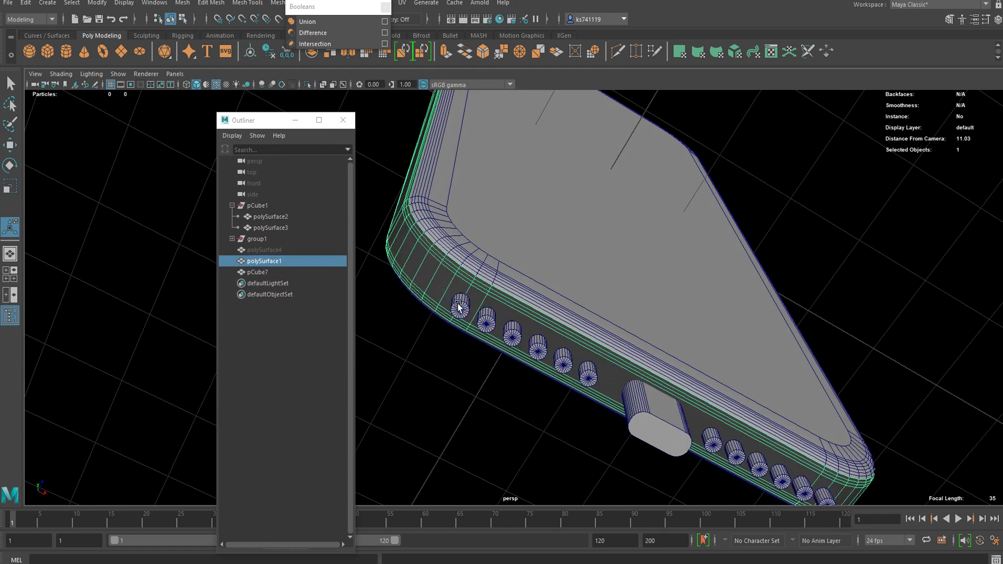
shift+click(460, 309)
click(185, 9)
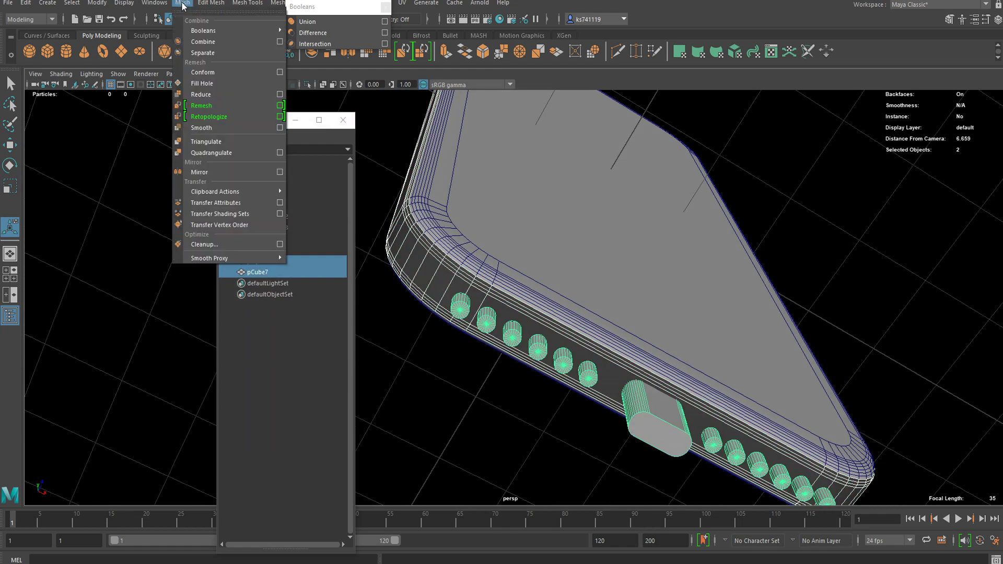
mouse_move(235, 41)
click(324, 41)
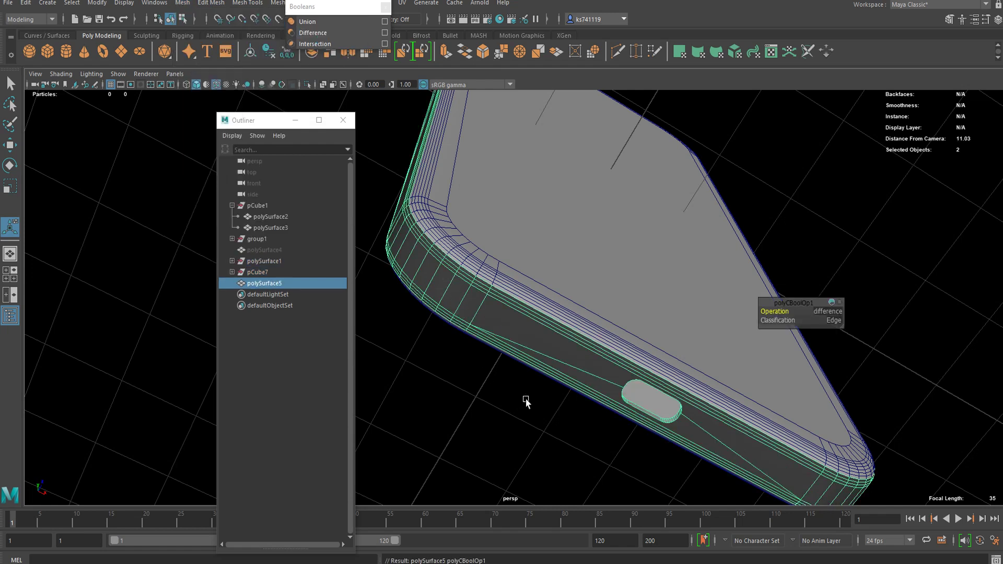
key(ctrl+z)
key(ctrl+z)
key(ctrl+z)
key(ctrl+z)
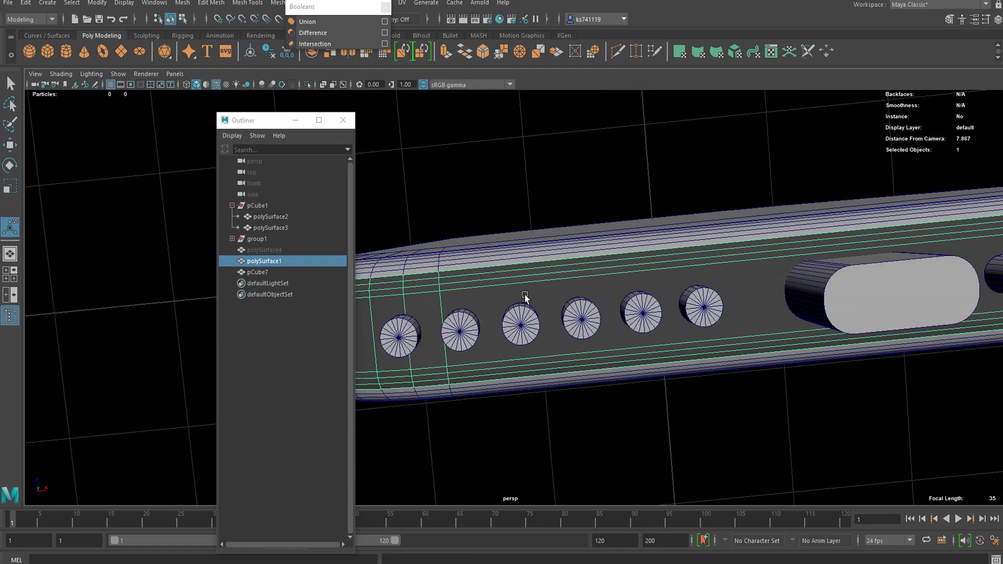
key(ctrl+z)
key(ctrl+z)
key(ctrl+z)
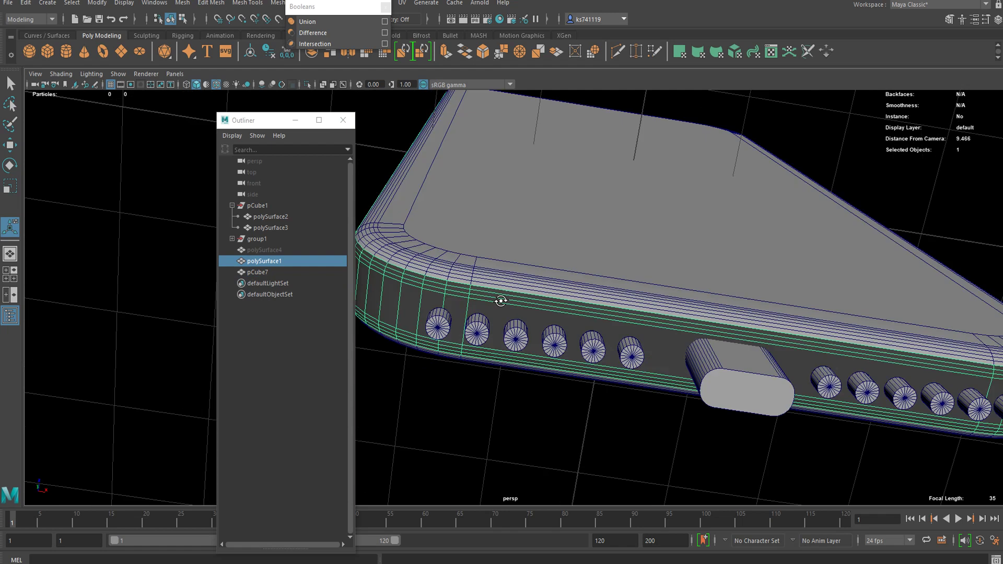
Step: Move the combined cutter mesh slightly deeper into the frame's bottom edge
click(505, 338)
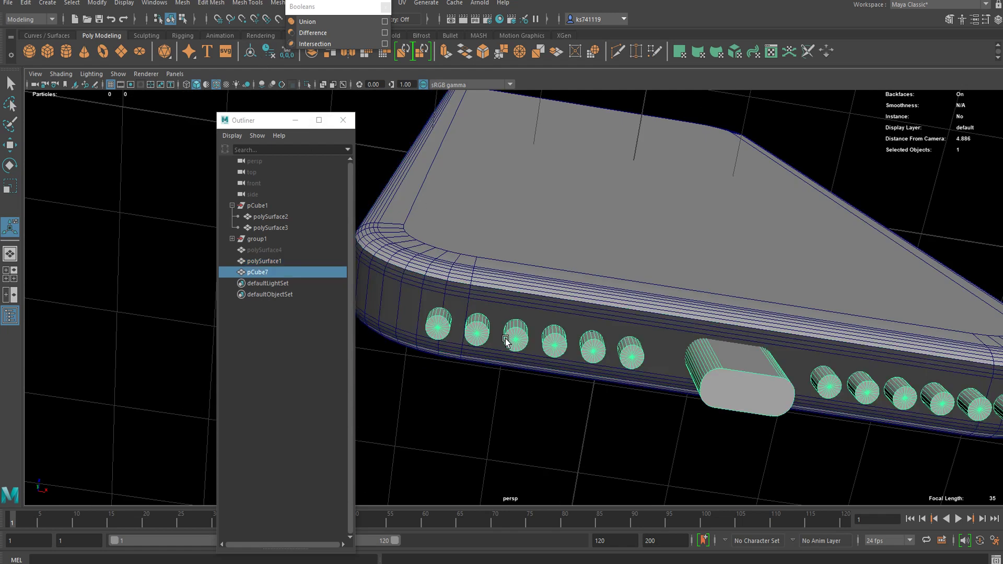
alt+drag(711, 409, 644, 424)
scroll(644, 424, up, 3)
key(w)
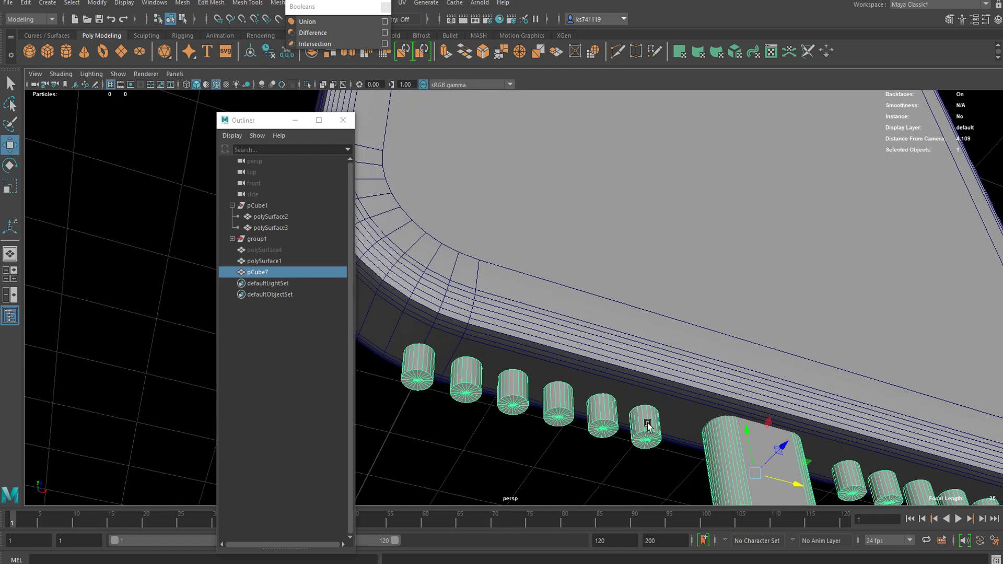
drag(748, 444, 748, 415)
click(184, 3)
mouse_move(225, 33)
click(320, 41)
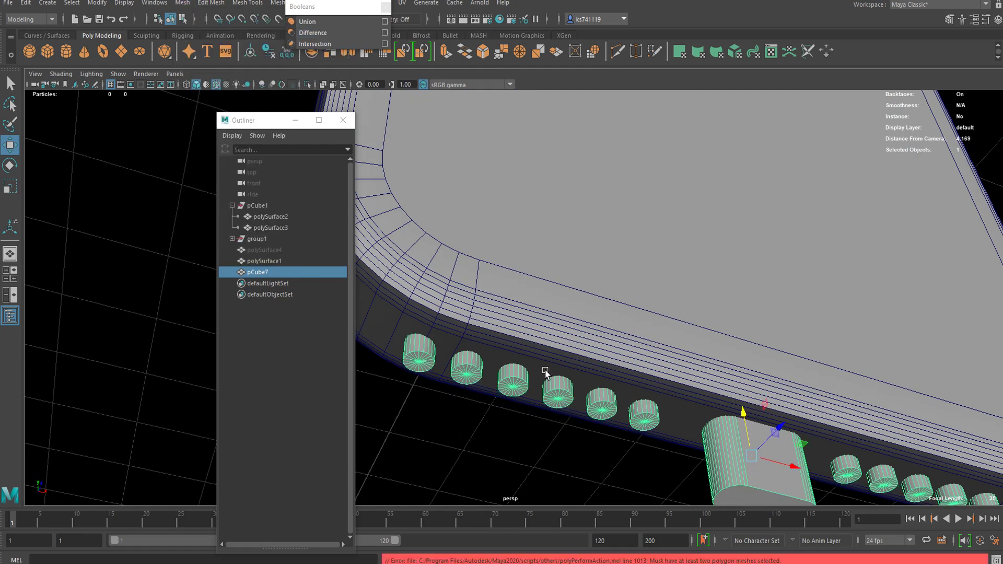
Step: Subtract the combined cutter from the frame with a Boolean Difference to cut the port and speaker holes
scroll(544, 392, down, 3)
shift+click(437, 334)
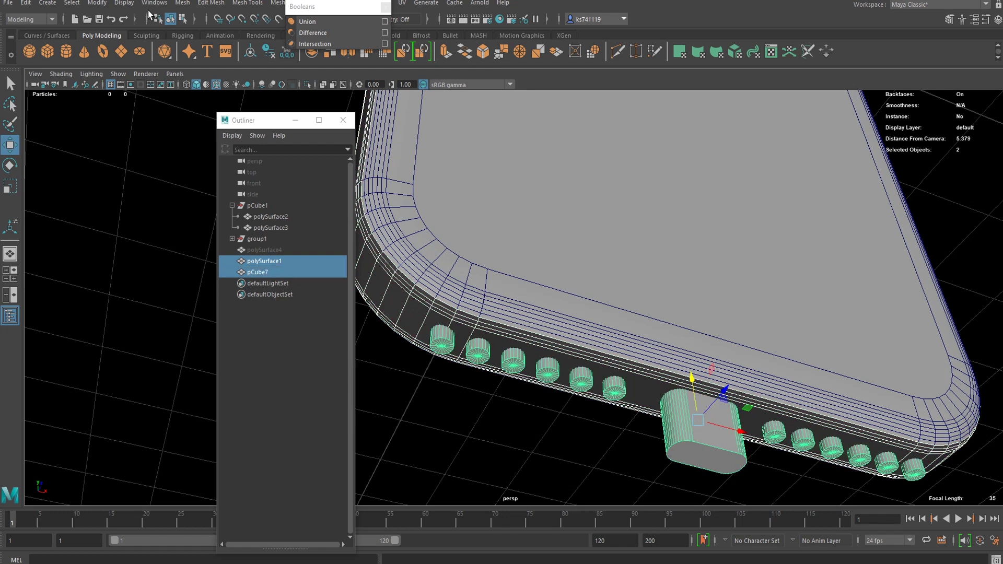
click(182, 2)
mouse_move(243, 30)
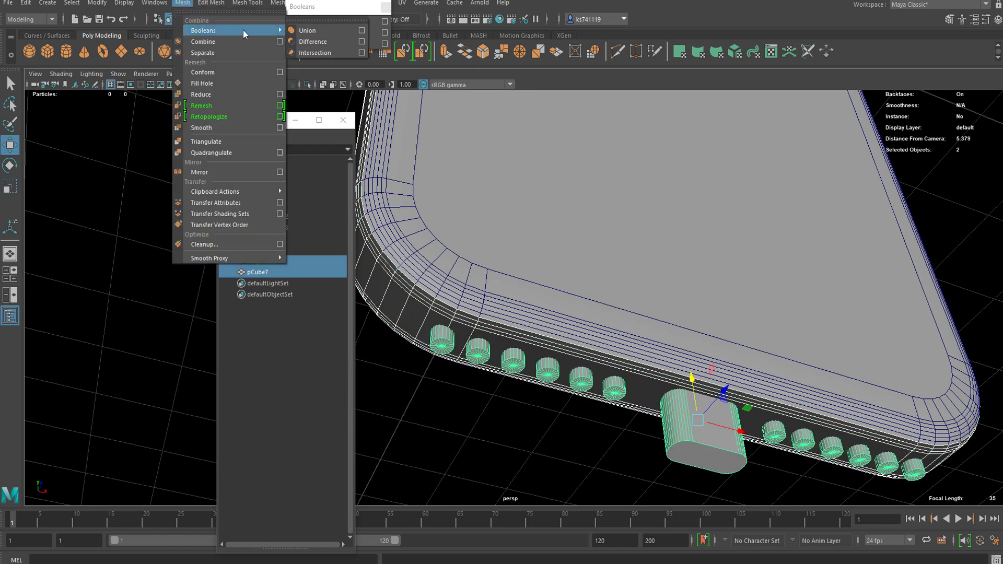
click(313, 42)
Step: Isolate the cut frame in the viewport
alt+drag(488, 488, 568, 283)
click(307, 85)
alt+drag(473, 324, 503, 376)
alt+middle_drag(432, 349, 491, 373)
alt+drag(490, 373, 499, 351)
Step: Delete the cap faces inside the speaker holes on both sides of the charging port
right_click(474, 326)
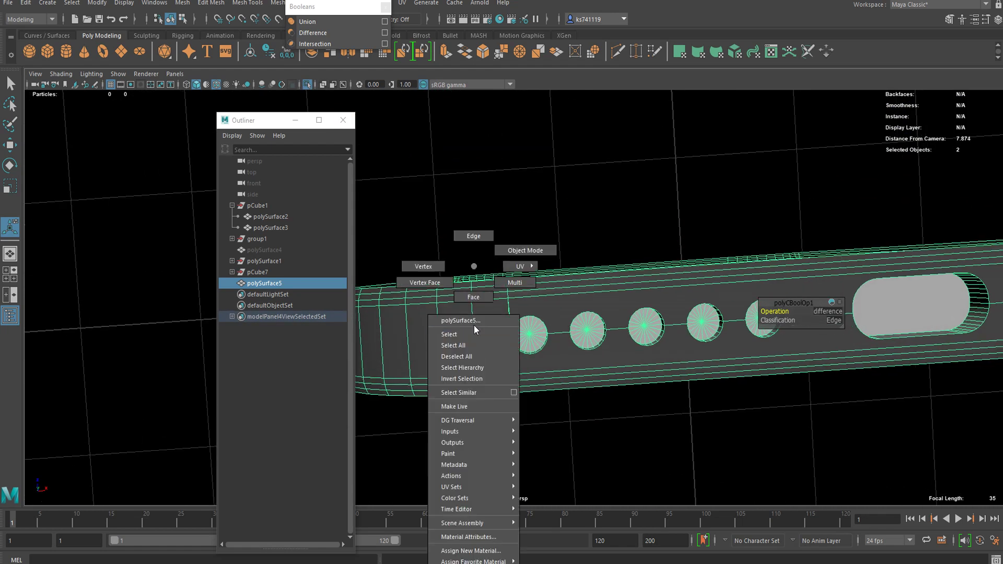
right_drag(473, 304, 474, 336)
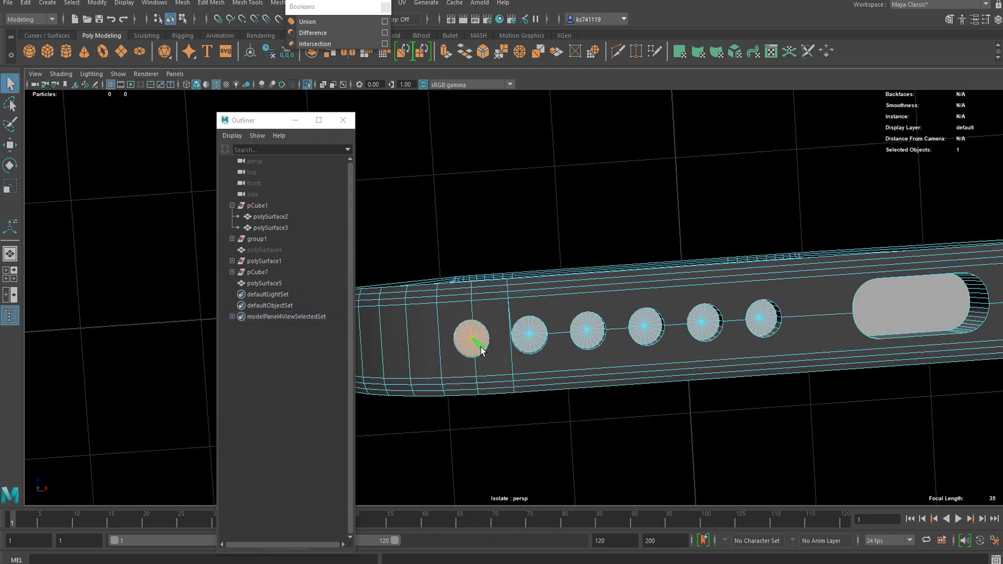
alt+drag(479, 350, 484, 267)
right_drag(485, 266, 487, 389)
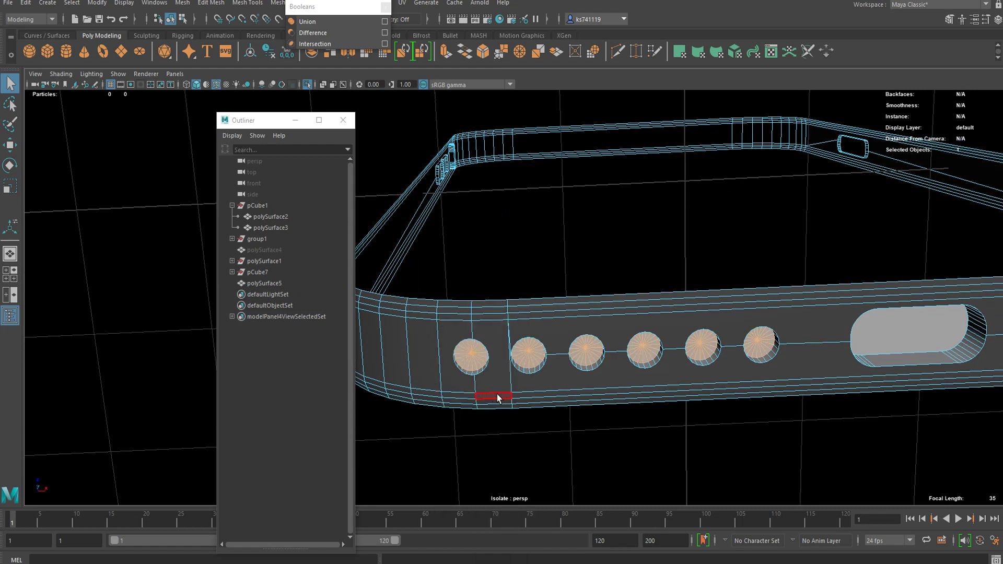
key(Delete)
right_drag(504, 266, 566, 230)
click(605, 271)
scroll(607, 273, down, 3)
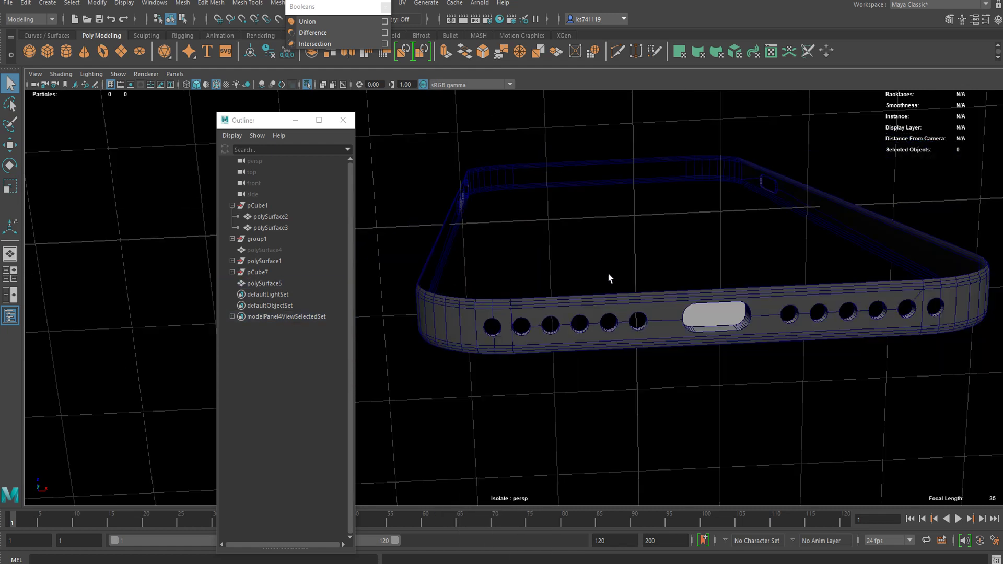
Step: Turn off isolation so that all phone parts show again around the charging port
click(310, 84)
alt+drag(537, 277, 651, 340)
scroll(651, 339, up, 2)
alt+middle_drag(650, 340, 520, 411)
scroll(519, 406, up, 3)
alt+drag(519, 406, 622, 376)
Step: Move the charging port's inner face outward until it lies almost flush with the frame surface
click(769, 333)
right_drag(760, 324, 757, 298)
click(760, 348)
alt+middle_drag(760, 349, 651, 338)
key(w)
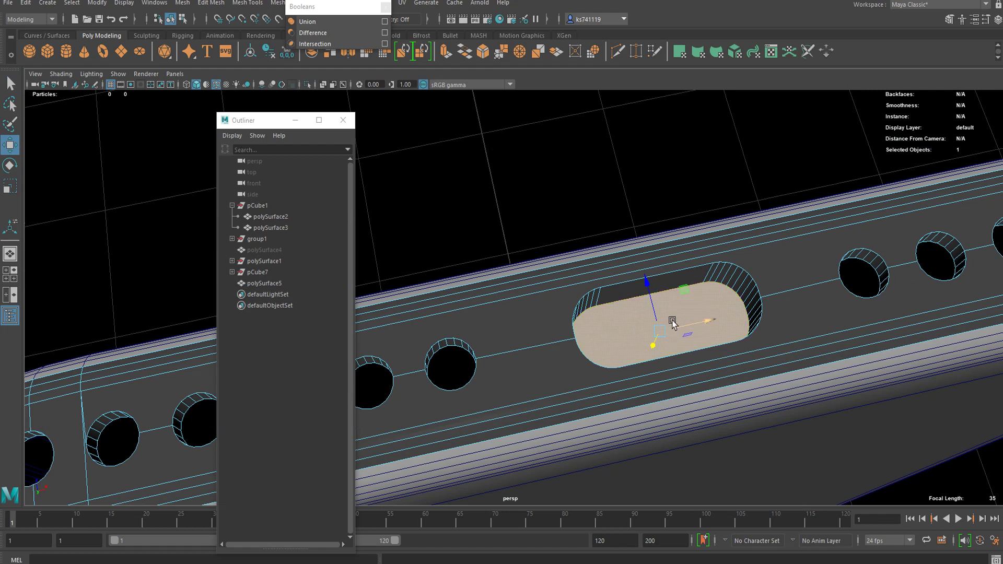
drag(654, 345, 659, 330)
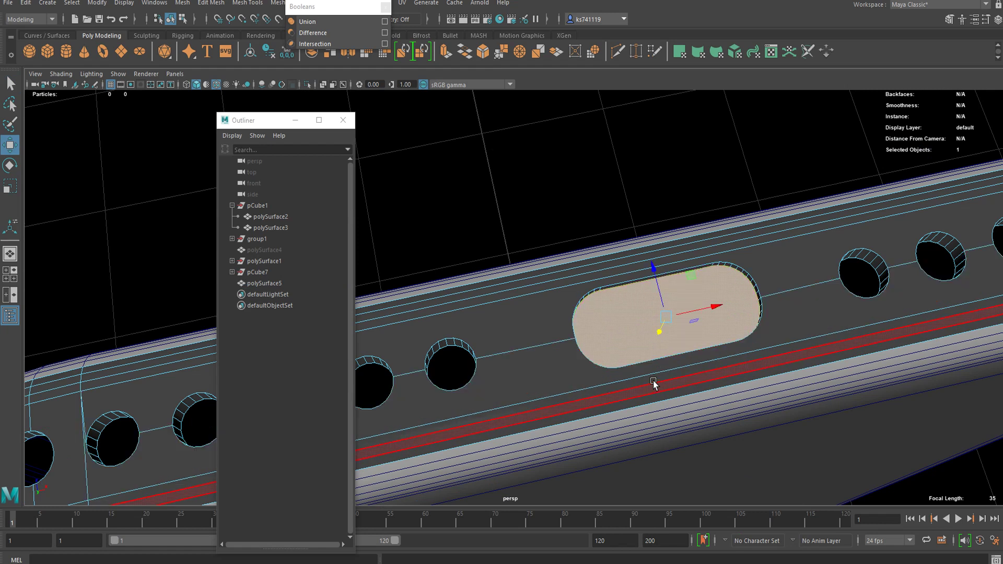
scroll(679, 376, up, 2)
drag(683, 338, 684, 334)
Step: Extrude the charging port face and scale it inward to form a narrow, even rim
scroll(653, 329, up, 3)
key(ctrl+e)
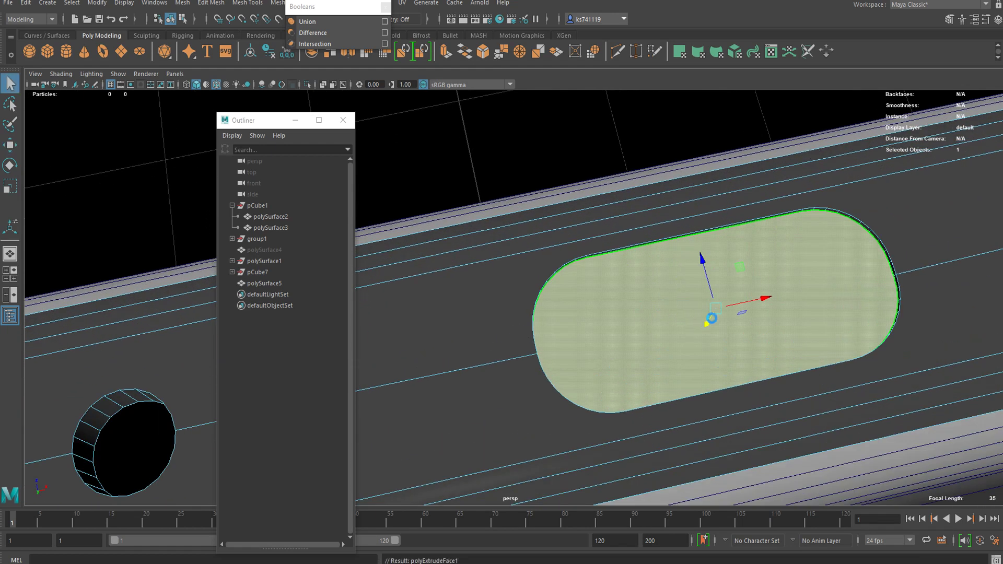
key(r)
drag(697, 312, 697, 312)
drag(706, 270, 707, 274)
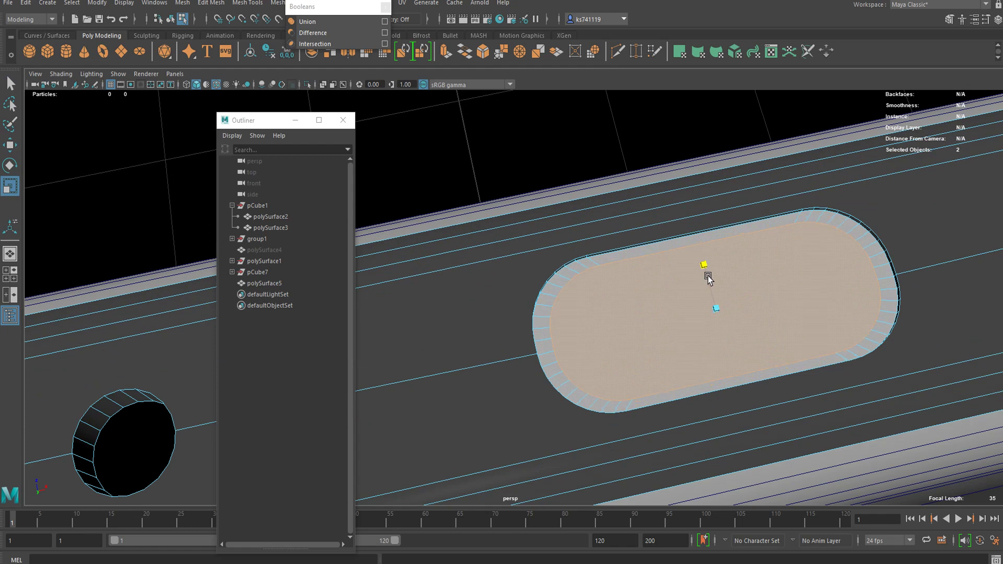
Step: Extrude the port's inner face deep into the phone and add a slightly inset extrusion at its floor
key(ctrl+e)
key(w)
drag(706, 323, 703, 384)
key(ctrl+e)
key(w)
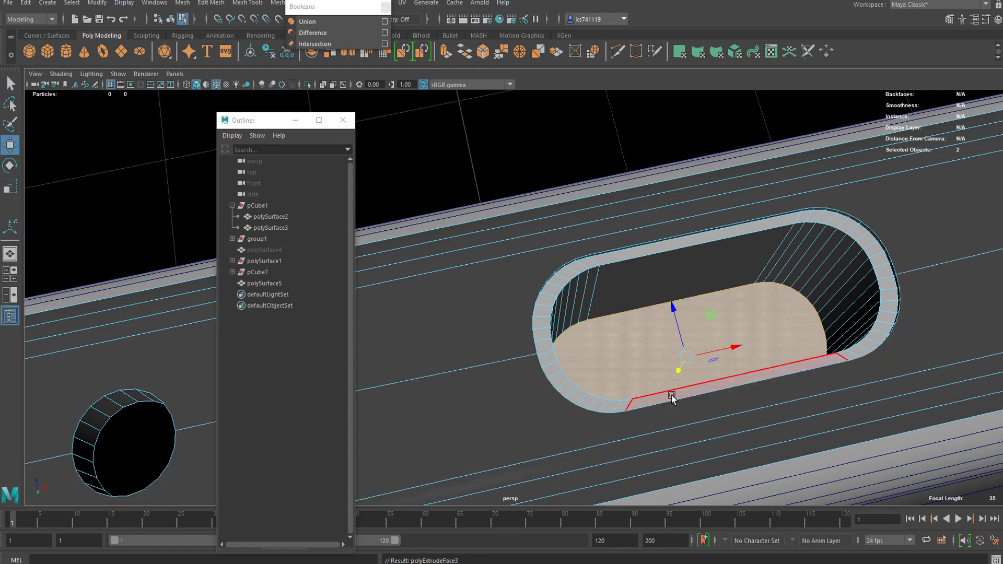
key(r)
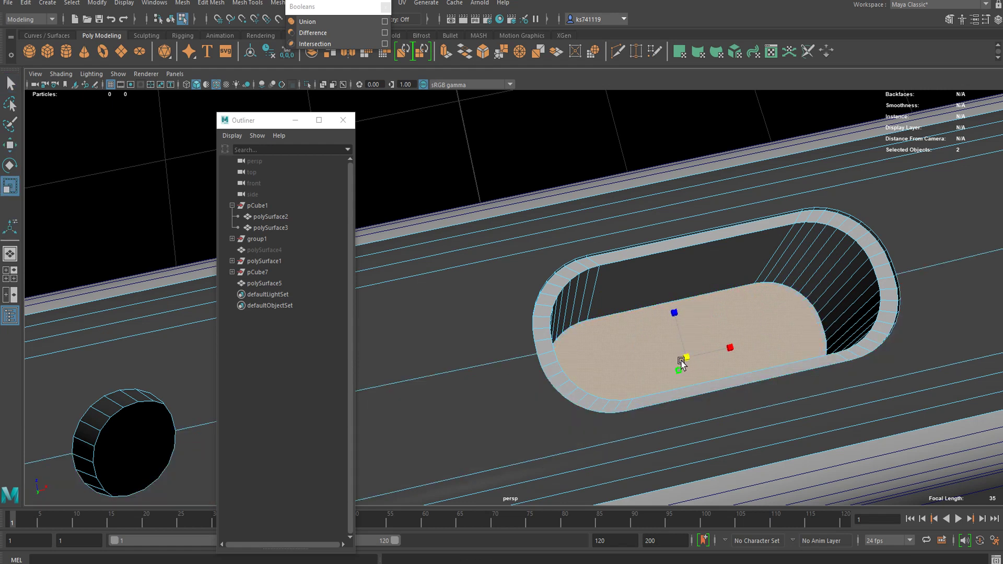
key(q)
Step: Bevel the inner edge loop of the charging port's rim with a fraction of 0.5 and one segment
right_drag(639, 264, 641, 241)
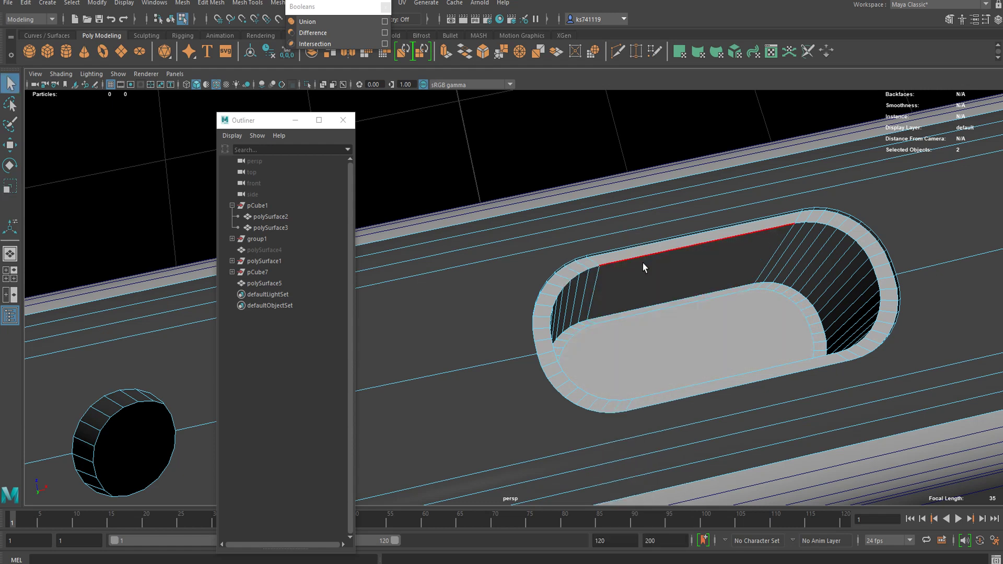
click(643, 264)
key(ctrl+b)
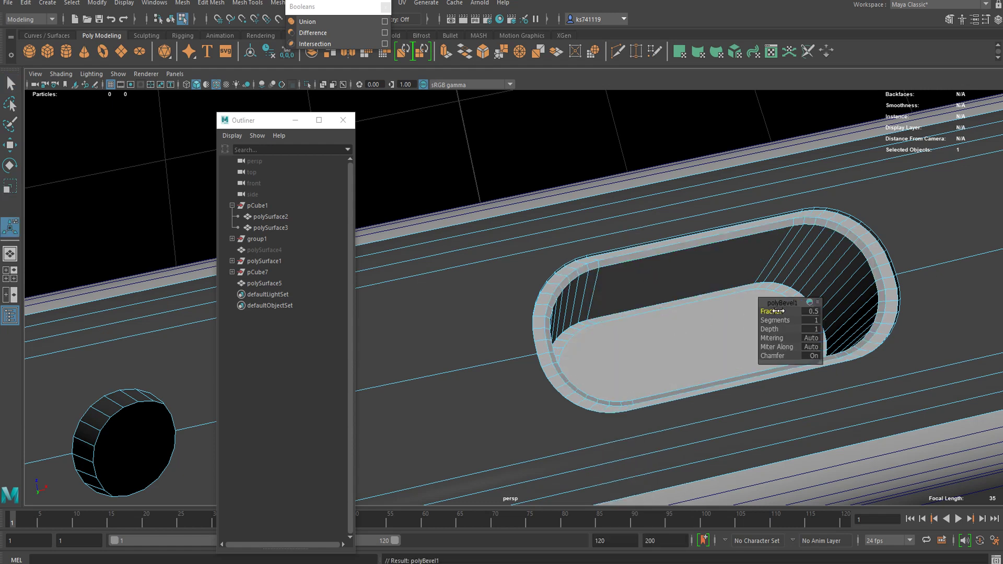
key(q)
right_drag(594, 239, 594, 148)
scroll(594, 157, down, 6)
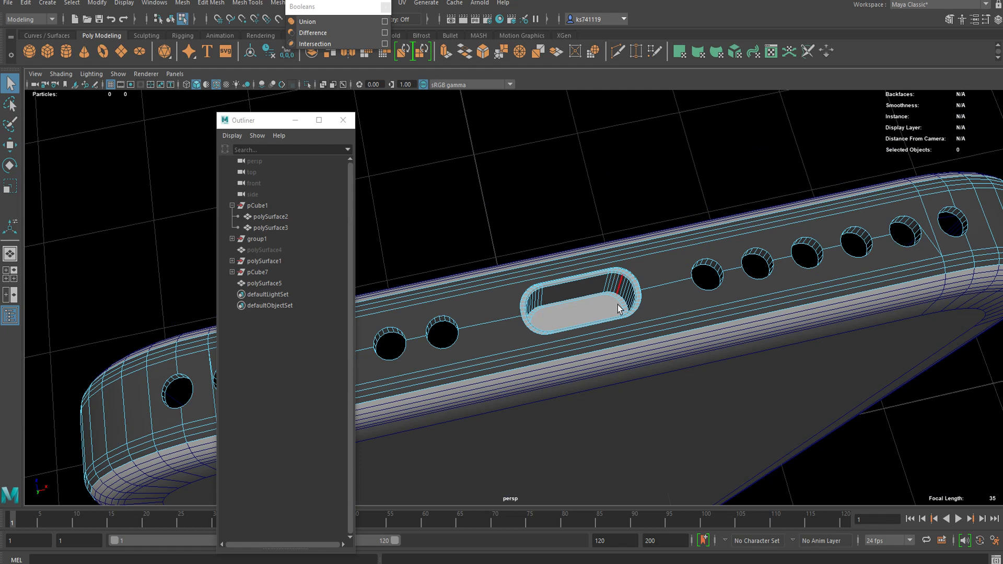
right_drag(590, 266, 638, 256)
Step: Examine the phone's bottom openings, frame sides, side buttons and switch from several angles
scroll(627, 224, down, 4)
alt+drag(626, 224, 601, 301)
alt+middle_drag(562, 294, 588, 347)
scroll(588, 346, up, 5)
alt+drag(491, 235, 584, 240)
click(585, 240)
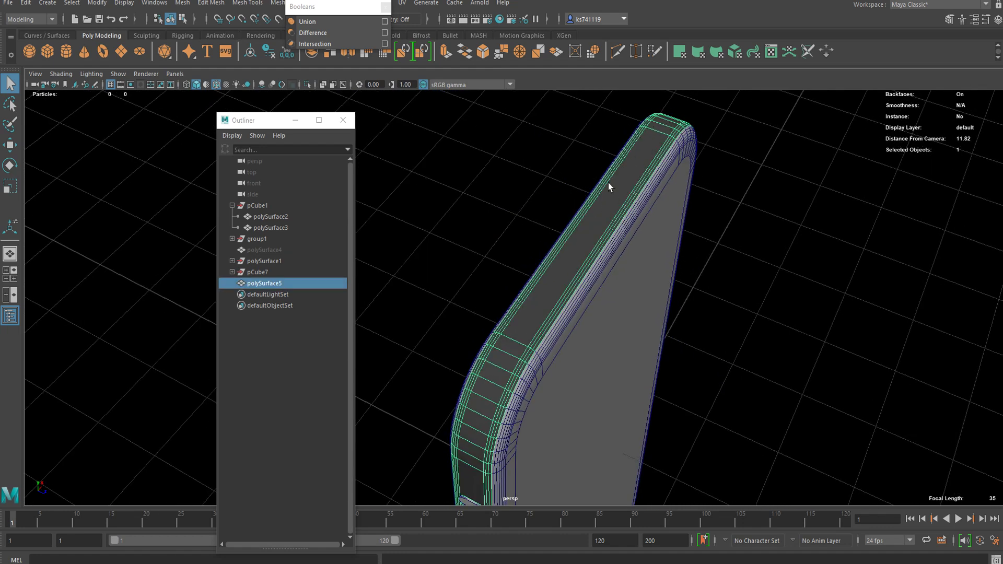
alt+drag(557, 210, 573, 295)
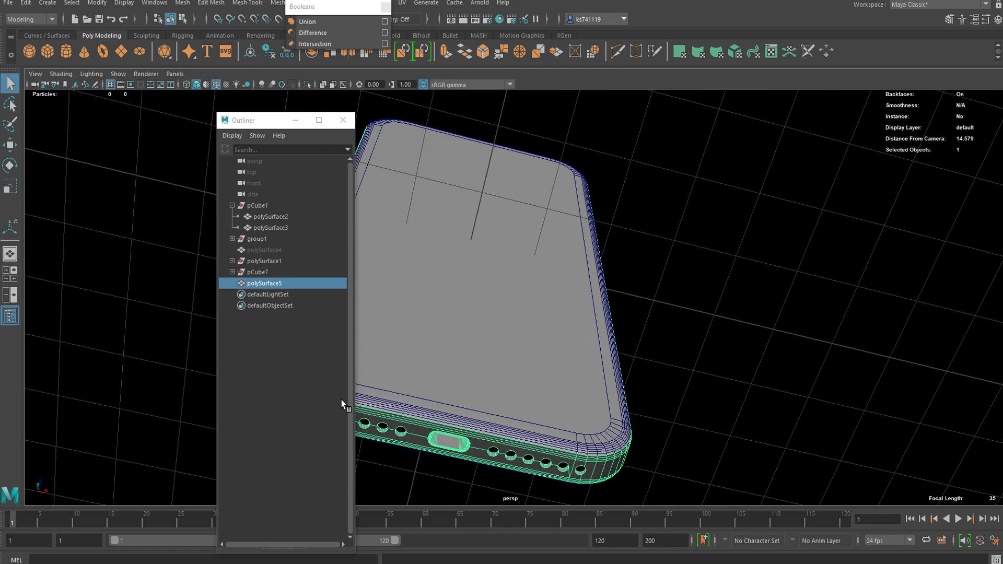
alt+drag(490, 419, 481, 219)
click(607, 317)
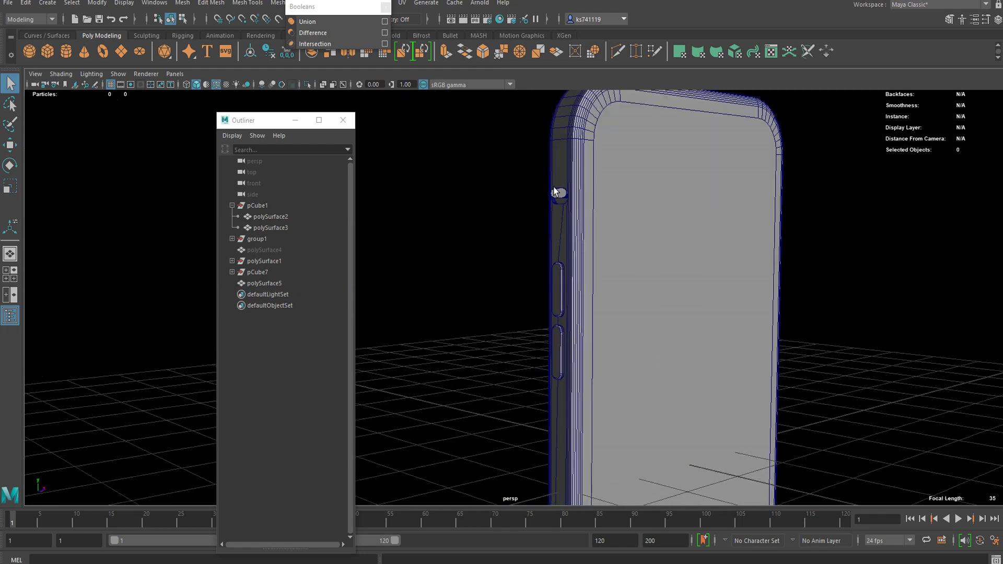
alt+drag(550, 193, 532, 309)
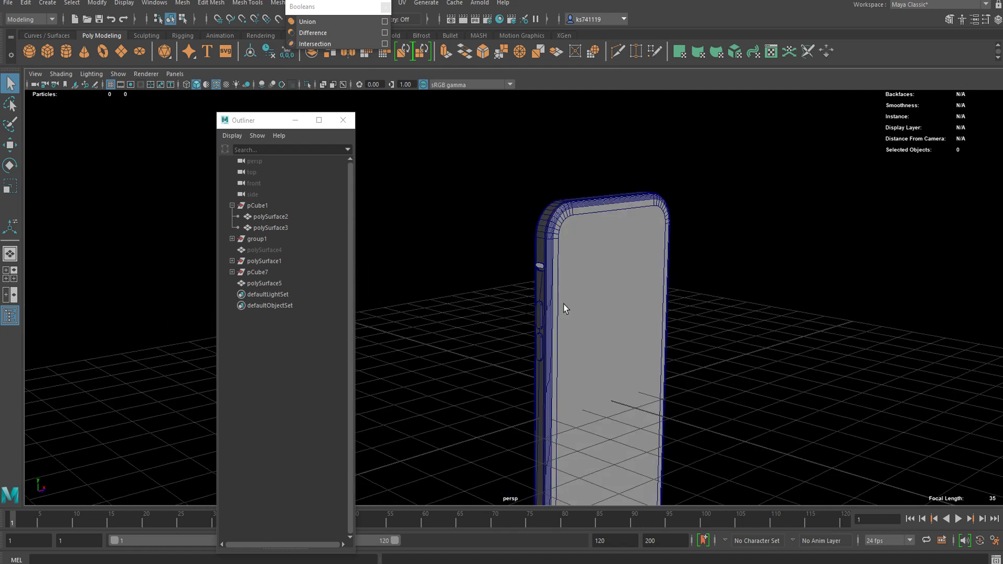
click(568, 290)
scroll(575, 286, up, 5)
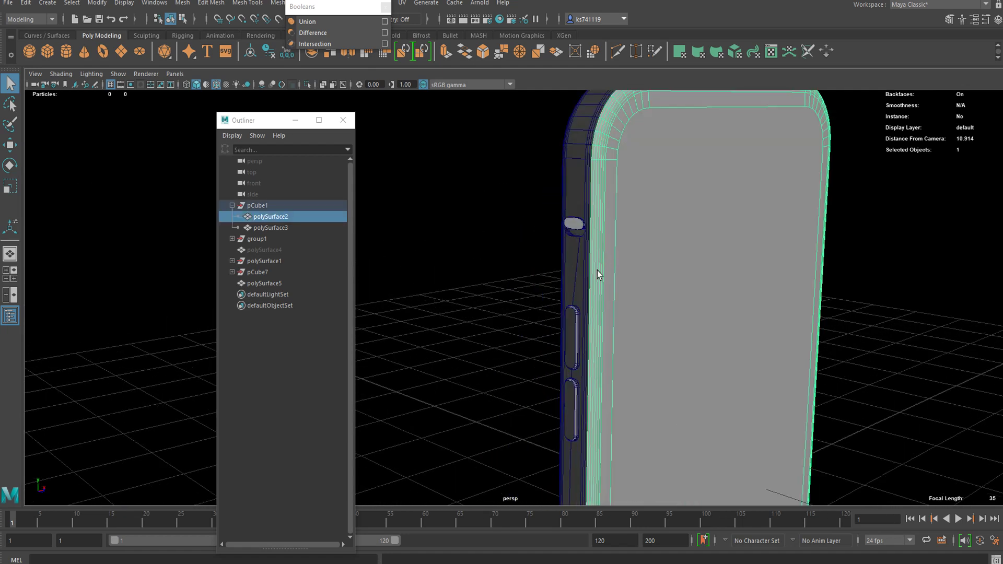
scroll(597, 271, down, 5)
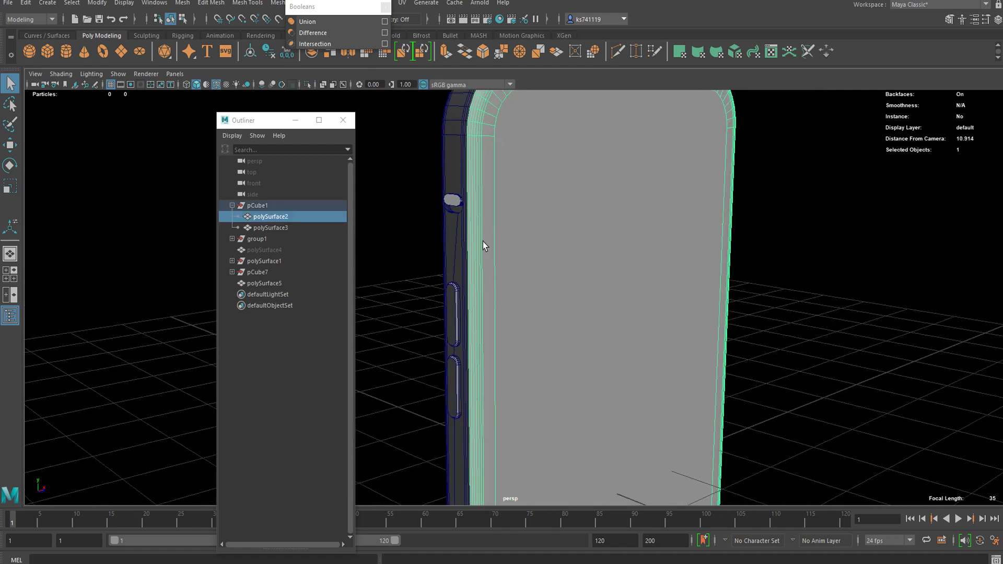
Step: Assign a new aiStandardSurface material to the phone's front panel and set its base weight to 0
alt+drag(579, 302, 568, 259)
right_drag(567, 256, 600, 534)
click(362, 283)
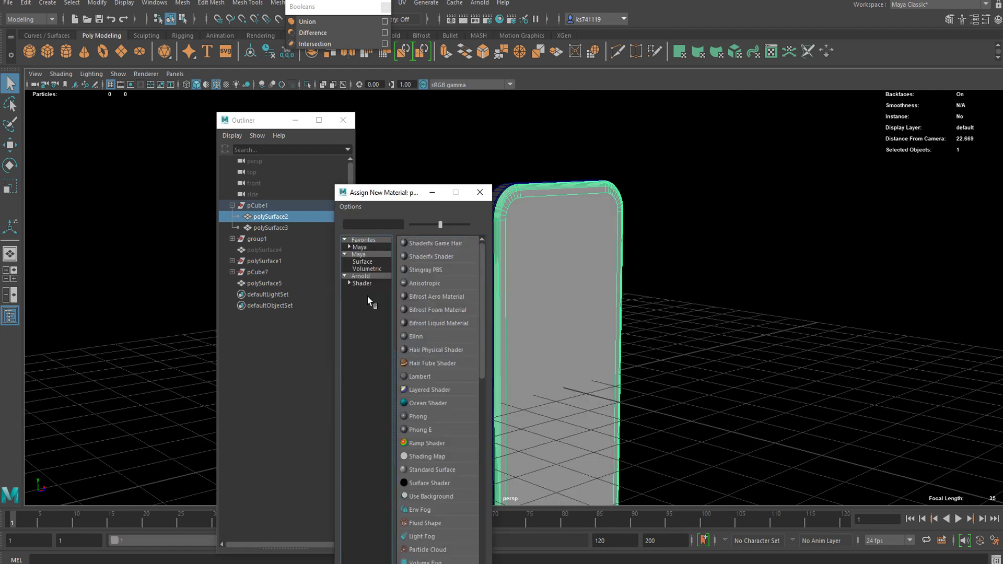
click(434, 403)
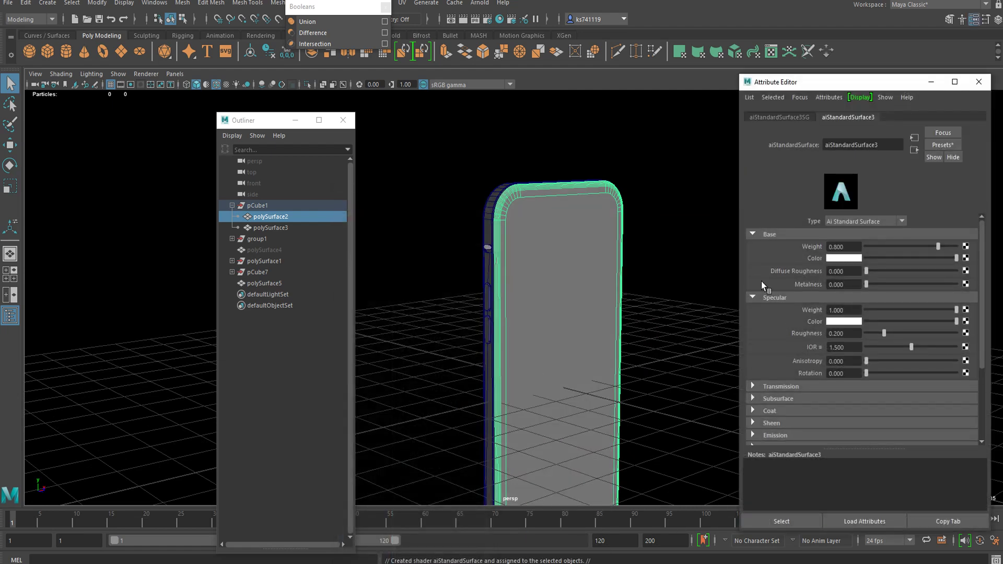
drag(876, 247, 863, 250)
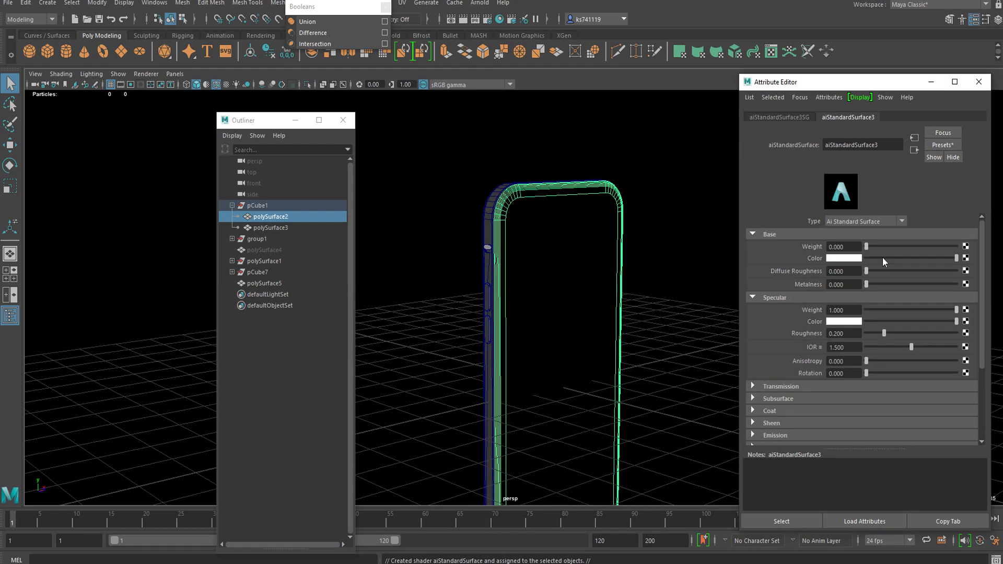
Step: Assign a new aiStandardSurface material to the phone's back panel and darken its base color to grey
scroll(638, 219, up, 4)
scroll(636, 220, down, 4)
alt+drag(657, 273, 563, 246)
right_drag(551, 238, 577, 223)
alt+drag(577, 223, 625, 231)
click(625, 248)
right_drag(592, 246, 589, 531)
click(363, 284)
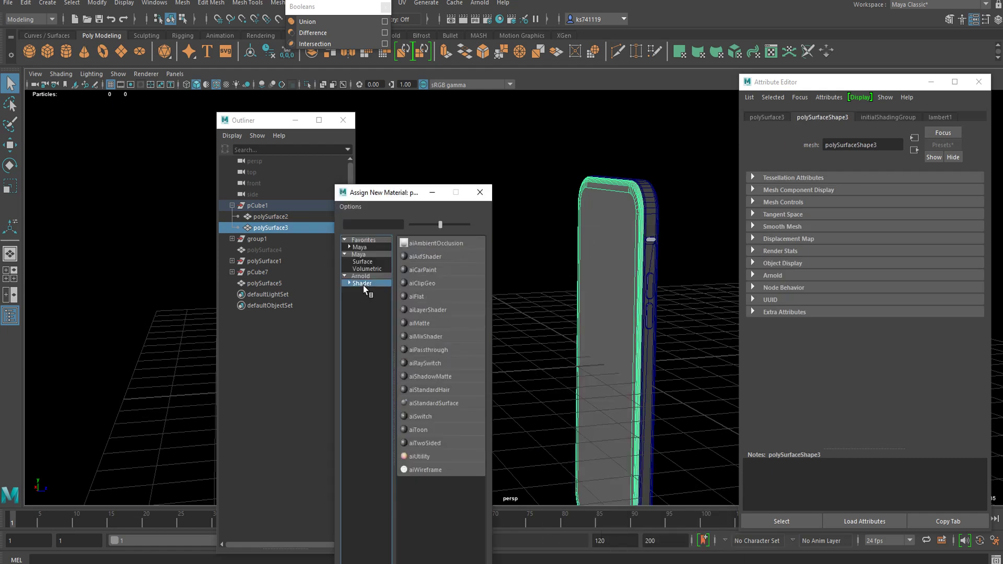
click(453, 402)
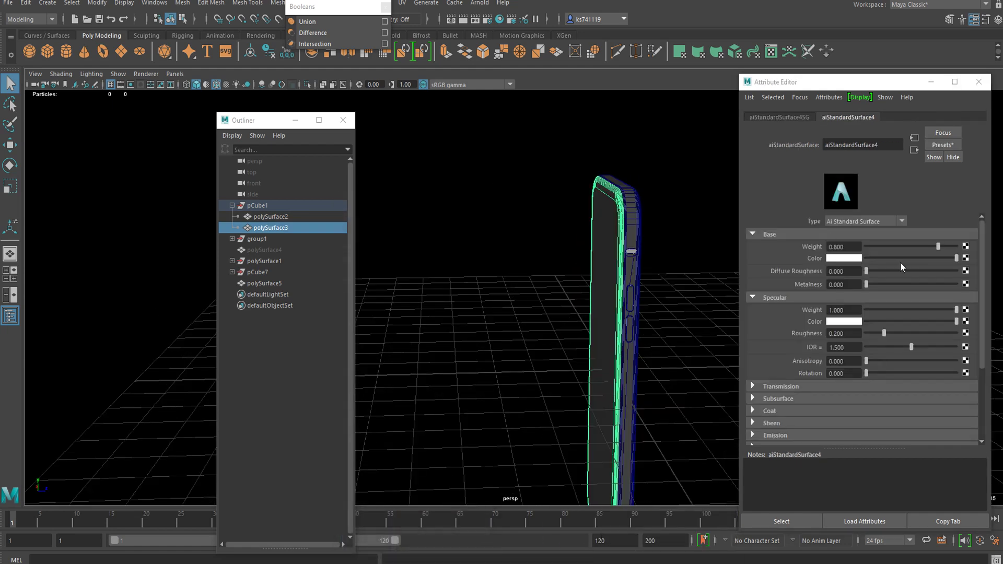
drag(891, 258, 883, 268)
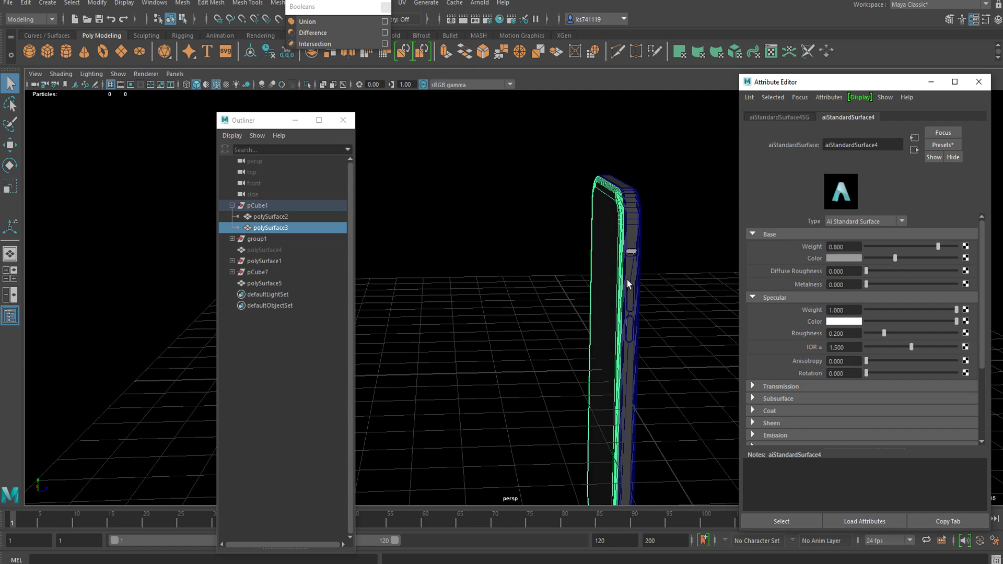
click(716, 250)
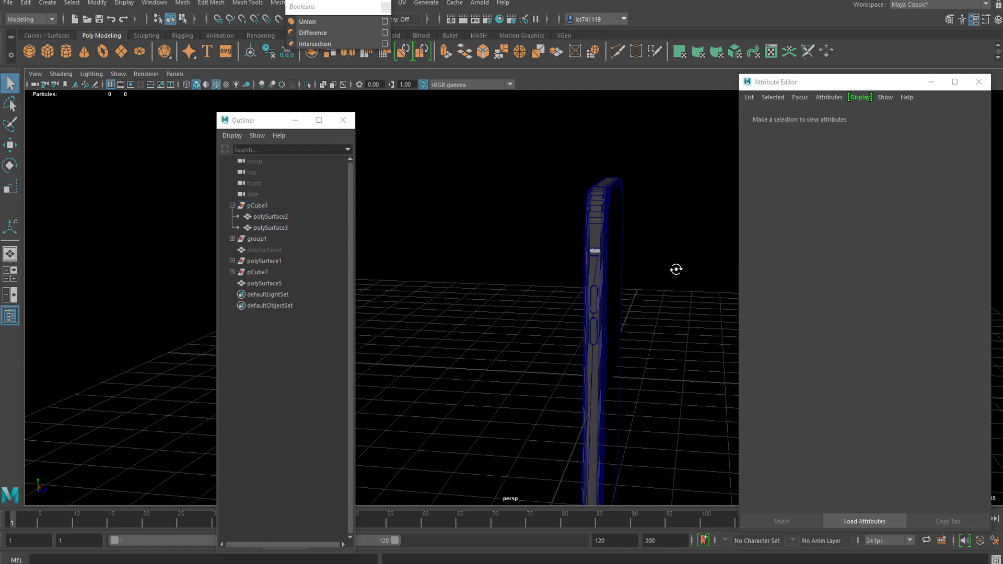
Step: Scale the front panel's large flat face in width and height to narrow the border strip around it
alt+drag(672, 268, 501, 217)
scroll(585, 303, up, 4)
alt+middle_drag(500, 218, 515, 247)
scroll(515, 247, up, 3)
scroll(516, 248, up, 2)
scroll(515, 248, down, 1)
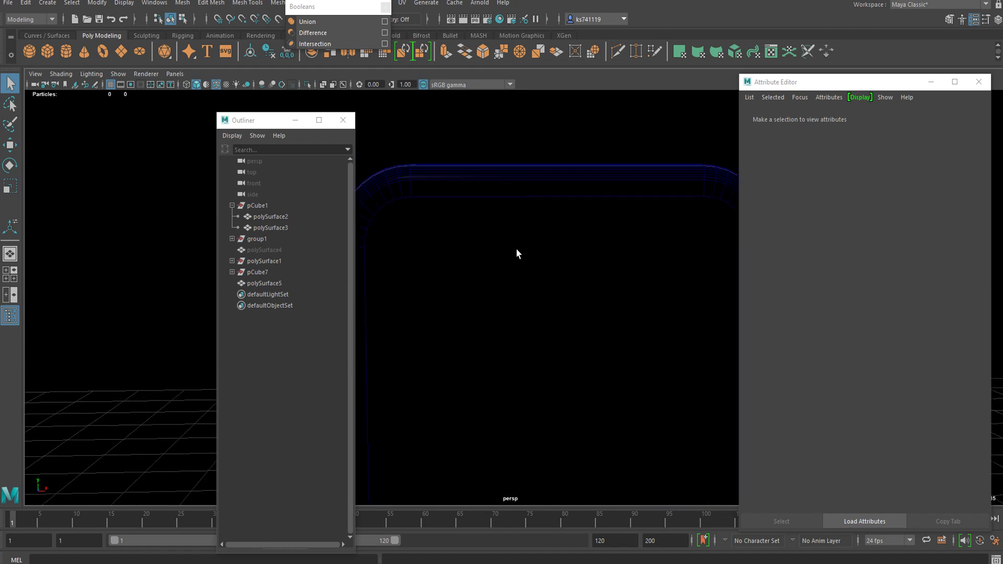
scroll(516, 248, down, 2)
right_drag(493, 245, 492, 263)
click(502, 272)
key(w)
key(r)
scroll(582, 307, down, 3)
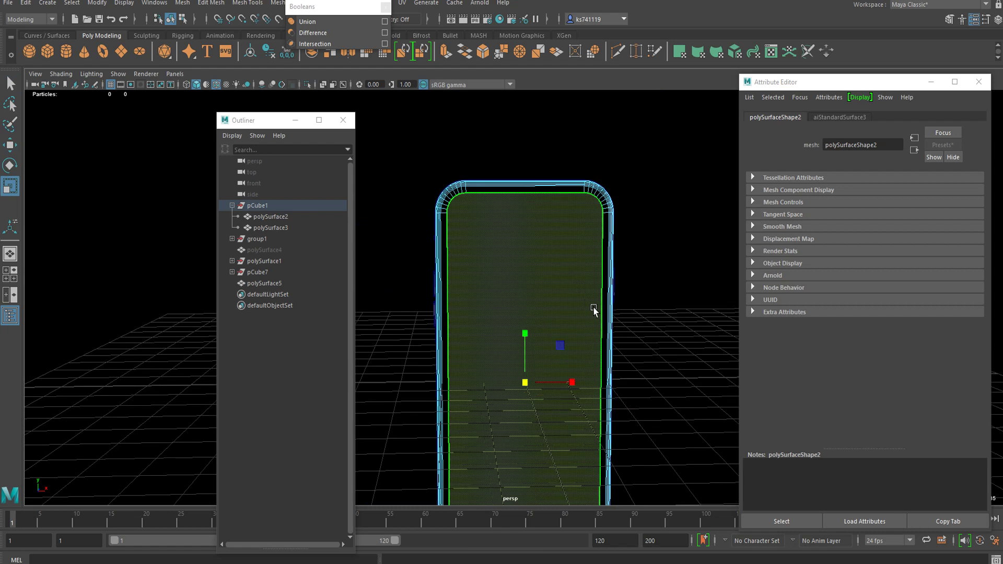
scroll(595, 313, up, 3)
drag(547, 327, 516, 315)
drag(562, 363, 562, 365)
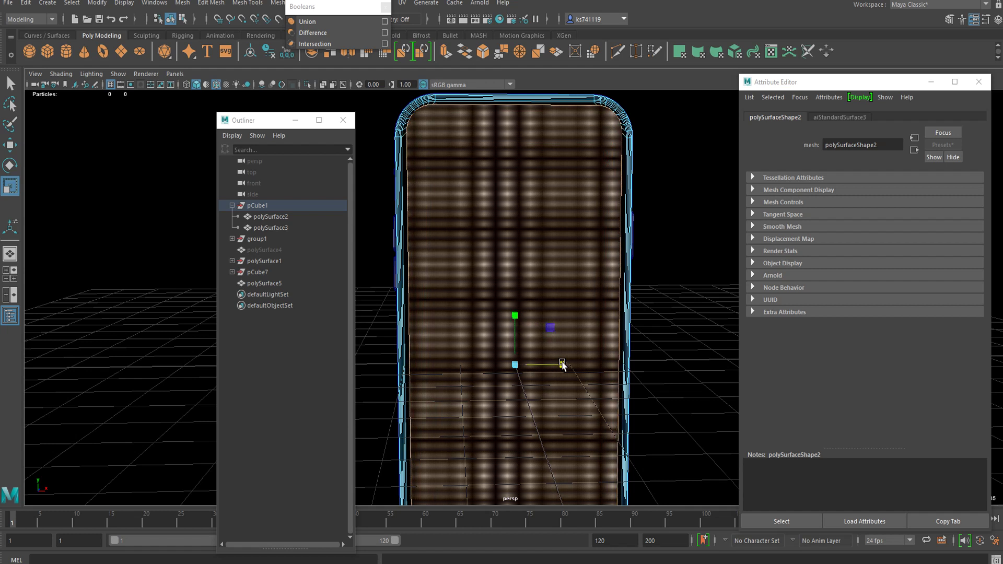
drag(516, 317, 514, 316)
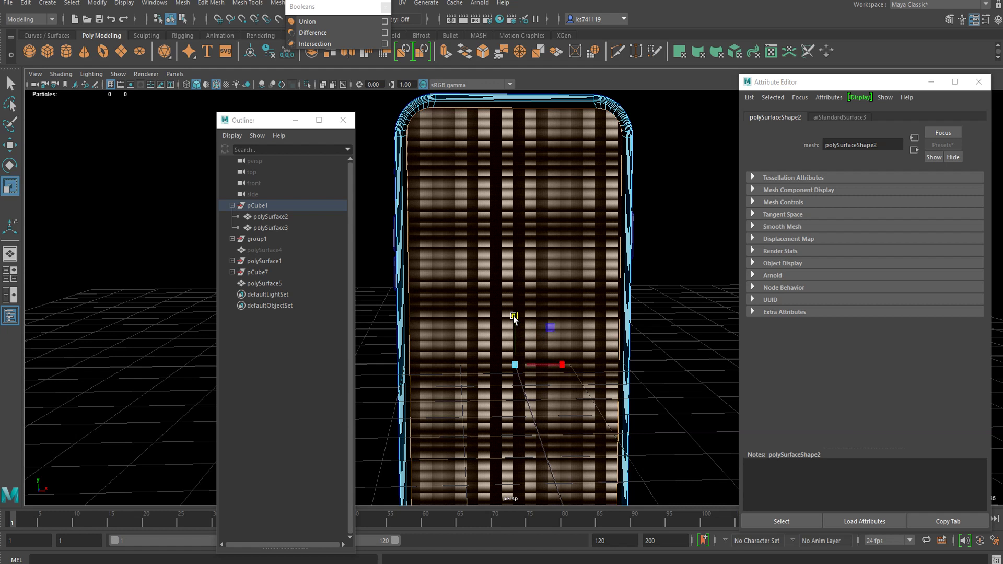
Step: Check the front border from an angle and readjust the scale of the large flat face
key(q)
right_drag(482, 200, 543, 178)
scroll(646, 171, down, 6)
alt+drag(509, 276, 531, 275)
scroll(522, 219, up, 6)
scroll(501, 250, down, 5)
right_drag(513, 252, 514, 293)
click(554, 324)
key(w)
key(r)
drag(554, 355, 554, 357)
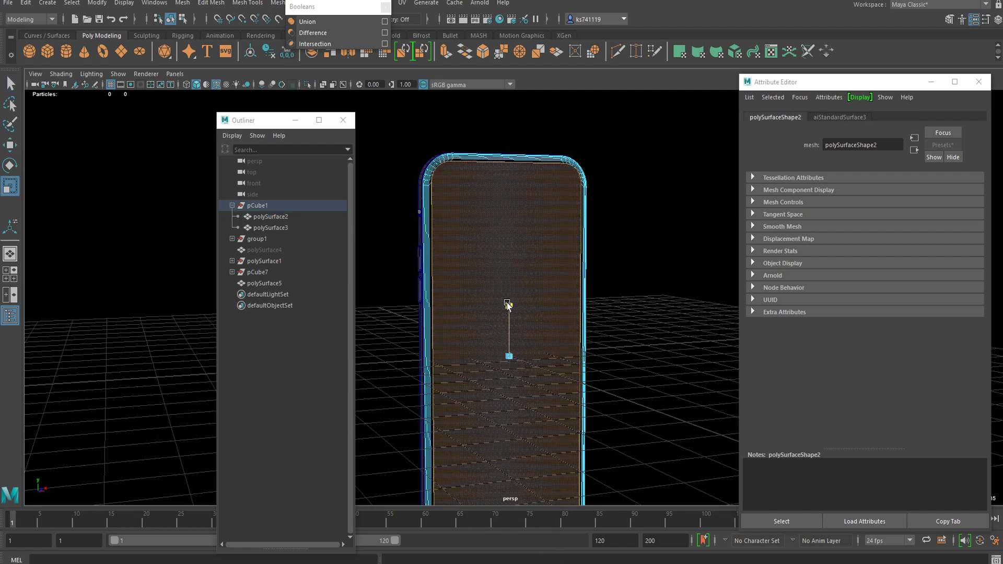
Step: Delete the front panel's large flat face and the ring of border faces around it
click(459, 162)
scroll(494, 342, up, 3)
scroll(494, 342, up, 2)
shift+double_click(478, 281)
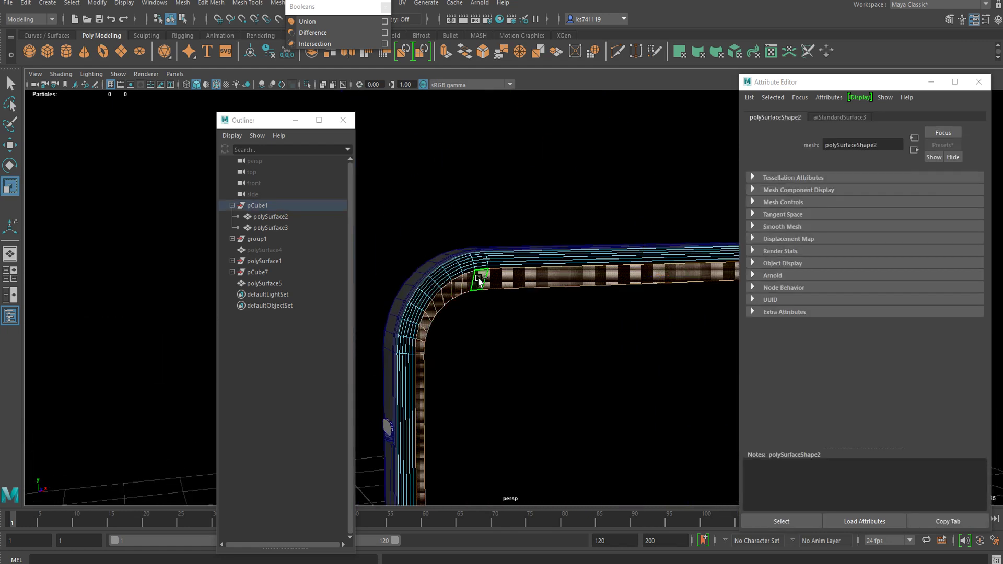
key(Delete)
Step: Extrude the edge loop around the front panel's opening inward with an offset of 0.05
right_drag(492, 251, 483, 215)
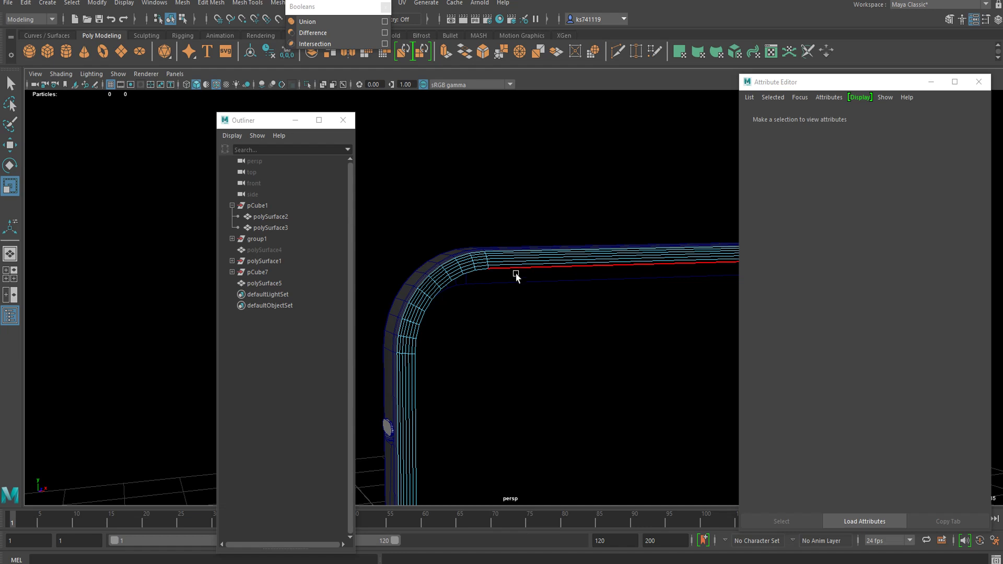
double_click(513, 268)
alt+middle_drag(581, 355, 493, 272)
scroll(493, 273, down, 3)
key(ctrl+e)
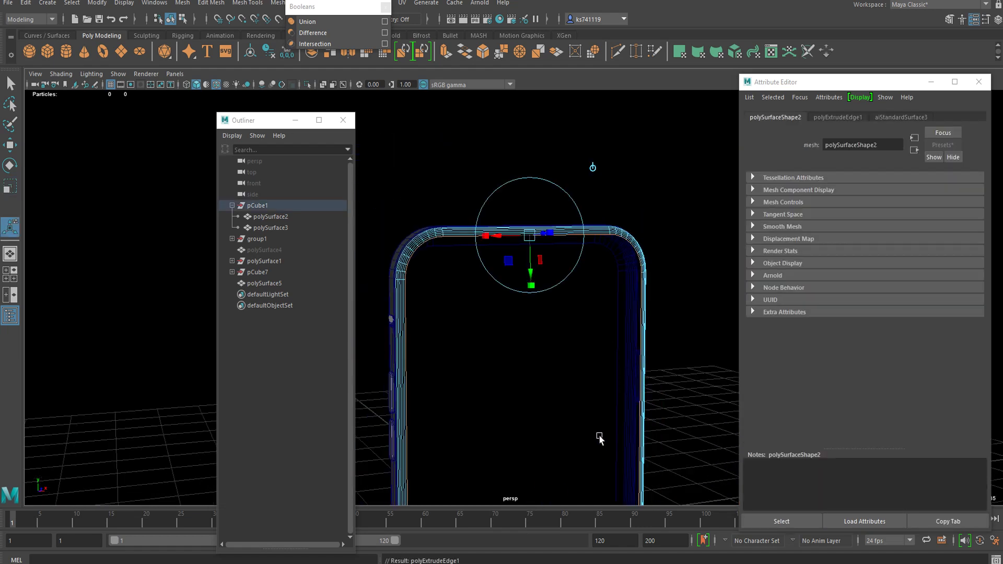
click(979, 82)
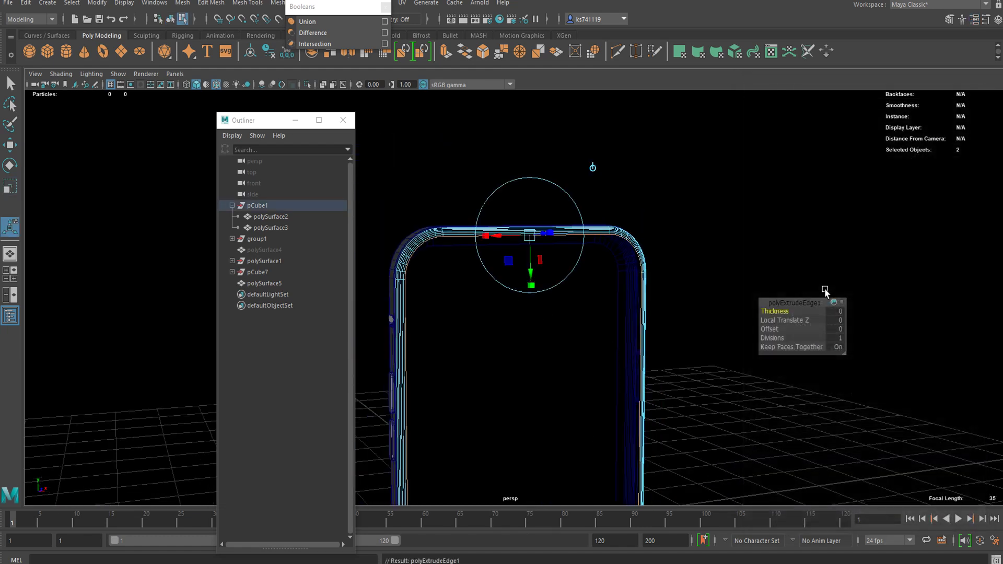
scroll(695, 325, up, 2)
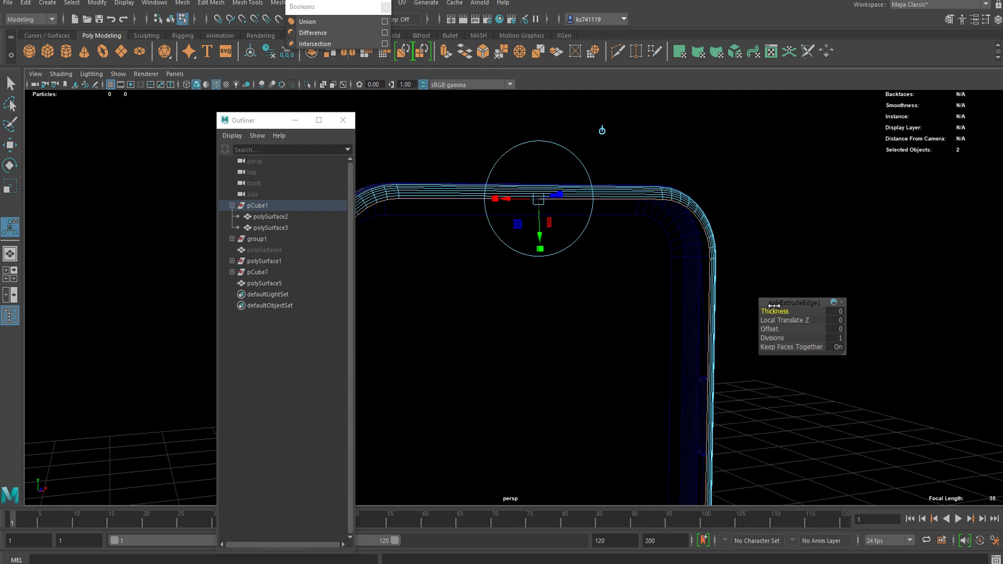
drag(769, 328, 775, 336)
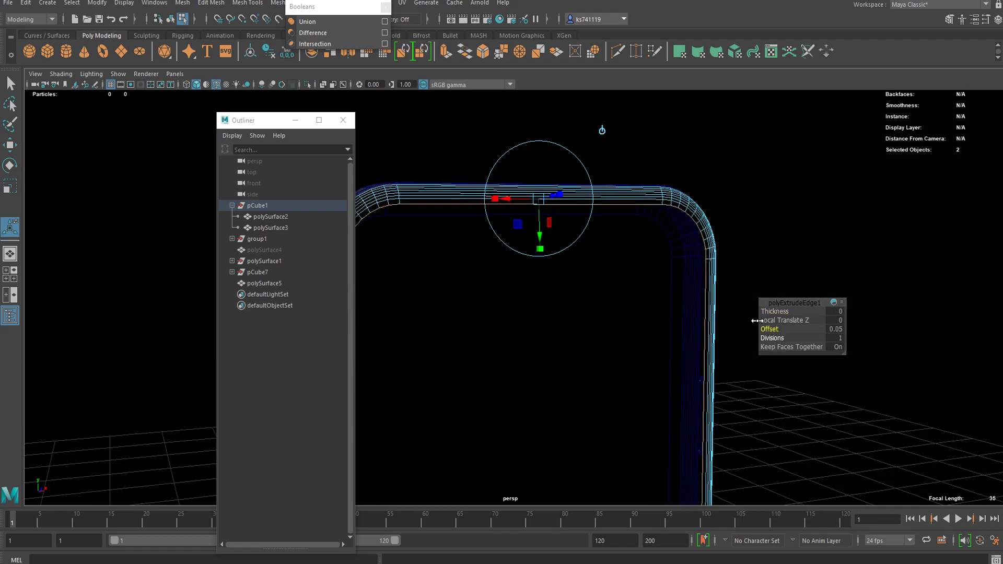
Step: Fill the hole inside the front panel's new border strip and return to object selection
key(q)
scroll(774, 334, down, 3)
click(183, 4)
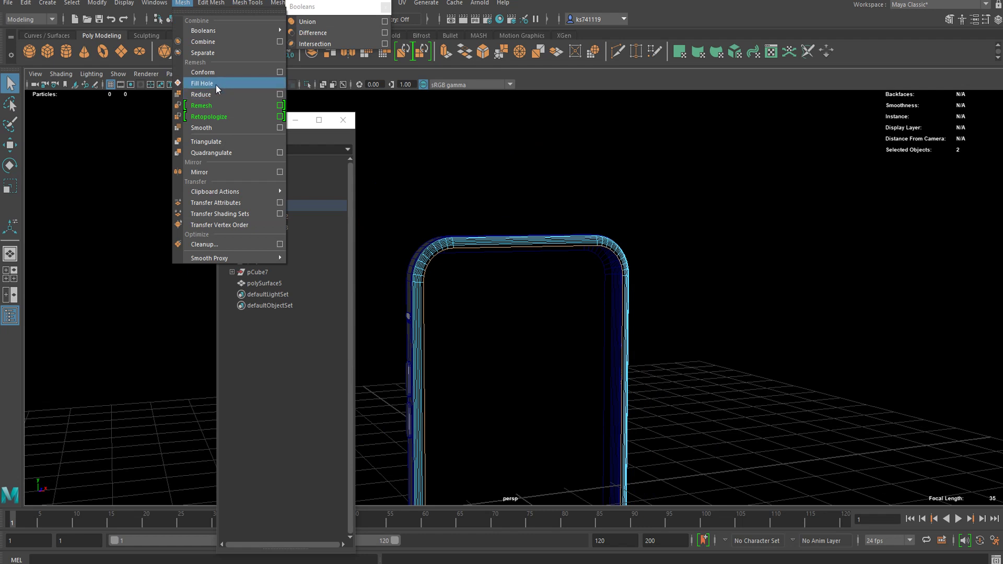
click(216, 84)
key(r)
scroll(516, 300, down, 5)
right_drag(516, 299, 629, 189)
click(629, 188)
Step: Select the phone's back panel and isolate it in the view
scroll(593, 405, up, 5)
alt+drag(593, 406, 565, 296)
scroll(635, 278, down, 5)
alt+drag(635, 278, 706, 291)
scroll(557, 253, up, 5)
click(558, 254)
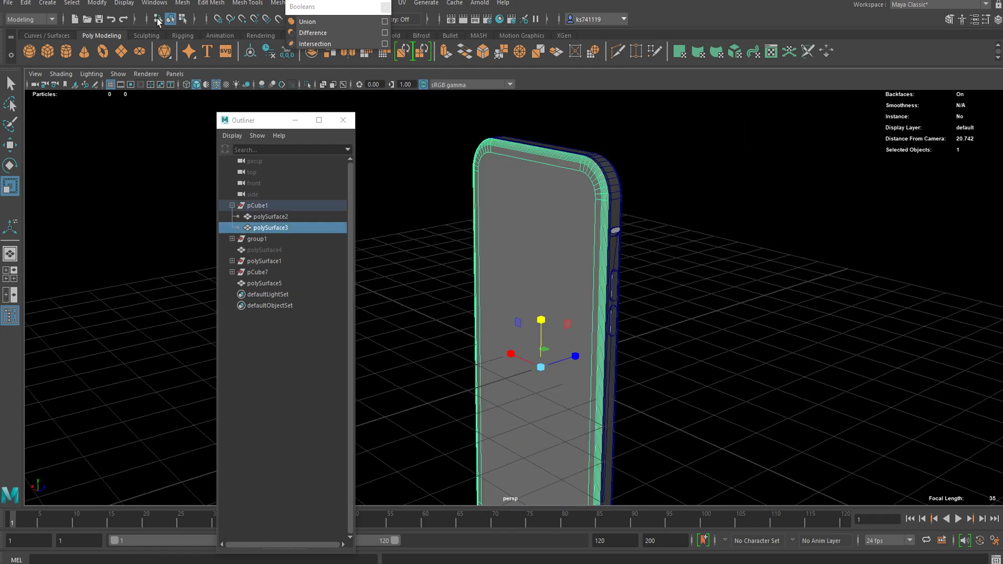
click(307, 87)
Step: Fill the open inner side of the back panel using its border edges
alt+drag(397, 157, 663, 183)
right_drag(663, 183, 663, 154)
click(627, 224)
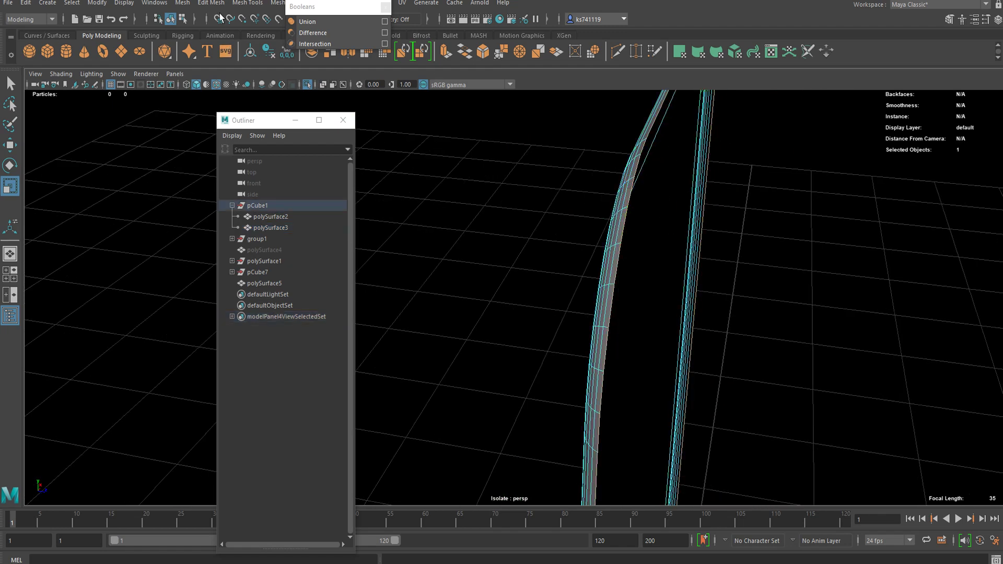
click(211, 3)
mouse_move(182, 2)
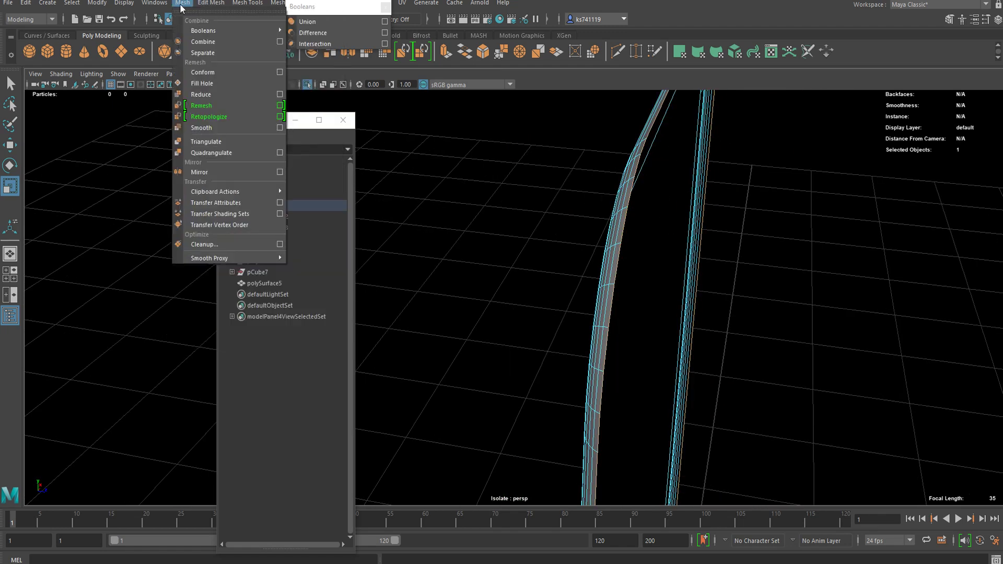
click(215, 84)
Step: Return the back panel to object mode and separate its mesh into individual pieces
right_drag(655, 174, 665, 201)
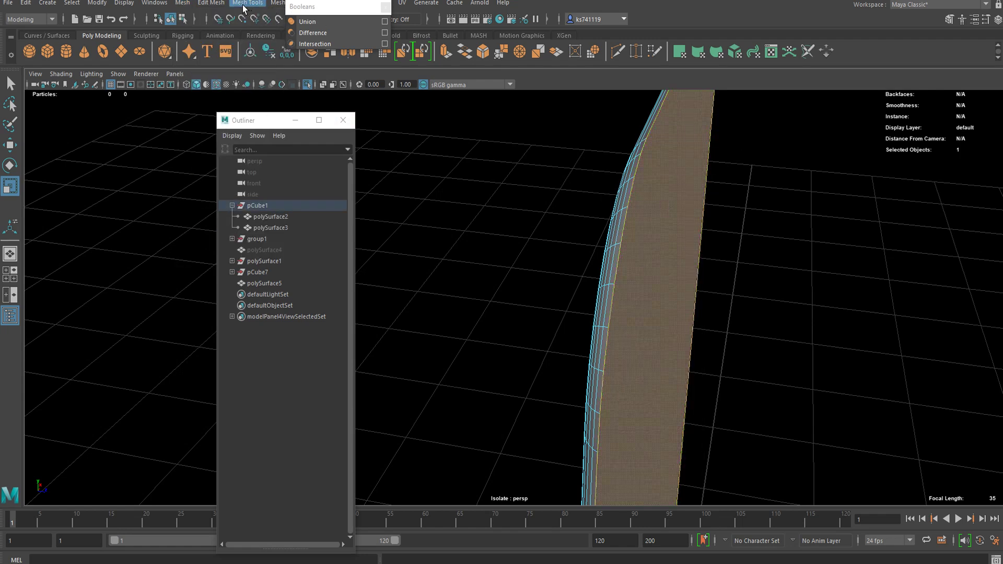
click(246, 2)
right_click(647, 196)
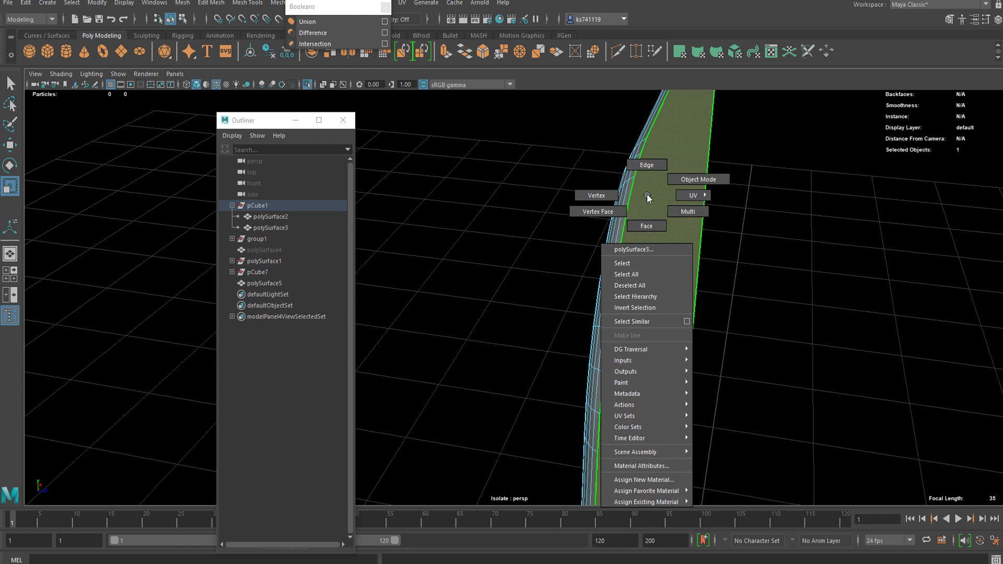
click(612, 207)
click(697, 215)
right_drag(711, 216, 727, 220)
right_drag(747, 148, 701, 165)
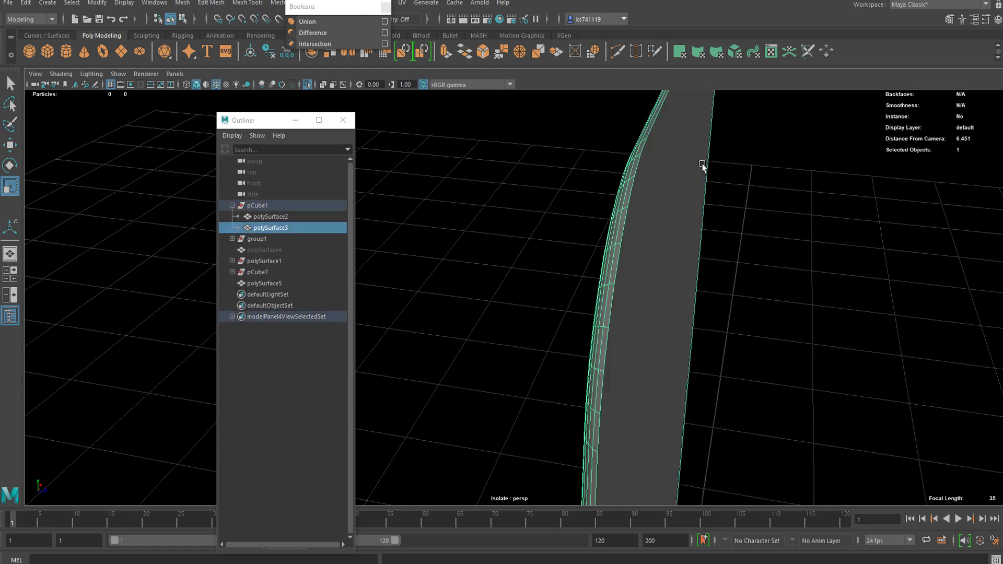
click(186, 3)
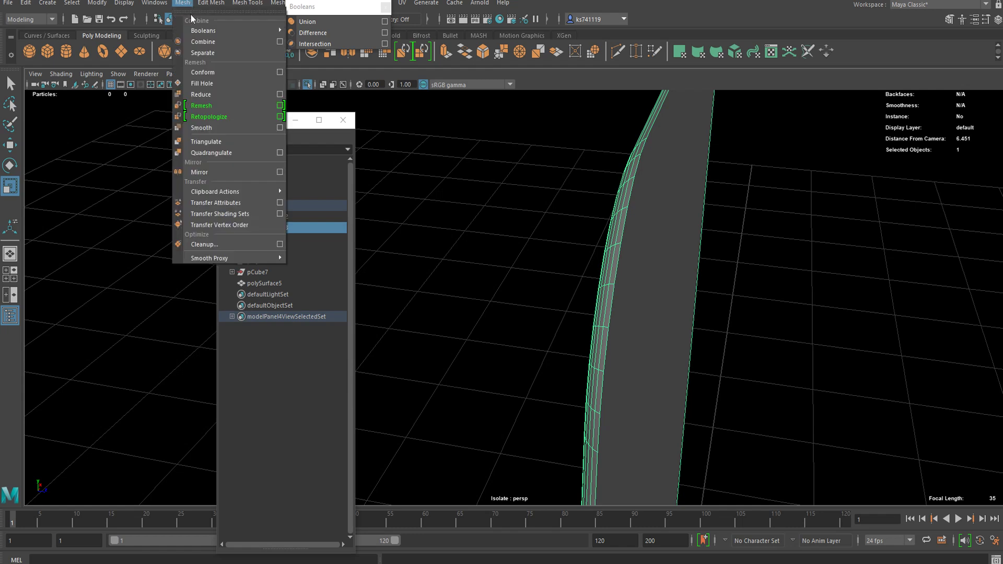
click(221, 55)
Step: Reverse the normals of the large flat piece separated from the back panel
click(684, 225)
alt+drag(684, 225, 785, 304)
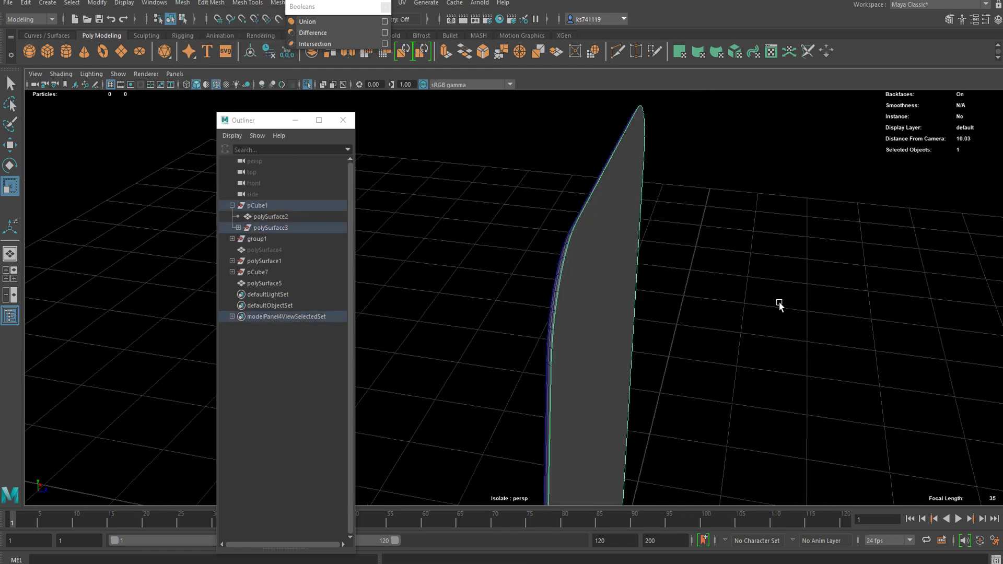
alt+drag(622, 276, 570, 215)
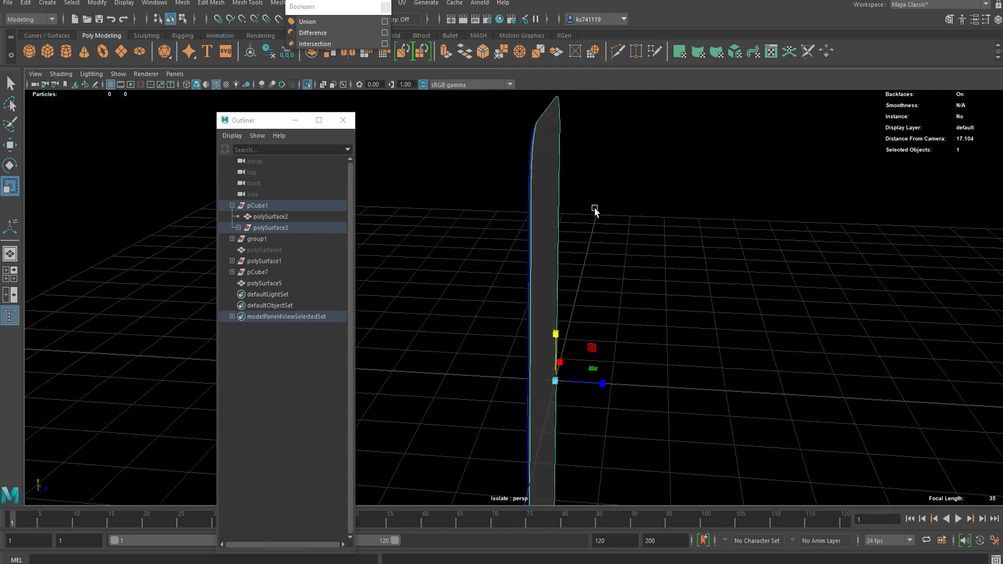
alt+drag(430, 194, 403, 164)
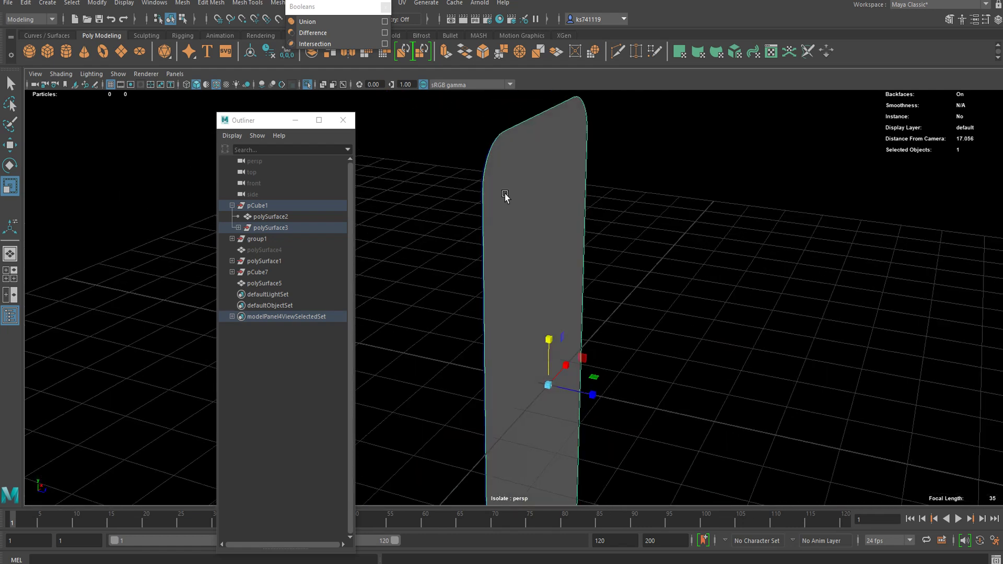
alt+drag(506, 197, 578, 220)
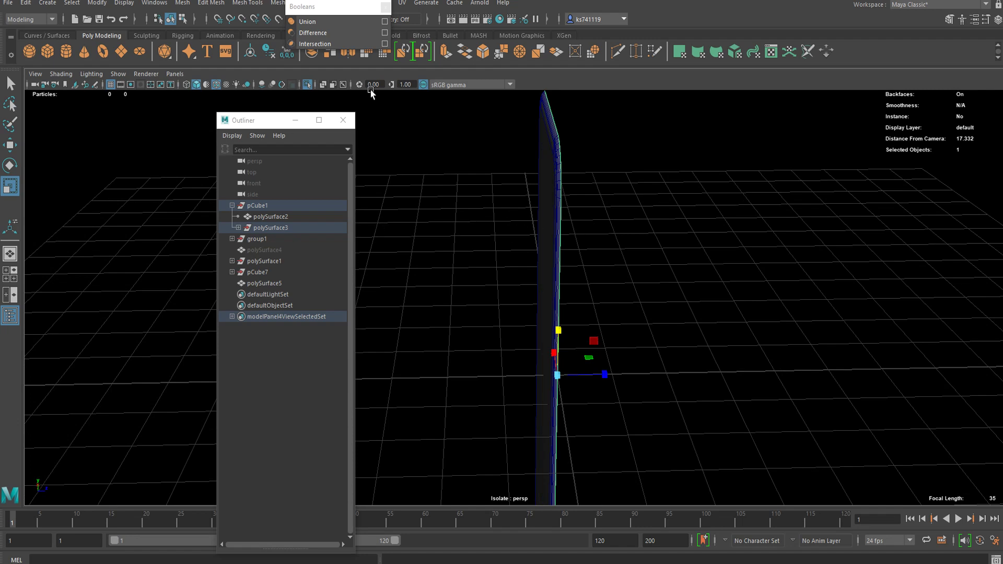
drag(314, 11, 242, 37)
click(288, 3)
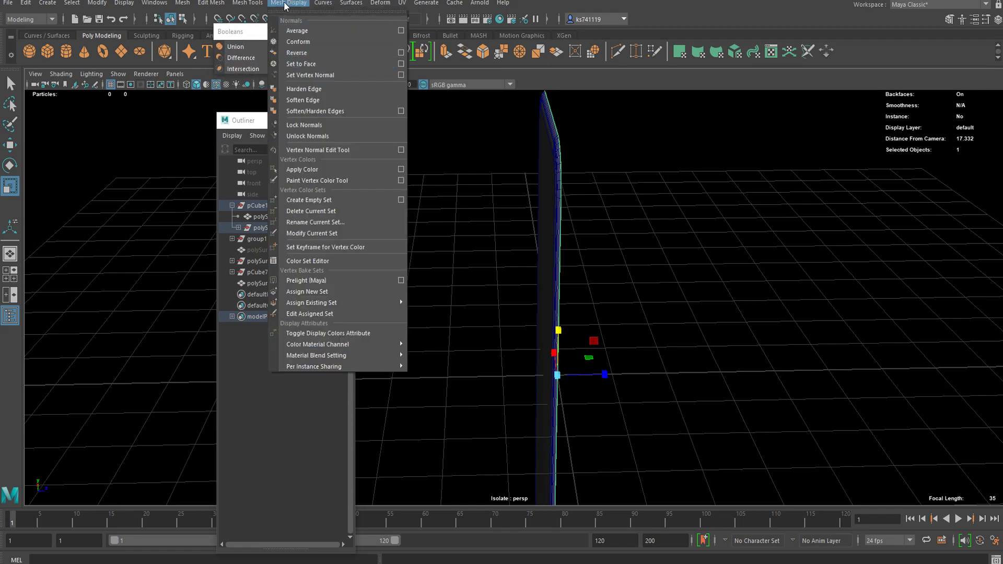
click(310, 53)
click(683, 228)
alt+drag(683, 228, 648, 279)
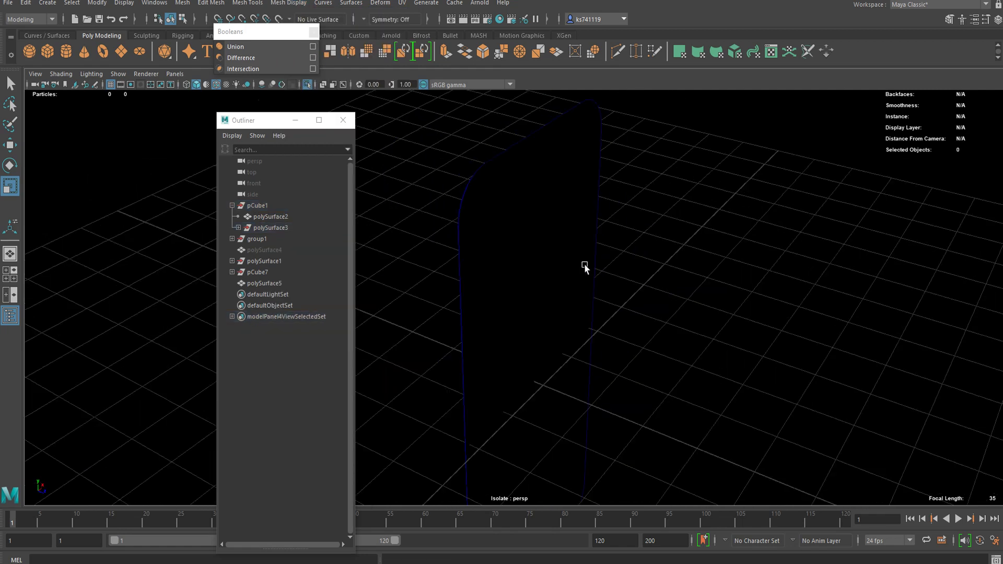
Step: Inspect the separated back pieces, turn off isolation, and review the whole phone from several angles
click(550, 221)
scroll(555, 221, up, 3)
mouse_move(539, 231)
alt+mouse_down()
mouse_move(589, 226)
mouse_move(501, 260)
mouse_move(713, 268)
mouse_move(591, 217)
alt+mouse_up()
click(582, 214)
click(582, 215)
click(572, 190)
click(776, 221)
alt+drag(777, 221, 282, 94)
click(307, 84)
alt+drag(441, 193, 598, 273)
drag(554, 240, 482, 220)
click(667, 217)
alt+drag(667, 217, 539, 215)
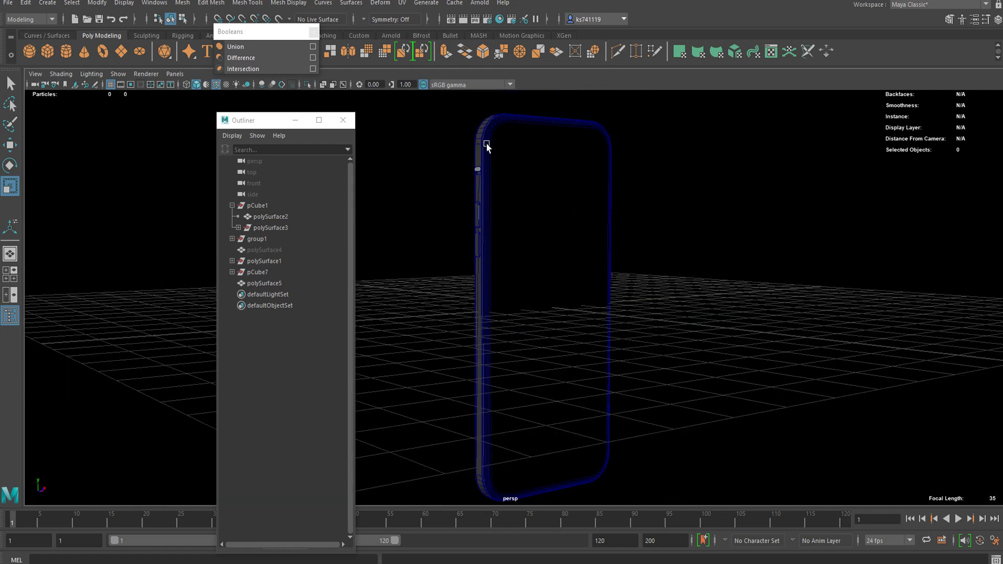
Step: Hide the viewport grid and close the Outliner to get a clear view of the phone
click(110, 84)
alt+drag(569, 246, 578, 231)
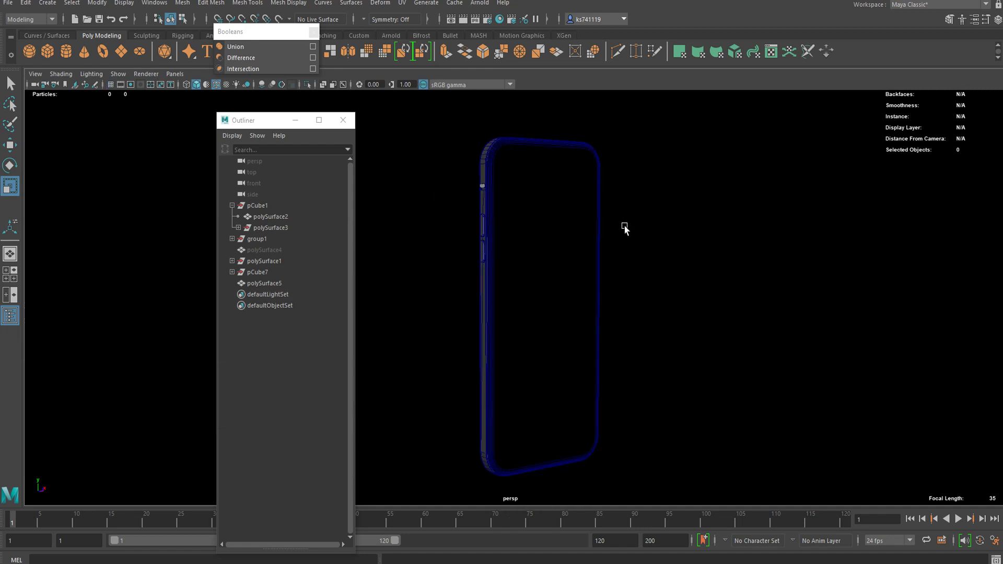
click(343, 120)
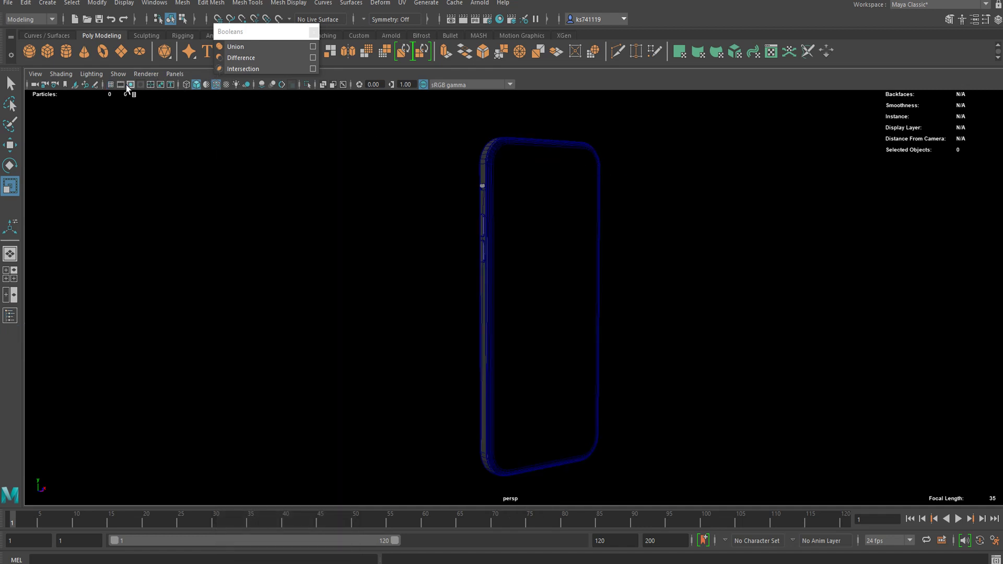
Step: Hide the shaded wireframe, close the Booleans window, and enable all lights, shadows, ambient occlusion and anti-aliasing in the viewport
click(216, 84)
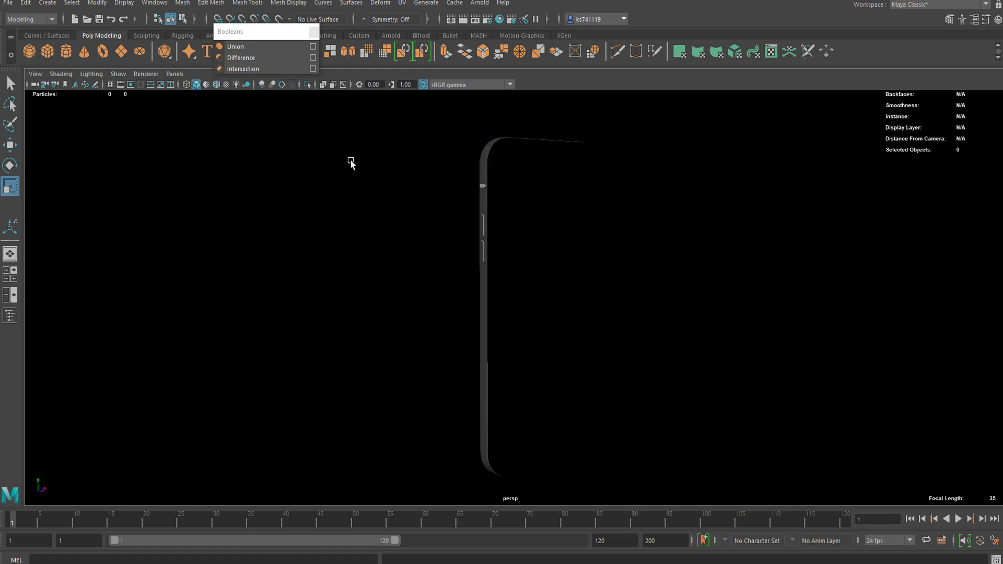
click(312, 33)
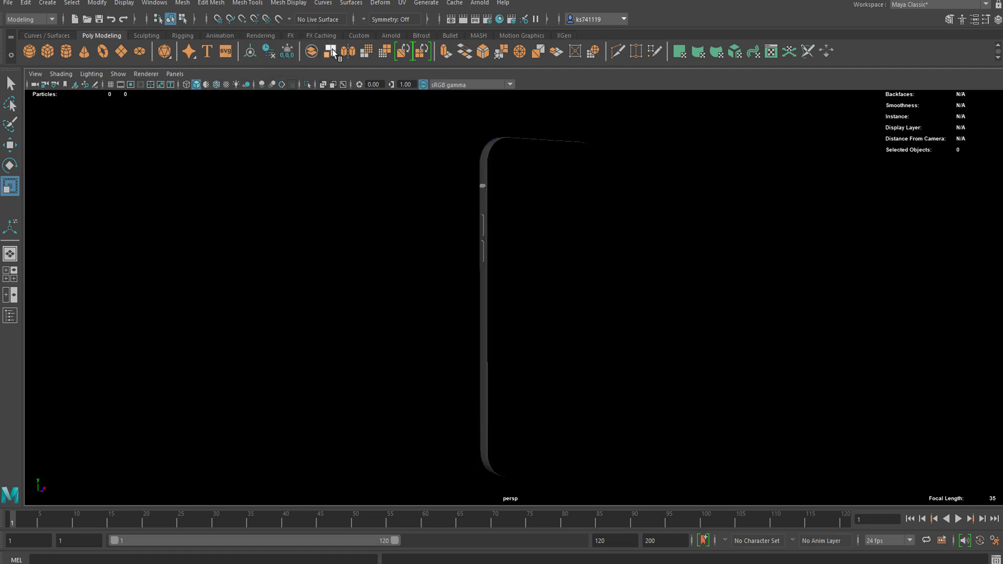
click(235, 84)
click(246, 84)
click(282, 85)
click(262, 84)
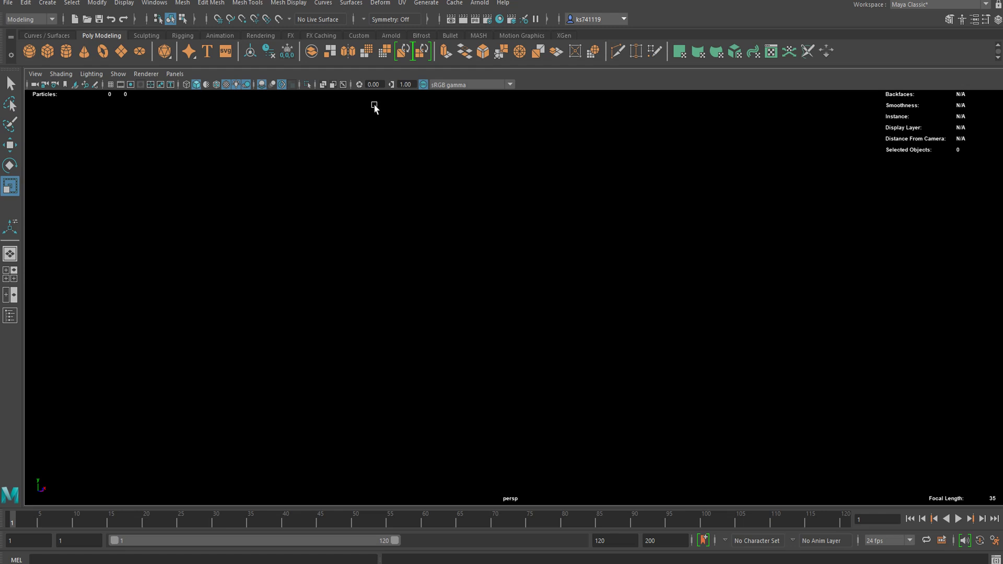
Step: Add an Arnold Skydome Light to the scene and open its attributes beside the phone
click(490, 4)
mouse_move(507, 60)
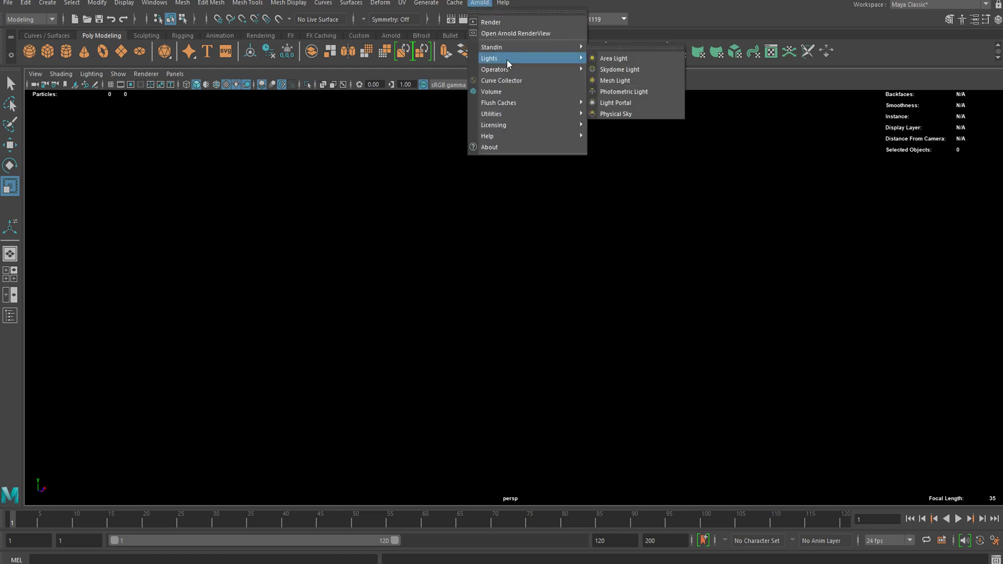
click(630, 70)
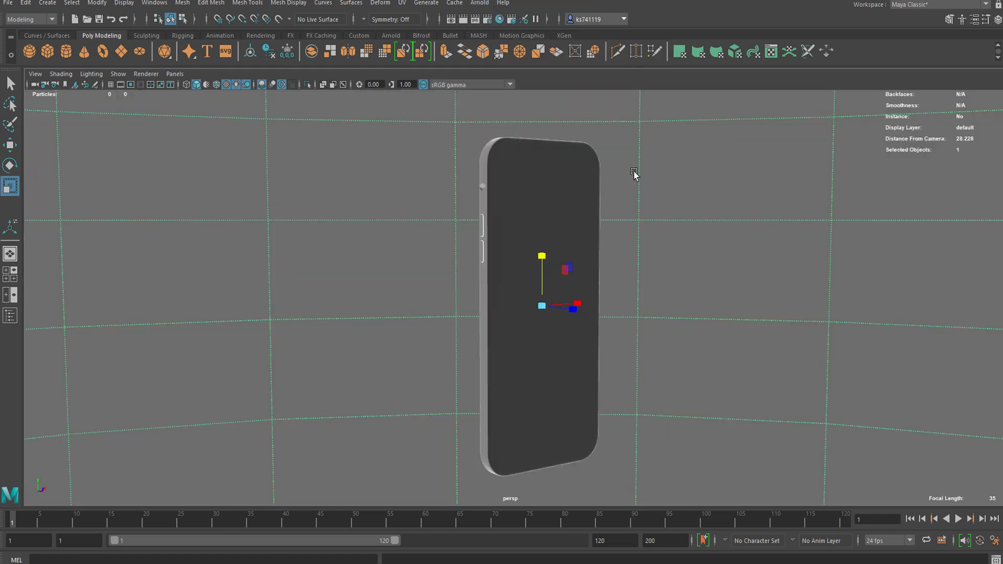
click(977, 21)
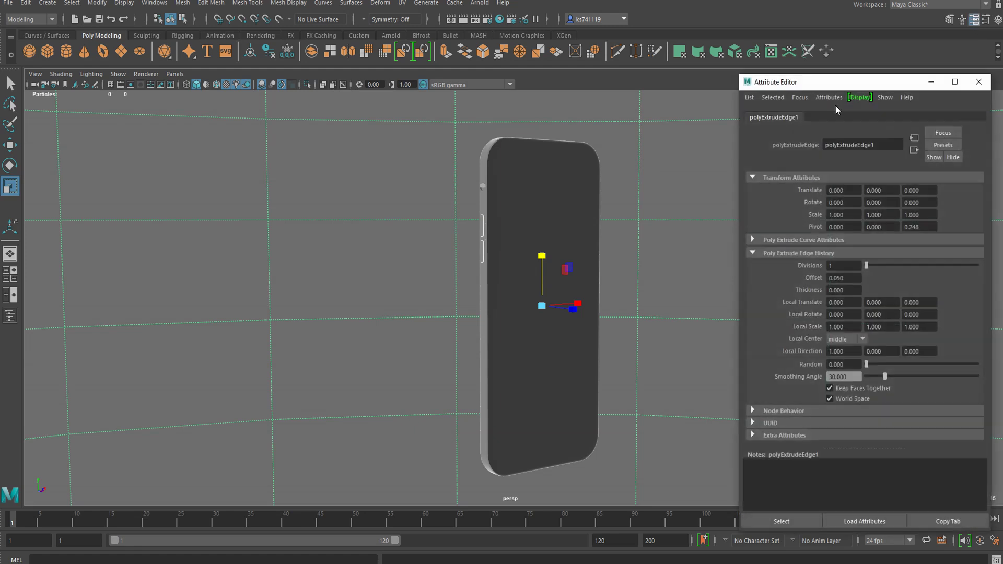
drag(819, 85, 749, 65)
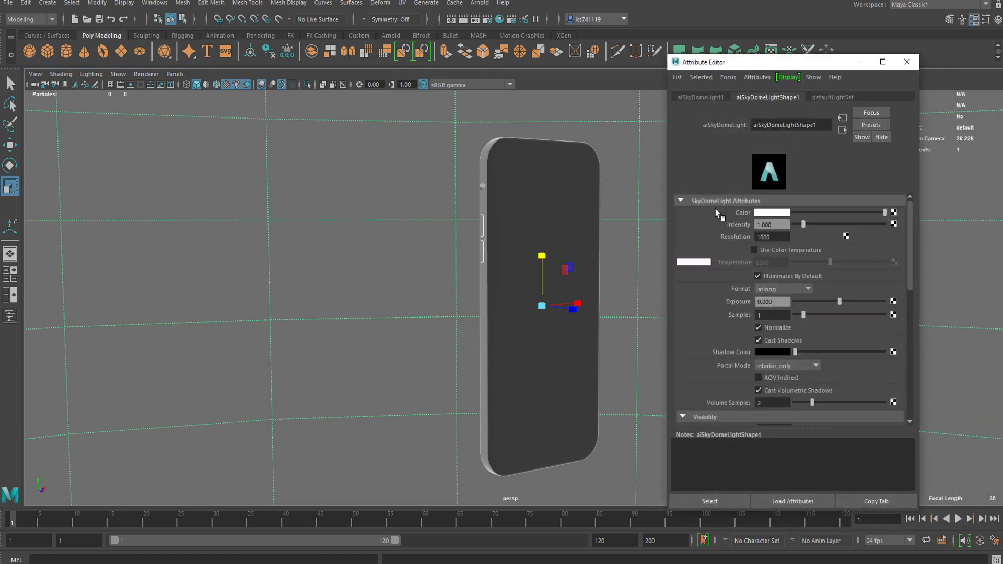
Step: Connect a 2D Ramp texture to the skydome light's color
click(893, 214)
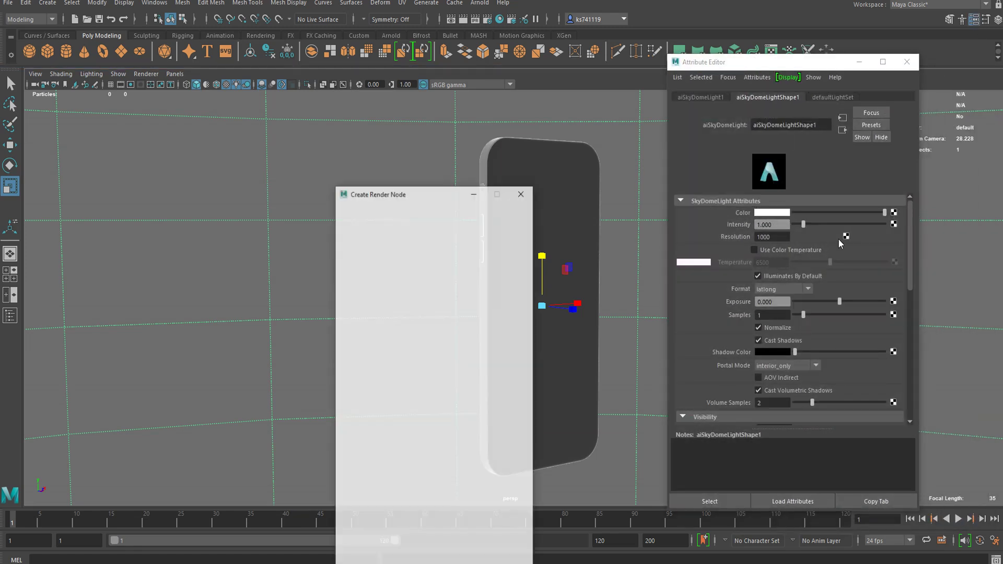
drag(420, 202, 727, 97)
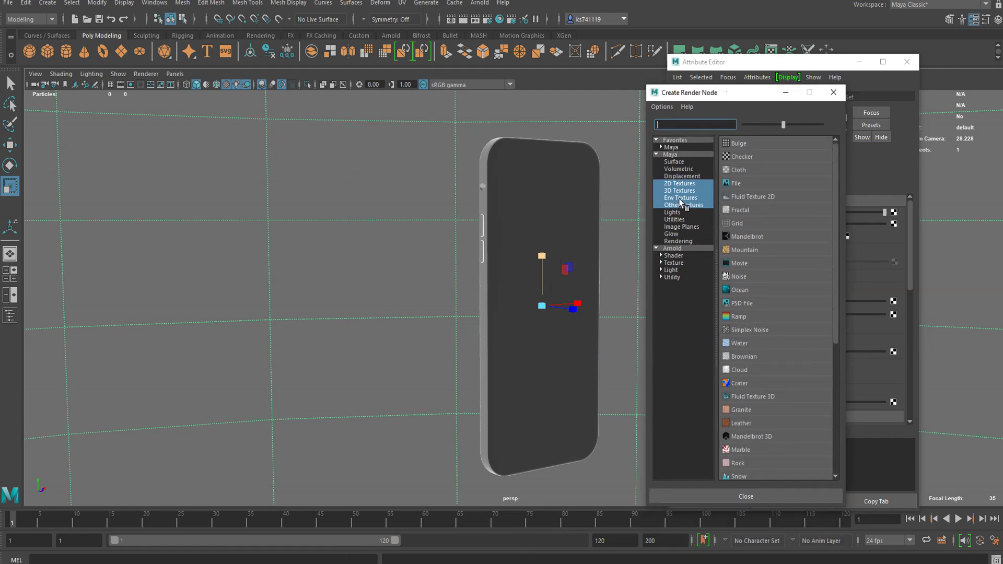
click(682, 184)
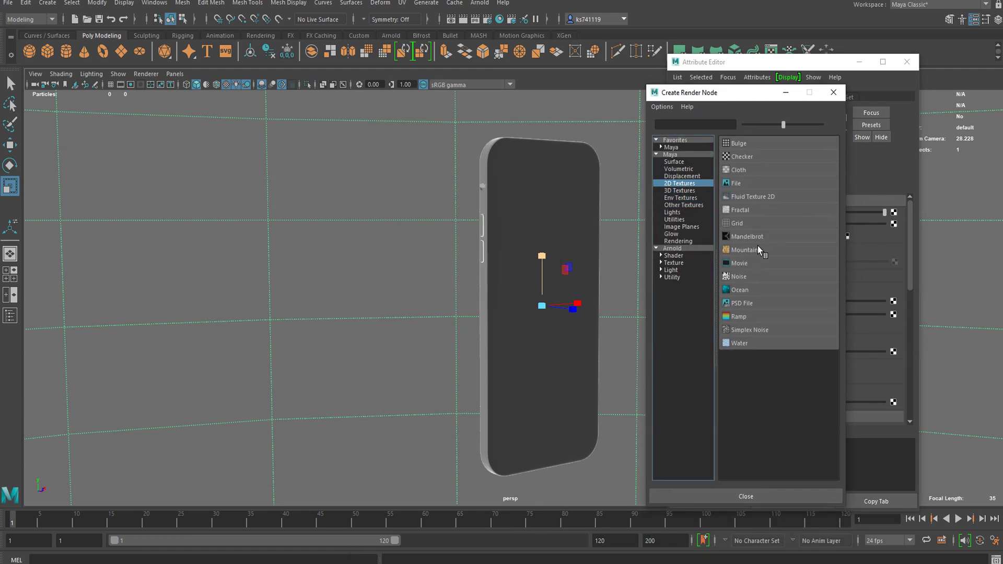
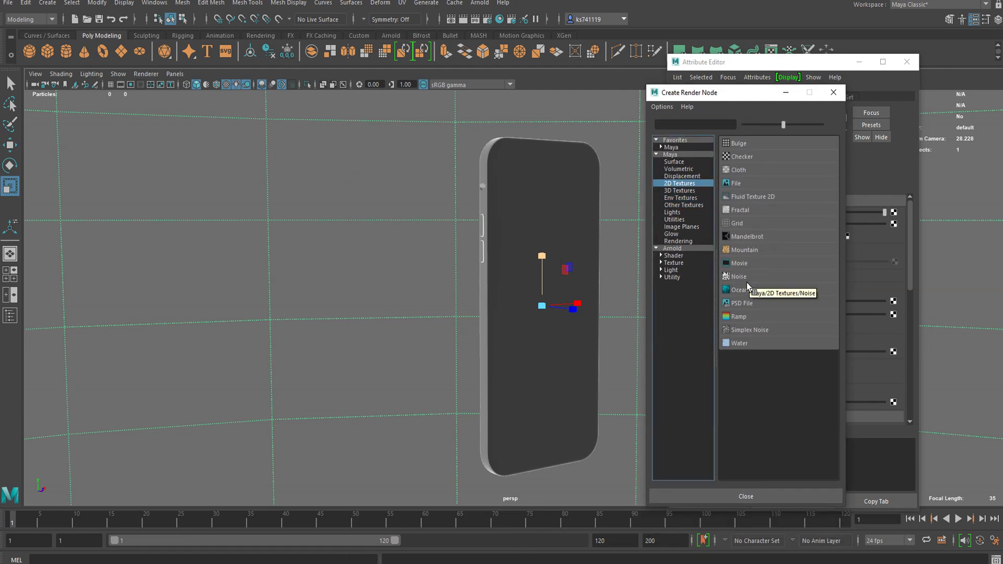
click(739, 317)
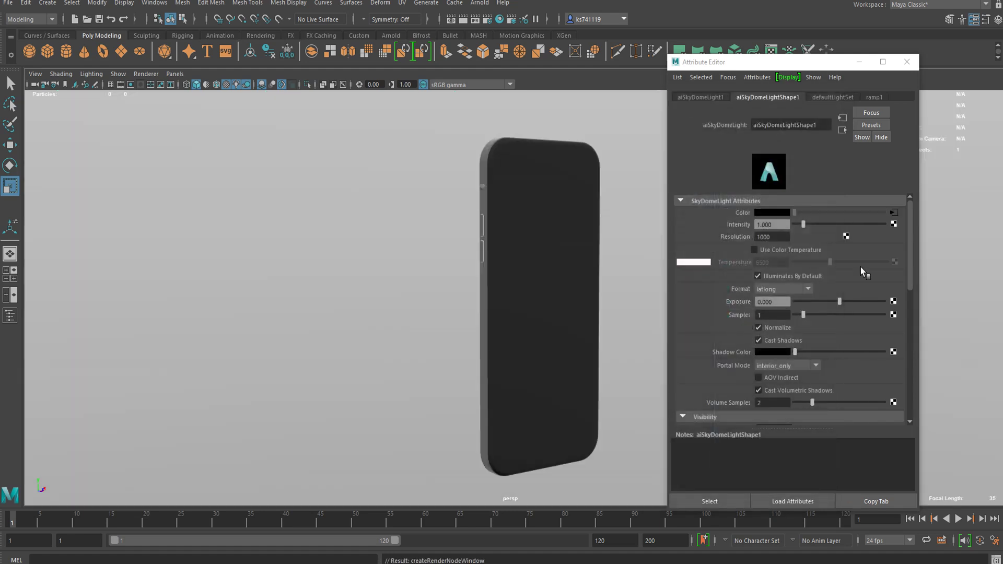
Step: Move the ramp's black color stop to position 0.477 and set the ramp type to Diagonal Ramp
drag(688, 247, 776, 247)
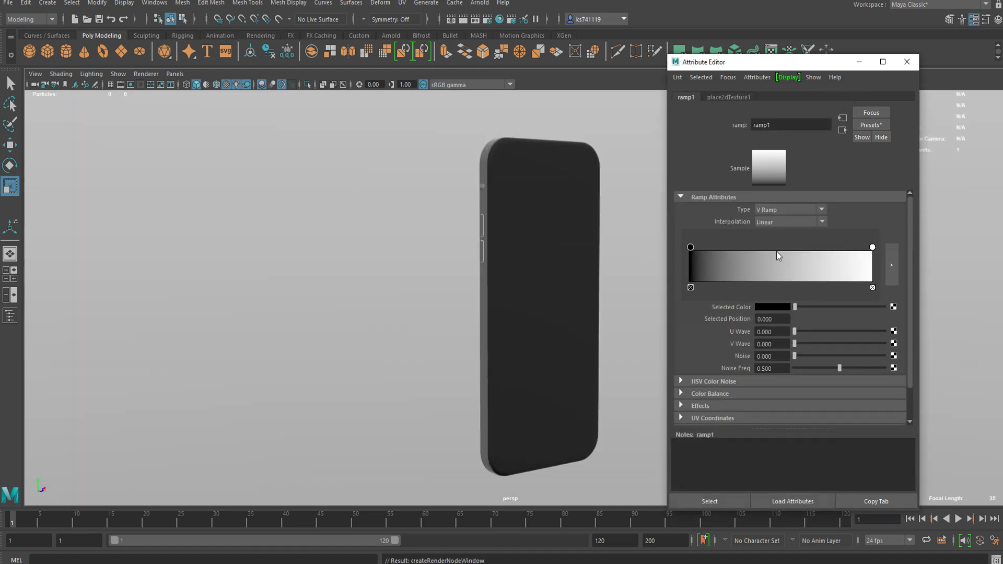
click(788, 210)
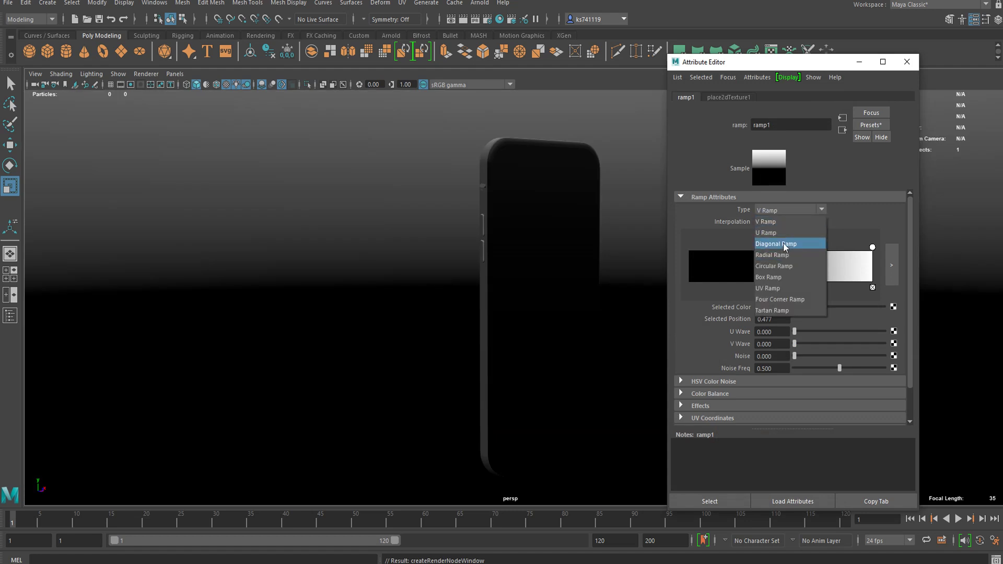
click(784, 245)
Step: Set the ramp's noise to about 0.229 and its noise frequency to about 0.212
scroll(813, 292, down, 3)
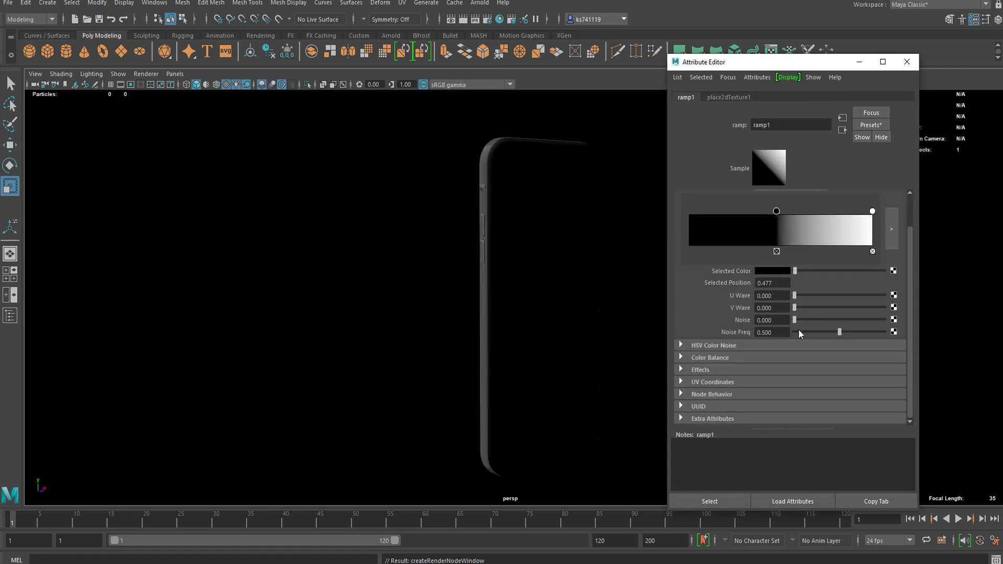
mouse_move(806, 320)
mouse_down()
mouse_move(801, 334)
mouse_move(812, 331)
mouse_up()
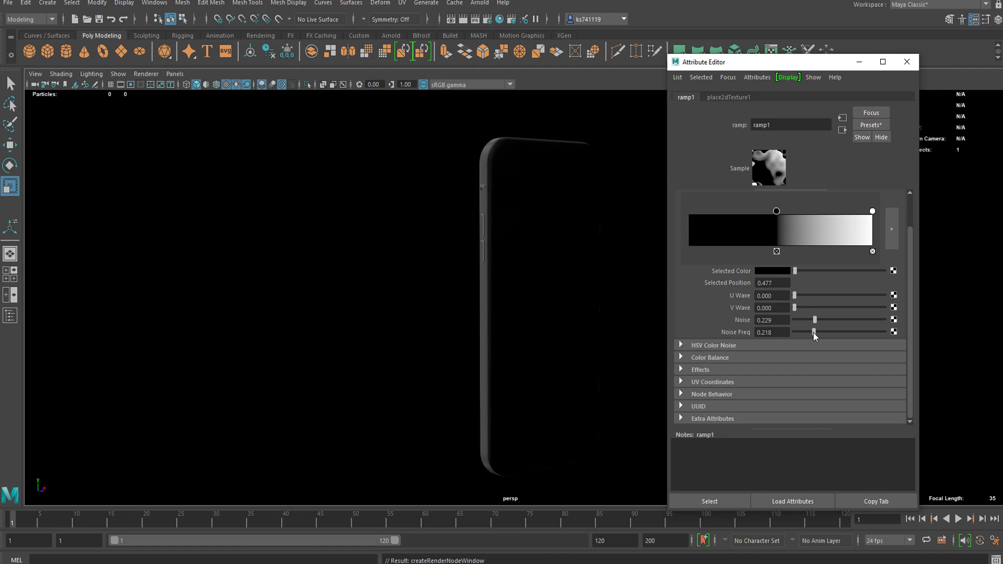
scroll(786, 287, up, 2)
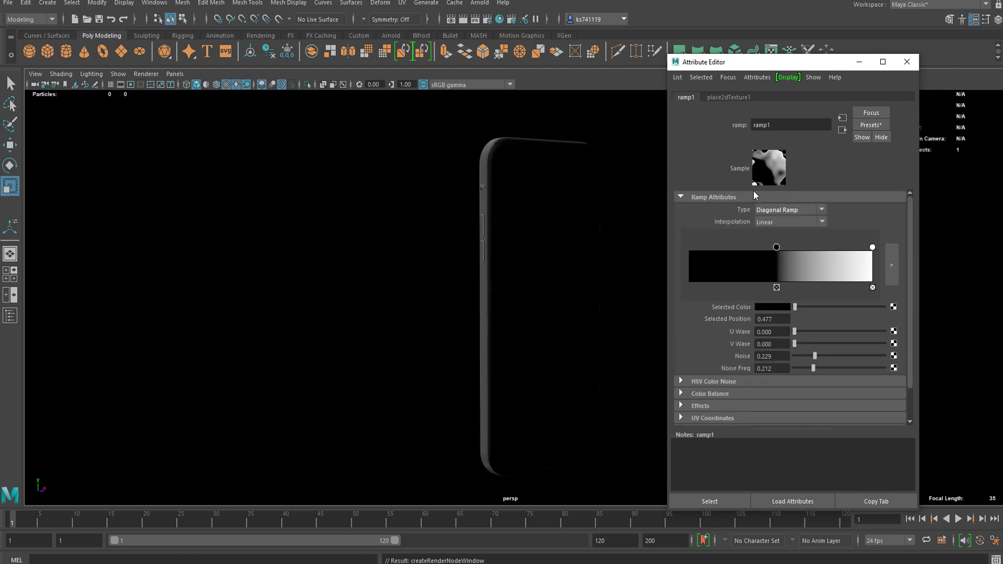
Step: Change the ramp type to Circular Ramp and raise its noise to about 0.629
click(783, 210)
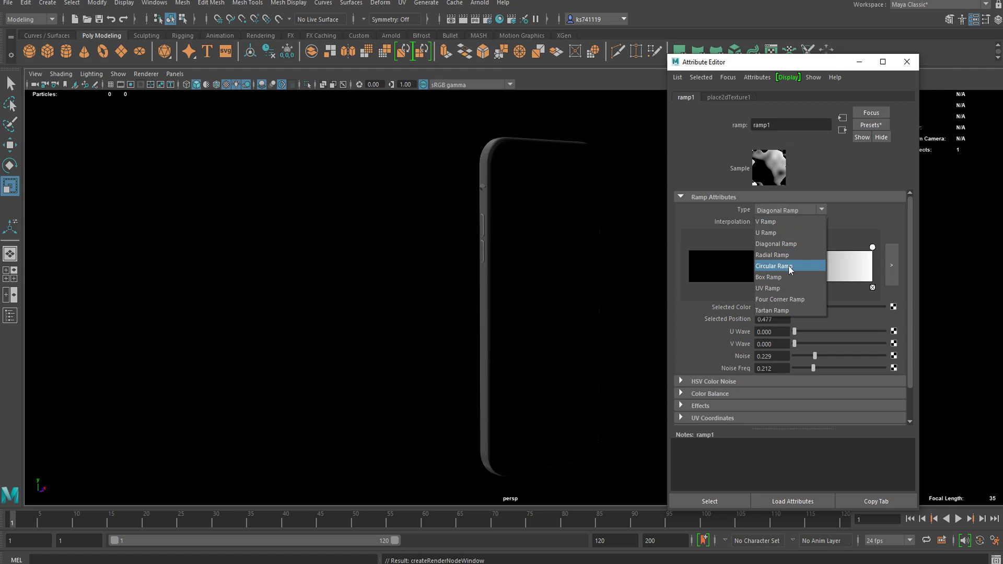
click(792, 267)
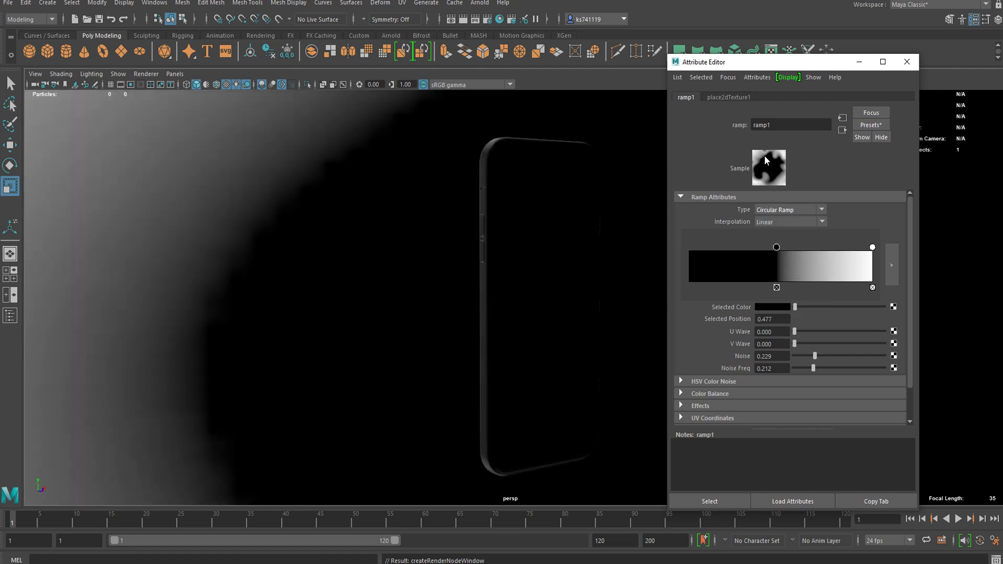
drag(796, 359, 851, 356)
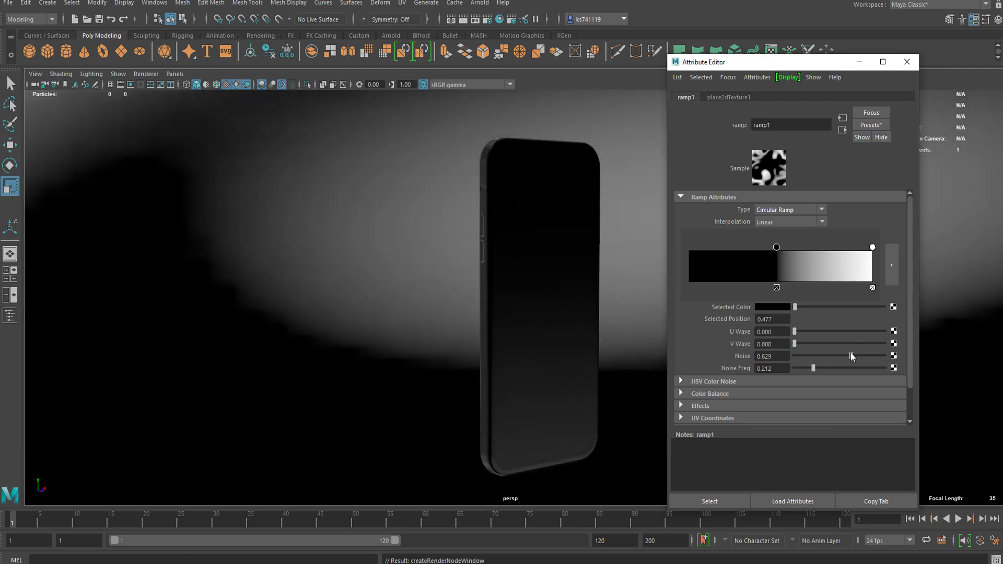
Step: Set the skydome light's camera visibility to 0
click(636, 218)
scroll(814, 261, down, 10)
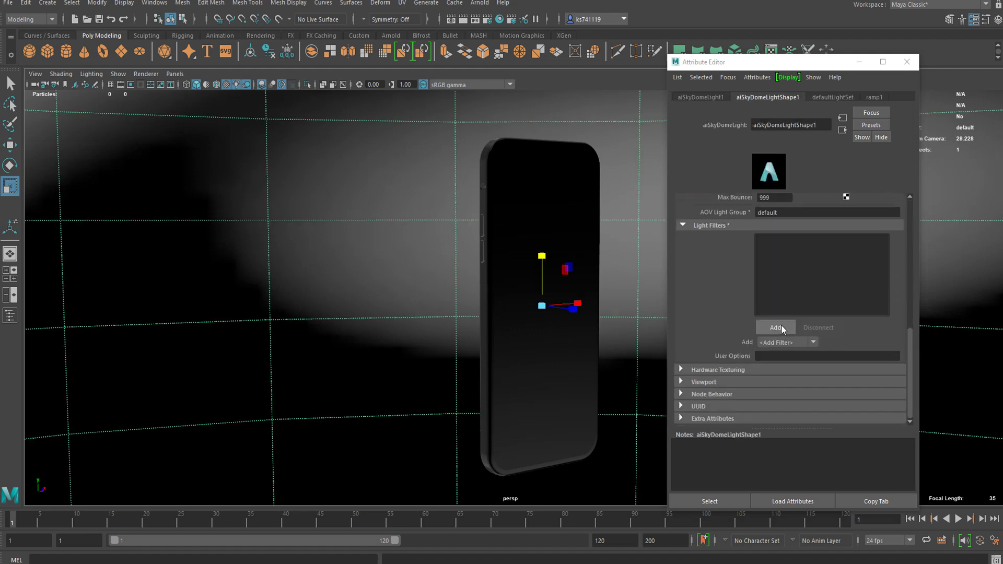
scroll(782, 321, up, 5)
drag(780, 240, 753, 241)
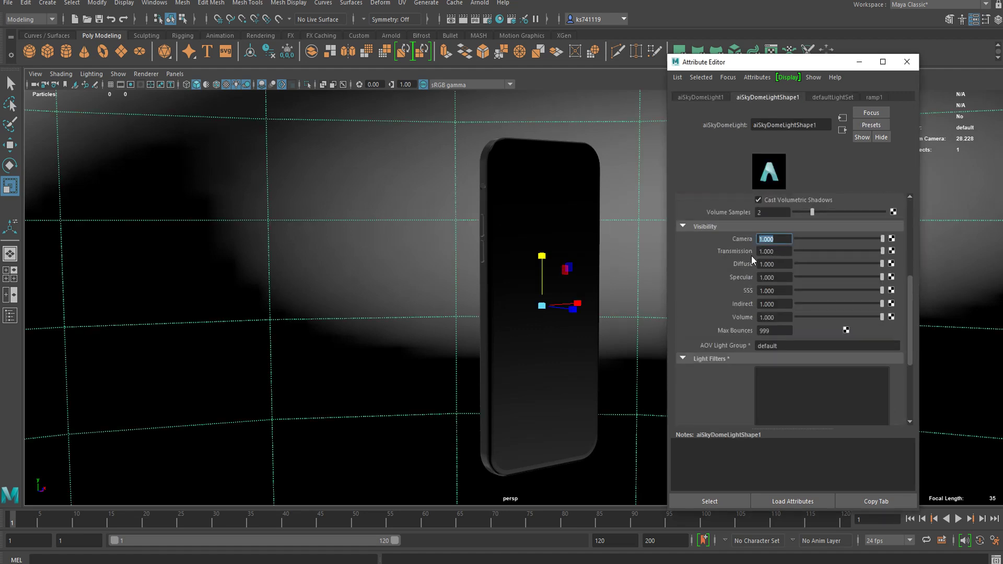
text(0)
key(Return)
Step: Set the skydome light's viewport sky radius to 0
scroll(709, 355, down, 5)
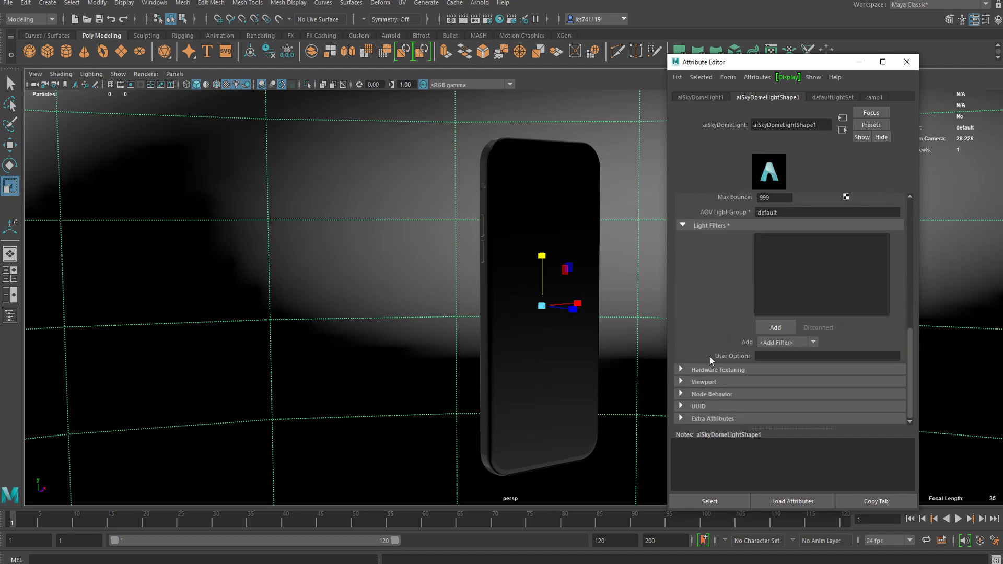
click(701, 383)
double_click(768, 369)
text(0)
key(Return)
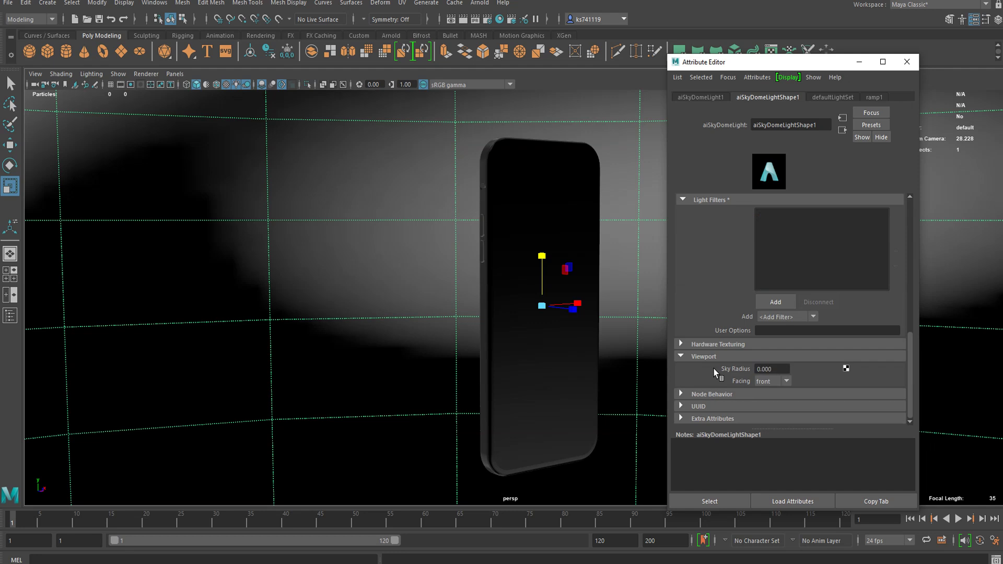
Step: Review the skydome's visibility settings, deselect the light, and examine how the phone is lit from other angles
scroll(437, 294, up, 1)
scroll(437, 294, down, 3)
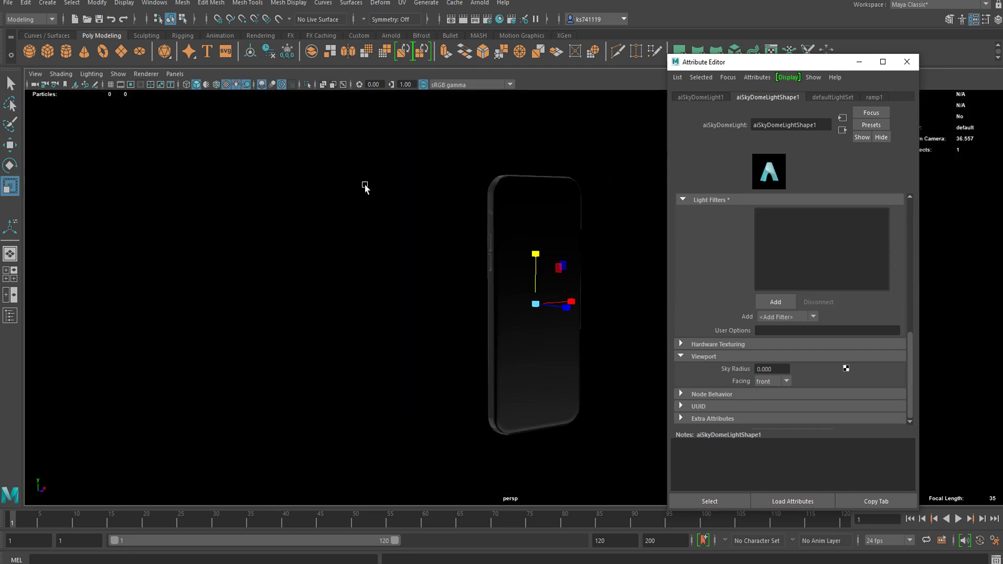
scroll(412, 212, up, 3)
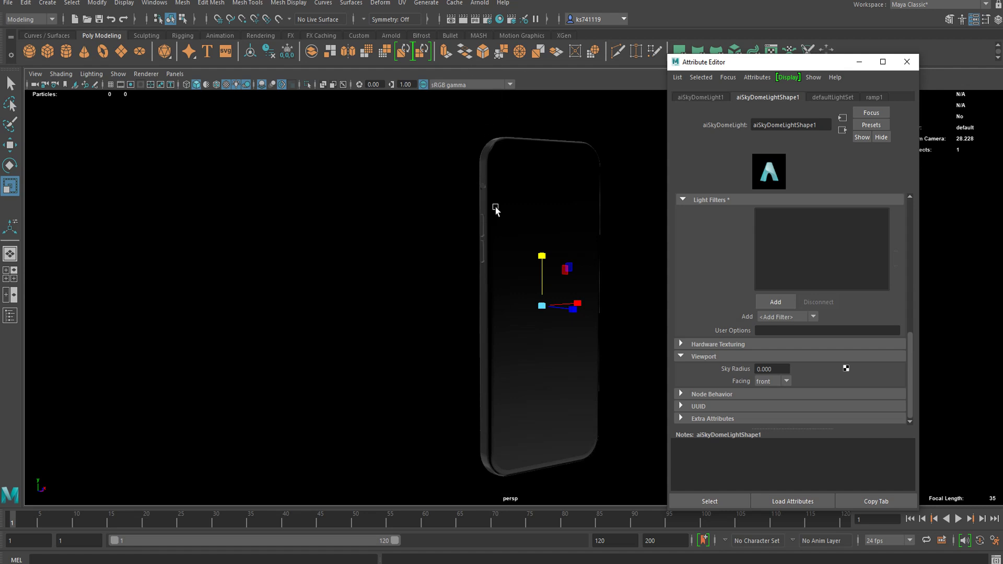
scroll(491, 177, up, 3)
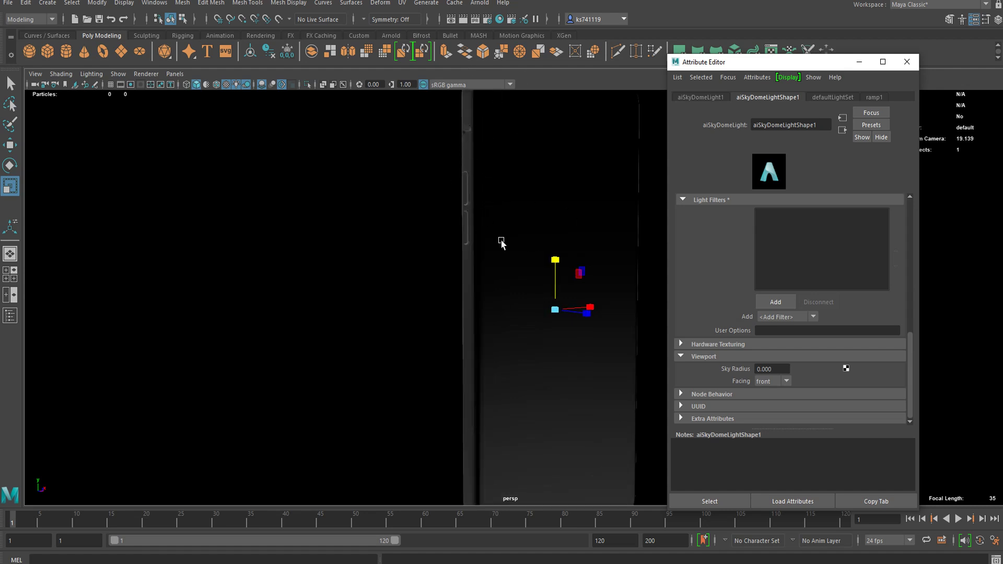
scroll(749, 261, up, 3)
click(782, 258)
key(Tab)
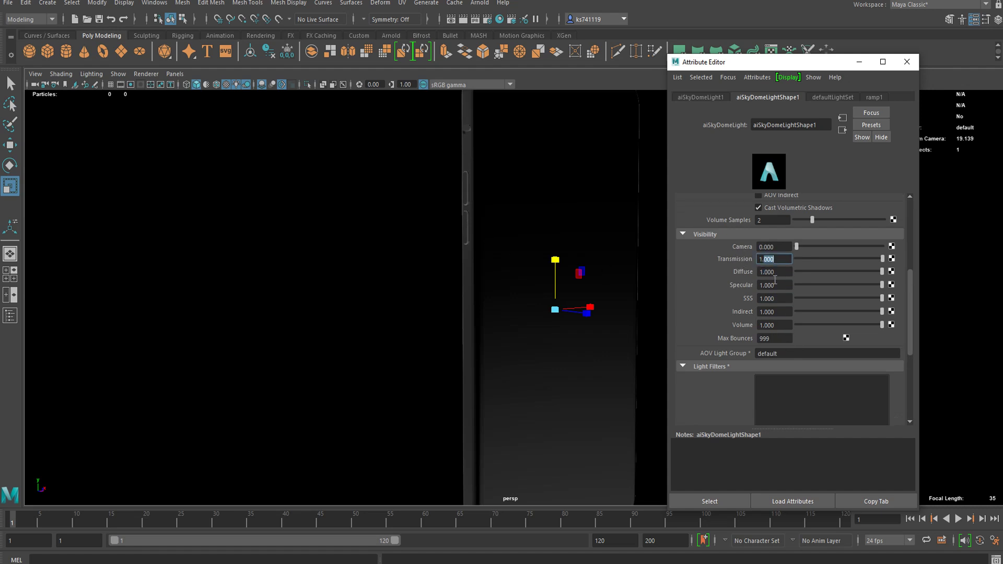
click(360, 276)
alt+drag(361, 276, 510, 237)
scroll(430, 242, up, 4)
scroll(560, 296, down, 4)
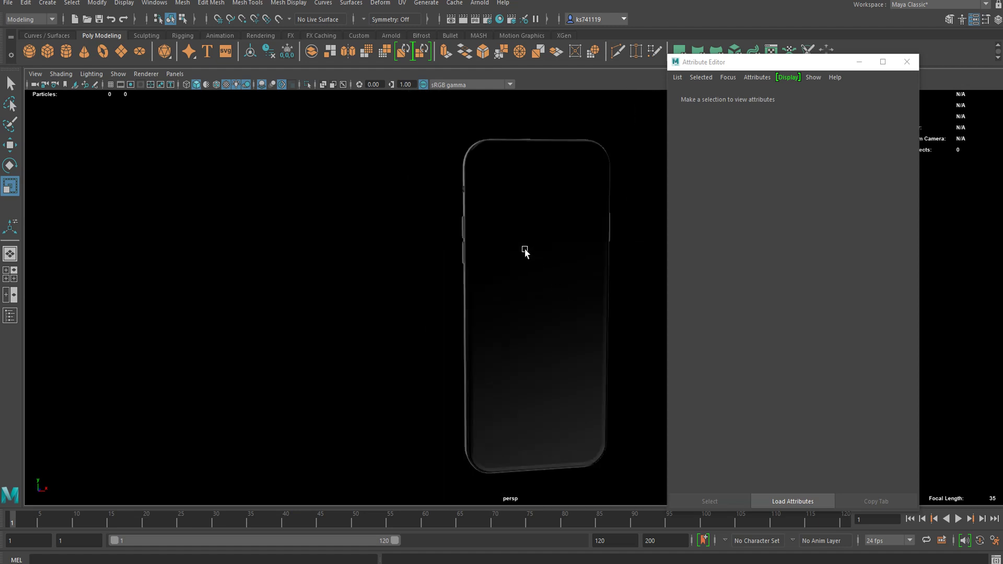
Step: Select the thin border around the phone's front panel and set its Arnold material's specular roughness to 0
click(525, 250)
click(589, 143)
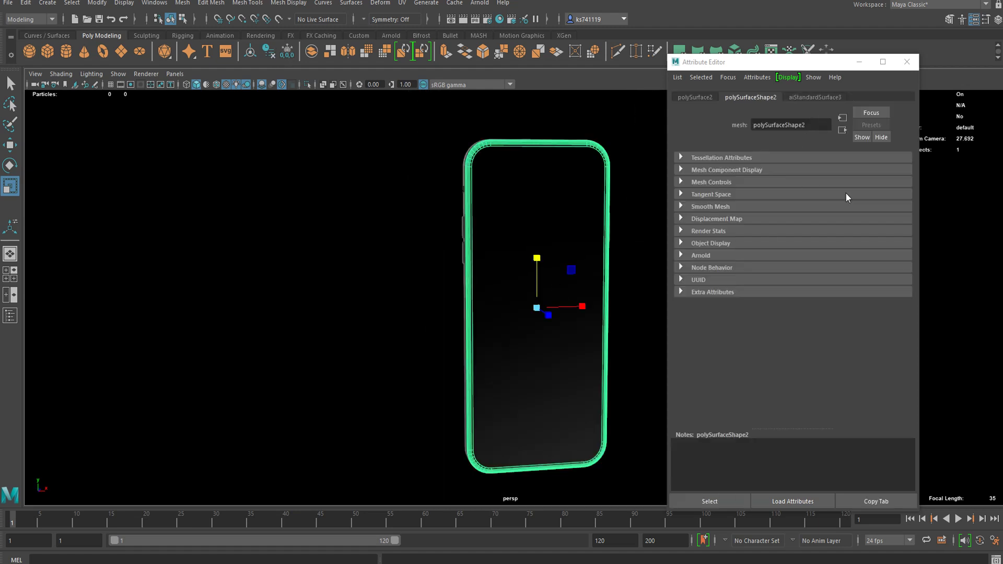
click(805, 99)
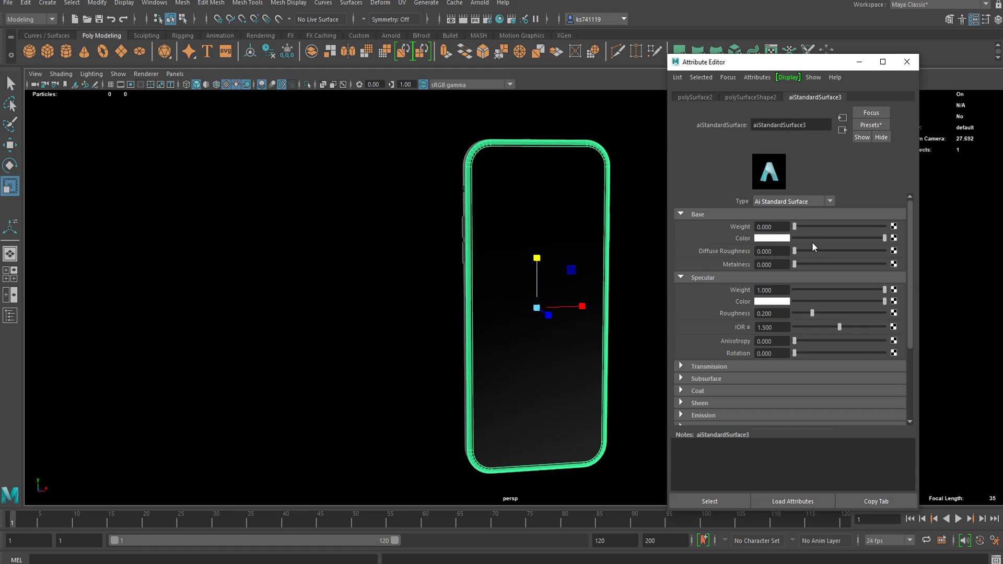
scroll(582, 235, up, 3)
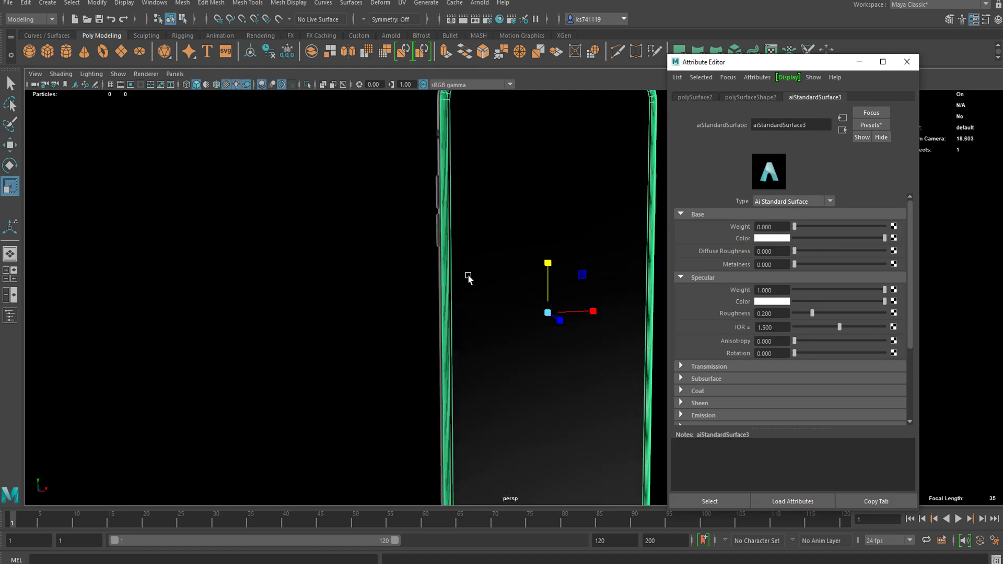
alt+drag(488, 278, 485, 279)
scroll(497, 260, down, 2)
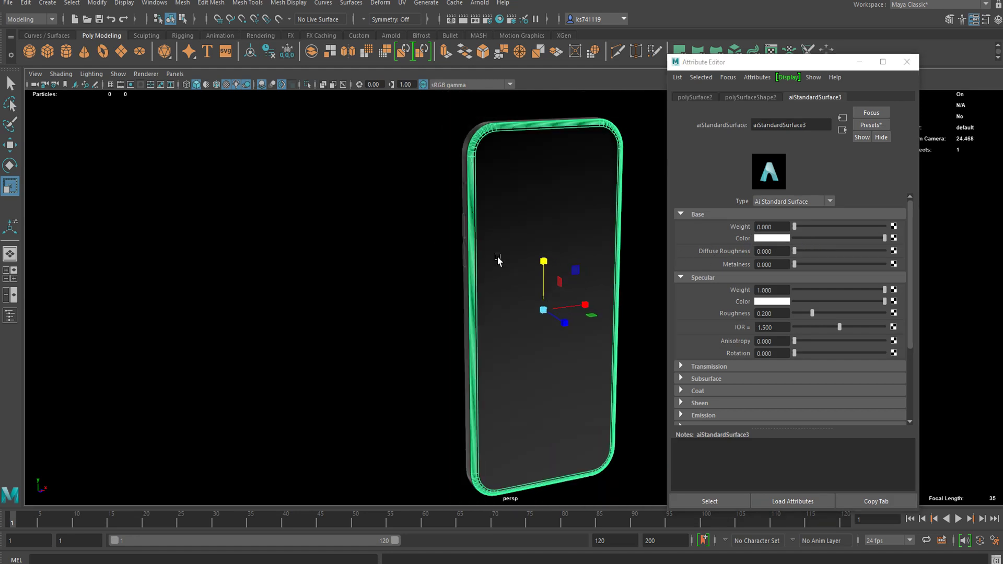
click(781, 229)
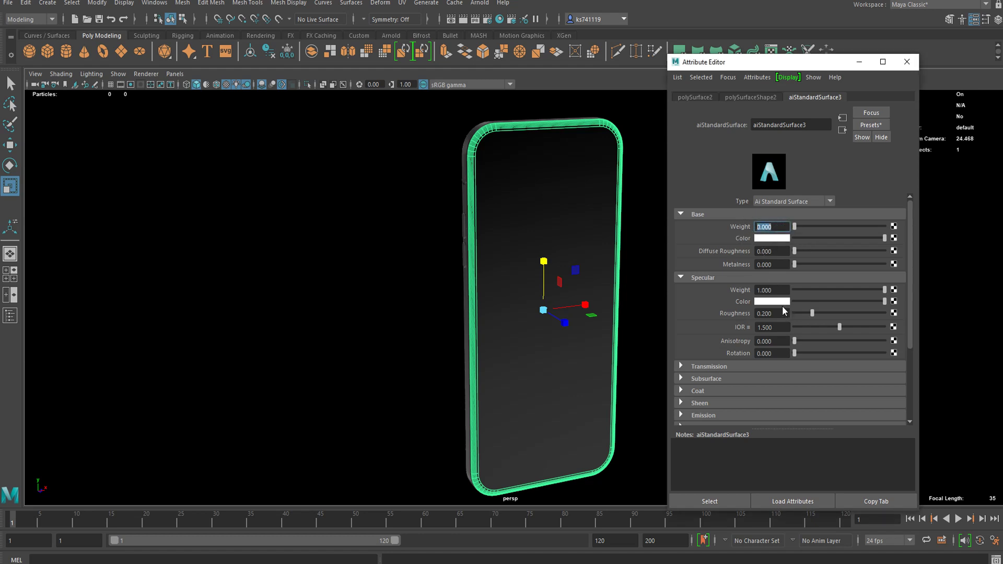
click(768, 313)
text(0)
key(Return)
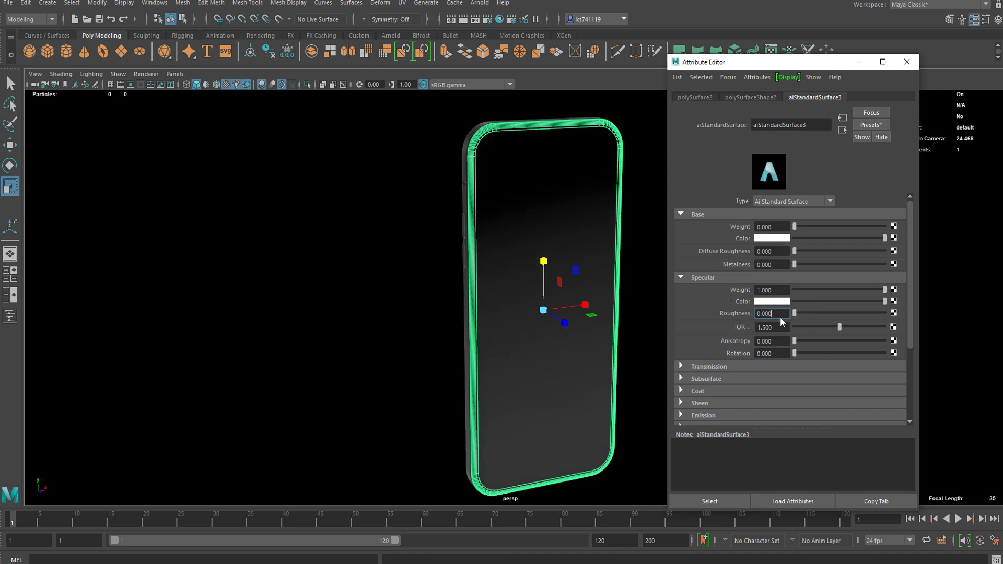
Step: Examine the small side button and the surrounding phone frame up close
click(405, 326)
alt+drag(383, 354, 465, 371)
alt+middle_drag(479, 312, 461, 363)
scroll(501, 284, up, 8)
alt+drag(430, 231, 434, 235)
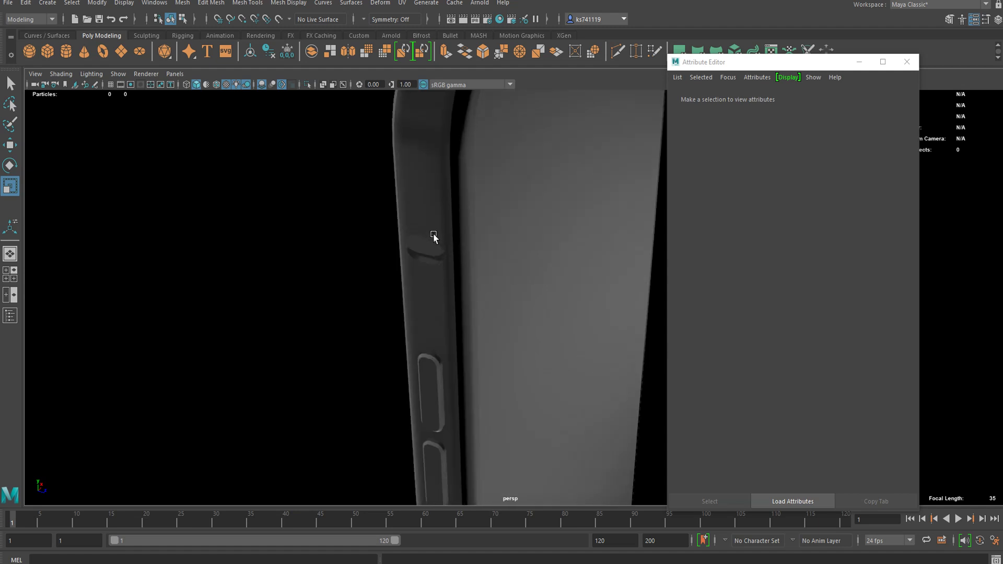
click(434, 236)
right_drag(427, 236, 509, 517)
click(366, 318)
click(413, 241)
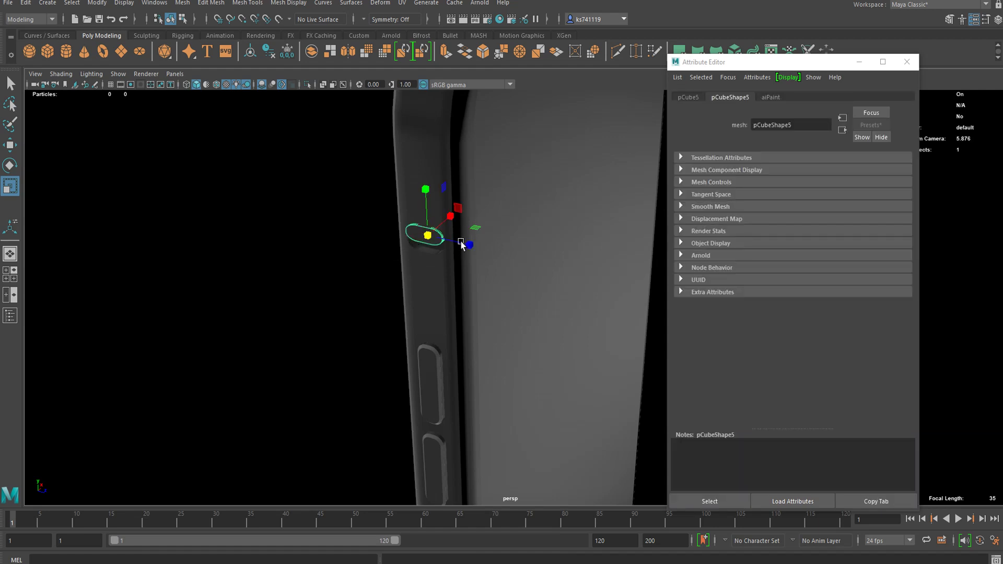
Step: Delete the construction history of the phone's side frame and open its aiPaint material settings
click(431, 262)
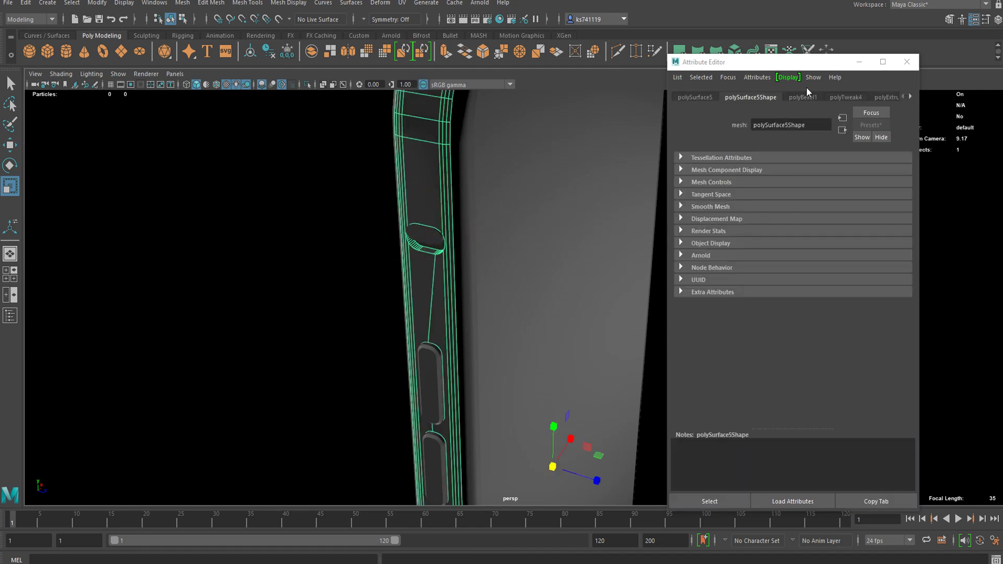
key(alt+shift+d)
click(806, 98)
click(809, 97)
click(847, 98)
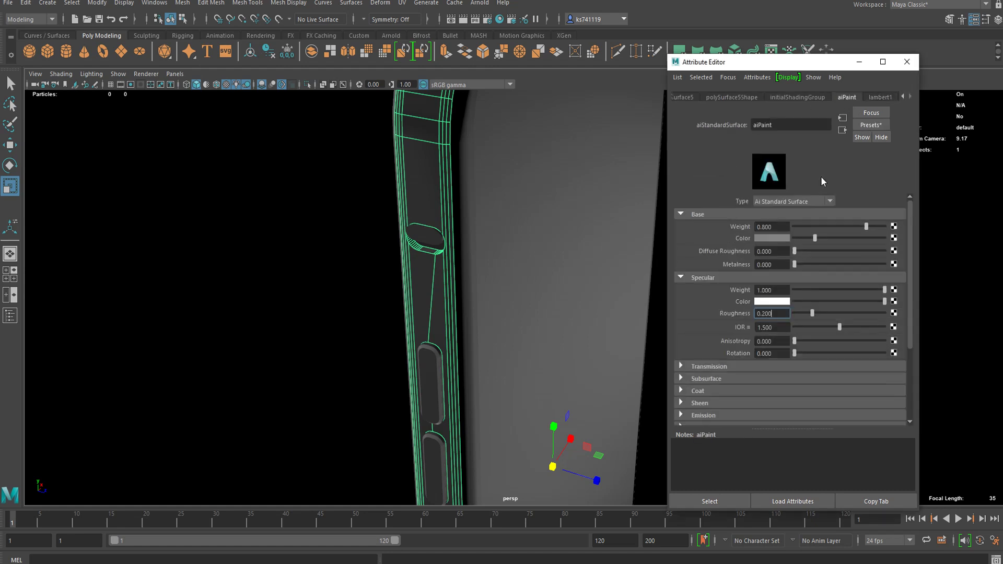
Step: Try a blue base color on the frame's aiPaint material
click(761, 240)
click(745, 268)
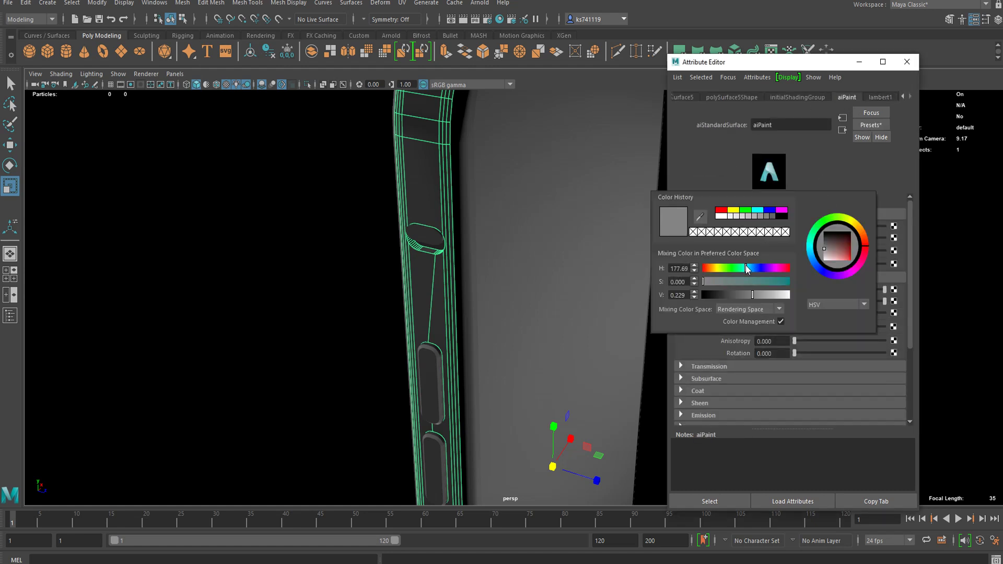
drag(753, 270, 795, 301)
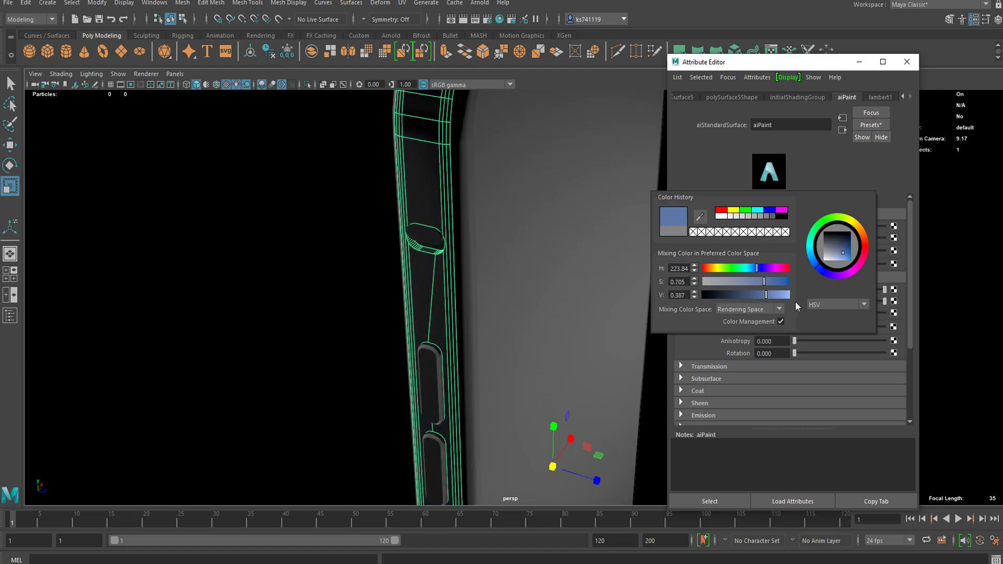
Step: Change the aiPaint material's base color to a darker grey
click(724, 269)
click(719, 269)
drag(718, 295, 744, 291)
click(337, 372)
Step: Set the frame's aiPaint specular roughness to 0 and its metalness to 0.624
scroll(338, 371, down, 5)
alt+drag(338, 371, 441, 280)
click(543, 282)
scroll(463, 282, up, 4)
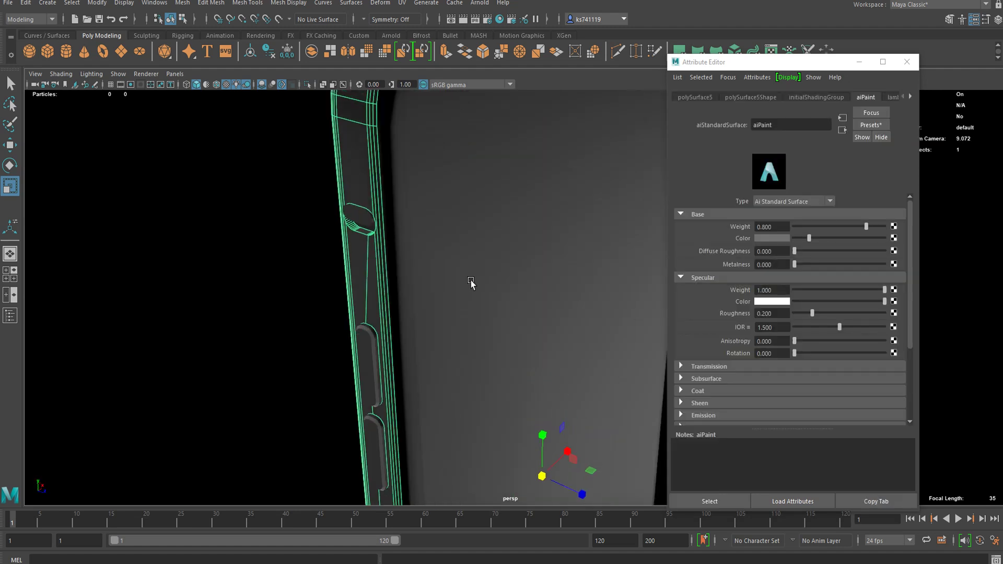
alt+middle_drag(470, 285, 493, 360)
drag(812, 313, 771, 315)
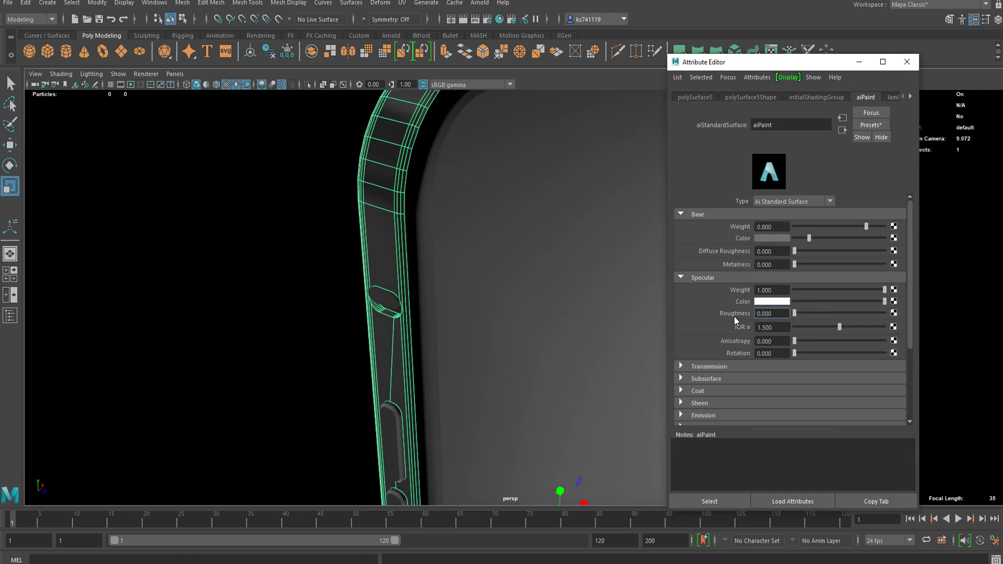
drag(802, 264, 850, 265)
alt+drag(365, 282, 298, 284)
click(298, 285)
mouse_move(324, 320)
alt+mouse_down()
mouse_move(347, 300)
mouse_move(318, 330)
alt+mouse_up()
Step: Raise the frame material's metalness to 0.665 and examine the reflections along the phone's corner
click(452, 297)
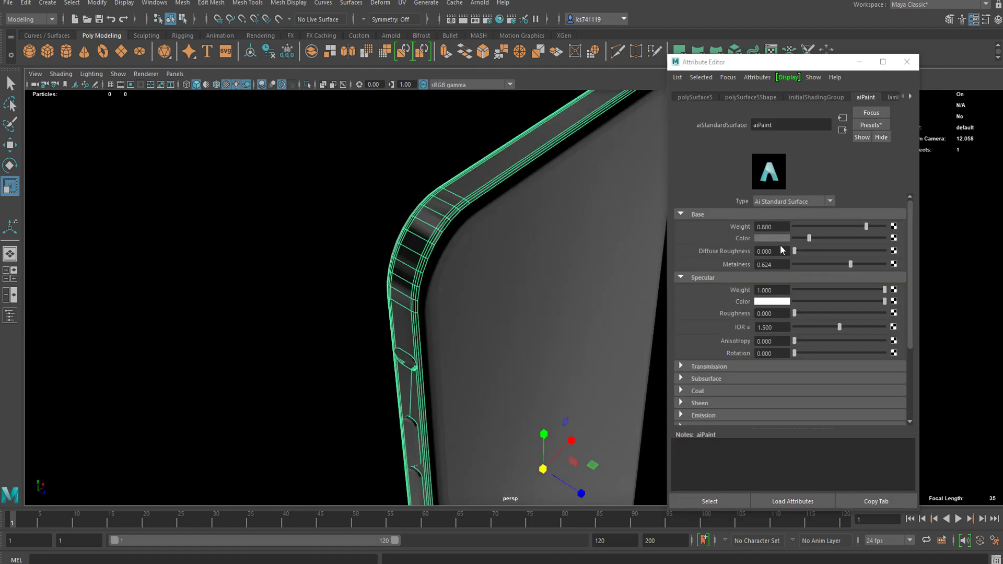
drag(847, 266, 853, 267)
click(326, 348)
alt+drag(326, 348, 434, 371)
alt+drag(430, 366, 430, 230)
alt+drag(536, 340, 530, 249)
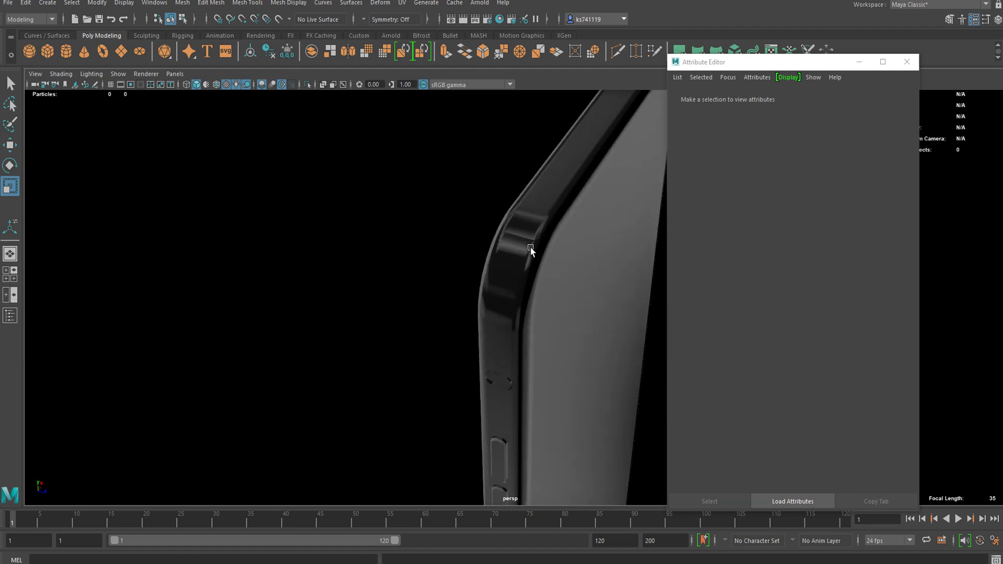
Step: Replace the frame's aiPaint settings with the Chrome preset and examine the reflections on the phone's edge
click(530, 250)
click(870, 126)
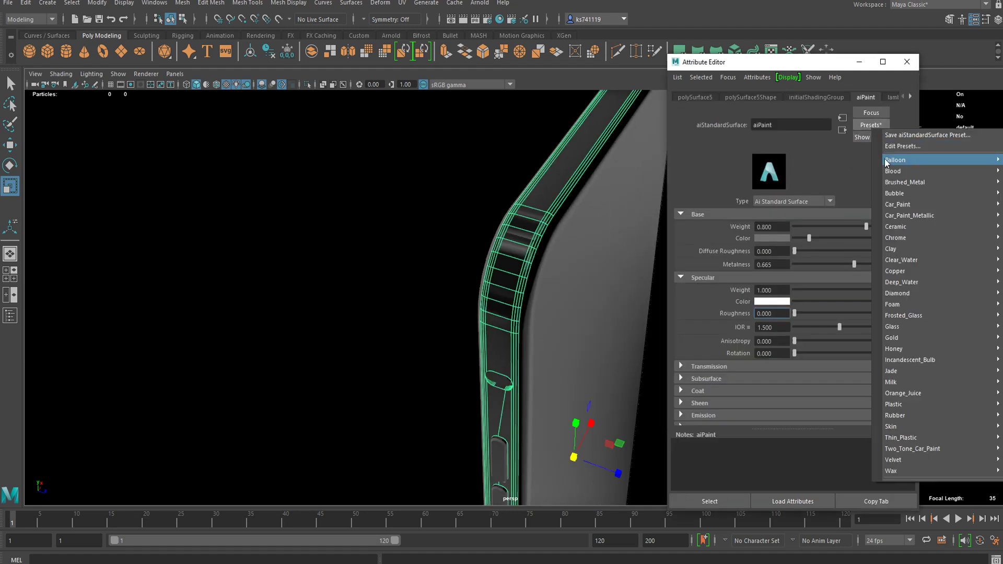
mouse_move(898, 187)
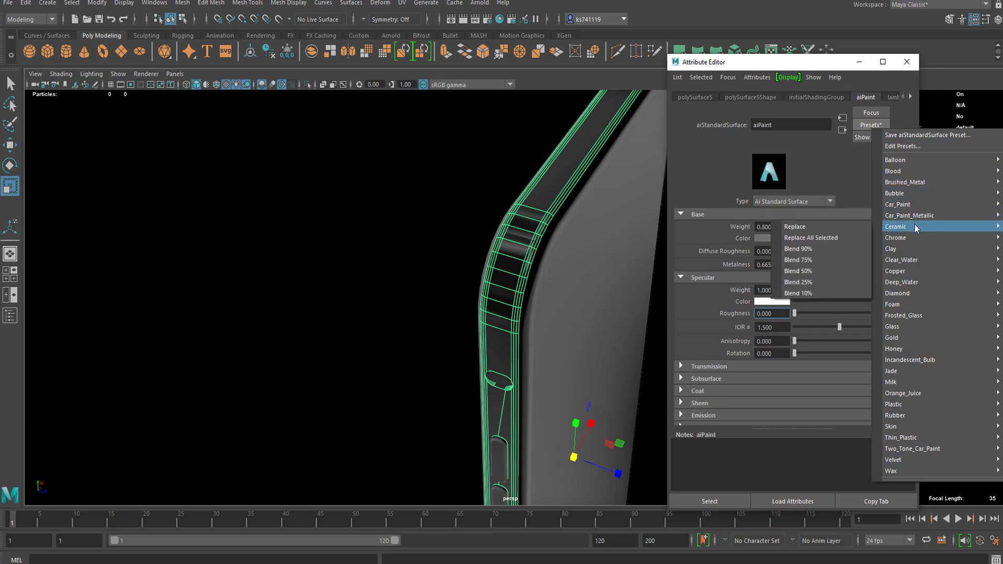
mouse_move(910, 238)
click(858, 238)
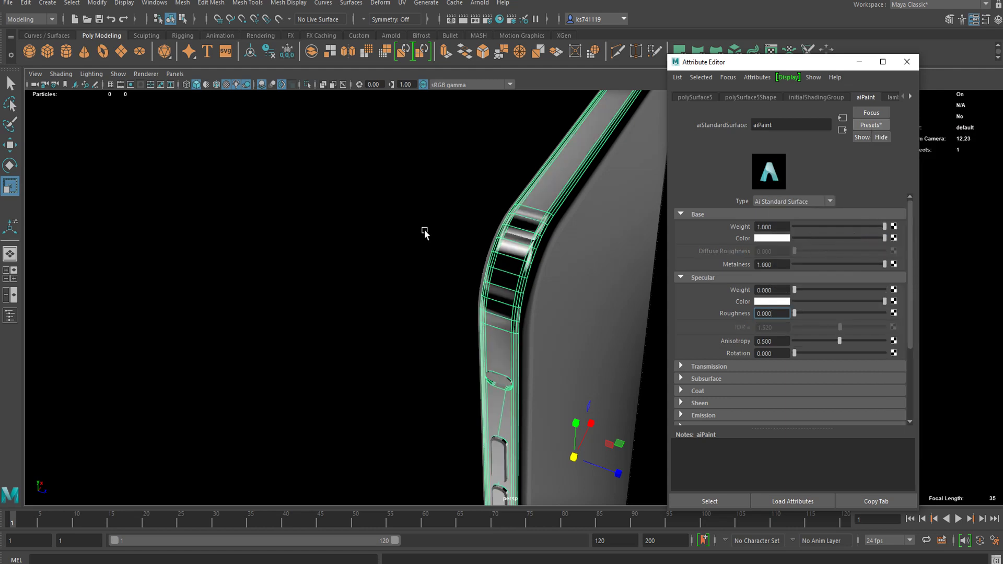
click(425, 231)
scroll(449, 291, up, 3)
scroll(449, 291, up, 3)
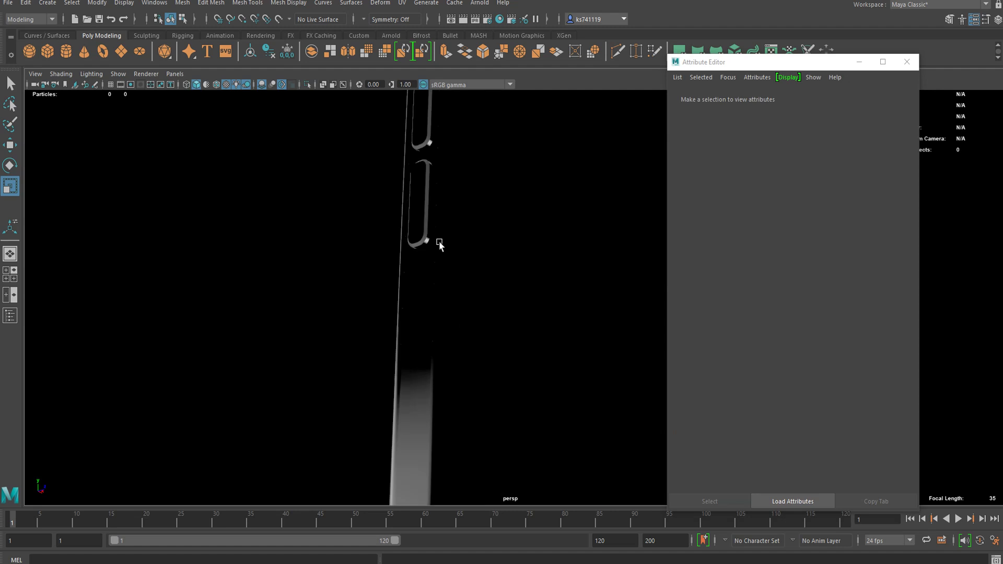
scroll(458, 242, down, 5)
alt+drag(426, 257, 461, 277)
scroll(466, 258, up, 3)
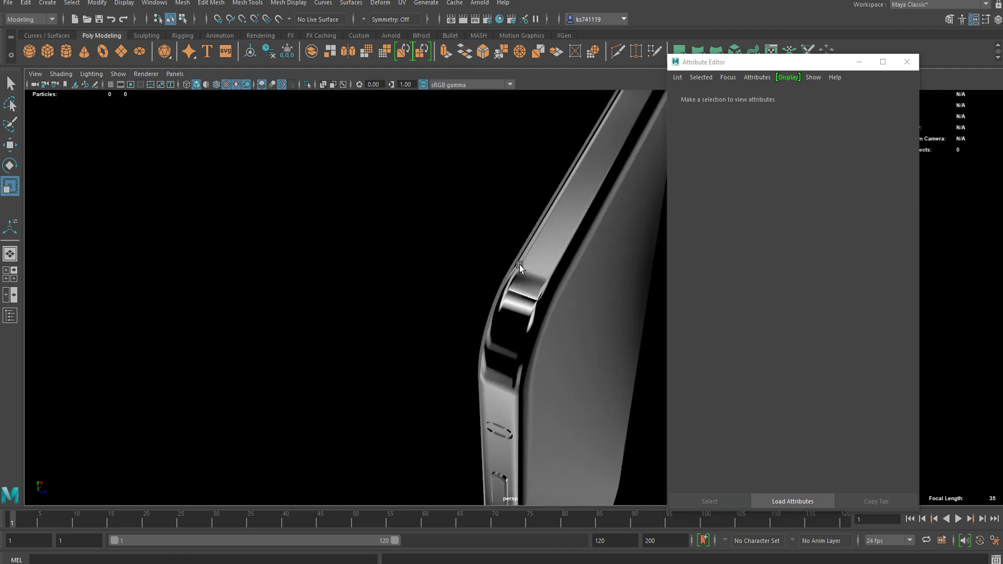
Step: Adjust the chrome frame material's base color to a darker grey and examine the whole phone
click(519, 268)
scroll(574, 282, up, 2)
drag(817, 238, 826, 237)
click(349, 275)
alt+drag(350, 275, 397, 285)
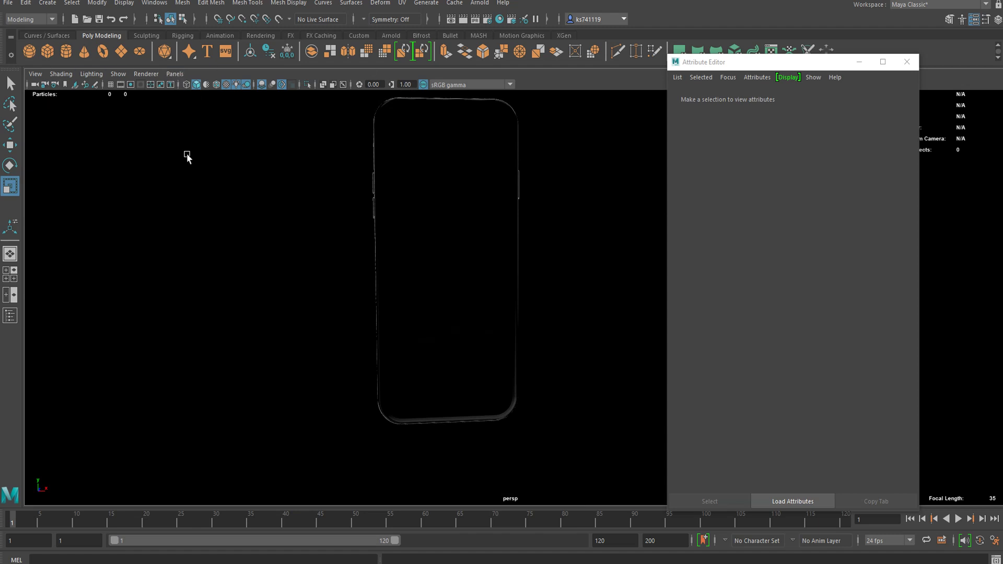
Step: Set the aiSkyDomeLight1 intensity to 3 and close the open editor windows
click(9, 314)
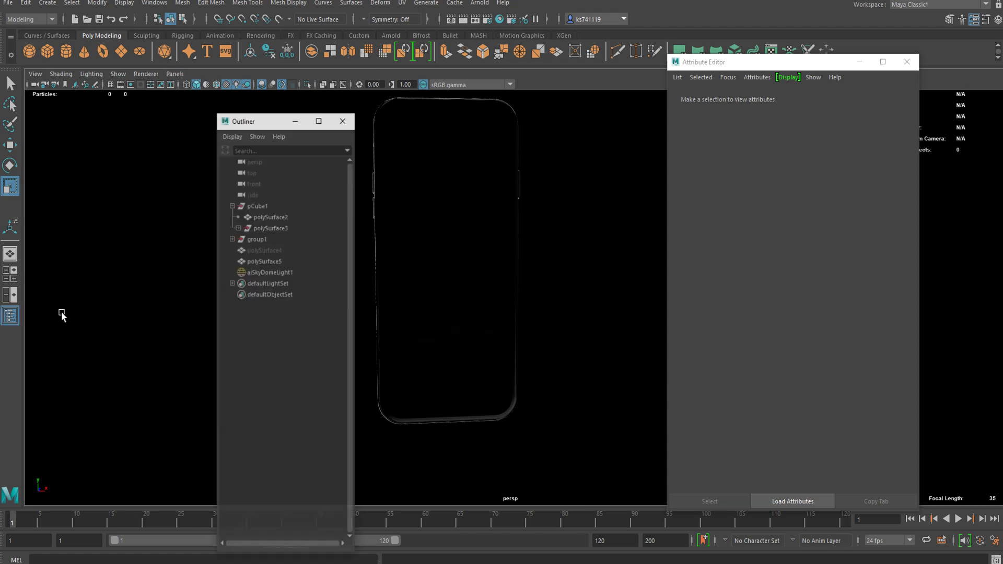
click(254, 271)
scroll(784, 240, up, 4)
drag(780, 225, 733, 224)
text(3)
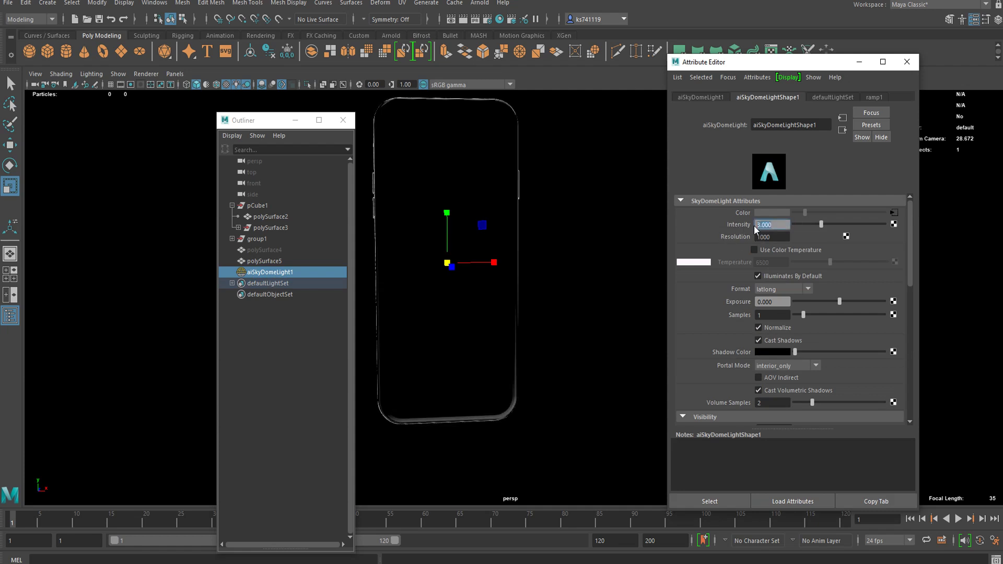
click(907, 61)
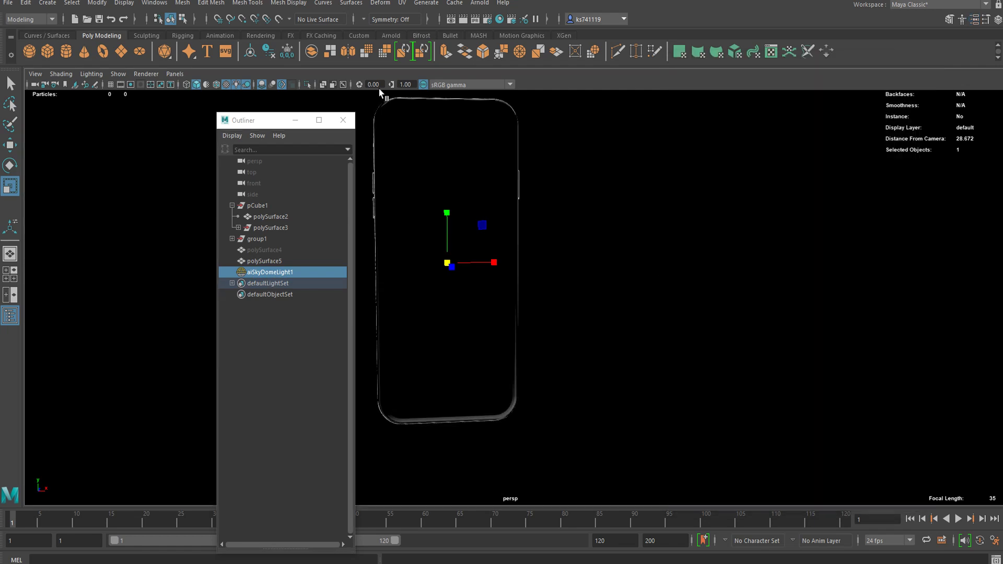
click(342, 120)
Step: Turn on Soft Select mode and switch the viewport background to grey
mouse_move(421, 190)
alt+mouse_down()
mouse_move(478, 230)
mouse_move(698, 268)
mouse_move(530, 240)
mouse_move(433, 271)
mouse_move(517, 277)
mouse_move(627, 240)
mouse_move(553, 243)
alt+mouse_up()
key(b)
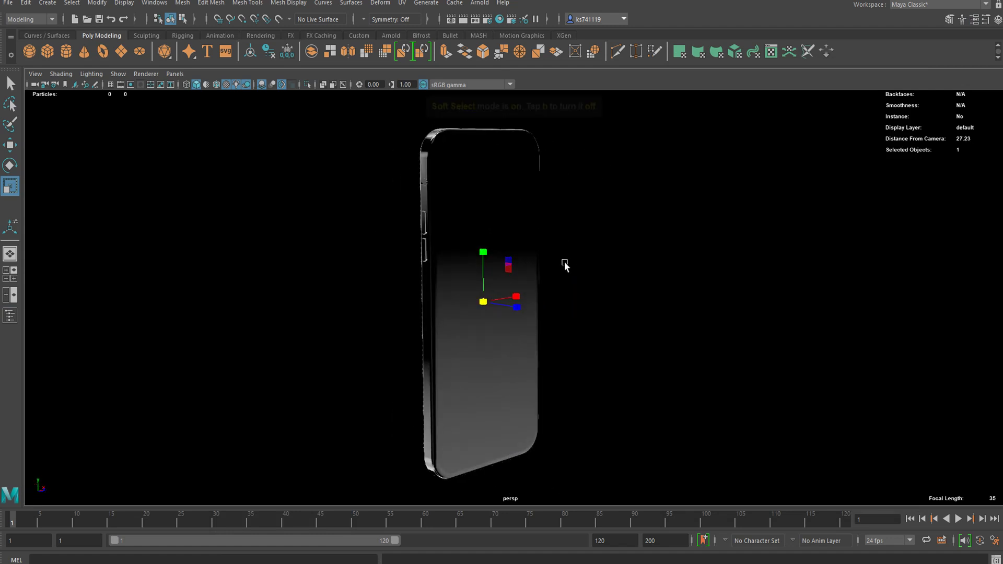
click(598, 265)
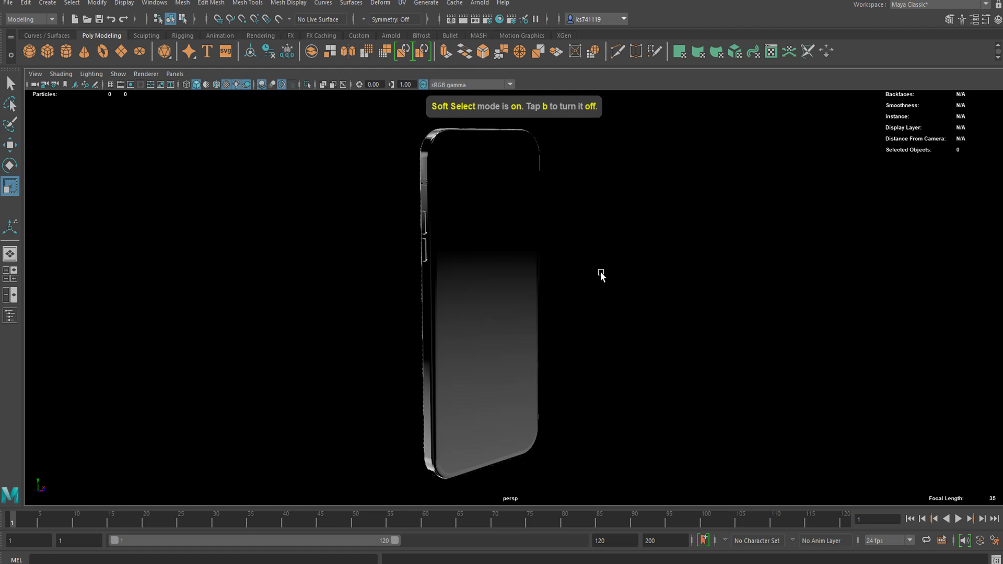
key(alt+b)
Step: Assign a new Arnold aiStandardSurface material to the phone's large back panel
alt+drag(600, 275, 534, 265)
click(553, 253)
right_drag(551, 225, 547, 507)
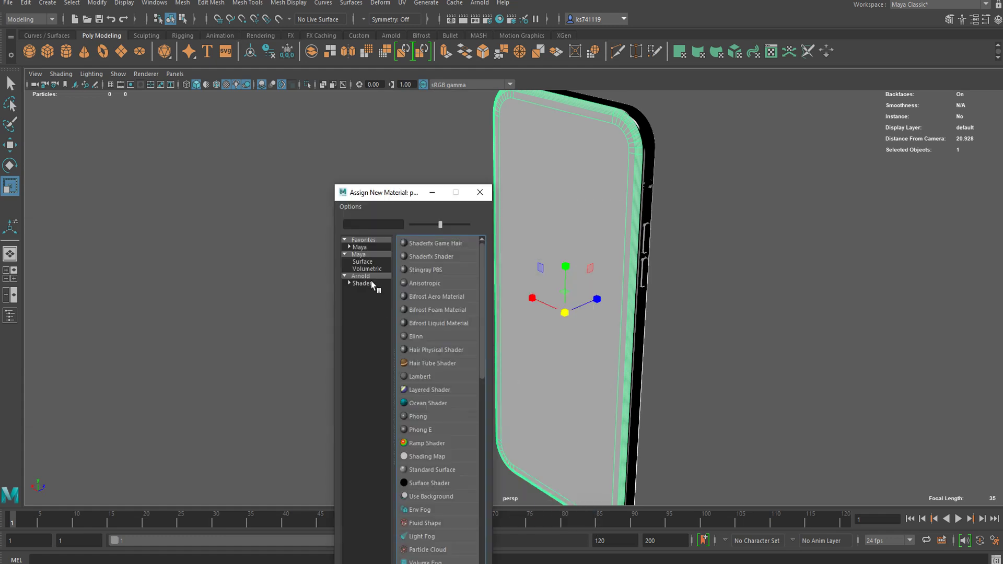
click(362, 283)
click(434, 403)
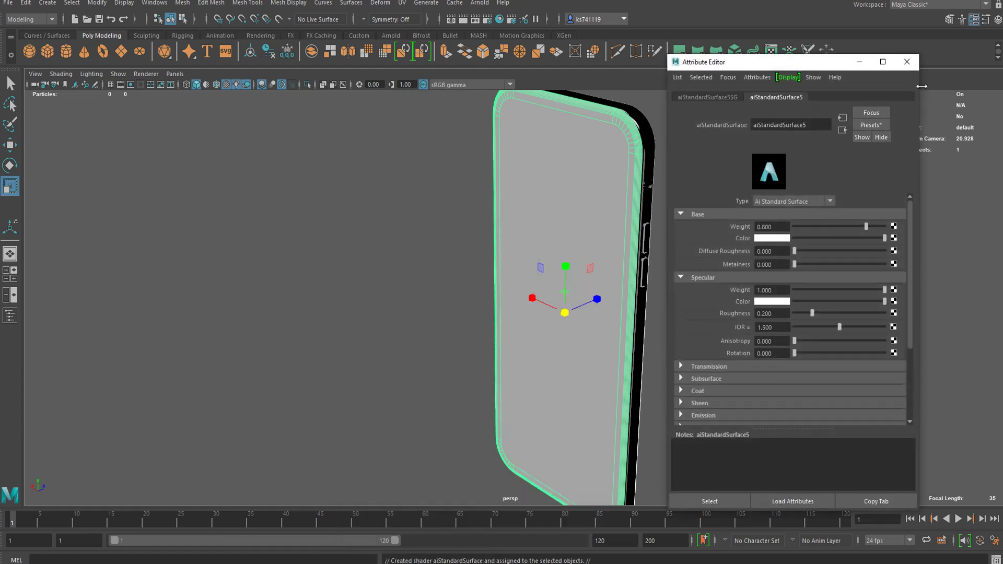
Step: Replace the back panel's new material settings with the Glass preset
click(860, 126)
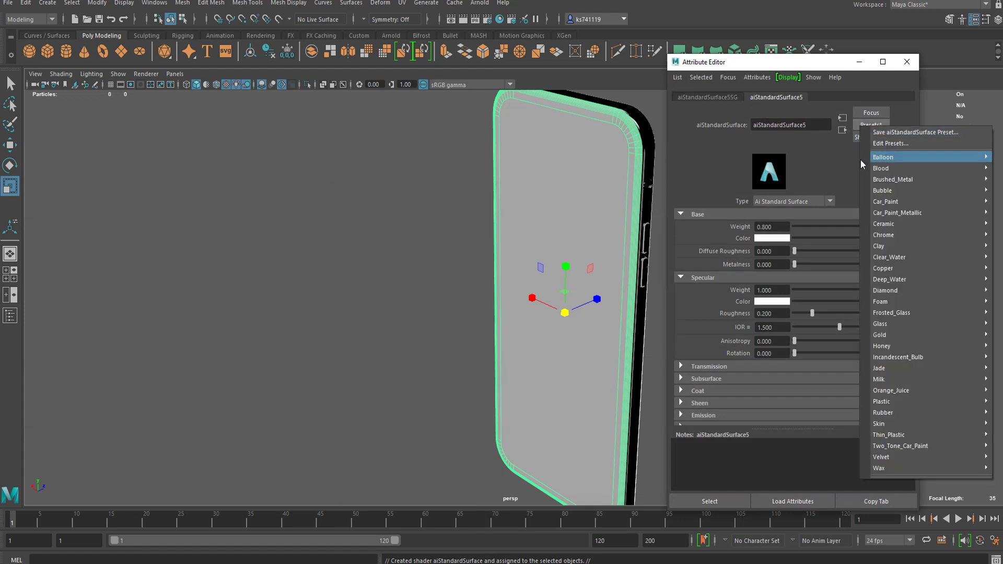
mouse_move(882, 329)
click(852, 324)
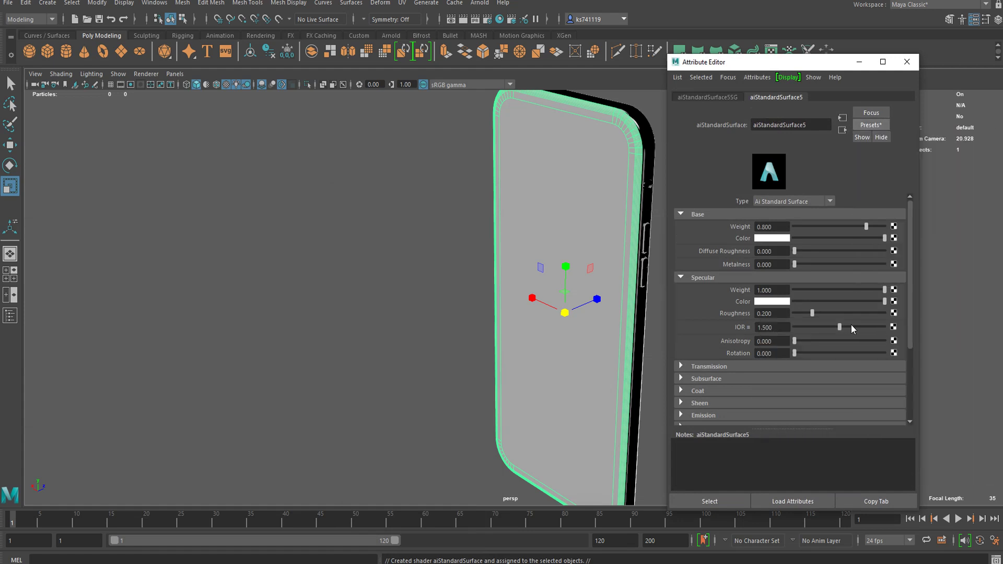
click(440, 228)
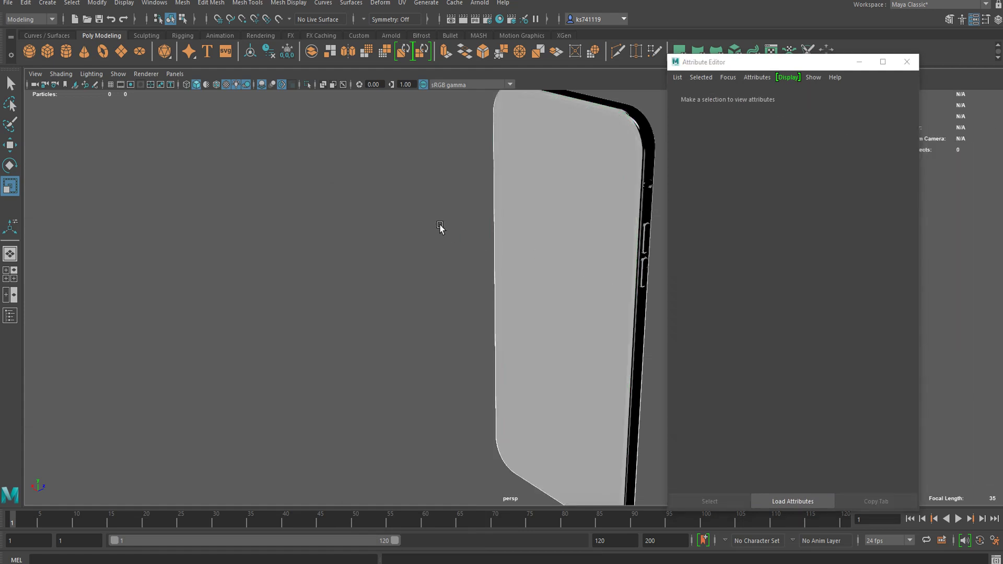
Step: Disable the Arnold Opaque option on the back panel's shape
click(551, 206)
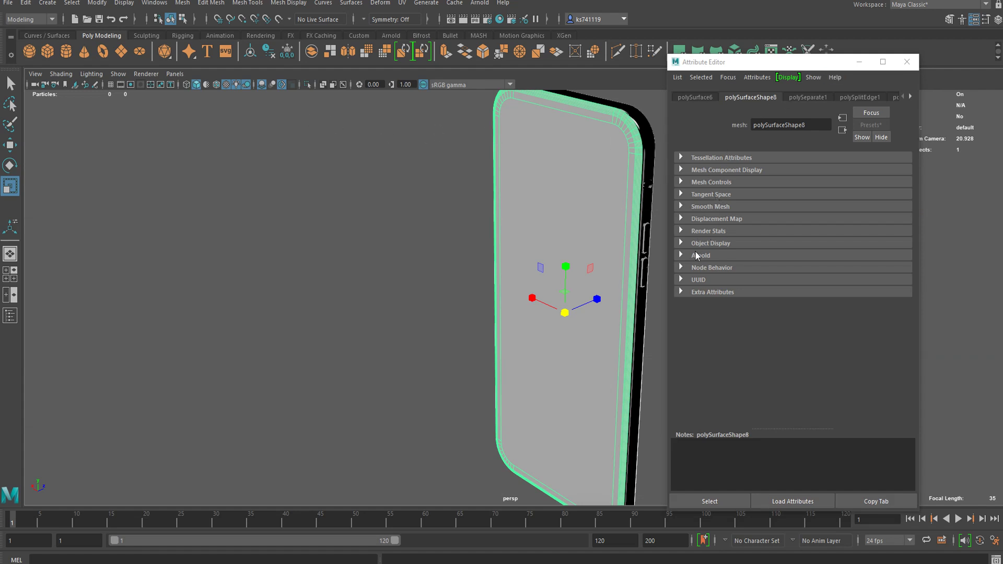
click(146, 74)
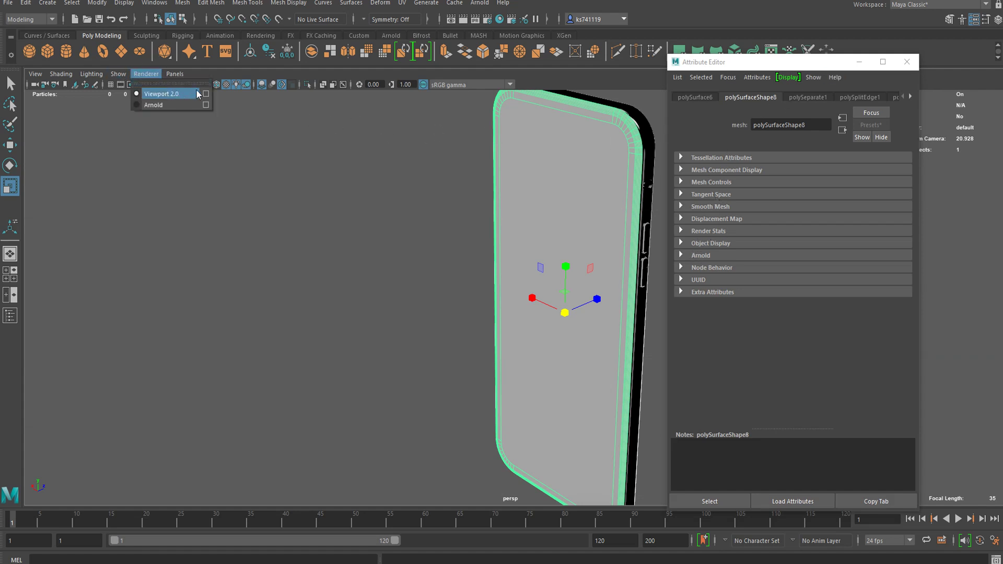
click(695, 255)
click(702, 255)
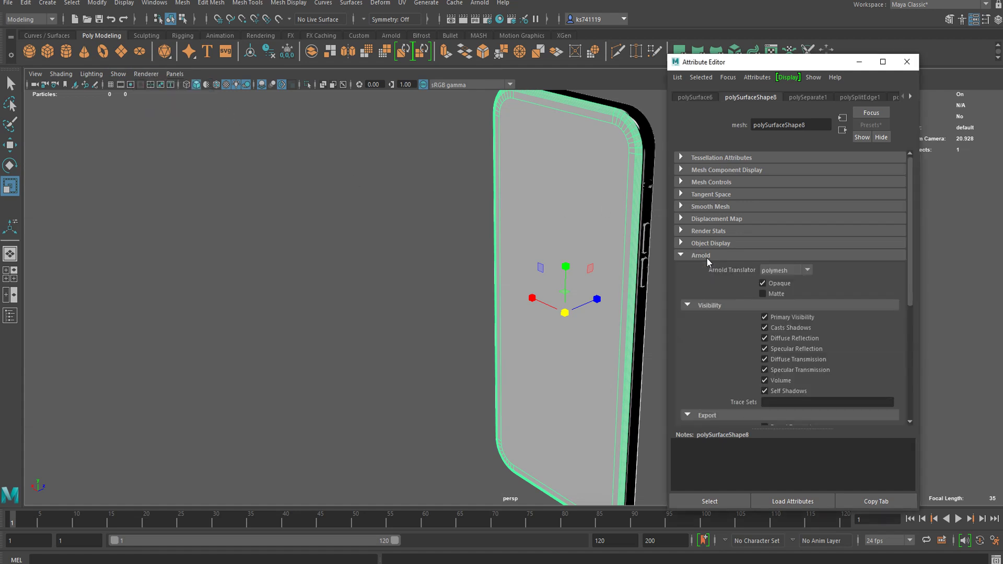
click(705, 257)
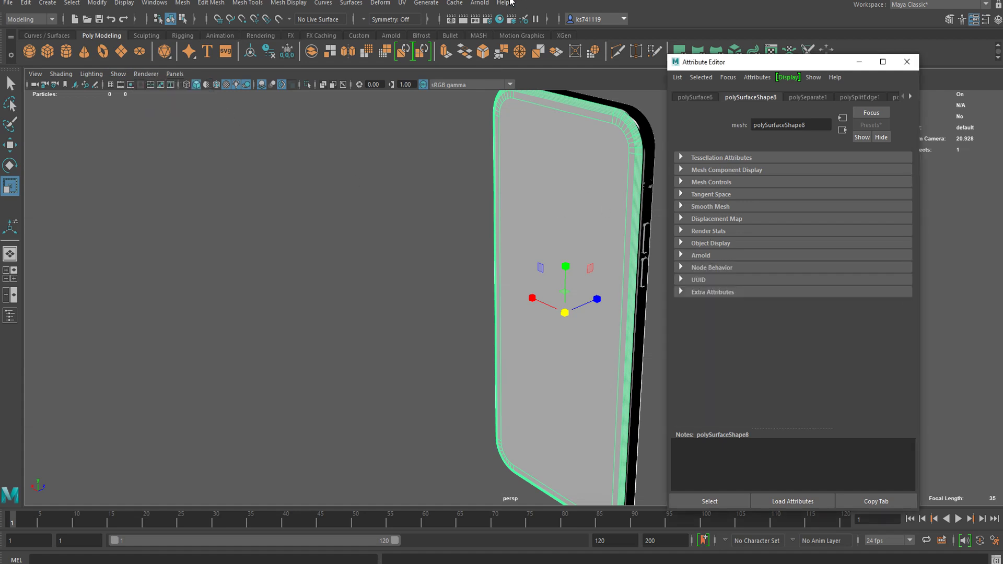
click(713, 254)
click(772, 286)
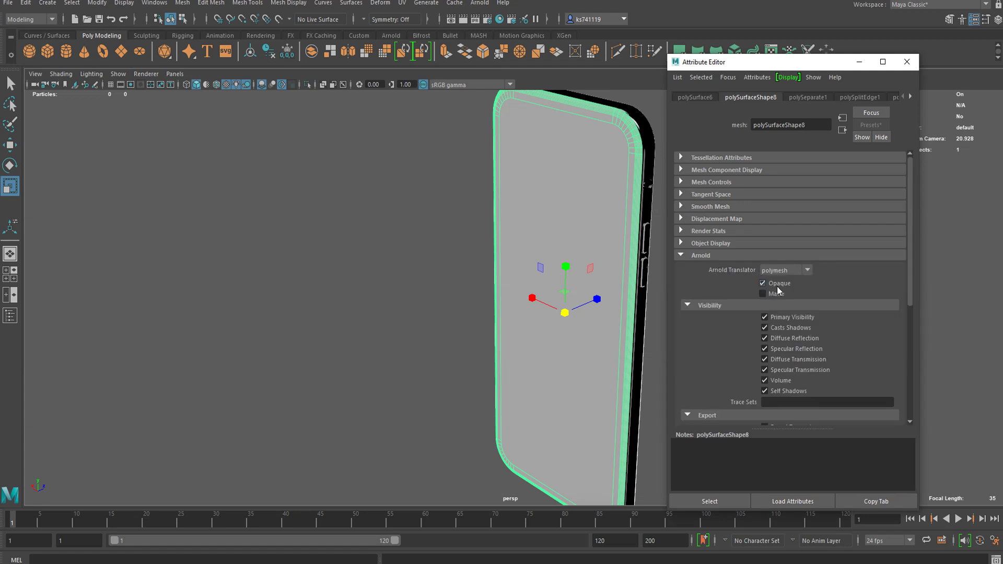
alt+drag(477, 272, 514, 290)
click(333, 253)
Step: Set the Viewport 2.0 transparency algorithm to Alpha Cut and close the renderer settings
click(146, 74)
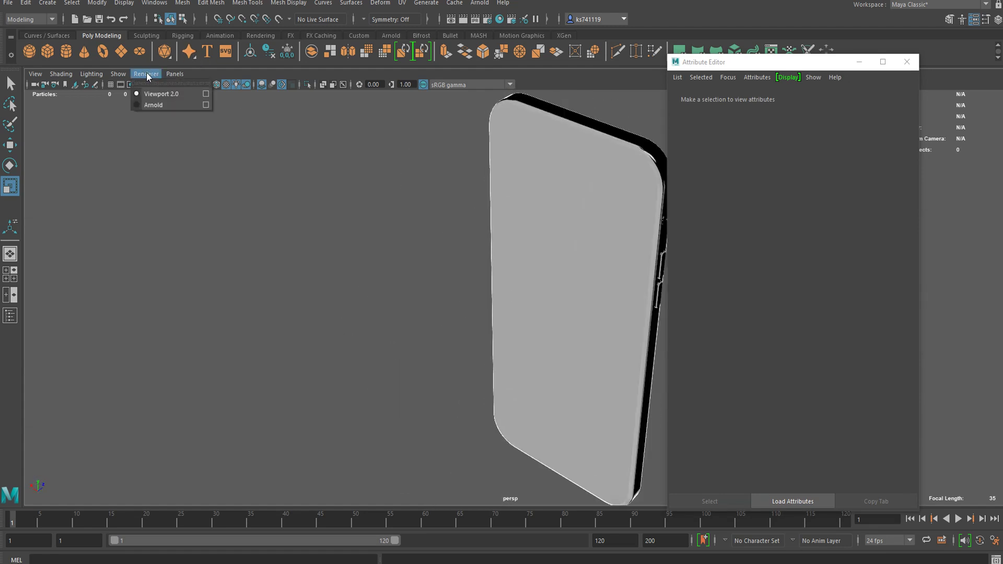
click(207, 94)
click(445, 305)
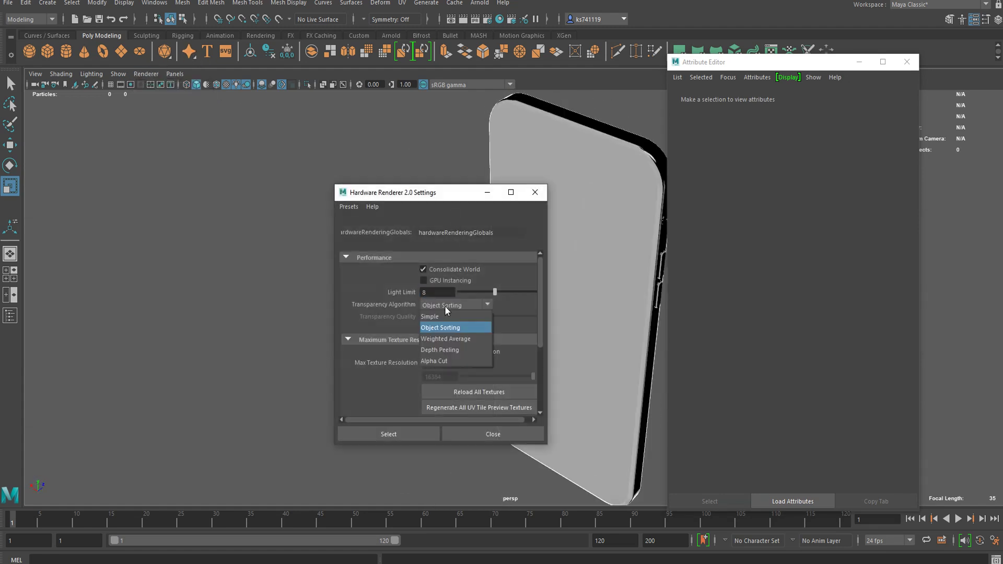
click(445, 361)
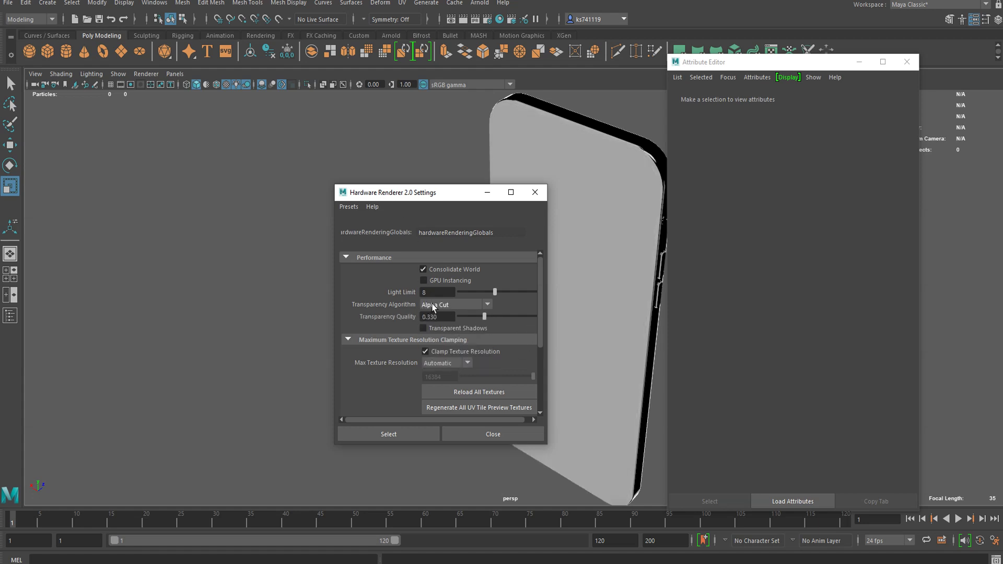
click(534, 192)
Step: Assign a new Arnold aiStandardSurface material to the flat panel inside the phone's glass back
alt+drag(515, 264, 517, 244)
click(546, 205)
scroll(517, 244, up, 2)
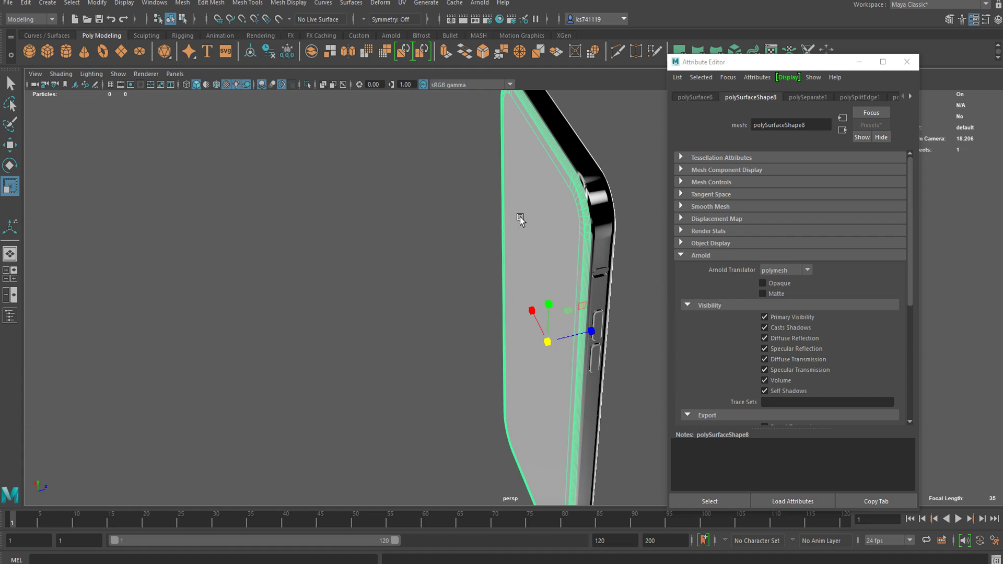
click(537, 294)
alt+drag(514, 244, 581, 222)
right_click(582, 193)
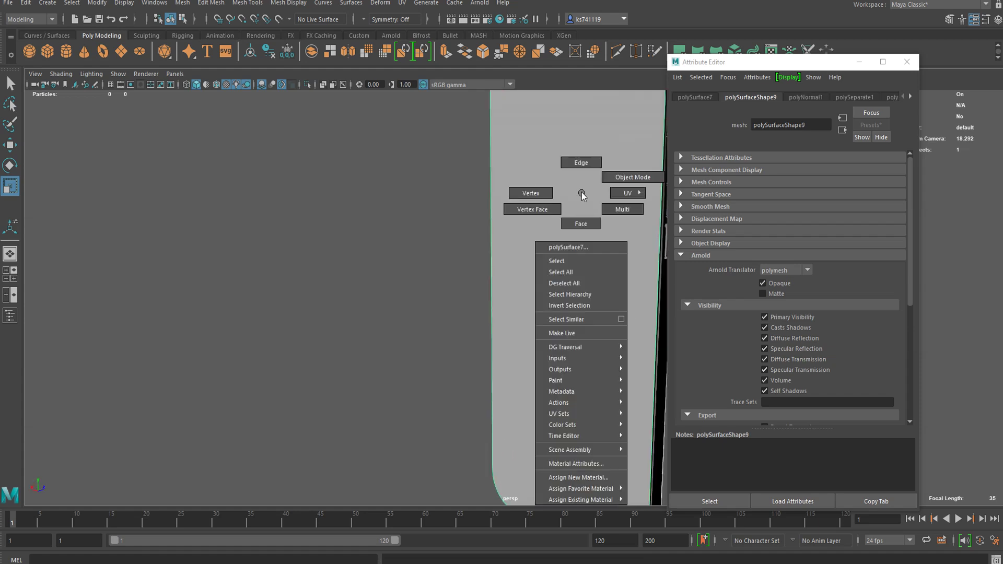
click(578, 478)
click(374, 278)
click(448, 403)
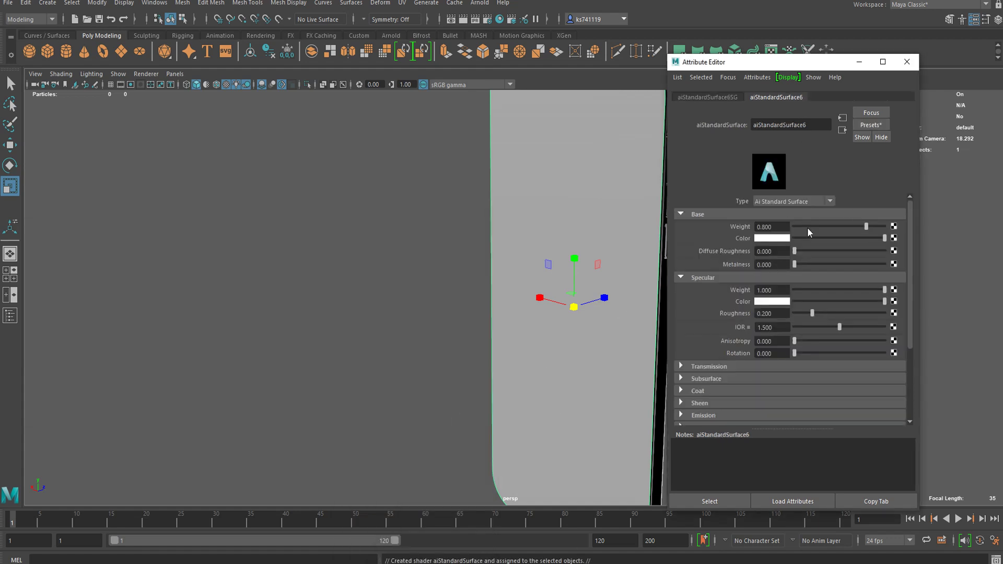
Step: Darken the inner panel material's base color to a dark grey
drag(803, 238, 799, 242)
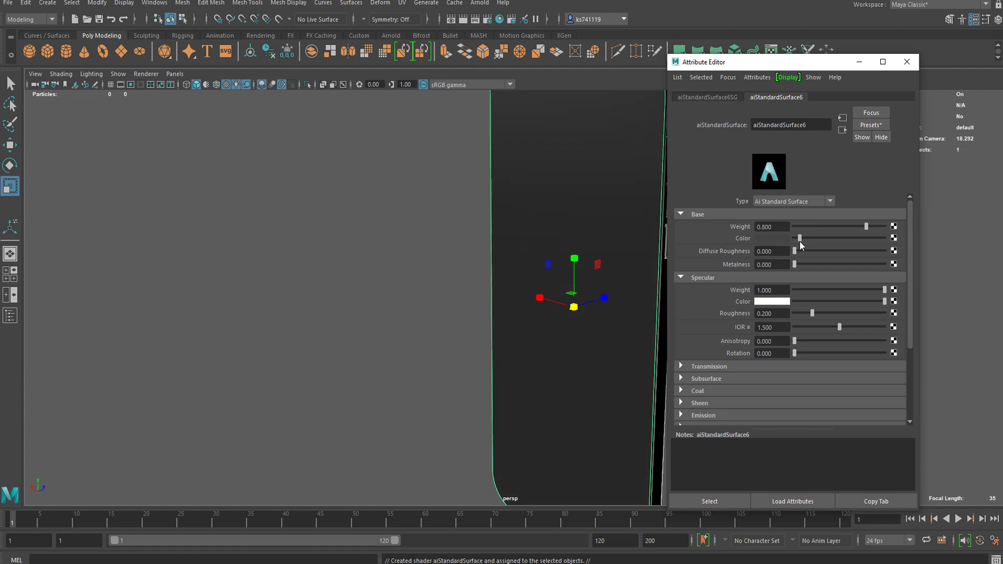
scroll(475, 276, down, 3)
alt+drag(458, 256, 485, 280)
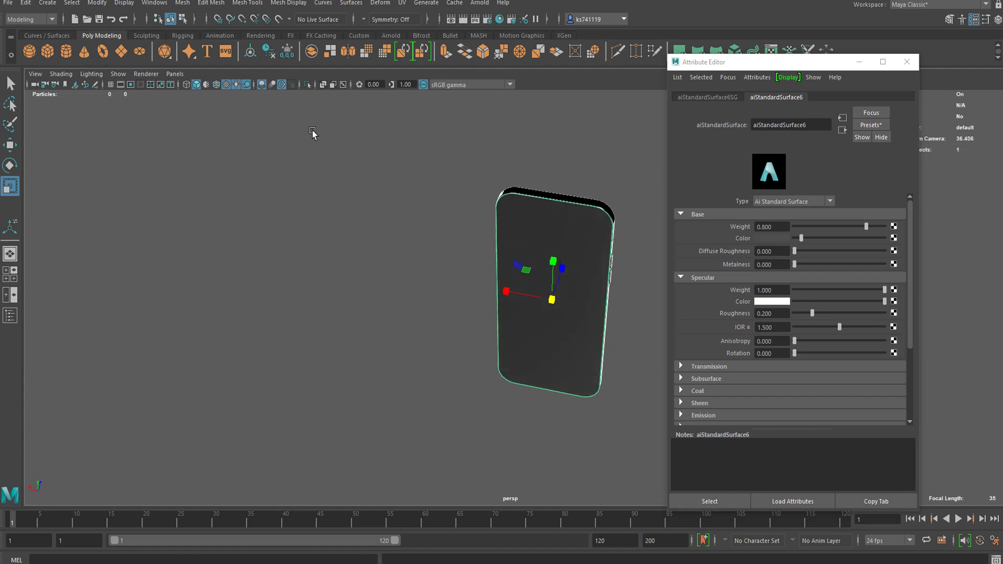
Step: Unhide the polySurface4 object and reselect the dark inner panel
click(7, 315)
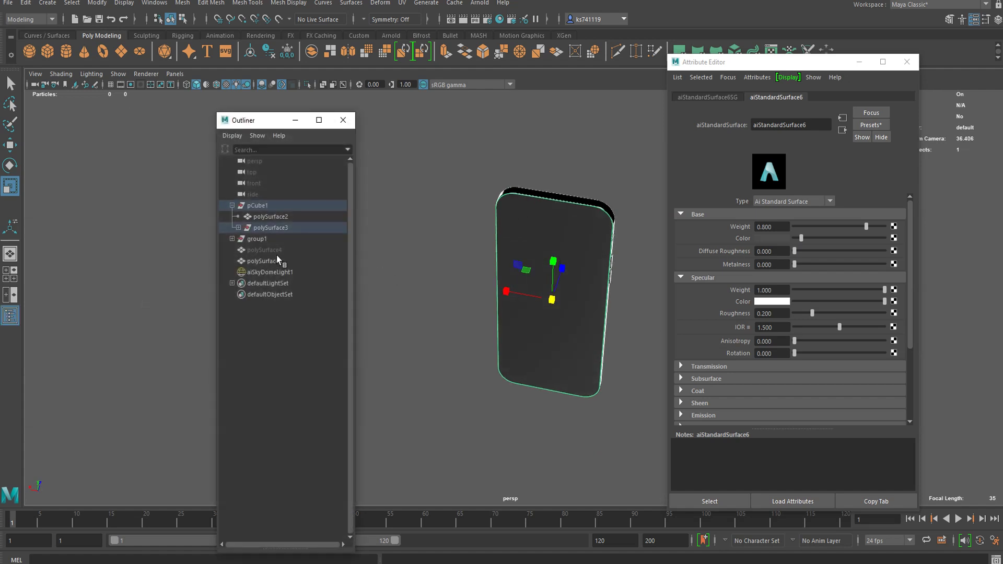
click(265, 251)
key(h)
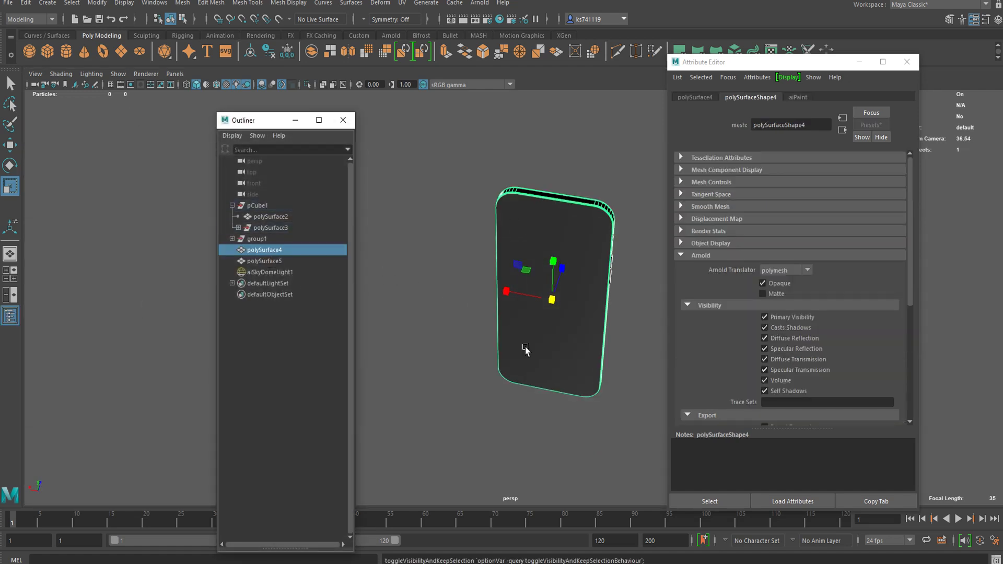
click(524, 346)
alt+drag(484, 403, 442, 386)
scroll(514, 285, up, 5)
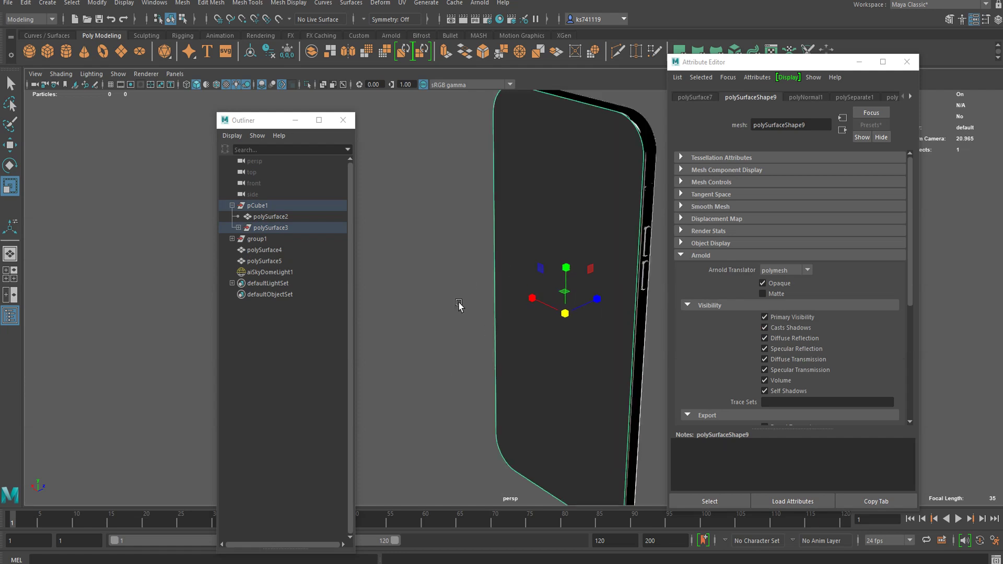
Step: Hide polySurface4 again and expand group1 in the object hierarchy
click(267, 243)
click(271, 245)
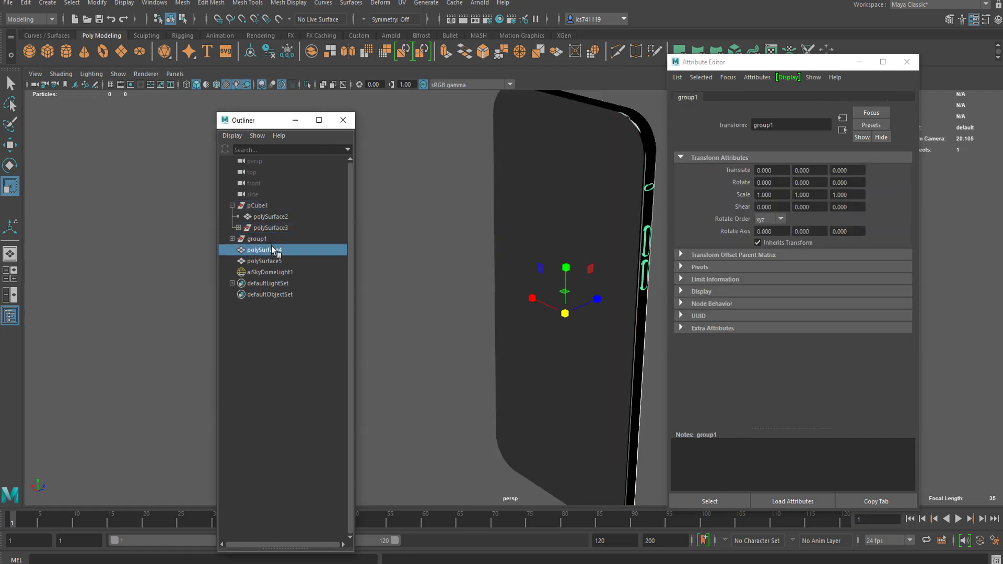
key(h)
click(232, 238)
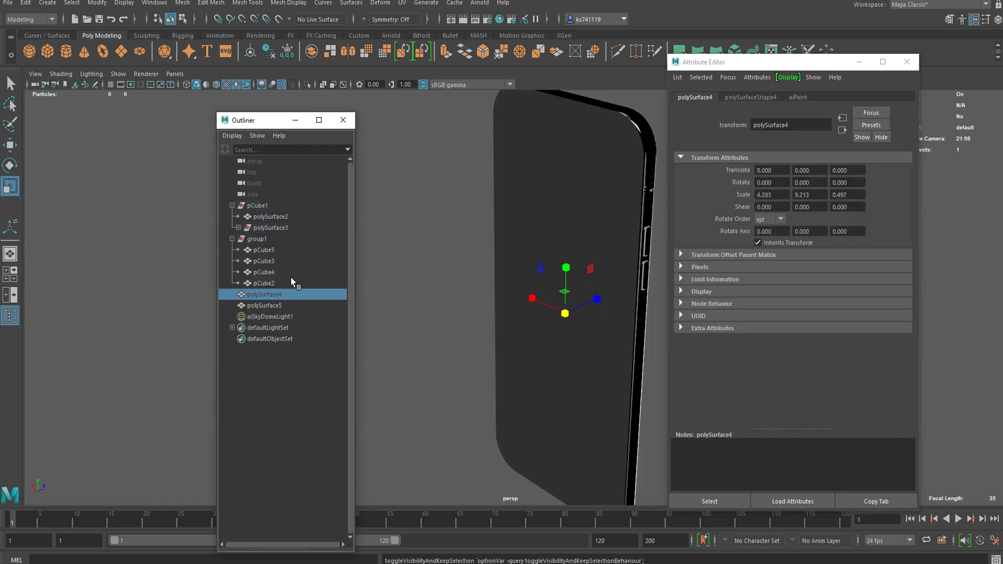
Step: Examine which phone parts belong to the hierarchy entries under pCube1 and group1, including polySurface5 and the skydome light
click(562, 295)
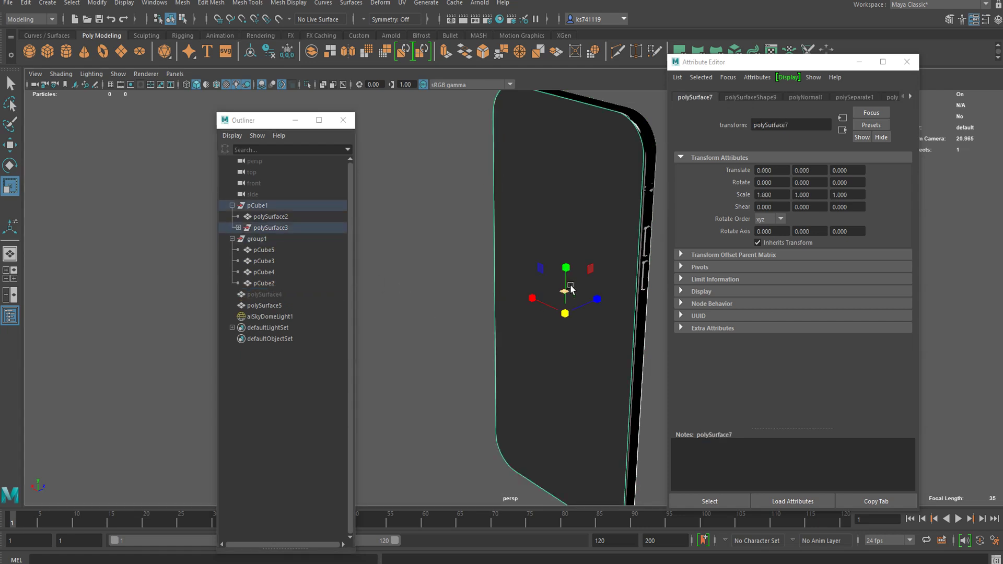
click(419, 159)
click(298, 272)
click(292, 294)
click(326, 304)
click(498, 265)
key(ctrl+z)
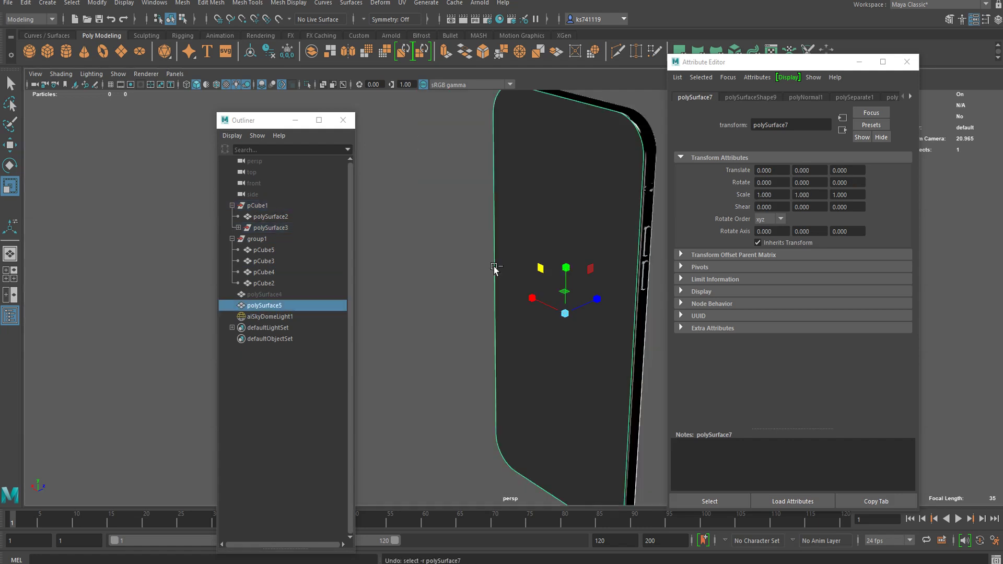
click(254, 284)
click(276, 305)
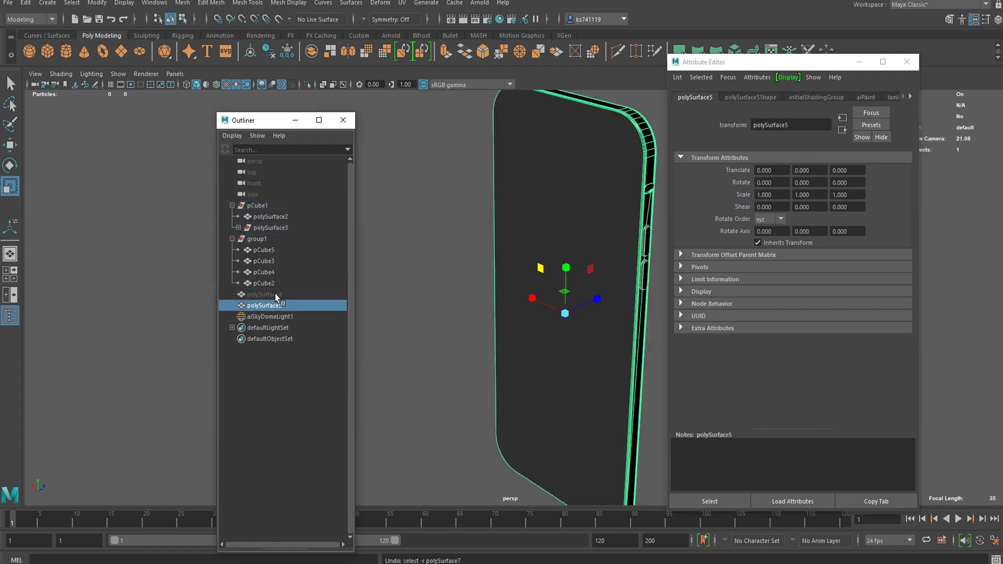
click(264, 283)
click(264, 272)
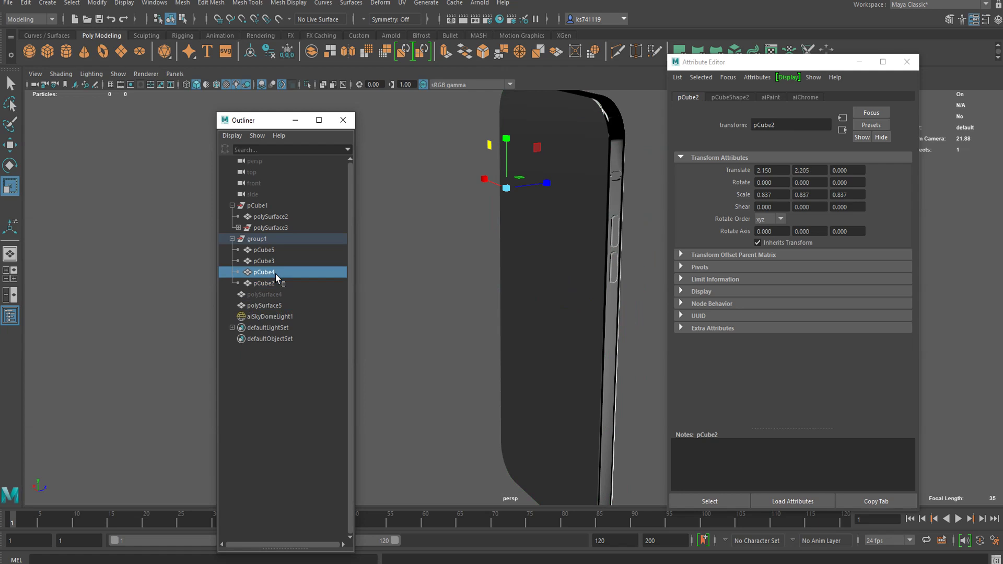
click(278, 261)
click(274, 249)
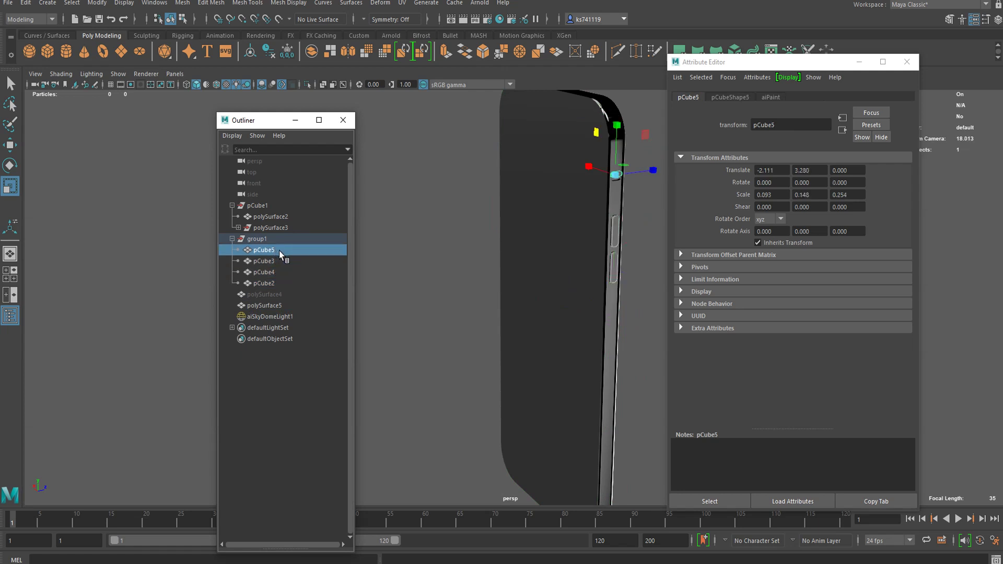
click(264, 227)
click(272, 218)
click(281, 227)
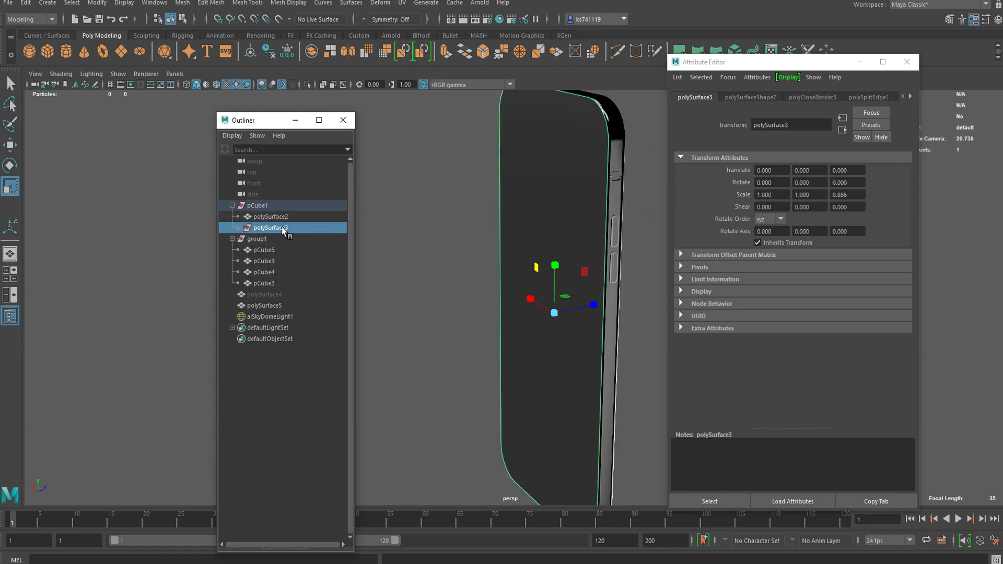
alt+drag(460, 248, 435, 259)
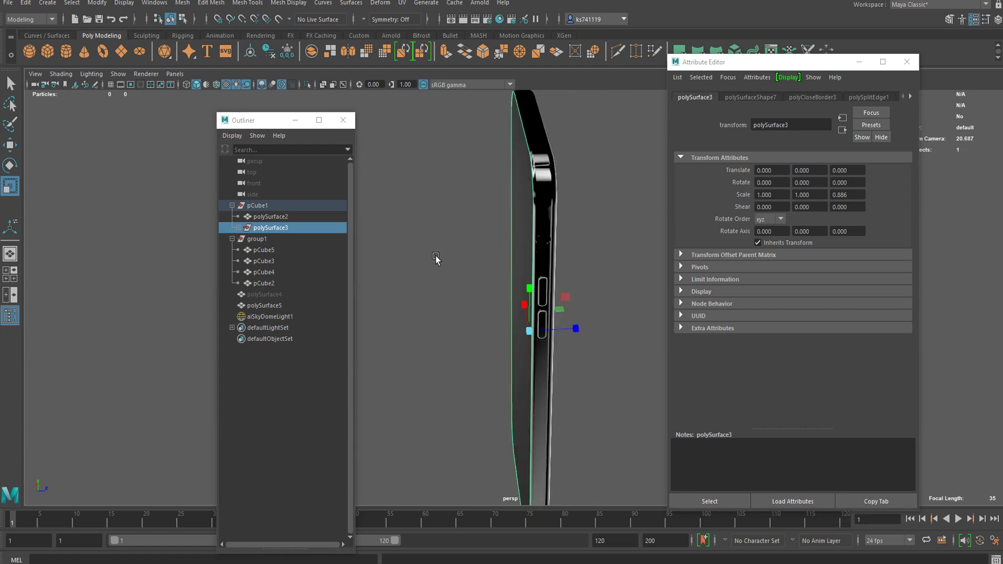
click(282, 306)
click(287, 315)
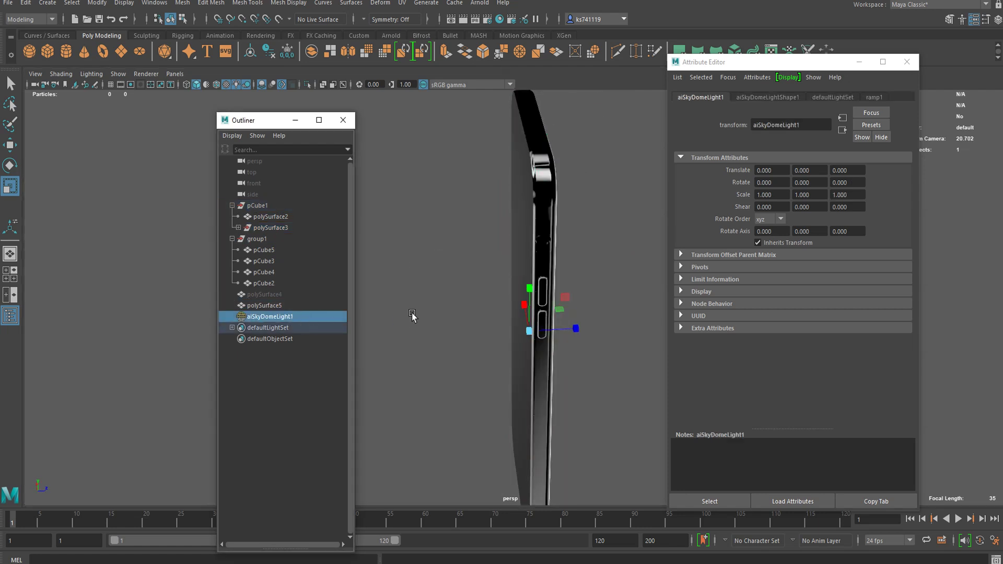
Step: Undo the recent selections, visibility changes and the inner panel's new material assignment
key(ctrl+z)
key(ctrl+z)
key(ctrl+z)
key(ctrl+z)
key(ctrl+z)
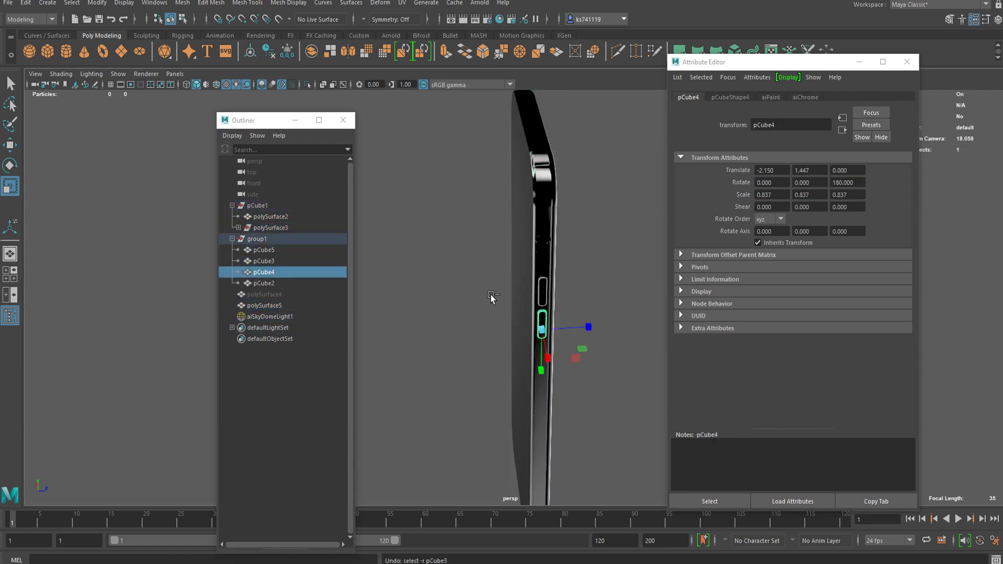
key(ctrl+z)
key(ctrl+z)
key(ctrl+z)
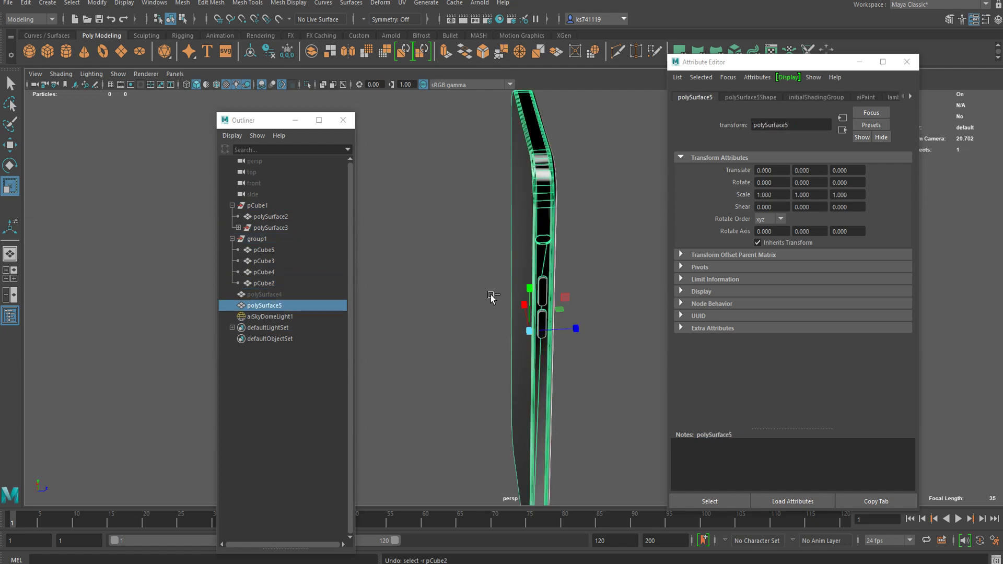
key(ctrl+z)
key(ctrl+z)
key(ctrl+z)
key(ctrl+z)
key(ctrl+z)
key(ctrl+z)
key(ctrl+z)
key(ctrl+z)
key(ctrl+z)
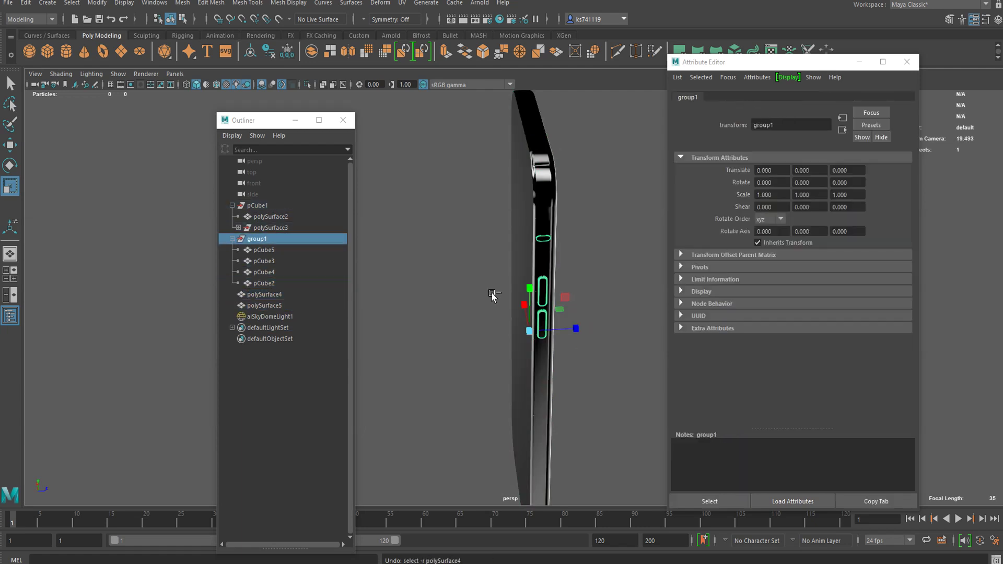
key(ctrl+z)
key(ctrl+z)
key(ctrl+z)
key(ctrl+z)
key(ctrl+z)
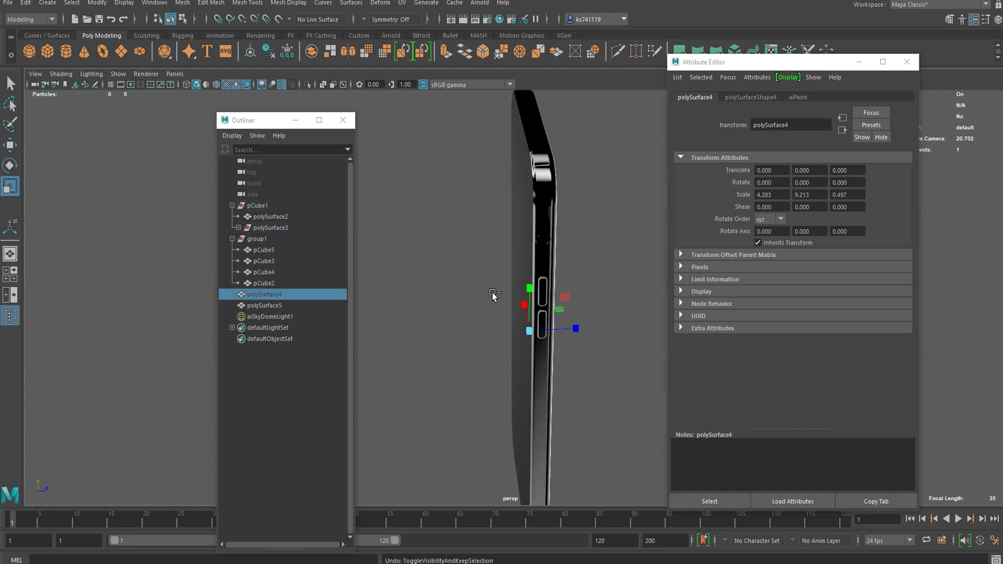
key(ctrl+z)
key(ctrl+z)
key(ctrl+z)
key(ctrl+z)
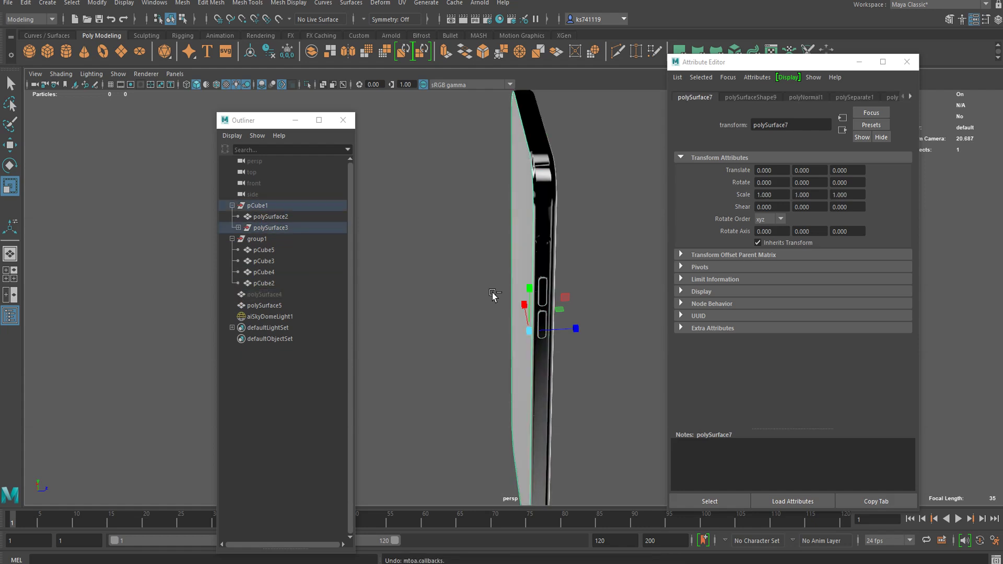
key(ctrl+z)
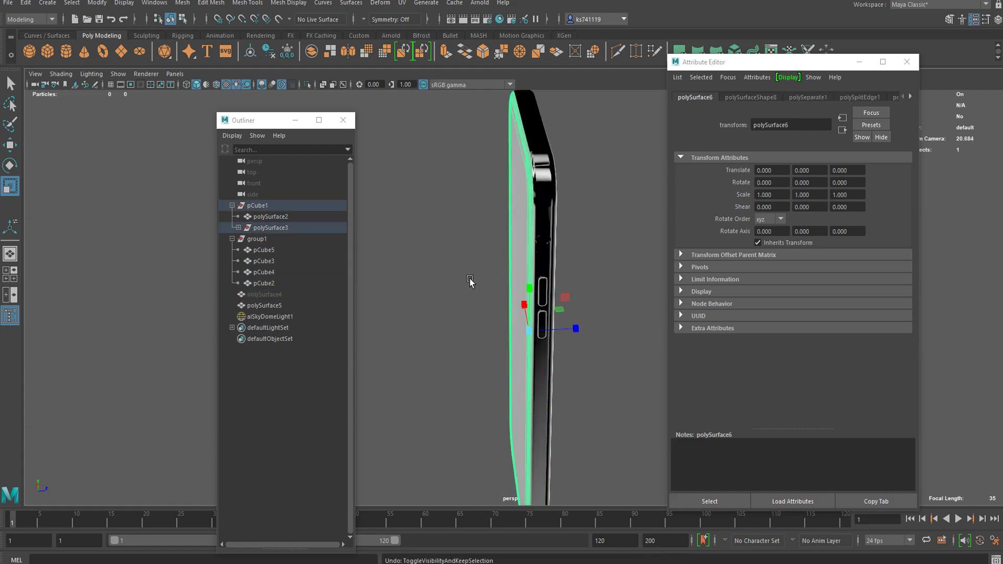
Step: Select polySurface3 under pCube1 in the object hierarchy
click(284, 226)
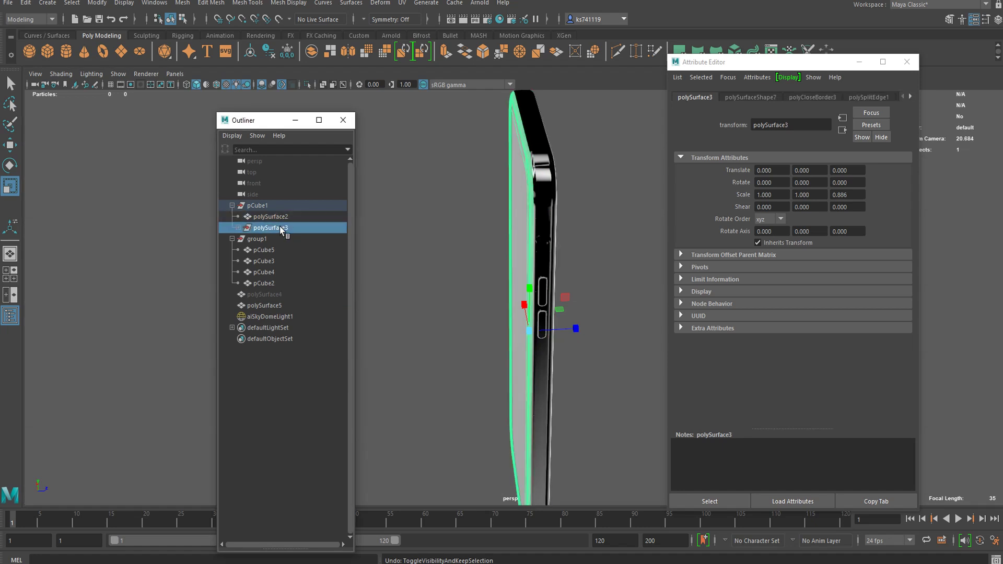
alt+drag(578, 213, 587, 211)
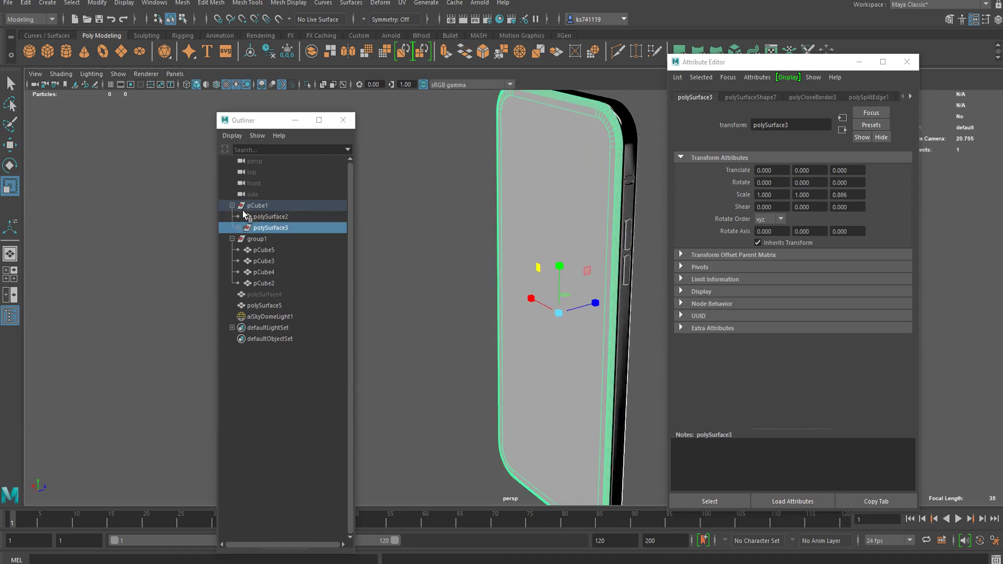
Step: Expand polySurface3 and delete the construction history of it and its children polySurface6 and polySurface7
click(238, 228)
shift+click(276, 241)
shift+click(277, 250)
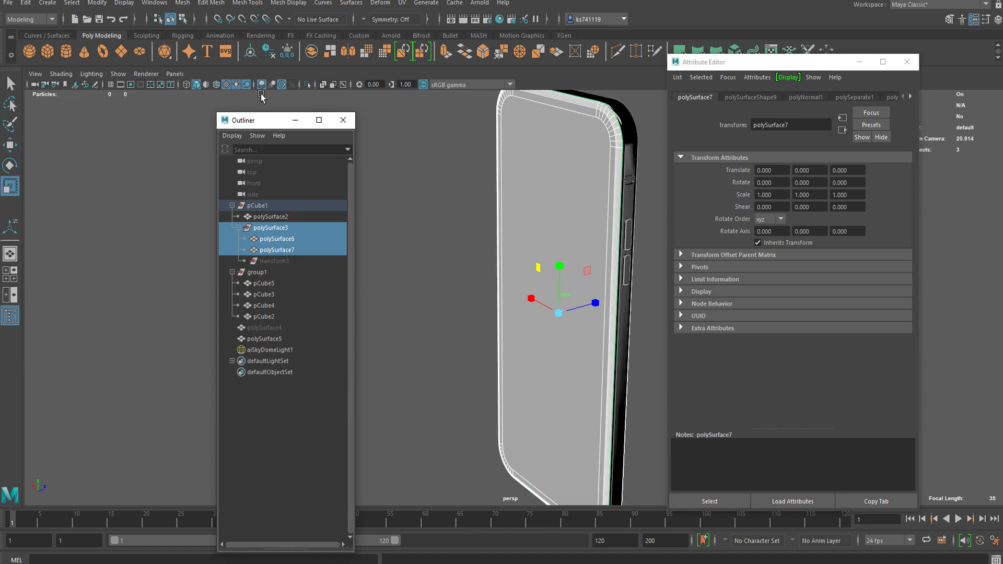
click(276, 49)
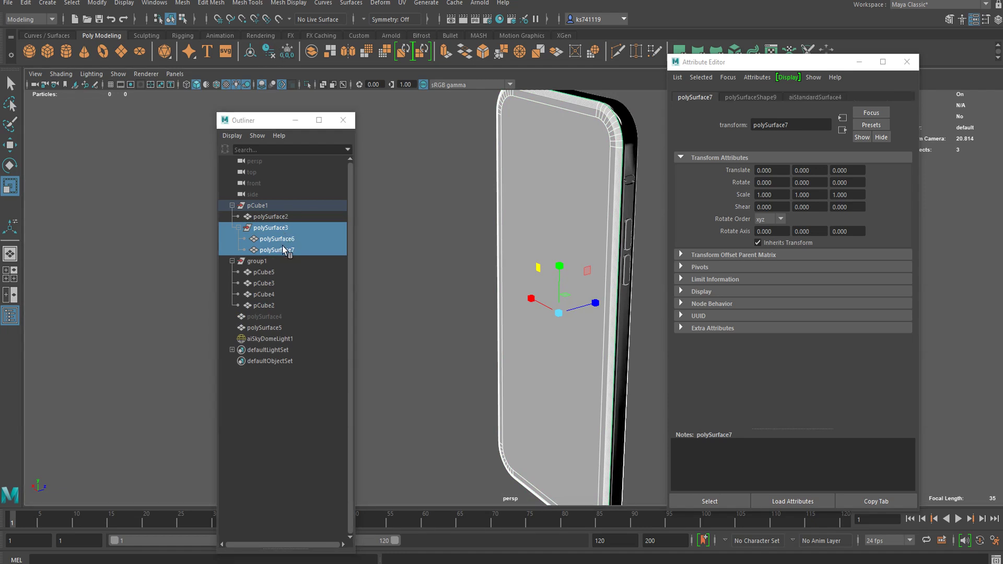
Step: Hide polySurface6 so that polySurface7 behind it can be picked
click(530, 221)
alt+drag(479, 278, 466, 271)
key(h)
Step: Assign a new aiStandardSurface material to polySurface7 and darken its base color to near black
scroll(546, 247, up, 3)
click(524, 275)
right_drag(534, 226, 564, 520)
click(364, 282)
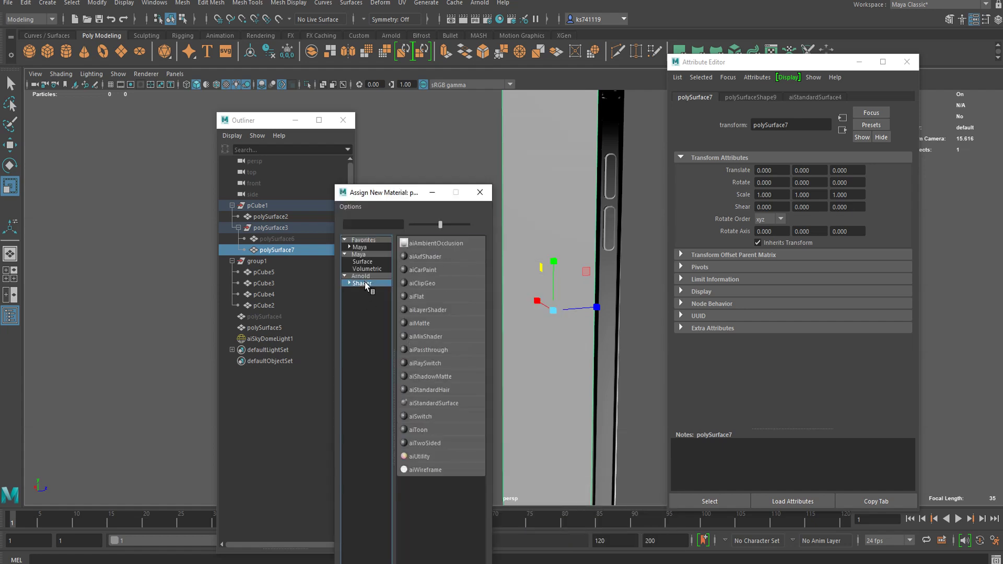
click(434, 404)
drag(806, 242, 798, 242)
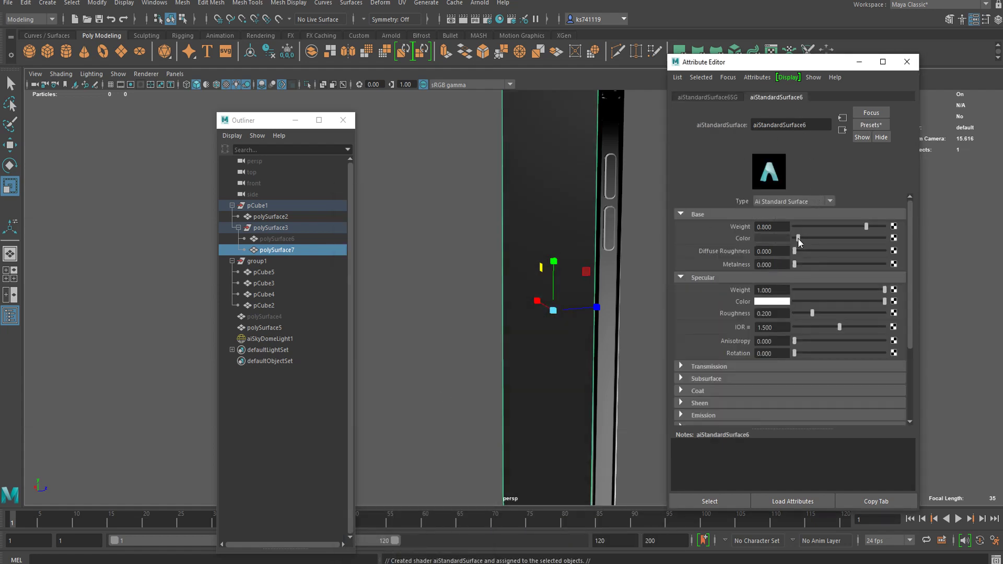
Step: Unhide polySurface6 and clear the selection
click(275, 241)
key(h)
click(478, 253)
Step: Select the large front screen face of polySurface2 and assign a new aiStandardSurface material to it
scroll(478, 253, down, 5)
alt+drag(478, 254, 487, 277)
scroll(497, 239, up, 4)
alt+drag(497, 239, 454, 170)
scroll(454, 170, down, 3)
click(530, 202)
right_drag(527, 191, 546, 514)
click(542, 229)
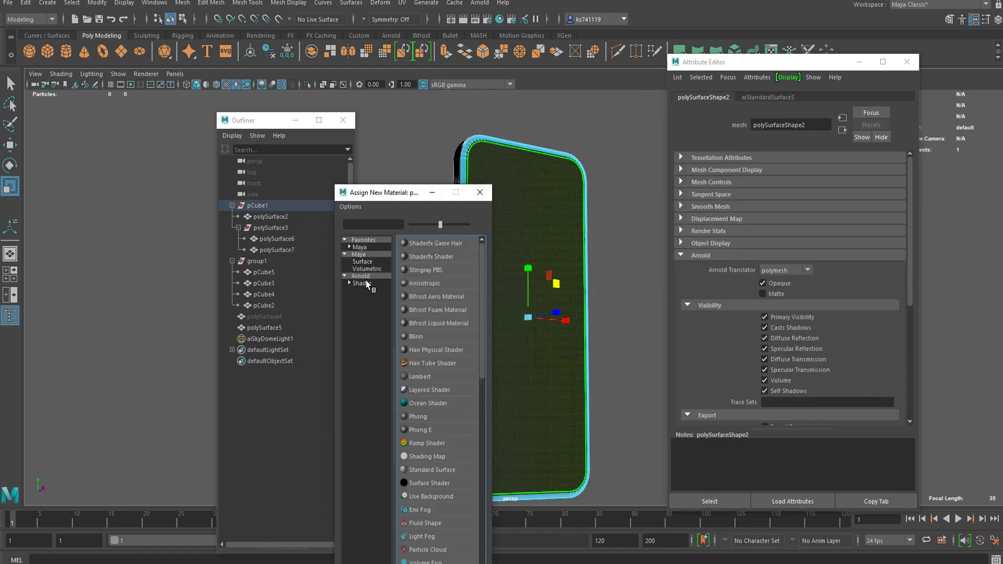
click(362, 282)
click(433, 403)
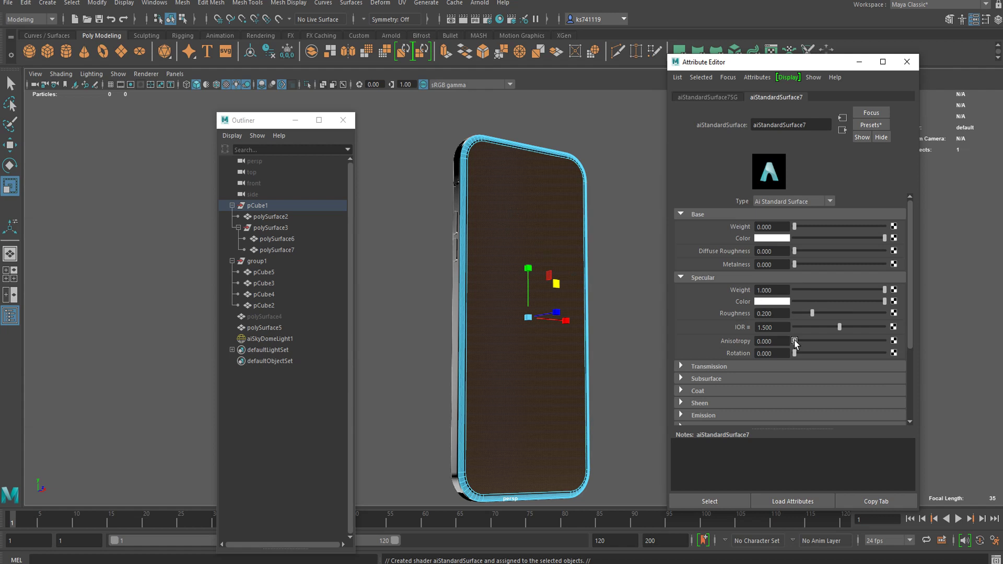
Step: Set the screen material's base weight and specular roughness to 0 and its emission weight to 1
scroll(719, 335, down, 4)
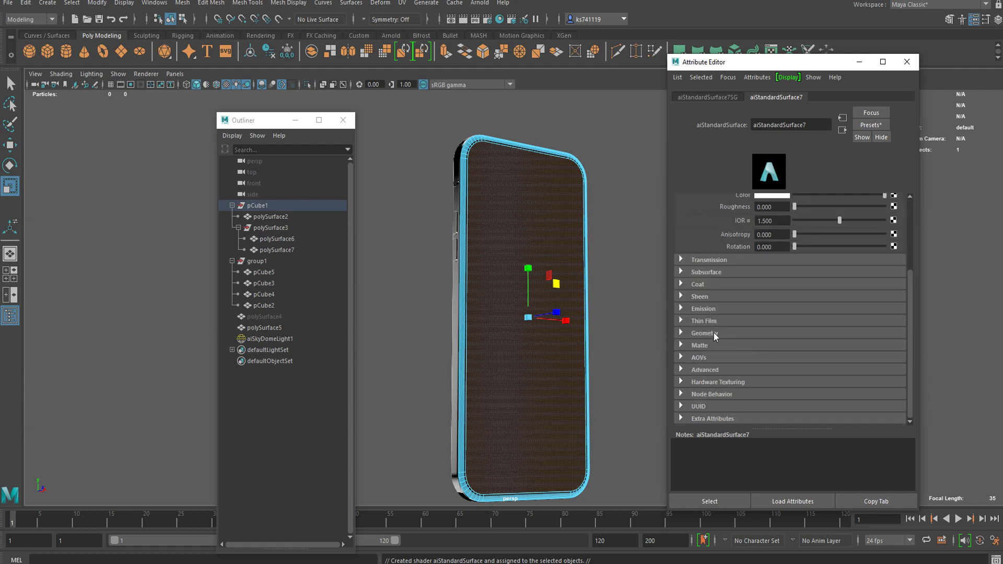
click(705, 308)
drag(806, 320, 924, 313)
Step: Reselect the screen face and connect a File texture to the emission color of aiStandardSurface7
right_drag(525, 267, 596, 196)
click(597, 194)
click(526, 235)
mouse_move(533, 205)
right_down()
mouse_move(529, 236)
mouse_move(539, 216)
right_up()
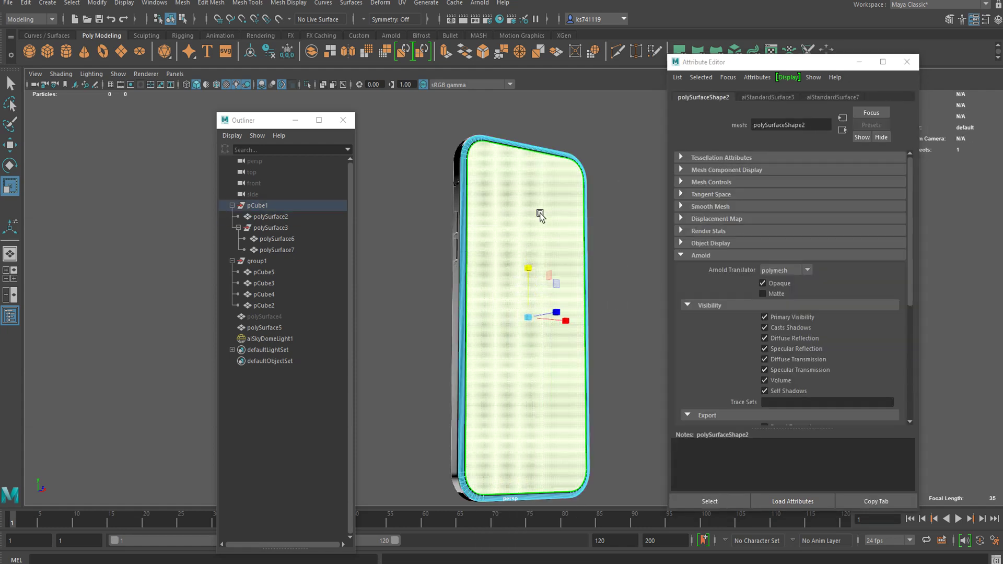
click(833, 98)
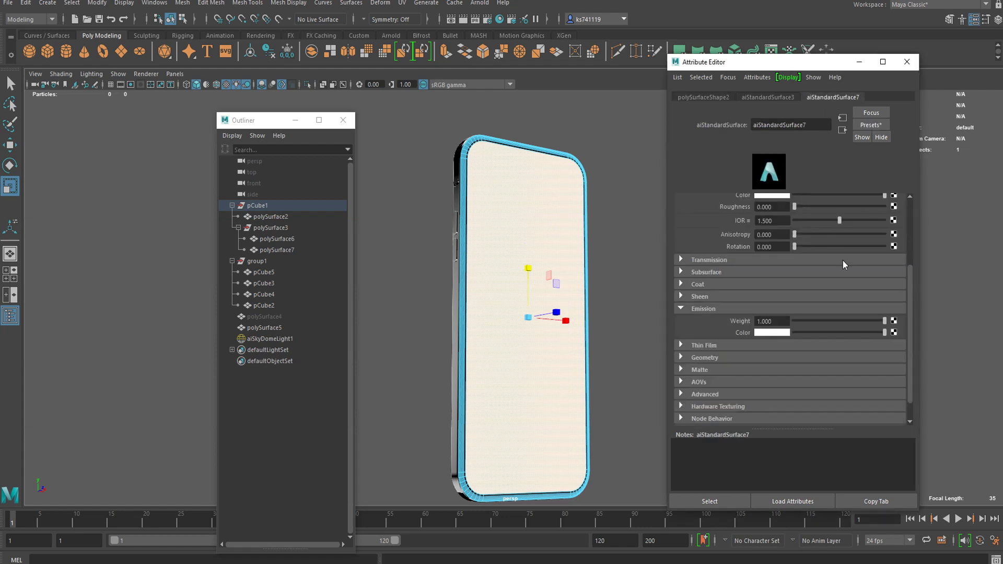
click(896, 334)
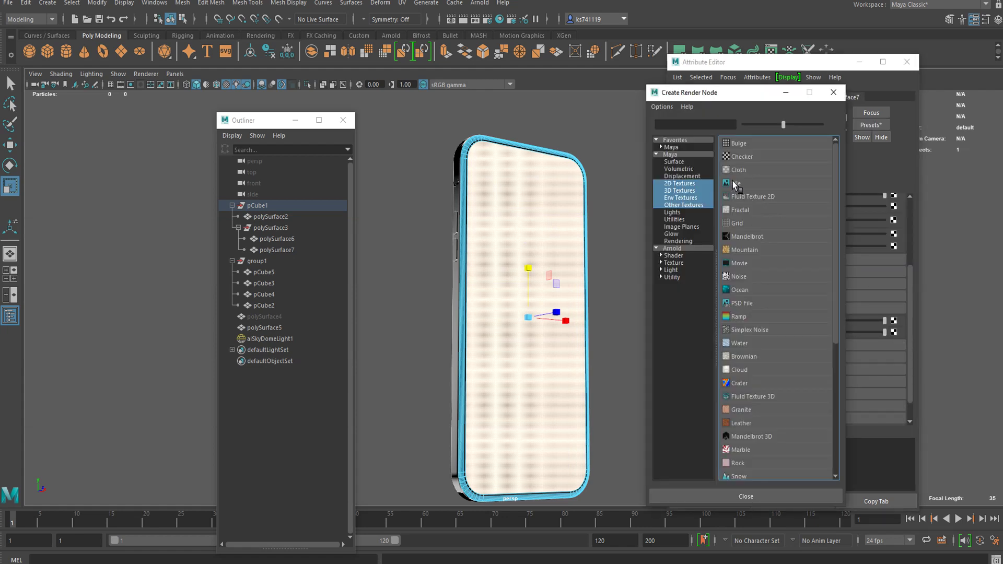
click(735, 184)
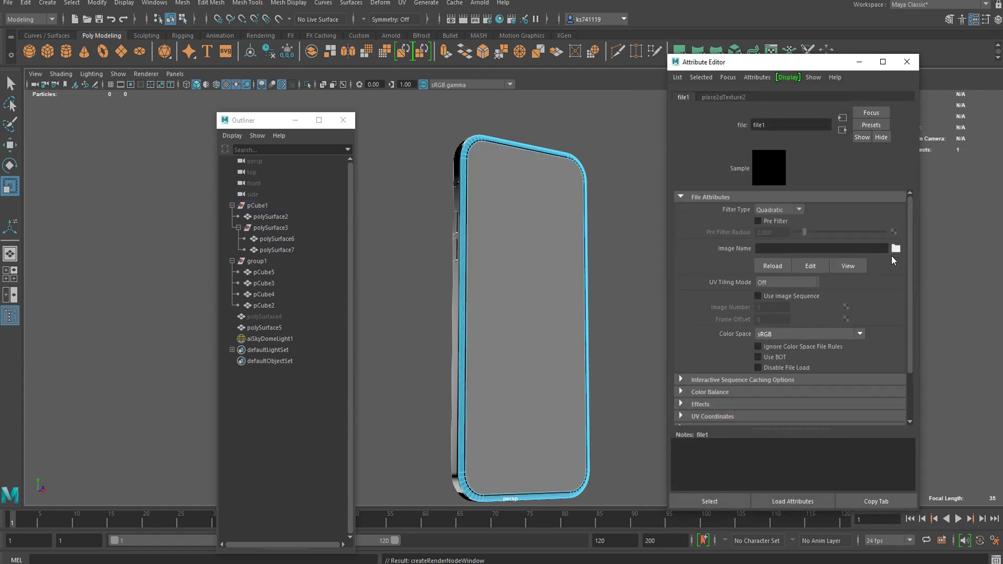
Step: Load BridgeScene03.png from the Desktop as the file texture's image
click(895, 249)
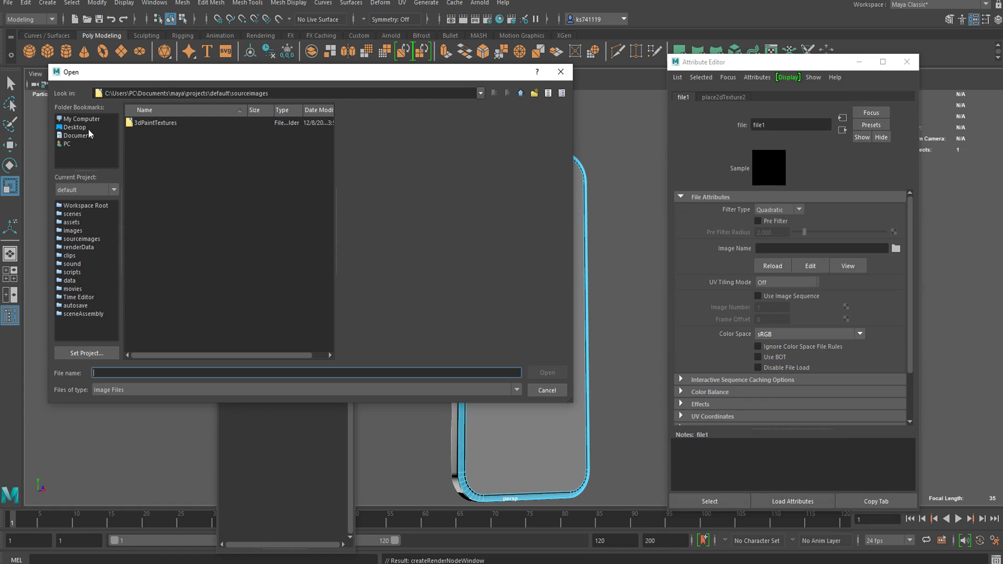
click(75, 127)
scroll(159, 196, down, 3)
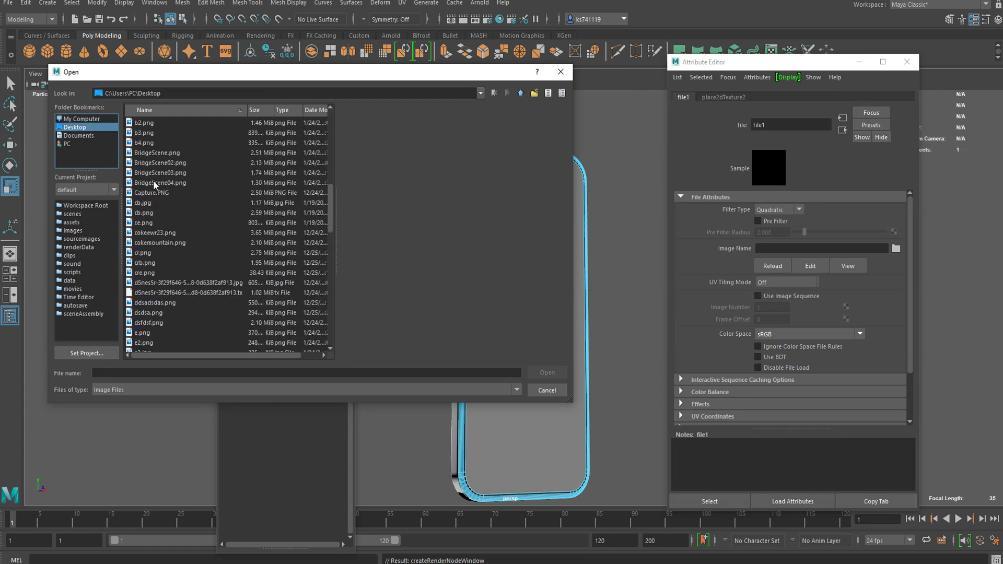
click(155, 183)
click(166, 172)
click(171, 163)
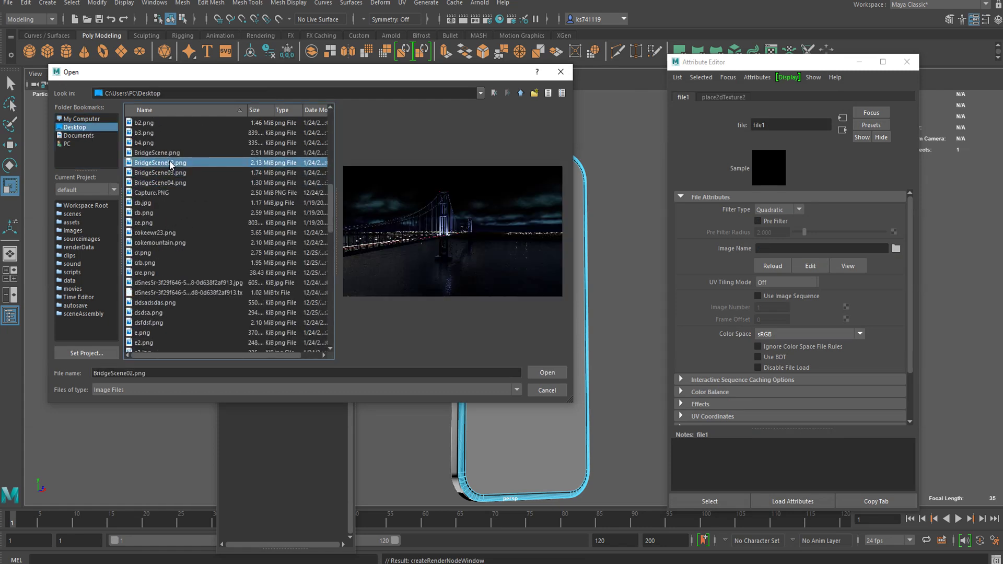
click(174, 153)
click(172, 173)
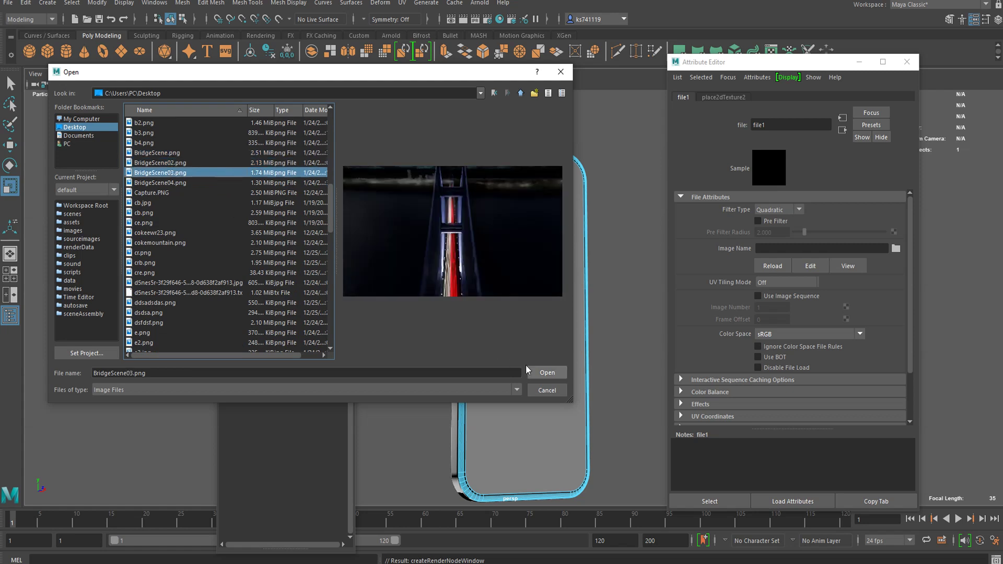
click(547, 372)
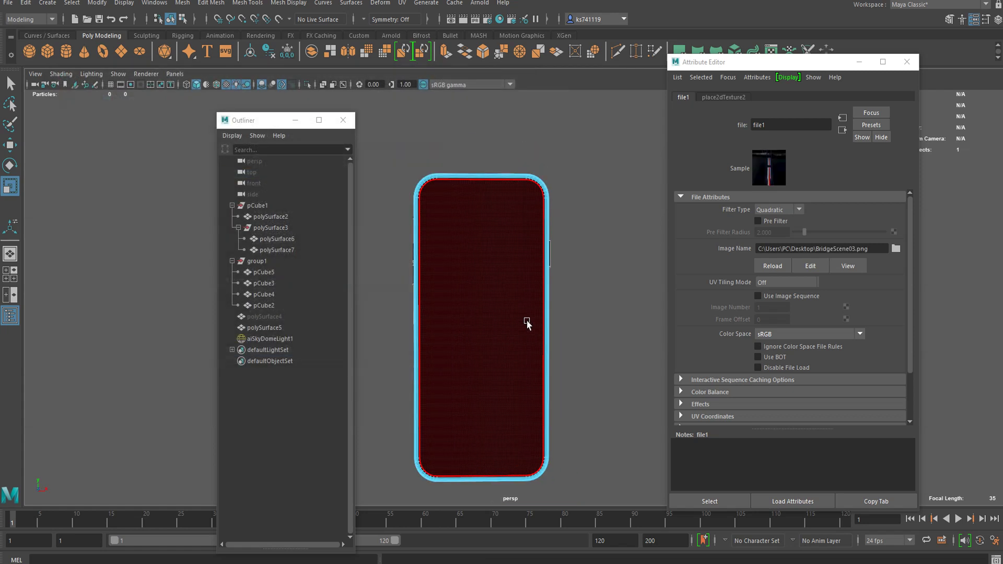
Step: Select the phone's screen face and apply automatic UV mapping to it
click(424, 315)
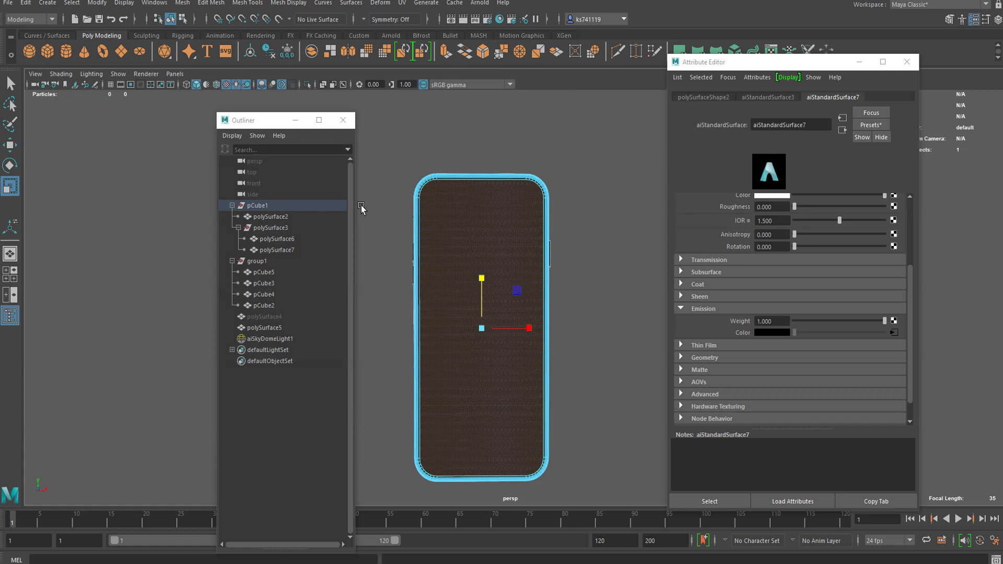
alt+drag(439, 295, 514, 209)
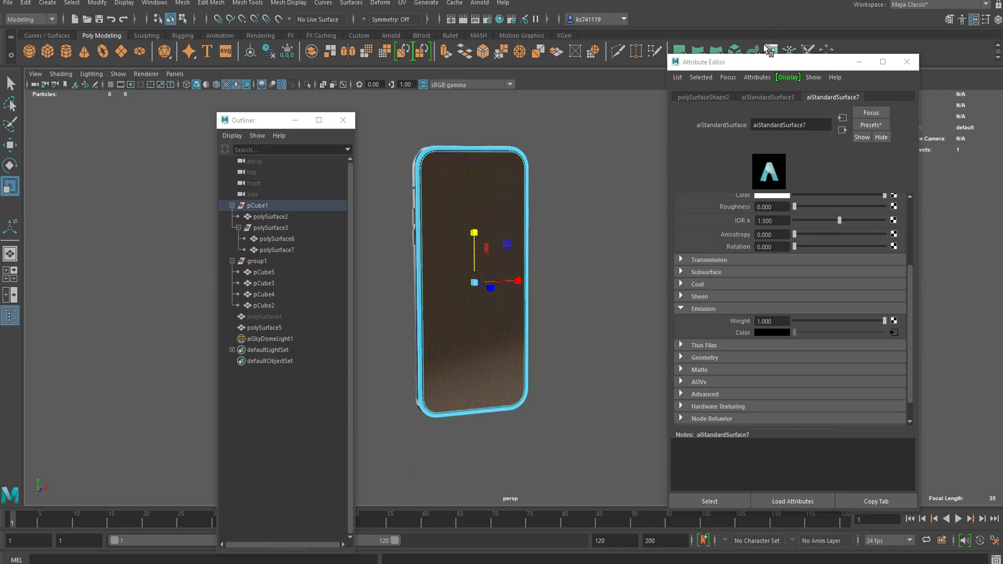
click(735, 51)
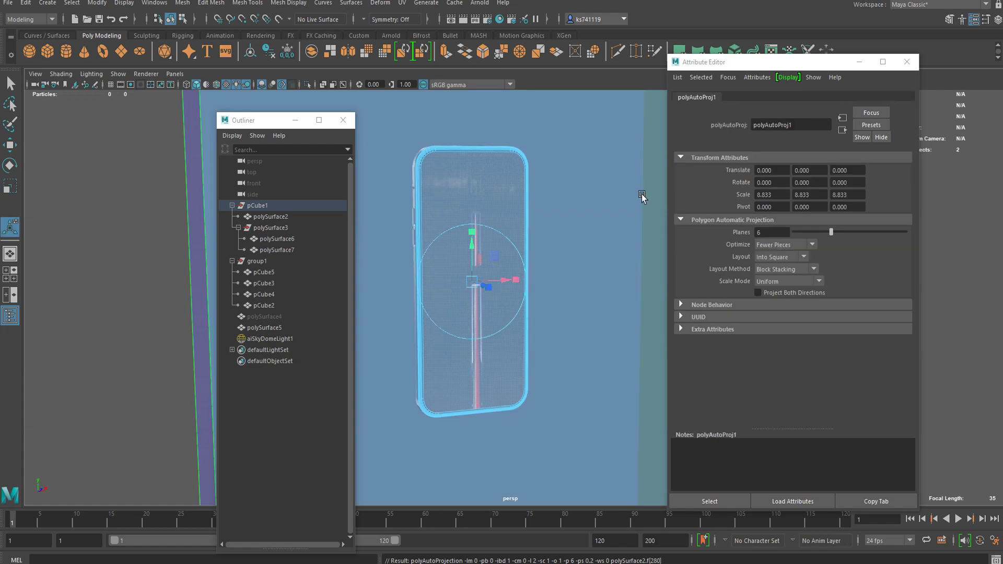
scroll(536, 228, up, 3)
key(w)
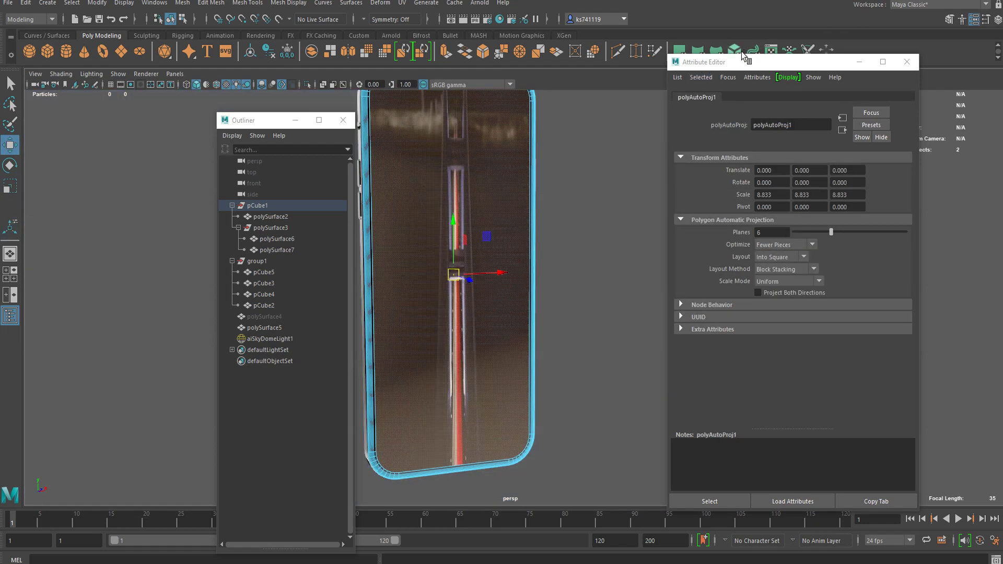
Step: In the UV Editor, scale the screen's UV shell narrower horizontally over the image, then close the editor
drag(740, 60, 744, 73)
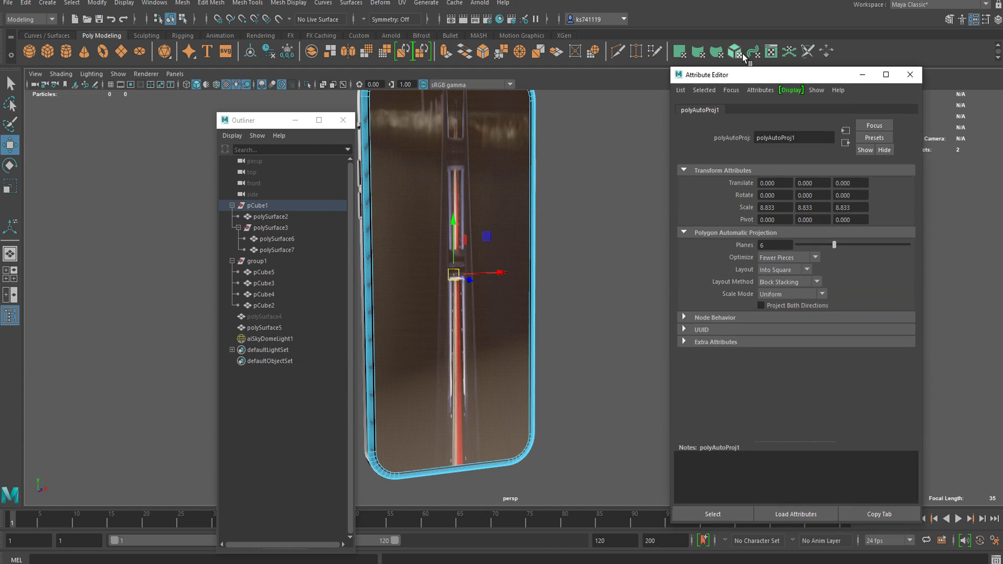
click(771, 53)
drag(256, 83, 772, 68)
right_drag(758, 203, 719, 181)
click(796, 239)
scroll(813, 260, down, 2)
key(r)
drag(890, 305, 853, 302)
key(w)
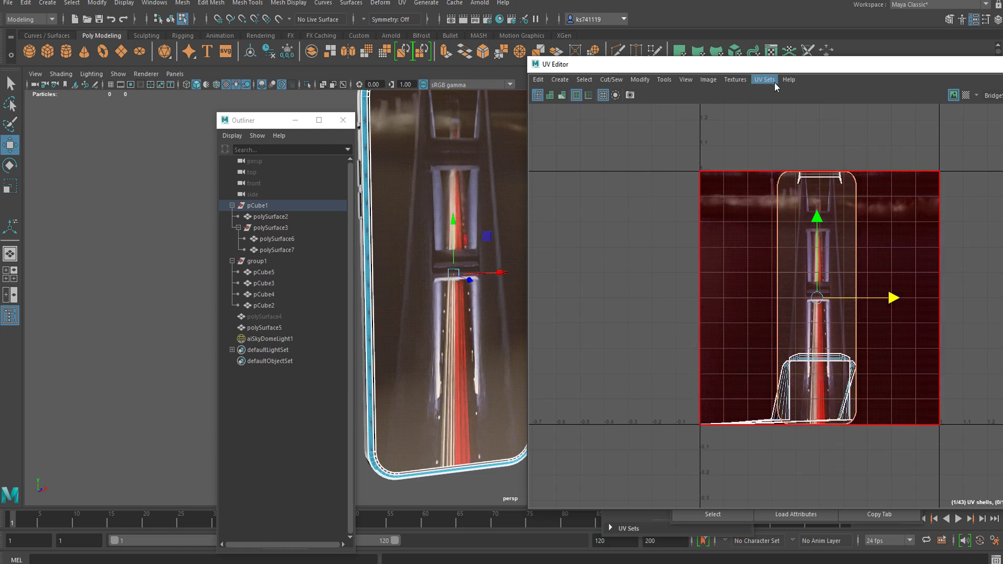
click(653, 50)
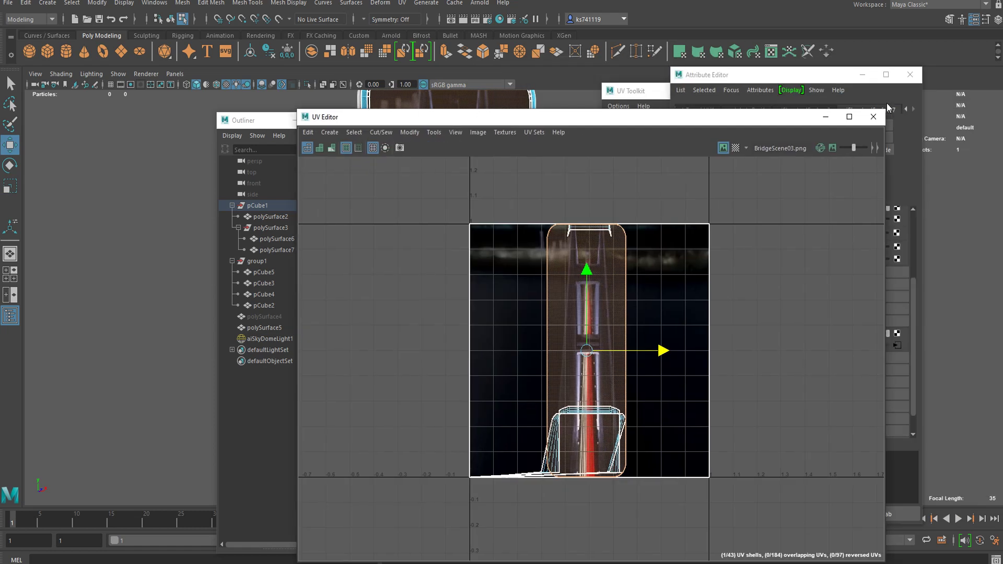
click(873, 117)
Step: Return to object mode, select polySurface2 and open the file texture feeding aiStandardSurface7's emission color
right_drag(469, 156, 571, 213)
click(570, 210)
scroll(552, 229, down, 3)
alt+drag(553, 229, 500, 215)
scroll(500, 215, up, 3)
click(496, 214)
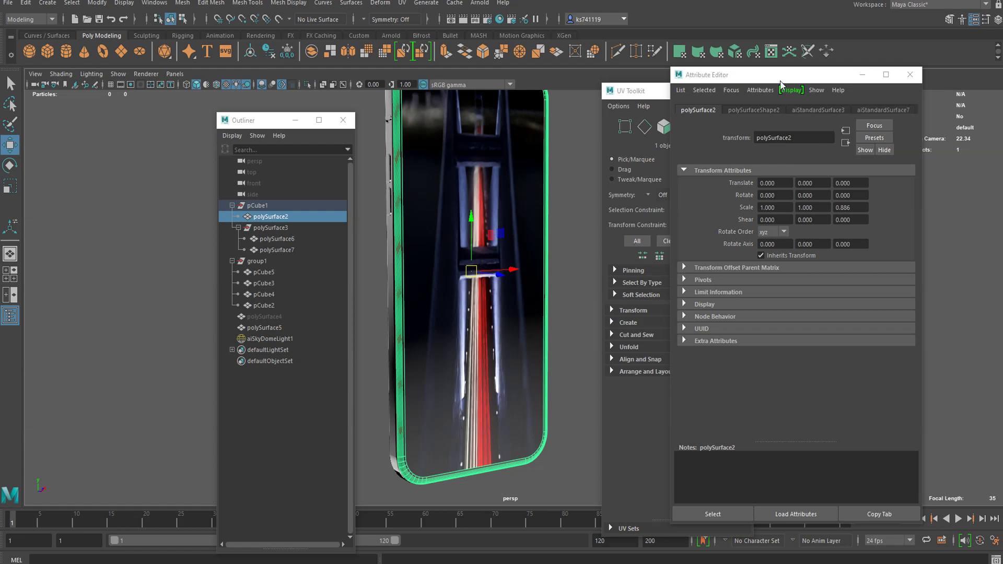
click(858, 115)
click(898, 345)
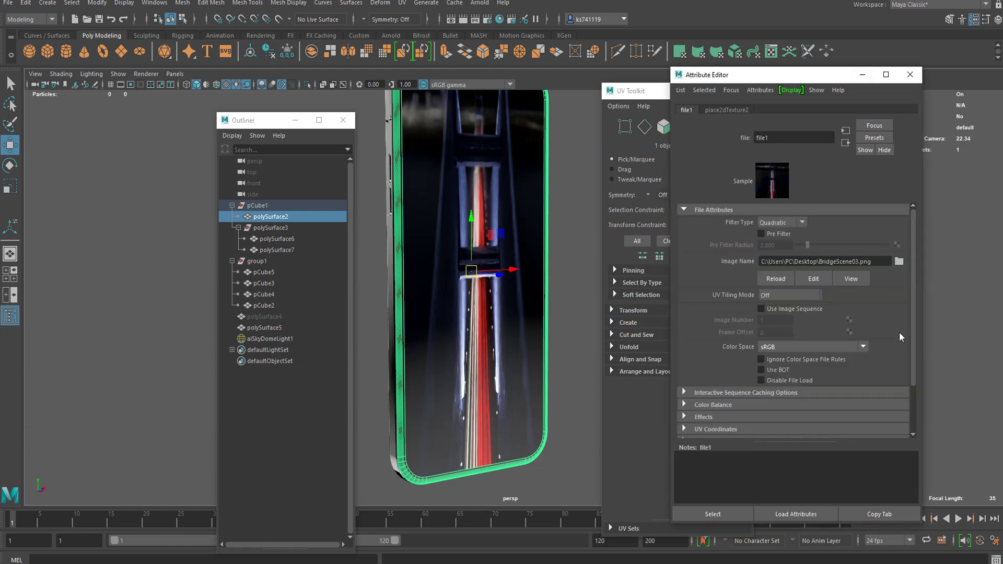
Step: Preview Desktop images and replace the file texture's image with Timelapse_denoise_0016.jpg
click(898, 261)
scroll(149, 215, down, 10)
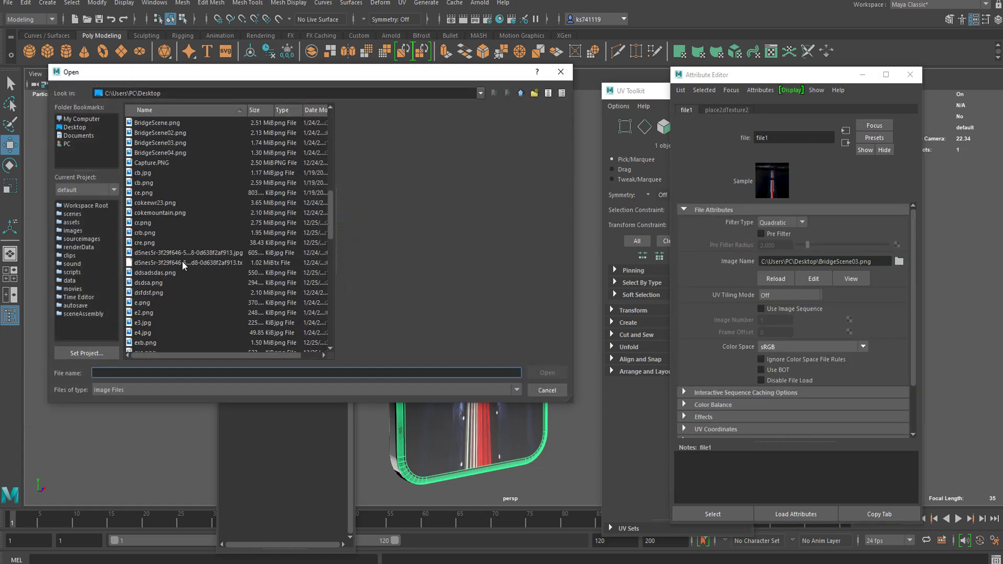
click(186, 241)
scroll(186, 236, down, 5)
click(186, 242)
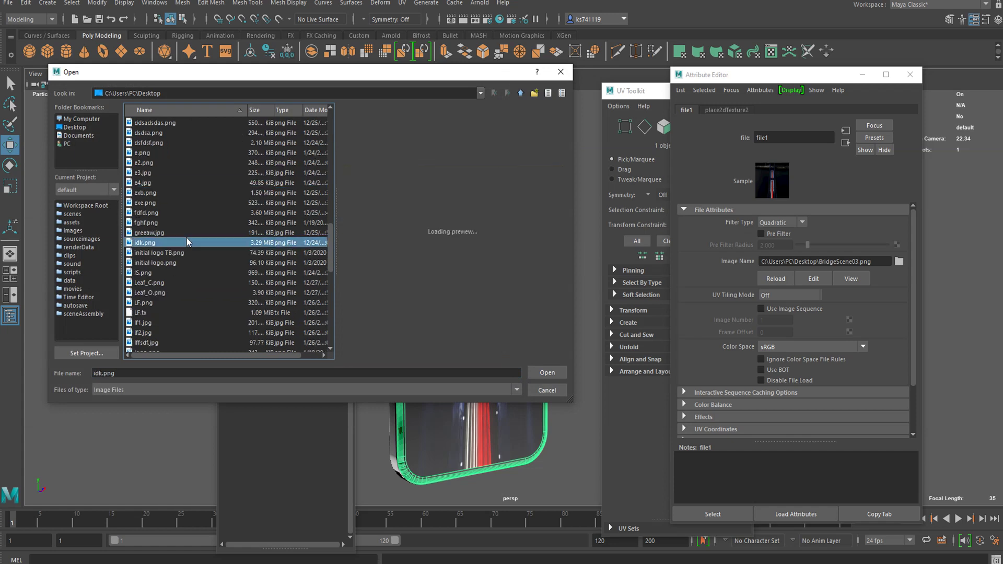
scroll(186, 236, down, 2)
click(184, 237)
click(188, 230)
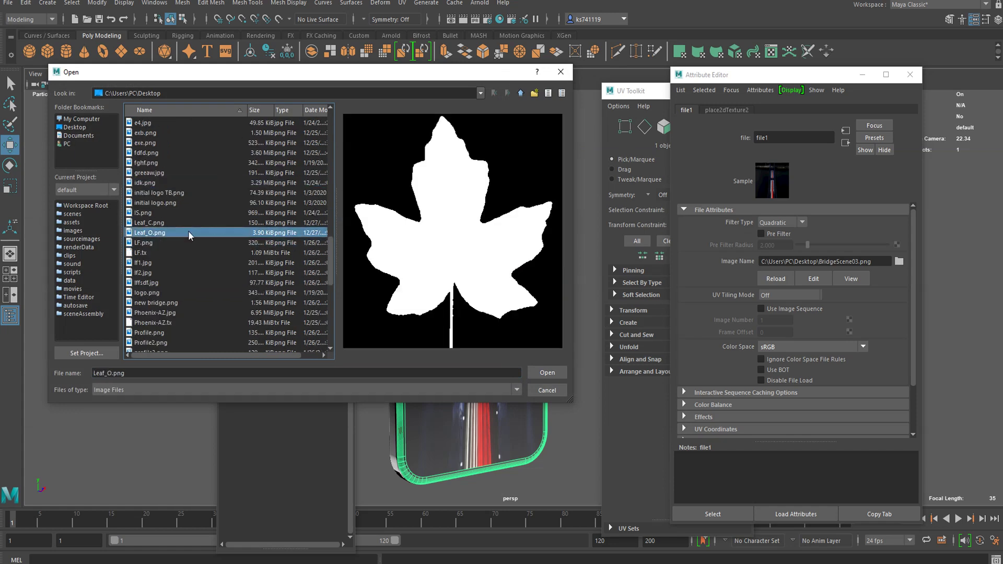
scroll(177, 249, down, 3)
click(170, 252)
scroll(170, 252, down, 4)
click(168, 243)
click(180, 253)
click(183, 263)
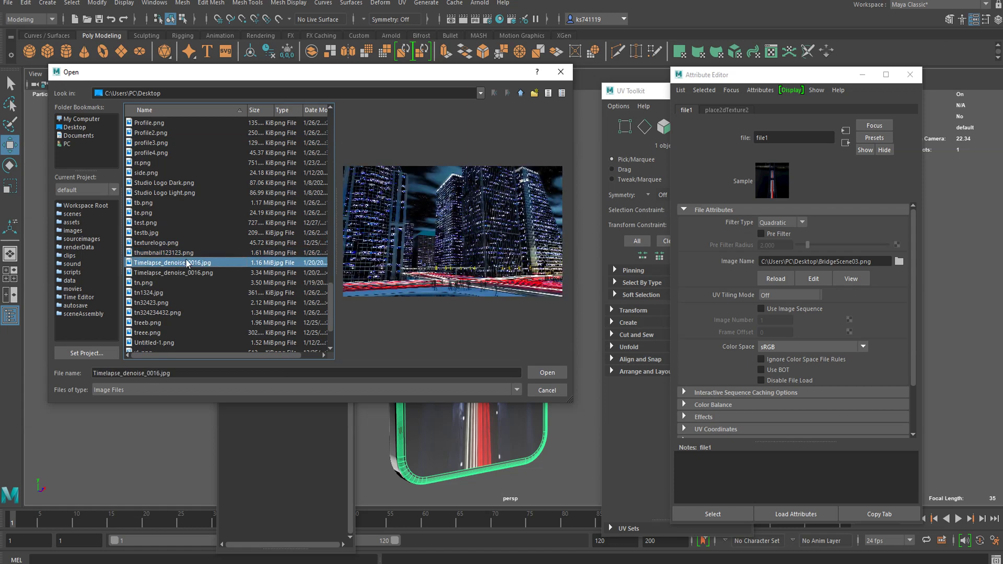
click(554, 374)
Step: Inspect the city image on the phone's screen from several angles and reselect polySurface2
click(564, 401)
scroll(547, 408, down, 3)
alt+drag(544, 408, 505, 399)
click(502, 305)
scroll(468, 335, up, 3)
alt+drag(468, 338, 519, 295)
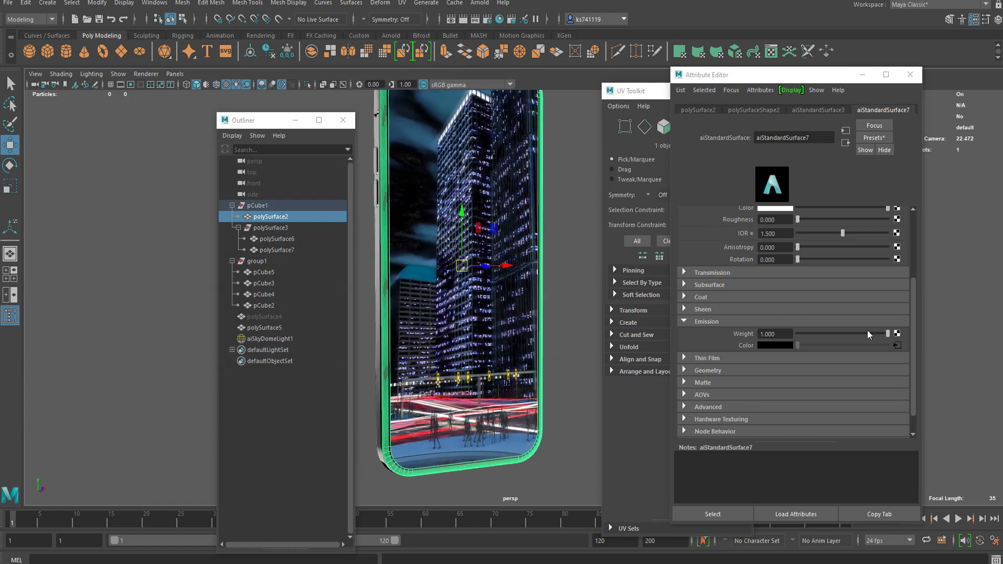
click(896, 345)
click(897, 264)
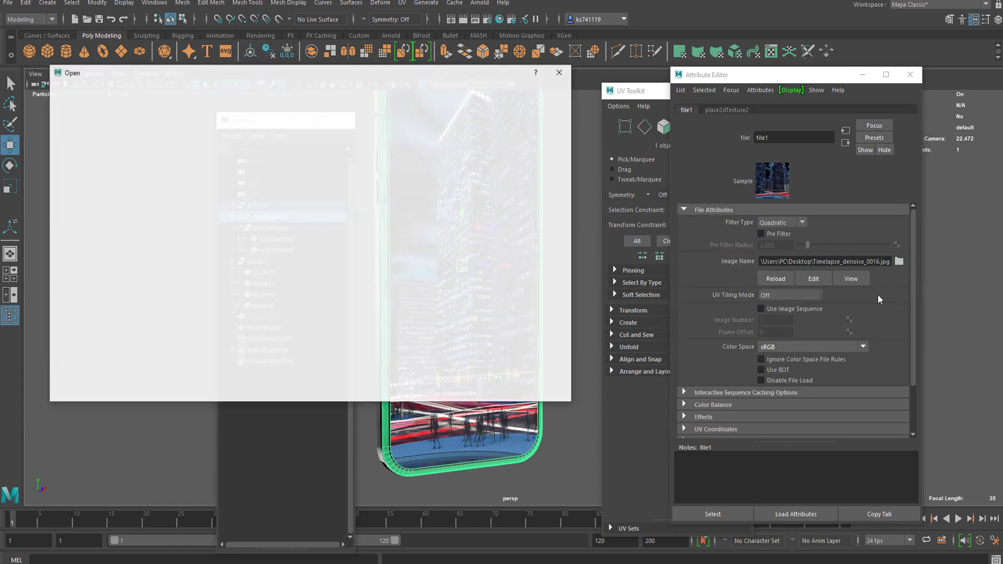
click(561, 71)
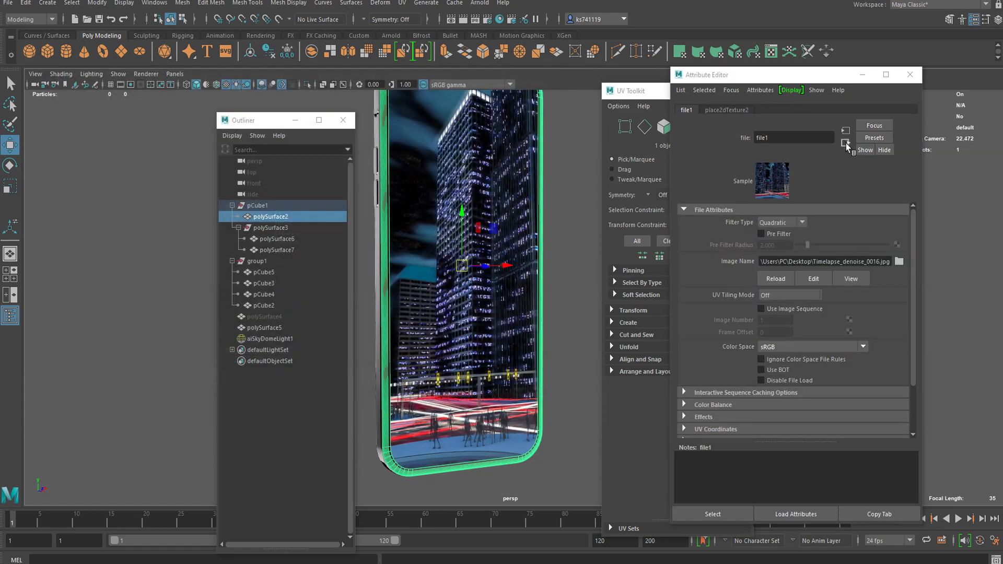
click(846, 143)
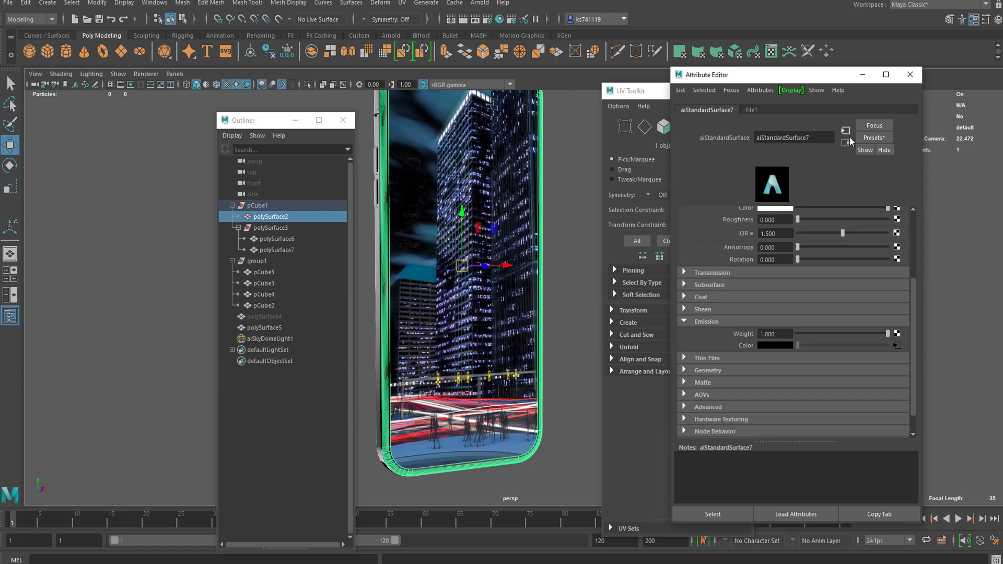
Step: Break the file texture's connection to aiStandardSurface7's emission color and connect a Ramp texture in its place
right_click(744, 344)
click(778, 372)
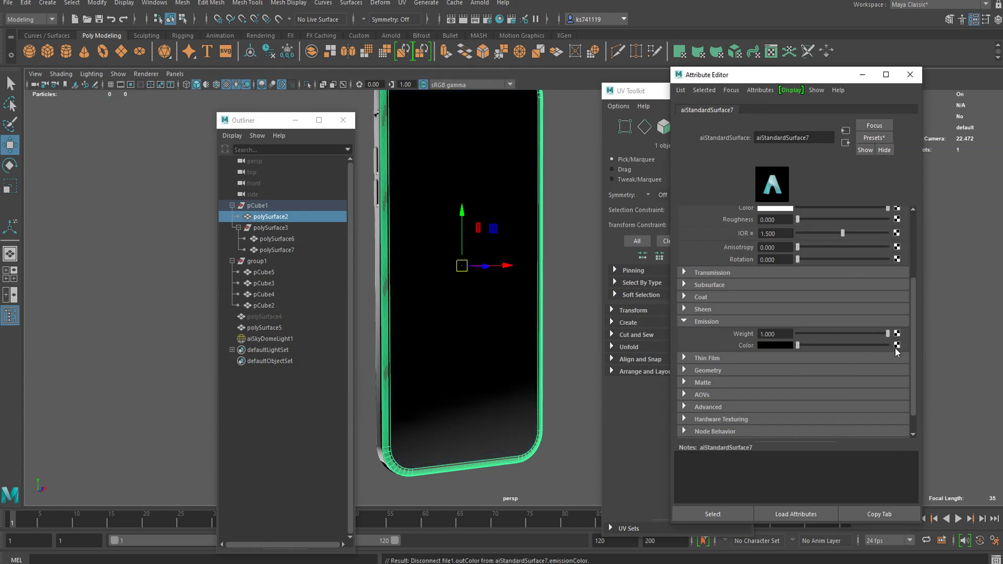
click(895, 345)
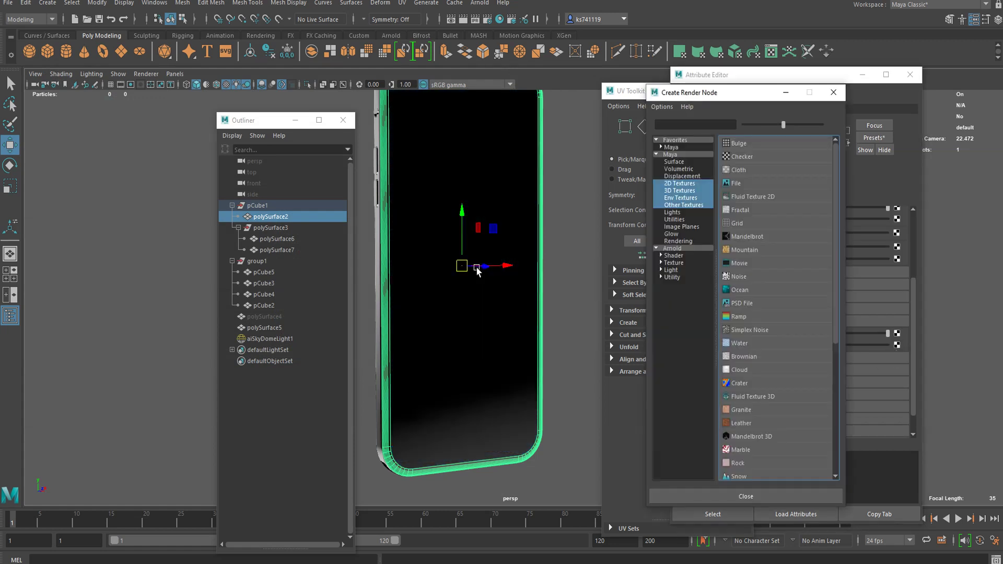
click(737, 316)
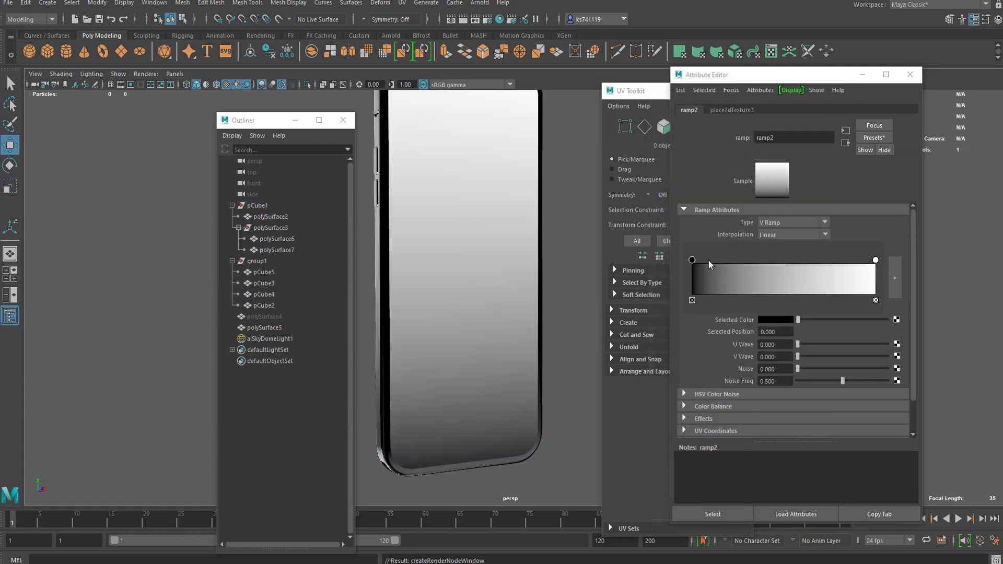
Step: Set the ramp's start color to light cyan, its Noise to 0.959 and its Noise Freq to 0.724
click(772, 321)
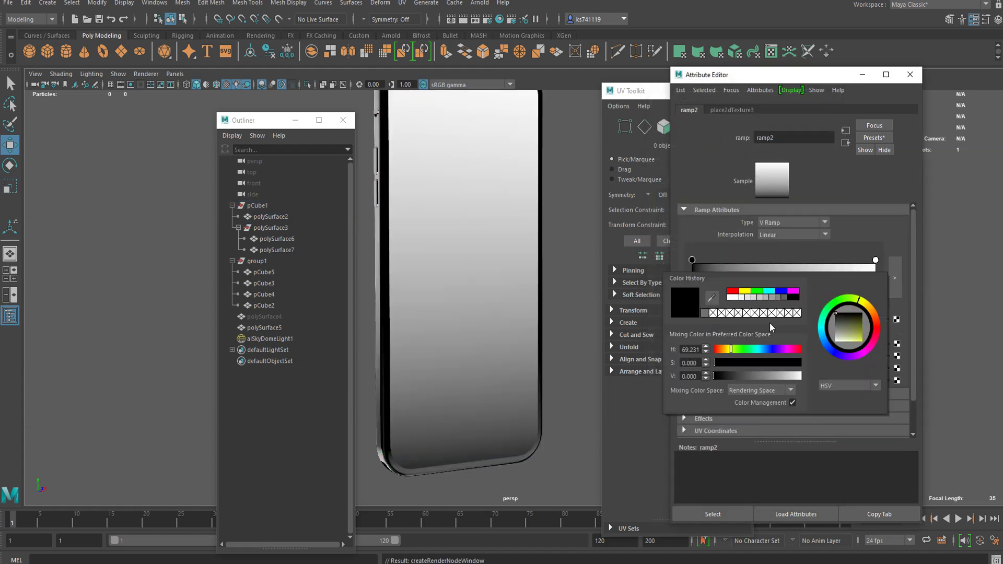
click(776, 376)
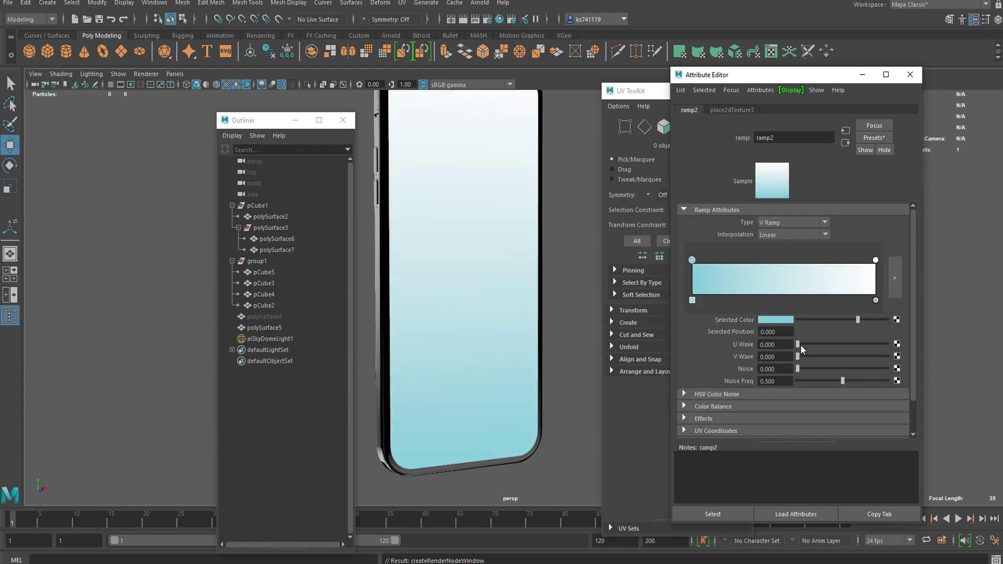
scroll(800, 346, down, 2)
drag(806, 334, 860, 346)
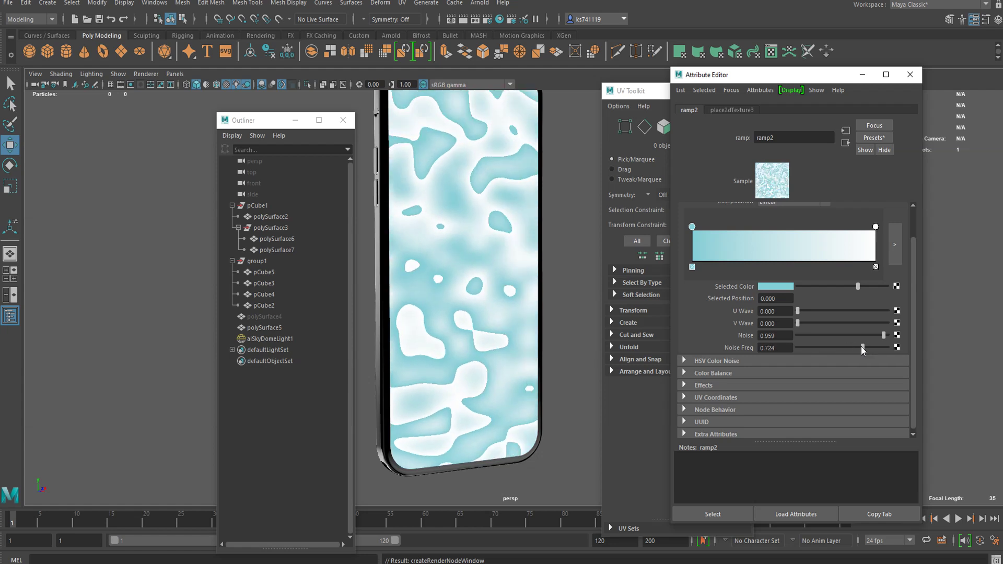
Step: Change the ramp's gradient type from V Ramp to another type and set its Noise Freq to 0.712
scroll(772, 258, up, 2)
click(797, 224)
click(797, 223)
click(787, 224)
click(778, 279)
scroll(754, 318, down, 2)
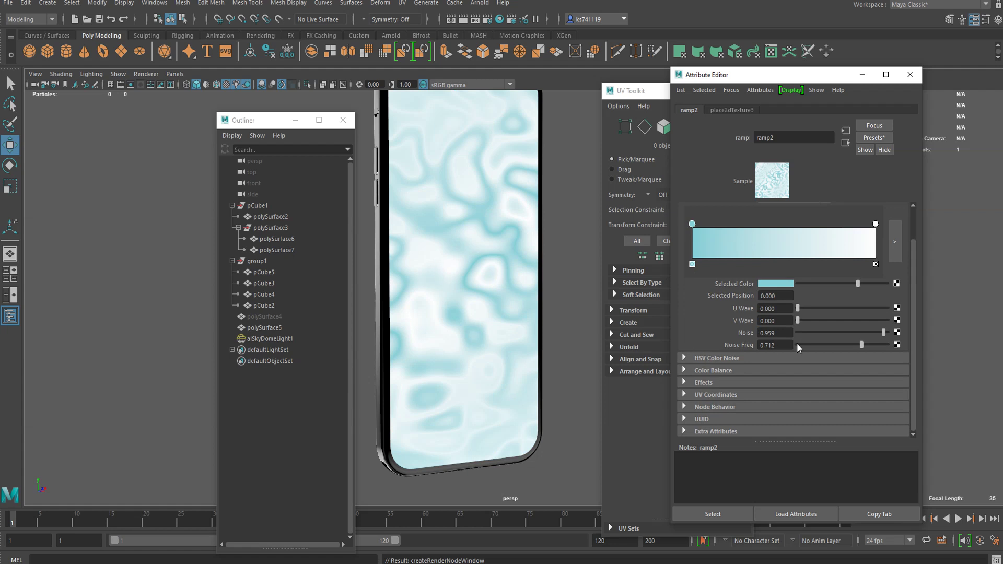
Step: Set the ramp's Hue Noise to 0.676, Sat Noise to 0.341 and Val Noise to 0.135, and its Noise Freq to 0.247
click(718, 358)
drag(804, 370, 857, 361)
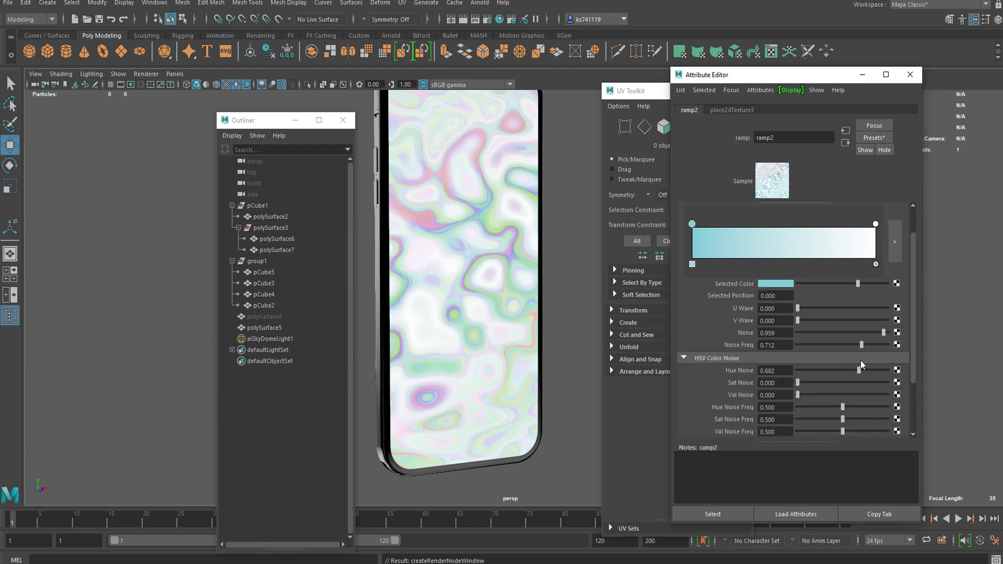
mouse_move(804, 382)
mouse_down()
mouse_move(845, 377)
mouse_move(809, 384)
mouse_move(822, 390)
mouse_move(809, 394)
mouse_up()
click(828, 383)
click(813, 345)
drag(813, 345, 819, 345)
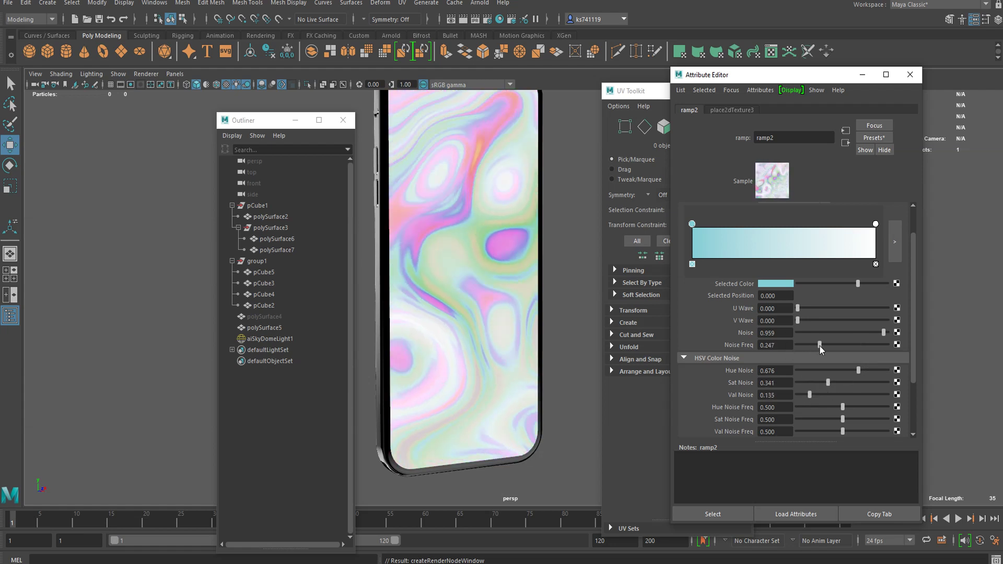
scroll(774, 331, down, 3)
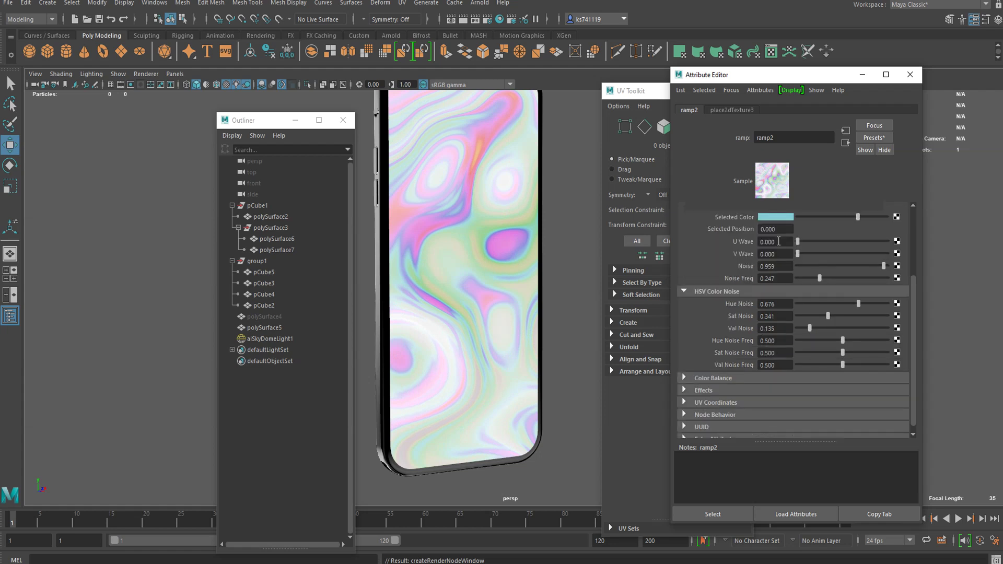
alt+drag(573, 316, 486, 293)
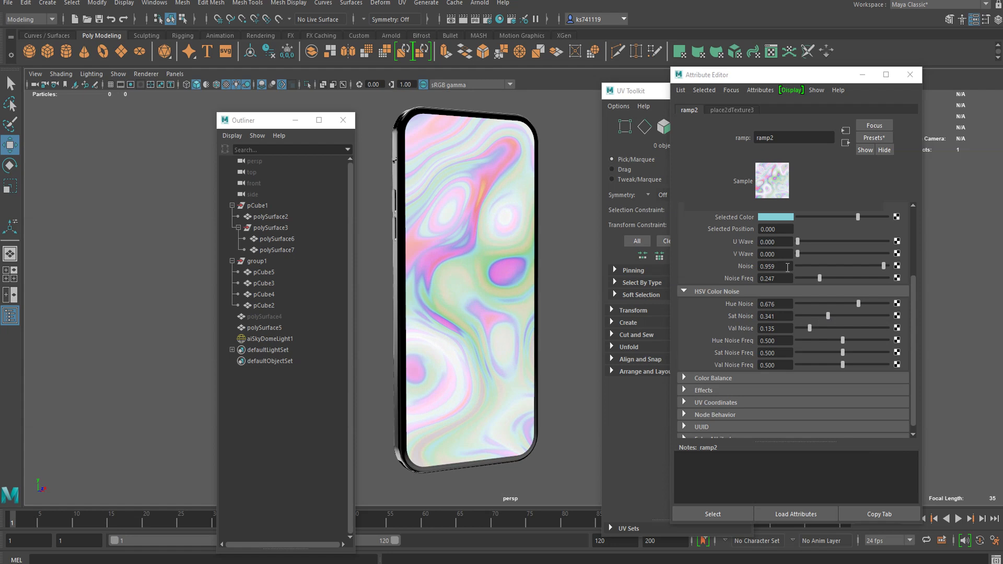
Step: Set the ramp's end color to black and brighten its light cyan start color
scroll(797, 261, up, 3)
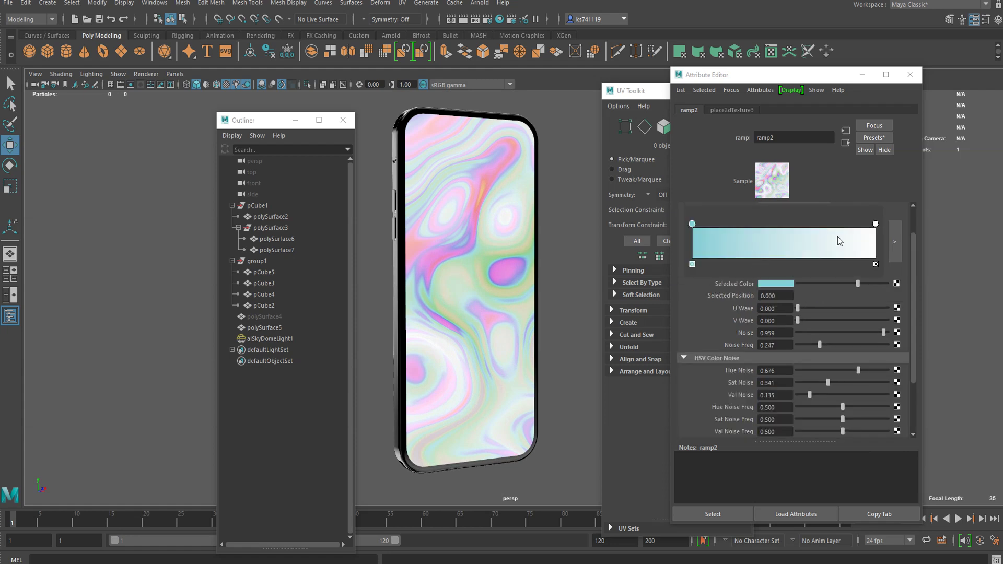
click(875, 224)
click(776, 285)
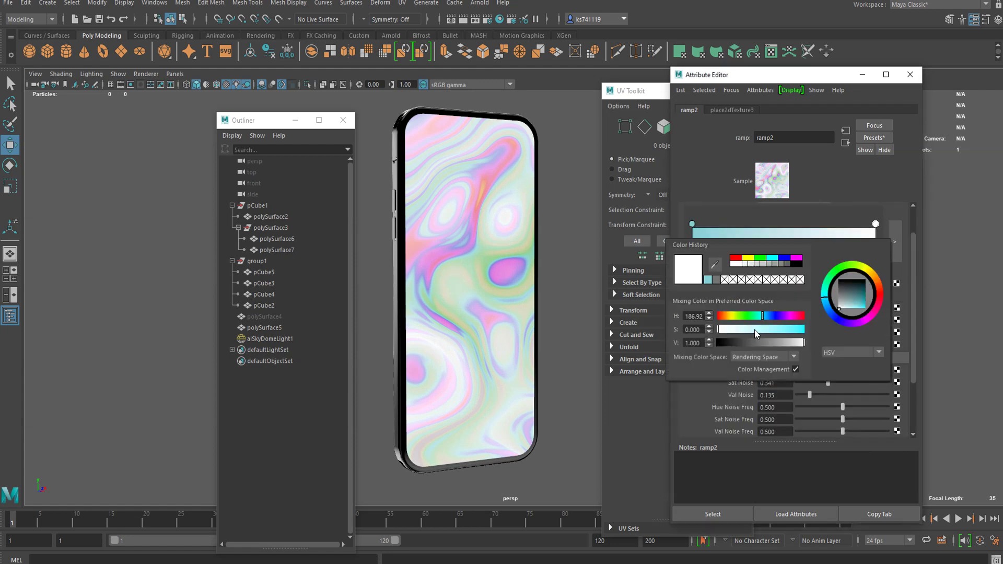
drag(744, 342, 713, 336)
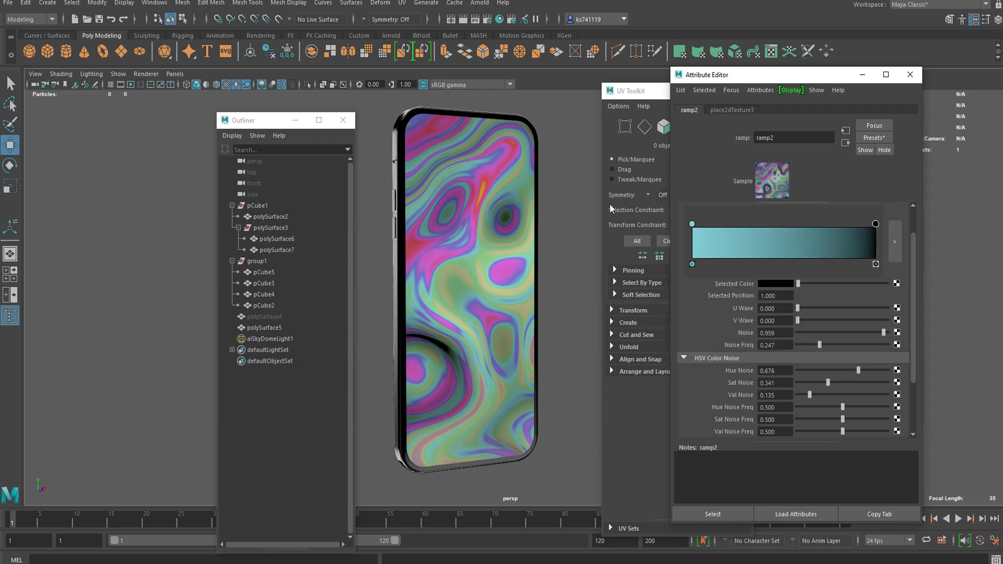
click(692, 224)
drag(837, 285, 883, 284)
Step: Set the ramp's Noise to 0.600 and its Noise Freq to 0.253
scroll(801, 271, down, 1)
scroll(807, 346, up, 1)
drag(807, 346, 853, 334)
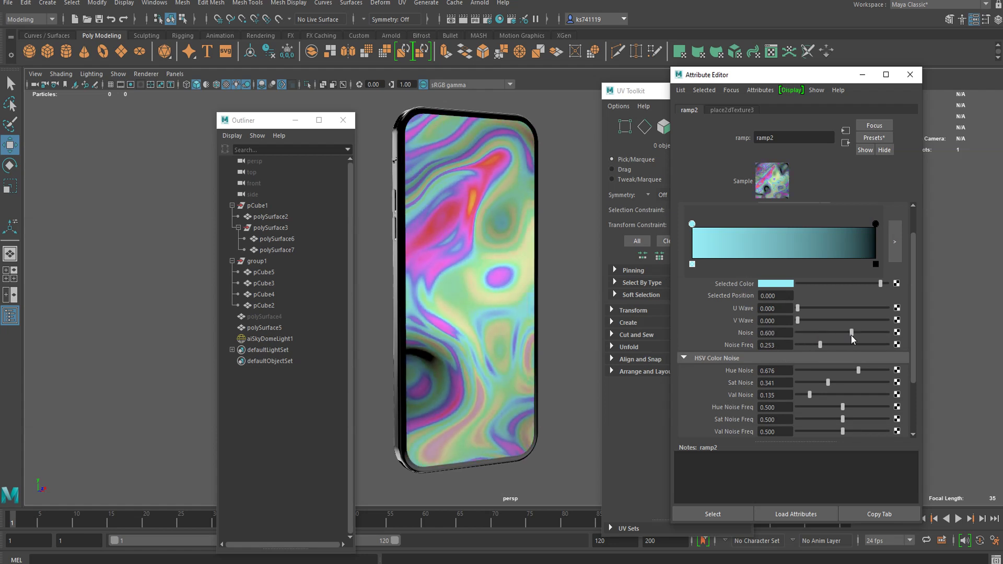
Step: Keyframe the ramp's Noise at 0.600 on frame 1 and at 1.000 further along the timeline, and scrub back through the animation
right_click(781, 333)
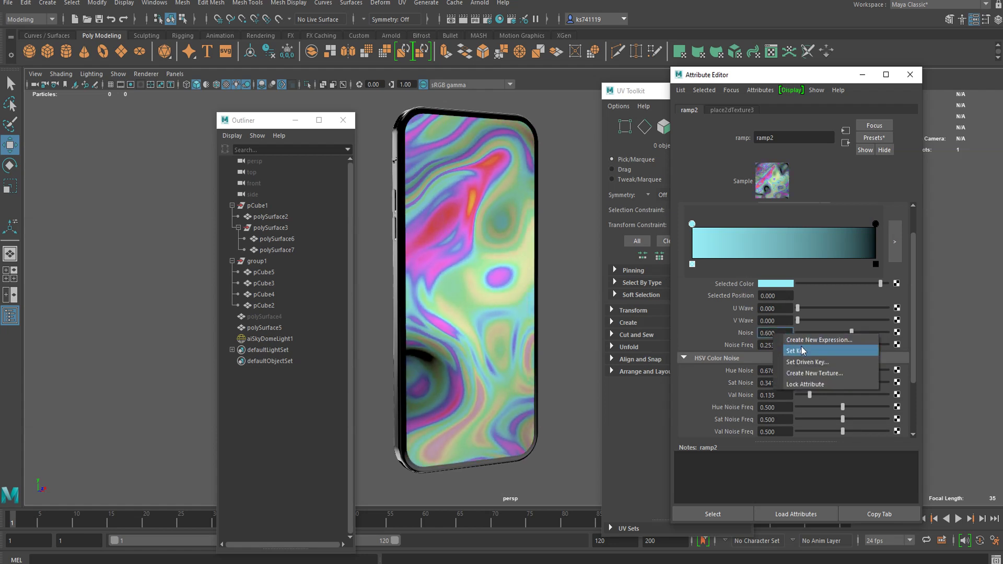
click(803, 351)
drag(174, 525, 209, 522)
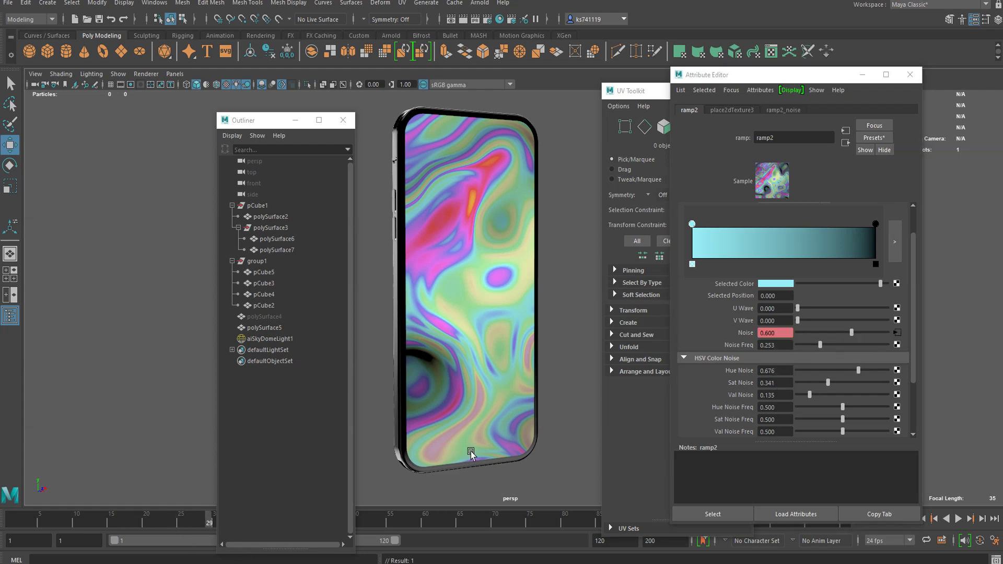
drag(851, 334, 910, 320)
right_click(778, 333)
click(780, 352)
drag(102, 524, 12, 524)
click(970, 519)
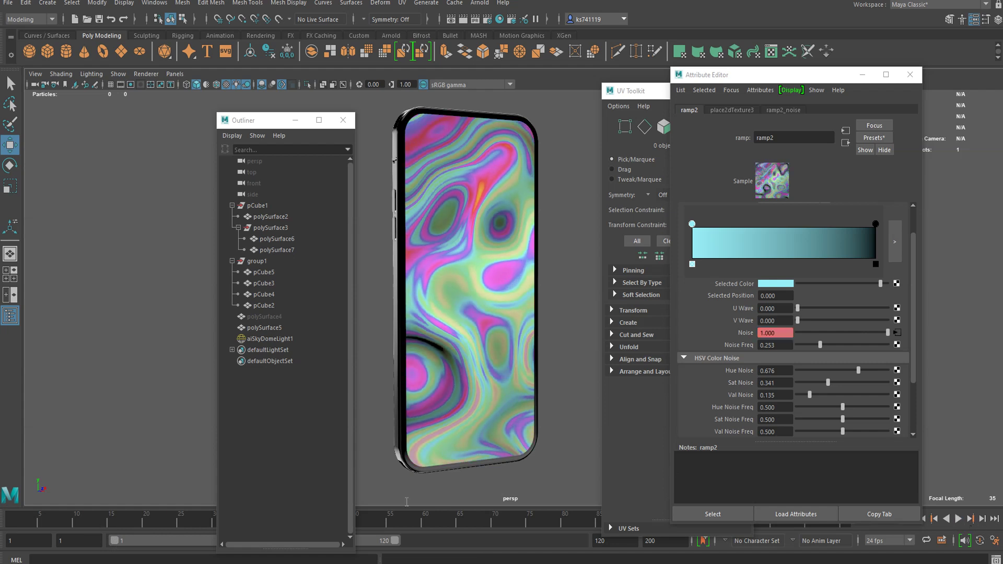
Step: Close the Outliner and set the second key of the ramp's noise animation curve to frame 120
click(342, 120)
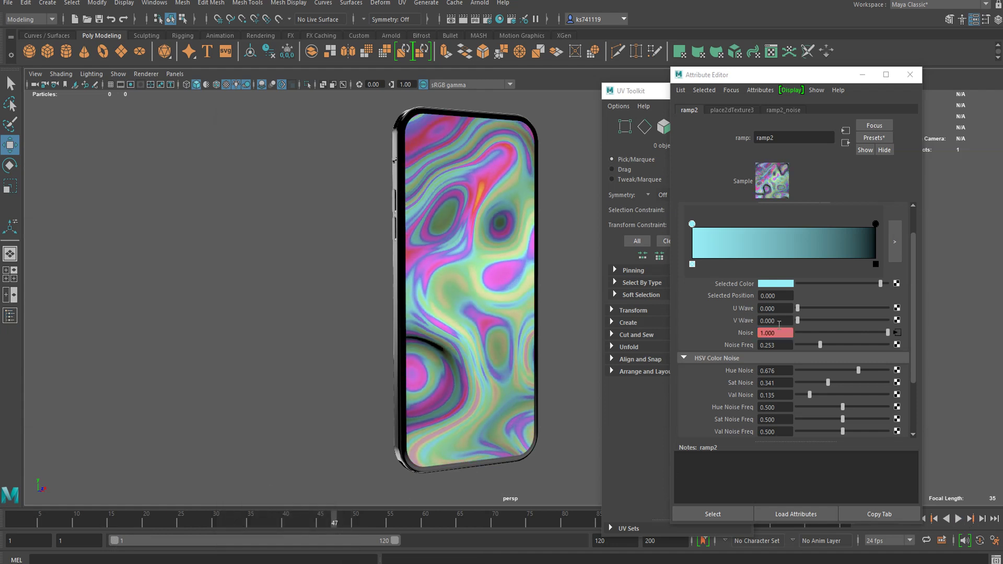
right_click(753, 339)
click(756, 335)
double_click(729, 269)
text(120)
key(Return)
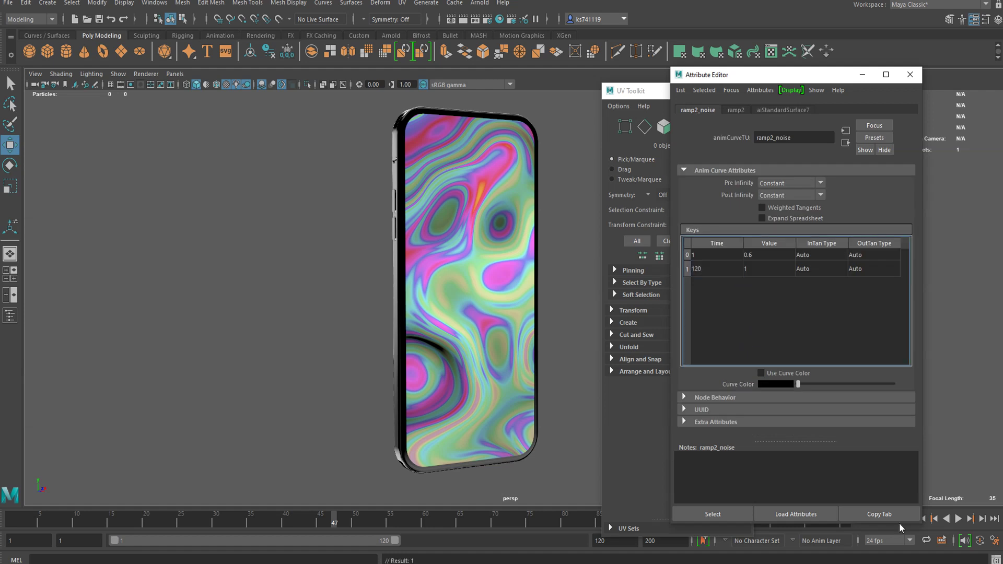
Step: Play the screen's noise animation from the first frame and examine the back of the phone
drag(805, 75, 813, 49)
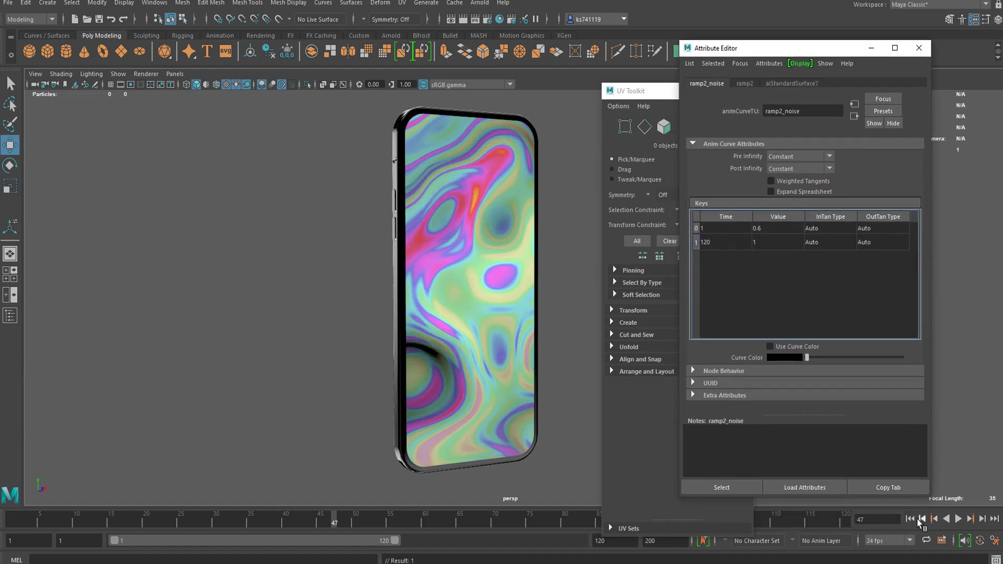
click(910, 518)
click(957, 520)
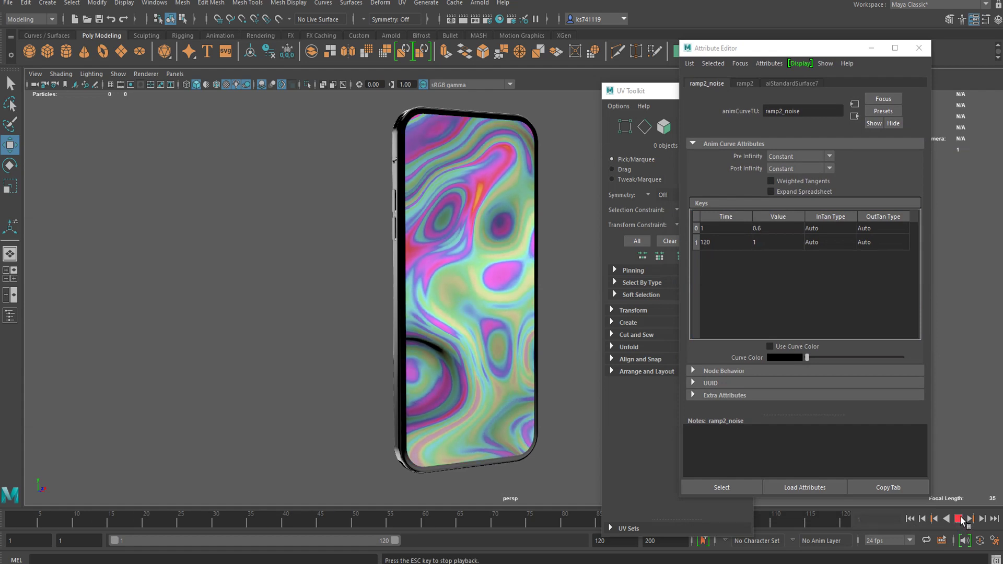
key(Escape)
scroll(372, 210, down, 5)
scroll(424, 246, up, 10)
alt+drag(369, 235, 313, 347)
scroll(334, 319, up, 3)
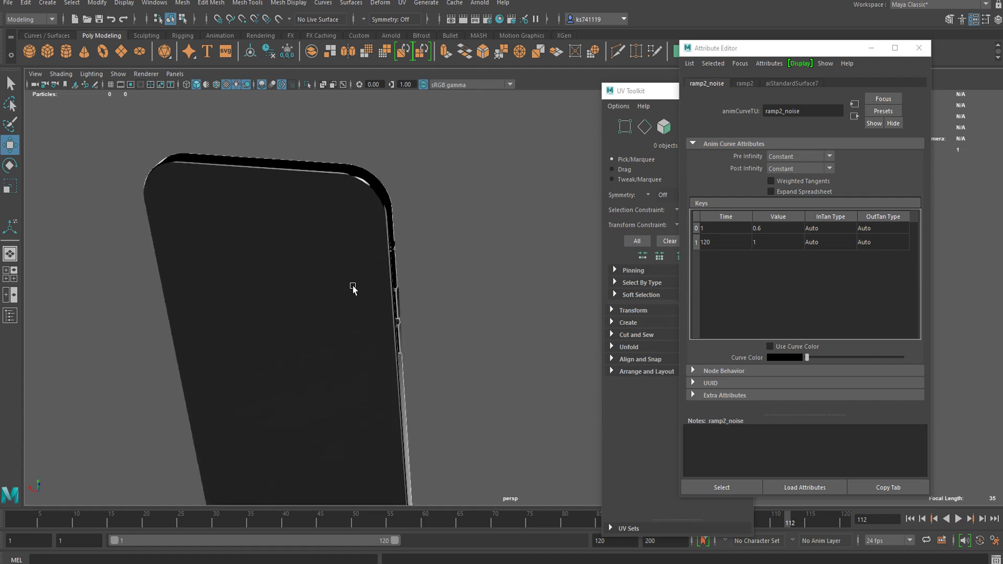
alt+drag(318, 289, 340, 451)
alt+drag(482, 423, 389, 410)
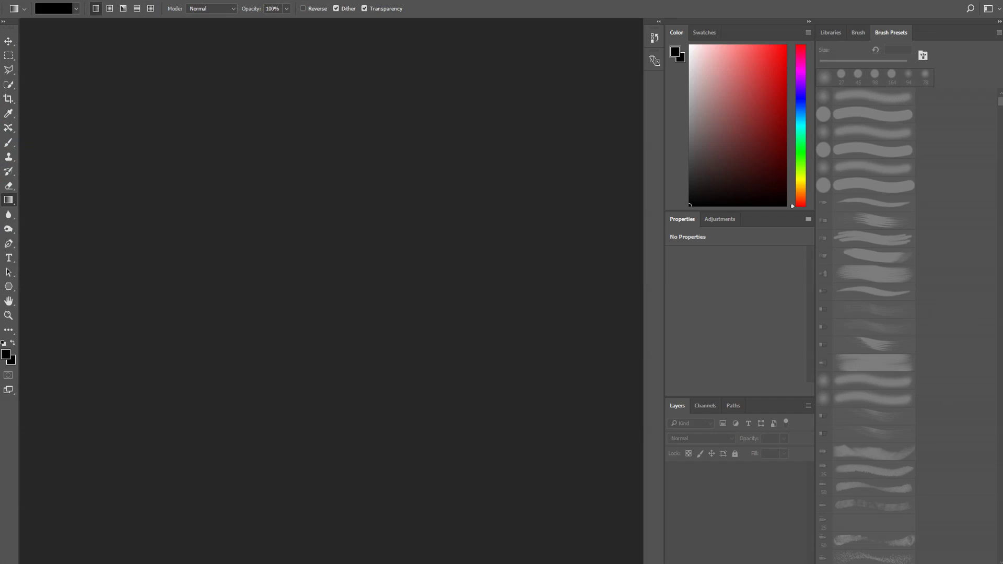
Step: Switch to Photoshop and create a new Art & Illustration document with the 2000 pixel grid size
click(27, 0)
click(37, 3)
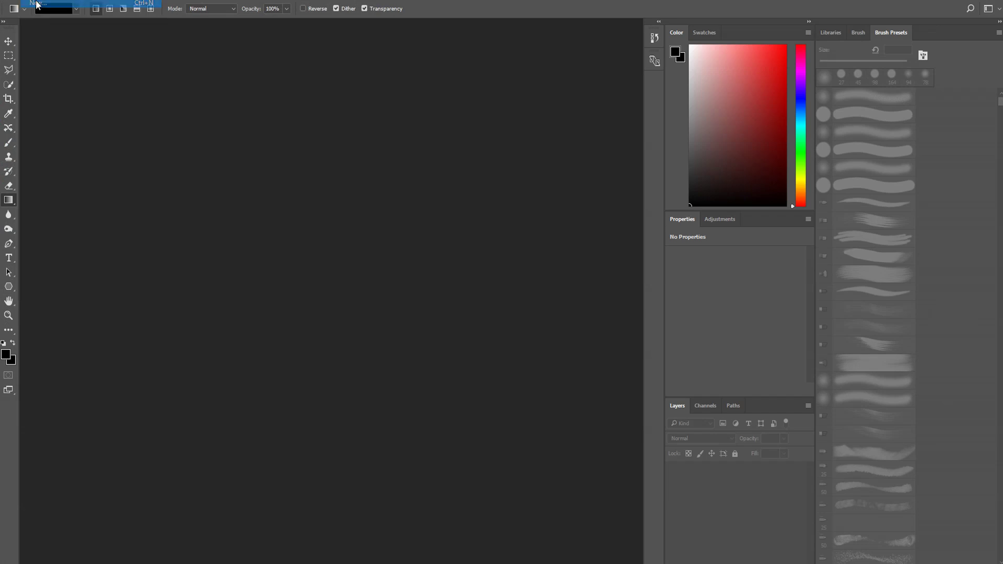
click(470, 147)
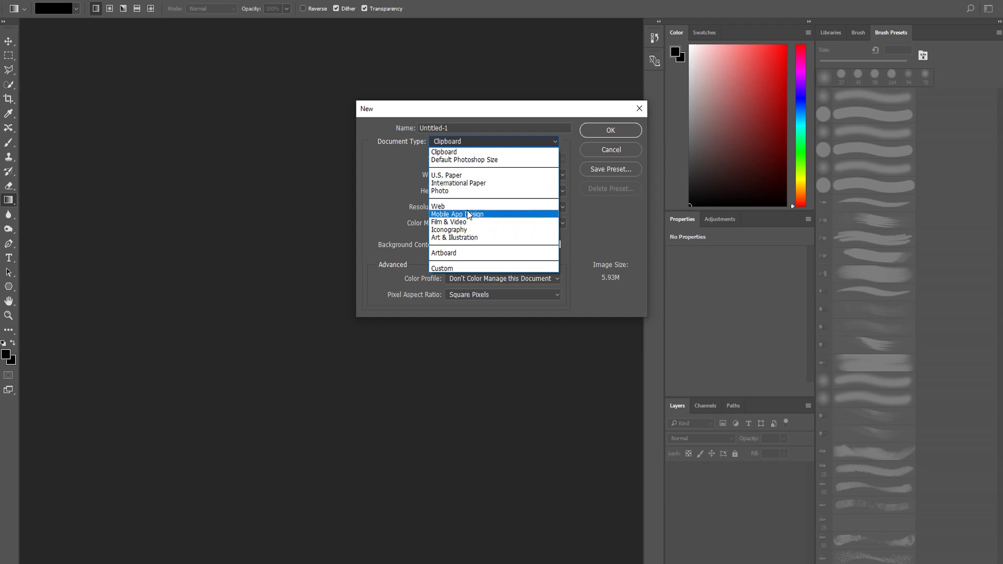
click(461, 238)
click(482, 159)
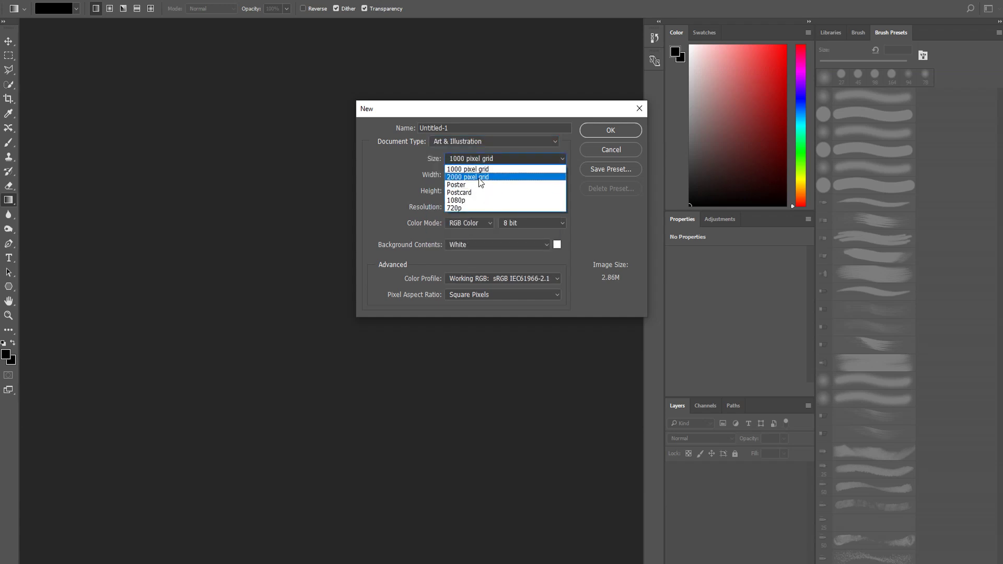
click(478, 177)
click(605, 130)
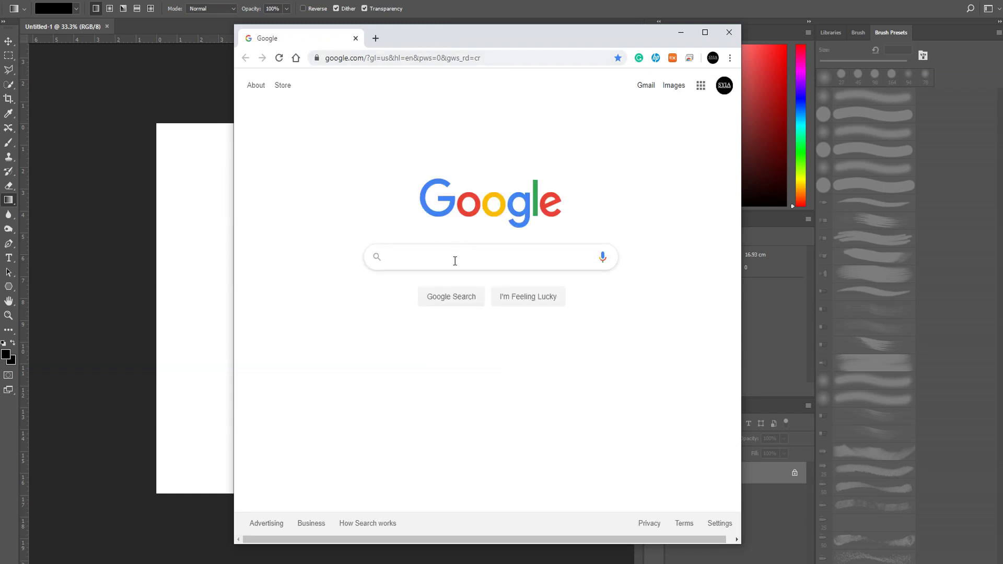
Step: Switch to the browser, search Google Images for "apple logo" and open the black Wikimedia Commons logo
text(apple logo)
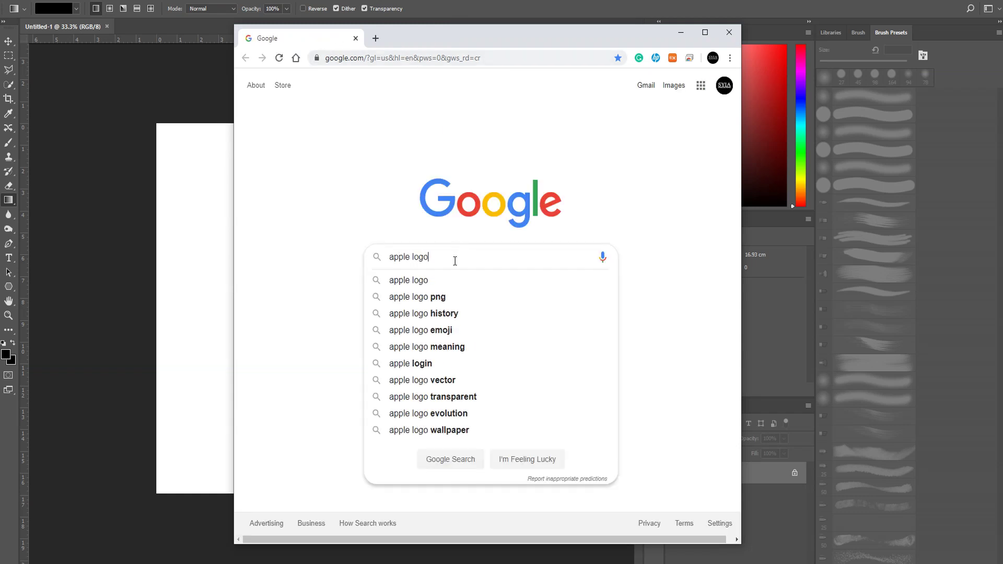
key(Return)
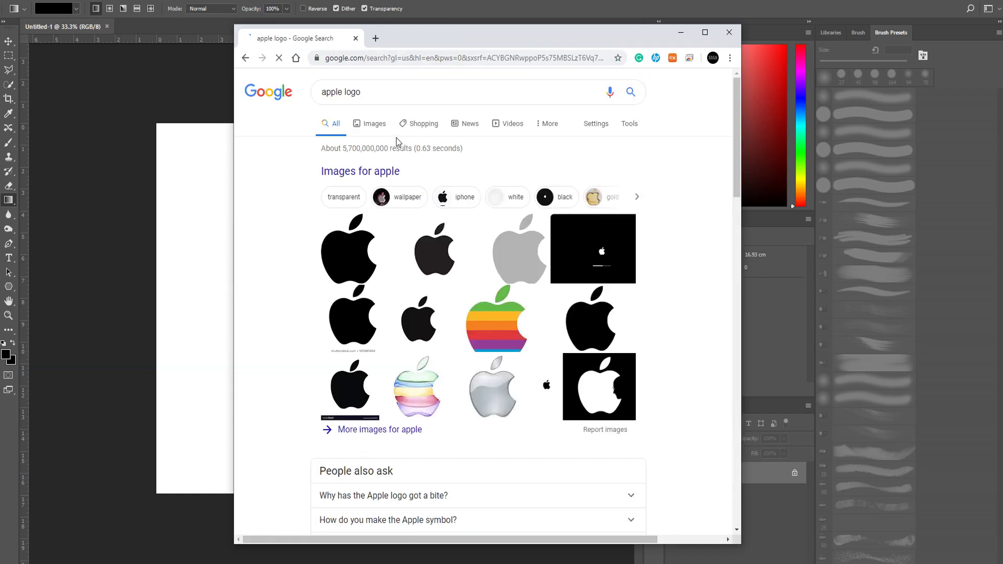
click(379, 130)
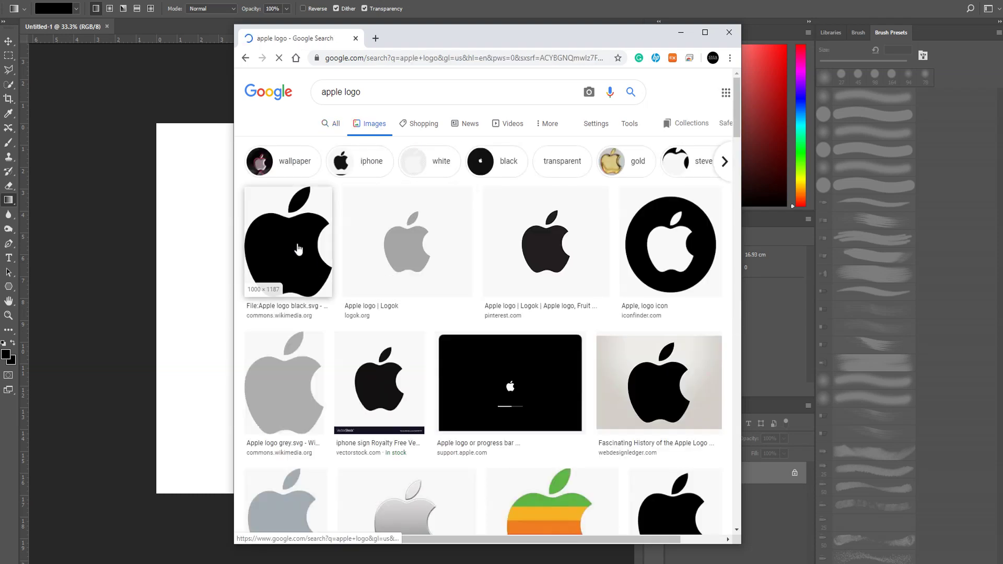
click(325, 278)
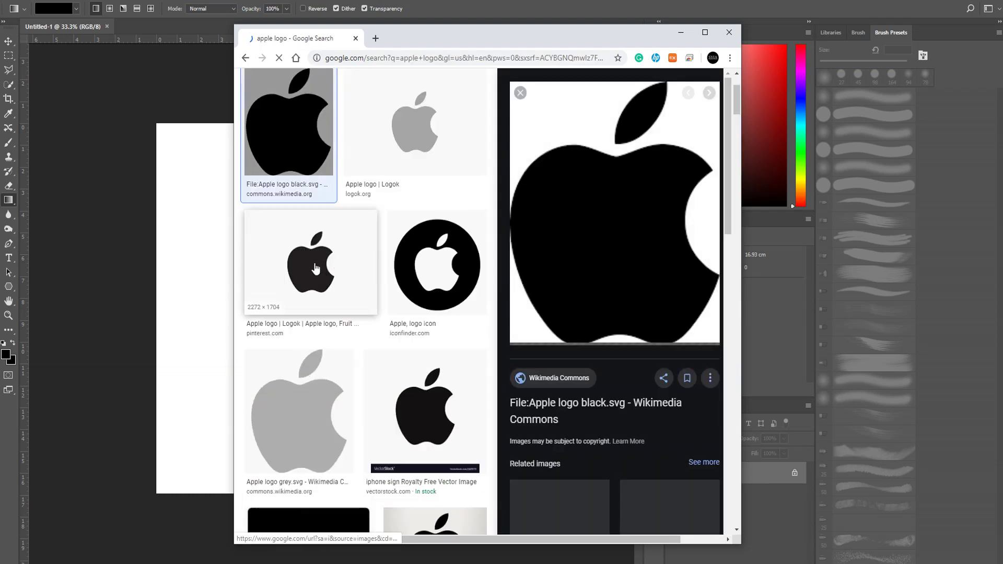
Step: Try copying the black Wikimedia Commons Apple logo into the blank Photoshop document, and undo the paste
right_click(579, 227)
click(612, 340)
click(176, 195)
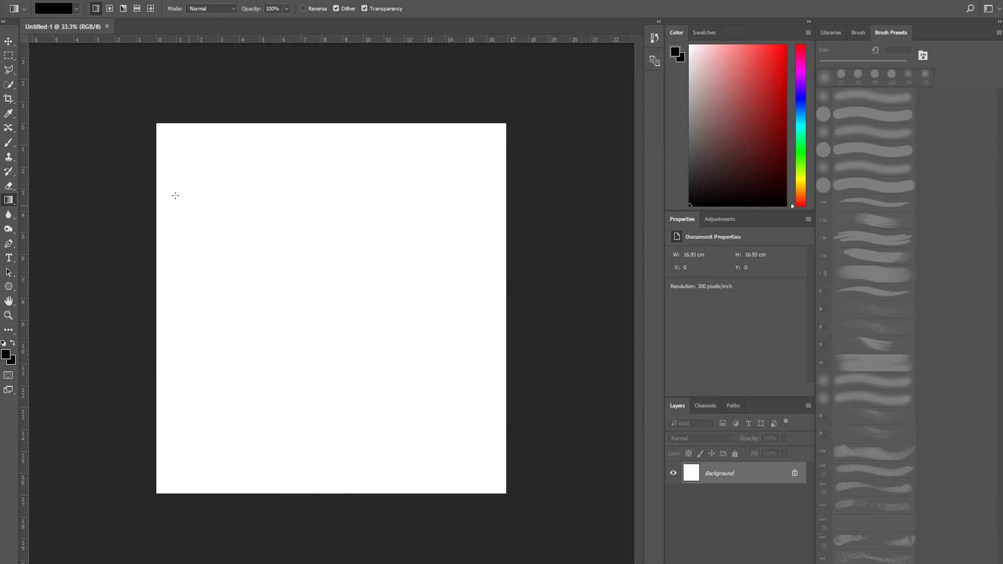
key(ctrl+v)
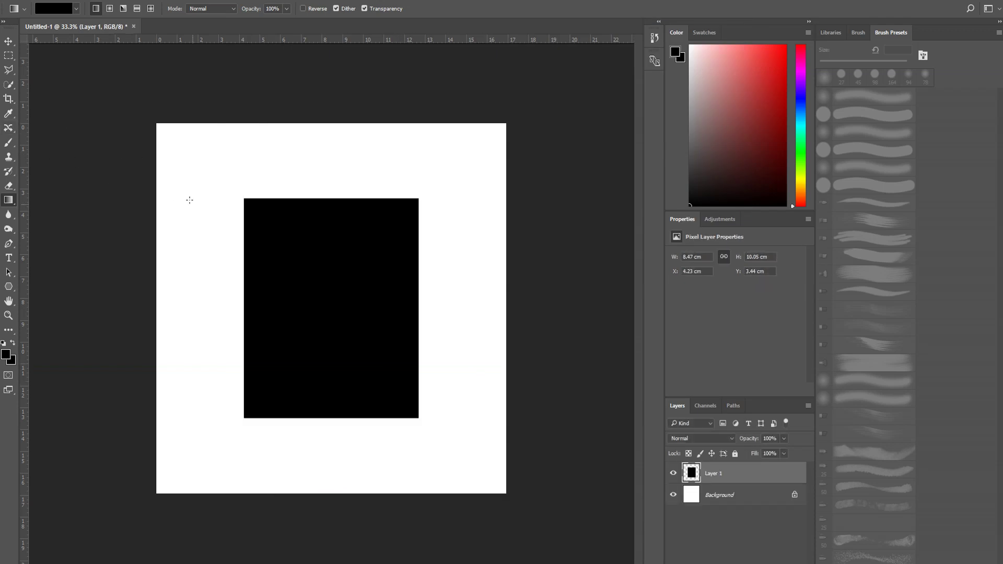
key(ctrl+z)
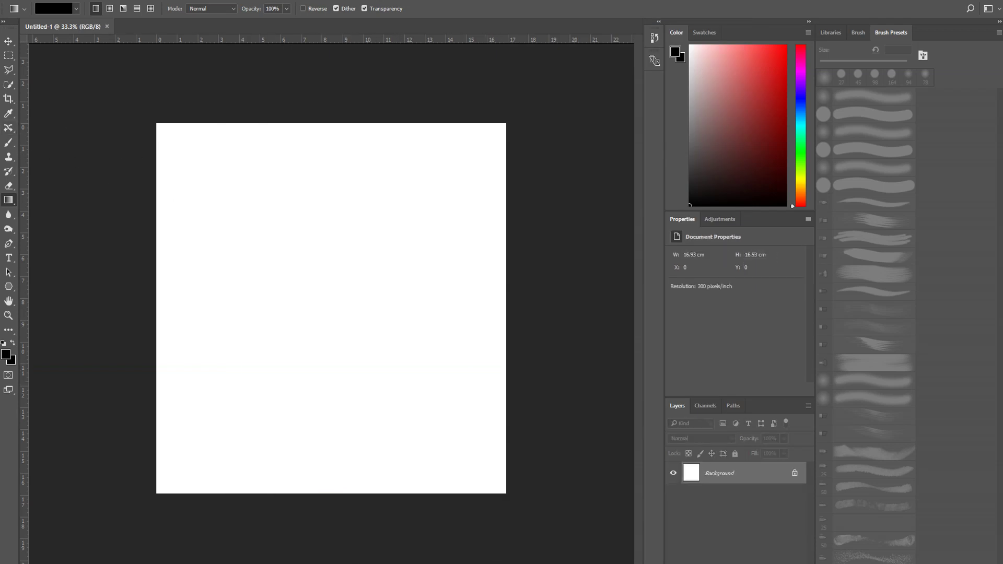
Step: Try copying the Pinterest Apple logo from the image results into the blank Photoshop document, and undo the paste
key(alt+Tab)
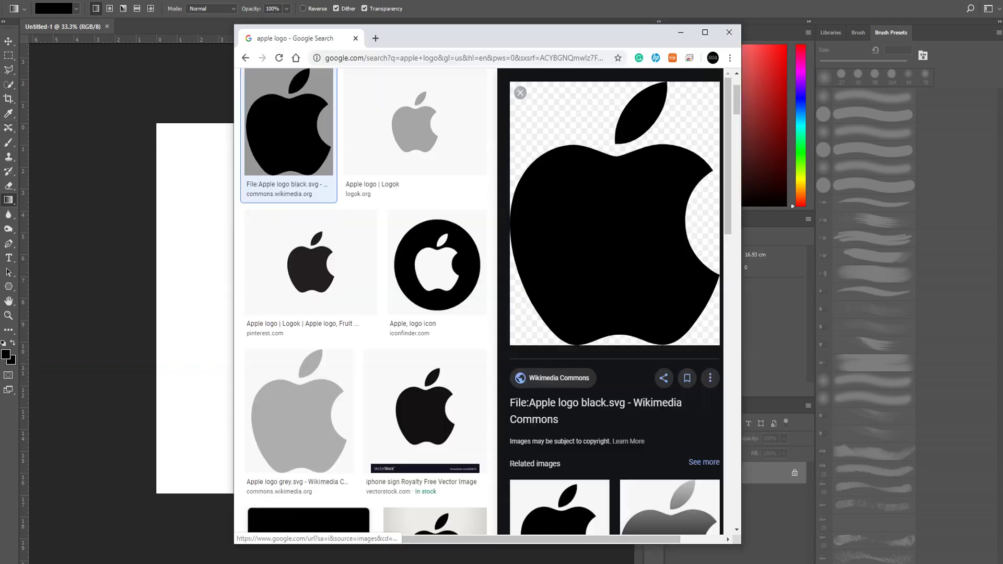
click(311, 279)
right_click(569, 194)
click(609, 307)
key(alt+Tab)
key(ctrl+v)
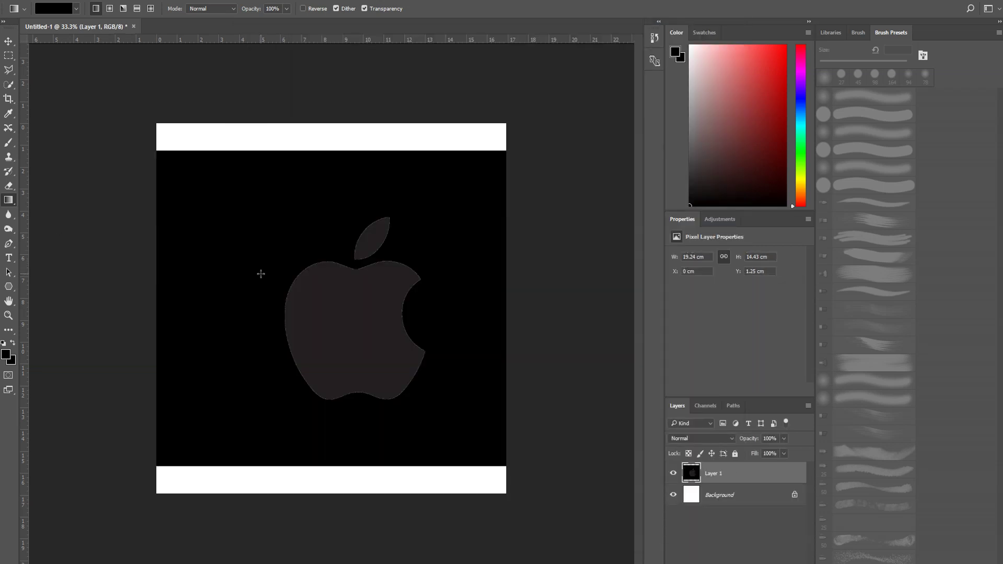
key(ctrl+z)
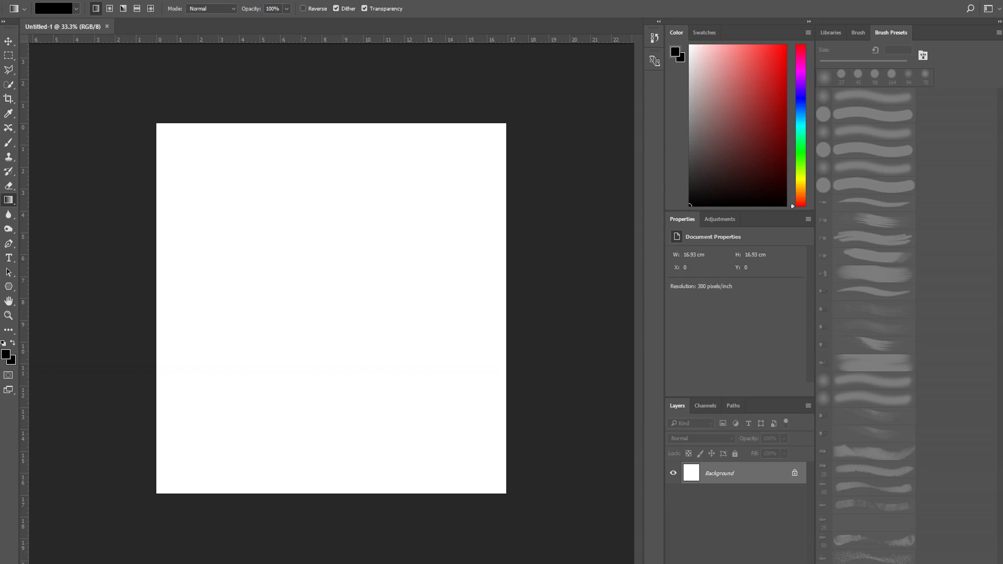
Step: Reopen the black Wikimedia Commons Apple logo in the browser and save it to the Desktop as Apple_logo_black.svg
key(alt+Tab)
scroll(521, 195, down, 2)
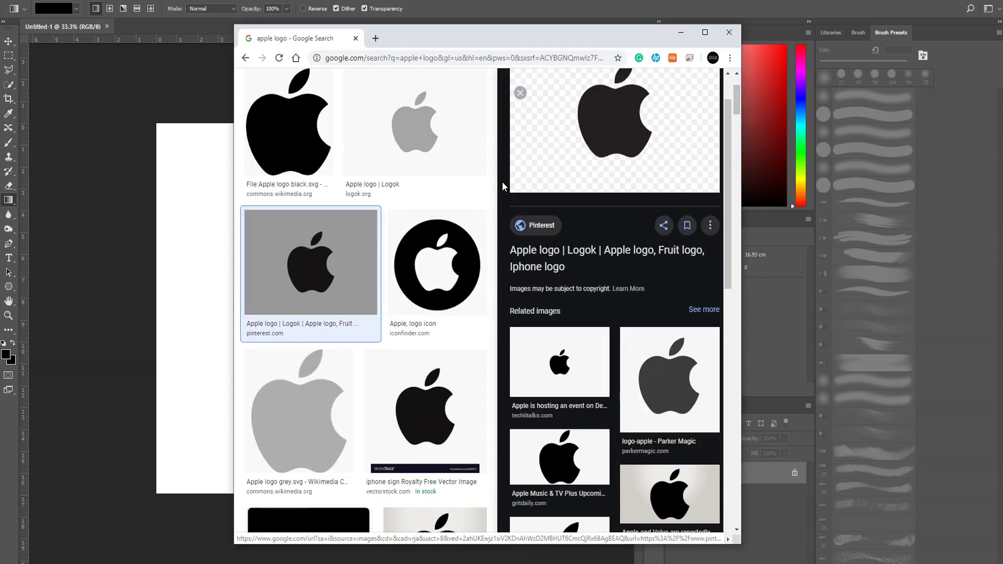
click(308, 115)
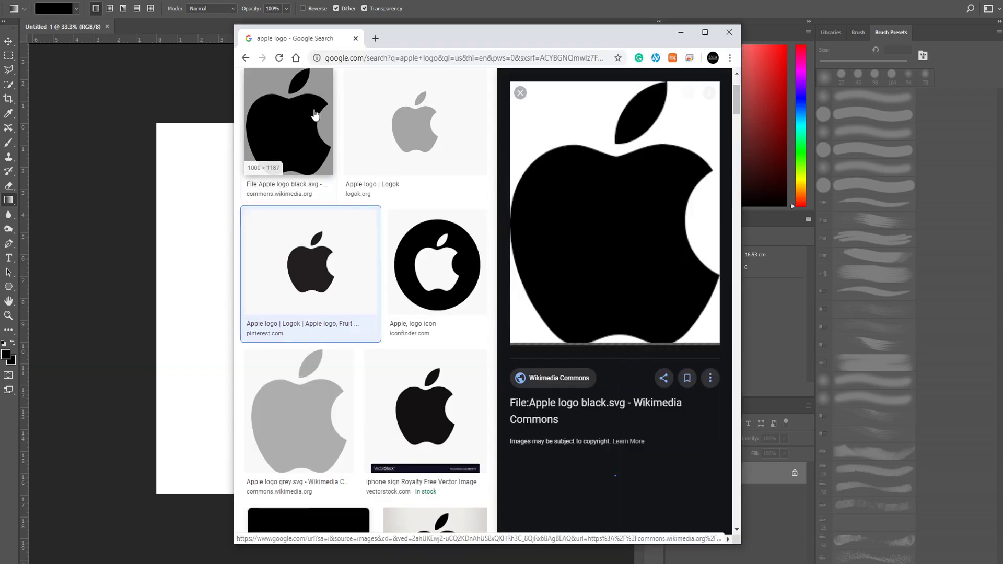
right_click(557, 190)
click(584, 302)
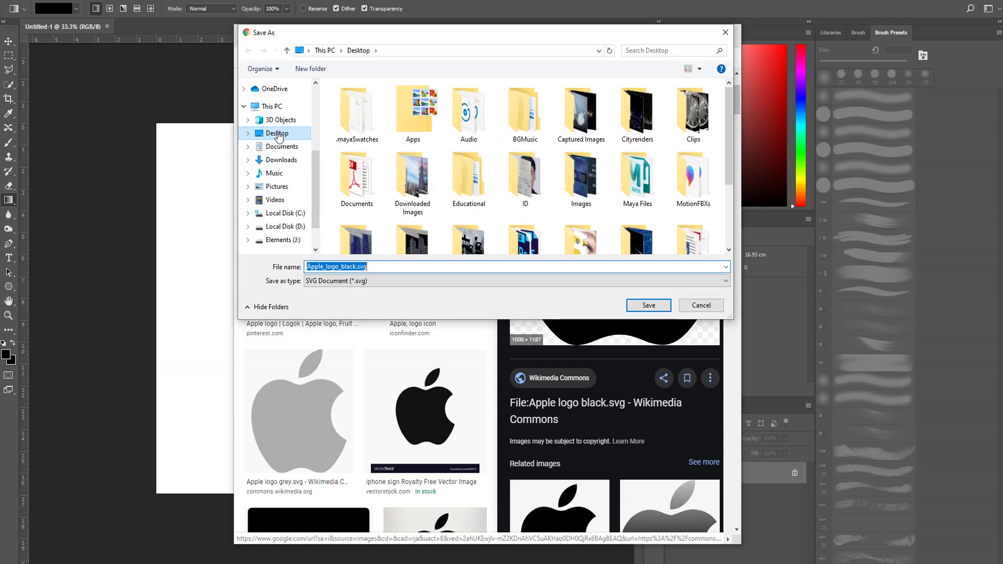
key(Return)
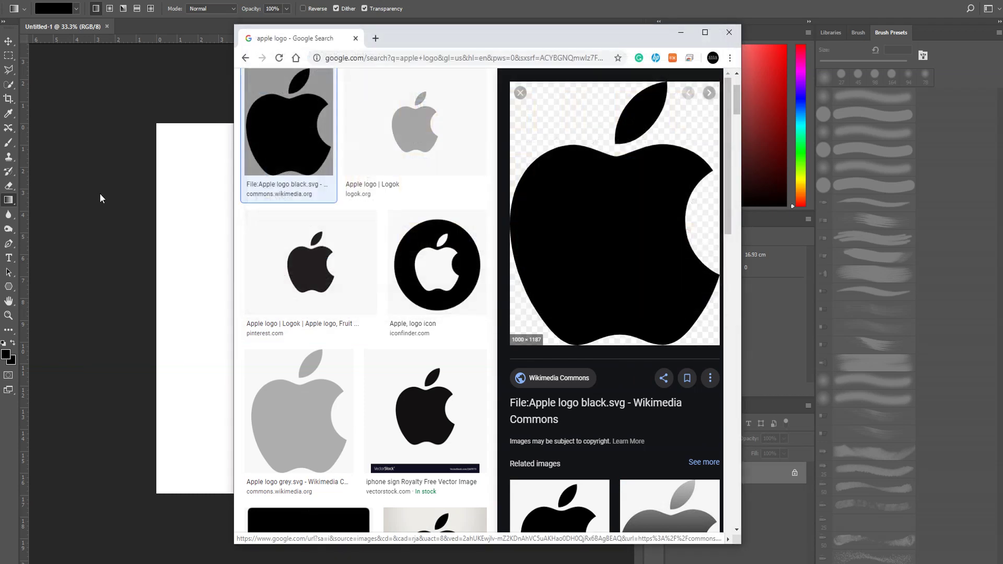
click(89, 119)
click(27, 1)
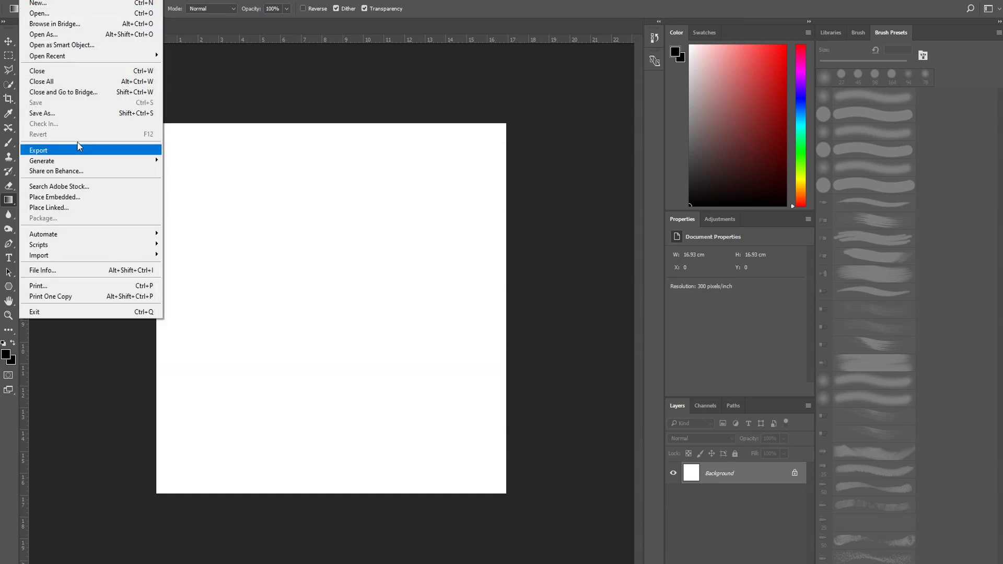
click(54, 15)
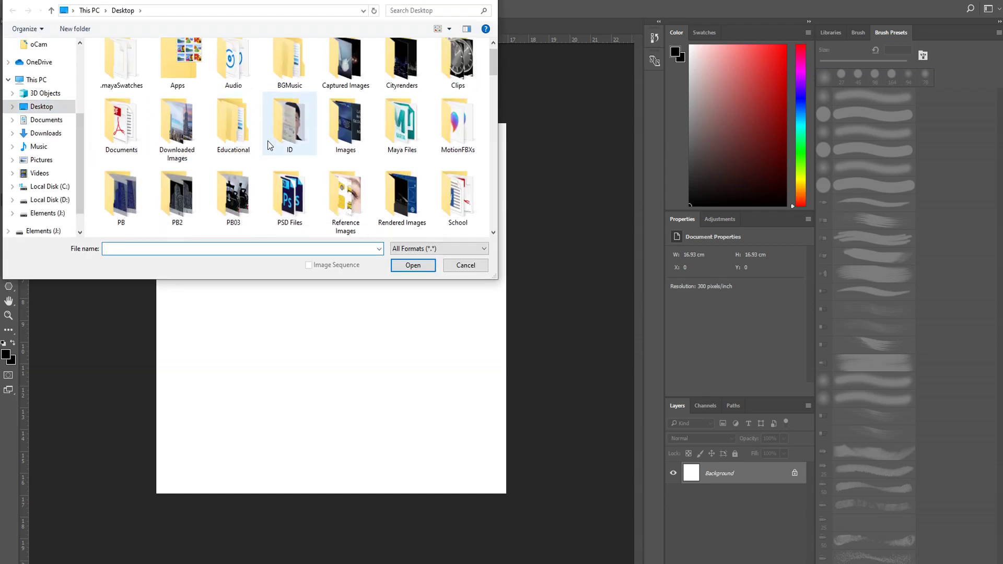
scroll(264, 139, down, 5)
scroll(260, 146, up, 1)
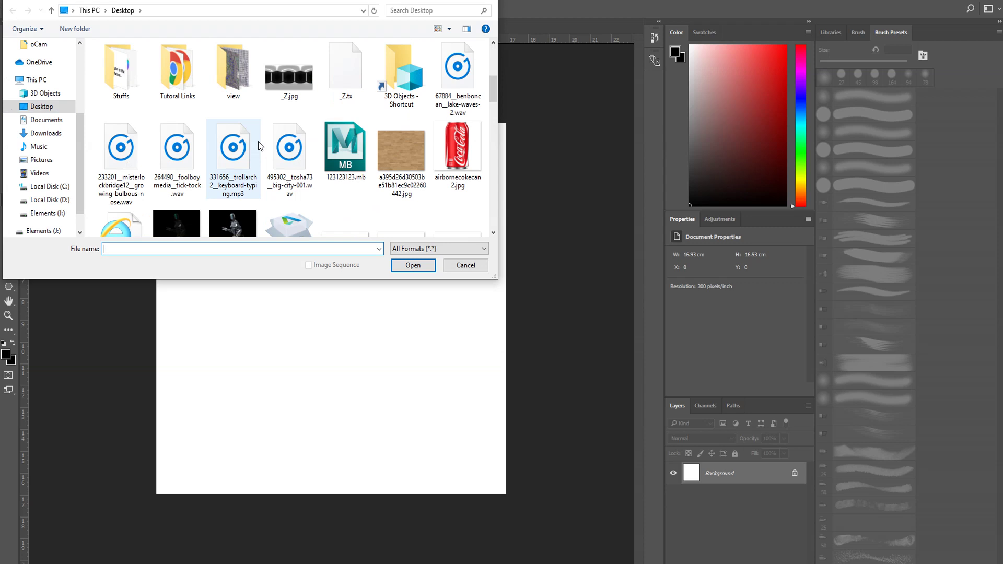
scroll(259, 145, down, 1)
scroll(259, 145, down, 3)
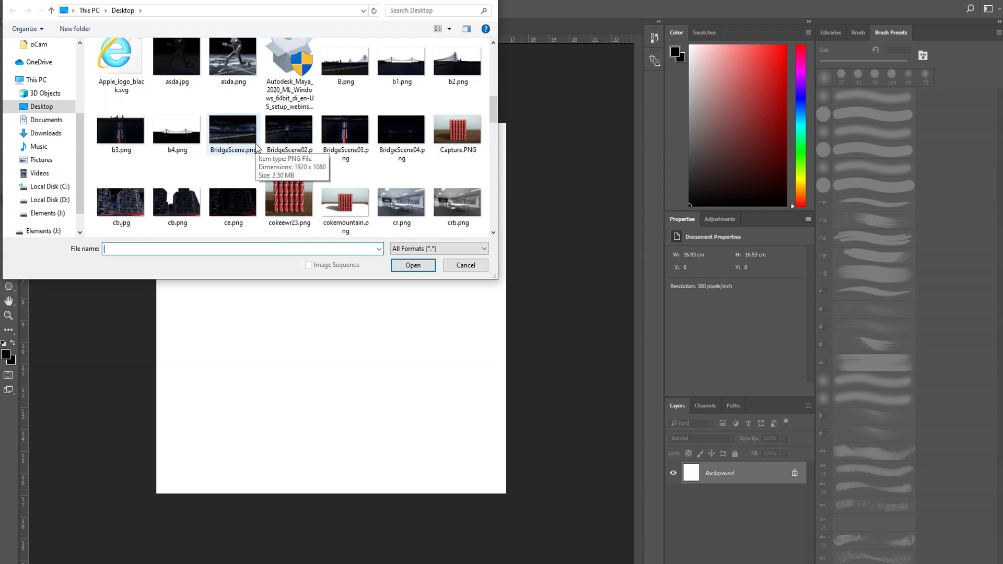
scroll(224, 168, down, 4)
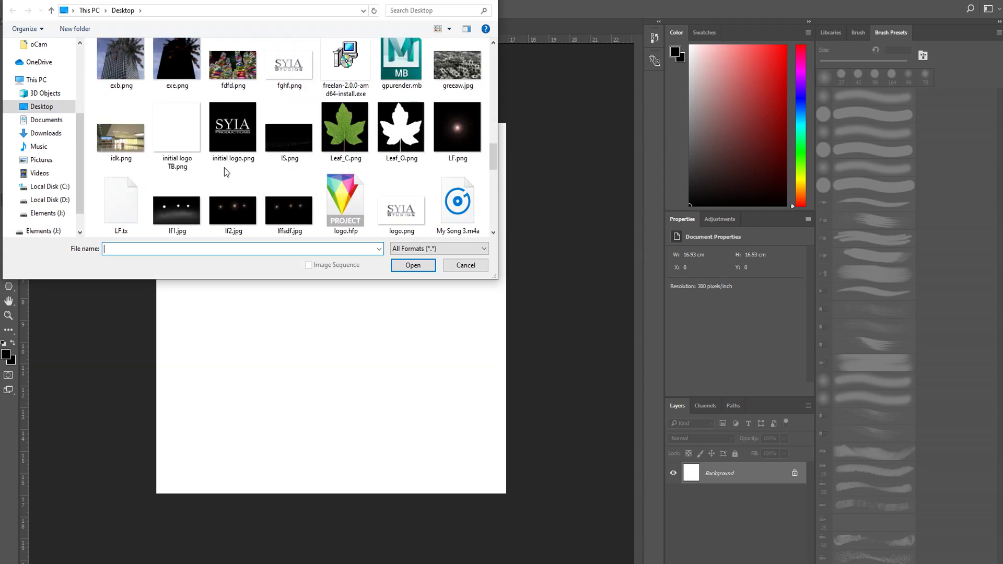
scroll(224, 167, up, 5)
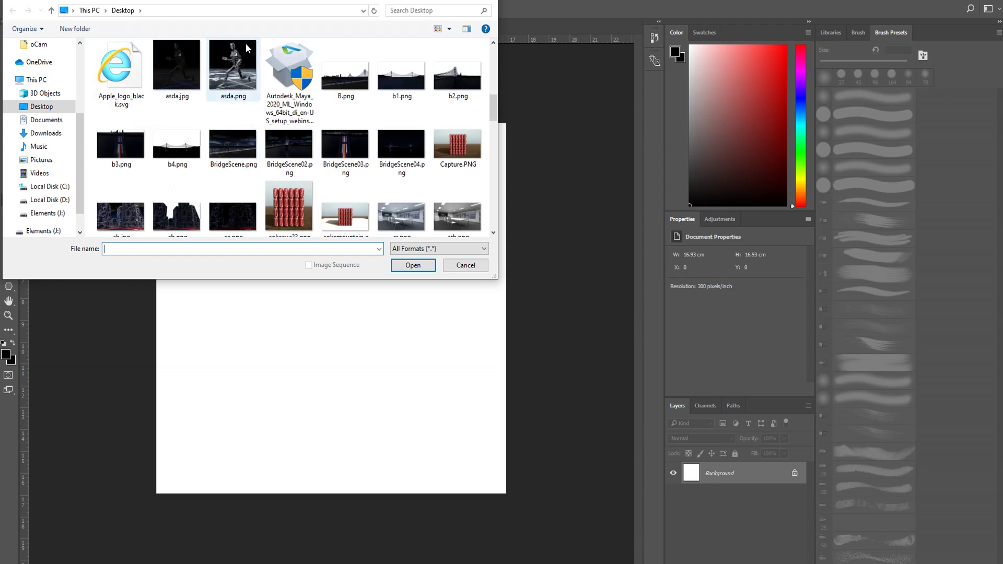
click(490, 0)
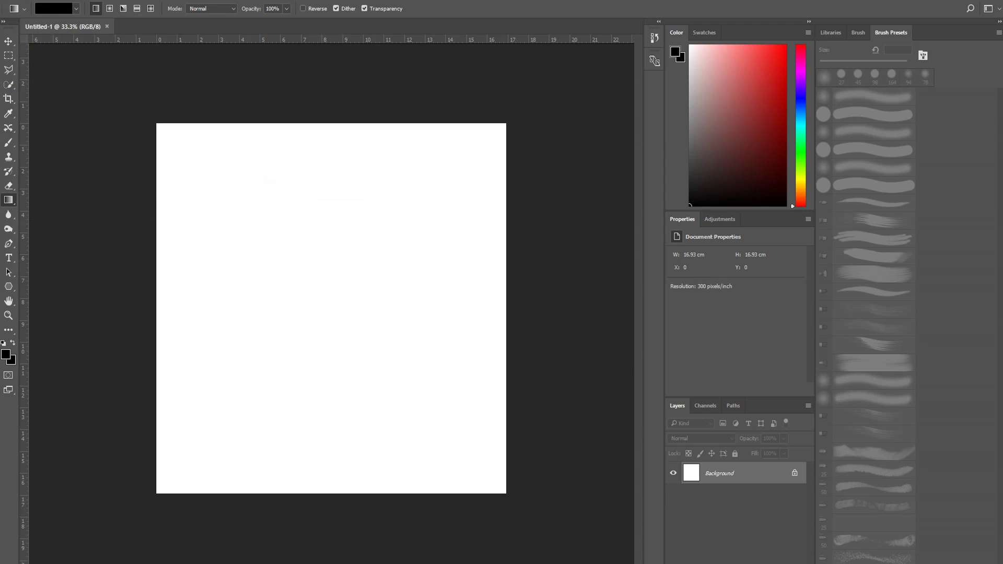
Step: Find the black "Body Cardio White" Apple logo from Pinterest in the browser's image results and save it as a JPG to the Desktop
click(530, 527)
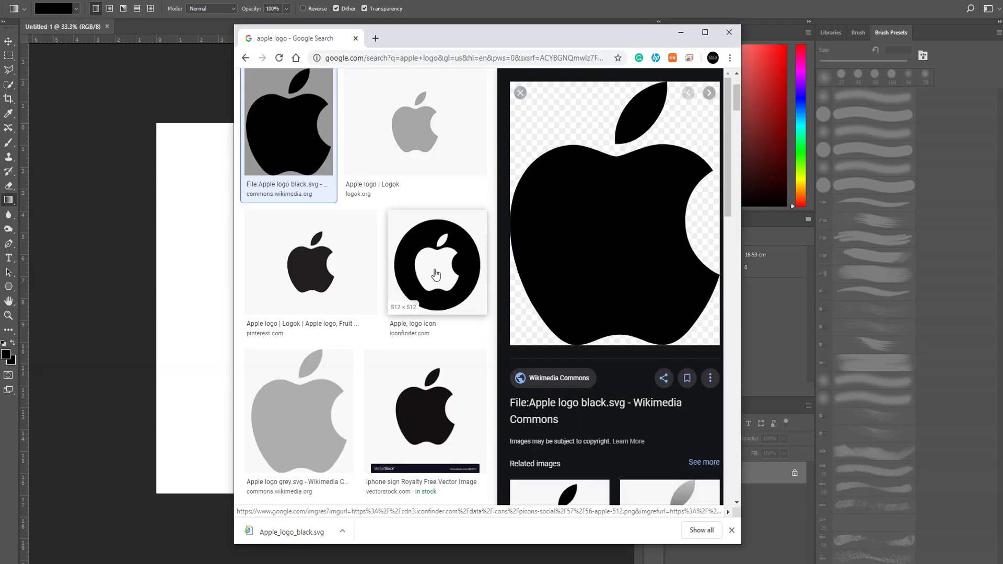
scroll(436, 276, down, 2)
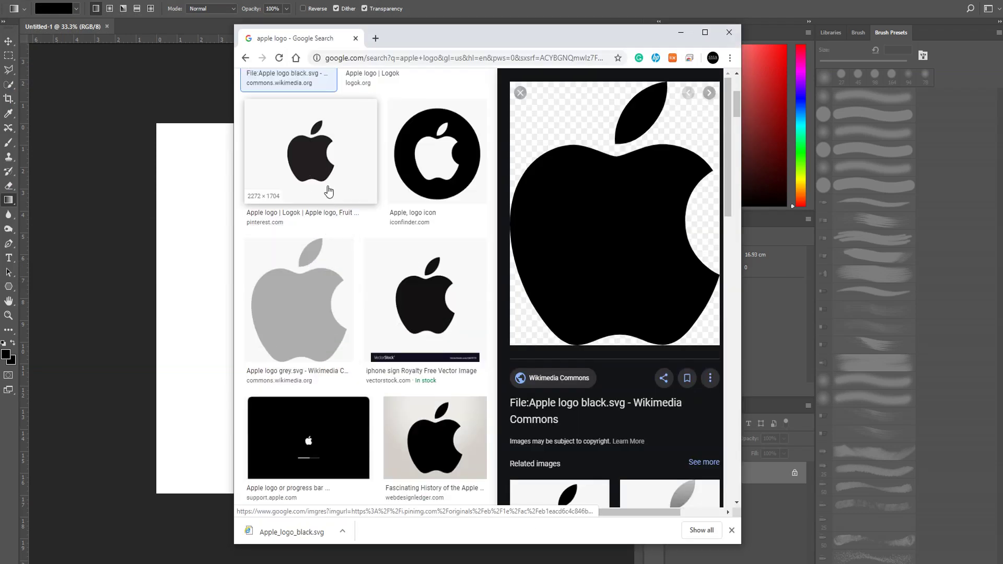
scroll(329, 190, down, 4)
scroll(354, 234, down, 4)
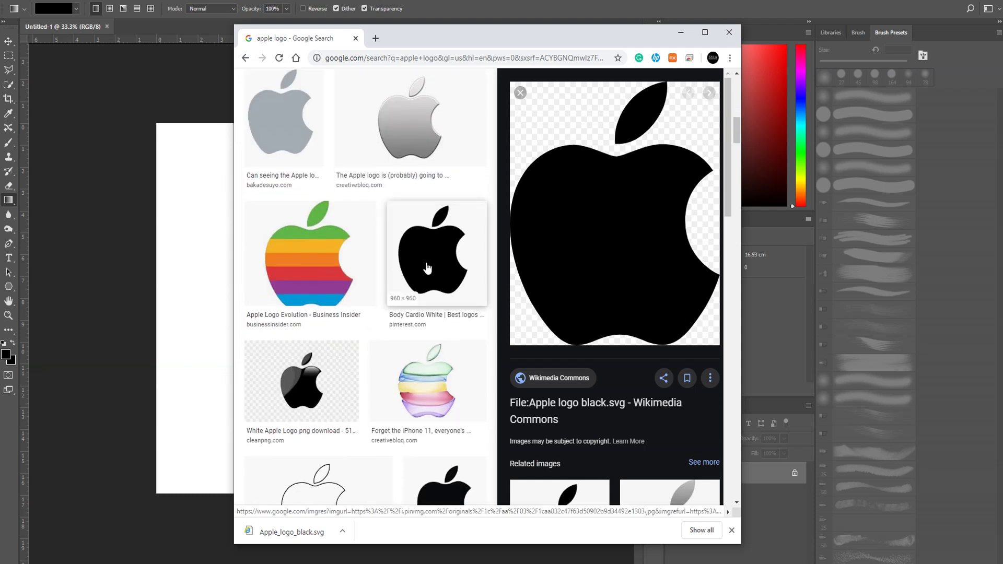
click(423, 269)
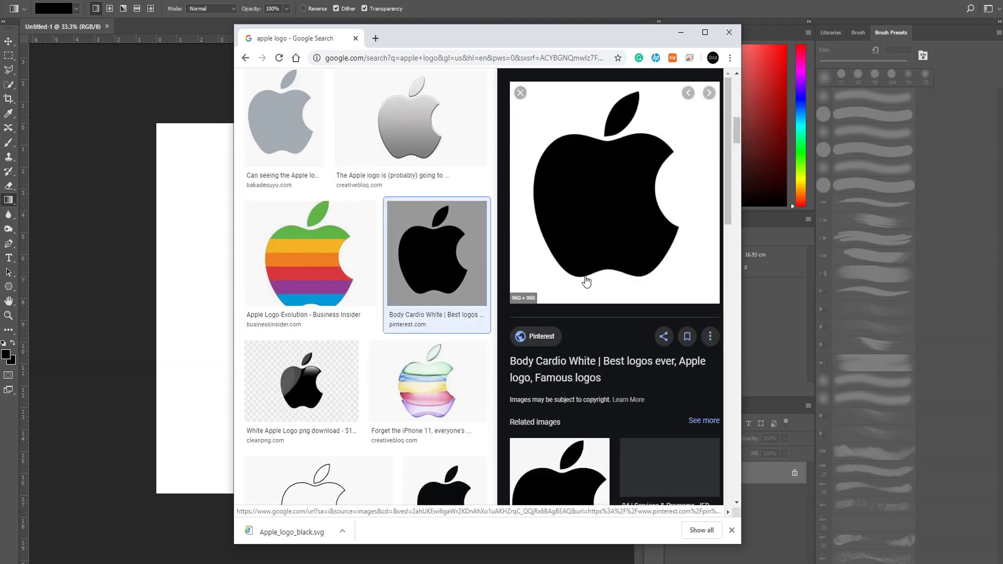
right_click(578, 243)
click(613, 344)
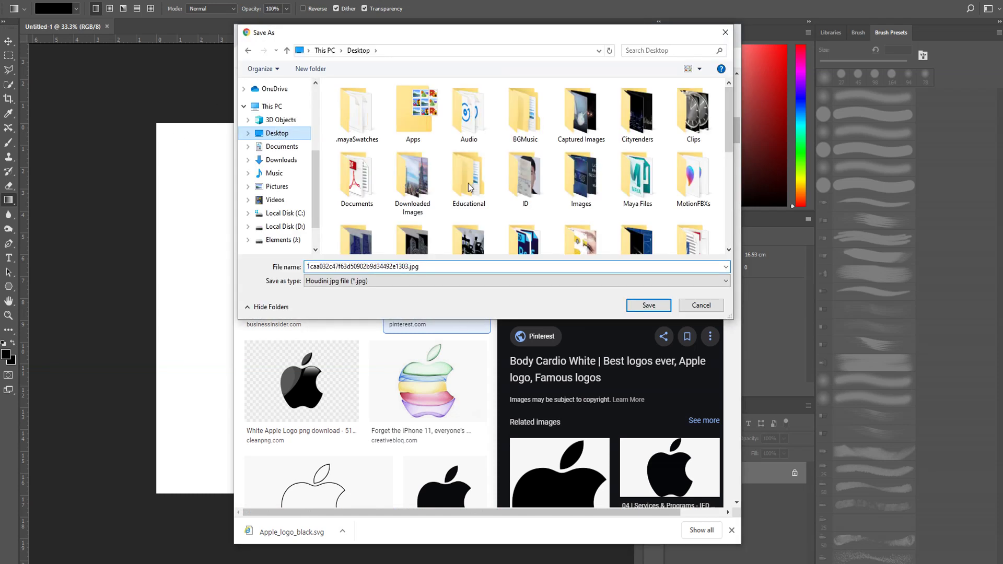
click(648, 306)
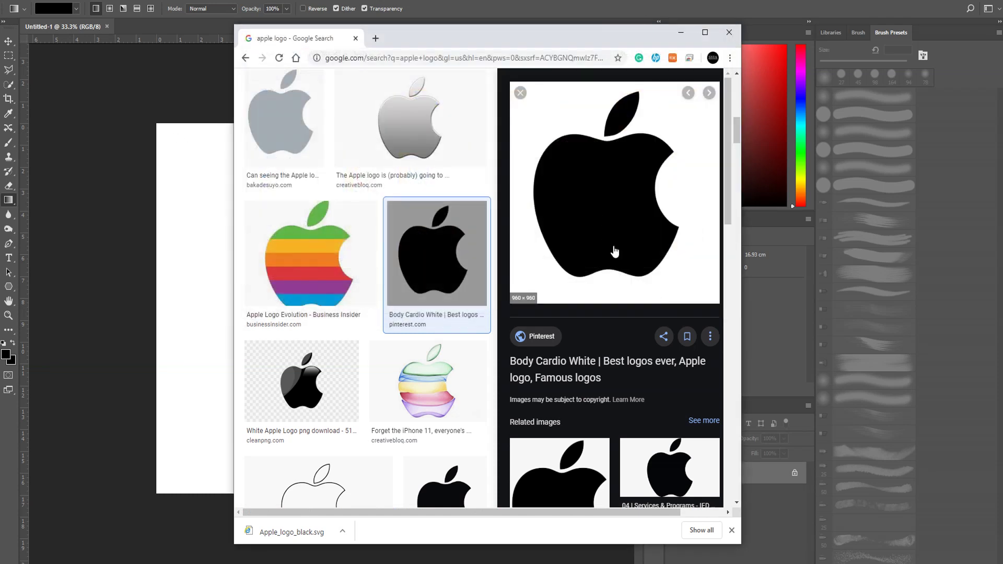
Step: Copy the black Pinterest Apple logo on white and paste it into the blank Photoshop document
right_click(594, 247)
click(630, 365)
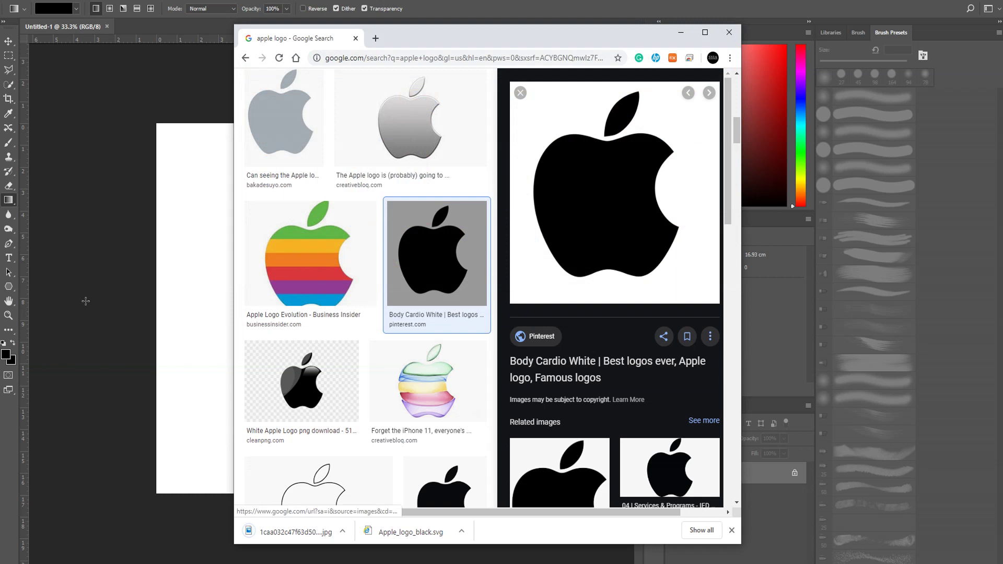
click(97, 289)
key(ctrl+v)
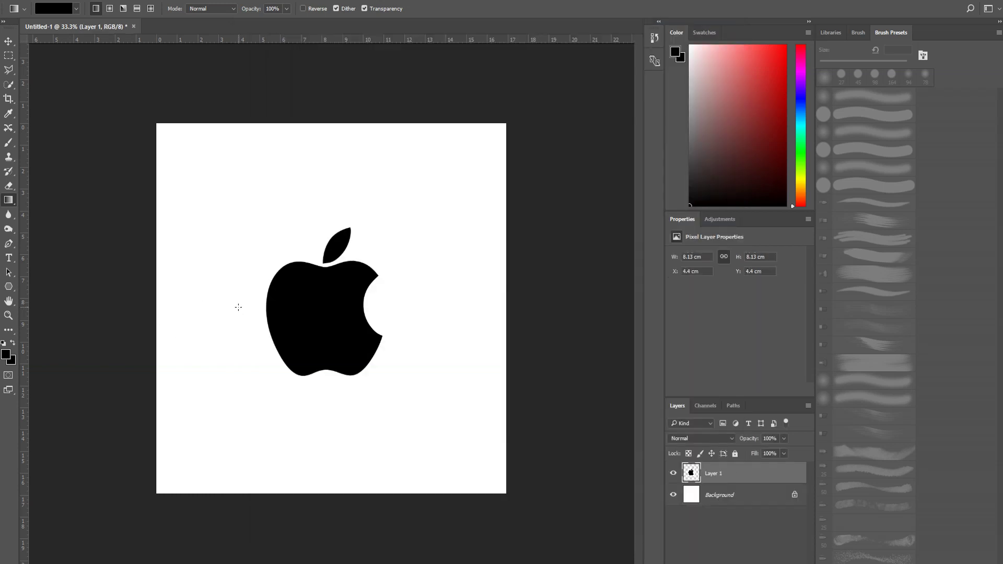
Step: Scale the pasted logo layer to about 35.6% and place it horizontally centred in the upper part of the canvas
click(8, 40)
drag(349, 331, 341, 267)
drag(416, 331, 339, 240)
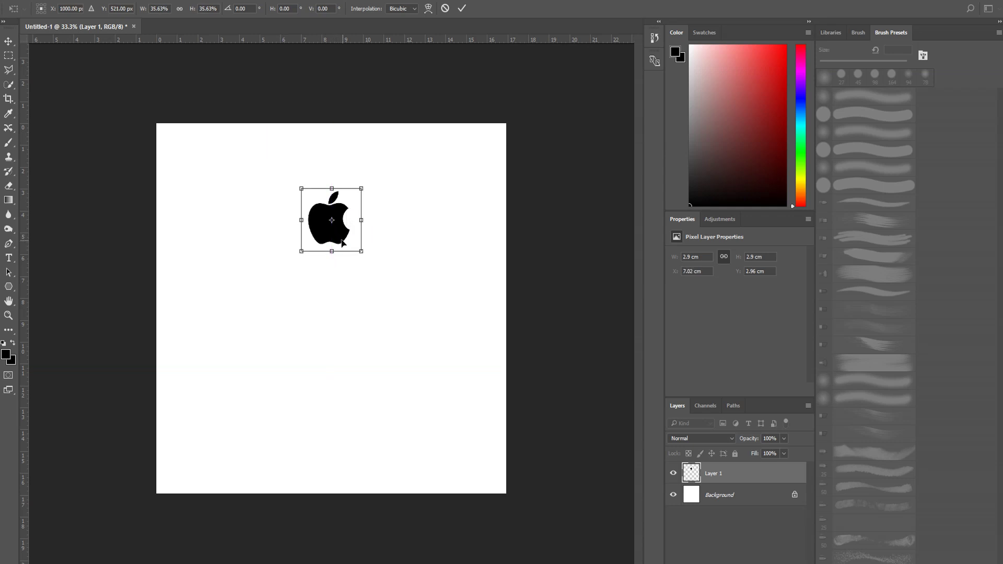
key(Return)
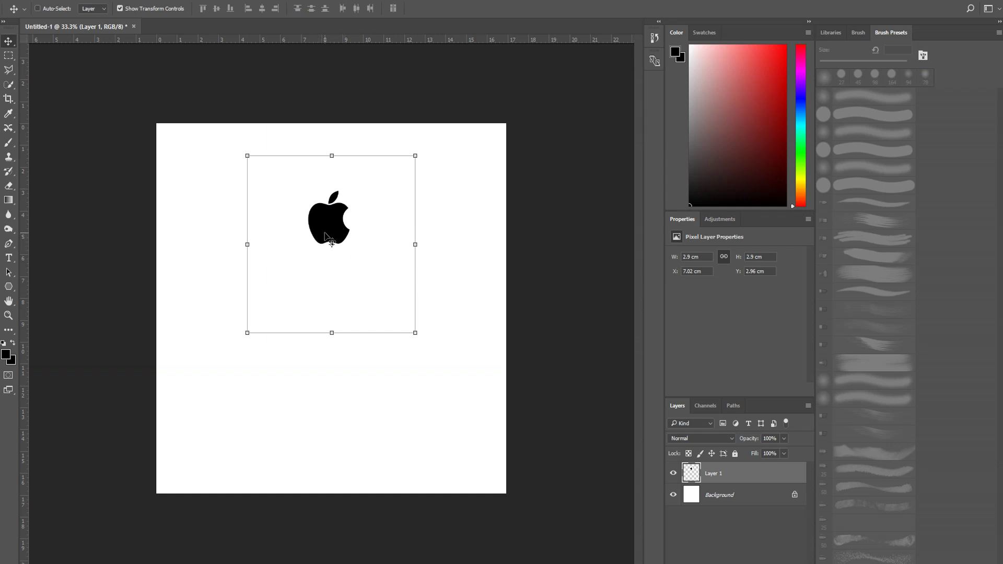
drag(330, 230, 332, 233)
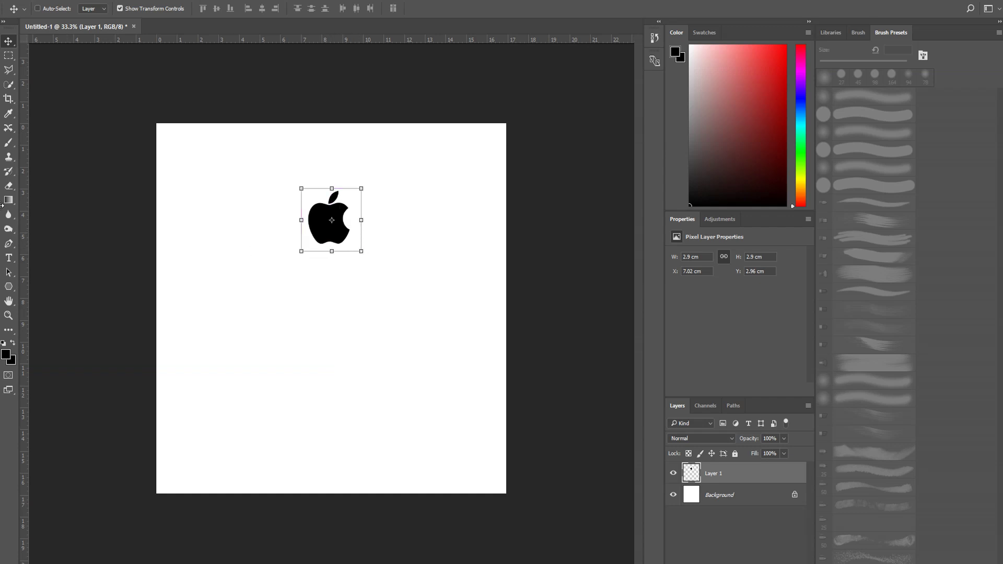
Step: Add a text box about 7.6 by 2.4 cm in the lower part of the canvas reading "iPhone"
click(9, 257)
drag(247, 367, 404, 420)
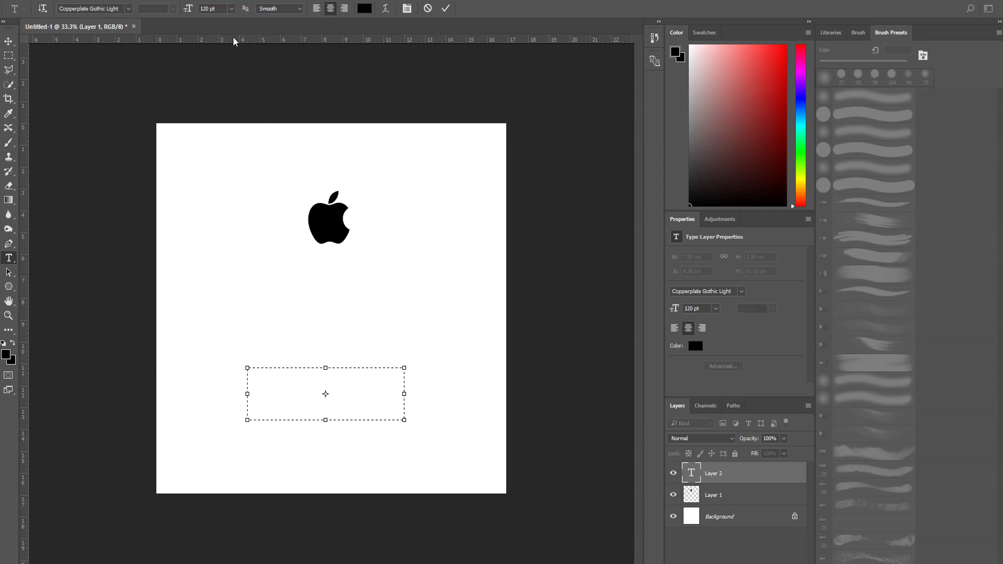
text(IPH)
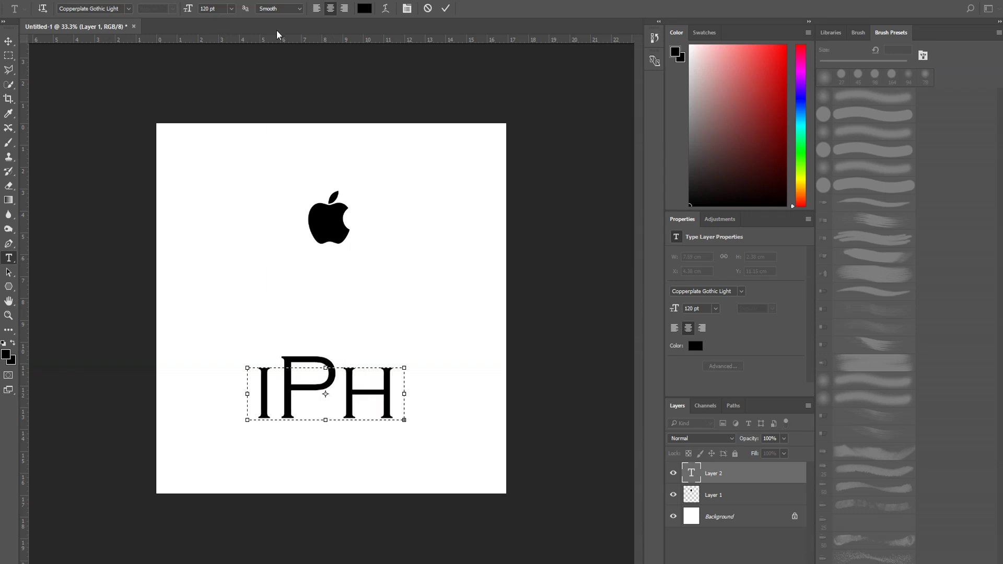
Step: Set all of the "iPhone" text to 30 pt in the Arial font
key(ctrl+a)
click(231, 9)
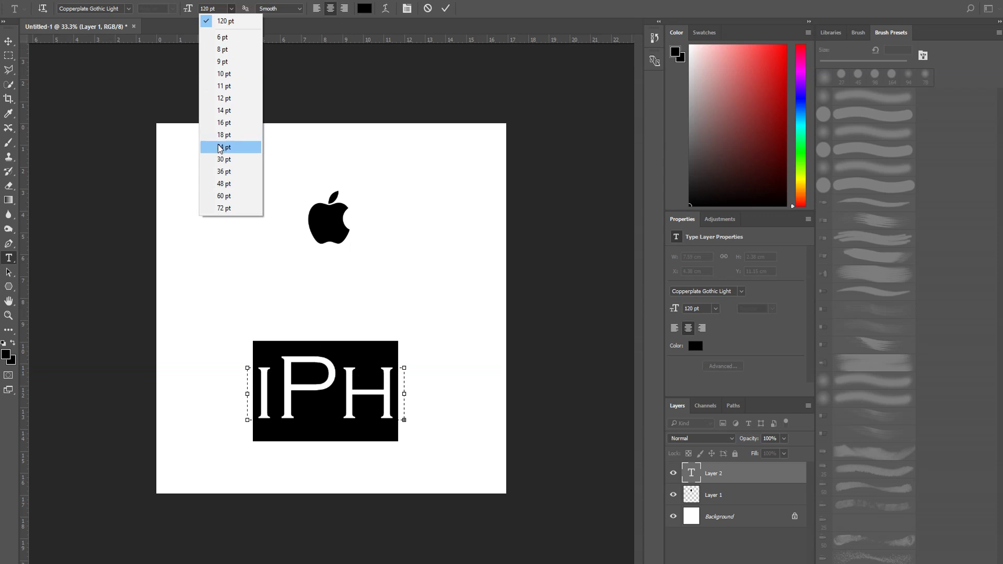
click(238, 148)
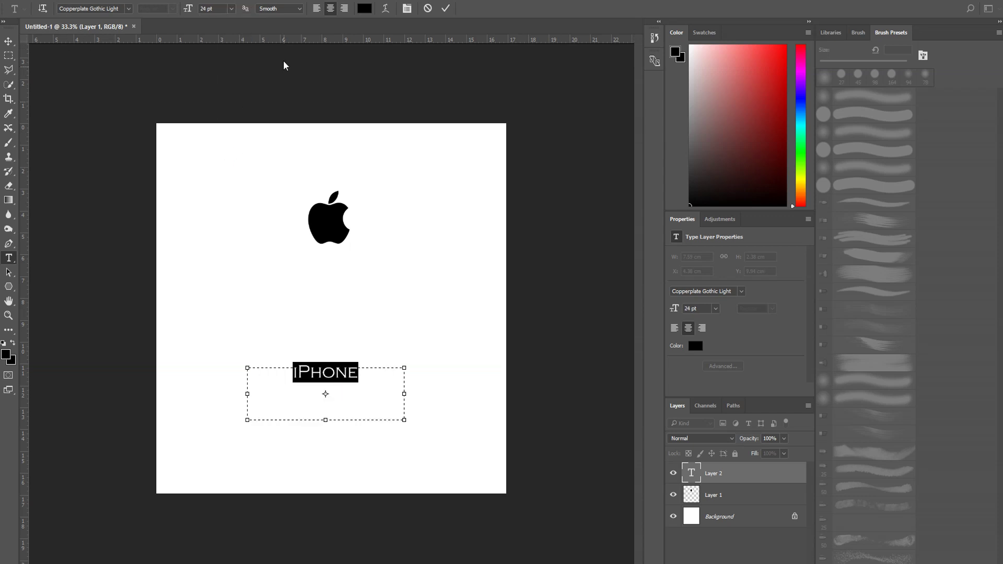
click(231, 8)
click(236, 160)
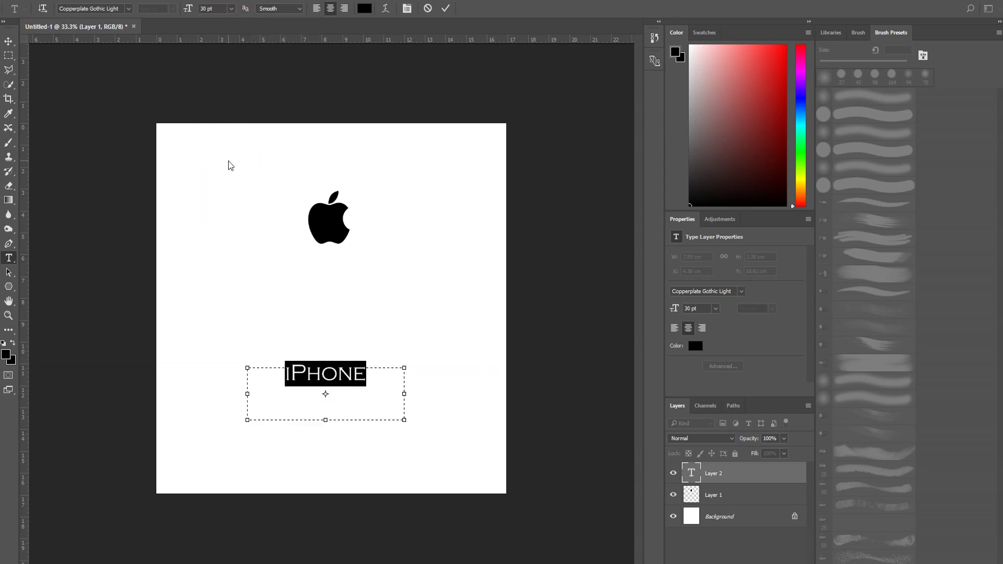
click(128, 9)
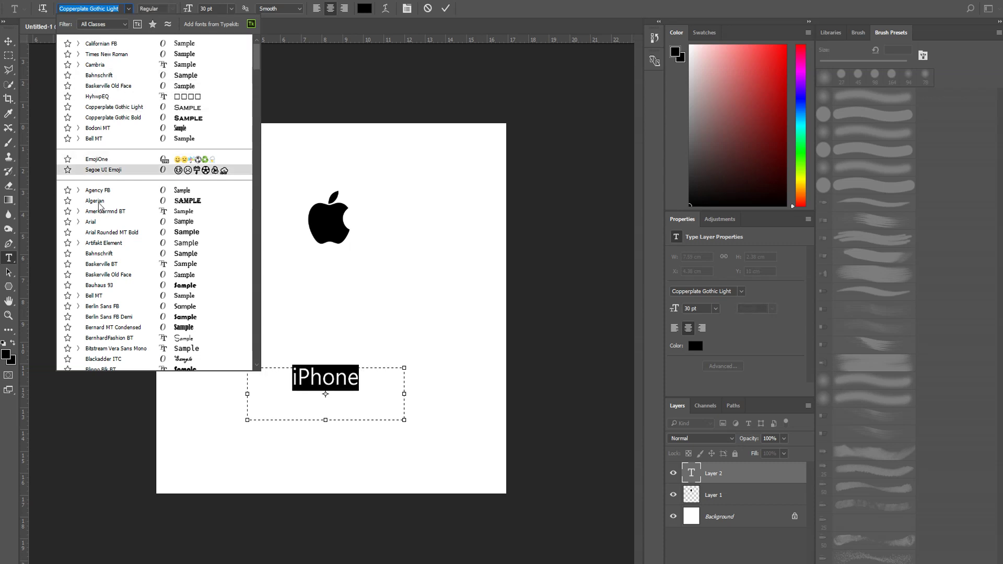
click(100, 222)
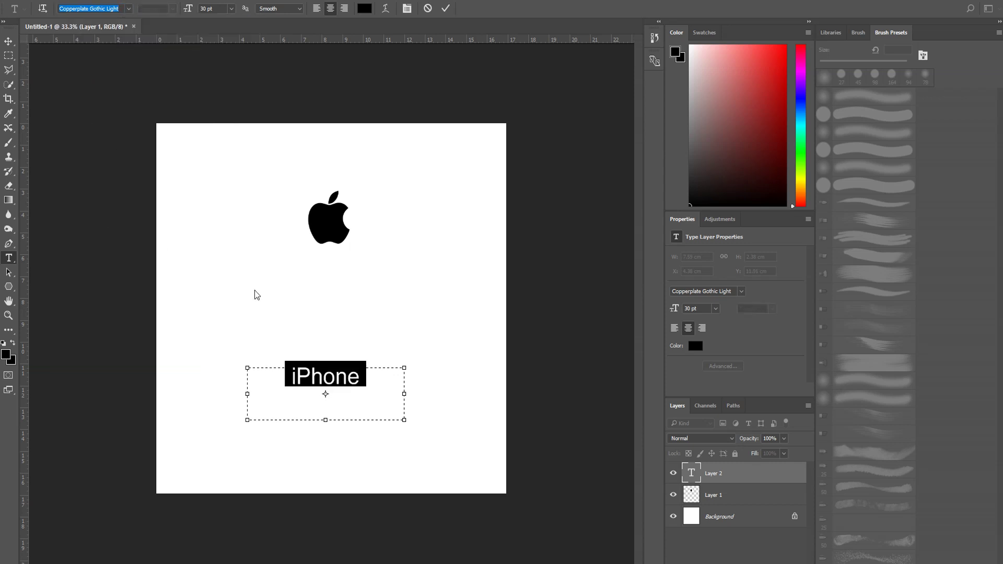
Step: Commit the text and move the "iPhone" layer straight down near the canvas's bottom edge, to about 13.4 cm vertically
click(380, 404)
click(8, 40)
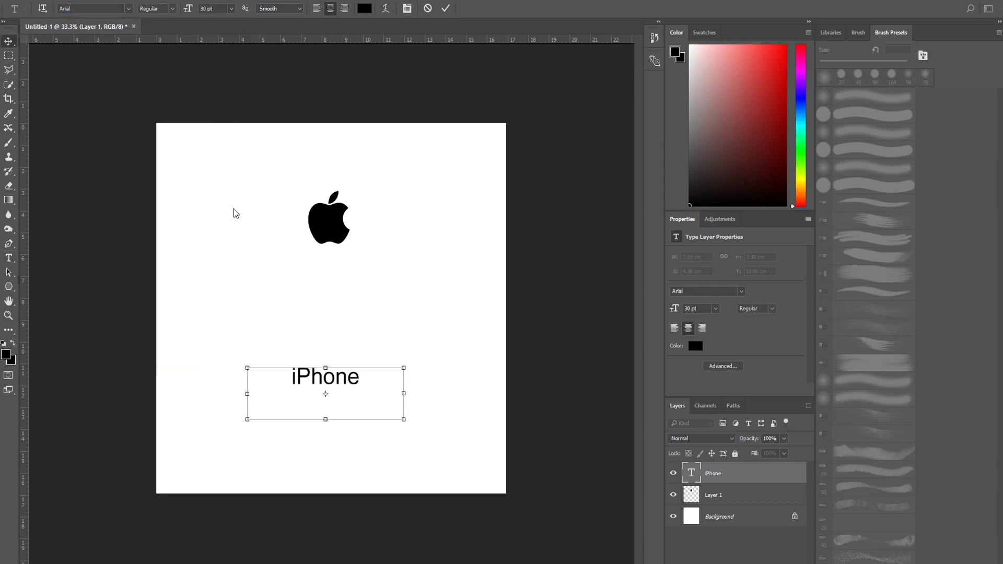
drag(326, 380, 325, 431)
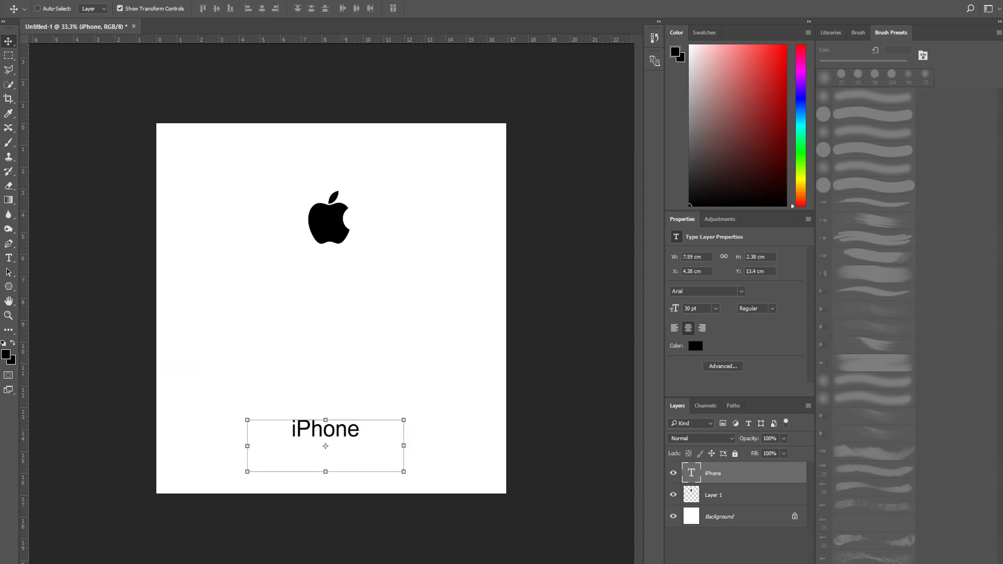
Step: Scale the Apple logo layer down slightly to about 2.79 cm square and reselect the "iPhone" text layer
click(723, 499)
drag(360, 248, 336, 233)
key(Return)
click(725, 479)
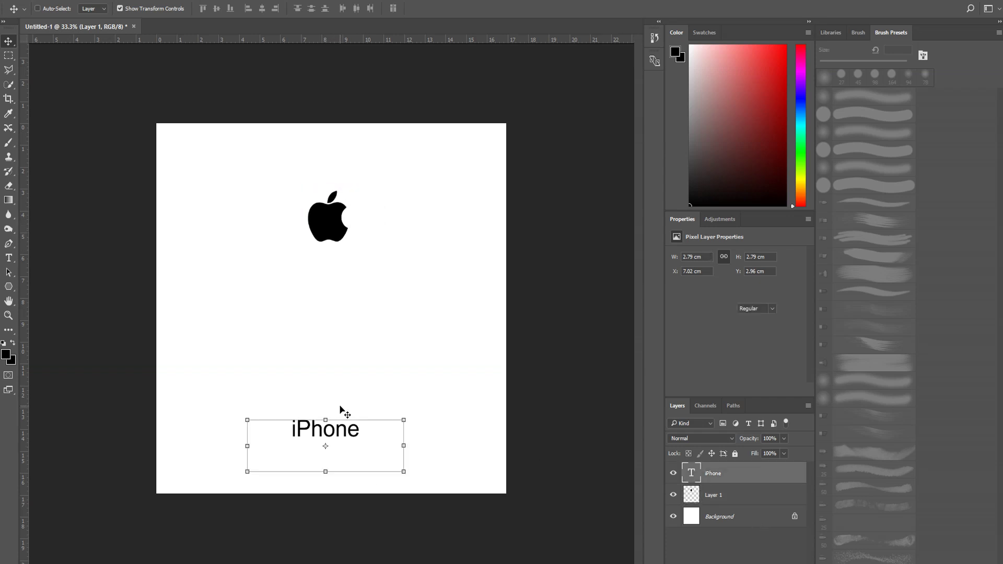
Step: Move the "iPhone" text layer up to about 12.6 cm vertically and scale it to 70%
drag(347, 432, 345, 416)
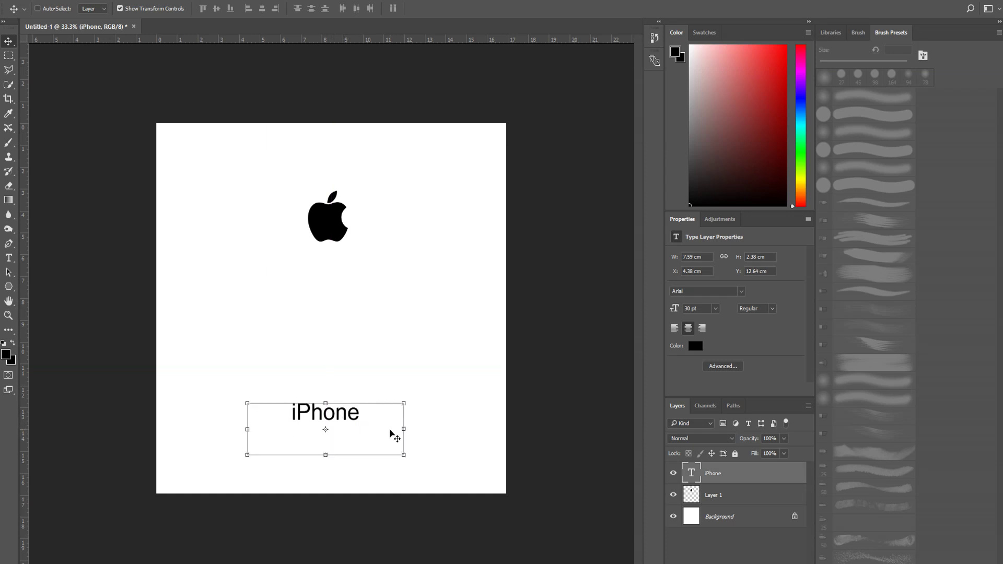
drag(408, 450, 345, 407)
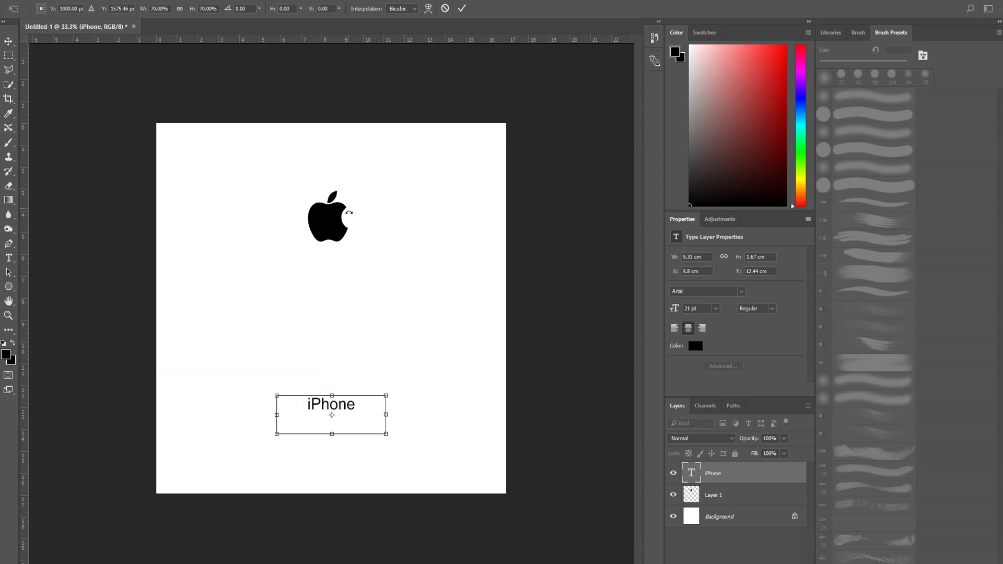
key(Return)
Step: Scale the Apple logo on Layer 1 down to about 2.29 cm square
click(757, 496)
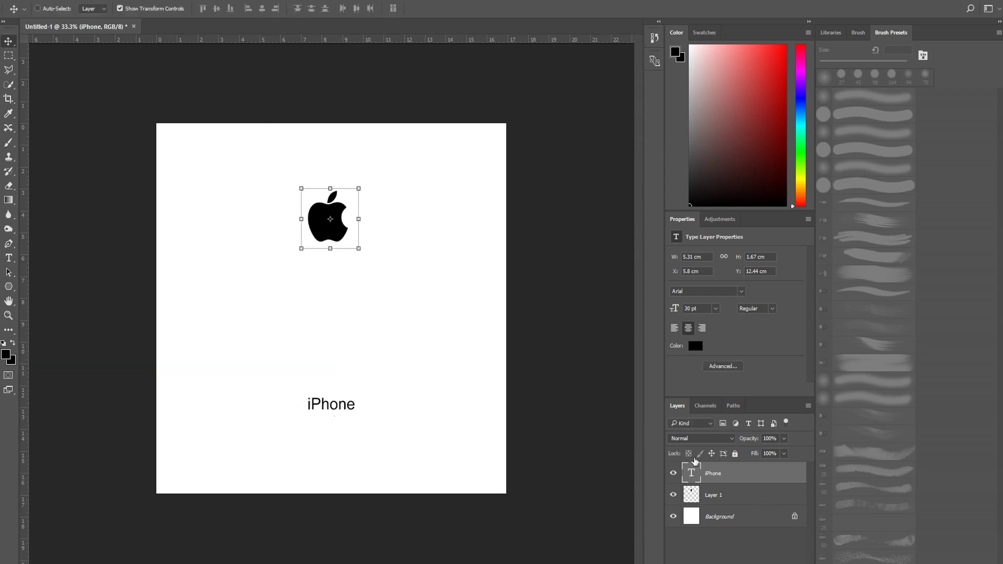
drag(360, 250, 340, 234)
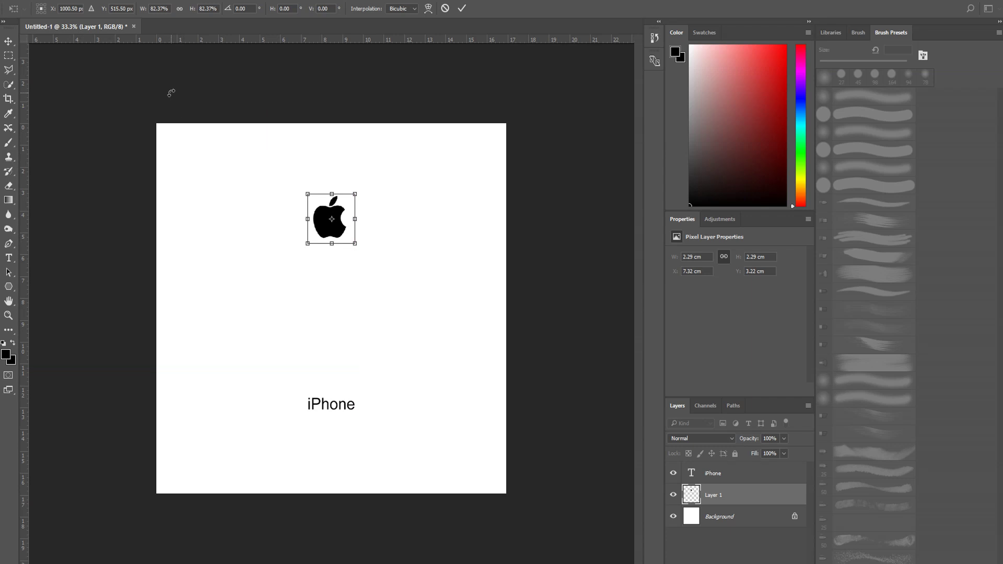
key(Return)
Step: Export the canvas as a PNG image named alpha on the Desktop
click(26, 0)
mouse_move(54, 151)
click(202, 150)
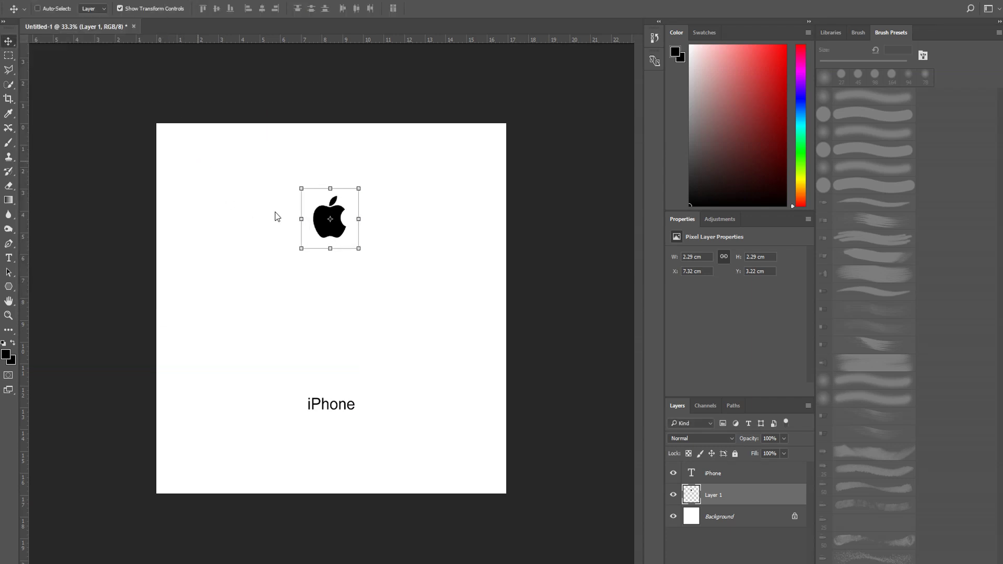
click(39, 95)
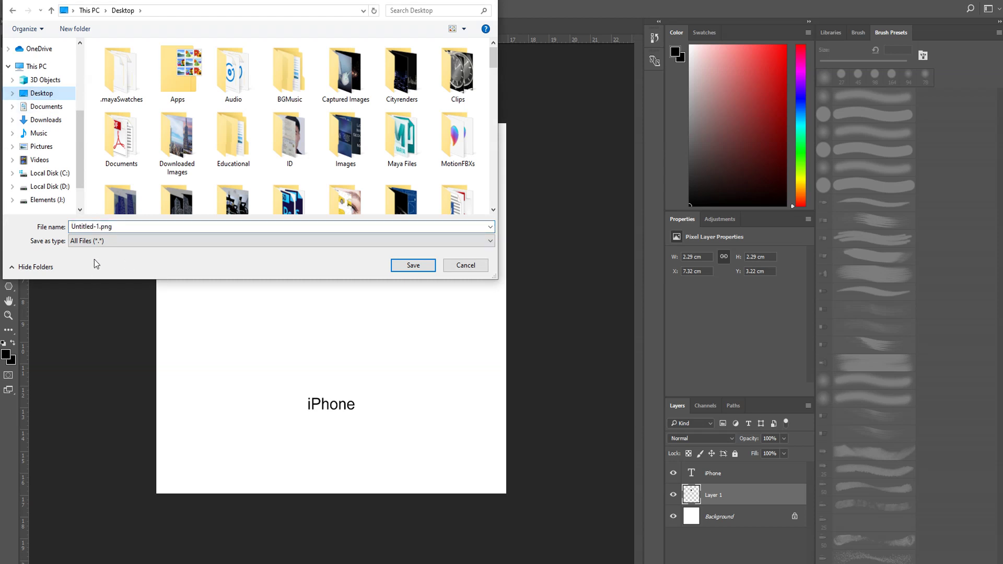
click(125, 224)
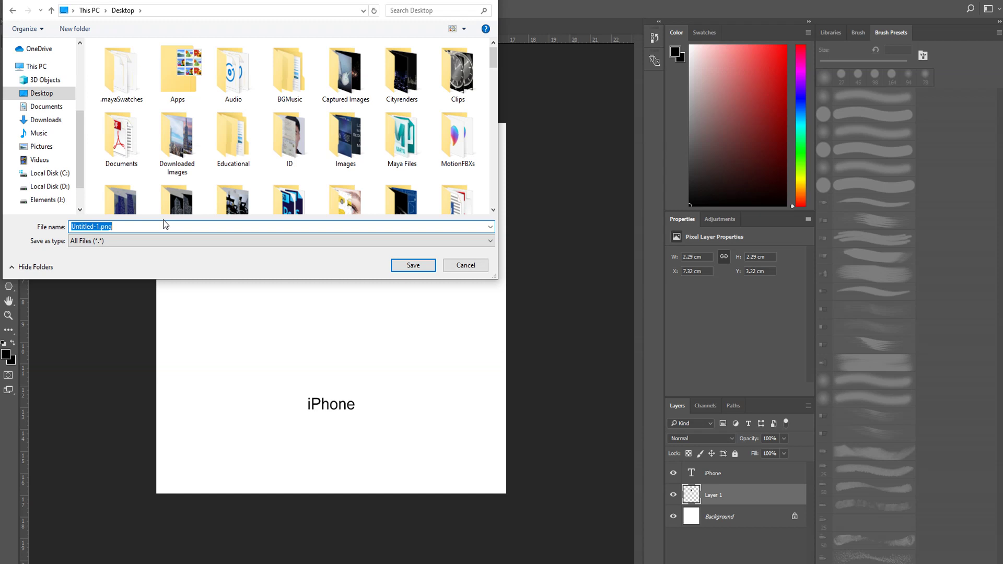
text(alpha)
click(416, 266)
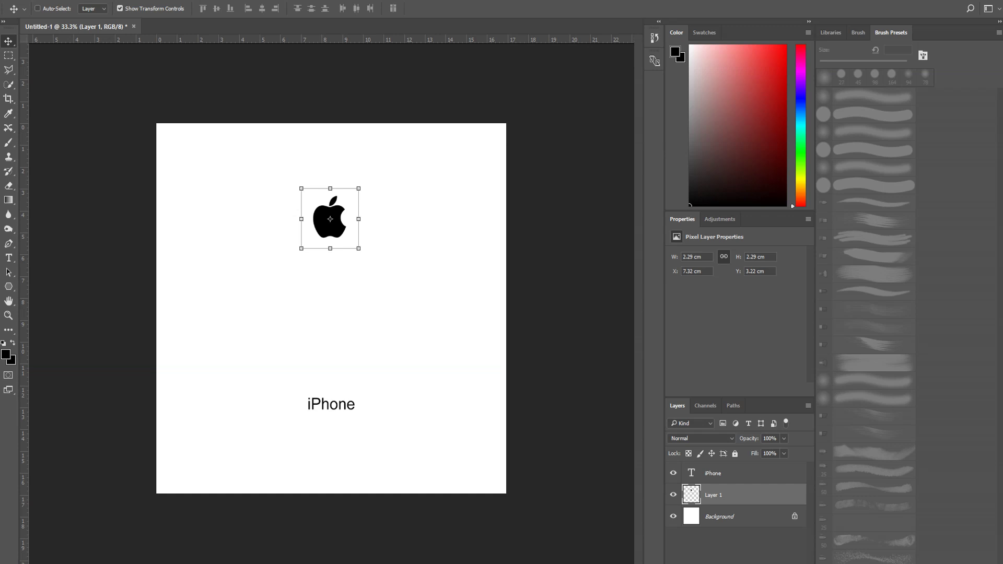
Step: Switch to Maya and select the phone's back panel, showing its base and specular material settings
mouse_move(472, 563)
click(536, 541)
scroll(432, 190, down, 4)
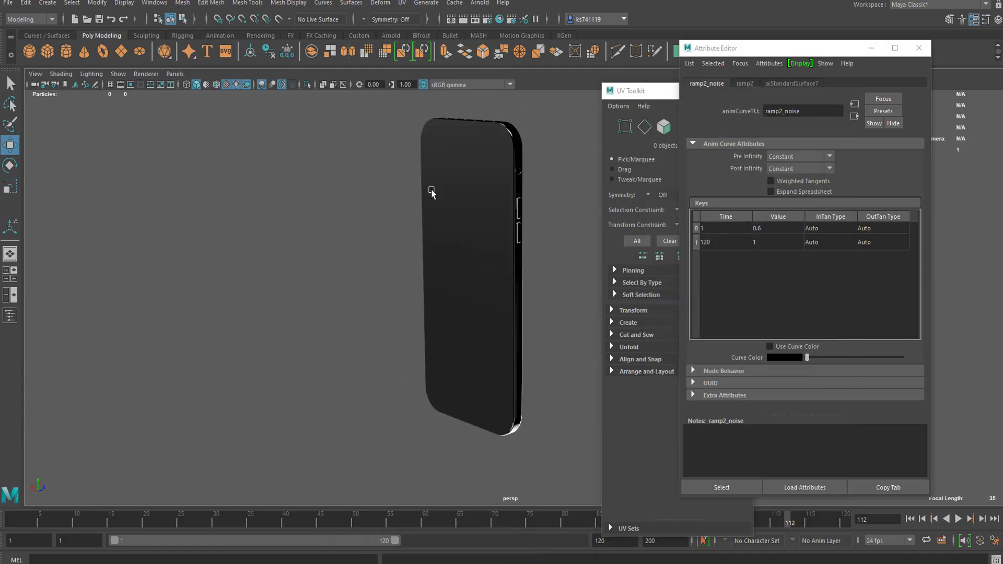
click(467, 241)
alt+drag(414, 243, 460, 267)
scroll(294, 170, up, 4)
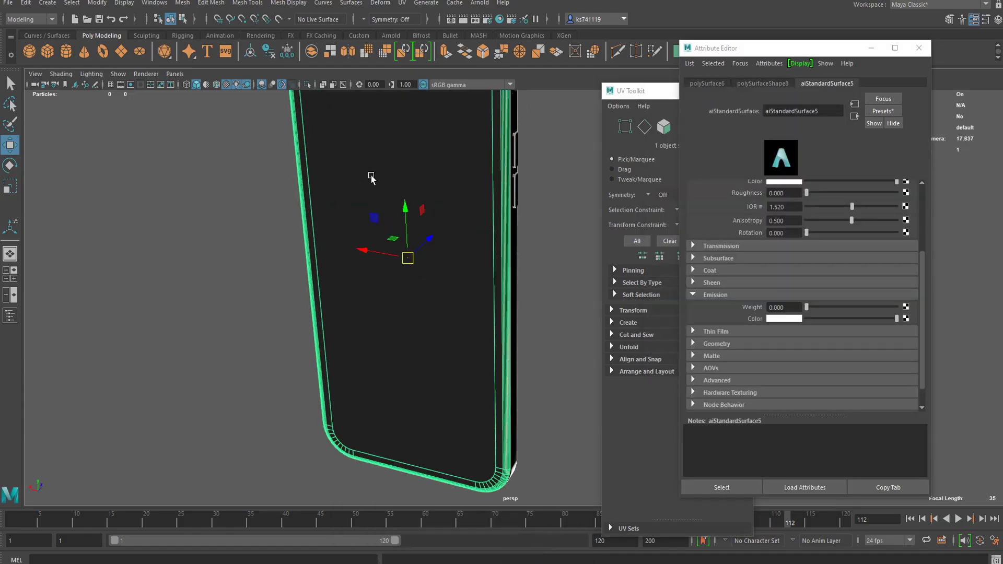
click(428, 217)
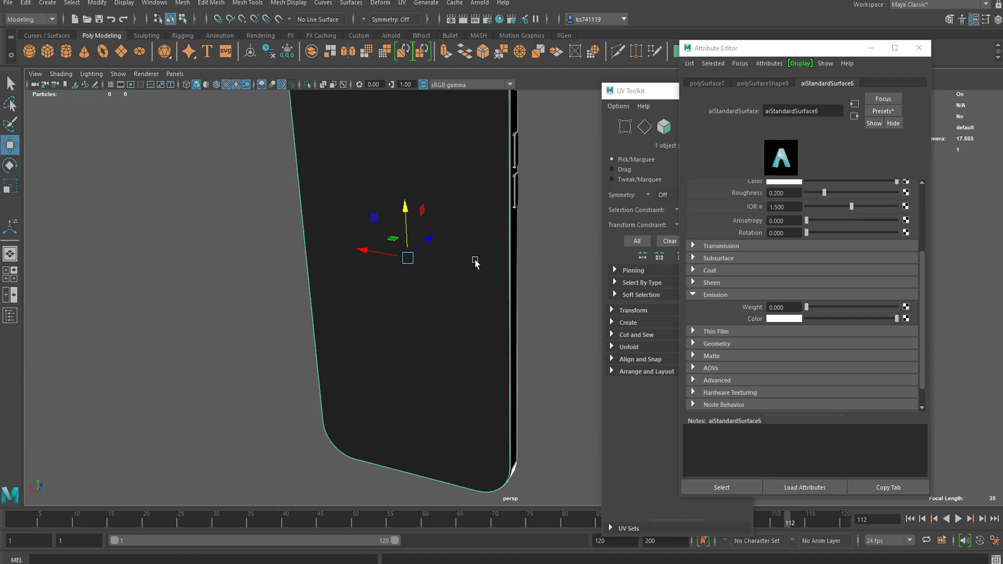
alt+drag(475, 261, 474, 226)
scroll(474, 226, down, 3)
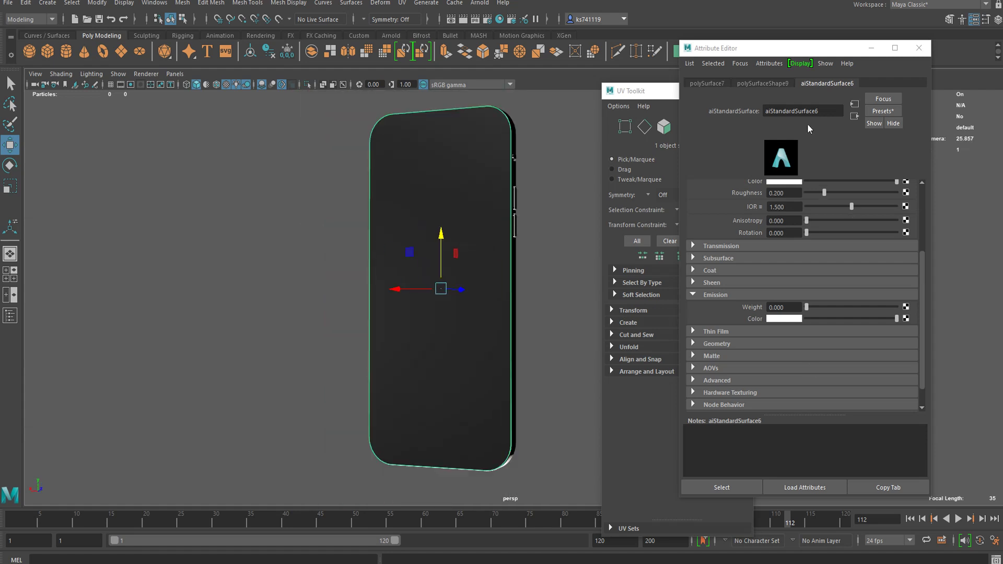
scroll(852, 250, up, 4)
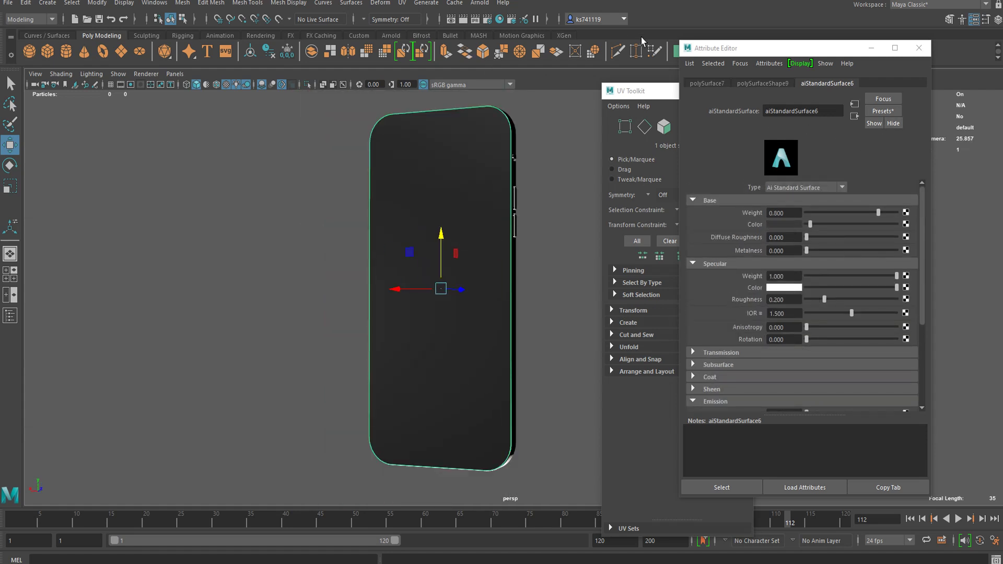
Step: Apply an automatic UV projection to the back panel's face and return to object selection
drag(750, 53, 769, 81)
click(663, 127)
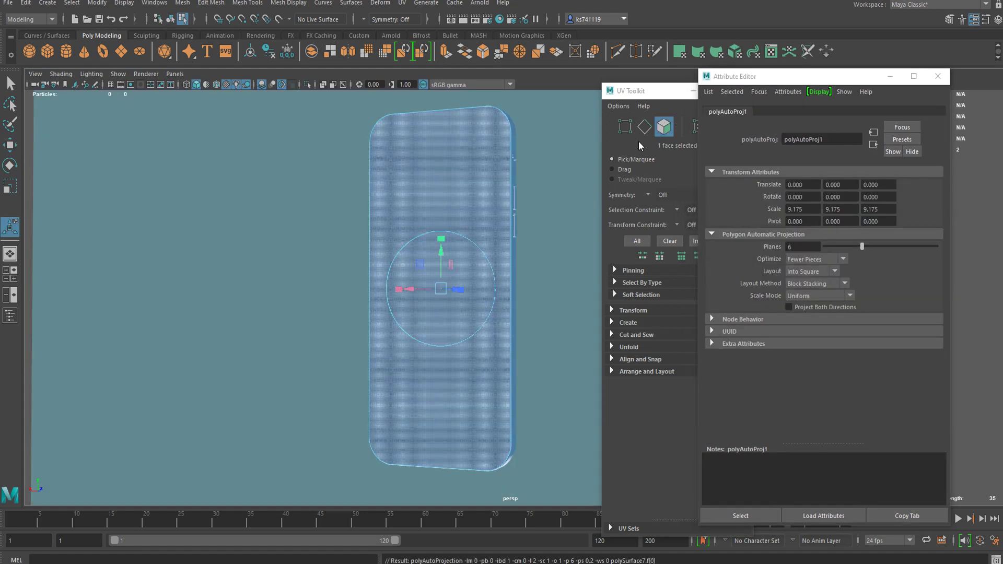
key(q)
right_drag(436, 181, 475, 150)
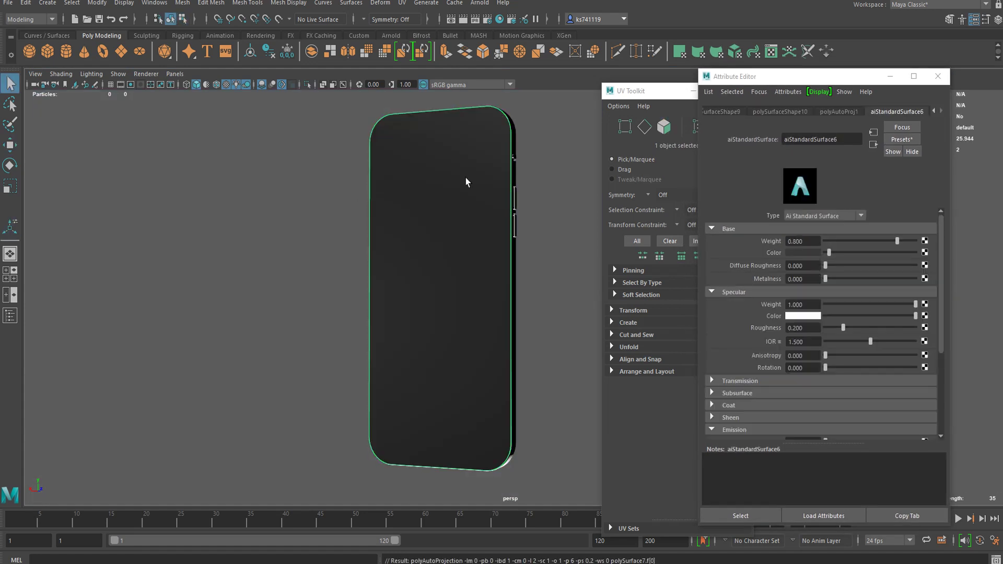
Step: Narrow the back panel's UV shell horizontally to about 0.38 of the tile width in the UV Editor, then close the editor
click(780, 47)
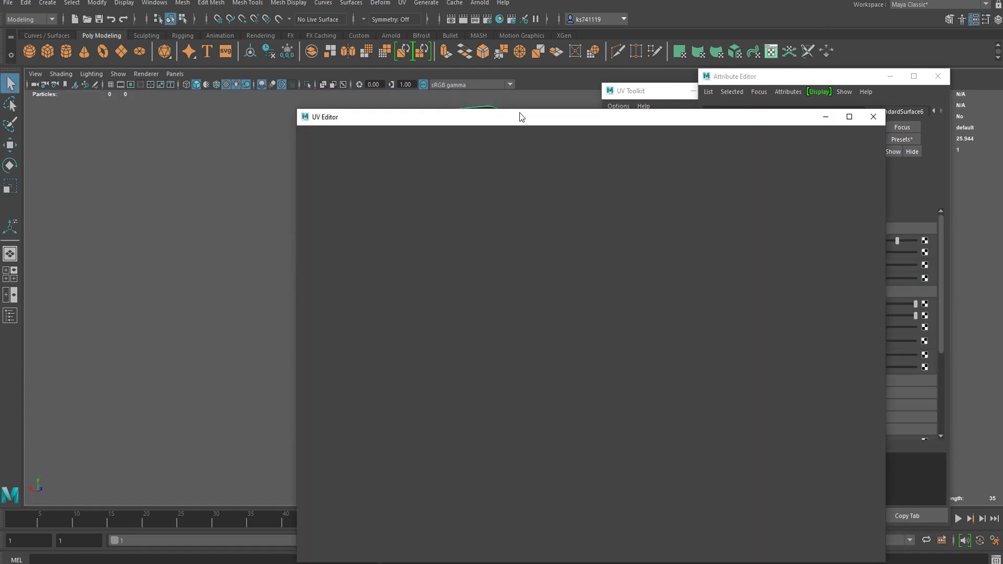
right_drag(548, 204, 510, 197)
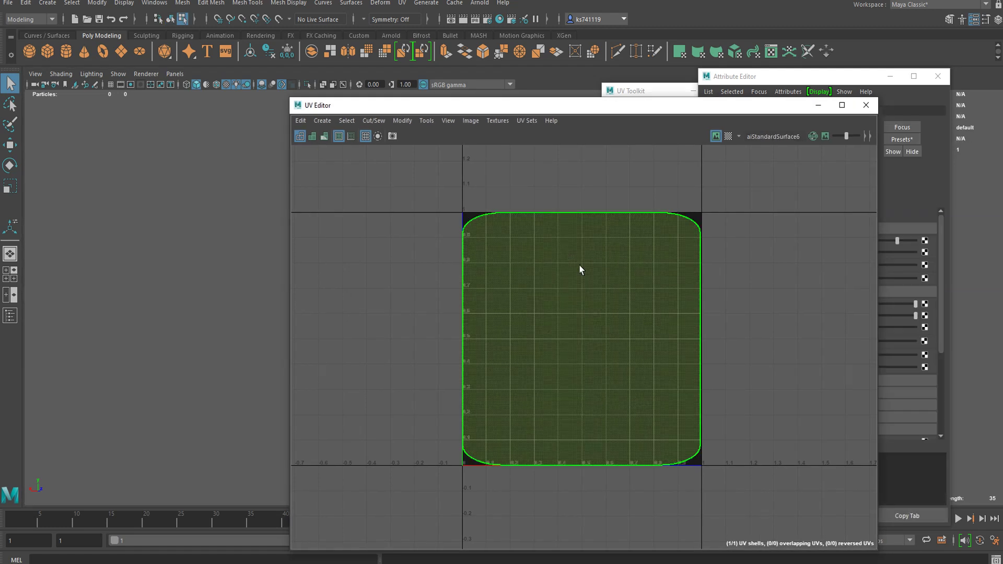
click(580, 271)
key(r)
drag(651, 339, 606, 350)
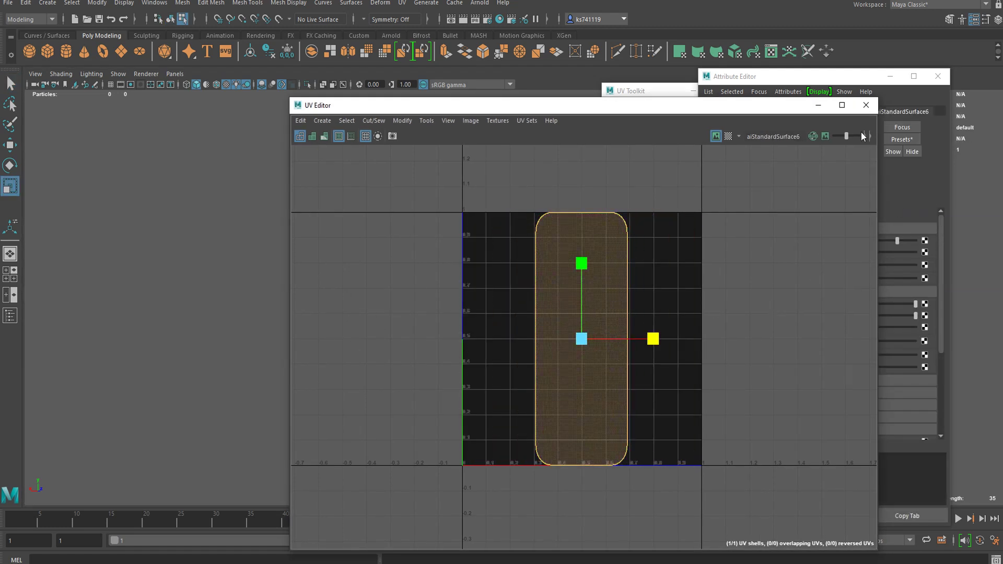
click(867, 106)
Step: Connect a File texture to the back material's specular roughness and load alpha.png from the Desktop
drag(829, 72, 815, 57)
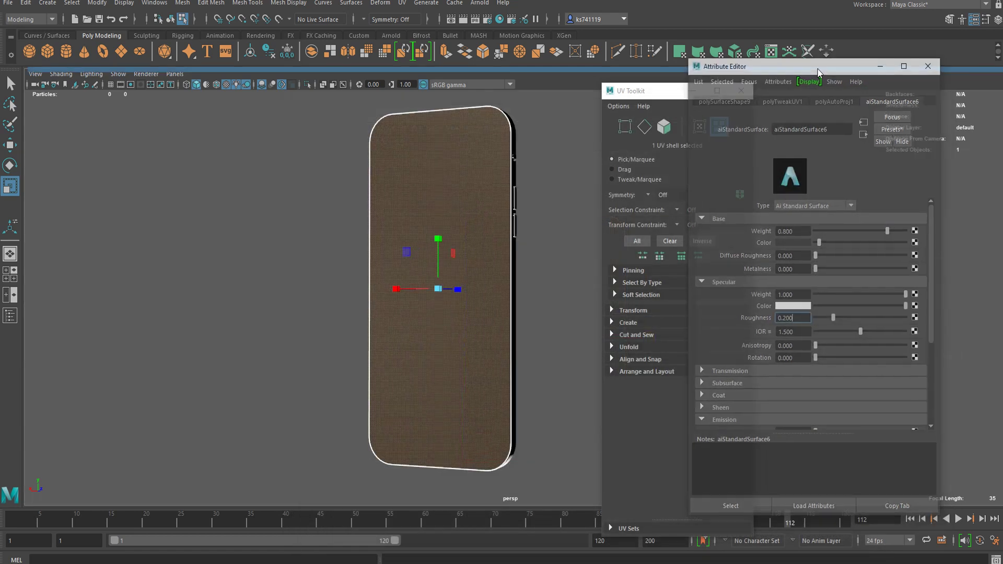
click(909, 313)
click(748, 230)
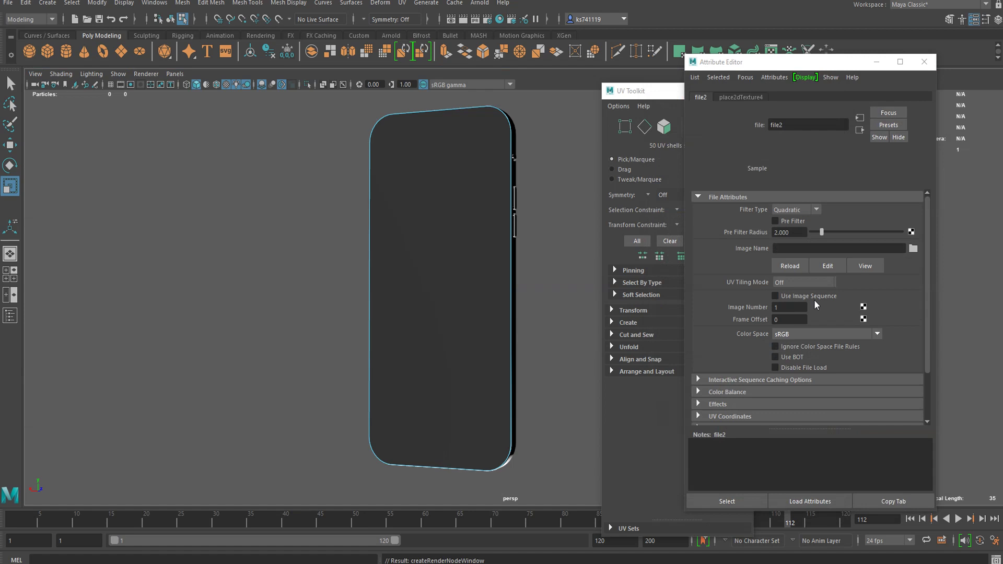
click(913, 249)
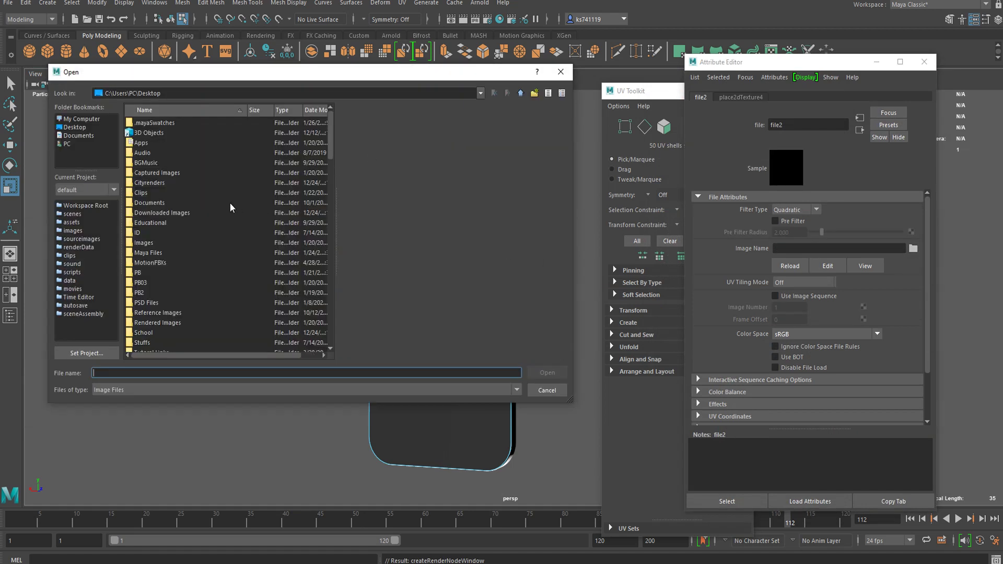
scroll(199, 209, down, 6)
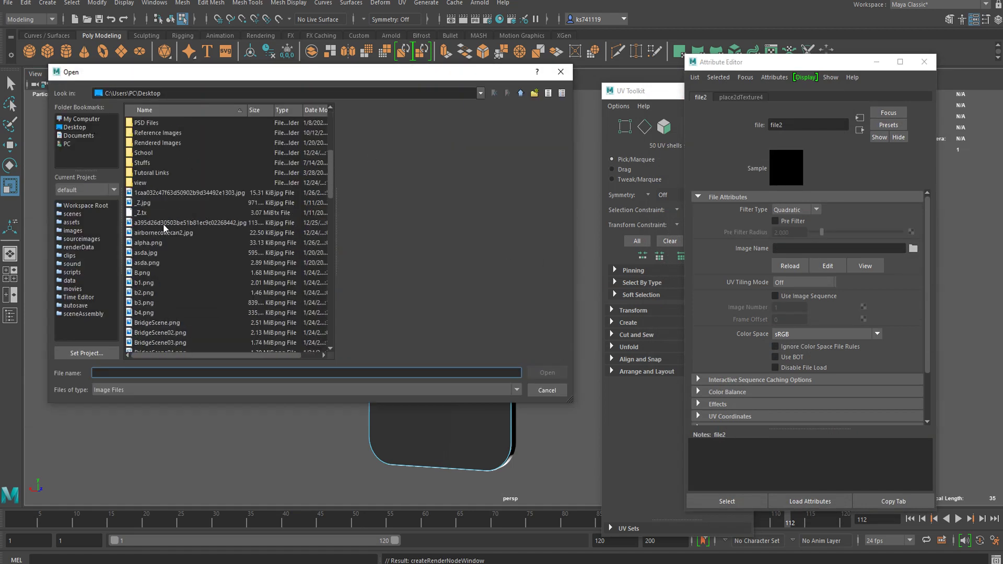
click(148, 243)
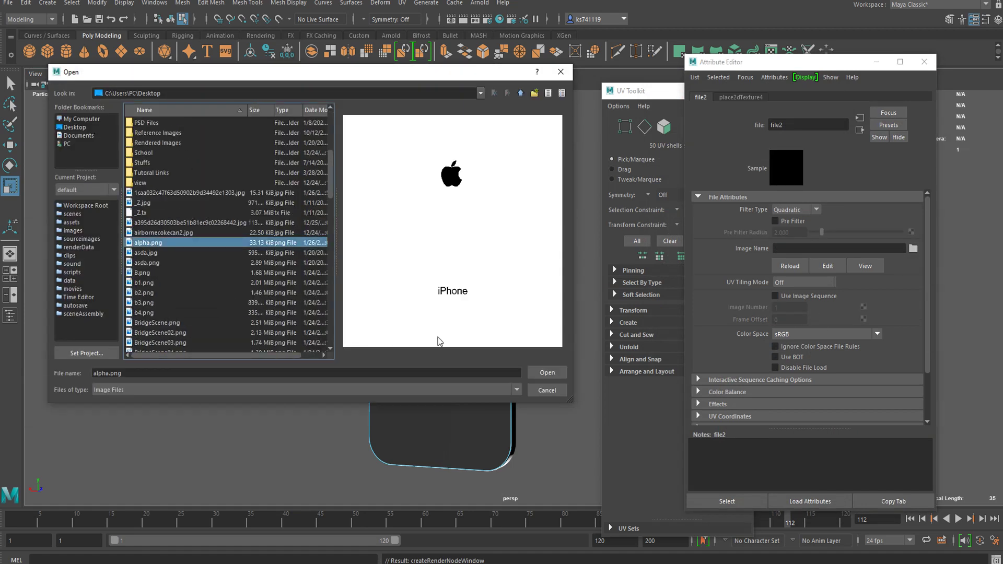
click(547, 373)
Step: Enable Alpha Is Luminance in the alpha.png texture's color balance settings
scroll(501, 347, up, 5)
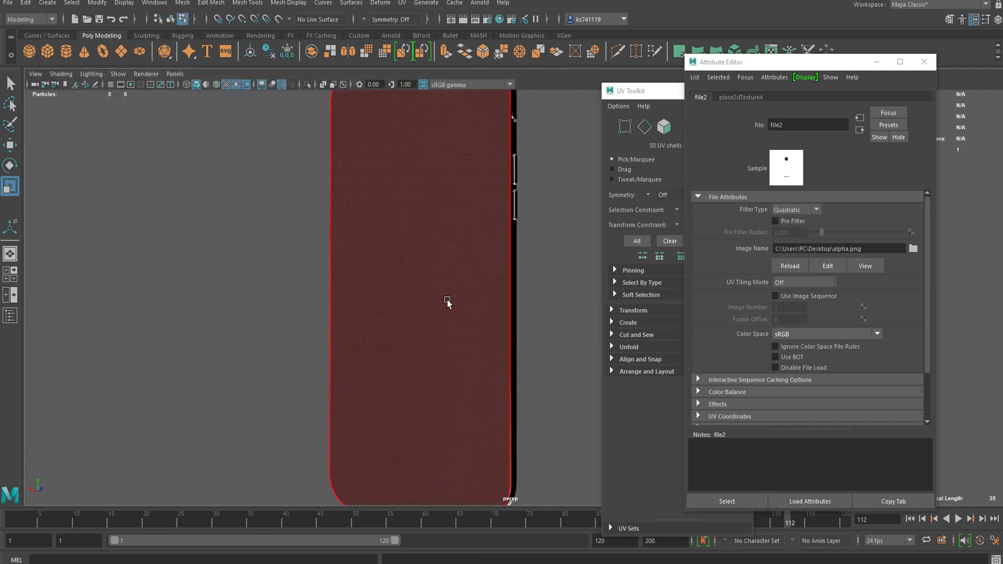
scroll(447, 303, down, 5)
scroll(754, 372, down, 3)
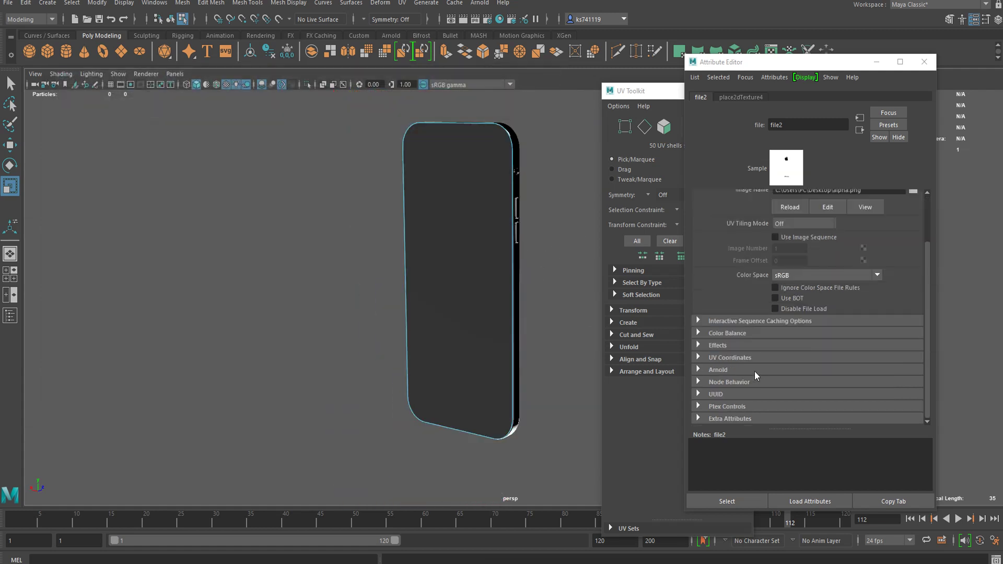
click(725, 333)
scroll(725, 331, down, 2)
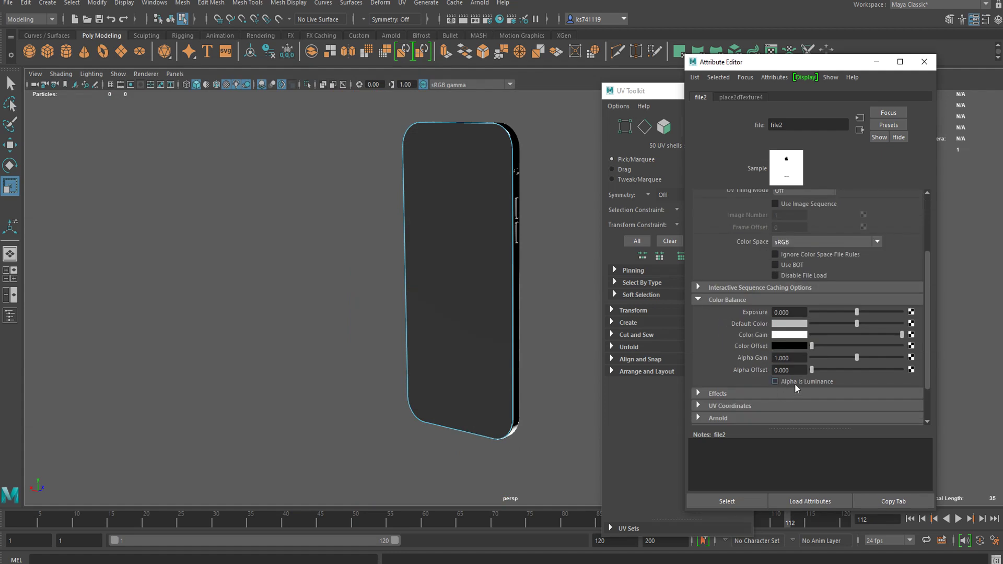
click(811, 384)
Step: Rotate the back panel's UV shell 180 degrees in the UV Editor and close the editor
scroll(484, 370, up, 2)
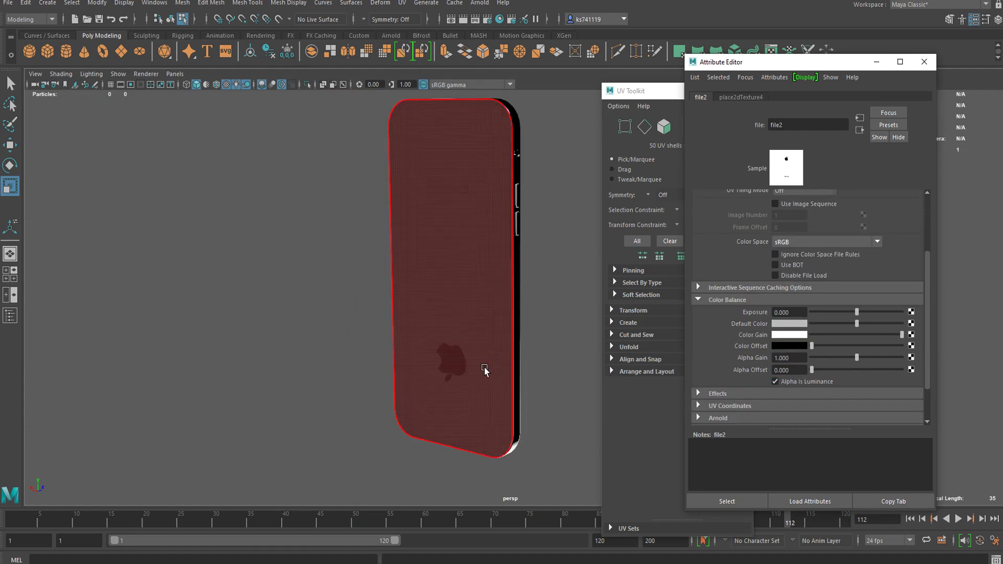
click(464, 329)
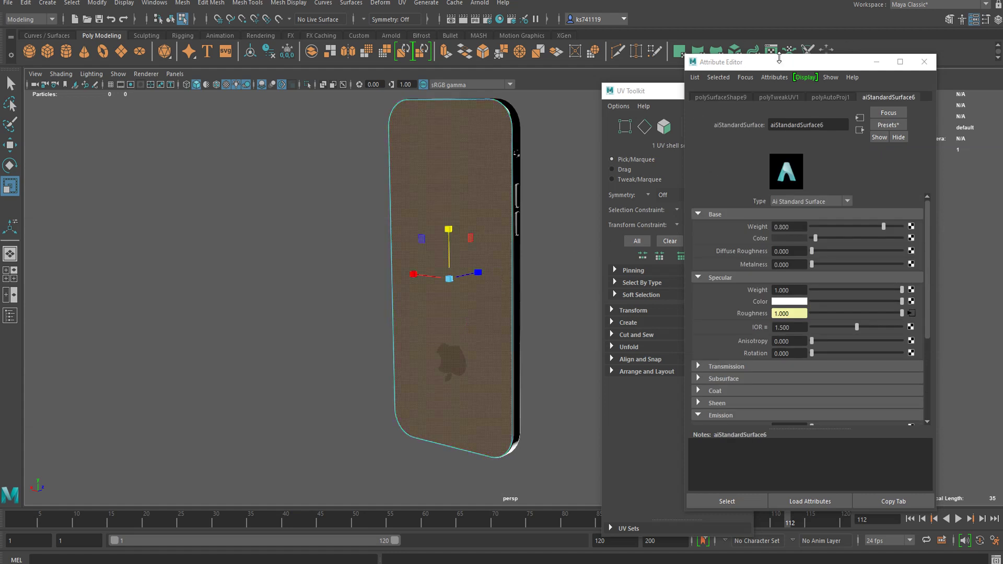
click(771, 51)
drag(496, 106, 768, 109)
key(e)
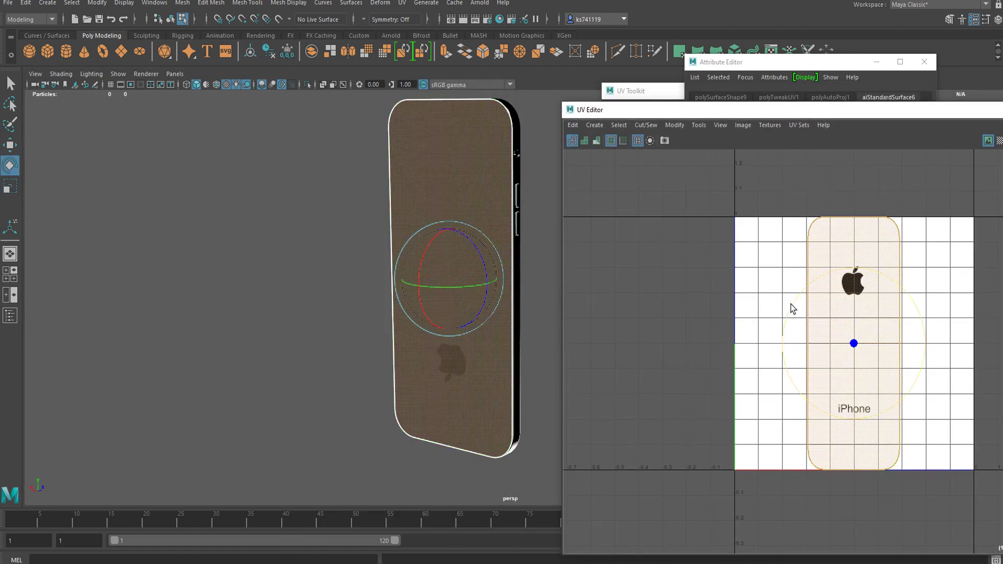
drag(769, 333, 935, 389)
drag(816, 110, 266, 153)
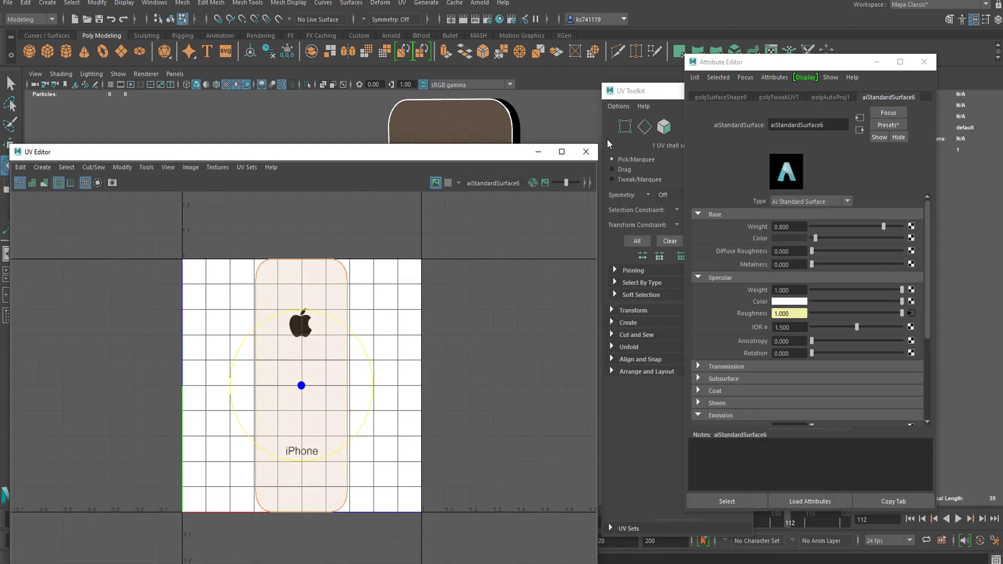
click(585, 152)
Step: Deselect the back panel and examine the Apple logo and iPhone text on it from several angles
right_drag(466, 237, 517, 221)
alt+drag(533, 256, 551, 273)
click(552, 273)
scroll(443, 241, up, 3)
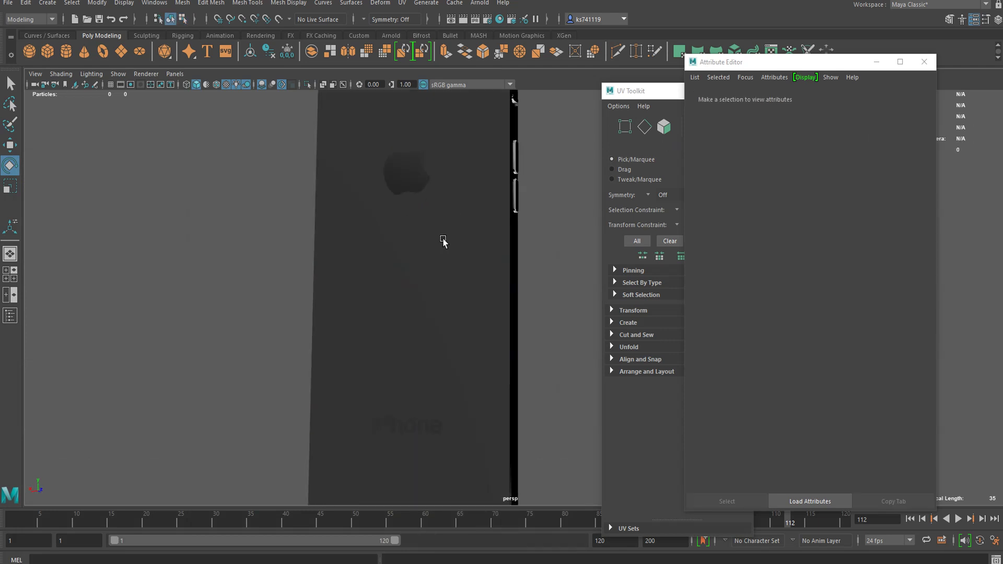
scroll(439, 235, up, 3)
alt+drag(434, 230, 435, 222)
scroll(434, 221, down, 4)
alt+middle_drag(435, 221, 450, 253)
alt+drag(450, 252, 449, 218)
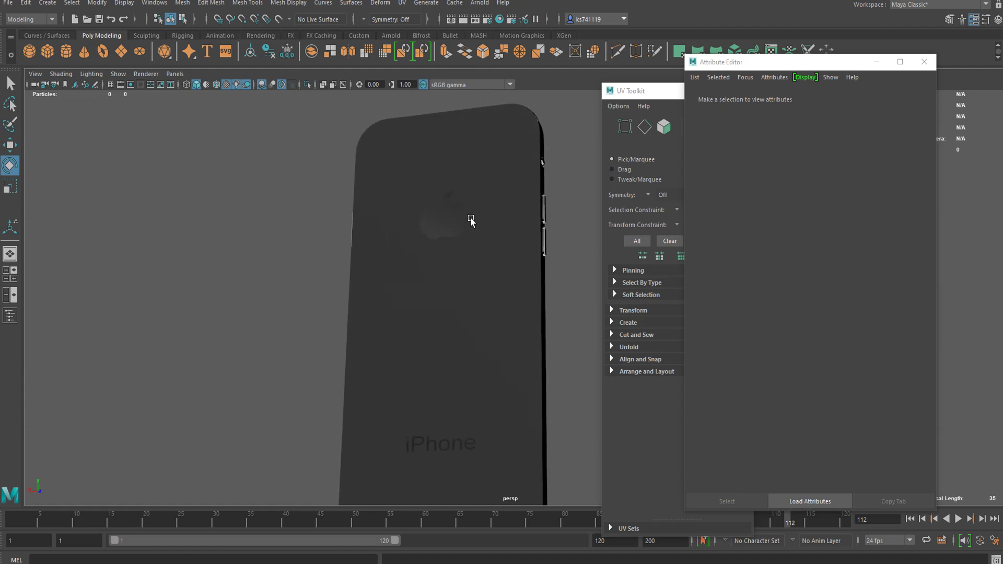
alt+drag(465, 269, 517, 222)
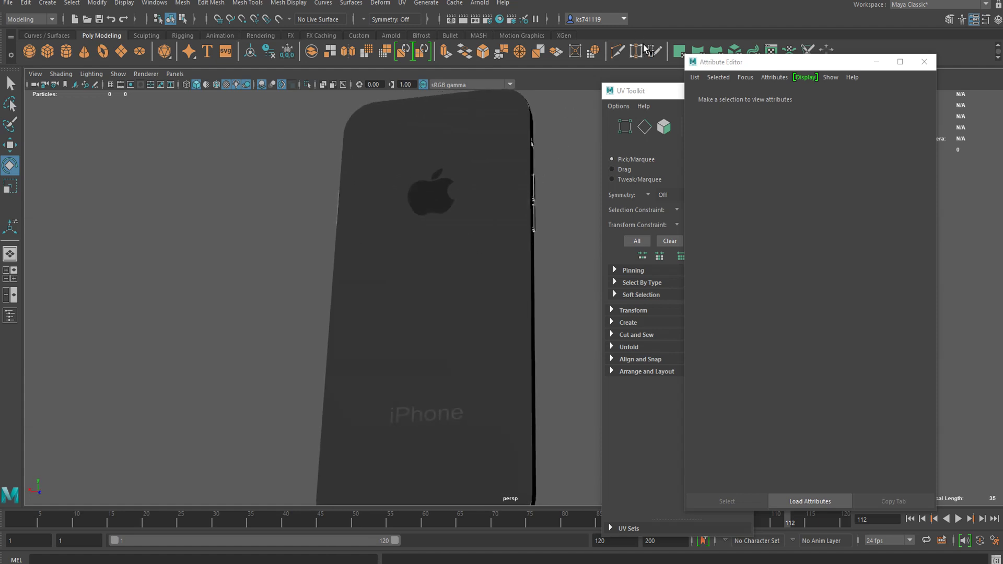
Step: Scale the back panel's UV shell up uniformly to about 1.12 of the tile height in the UV Editor
click(771, 47)
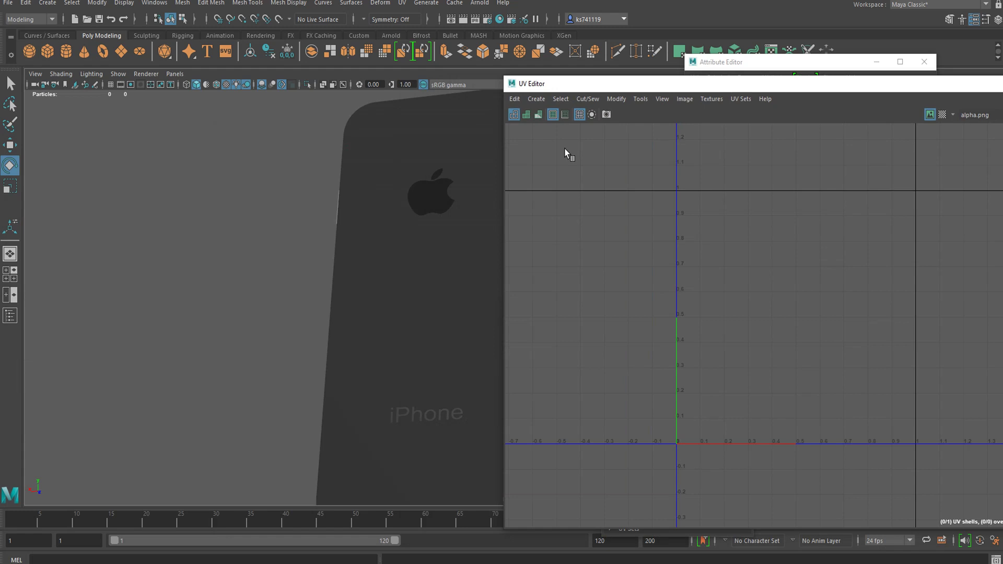
click(473, 214)
scroll(763, 293, down, 1)
right_drag(796, 280, 769, 254)
click(806, 276)
key(r)
mouse_move(796, 316)
mouse_down()
mouse_move(822, 319)
mouse_move(799, 325)
mouse_up()
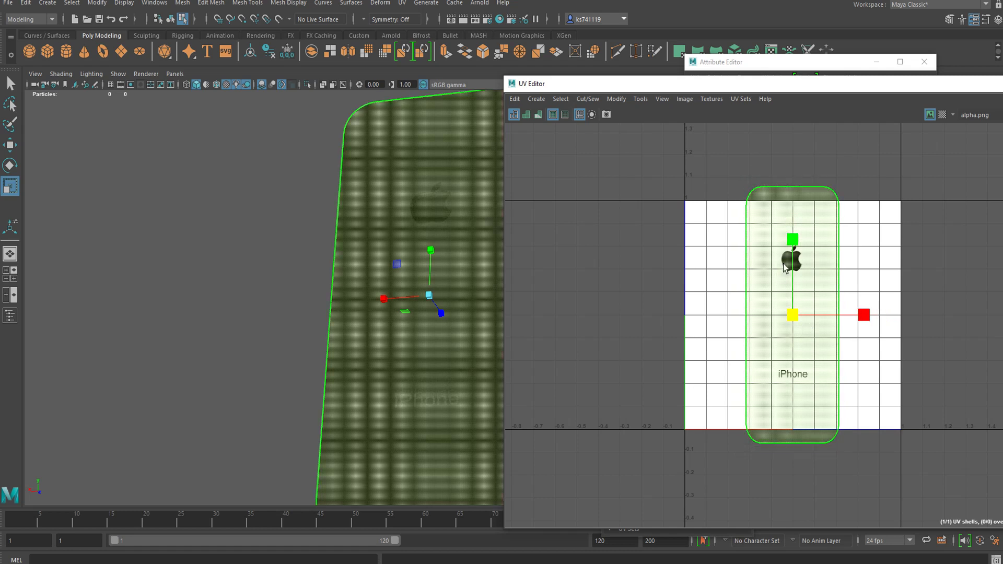
Step: Move the back panel's UV shell slightly upward over the alpha.png image, close the UV Editor and deselect the panel
key(w)
mouse_move(792, 247)
mouse_down()
mouse_move(792, 262)
mouse_move(794, 243)
mouse_up()
drag(701, 86, 768, 124)
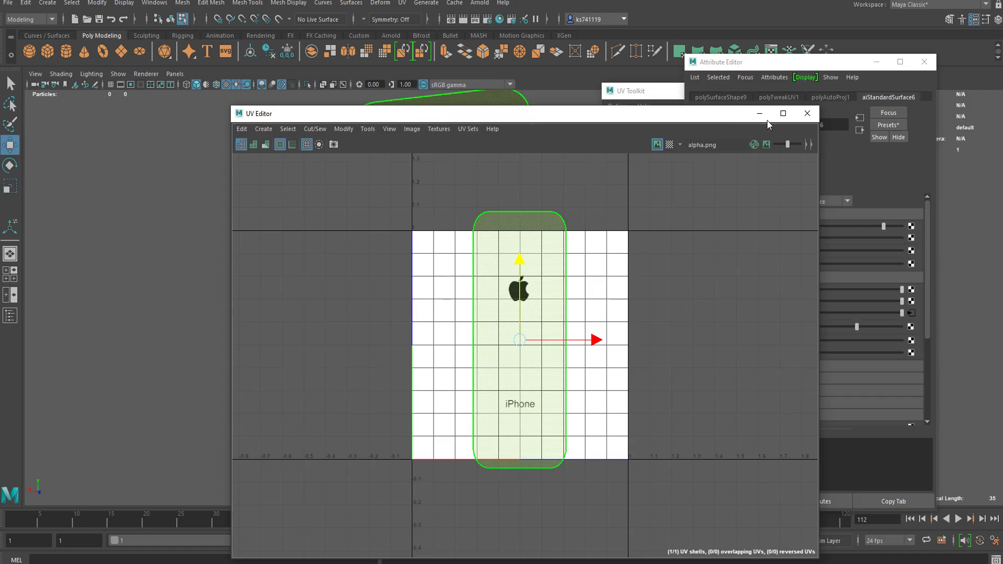
click(802, 119)
right_drag(468, 251, 531, 224)
click(543, 330)
alt+drag(543, 330, 442, 374)
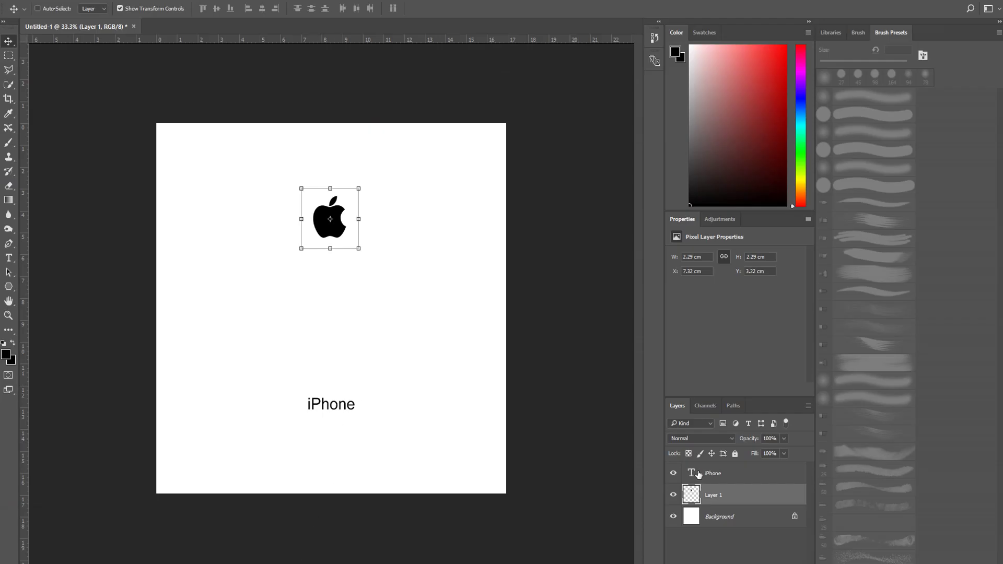
Step: Switch to Photoshop and scale the iPhone text layer down proportionally to about 70.91%
click(698, 474)
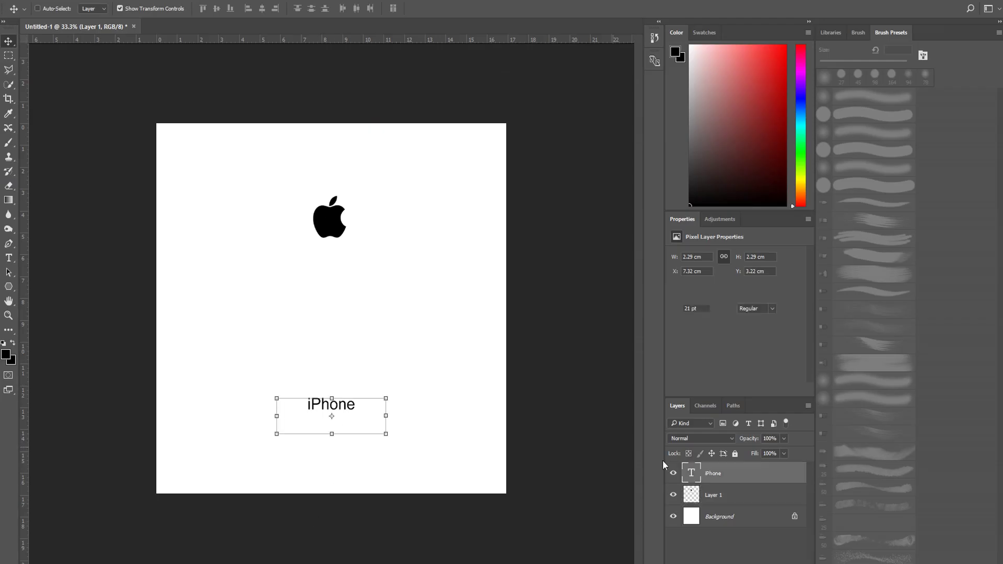
drag(389, 436, 338, 406)
click(27, 0)
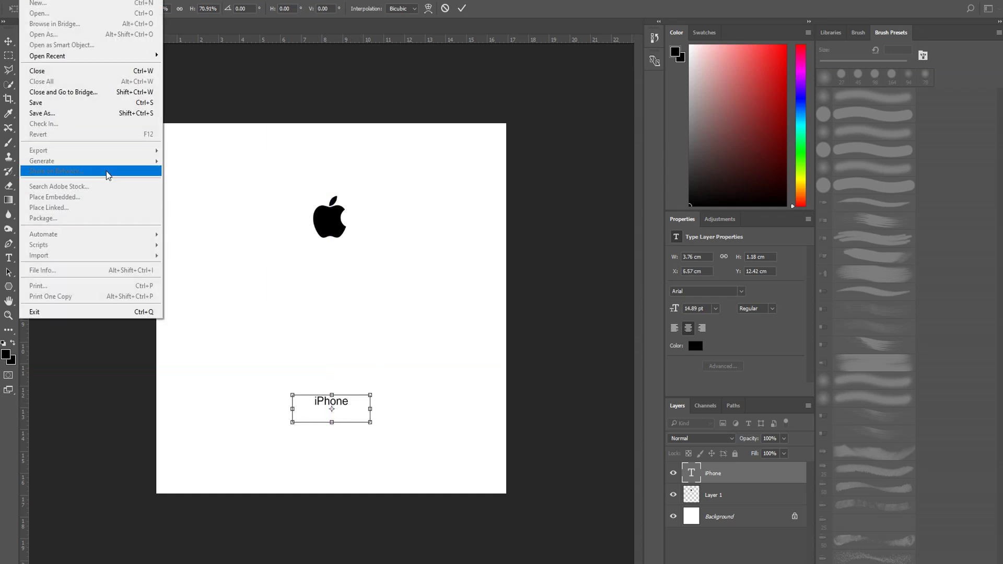
click(295, 289)
click(27, 0)
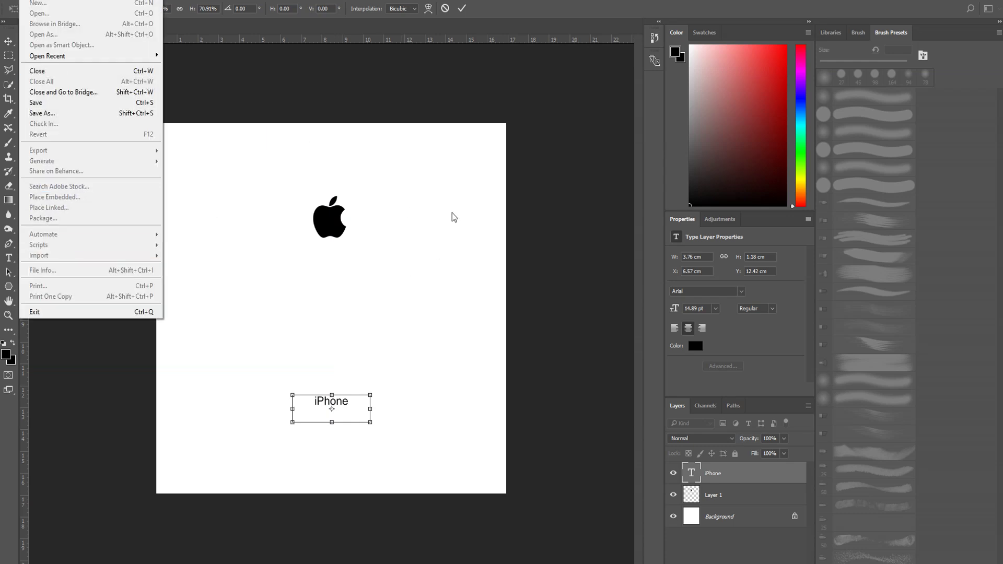
click(440, 254)
key(Return)
Step: Export the image as a PNG named alpha to the Desktop, replacing the existing alpha.png
click(27, 0)
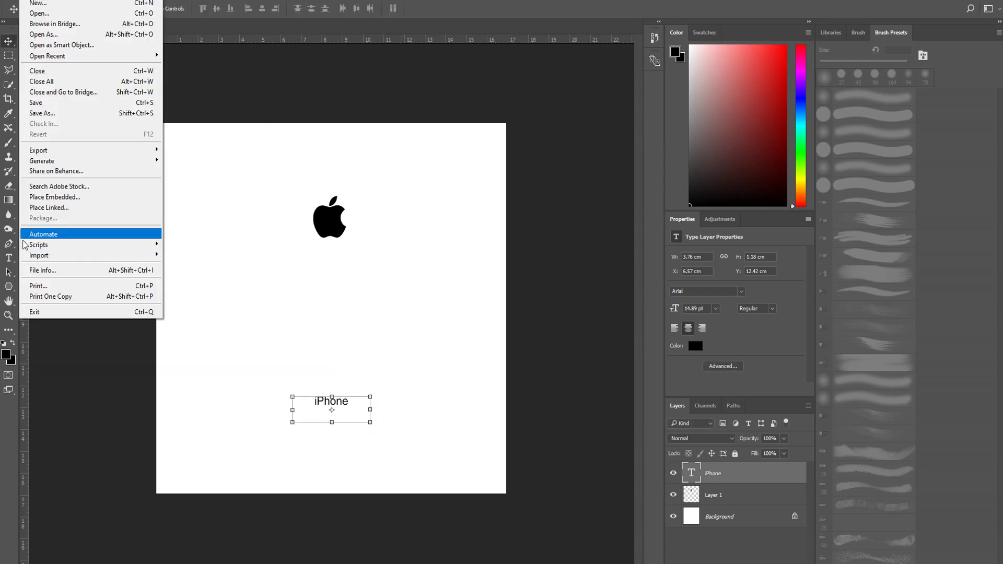
mouse_move(52, 150)
click(173, 151)
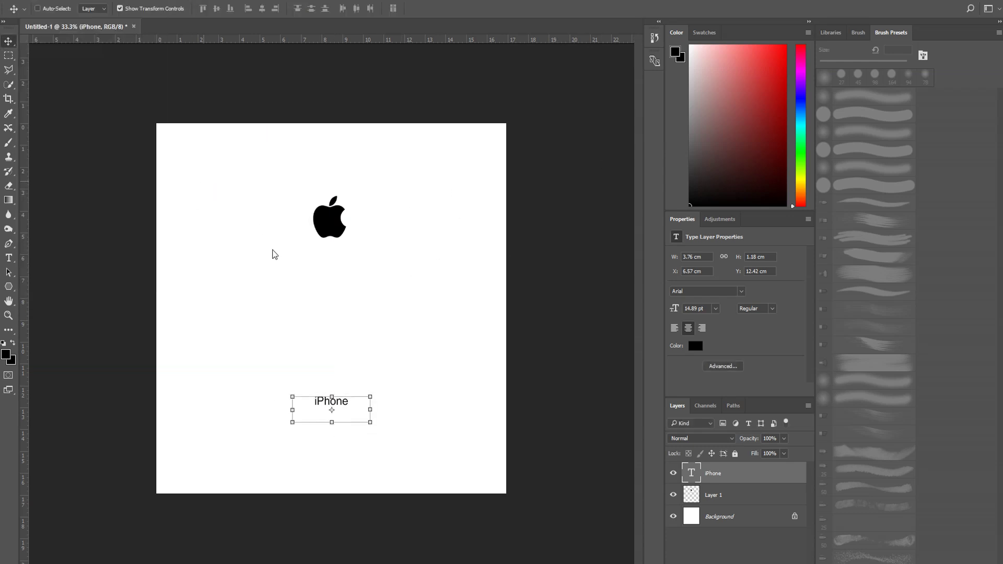
text(alpha)
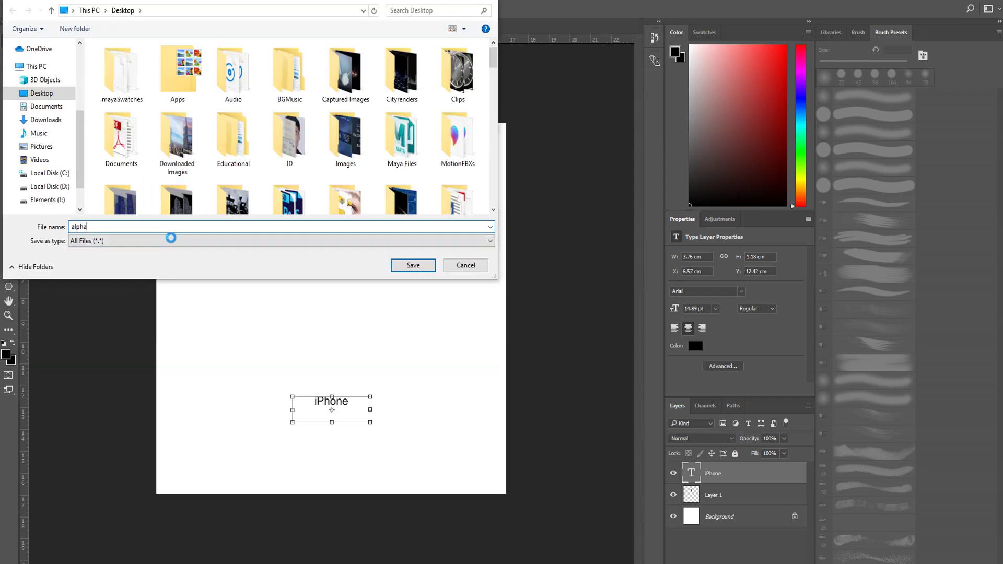
key(Return)
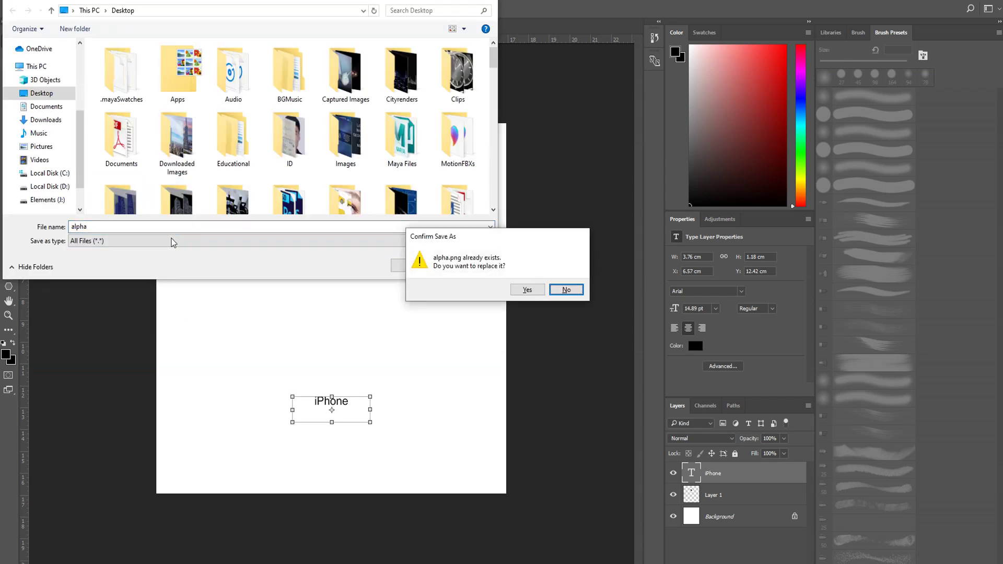
key(Return)
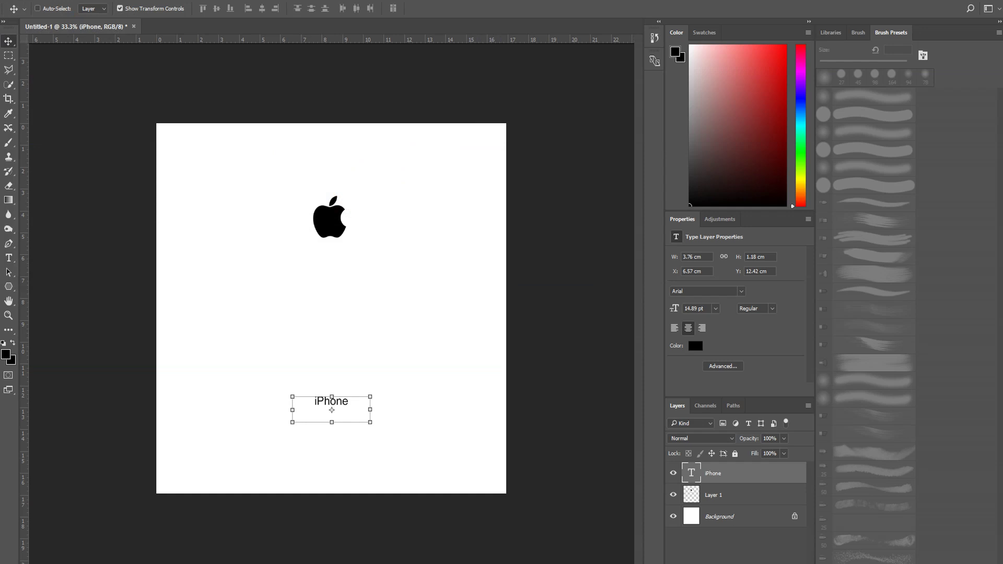
Step: Switch back to Maya and reload the alpha.png file texture in the back panel's specular roughness
click(520, 530)
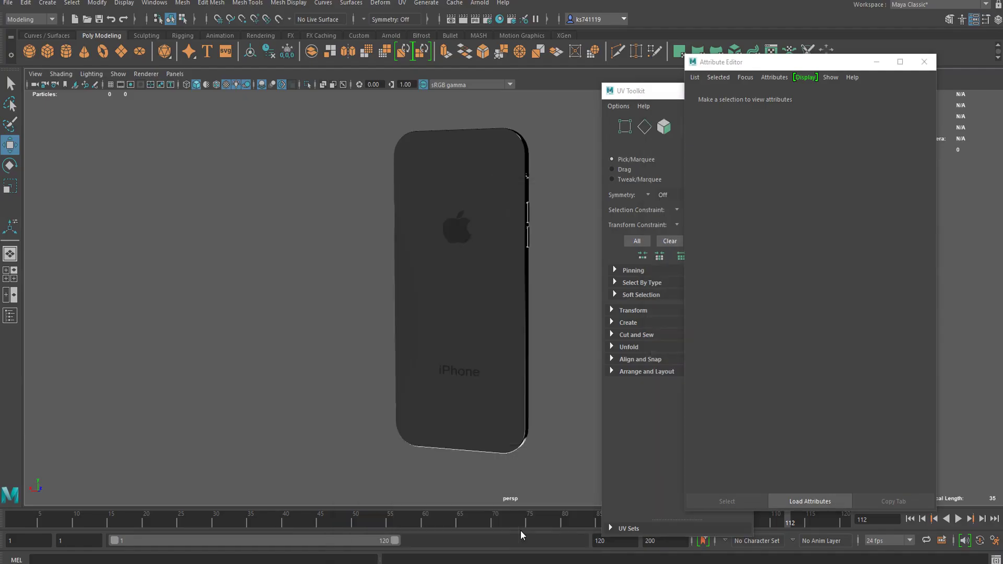
click(499, 336)
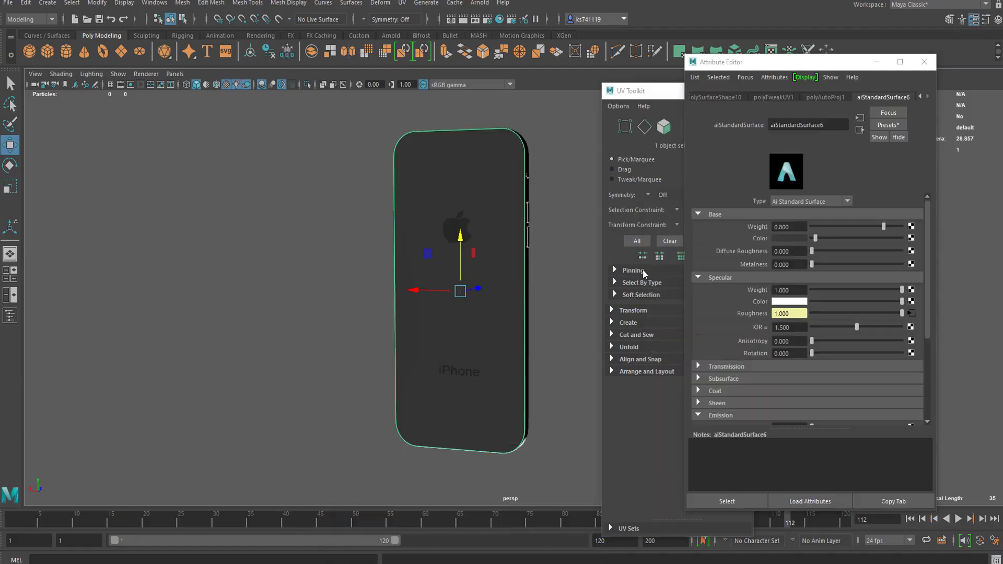
click(910, 312)
click(790, 266)
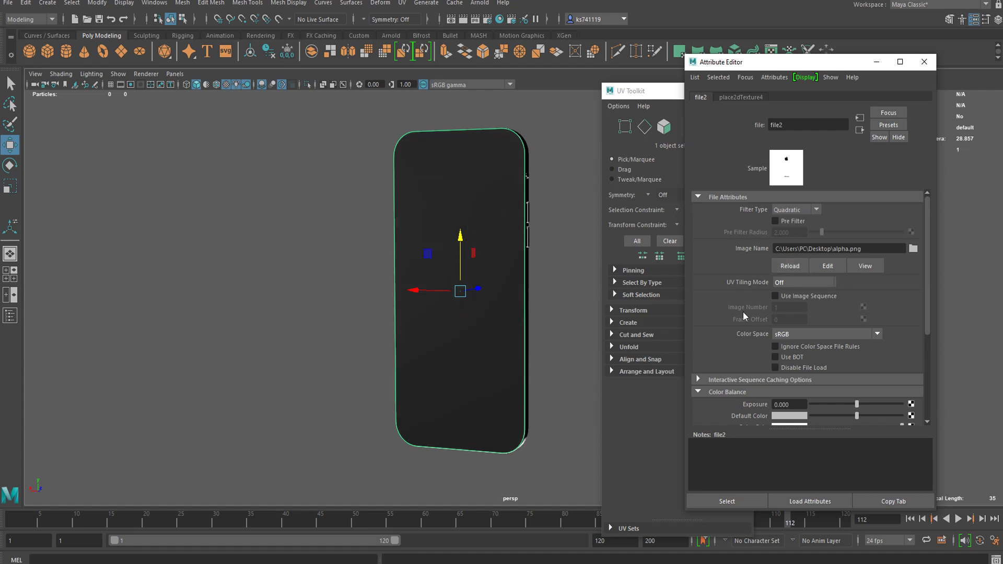
scroll(509, 383, up, 2)
alt+drag(508, 387, 547, 365)
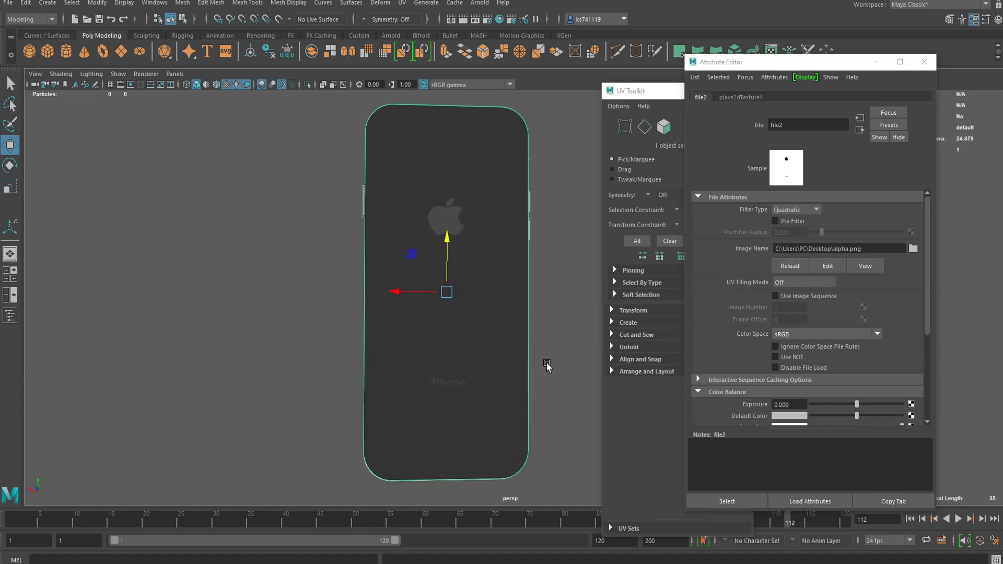
Step: Widen the back panel's UV shell horizontally to about half of the tile width in the UV Editor
click(773, 52)
drag(372, 118, 707, 99)
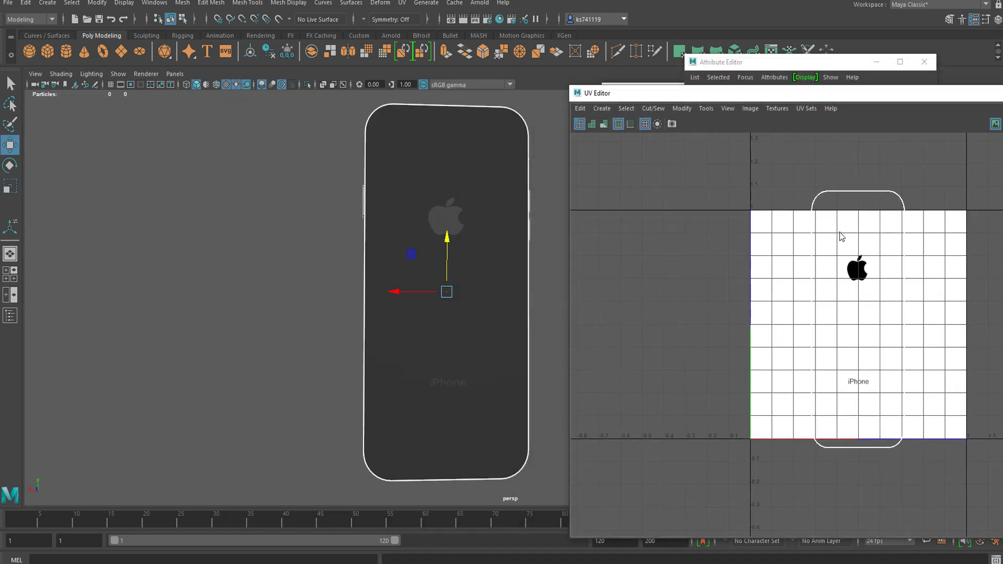
click(881, 331)
key(r)
drag(930, 329, 938, 330)
key(F8)
drag(823, 98, 811, 120)
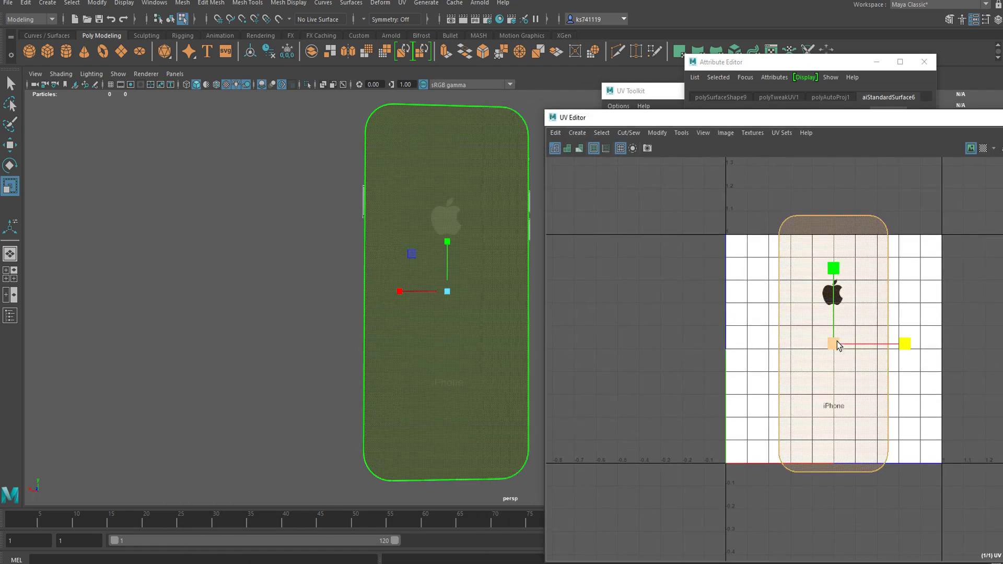
Step: Scale the back panel's UV shell down uniformly to about the tile height, close the UV Editor and deselect the panel
drag(841, 354, 826, 354)
drag(800, 124, 579, 144)
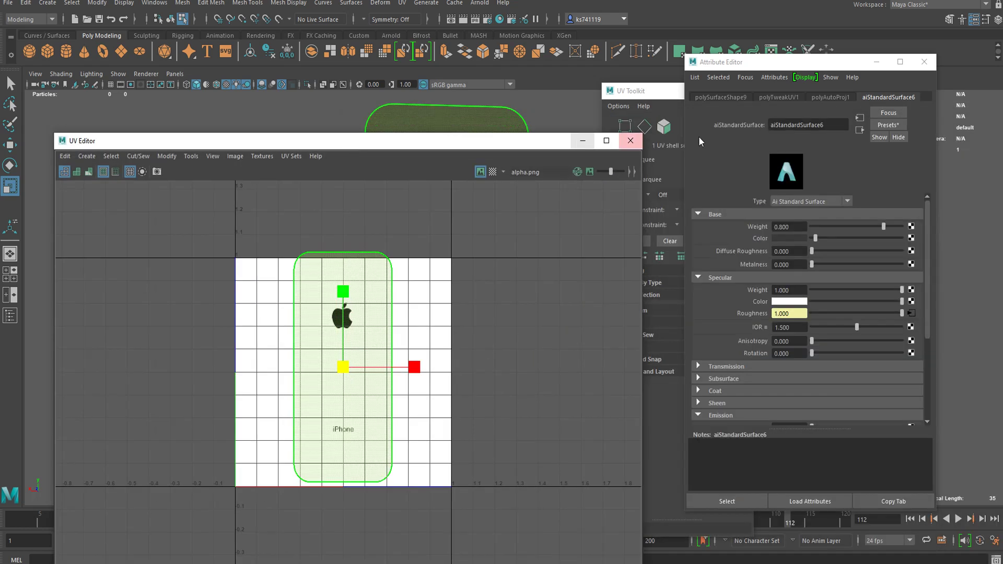
click(635, 148)
right_drag(426, 175, 481, 130)
click(542, 223)
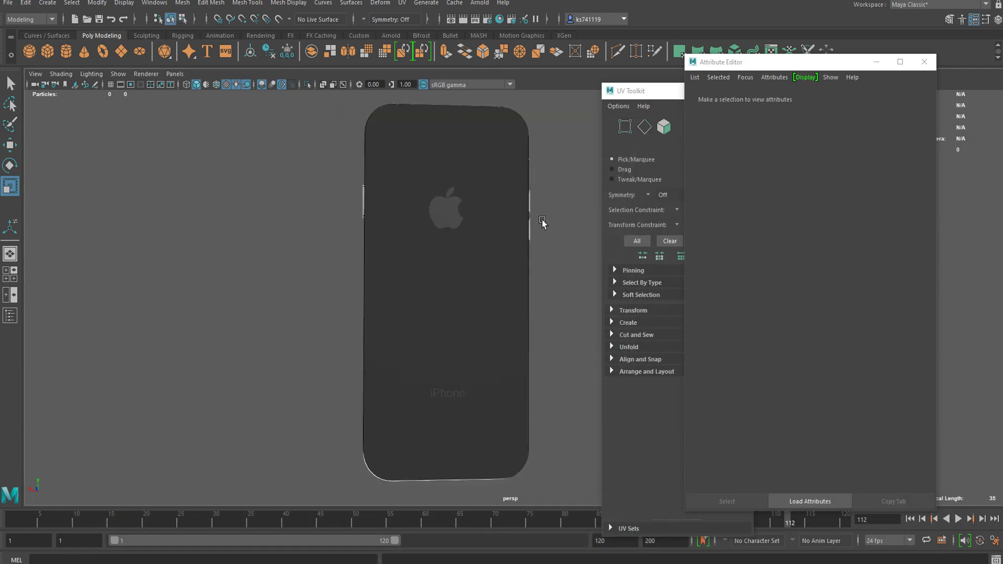
alt+drag(543, 236, 496, 245)
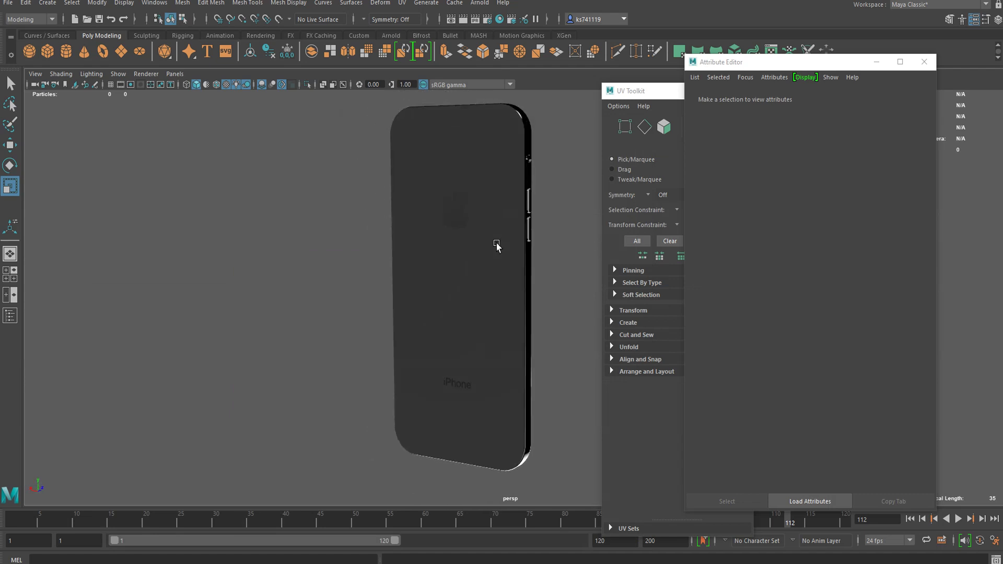
Step: Open Hypershade, graph the aiStandardSurface6 material network and move the alpha.png node away from the shader node
click(498, 20)
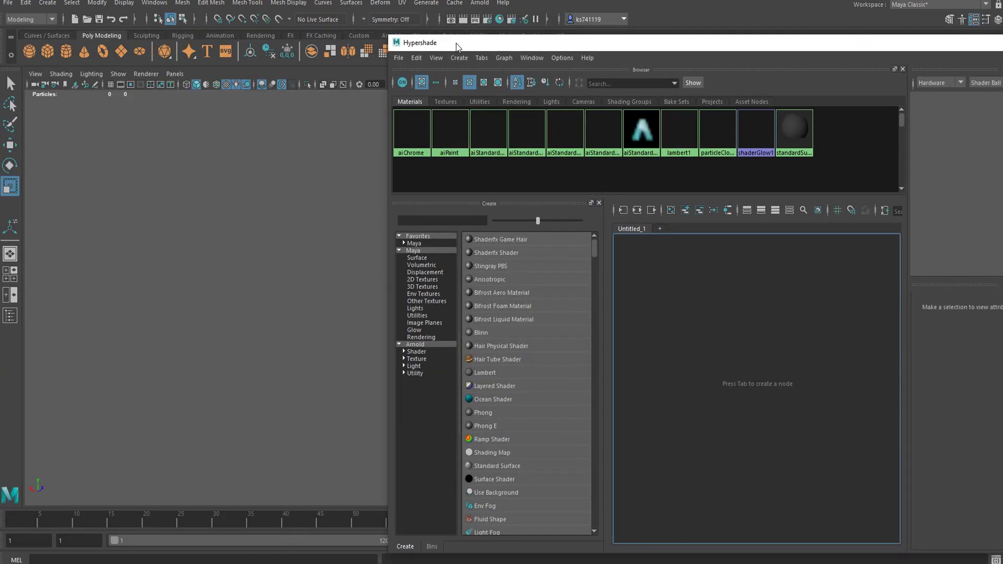
right_click(593, 143)
click(595, 168)
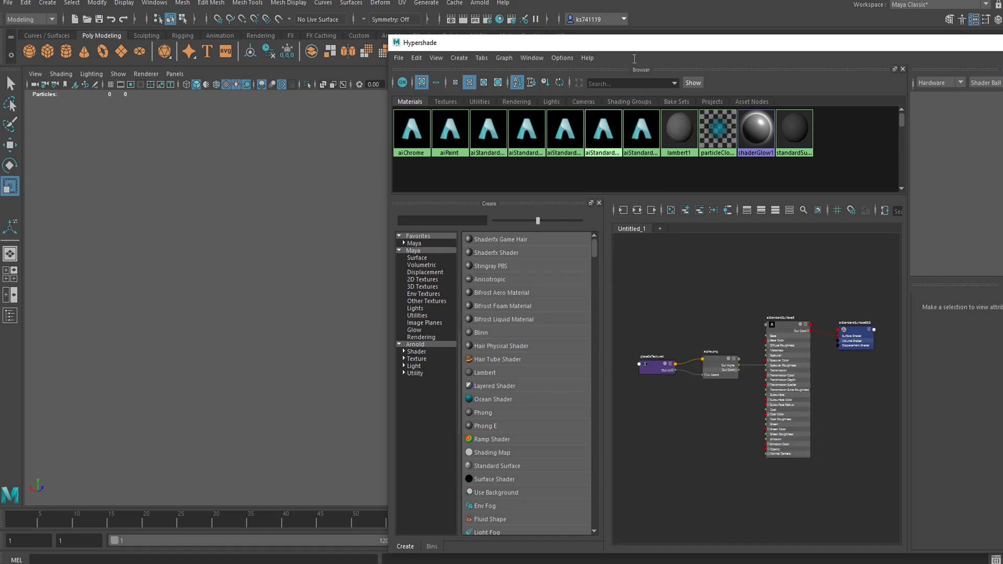
drag(630, 46, 566, 30)
scroll(691, 429, up, 4)
alt+middle_drag(570, 326, 694, 419)
scroll(694, 419, down, 2)
alt+middle_drag(658, 385, 694, 391)
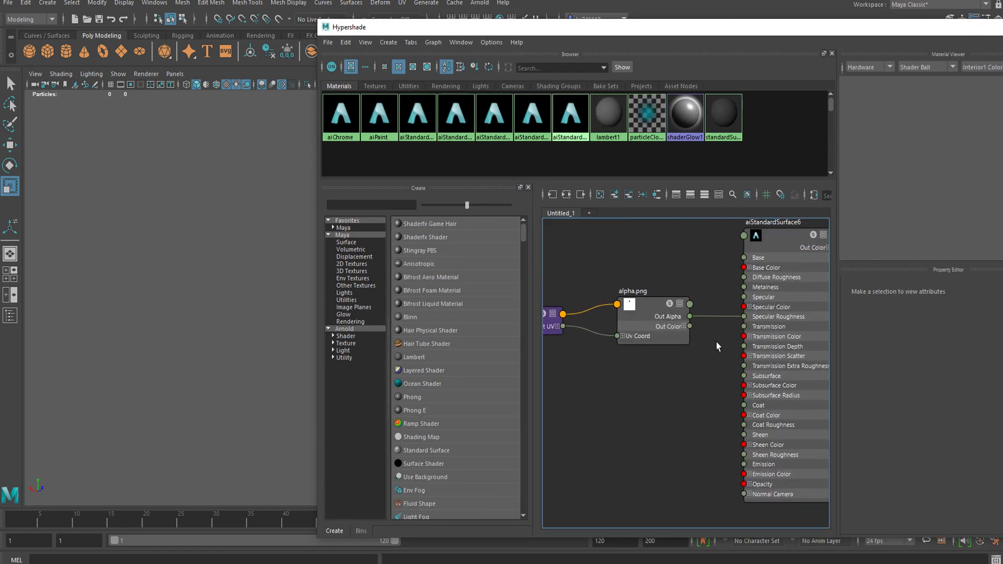
drag(748, 290, 688, 250)
drag(651, 324, 628, 319)
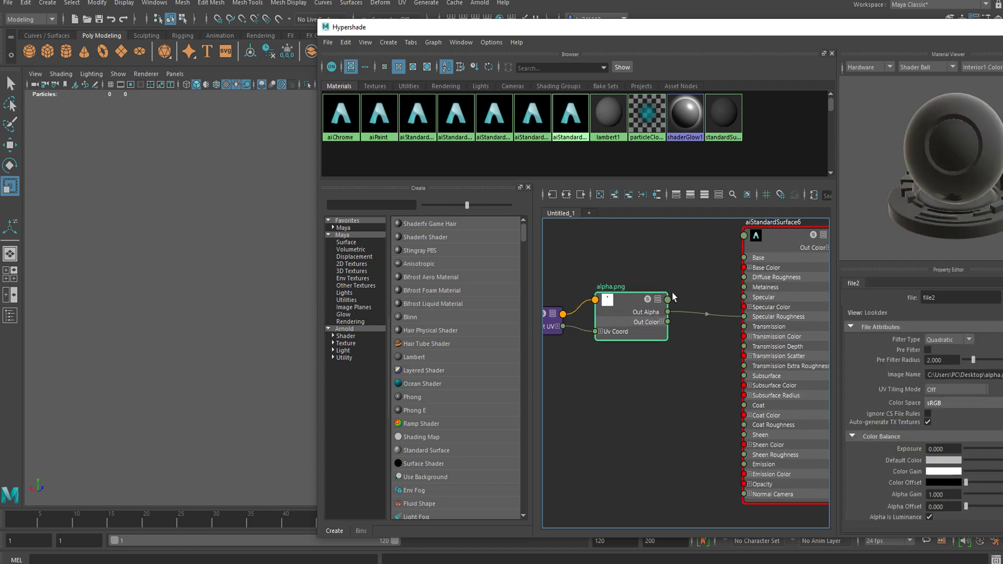
Step: Select the aiStandardSurface6 node and examine its metalness and specular roughness attributes
alt+middle_drag(681, 256, 679, 260)
click(666, 262)
click(781, 265)
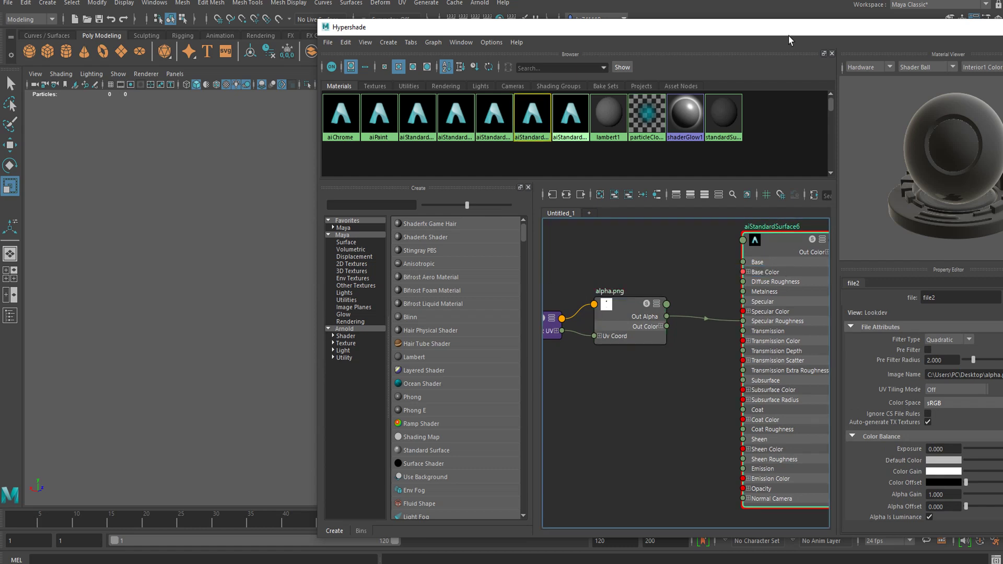
drag(778, 31, 653, 30)
scroll(835, 411, down, 2)
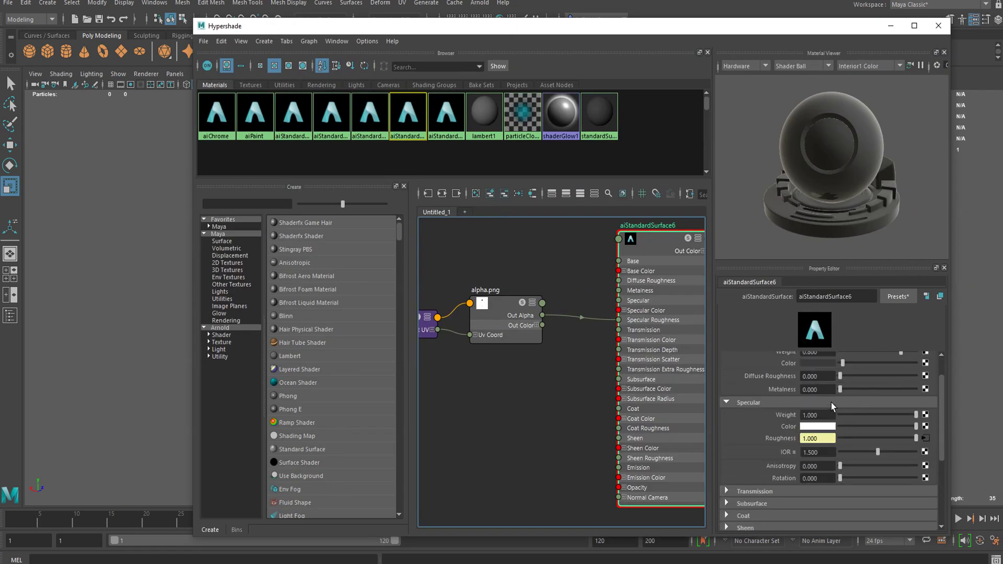
click(825, 390)
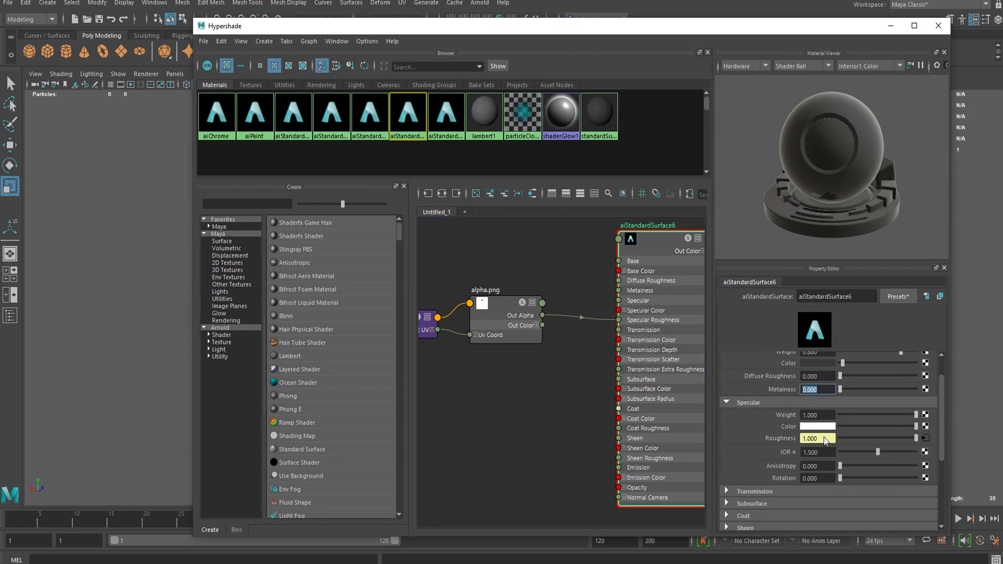
drag(901, 389, 885, 389)
Step: Add a Reverse node above the alpha.png node and connect alpha.png's Out Alpha to its Input X
key(Tab)
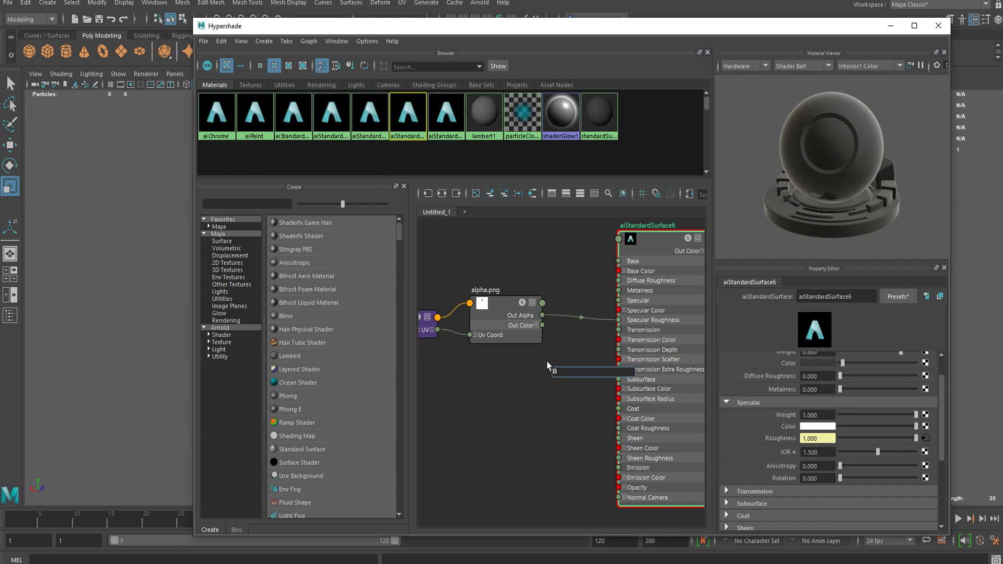
text(reverse)
key(Return)
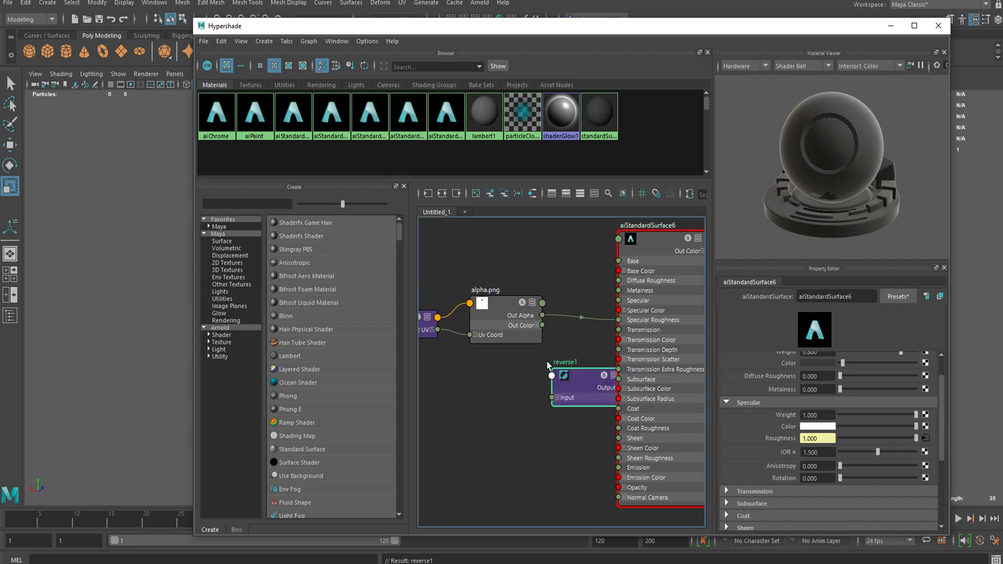
drag(592, 387, 539, 255)
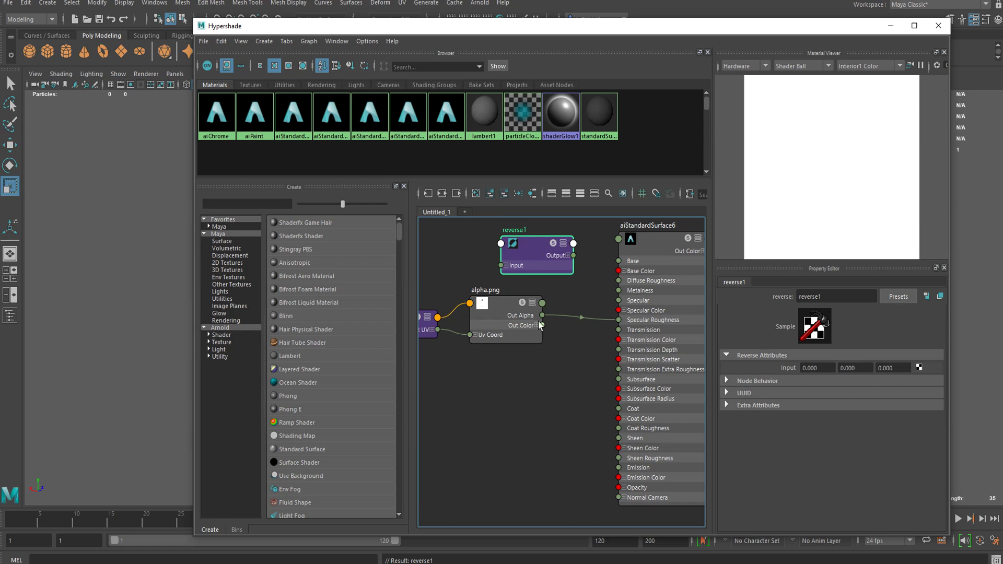
drag(541, 315, 555, 242)
click(506, 265)
drag(493, 263, 513, 252)
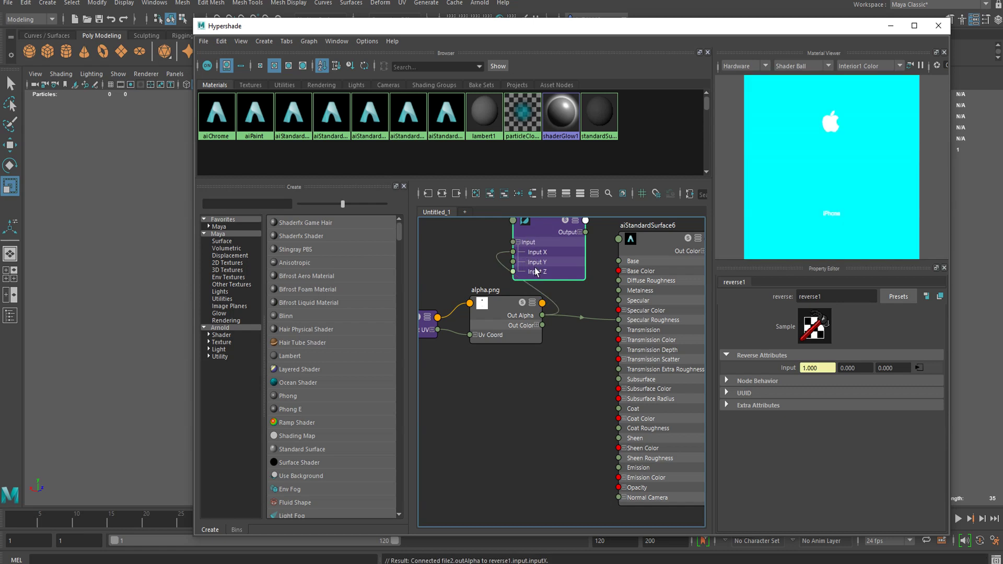
Step: Connect the Reverse node's Output X to aiStandardSurface6's Metalness and close Hypershade
drag(573, 233, 515, 248)
click(548, 244)
drag(588, 304, 621, 296)
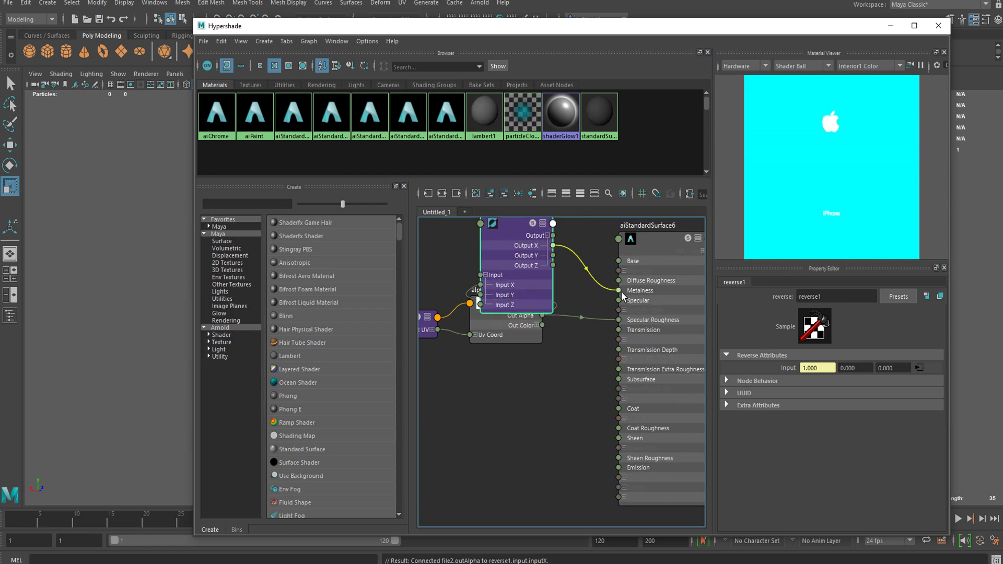
click(938, 25)
alt+drag(519, 219, 492, 255)
scroll(488, 221, up, 5)
scroll(511, 211, down, 2)
scroll(511, 211, down, 4)
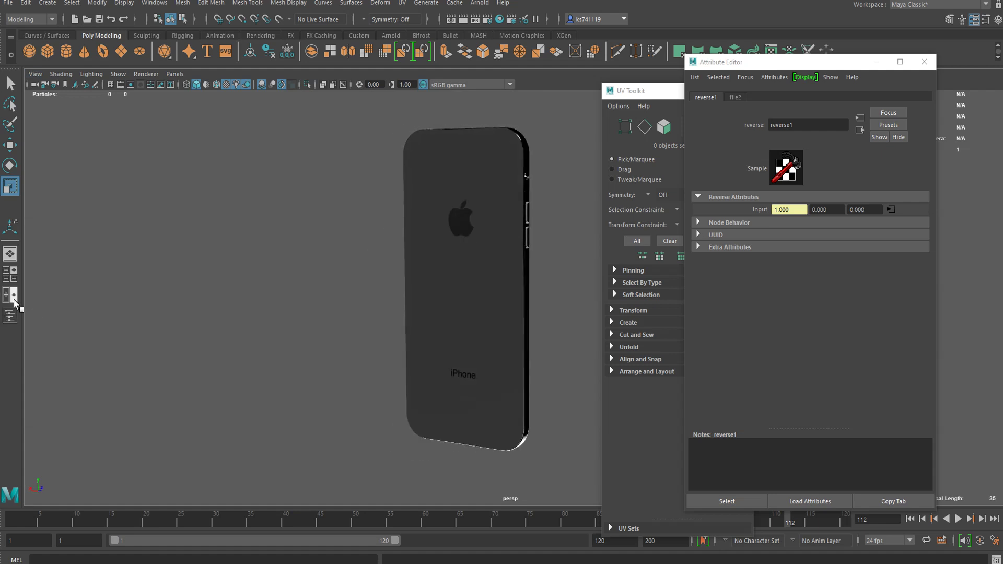
Step: Unhide polySurface6 in the Outliner and close the Outliner
click(9, 315)
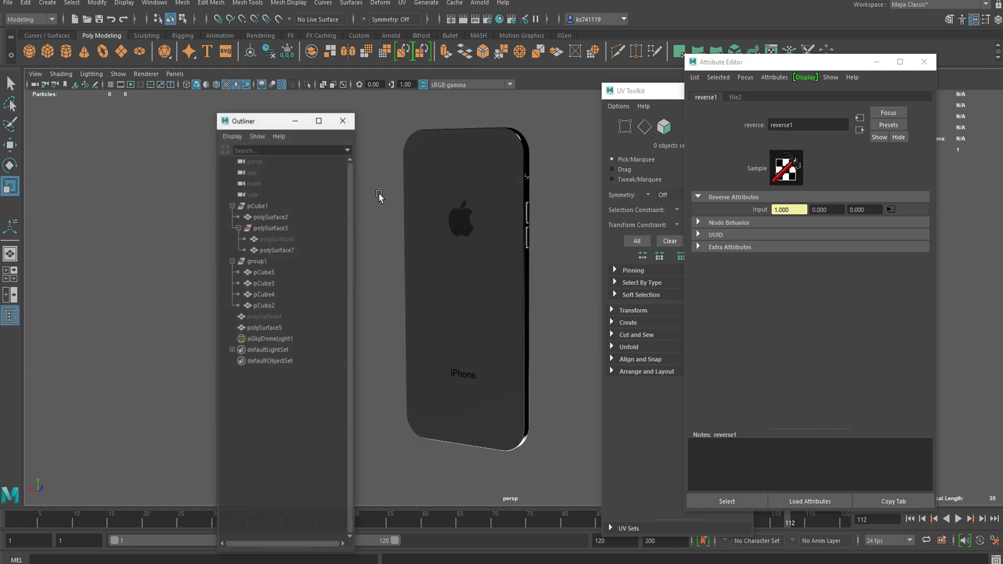
click(278, 240)
click(380, 225)
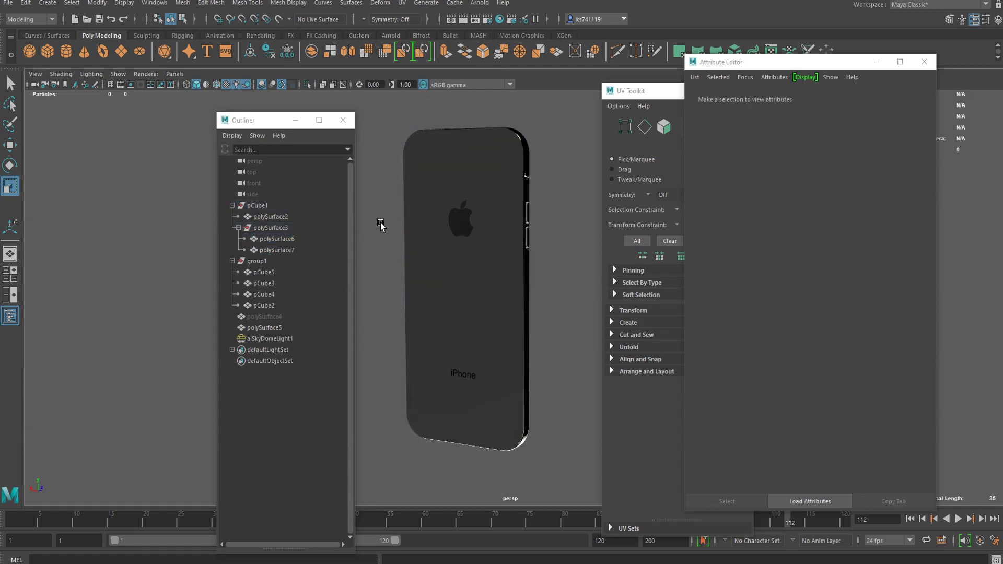
click(342, 121)
Step: Orbit to the phone's back and render it in the Arnold RenderView
alt+drag(365, 237, 451, 48)
click(474, 4)
click(492, 48)
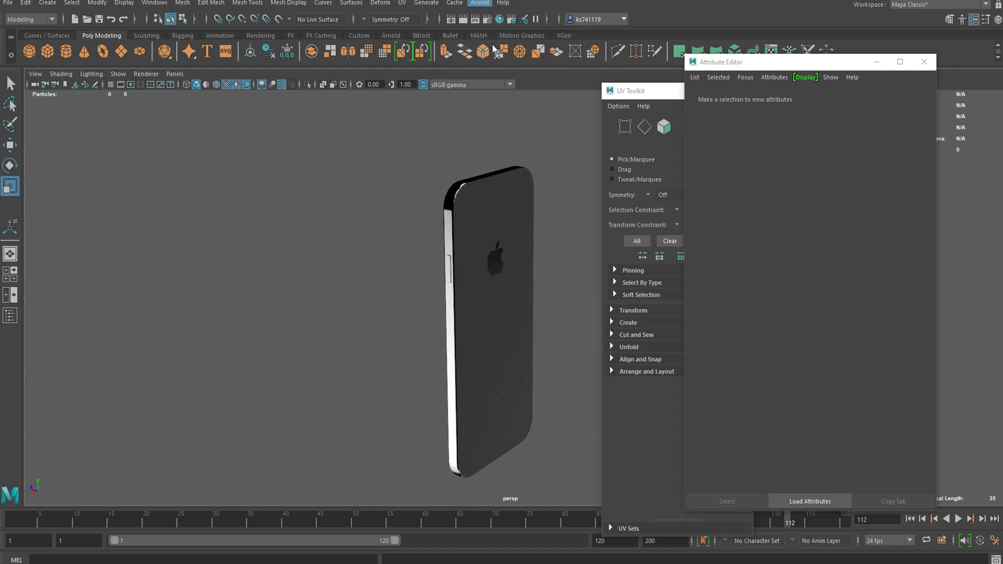
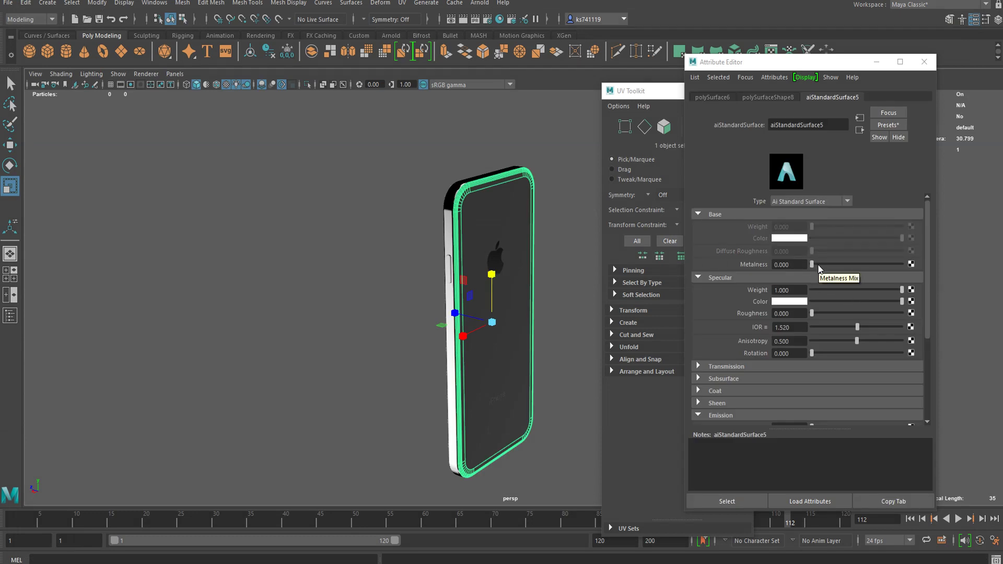
Step: Set the Transmission Weight of aiStandardSurface5 on the phone's back glass to 0.541
scroll(818, 313, down, 3)
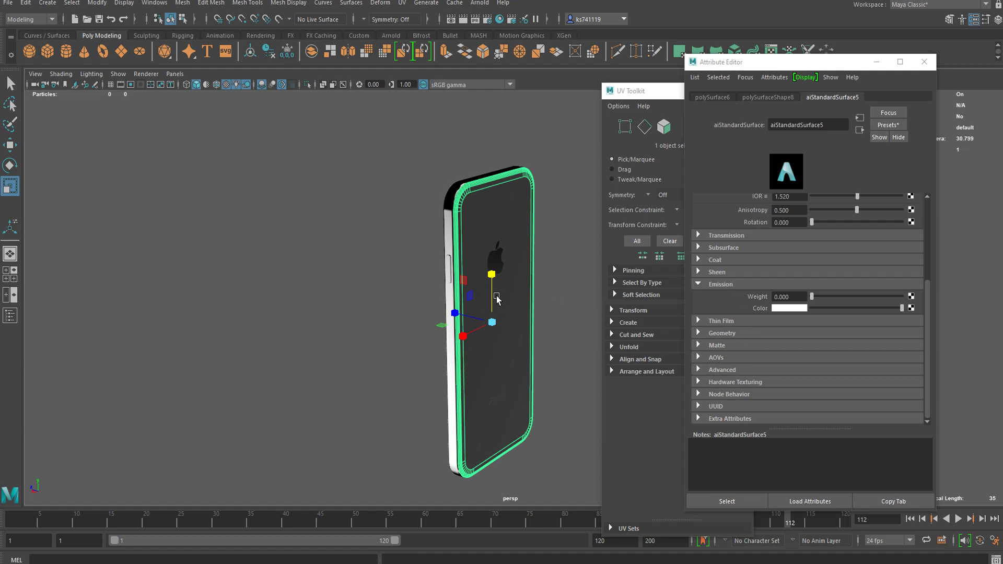
scroll(496, 298, up, 8)
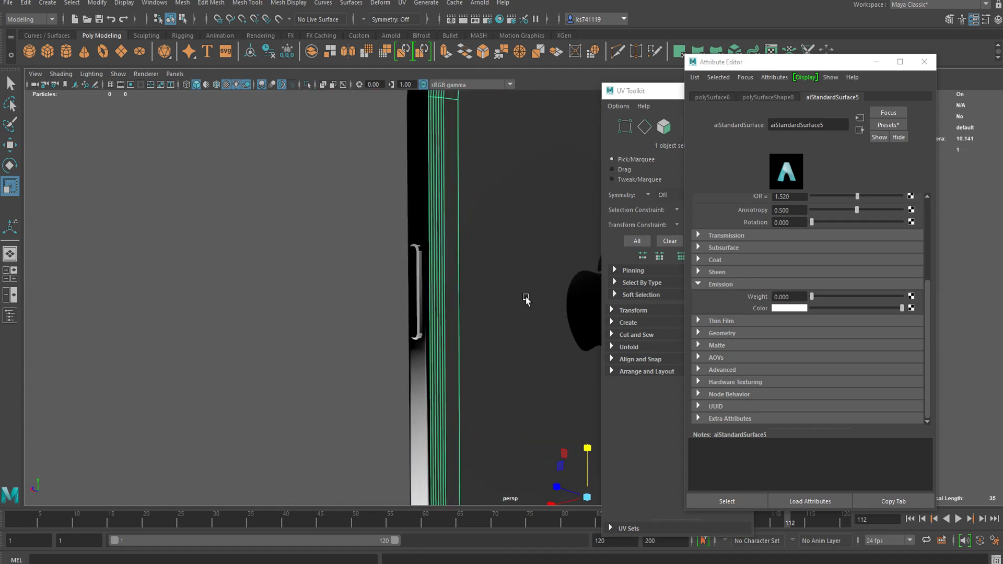
alt+middle_drag(536, 305, 480, 272)
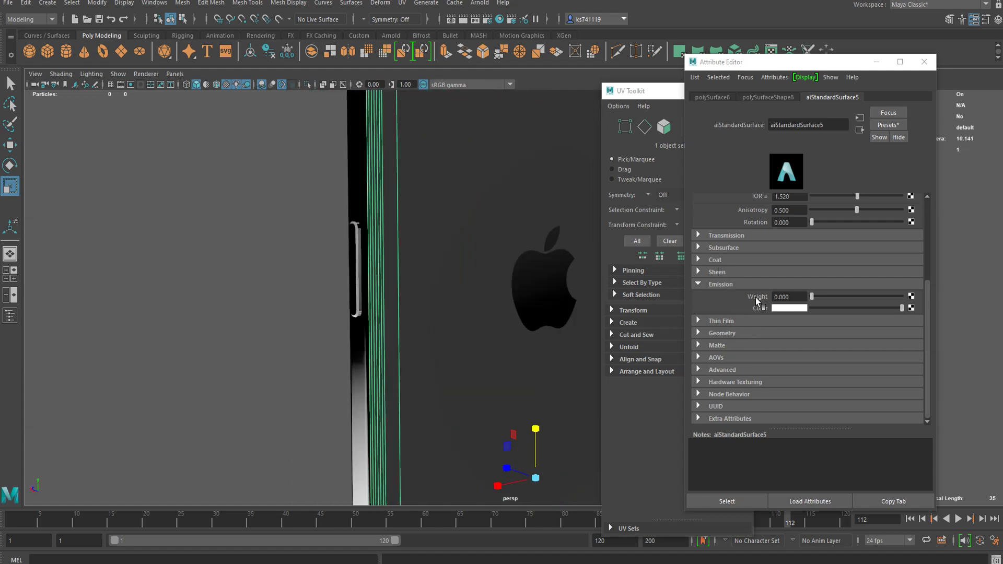
click(723, 235)
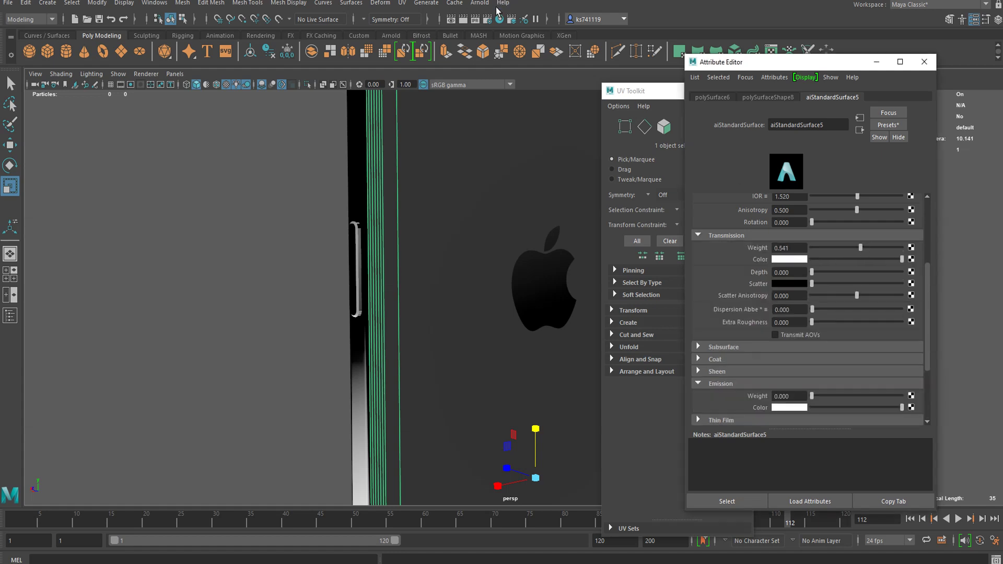
Step: Render the phone's back with Arnold and examine the glass and logo up close
click(480, 3)
click(487, 84)
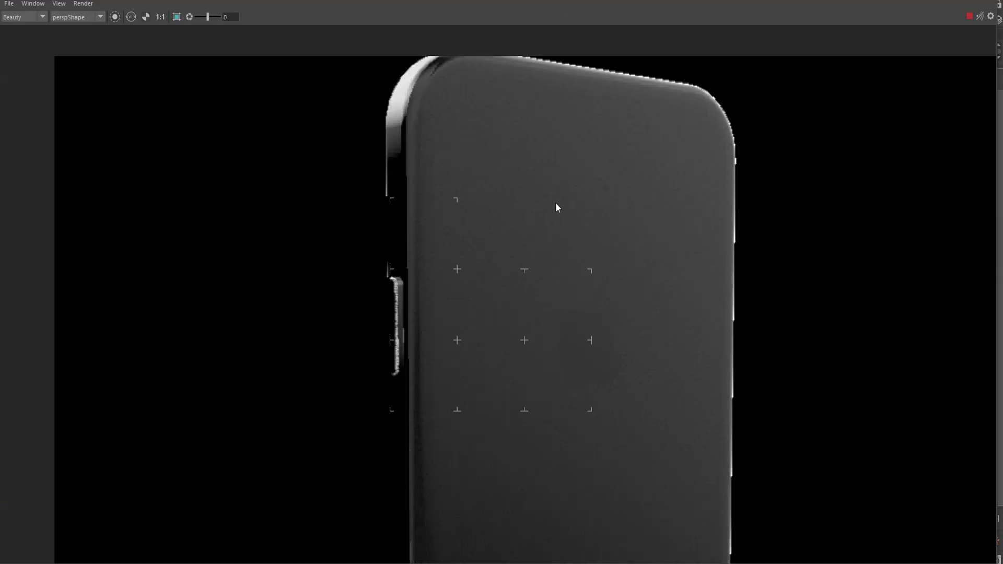
scroll(676, 192, down, 4)
scroll(674, 183, up, 2)
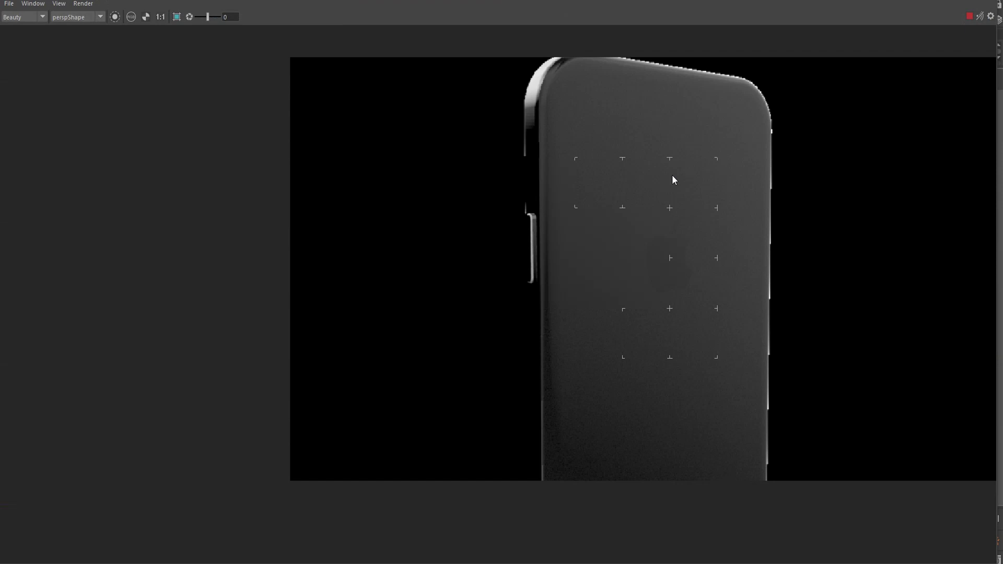
scroll(530, 124, up, 2)
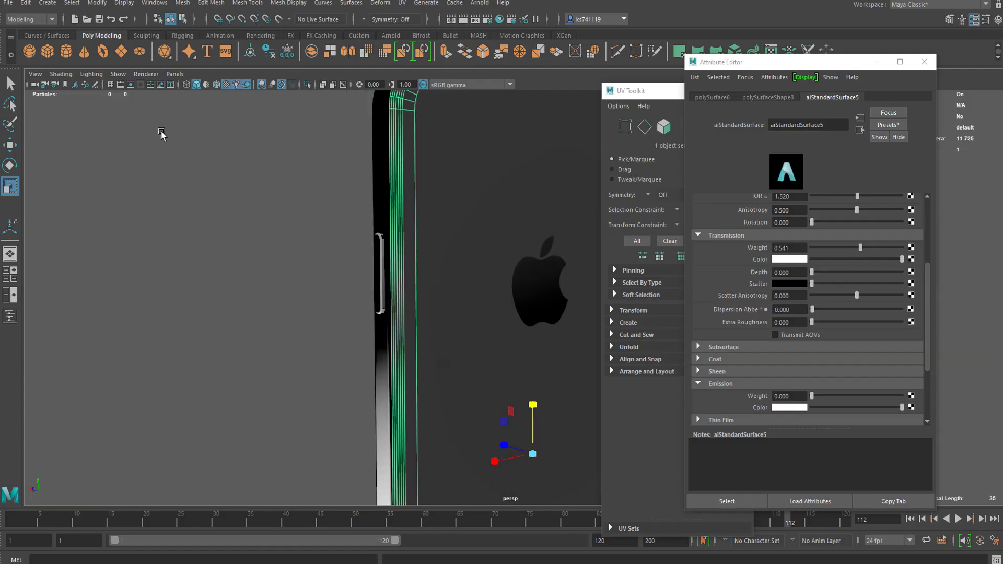
Step: Create a polygon cube and move it out behind the phone's back
click(46, 52)
scroll(366, 293, down, 5)
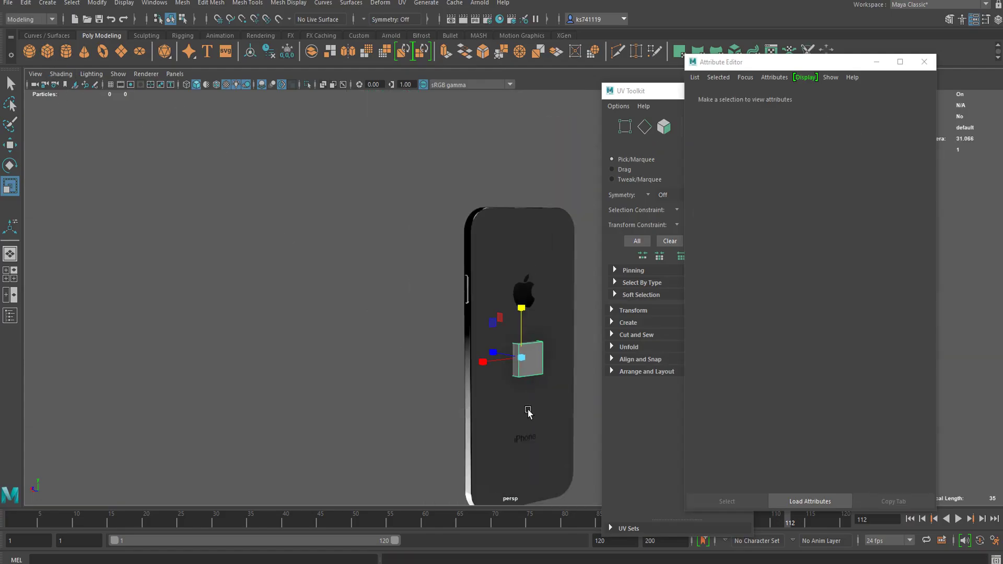
key(w)
drag(497, 354, 536, 362)
key(f)
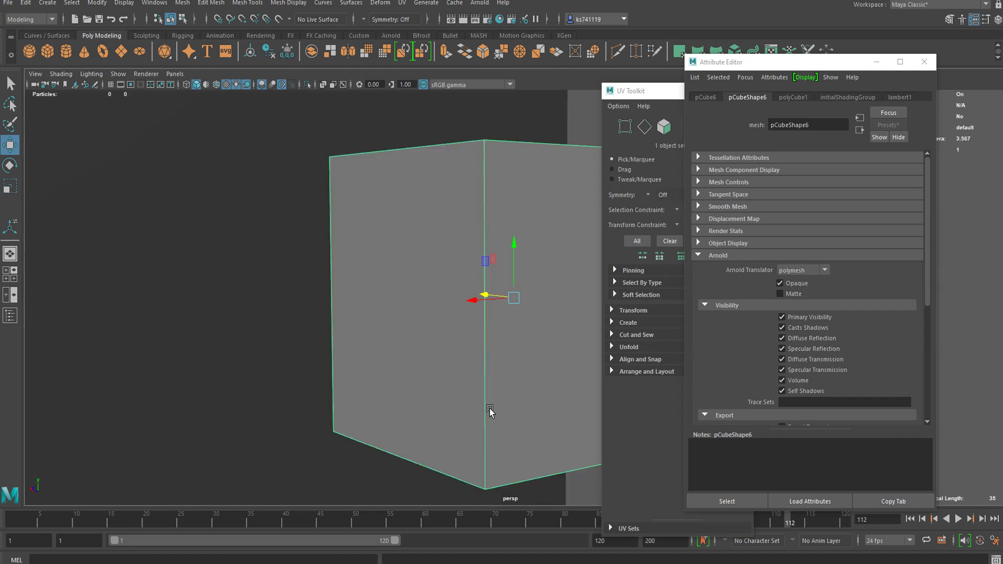
Step: Delete the cube face that faces the phone's back and return to object mode
scroll(500, 380, up, 3)
scroll(461, 355, down, 3)
right_drag(431, 282, 436, 293)
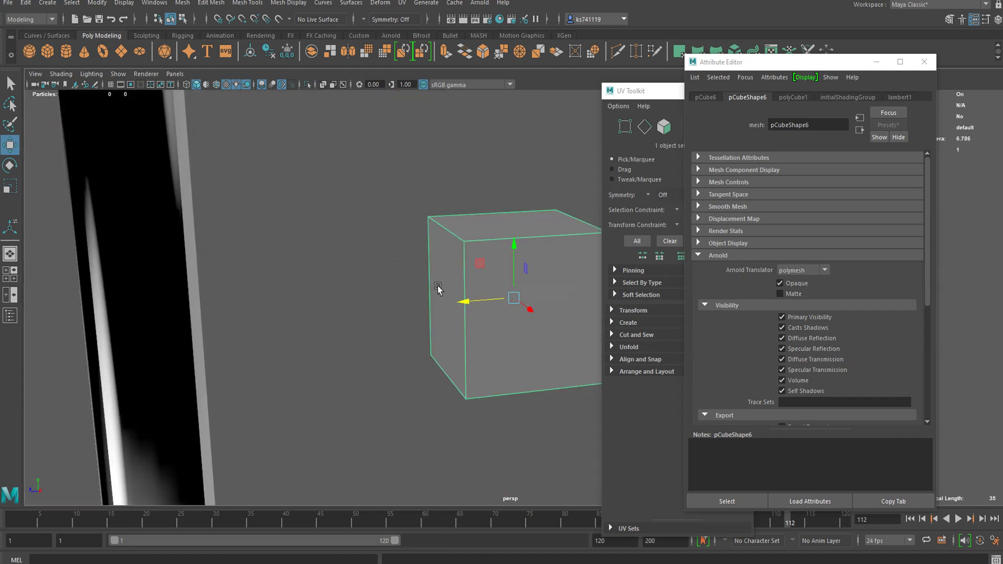
click(443, 286)
key(Delete)
right_drag(516, 247, 563, 214)
alt+drag(543, 251, 436, 376)
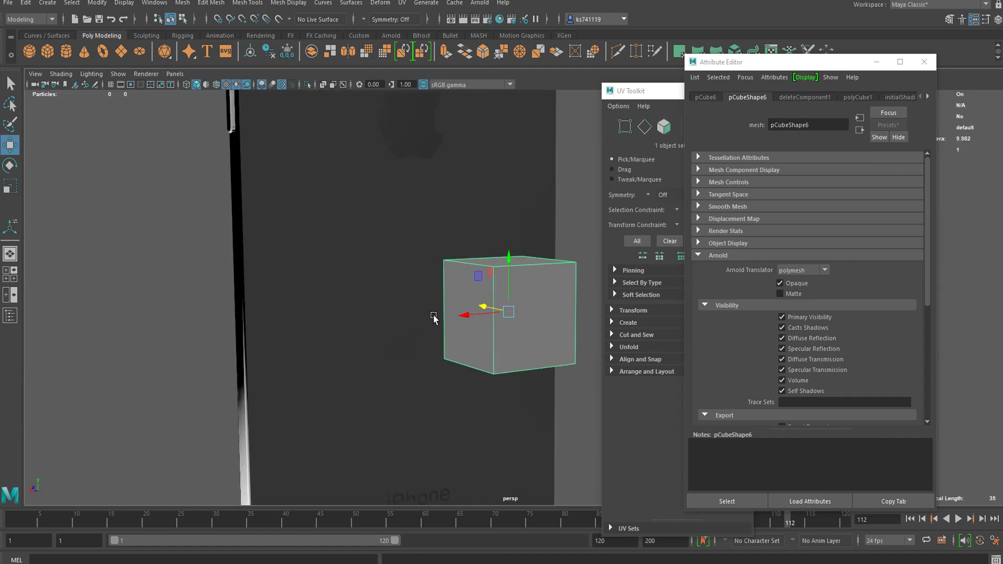
Step: Rotate the cube into a diamond orientation and flatten its depth into a plate
key(e)
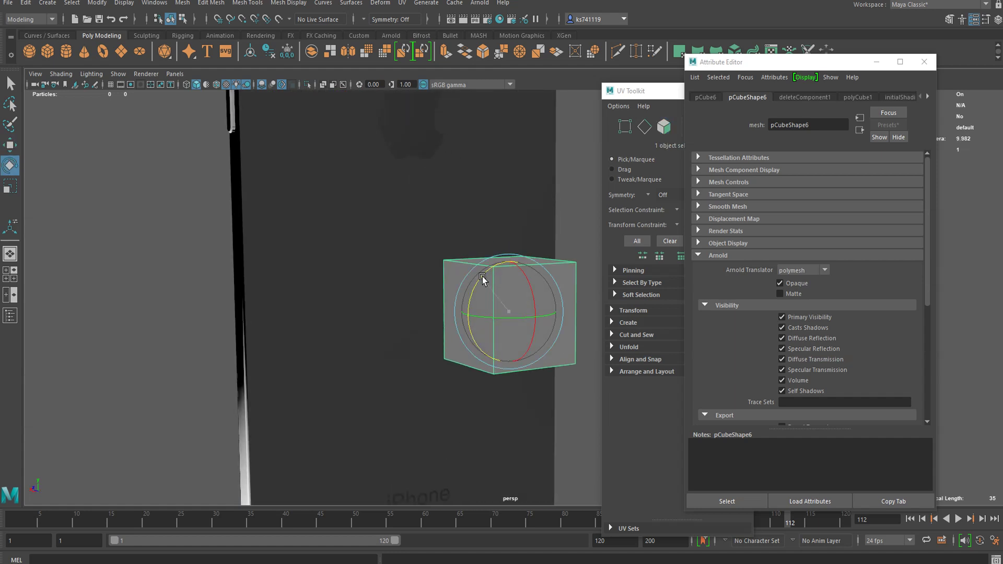
drag(481, 277, 470, 307)
key(w)
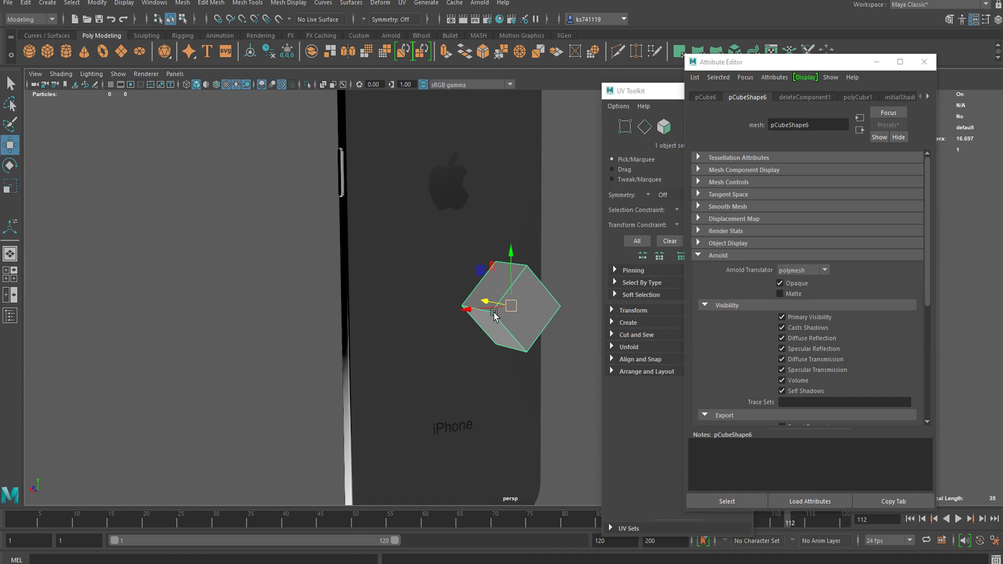
alt+drag(473, 309, 461, 312)
key(r)
drag(401, 311, 391, 303)
Step: Move the flattened cube up beside the top of the phone and in against its back
key(w)
drag(445, 250, 442, 67)
key(f)
alt+drag(435, 314, 534, 323)
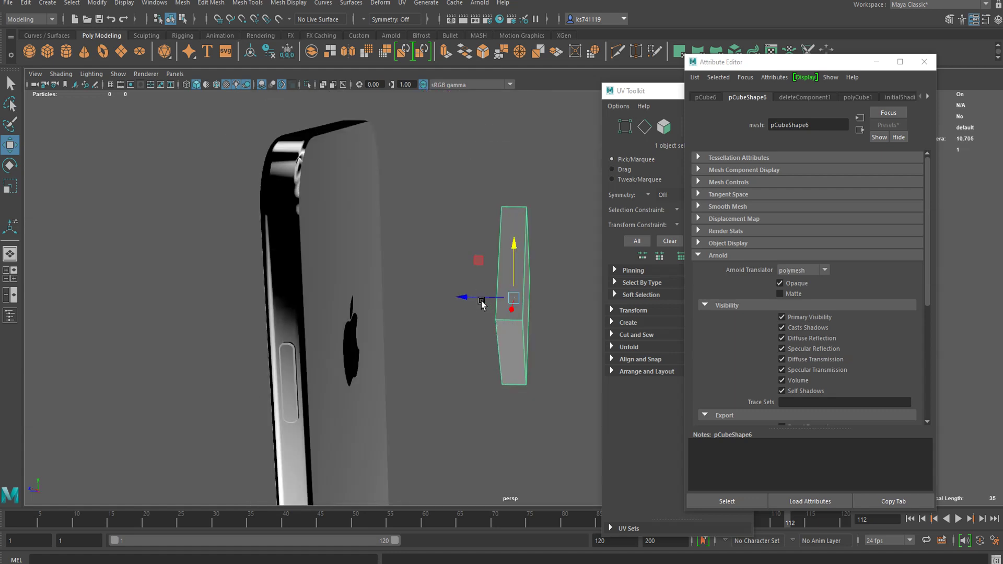
drag(480, 296, 297, 295)
Step: Scale the diamond plate and position it near the back's upper corner, diagonally above the Apple logo
key(r)
key(w)
alt+drag(225, 330, 355, 290)
drag(444, 229, 461, 191)
key(r)
drag(489, 232, 457, 195)
key(w)
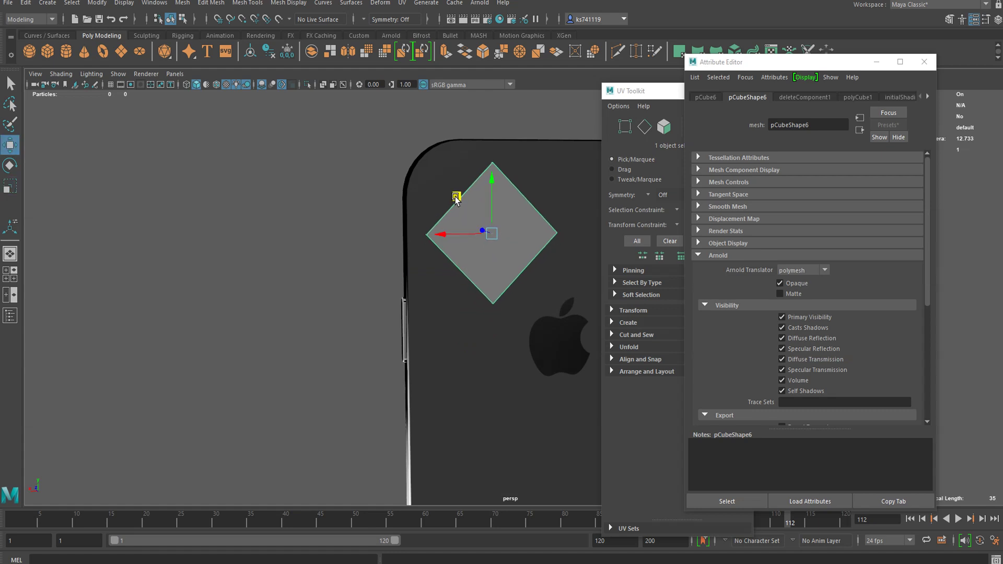
Step: Select the plate's four short corner edges and bevel them
scroll(424, 238, up, 4)
alt+drag(345, 219, 413, 183)
scroll(433, 283, up, 3)
right_drag(397, 246, 401, 202)
alt+drag(443, 177, 411, 135)
alt+middle_drag(405, 175, 405, 253)
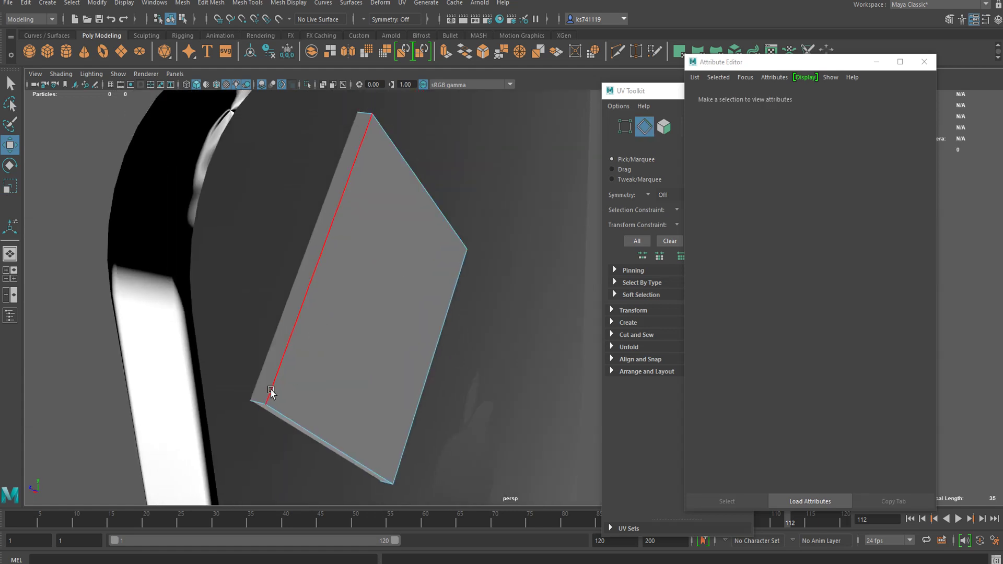
click(260, 402)
shift+click(363, 112)
shift+click(437, 262)
key(ctrl+b)
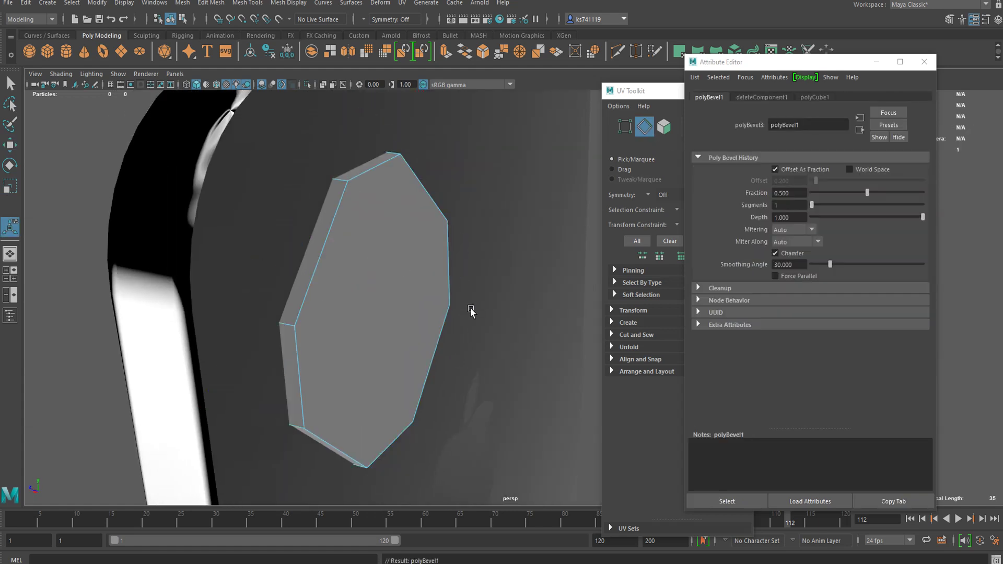
Step: Close the Attribute Editor and UV Toolkit and set the corner bevel to Fraction 0.3 with 6 Segments
click(923, 62)
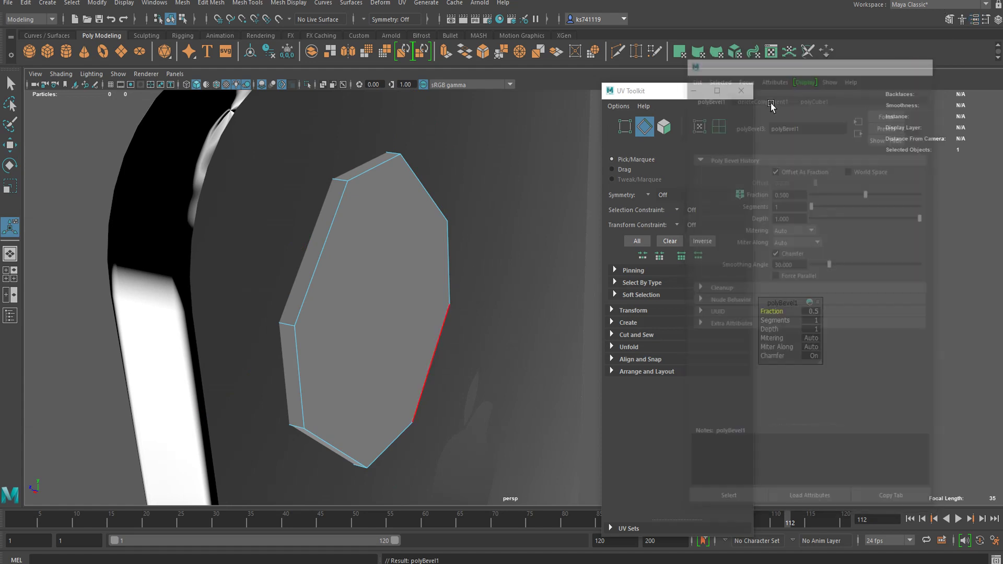
click(741, 91)
mouse_move(770, 310)
mouse_down()
mouse_move(750, 310)
mouse_move(761, 315)
mouse_up()
drag(824, 305, 935, 291)
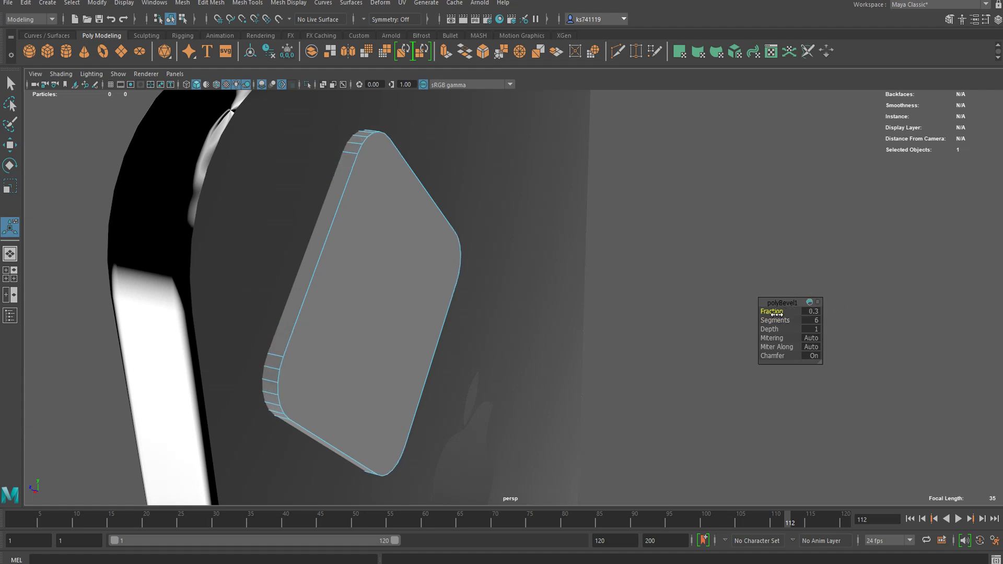
key(q)
Step: Bevel the plate's large front face with a Fraction of 0.31
right_drag(352, 204, 360, 233)
click(385, 249)
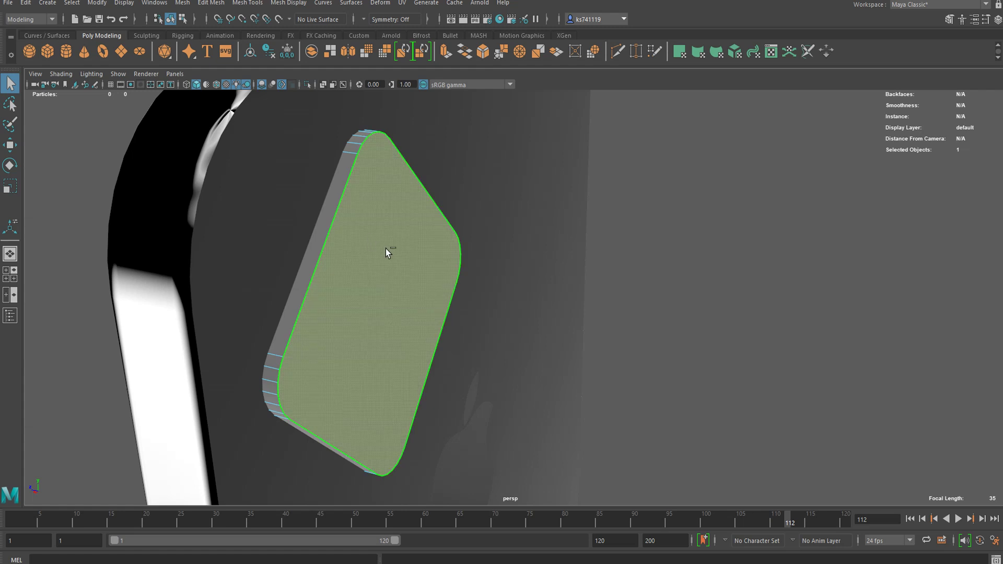
key(ctrl+b)
mouse_move(769, 312)
mouse_down()
mouse_move(780, 312)
mouse_move(760, 318)
mouse_up()
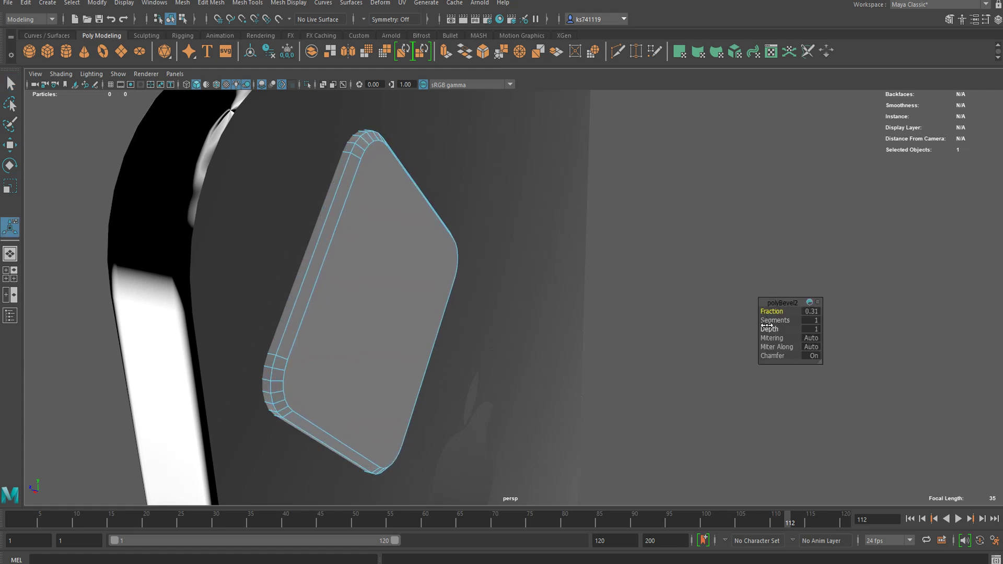
key(q)
Step: Select the plate's outer side faces and assign them the existing aiChrome material
click(604, 195)
alt+drag(604, 194, 573, 344)
scroll(406, 250, up, 10)
click(237, 207)
right_drag(236, 208, 237, 224)
click(179, 250)
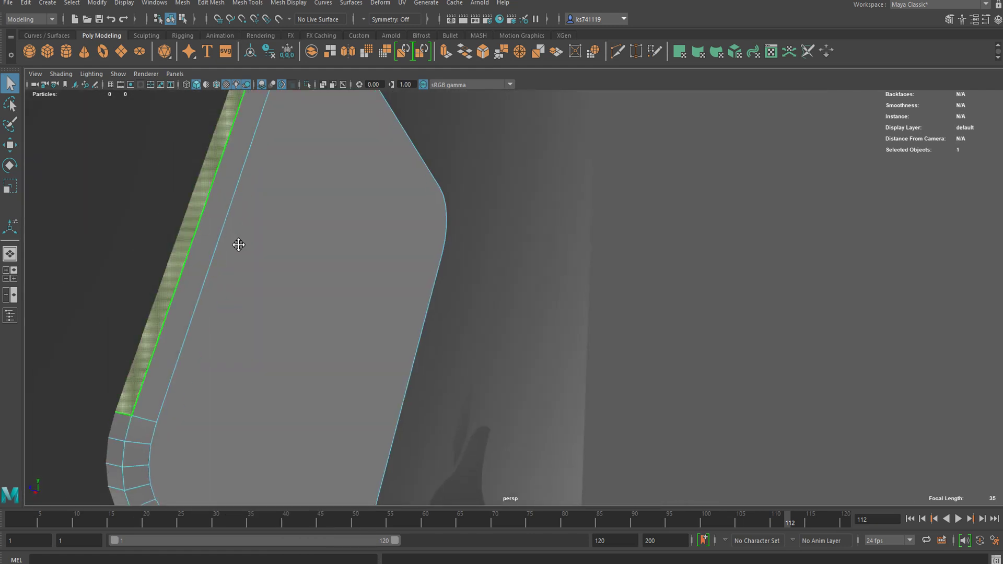
alt+drag(237, 242, 202, 286)
click(287, 267)
right_drag(287, 266, 290, 277)
right_drag(300, 533, 367, 482)
Step: Select the loop of beveled faces around the plate's front and assign aiChrome to it
click(174, 225)
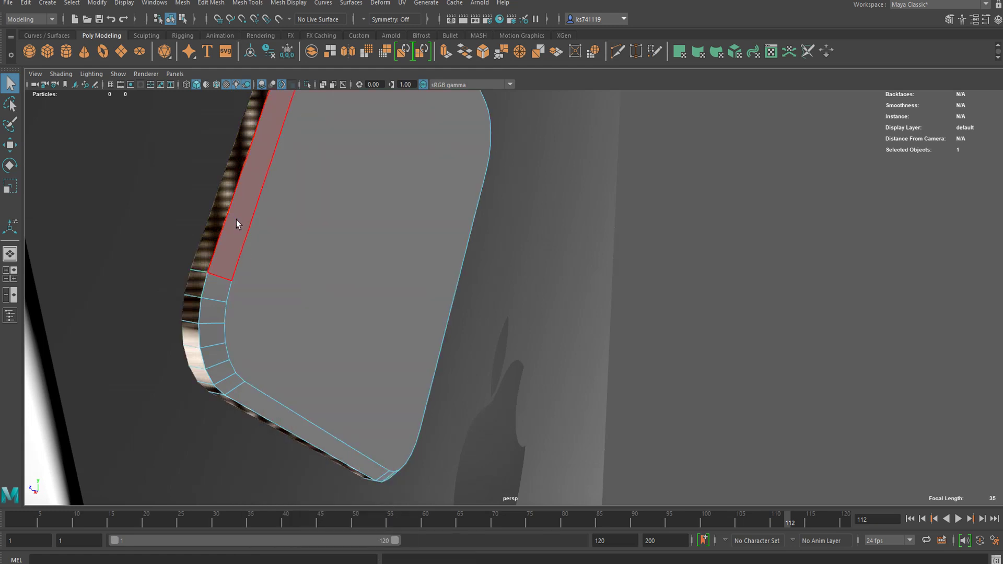
click(235, 219)
double_click(222, 289)
right_drag(239, 250, 307, 472)
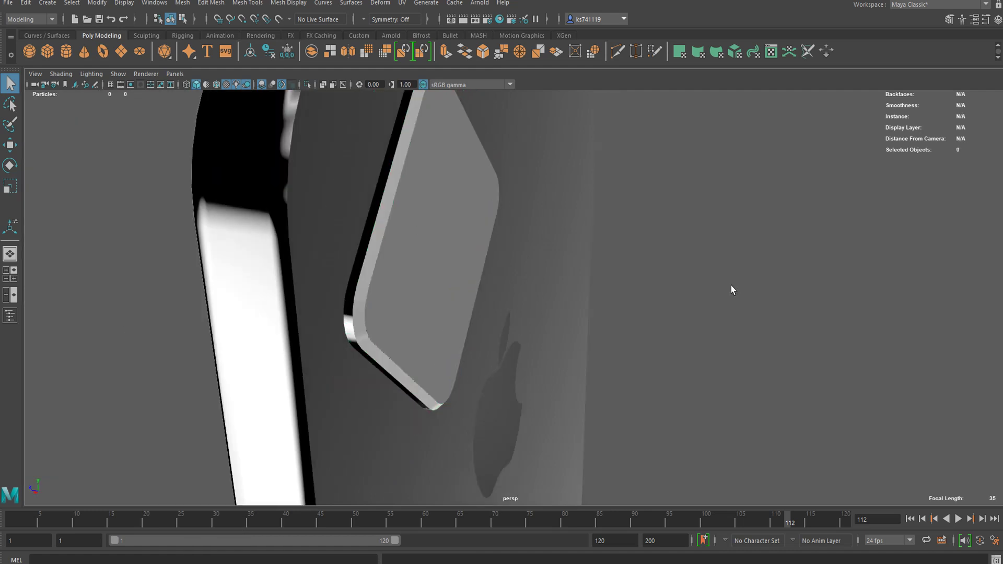
alt+drag(731, 289, 582, 286)
scroll(530, 298, down, 3)
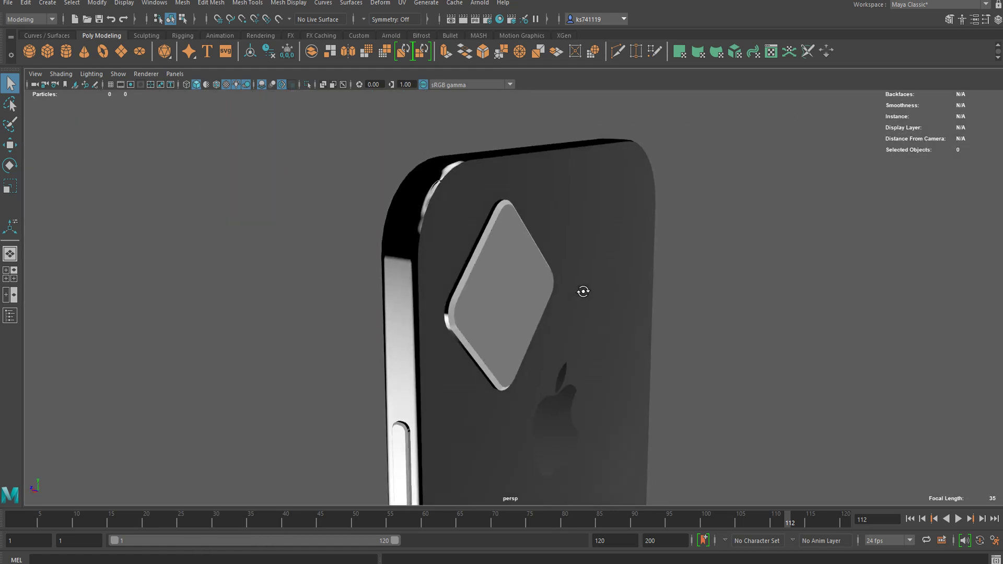
Step: Extrude the plate's front face and scale it slightly inward to form a thin border
scroll(551, 282, up, 3)
scroll(551, 282, up, 3)
click(582, 294)
alt+middle_drag(558, 241, 514, 166)
right_drag(564, 207, 554, 240)
click(540, 243)
key(ctrl+e)
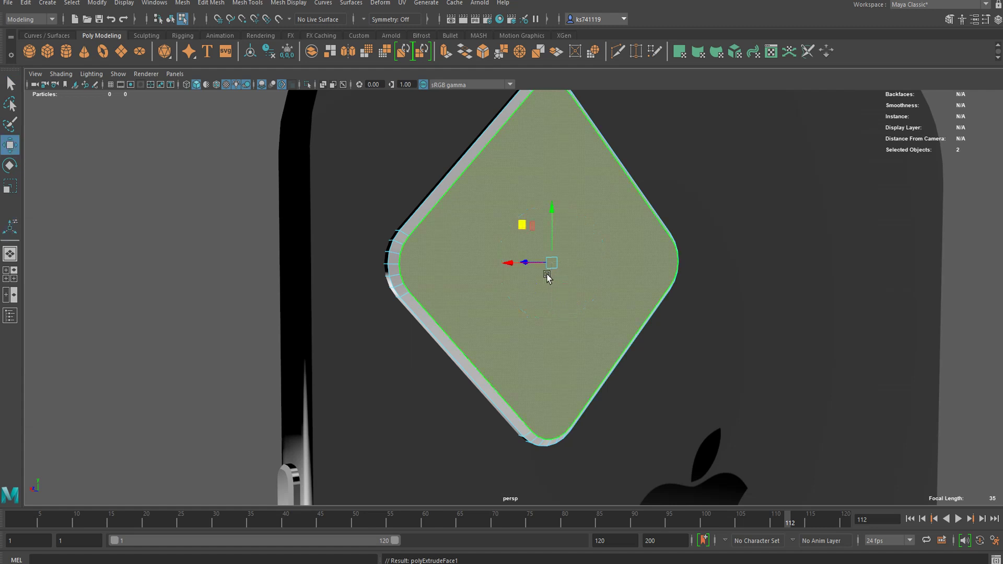
key(r)
drag(555, 263, 554, 265)
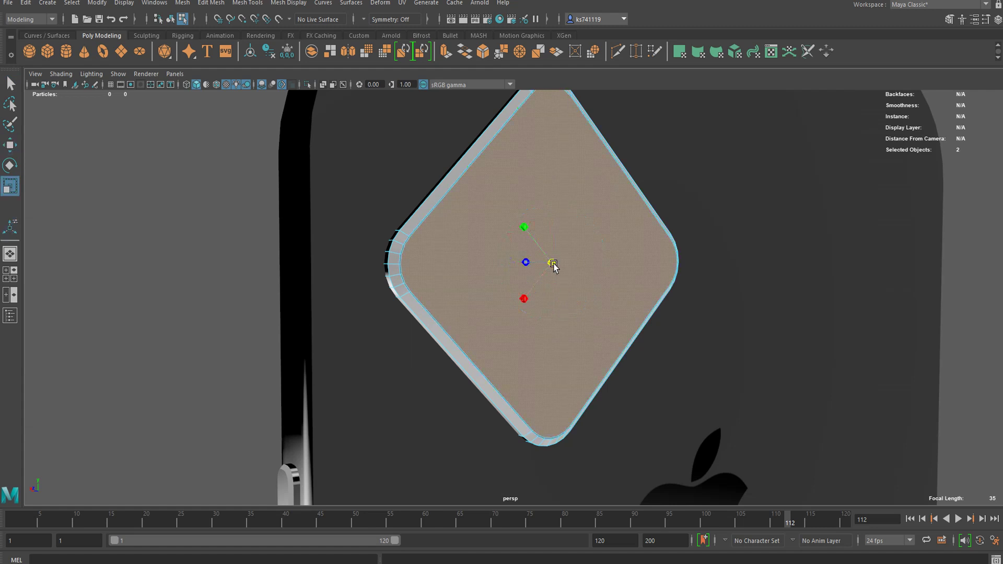
Step: Extrude the inset front face a second time to give it a slight step in depth
key(f)
scroll(538, 277, up, 3)
mouse_move(476, 313)
alt+mouse_down()
mouse_move(535, 292)
mouse_move(487, 298)
alt+mouse_up()
scroll(533, 292, up, 3)
key(ctrl+e)
key(w)
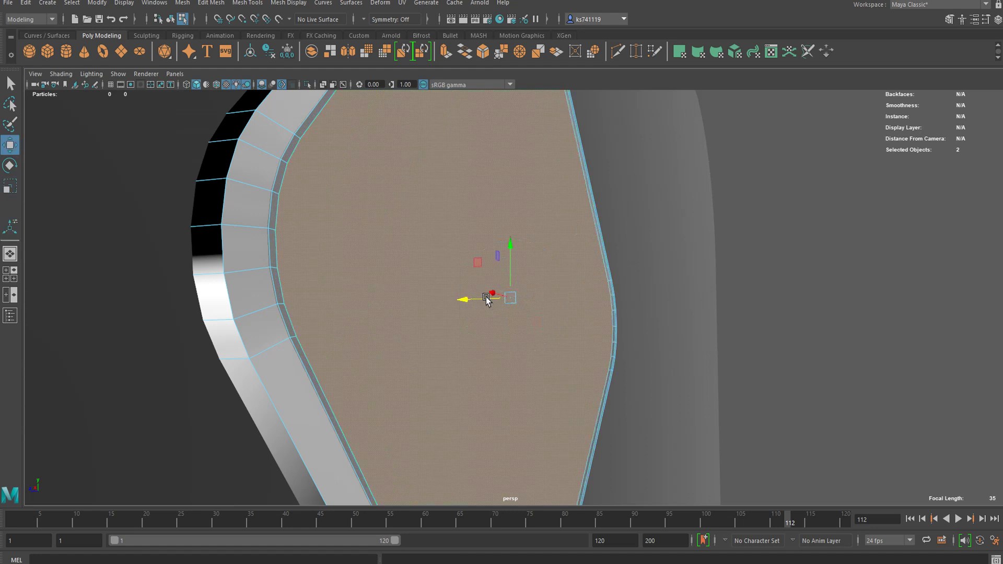
Step: Select the thin face loop around the inset front face and assign it the existing aiChrome material
alt+drag(308, 309, 124, 252)
click(127, 244)
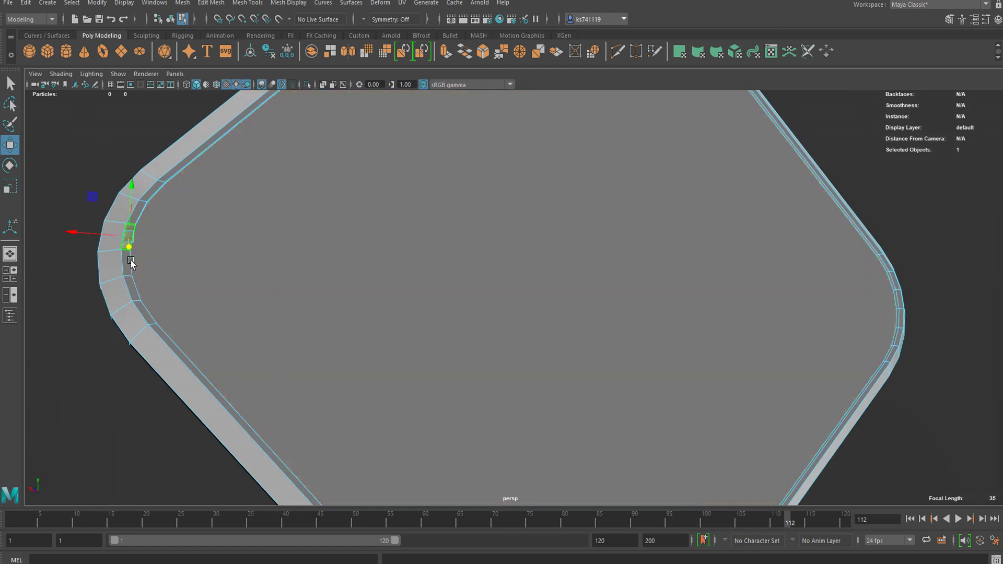
shift+double_click(128, 263)
alt+drag(181, 277, 186, 248)
click(193, 262)
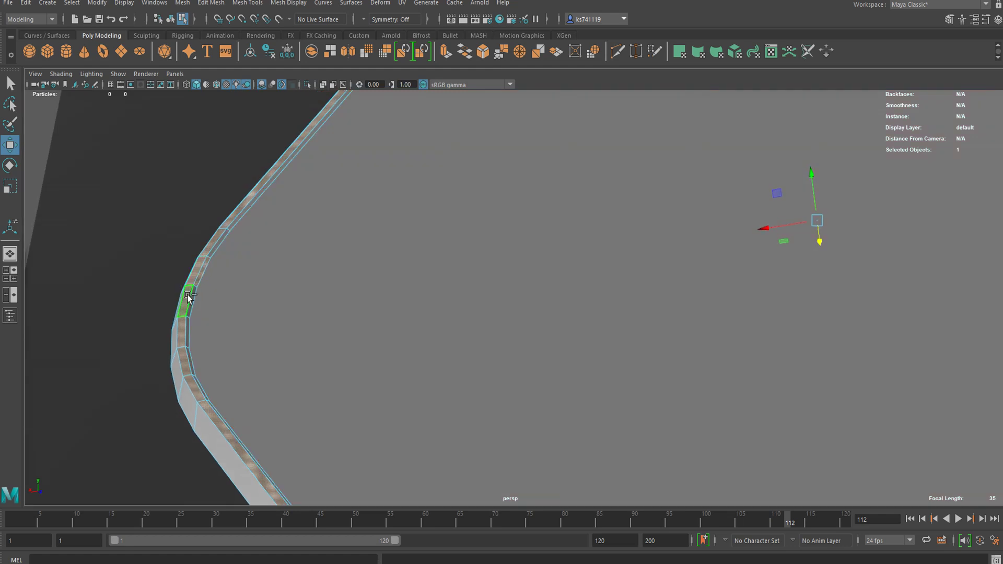
right_drag(208, 260, 220, 561)
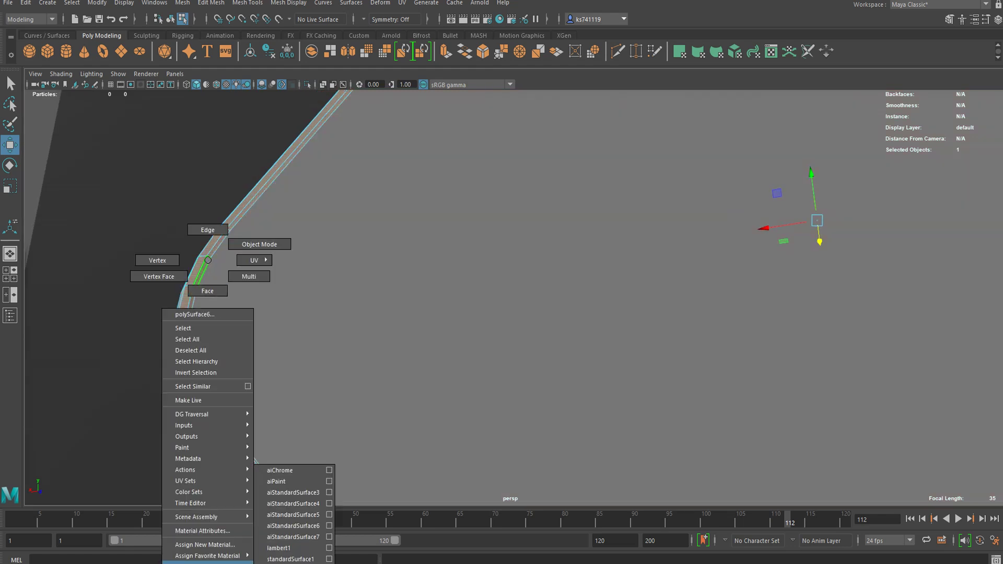
mouse_move(285, 462)
right_down()
mouse_move(274, 492)
mouse_move(270, 472)
right_up()
Step: Return to object mode and examine the plate's chrome edges and its fit against the phone's back
scroll(274, 331, down, 2)
alt+drag(274, 331, 402, 303)
right_drag(521, 264, 521, 292)
click(567, 260)
scroll(568, 259, down, 5)
alt+drag(568, 309, 546, 258)
right_drag(546, 257, 577, 236)
click(297, 345)
click(614, 305)
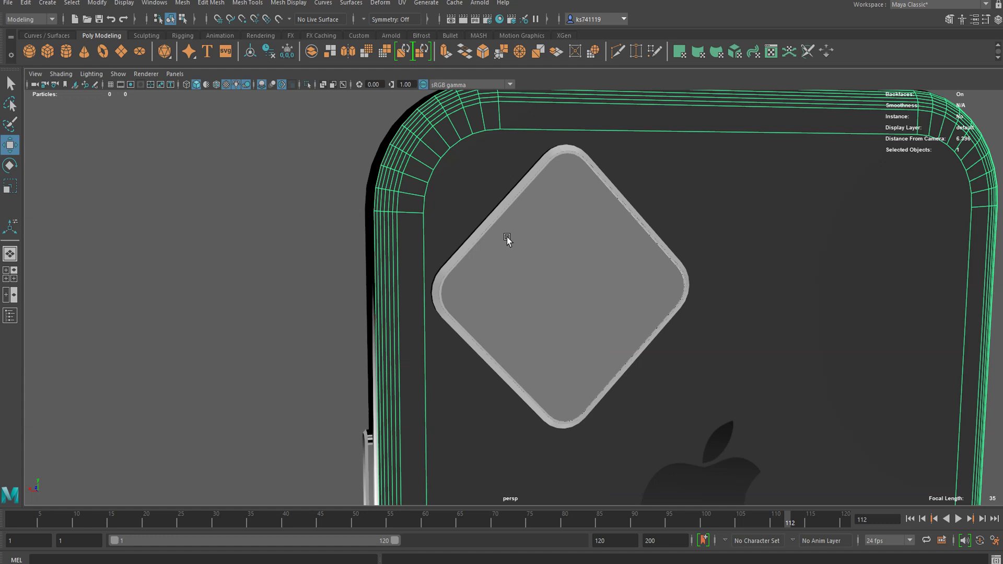
alt+drag(515, 296, 497, 249)
click(504, 273)
right_drag(537, 223, 585, 191)
click(539, 220)
click(572, 201)
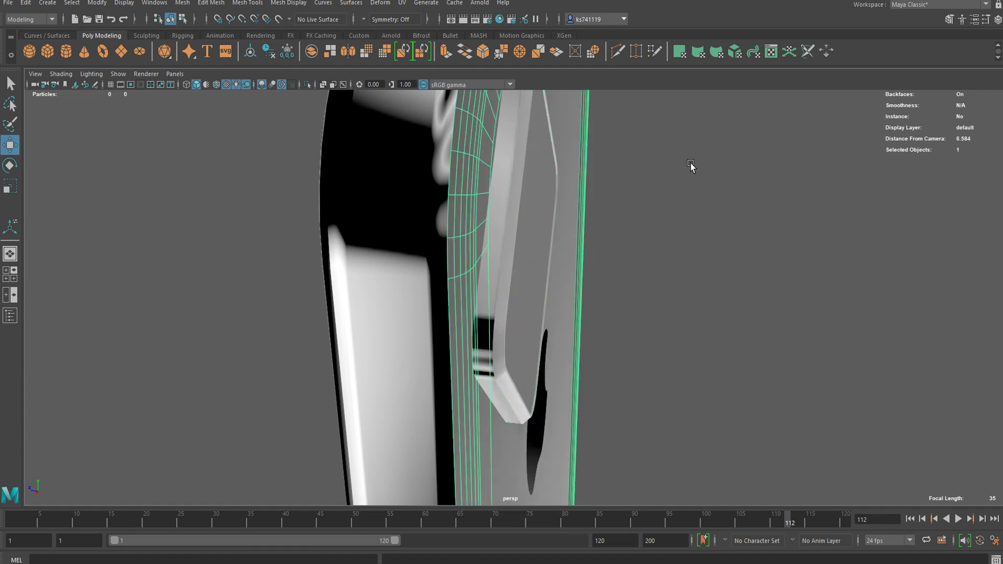
Step: Look up the phone back's material and assign the existing aiStandardSurface5 to the camera plate's front face
click(975, 19)
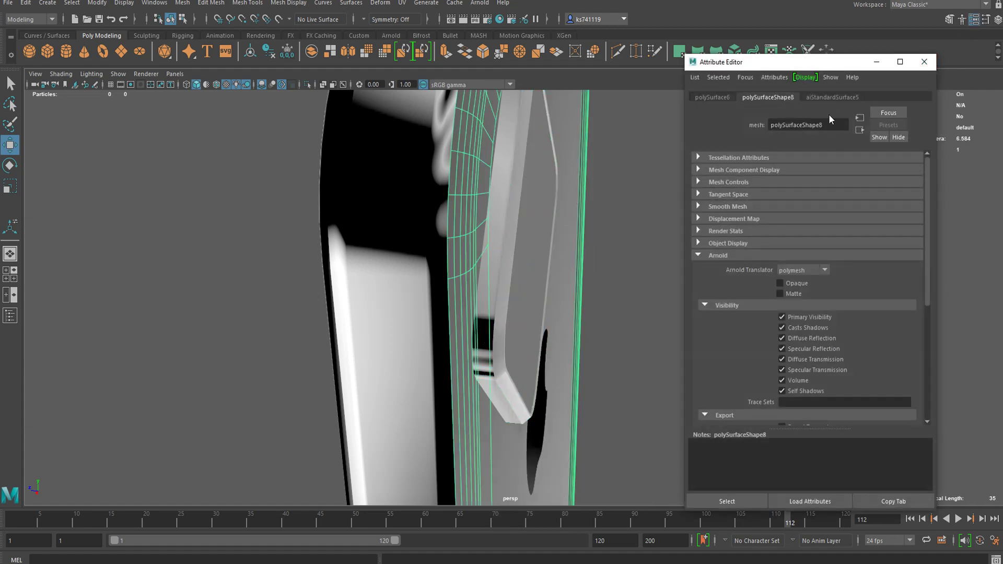
click(835, 98)
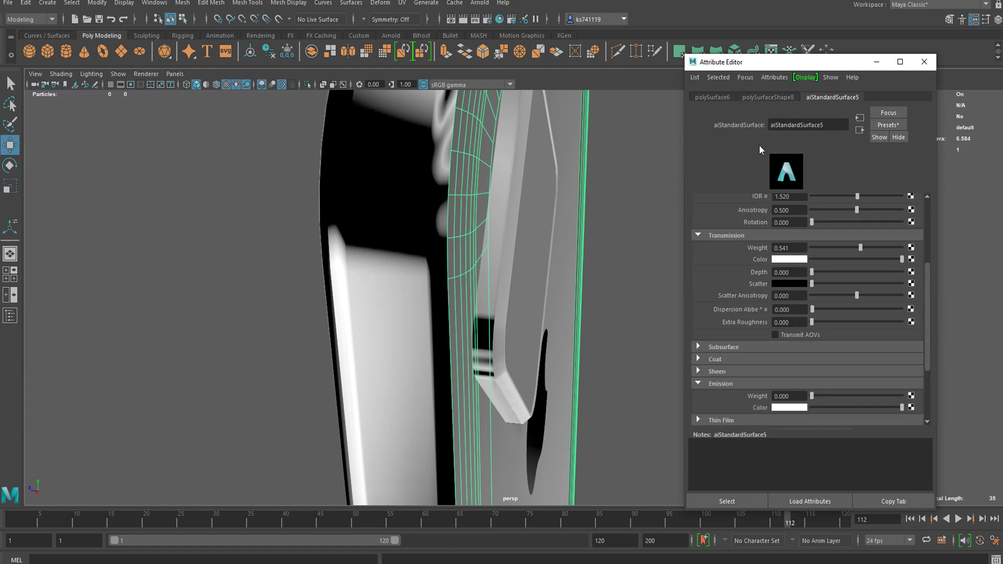
click(527, 231)
right_drag(544, 175, 544, 208)
click(546, 207)
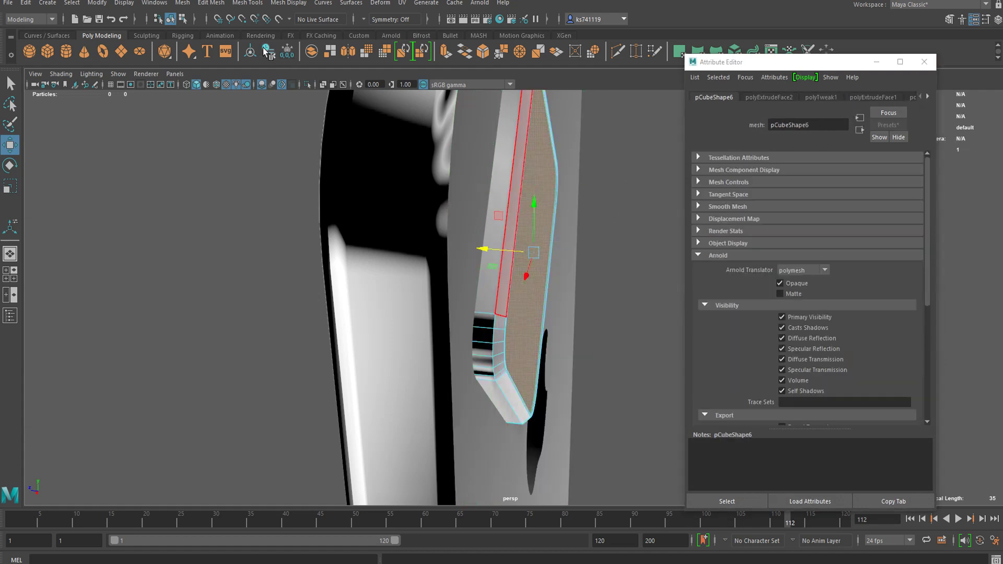
right_click(535, 171)
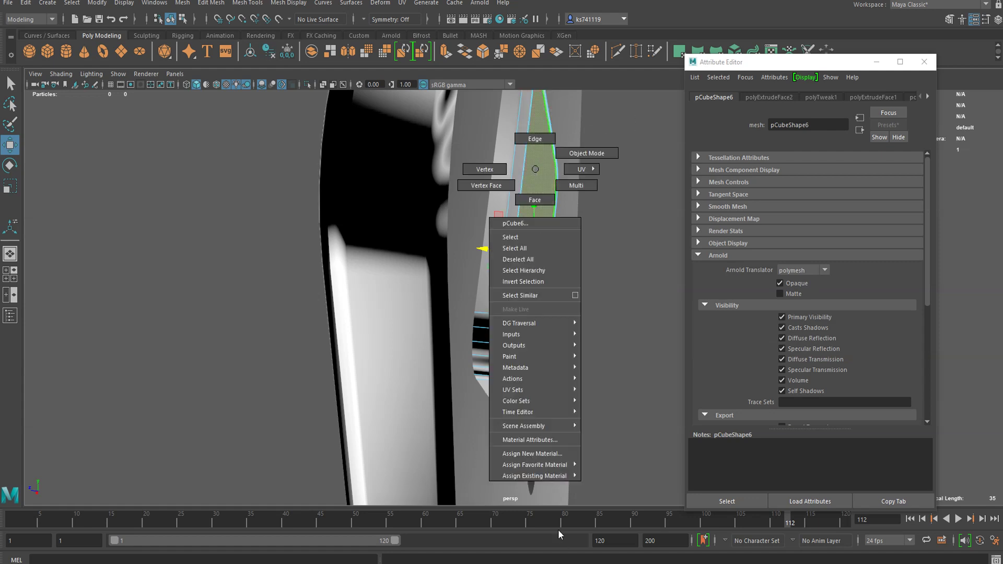
mouse_move(567, 476)
click(612, 515)
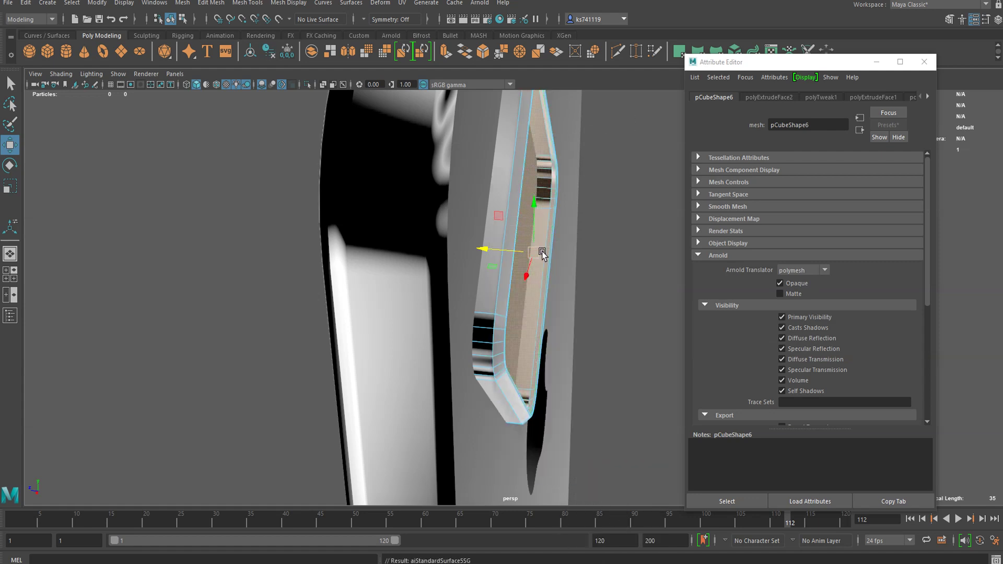
right_drag(551, 218, 568, 193)
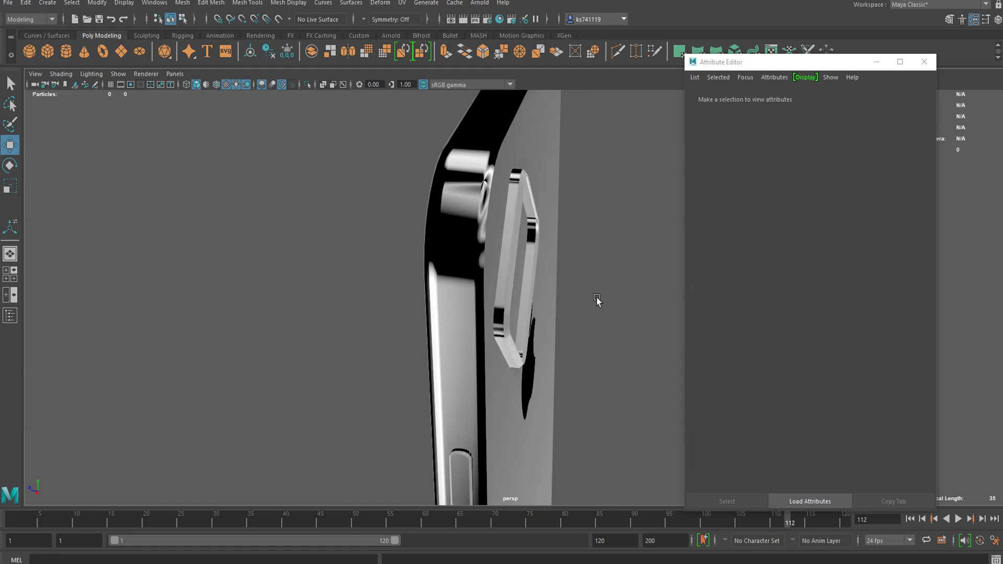
Step: Render the camera plate in the Arnold RenderView and check how its border and front face look
scroll(478, 295, down, 5)
alt+drag(454, 322, 509, 302)
scroll(530, 289, up, 7)
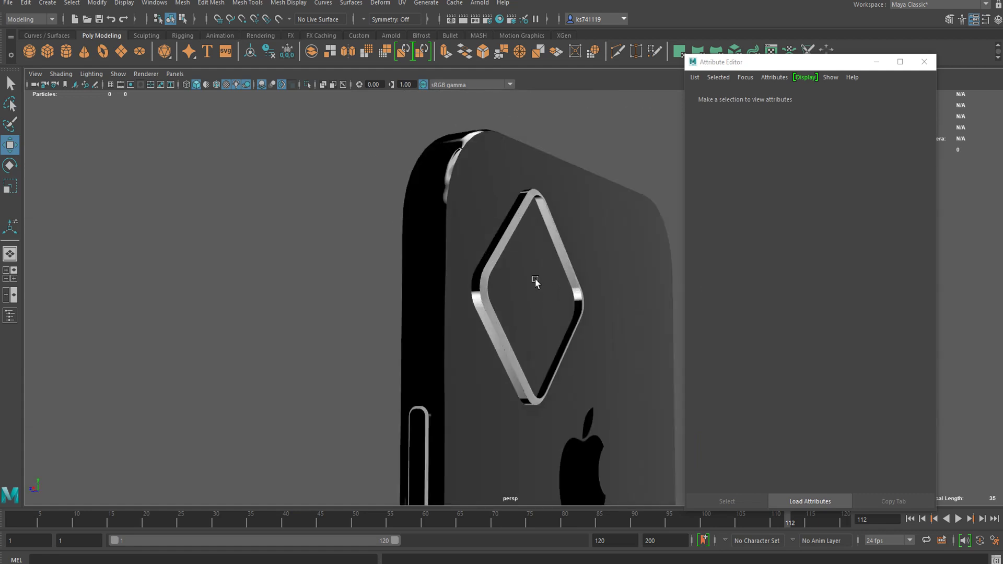
alt+middle_drag(539, 241, 501, 225)
click(491, 21)
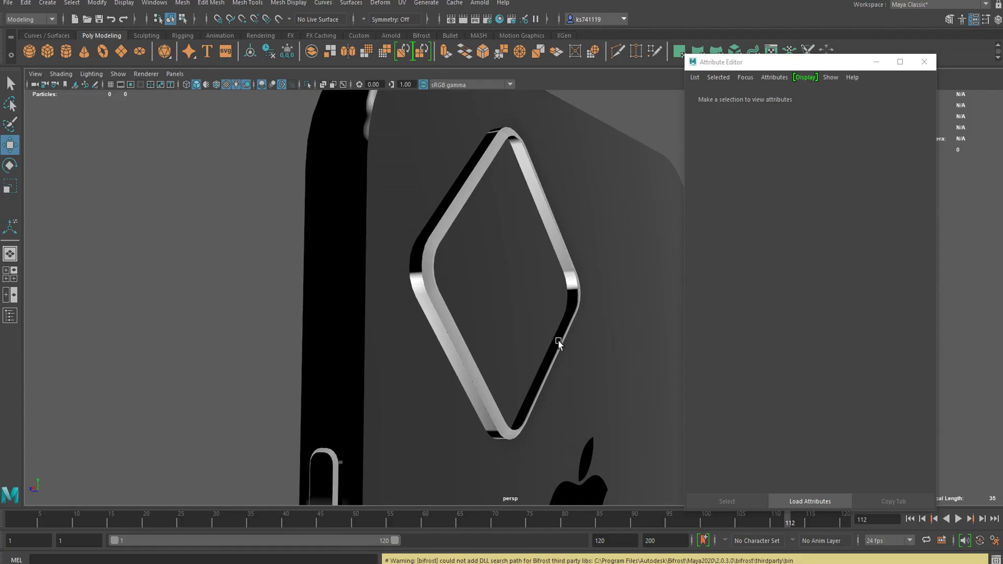
scroll(537, 325, up, 10)
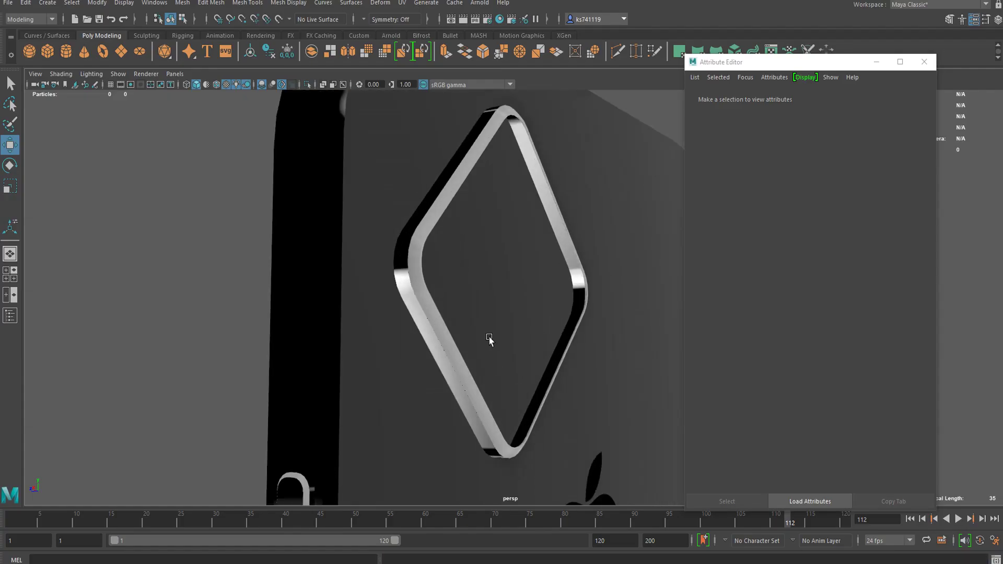
alt+right_drag(401, 340, 387, 220)
click(489, 4)
click(477, 22)
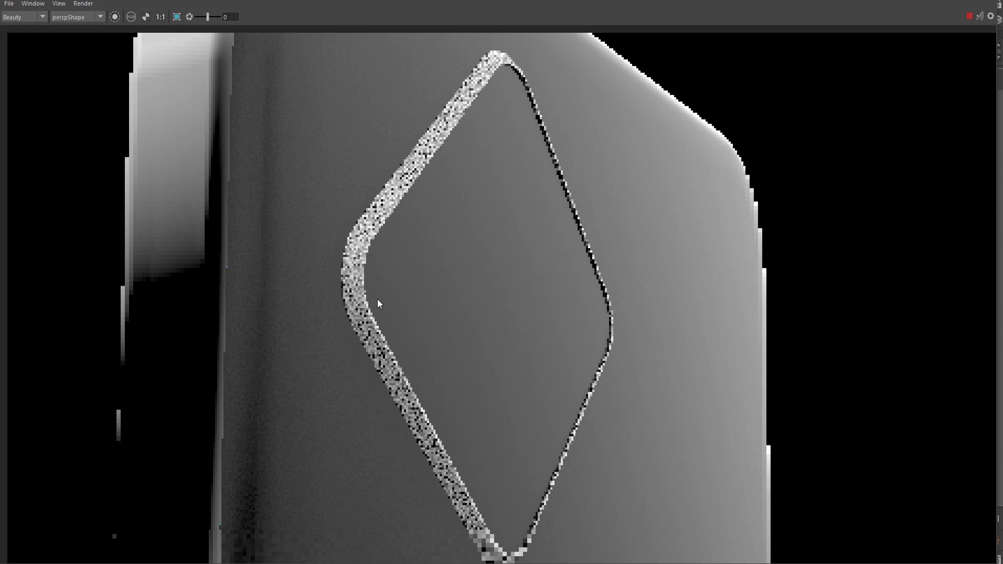
scroll(377, 299, down, 3)
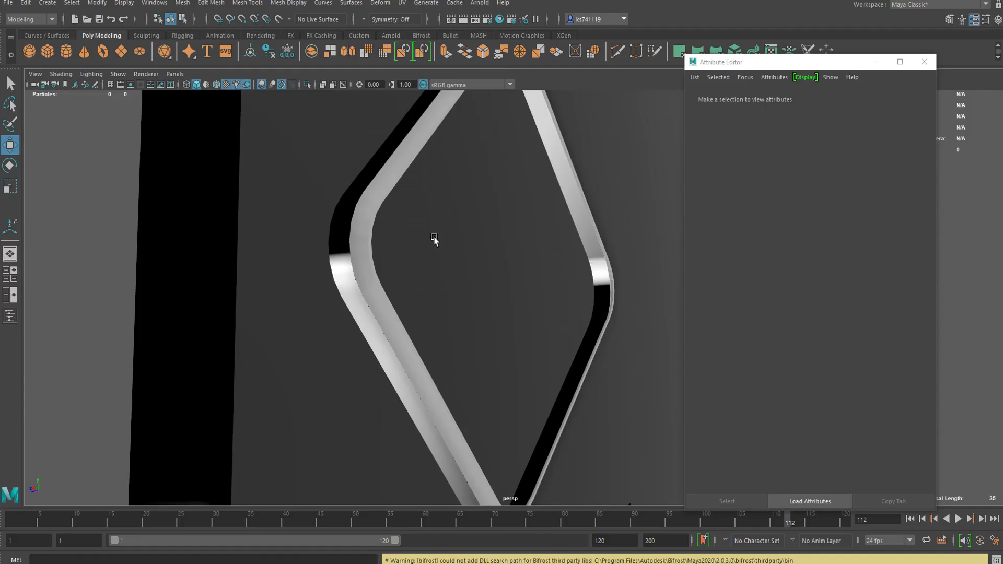
Step: Save the scene to the Desktop as iphone in Maya Binary format
scroll(302, 239, up, 5)
click(330, 215)
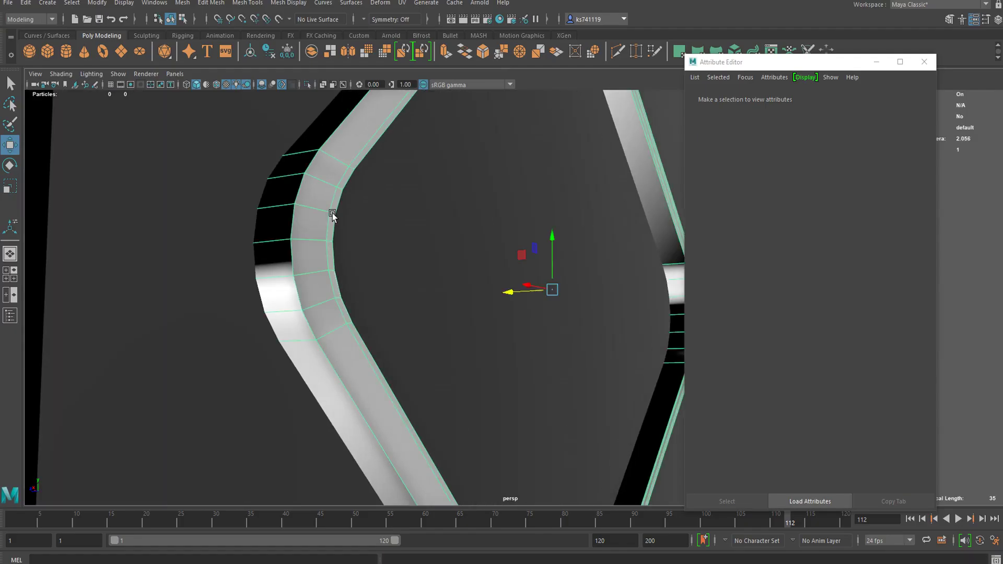
key(ctrl+shift+s)
click(78, 128)
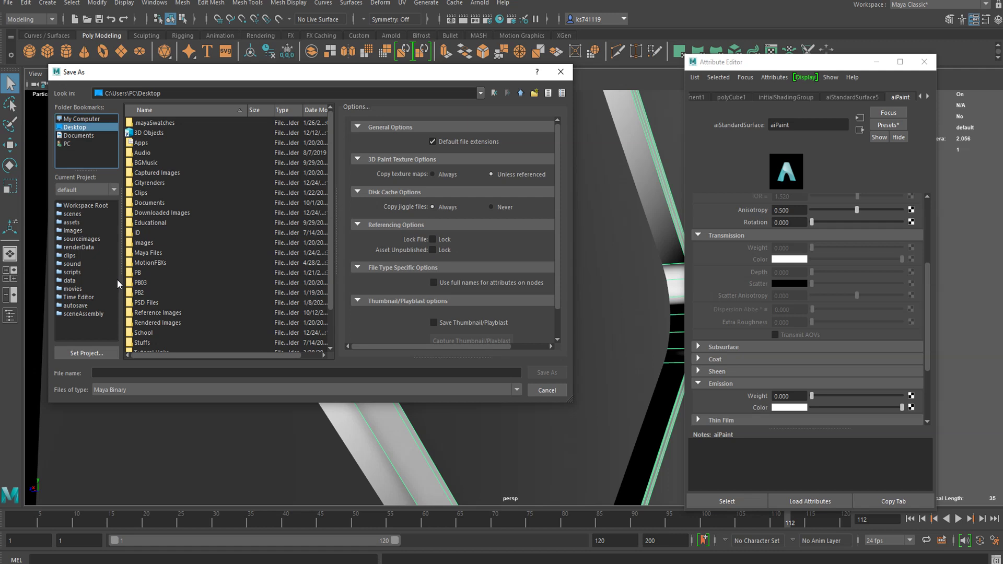
click(128, 370)
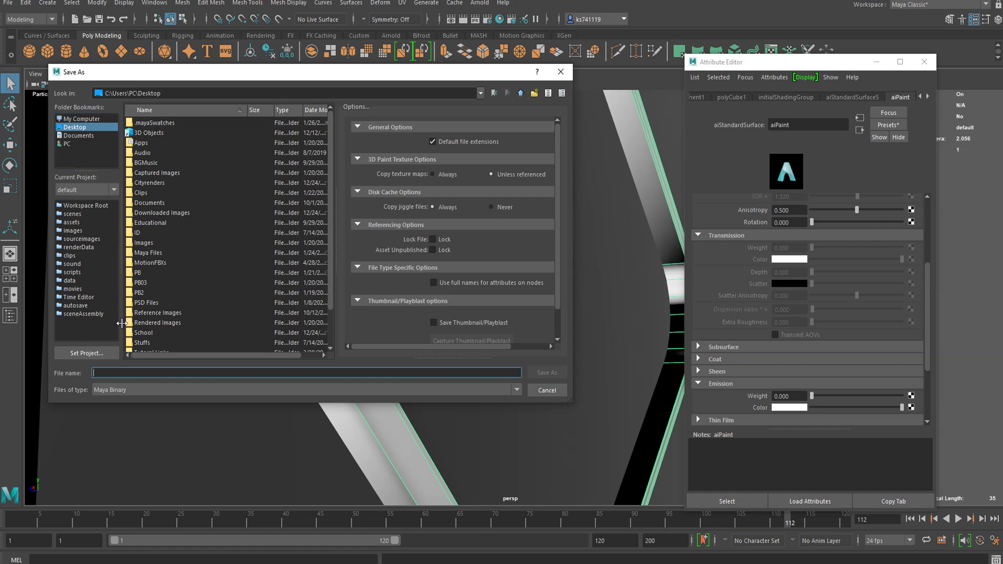
text(f)
key(BackSpace)
key(BackSpace)
text(iphone)
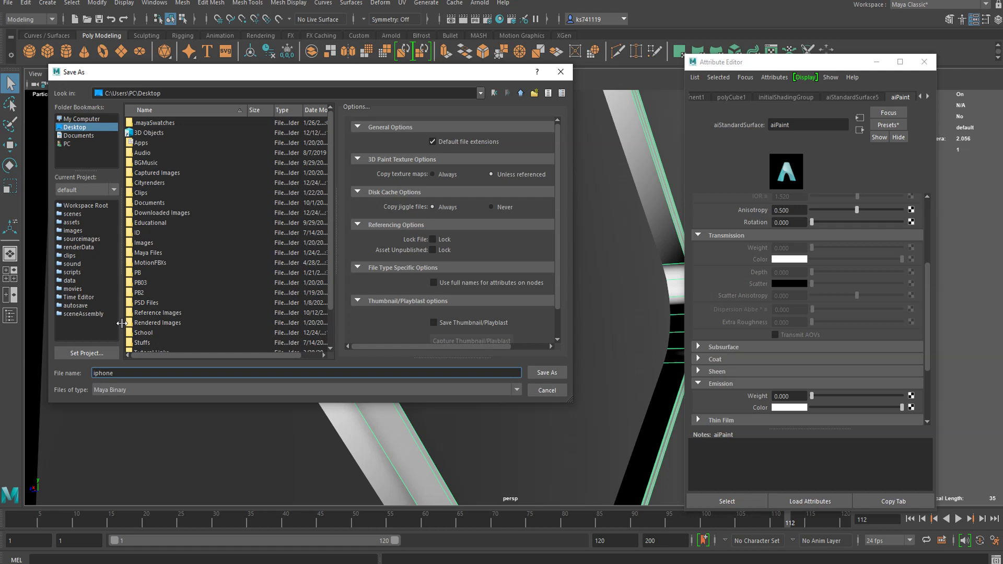
key(Return)
key(Return)
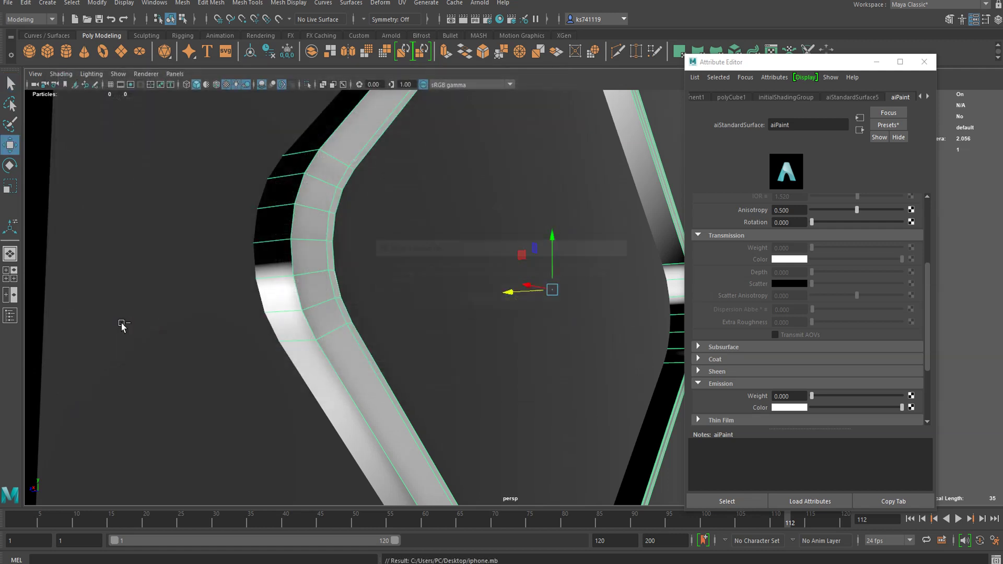
Step: Select the face loops of the camera plate's front border and assign them an existing material
right_drag(298, 194, 291, 224)
mouse_move(360, 221)
alt+mouse_down()
mouse_move(335, 197)
mouse_move(352, 185)
mouse_move(307, 183)
mouse_move(74, 216)
alt+mouse_up()
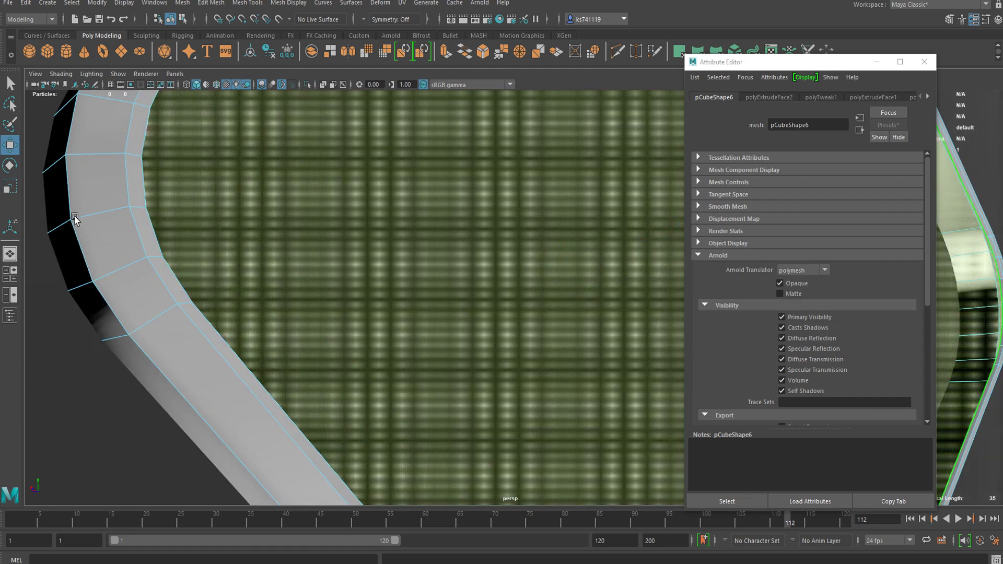
click(91, 181)
shift+double_click(110, 239)
shift+click(138, 183)
shift+double_click(138, 217)
right_drag(146, 204, 236, 471)
right_drag(141, 267, 141, 297)
right_drag(107, 340, 171, 280)
scroll(171, 280, down, 8)
click(242, 314)
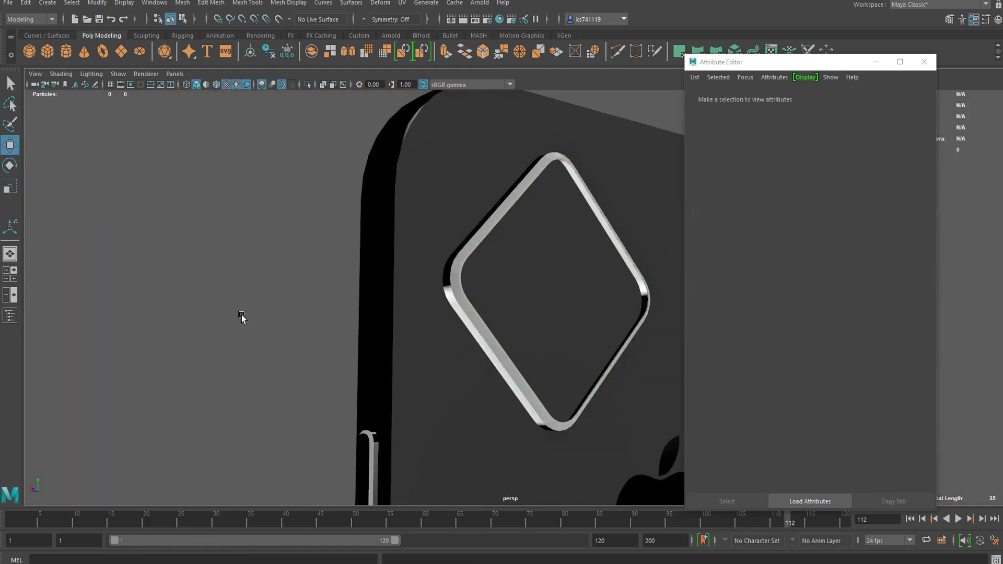
Step: Examine the camera plate's border up close and against the phone's back
scroll(243, 315, up, 3)
alt+drag(227, 298, 331, 318)
scroll(452, 298, up, 3)
click(421, 288)
click(442, 313)
scroll(442, 313, down, 4)
click(176, 268)
scroll(261, 302, down, 4)
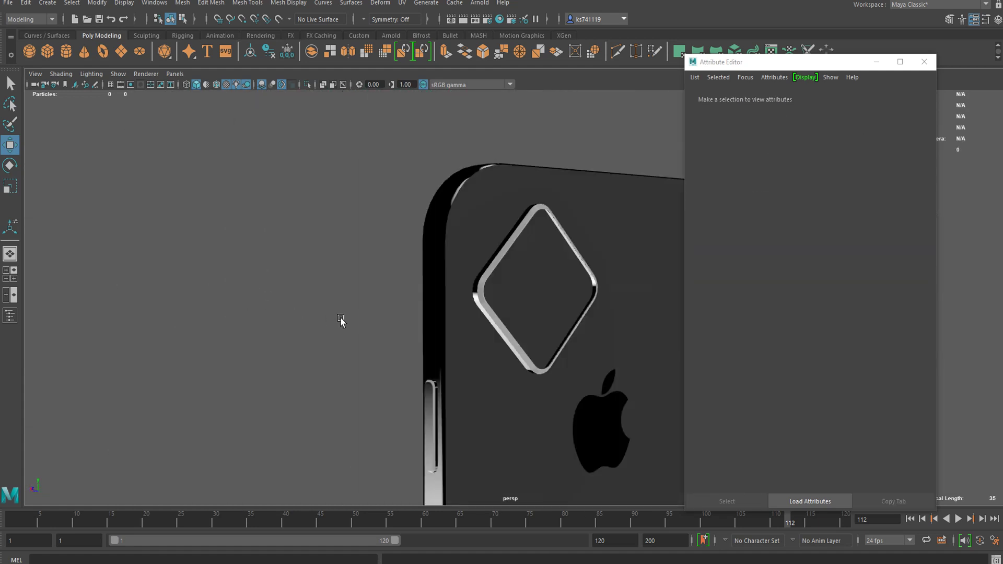
Step: Assign the existing aiPaint material to the whole camera plate
scroll(397, 309, up, 4)
click(448, 299)
right_click(438, 266)
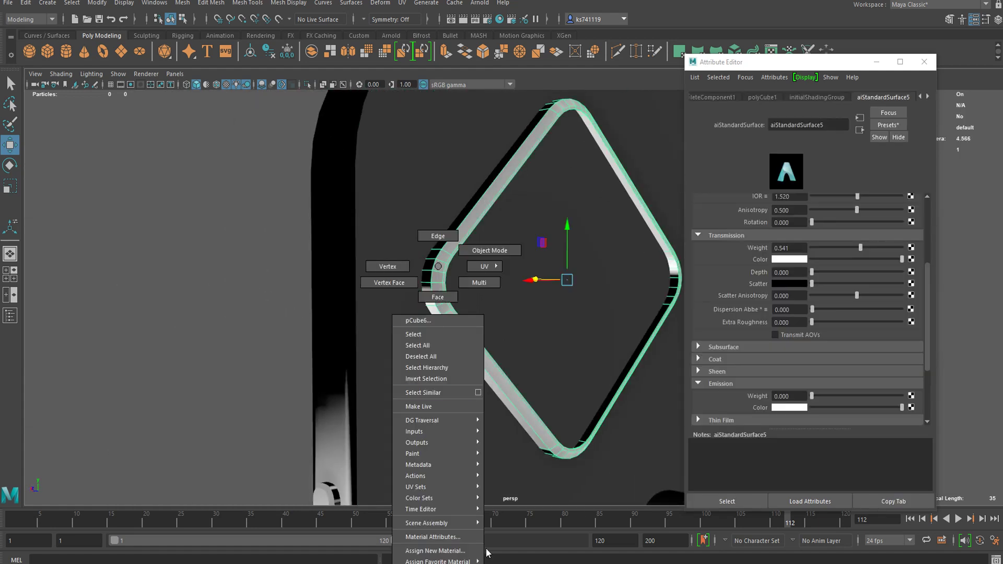
click(509, 481)
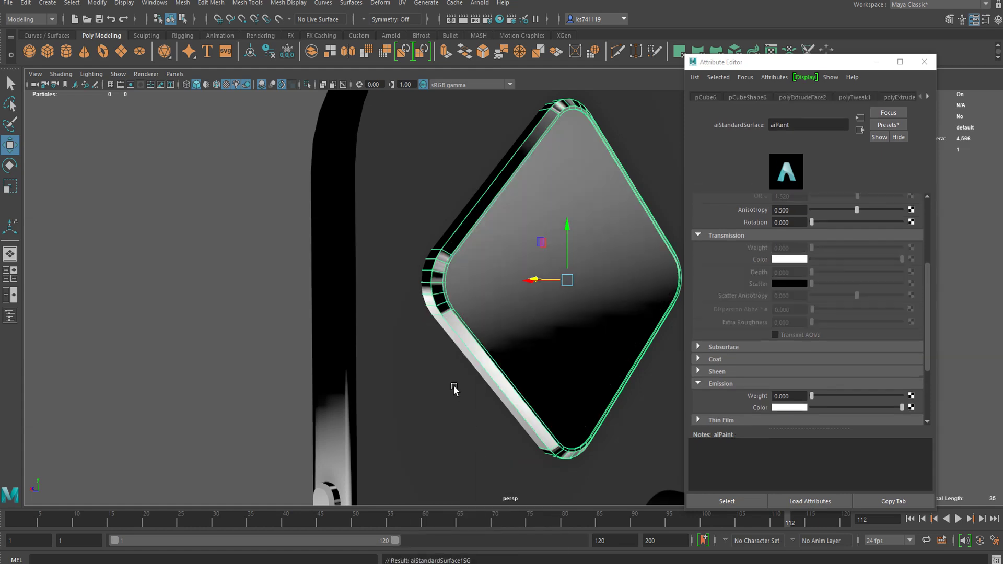
click(162, 371)
Step: Assign the existing aiStandardSurface5 material to only the plate's front face and return to object mode
click(521, 260)
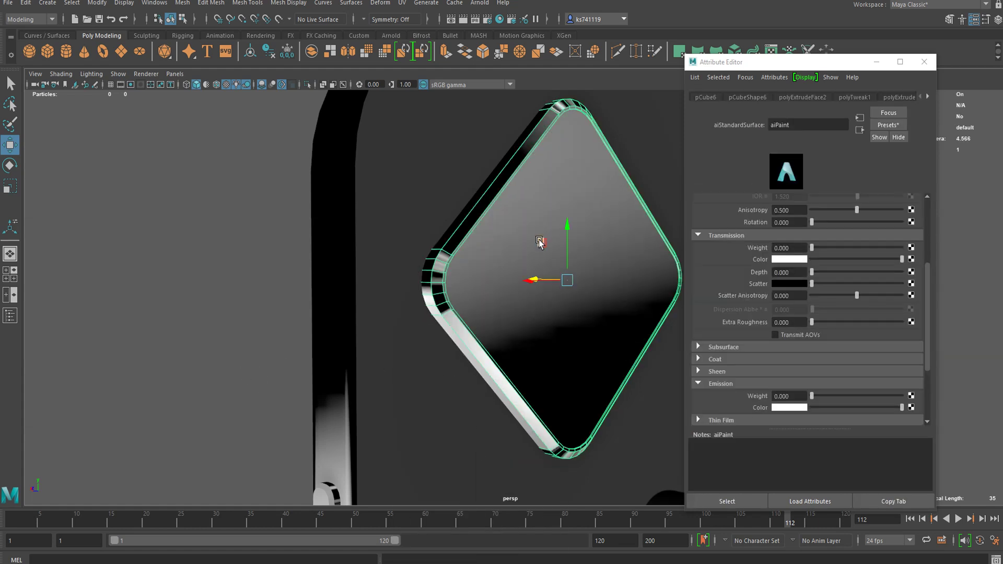
right_click(555, 254)
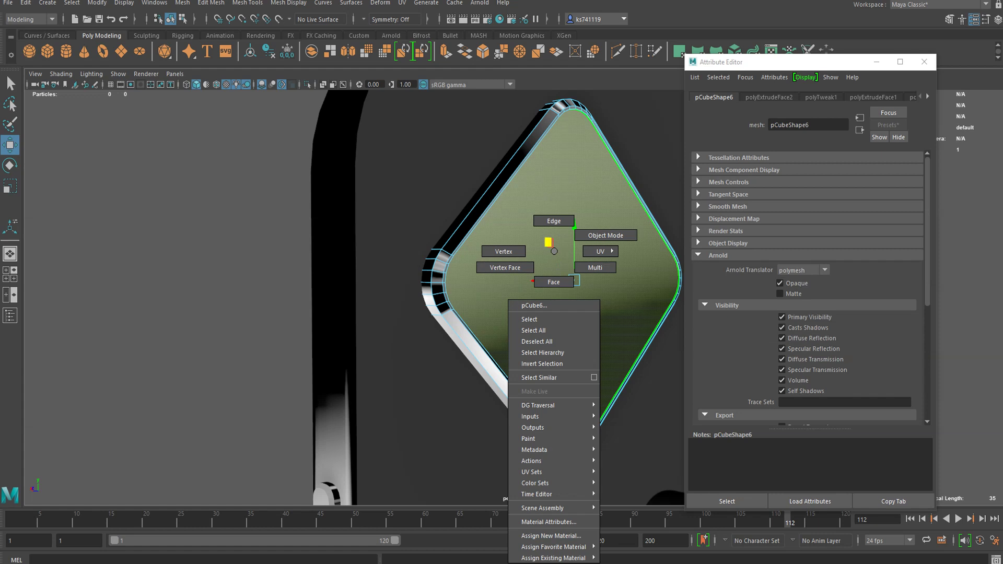
mouse_move(554, 558)
click(634, 514)
right_click(440, 254)
right_drag(475, 236, 478, 237)
click(72, 279)
Step: Rescale the camera plate slightly and shift it toward the upper corner of the phone's back
scroll(268, 268, down, 8)
alt+drag(365, 351, 441, 333)
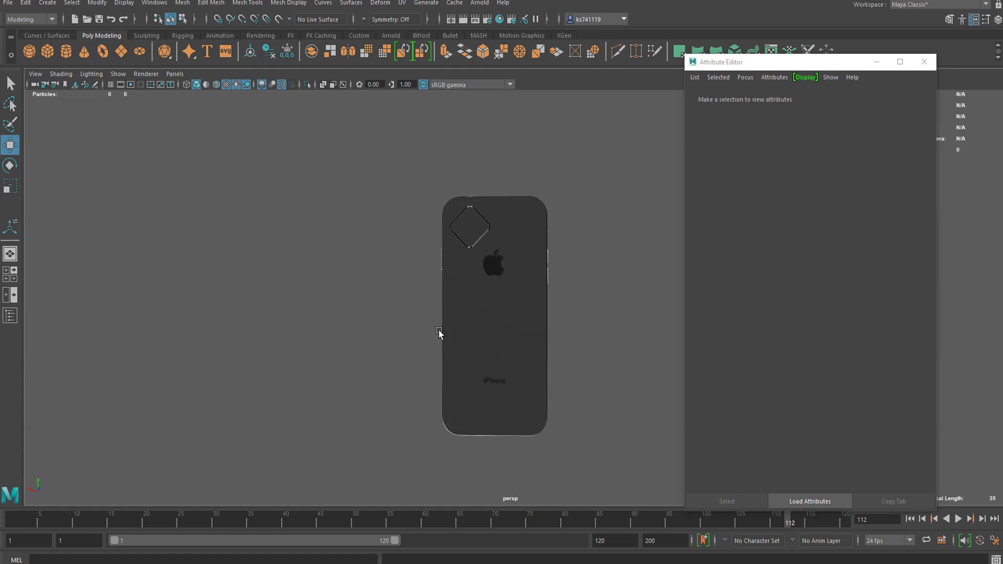
scroll(441, 175, up, 5)
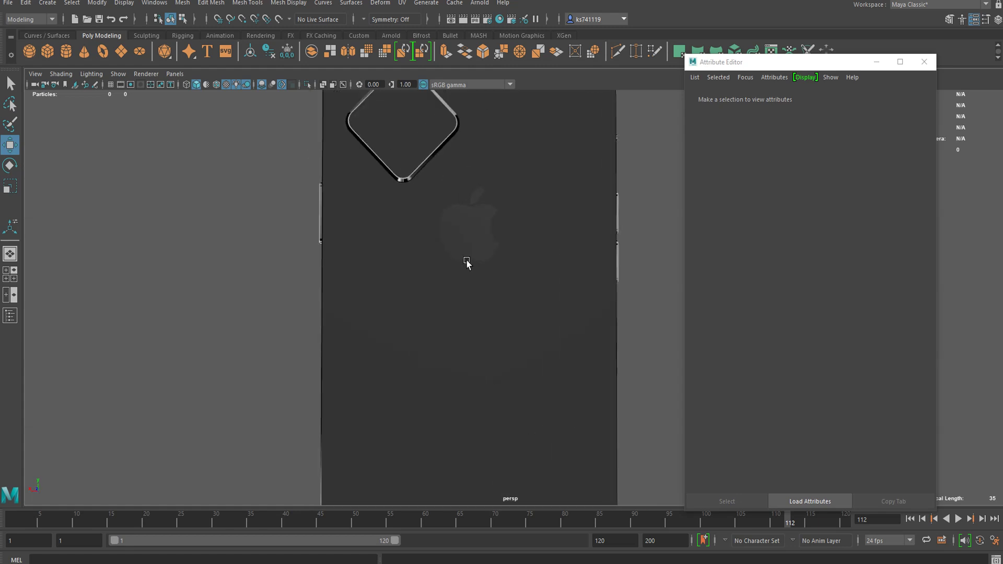
scroll(448, 229, up, 3)
click(448, 230)
key(r)
drag(426, 179, 418, 181)
key(w)
drag(392, 143, 380, 136)
scroll(303, 222, down, 5)
click(343, 293)
alt+drag(343, 293, 340, 264)
scroll(351, 179, up, 5)
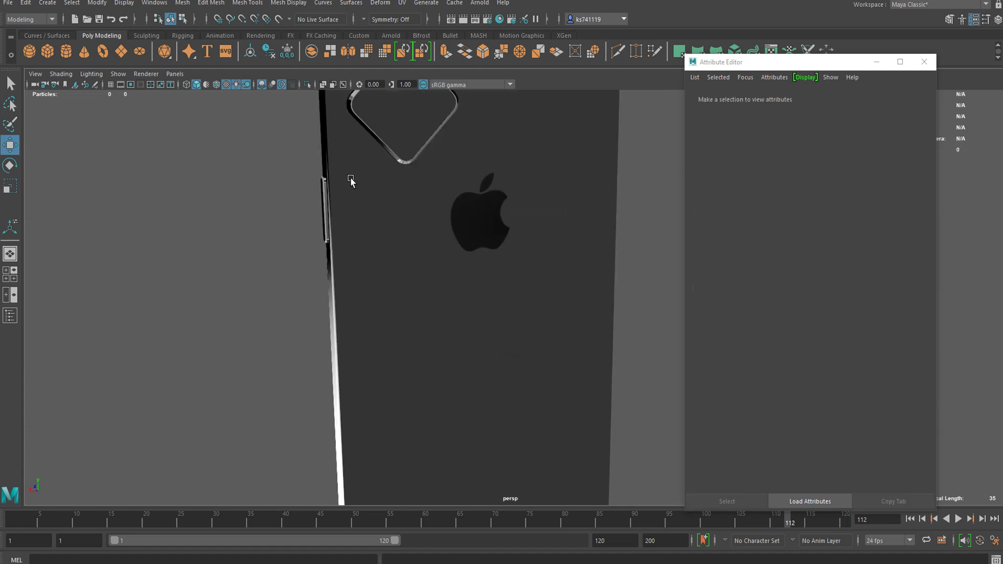
Step: Rotate the diamond-shaped camera plate until its edges run parallel to the phone's sides
alt+middle_drag(351, 179, 429, 259)
scroll(431, 260, up, 5)
alt+middle_drag(455, 315, 526, 433)
click(464, 286)
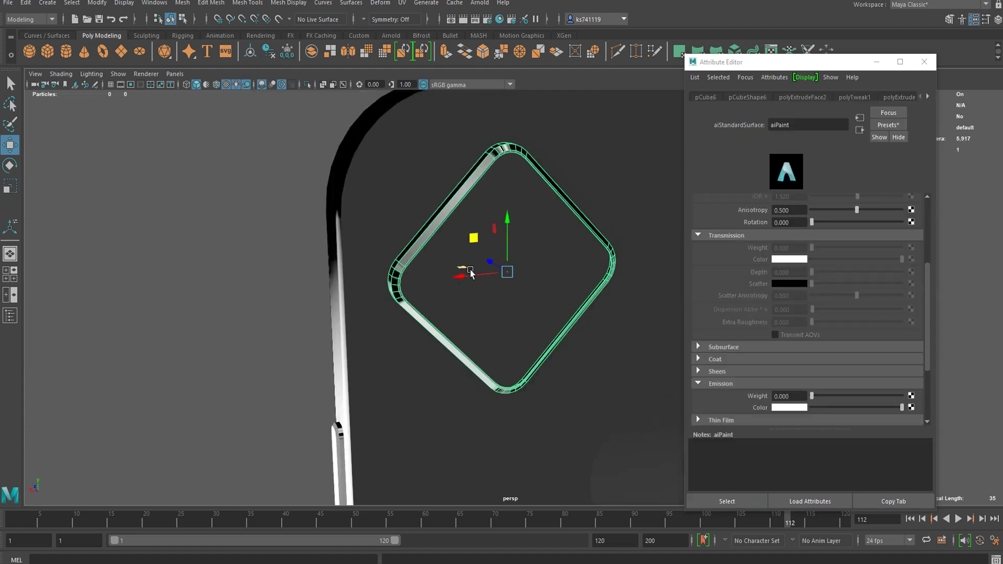
key(e)
drag(469, 248, 528, 275)
key(r)
click(340, 260)
Step: Scale the squared camera plate slightly to fit the upper corner of the phone's back
scroll(317, 307, down, 8)
alt+drag(319, 313, 384, 393)
alt+middle_drag(384, 394, 313, 256)
click(297, 250)
alt+middle_drag(352, 225, 356, 264)
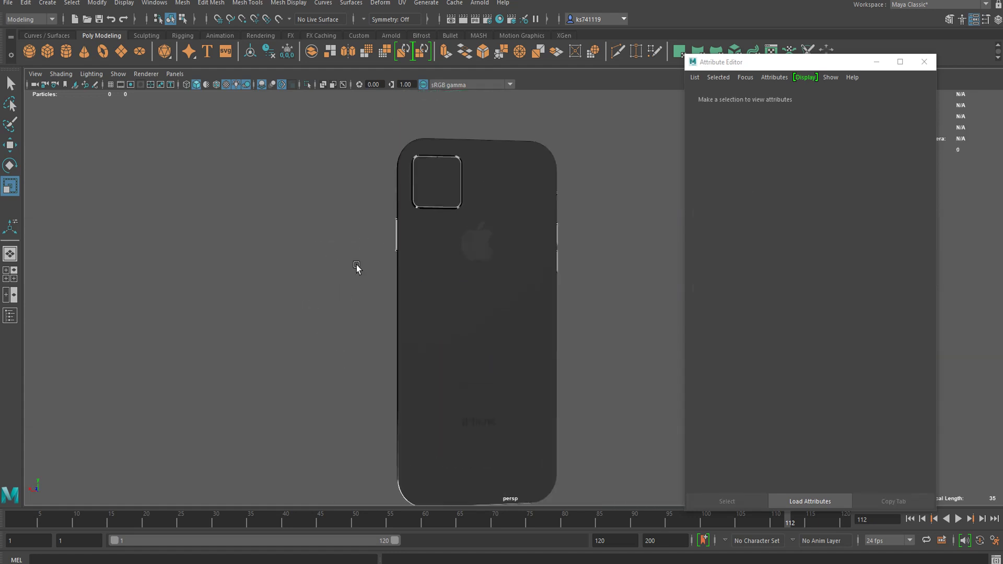
click(435, 201)
key(w)
key(r)
drag(437, 188, 440, 188)
key(w)
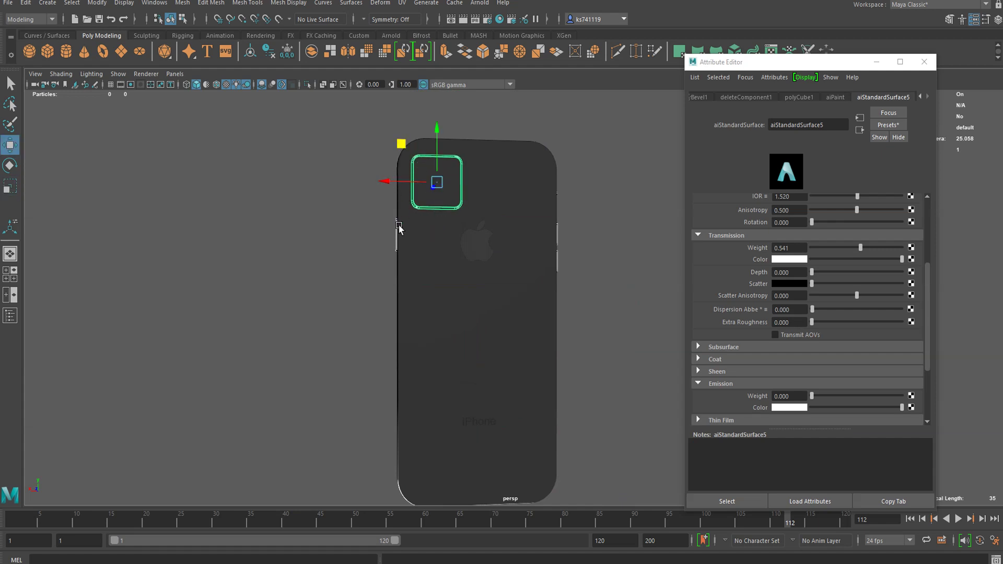
Step: Examine the phone from the screen side and the back, checking the camera plate's placement
alt+drag(344, 249, 470, 238)
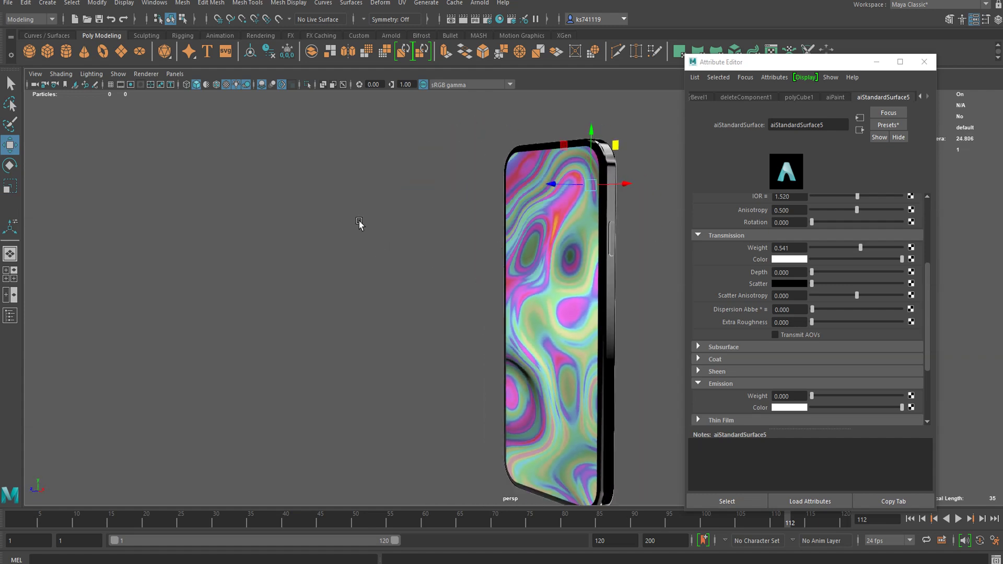
click(361, 224)
scroll(433, 281, down, 5)
alt+drag(435, 284, 564, 291)
scroll(522, 287, up, 3)
alt+drag(500, 283, 548, 298)
alt+middle_drag(381, 213, 381, 301)
alt+drag(382, 300, 474, 278)
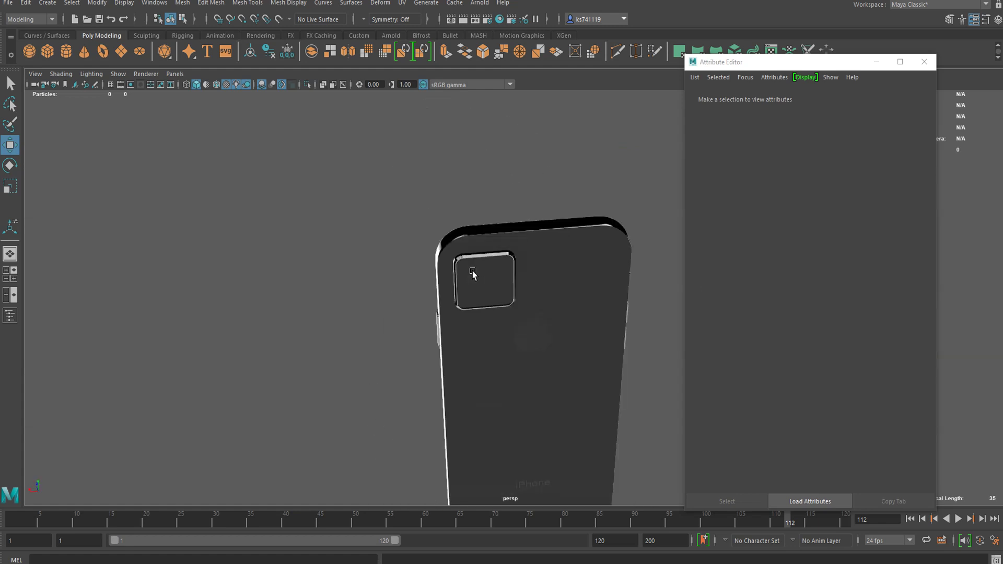
scroll(454, 251, up, 5)
alt+middle_drag(413, 251, 412, 328)
alt+drag(412, 327, 444, 282)
click(444, 282)
scroll(554, 226, up, 2)
Step: Inspect the camera plate's rim and the phone's side button and frame up close
click(554, 225)
alt+middle_drag(513, 226, 423, 306)
scroll(465, 263, up, 4)
scroll(444, 265, down, 5)
scroll(413, 268, down, 2)
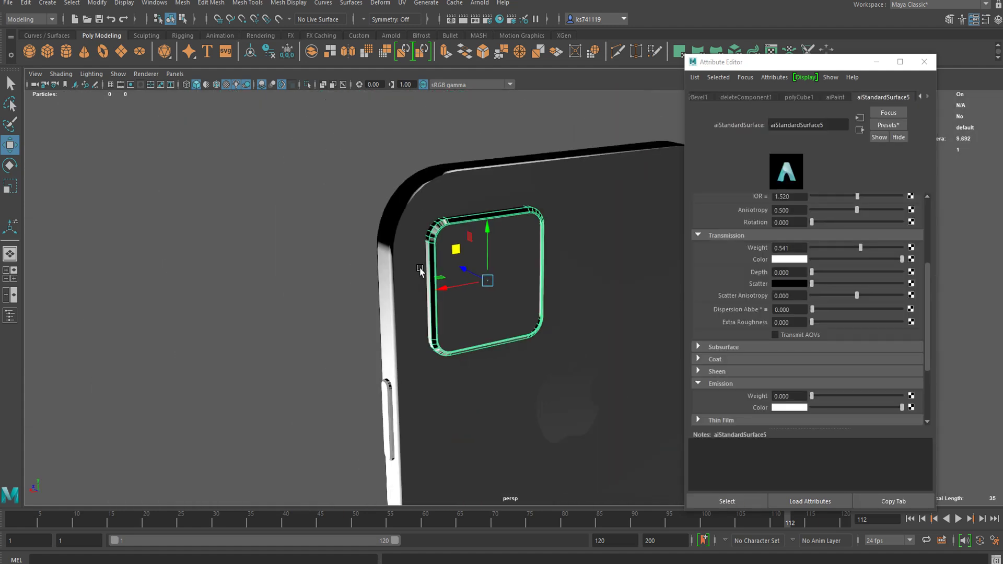
alt+drag(419, 270, 420, 245)
scroll(420, 244, up, 1)
alt+middle_drag(362, 233, 444, 234)
scroll(444, 234, up, 2)
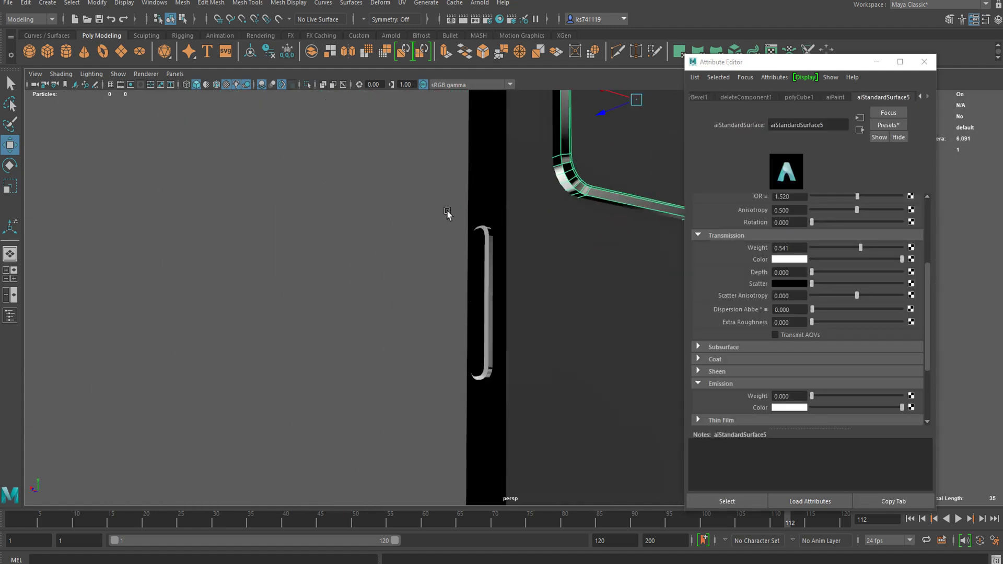
click(472, 219)
scroll(456, 237, down, 5)
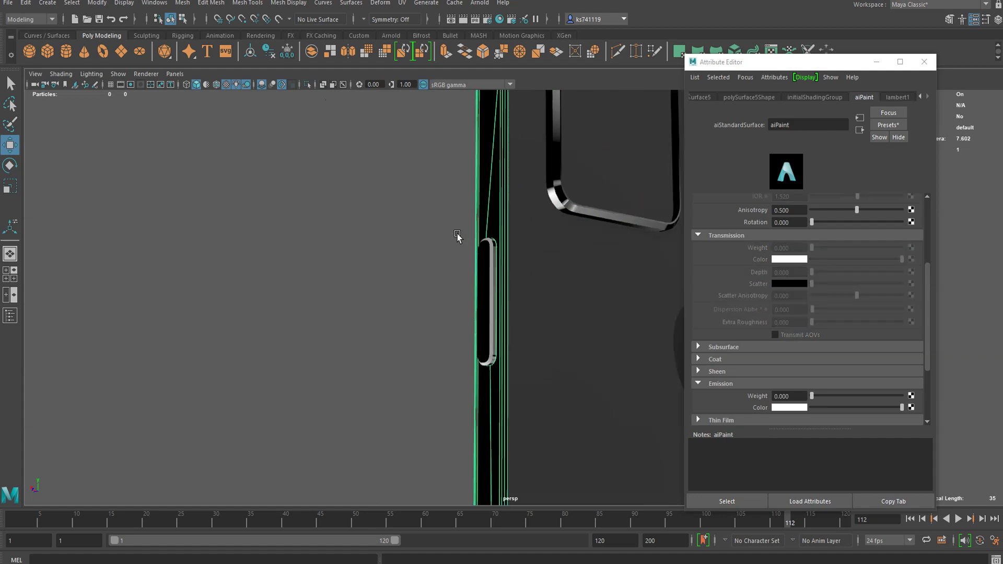
alt+drag(396, 251, 368, 250)
click(368, 249)
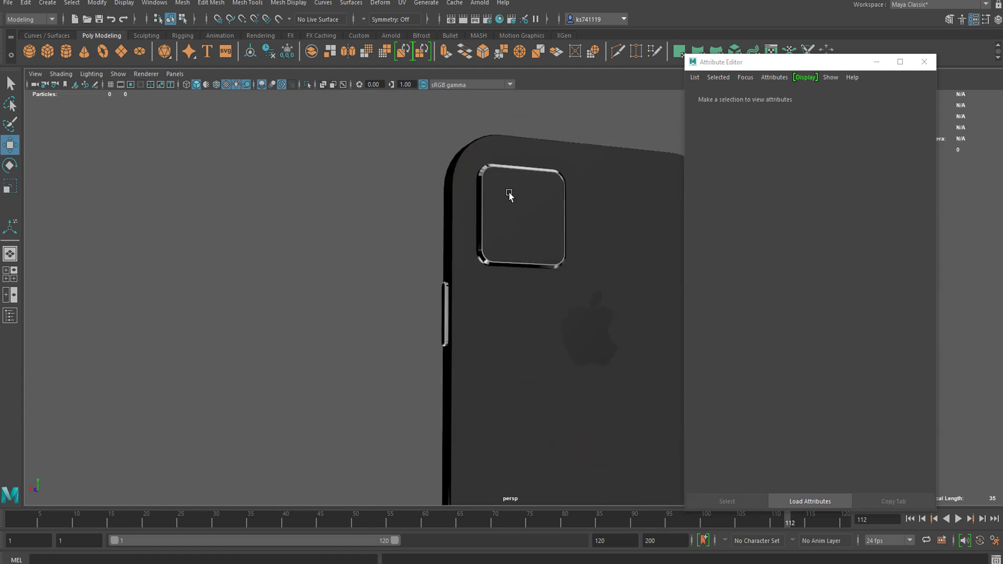
Step: Open an Arnold render of the whole phone from an angled view of its screen side
scroll(472, 178, down, 2)
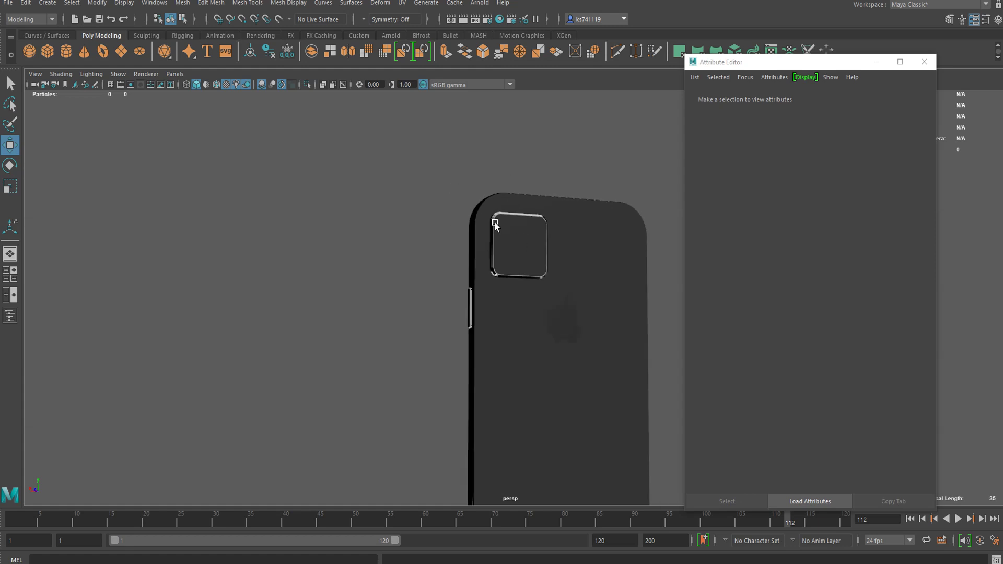
scroll(490, 218, up, 2)
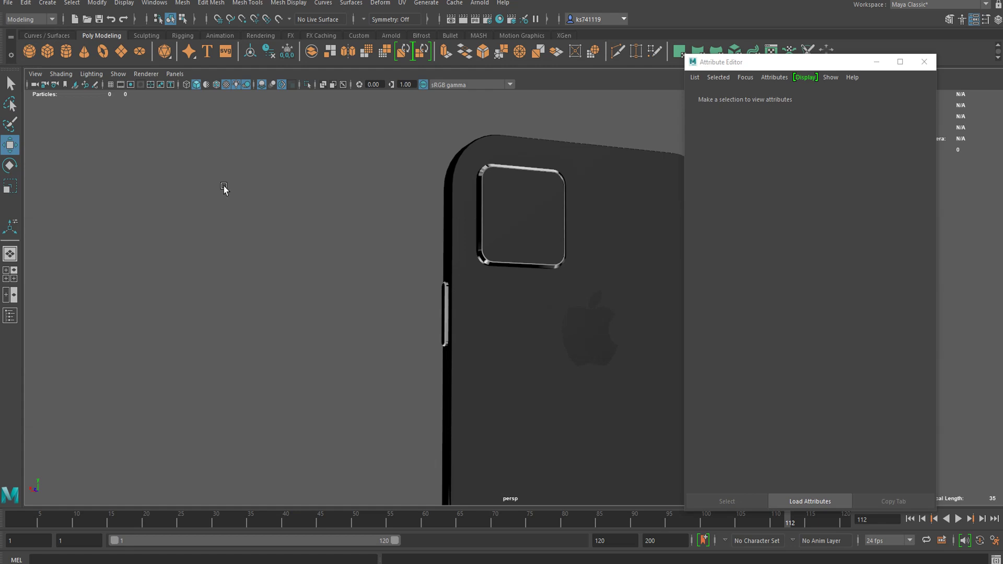
scroll(362, 261, down, 3)
alt+middle_drag(463, 367, 384, 238)
scroll(384, 238, down, 2)
scroll(378, 263, up, 1)
alt+drag(344, 240, 465, 220)
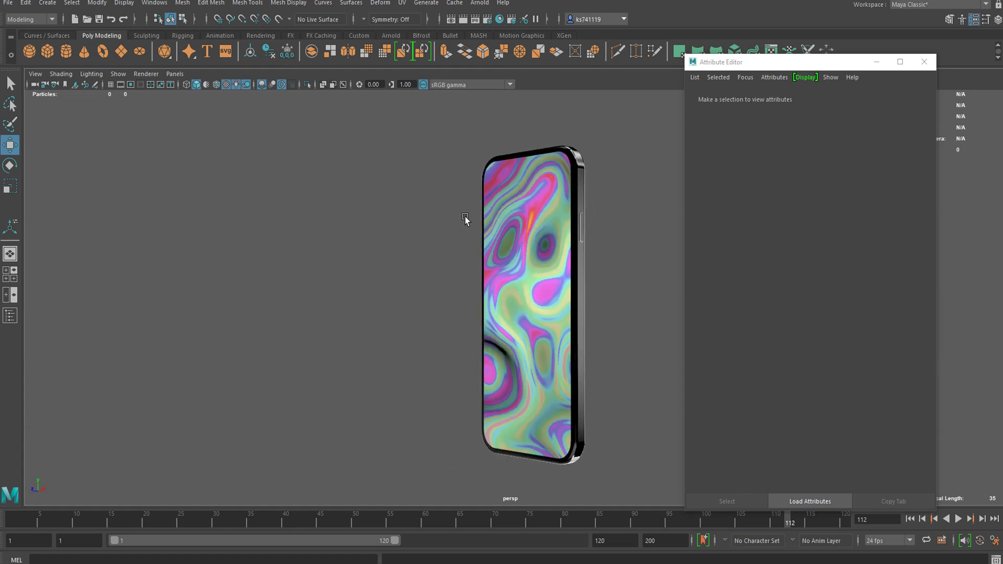
alt+middle_drag(484, 224, 465, 218)
scroll(465, 217, up, 2)
click(480, 3)
click(493, 14)
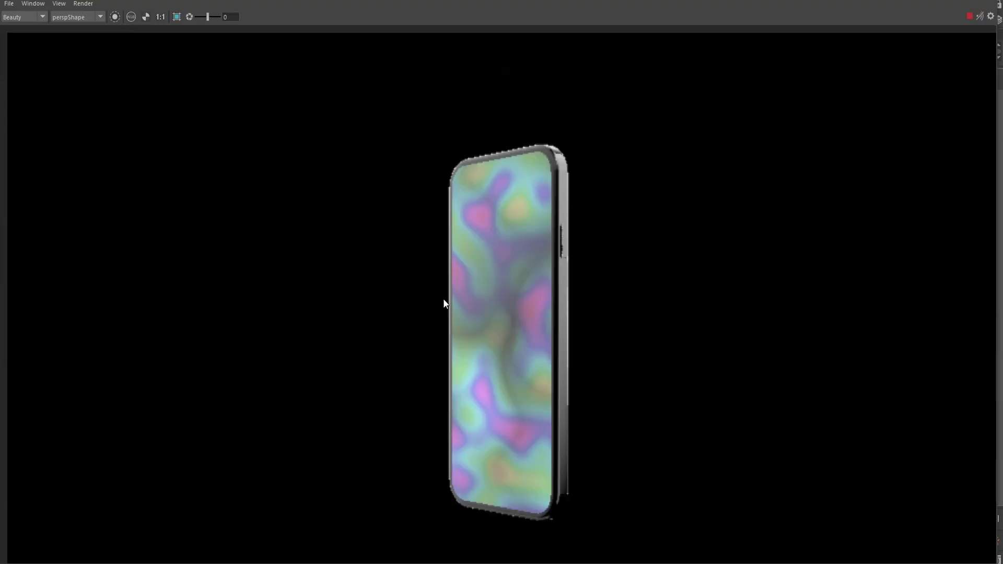
scroll(443, 303, down, 2)
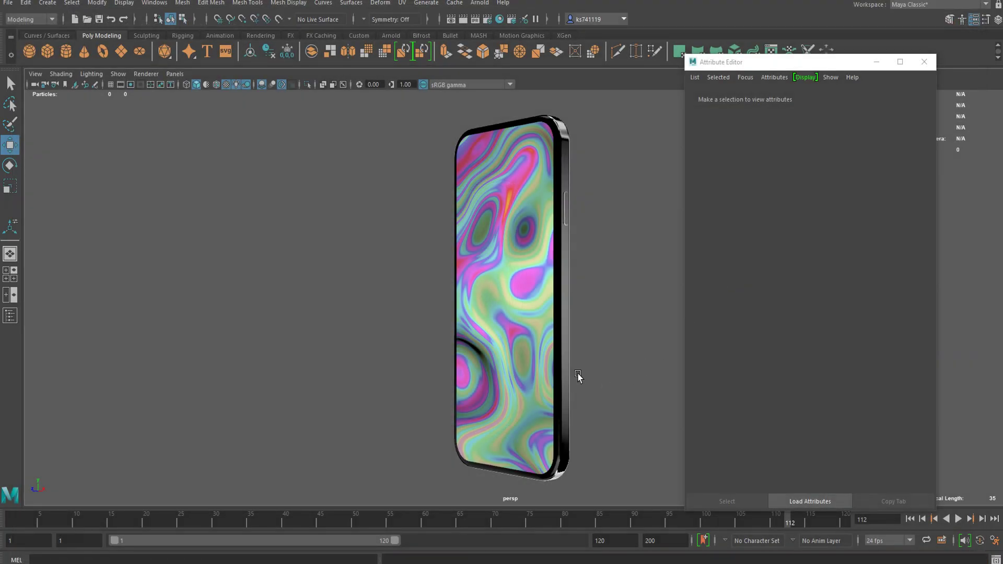
Step: Show the resolution gate in the perspective view, frame the phone within it and render with Arnold
scroll(521, 319, up, 4)
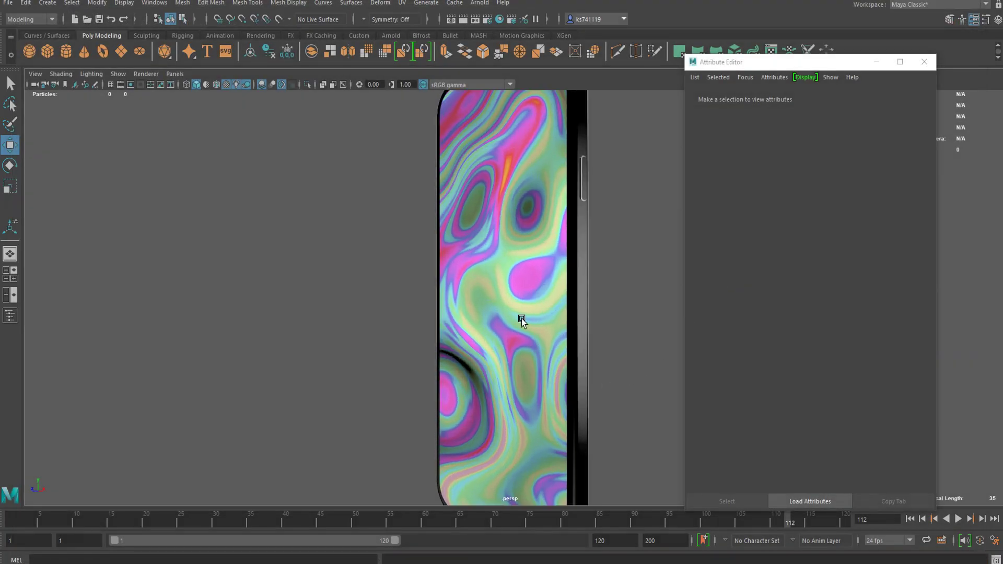
click(130, 85)
scroll(495, 303, up, 2)
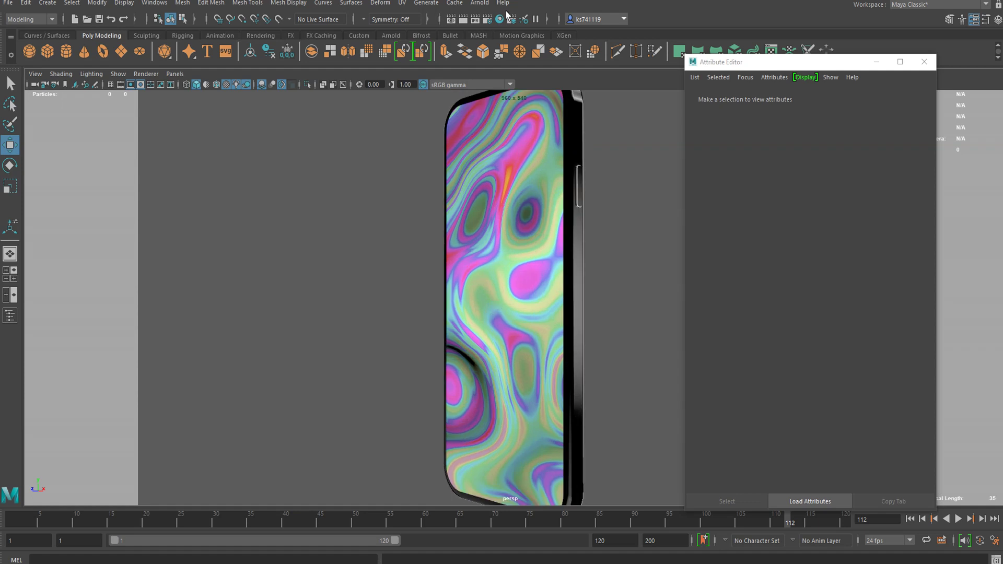
click(479, 3)
click(496, 33)
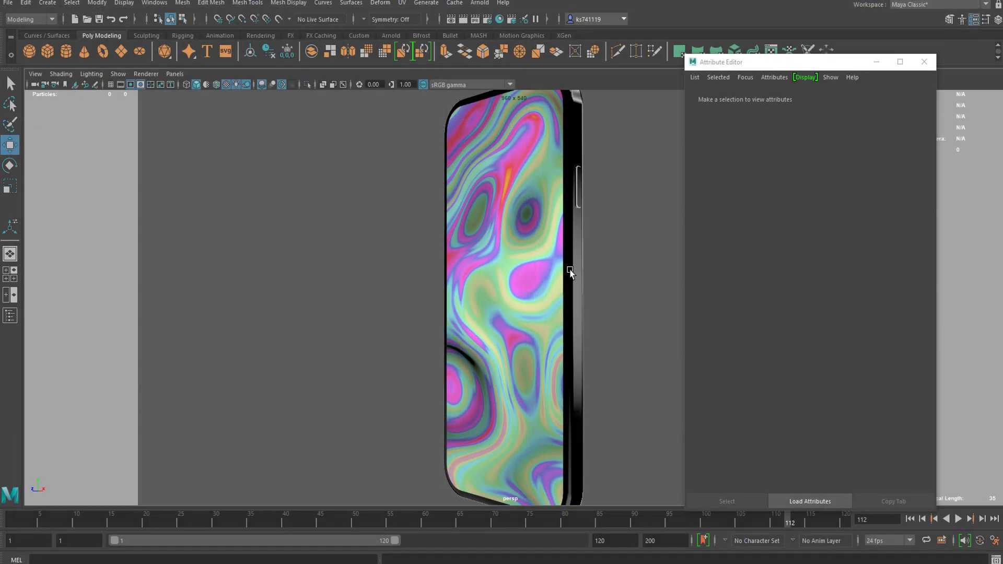
click(490, 7)
click(496, 33)
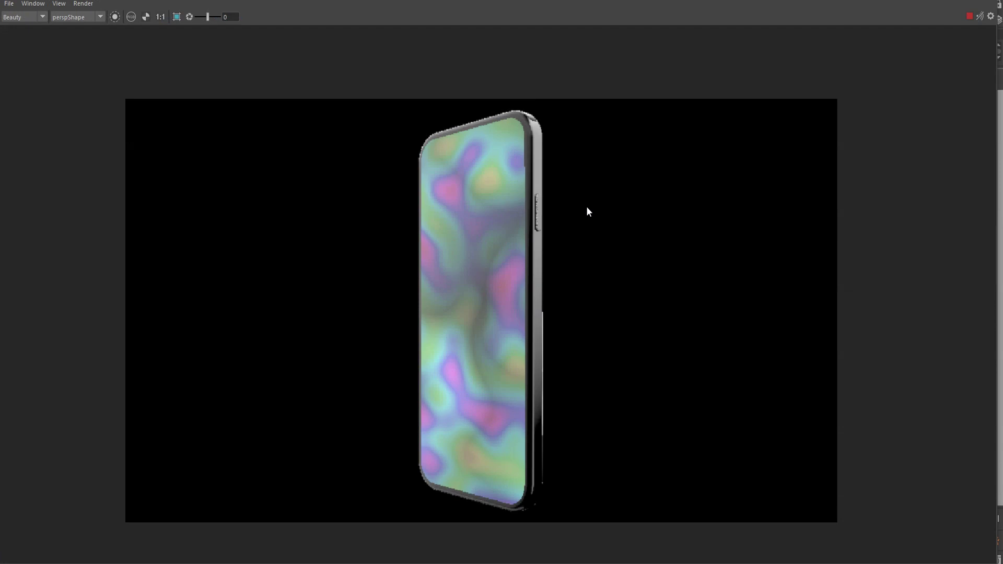
Step: Examine the rendered screen, frame edge and side button up close and as a whole
scroll(617, 179, up, 6)
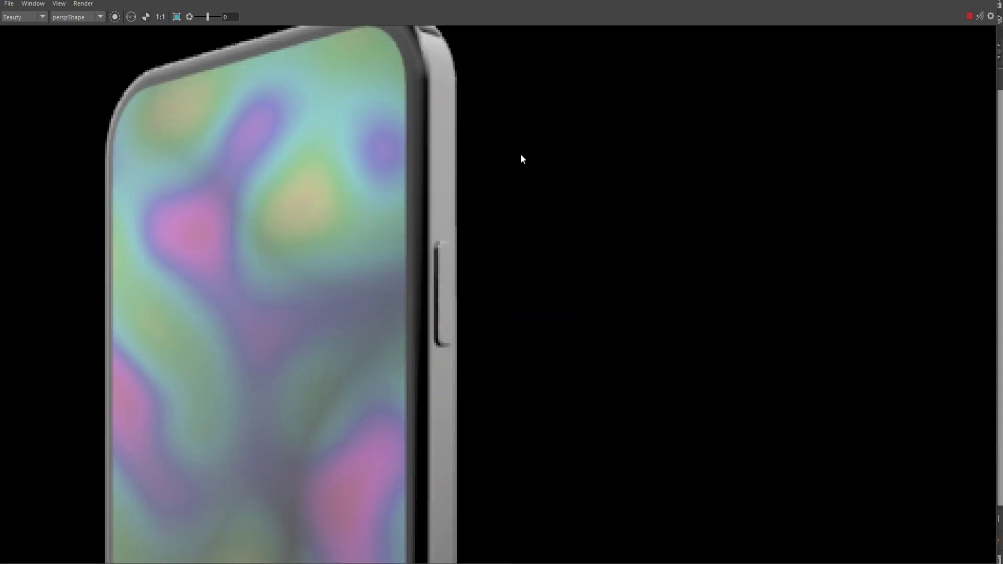
scroll(504, 213, down, 4)
middle_drag(475, 346, 534, 146)
scroll(541, 177, down, 2)
mouse_move(526, 198)
middle_down()
mouse_move(503, 249)
mouse_move(517, 208)
middle_up()
scroll(506, 241, up, 2)
scroll(506, 241, down, 4)
scroll(522, 201, up, 5)
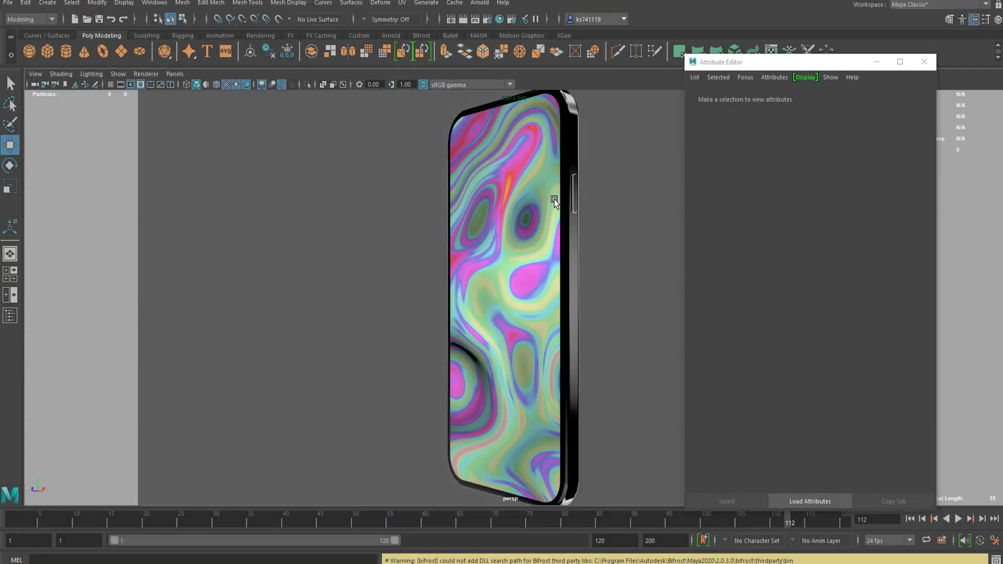
Step: Disconnect the ramp from the screen material's emission color and set the emission color to black
click(497, 181)
right_drag(497, 181, 509, 209)
scroll(857, 324, down, 1)
scroll(808, 315, up, 1)
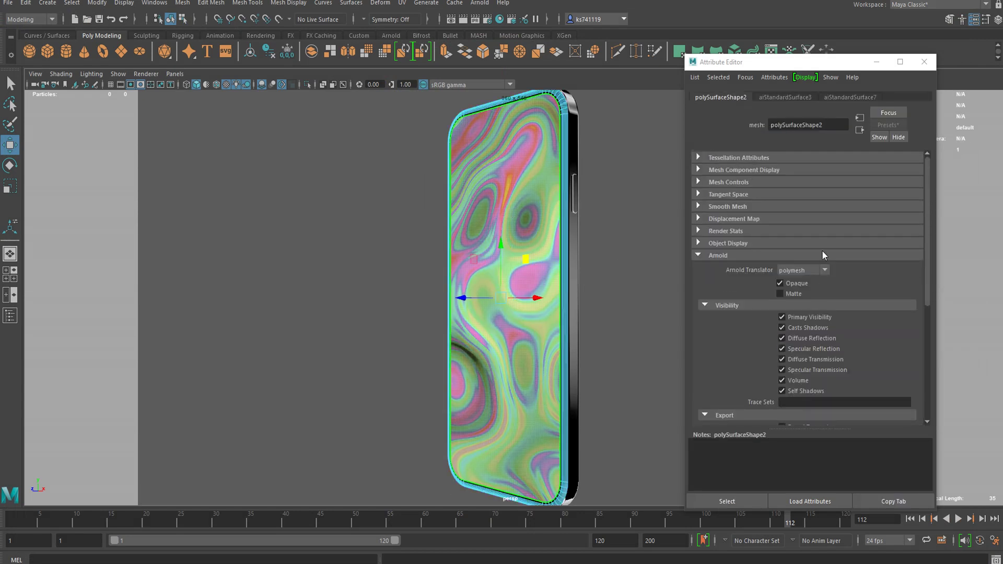
click(830, 97)
scroll(835, 270, down, 6)
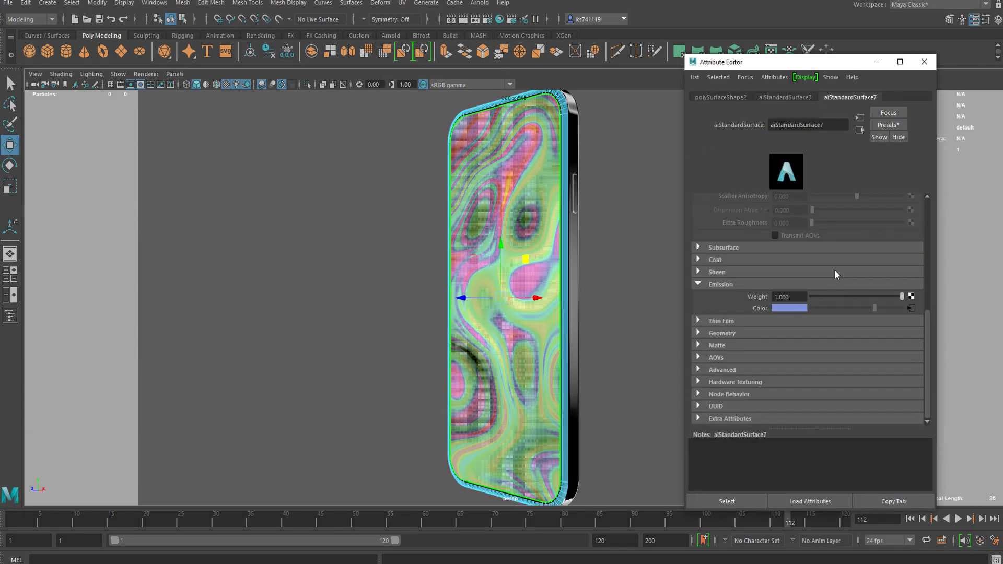
scroll(835, 308, down, 1)
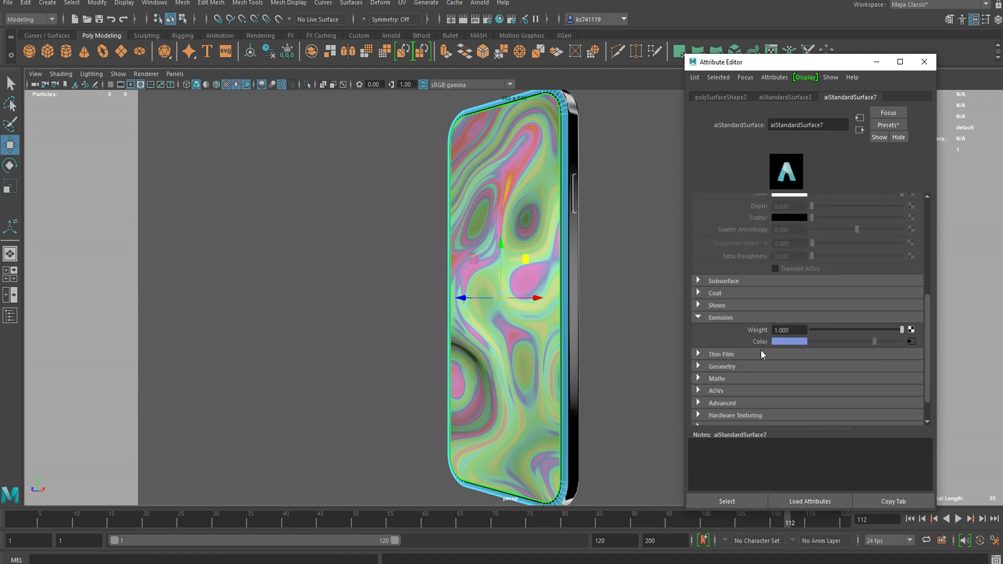
right_click(759, 339)
click(793, 365)
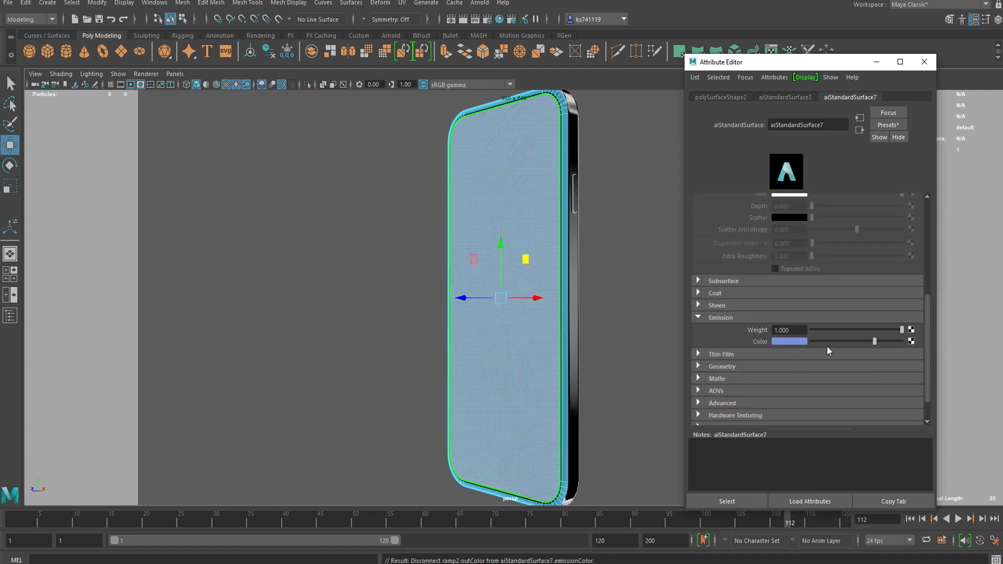
drag(826, 341, 600, 337)
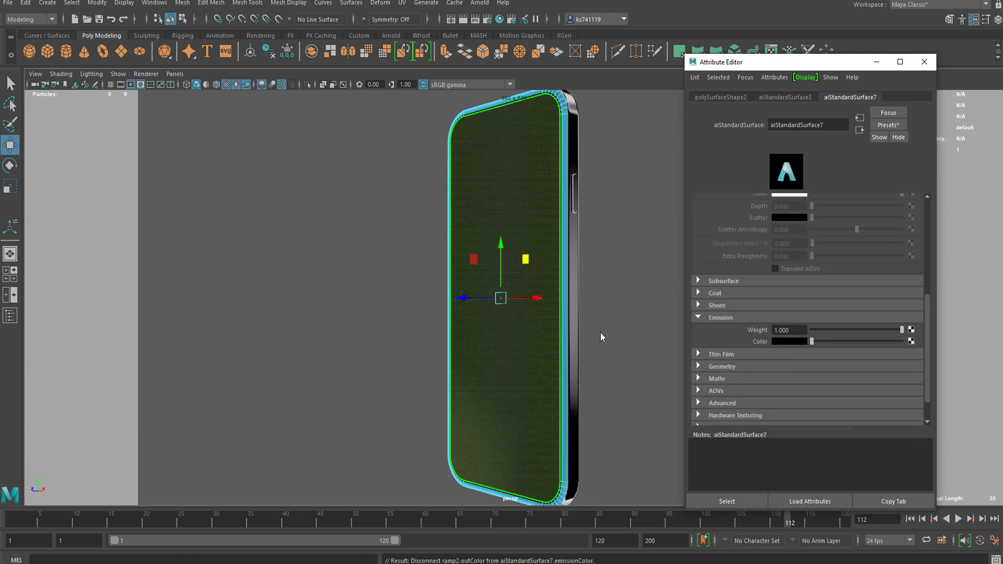
Step: Render the phone with the black screen and check the whole image
click(478, 3)
click(486, 24)
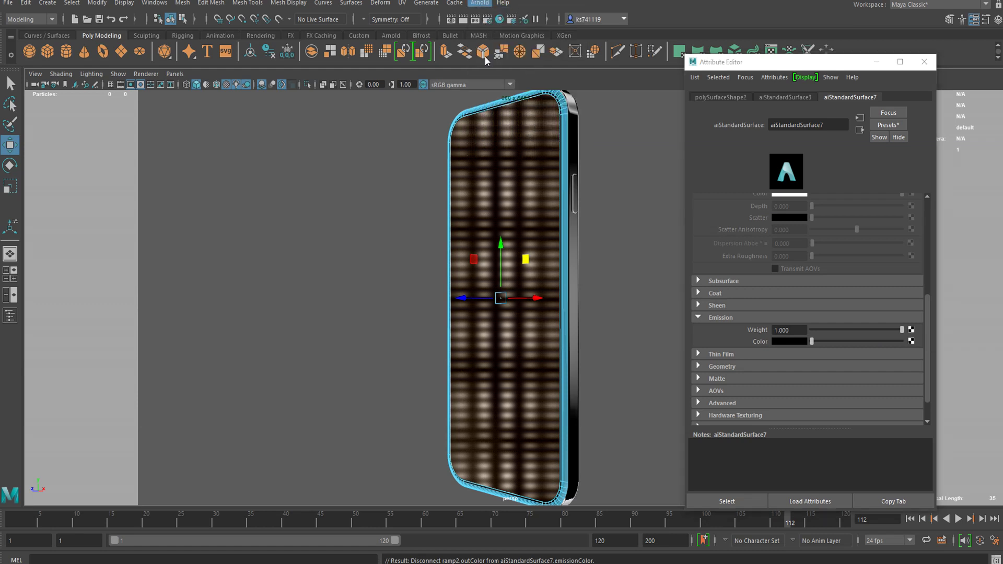
middle_drag(501, 308, 480, 319)
scroll(480, 318, down, 3)
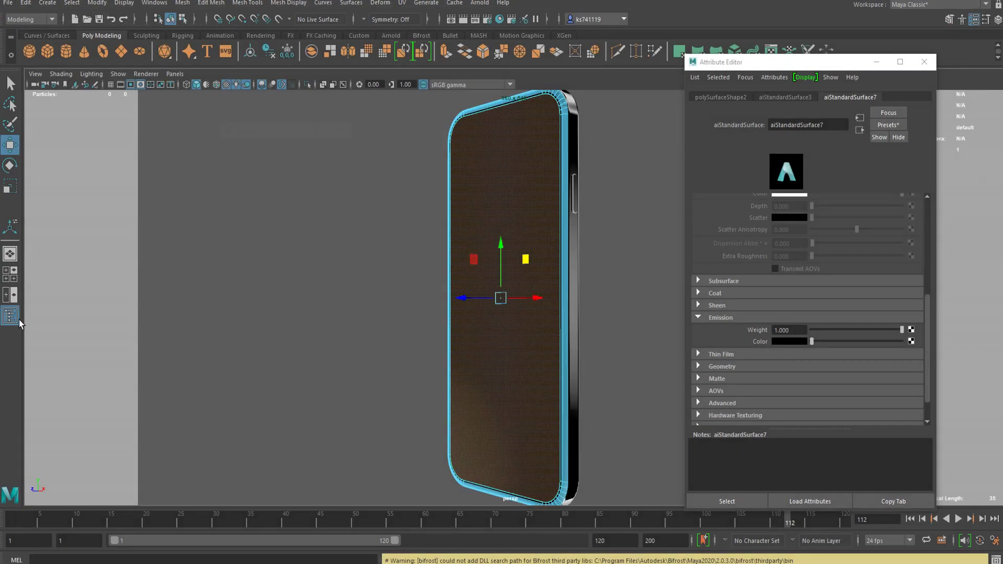
Step: Open the sky dome light's color ramp and move its black stop to position 0.580, leaving the interpolation linear
click(10, 315)
click(267, 338)
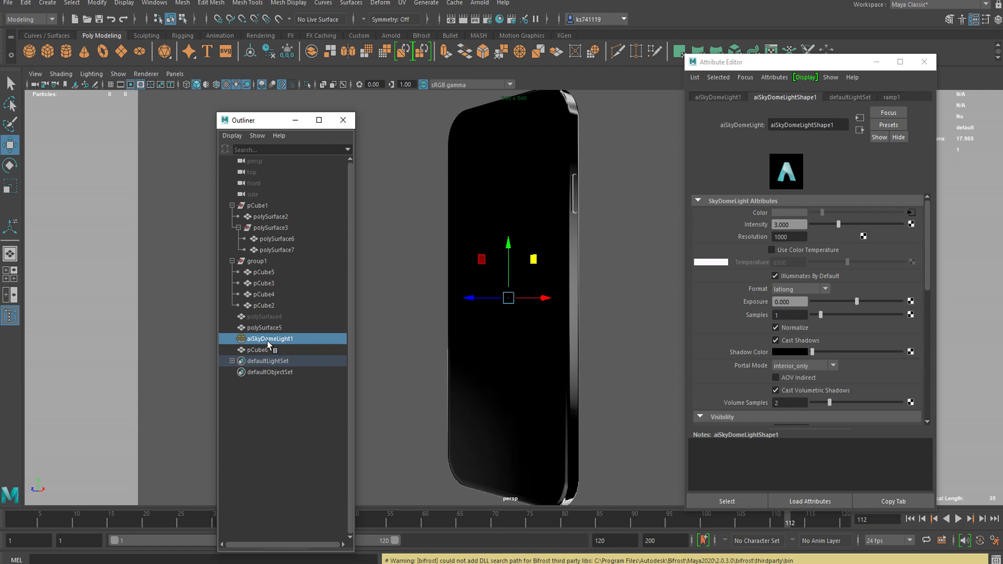
click(910, 213)
drag(795, 248, 812, 248)
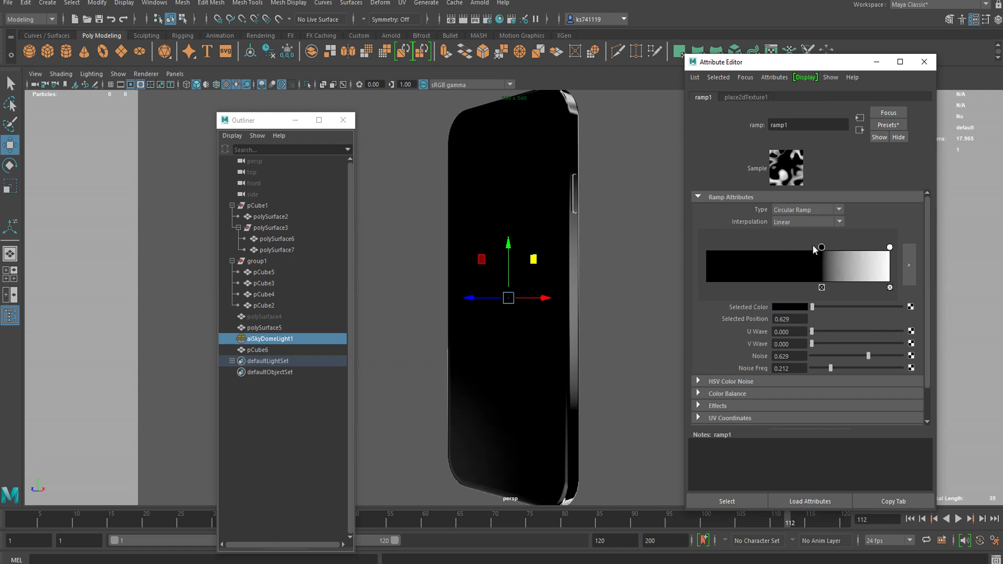
click(795, 222)
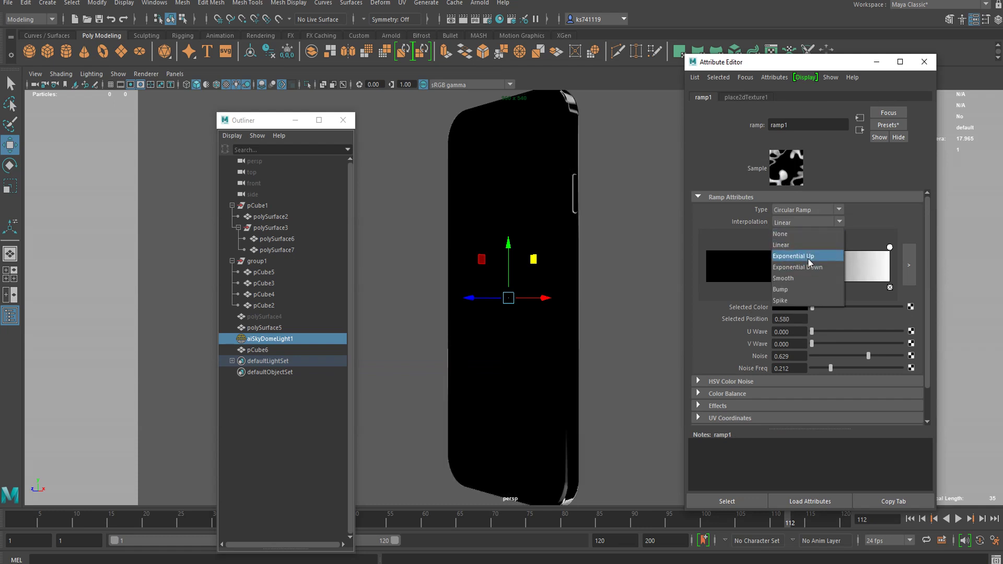
Step: Change the sky dome light's ramp type to Diagonal Ramp and render the phone
click(795, 209)
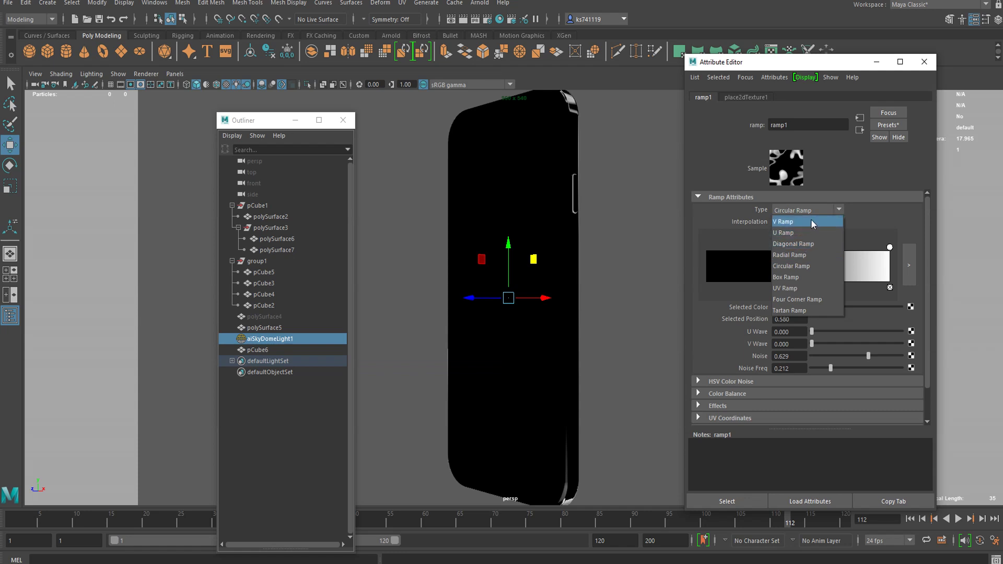
click(793, 243)
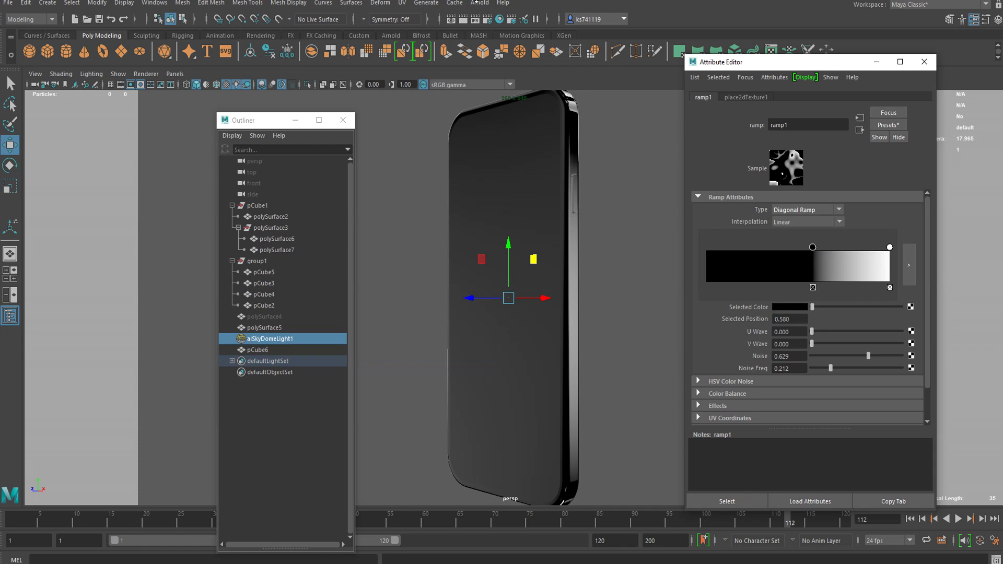
click(806, 211)
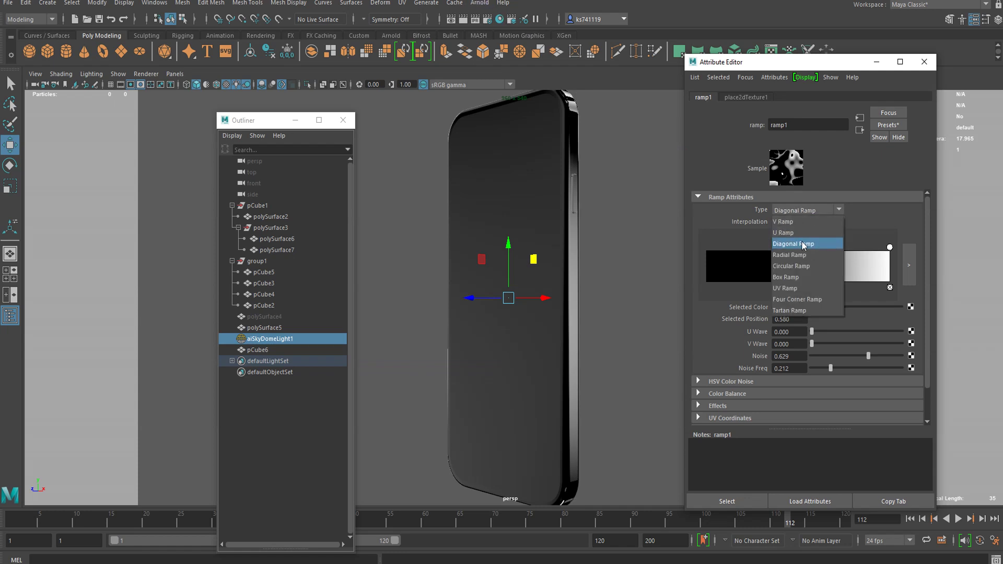
click(795, 210)
click(479, 3)
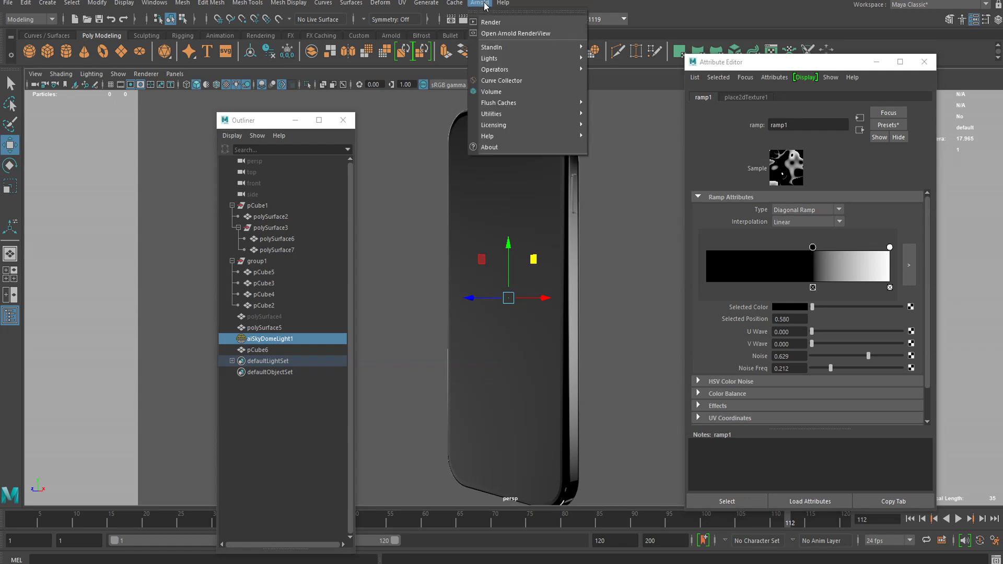
click(496, 25)
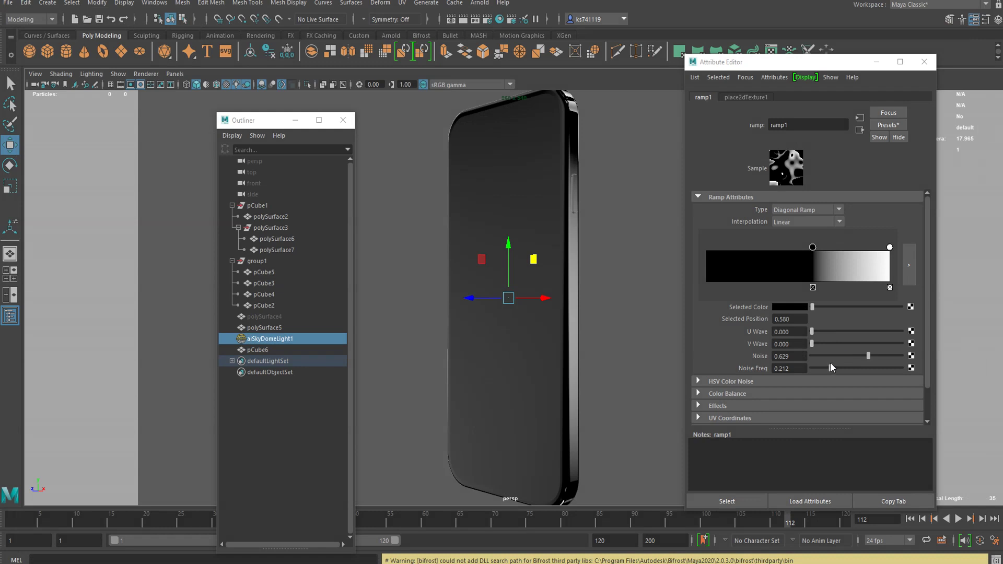
Step: Try a noise frequency of 0.776 on the sky dome light's ramp and render the phone
drag(830, 367, 881, 368)
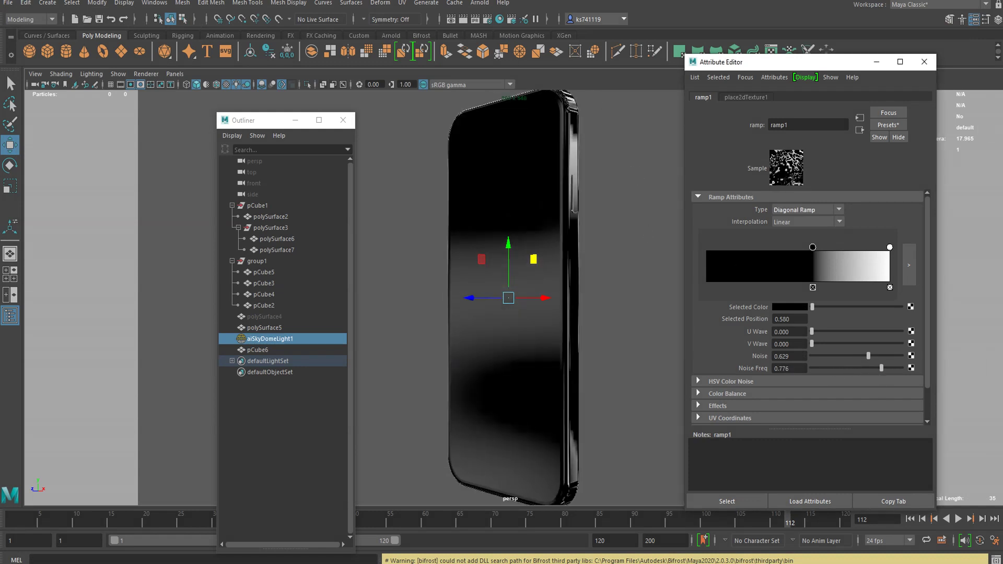
click(479, 2)
click(496, 22)
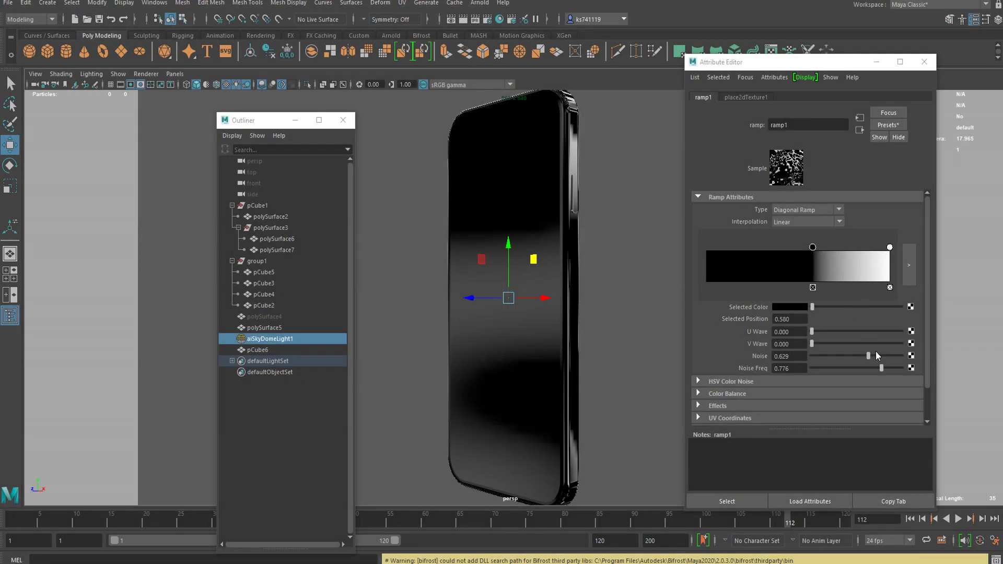
Step: Set the ramp's noise frequency to 0.912 and inspect the reflections in a new render
drag(894, 369, 899, 368)
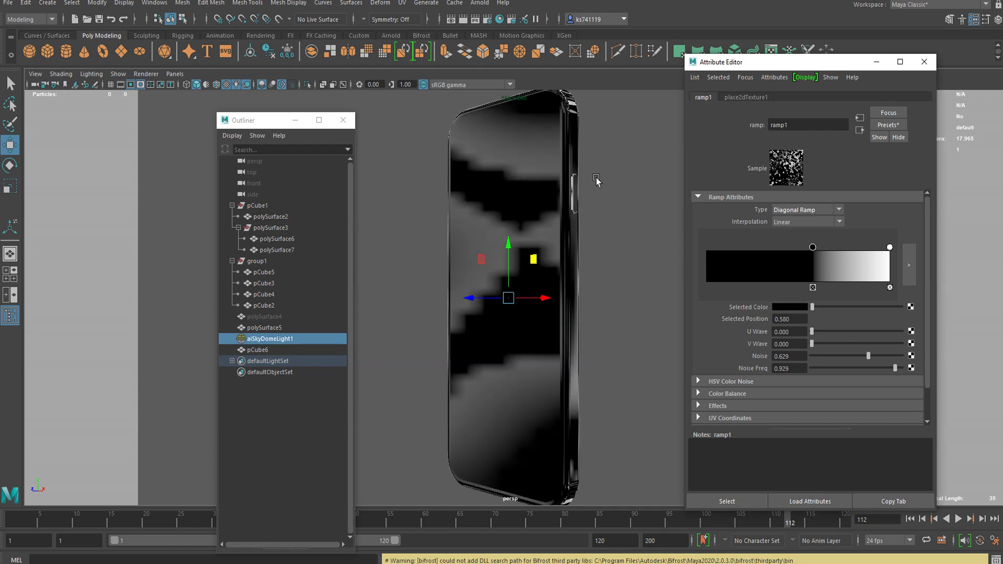
drag(901, 369, 892, 369)
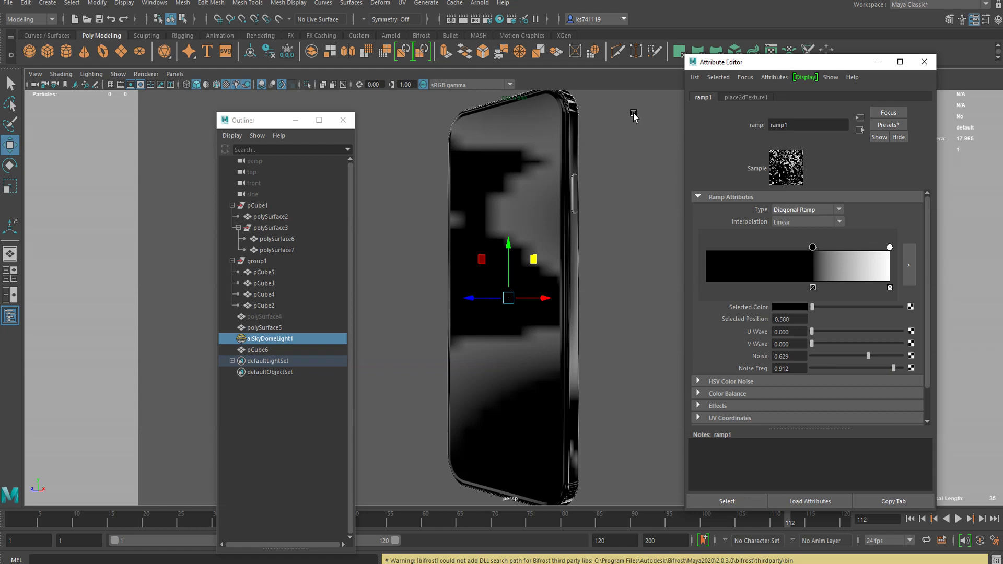
click(479, 2)
click(489, 25)
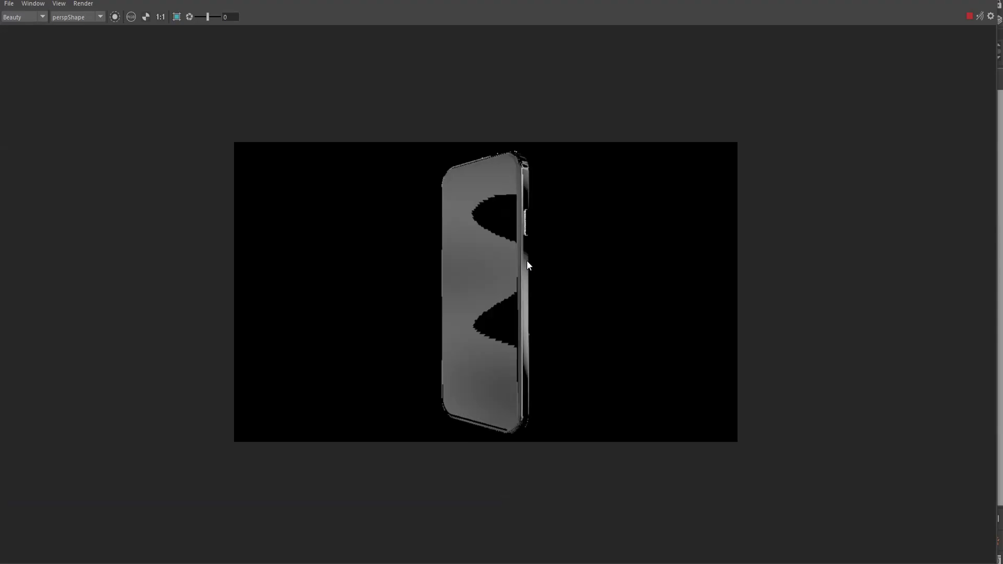
scroll(492, 235, up, 5)
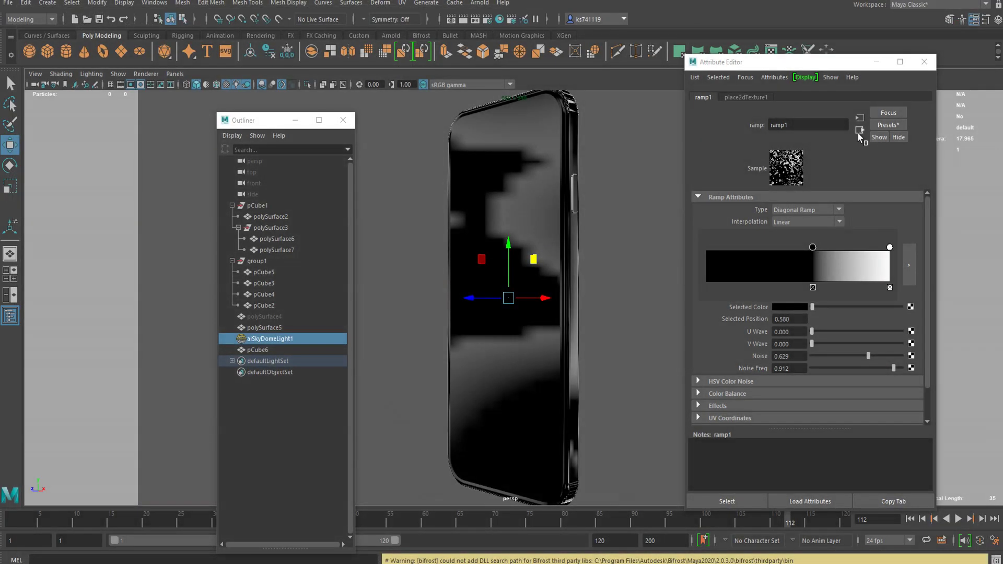
Step: Change the resolution of the sky dome light and render the phone again
click(859, 130)
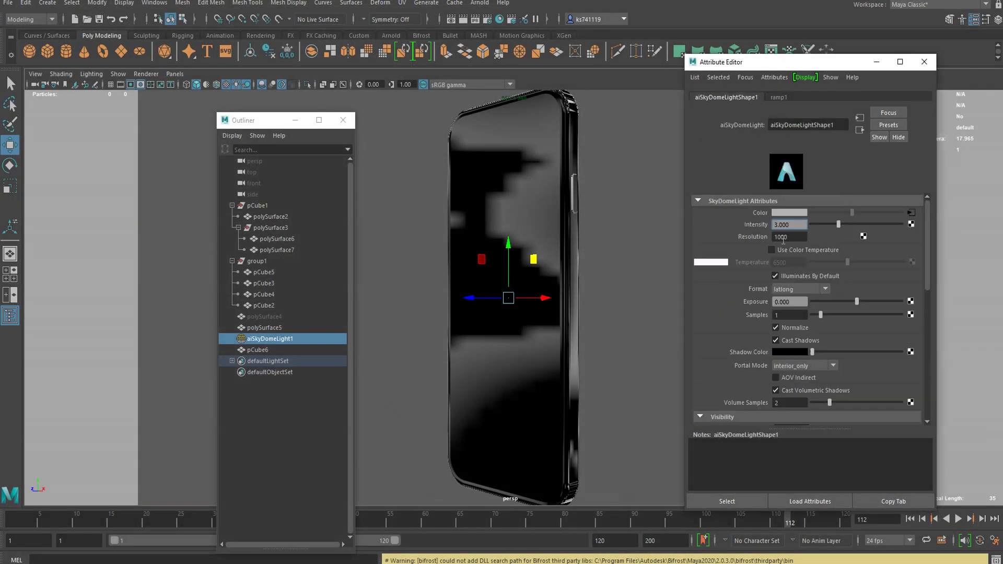
click(803, 237)
text(400)
key(Return)
text(0)
key(Return)
click(606, 284)
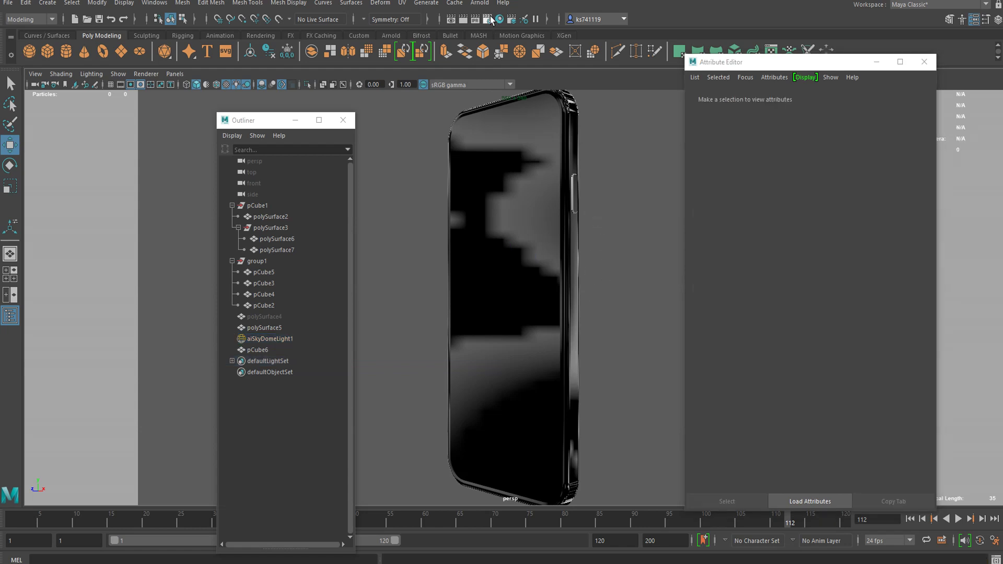
click(480, 3)
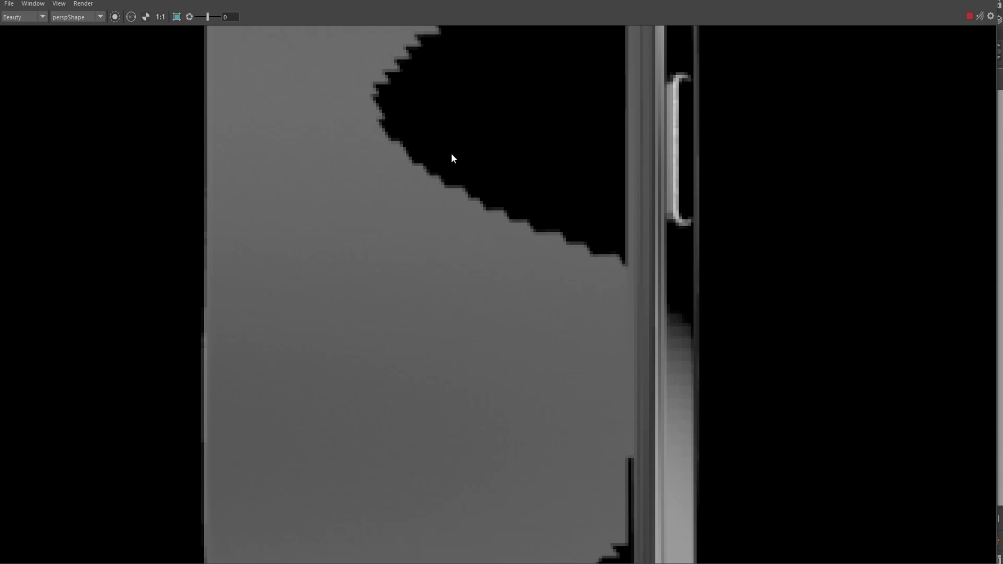
Step: Inspect the screen and frame reflections in the render, and reselect the sky dome light in the scene
middle_drag(453, 151, 446, 202)
scroll(446, 201, down, 2)
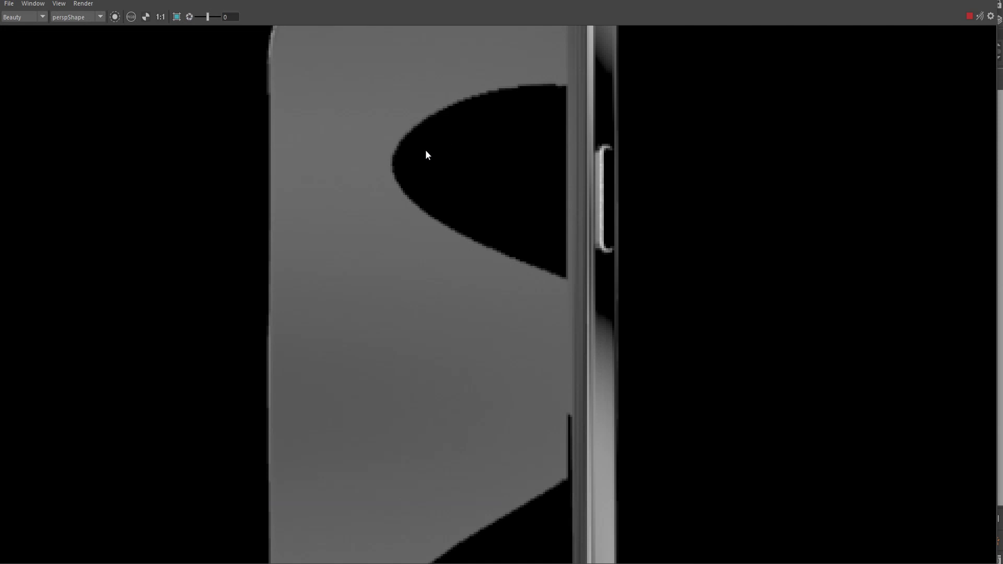
scroll(412, 181, down, 3)
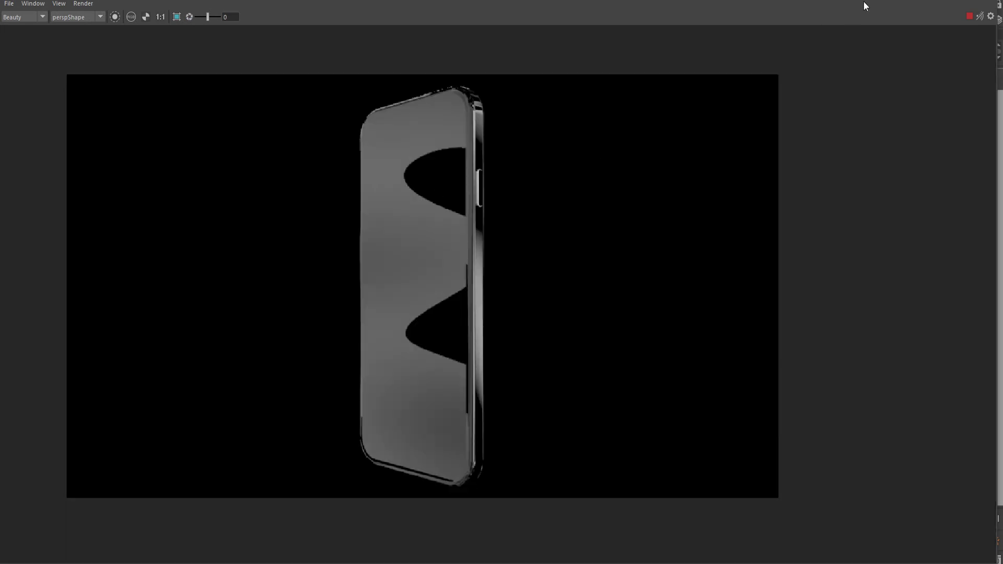
click(984, 1)
click(547, 241)
click(627, 277)
click(310, 341)
Step: Break the ramp texture's connection to the sky dome light's color
drag(797, 238, 754, 235)
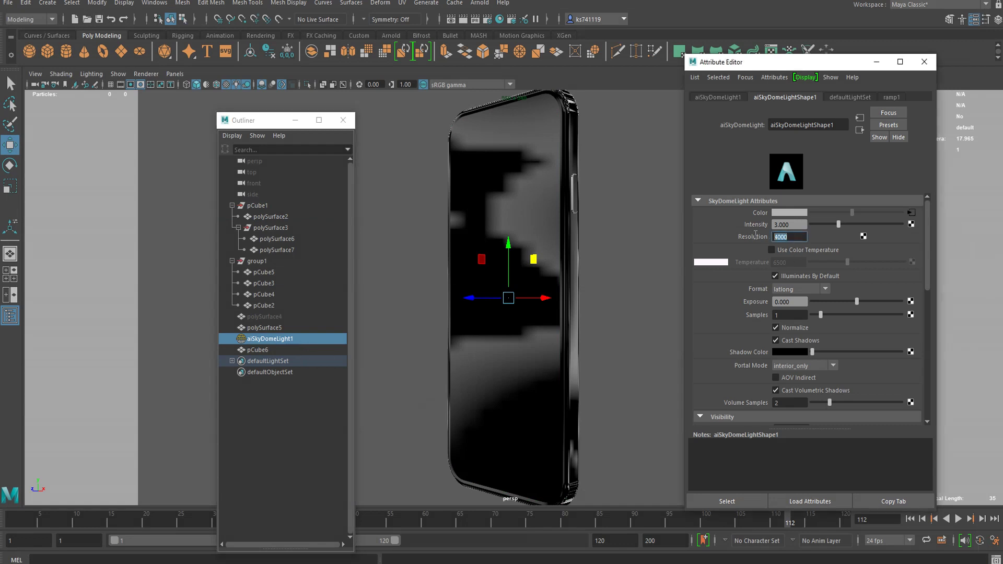
click(910, 213)
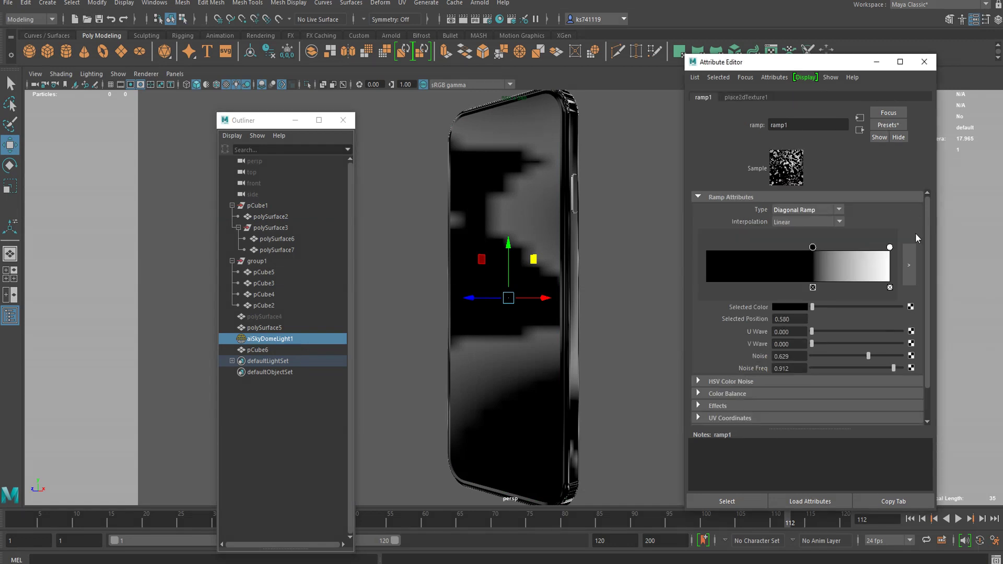
click(860, 129)
right_click(760, 213)
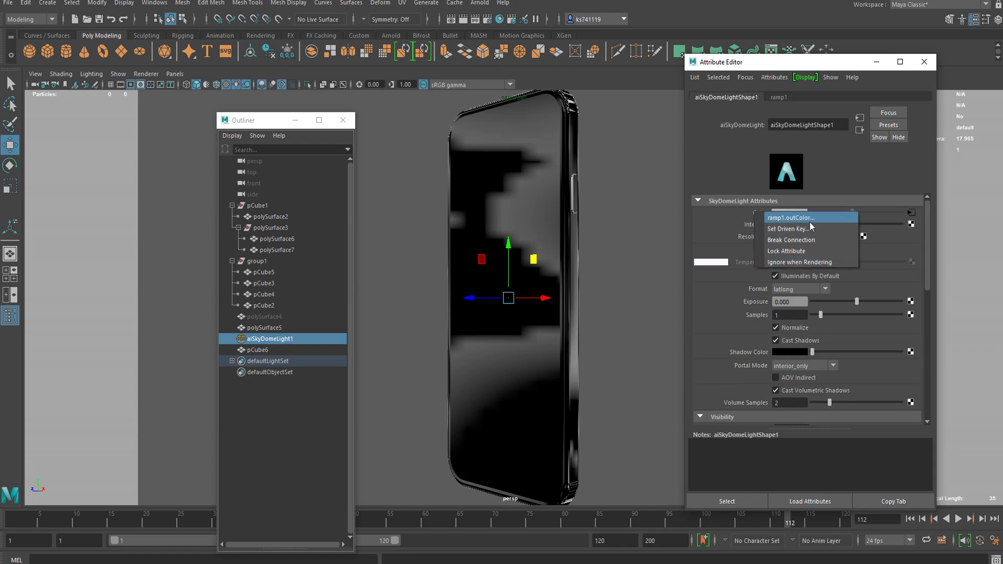
click(723, 229)
right_click(760, 214)
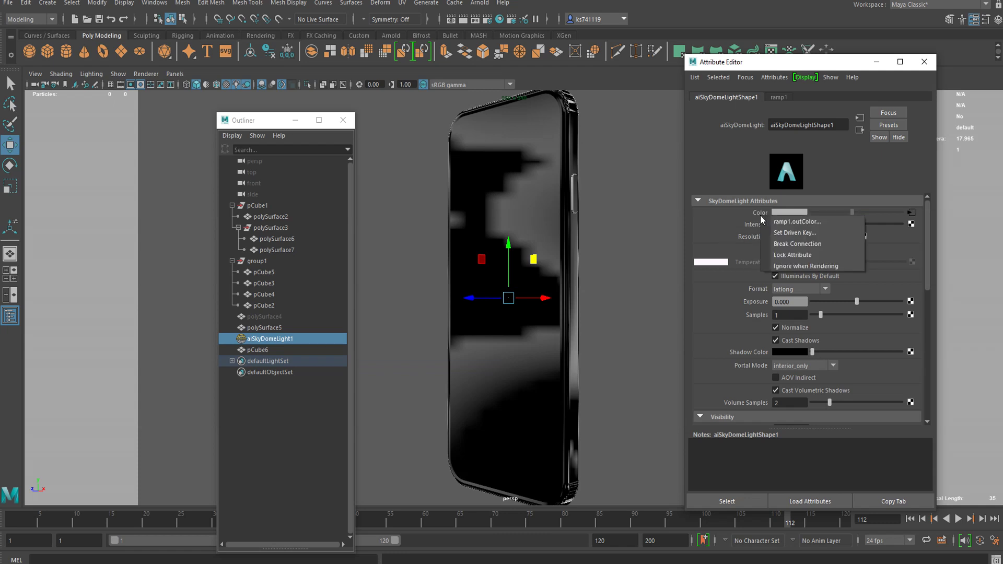
click(812, 243)
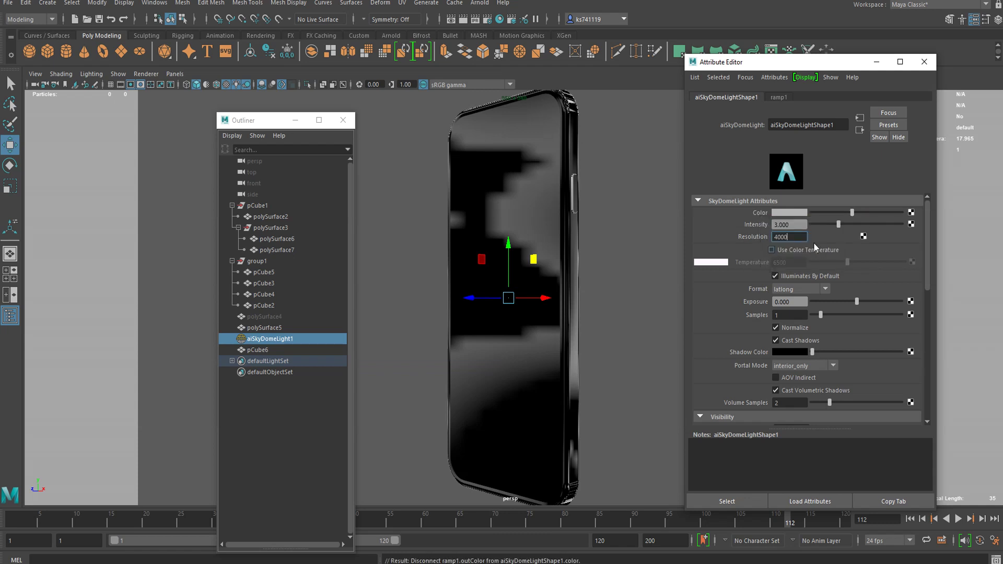
Step: Connect a File texture to the sky dome light's color and browse the Desktop folder for an environment image
click(911, 213)
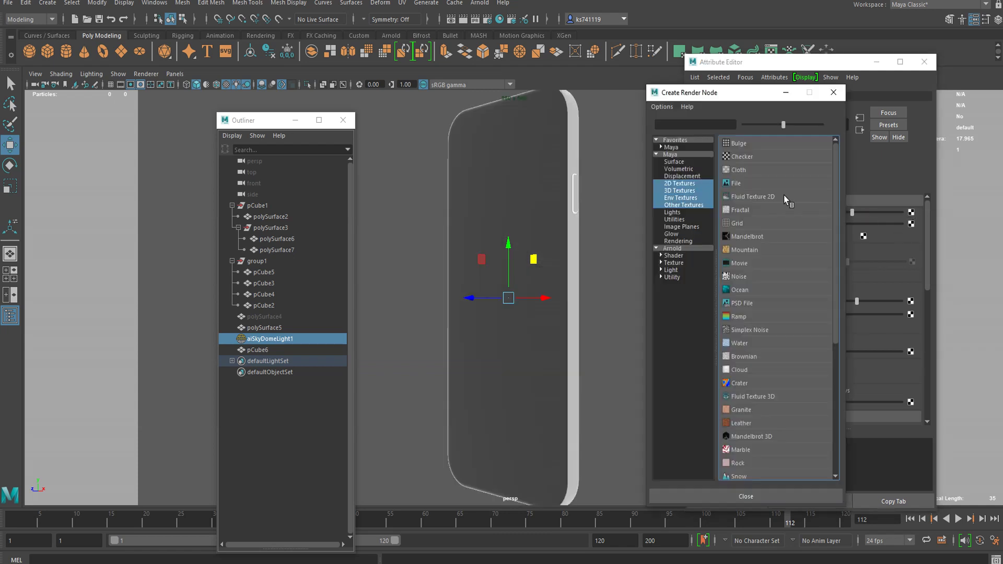
click(739, 187)
click(912, 249)
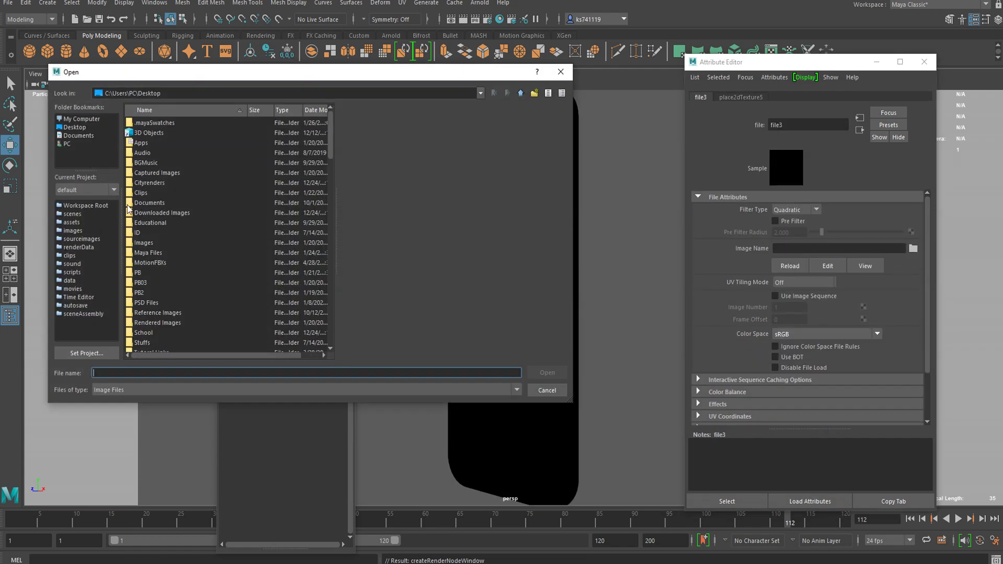
scroll(173, 220, down, 5)
scroll(173, 220, down, 3)
scroll(171, 219, up, 6)
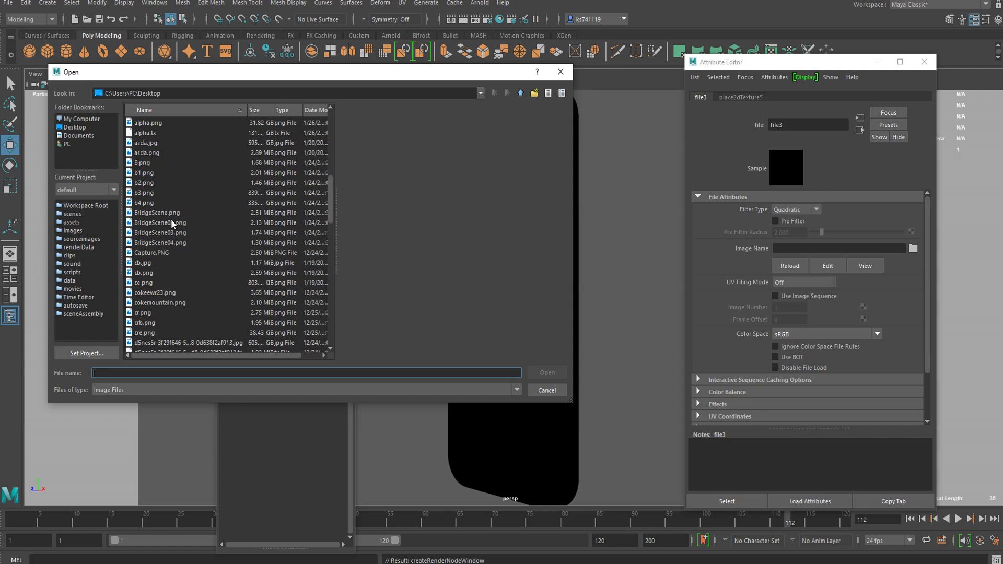
click(561, 71)
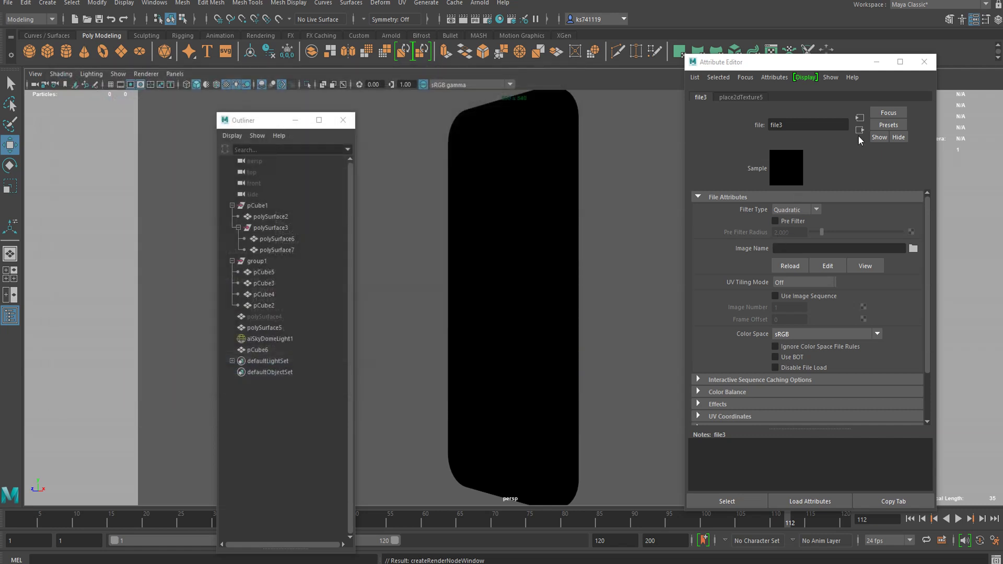
Step: Reselect the sky dome light and check the File texture connected to its color
click(269, 338)
click(274, 351)
click(277, 338)
click(280, 328)
click(458, 165)
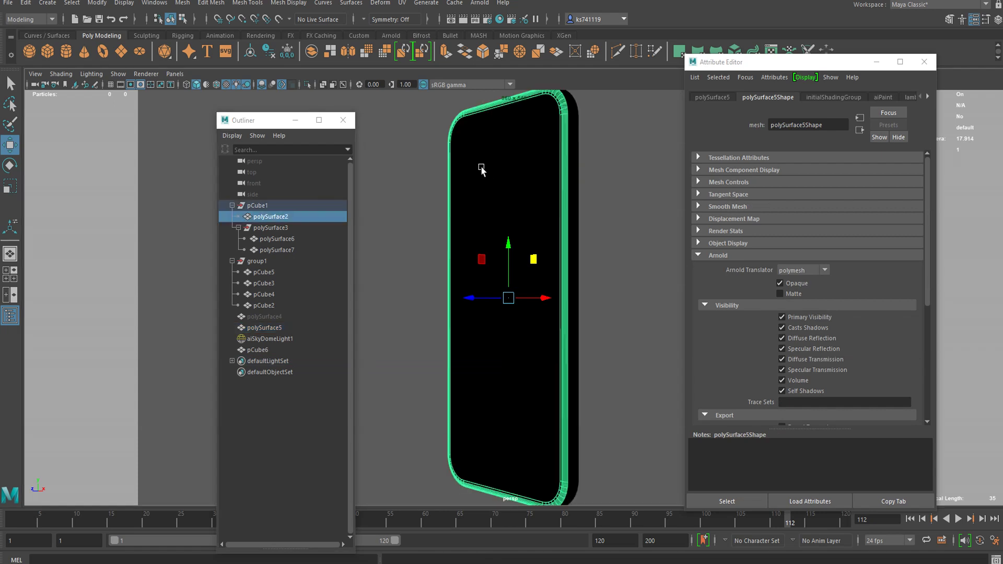
click(270, 338)
click(911, 213)
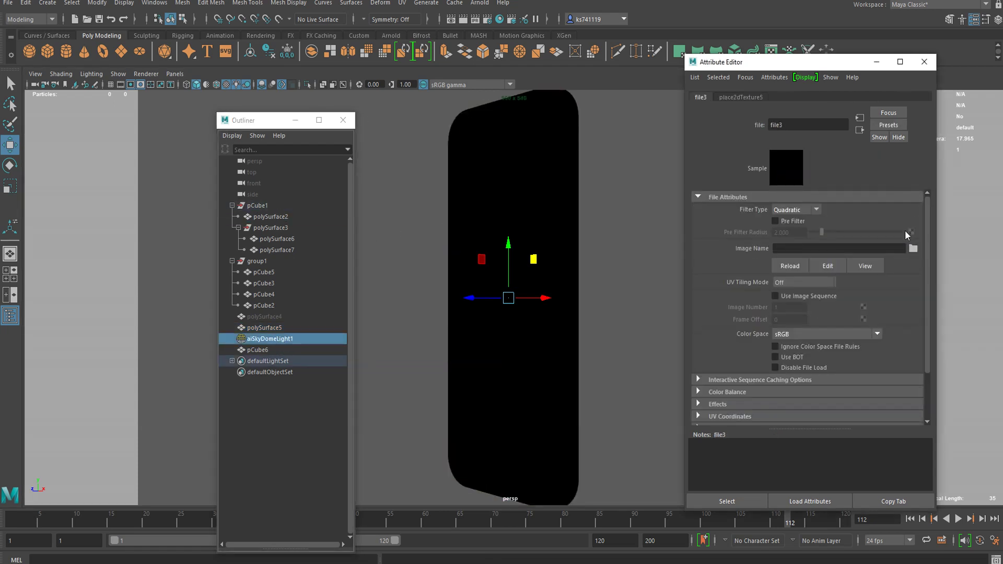
click(859, 129)
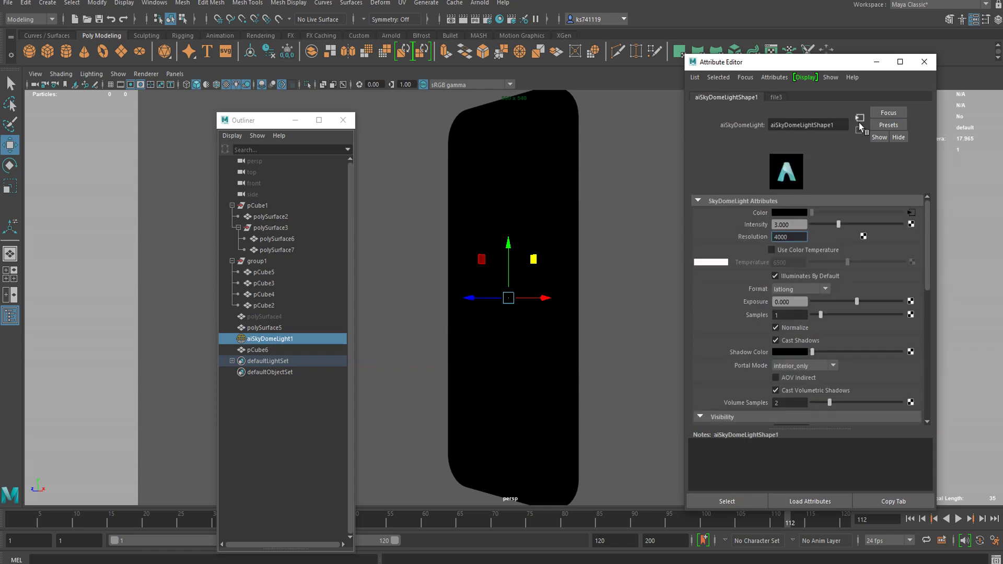
Step: Switch to Chrome and search Google Images for "studio hdr"
click(486, 563)
scroll(387, 183, up, 10)
triple_click(340, 92)
text(sutd)
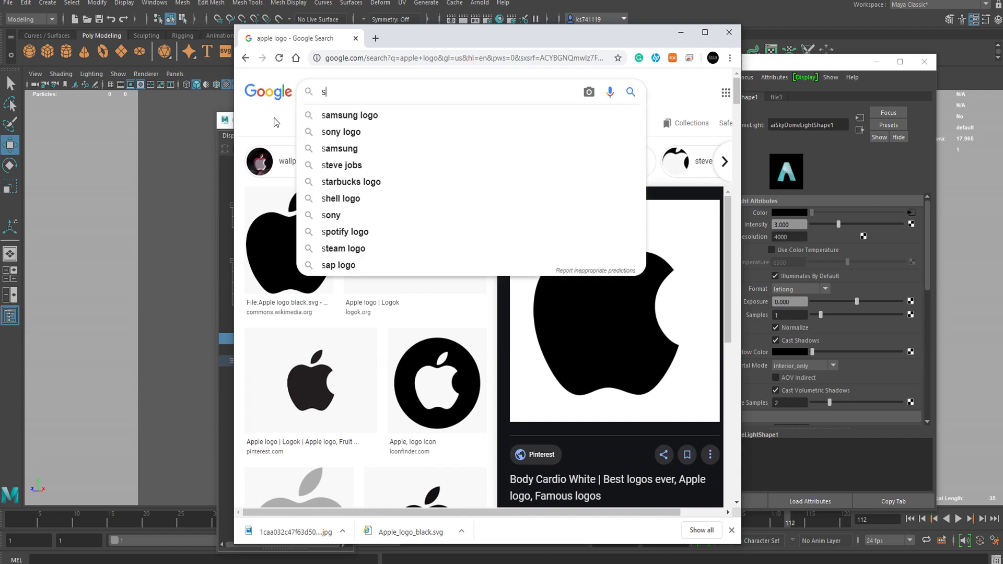
key(BackSpace)
key(BackSpace)
key(BackSpace)
text(tudio hdr)
key(Return)
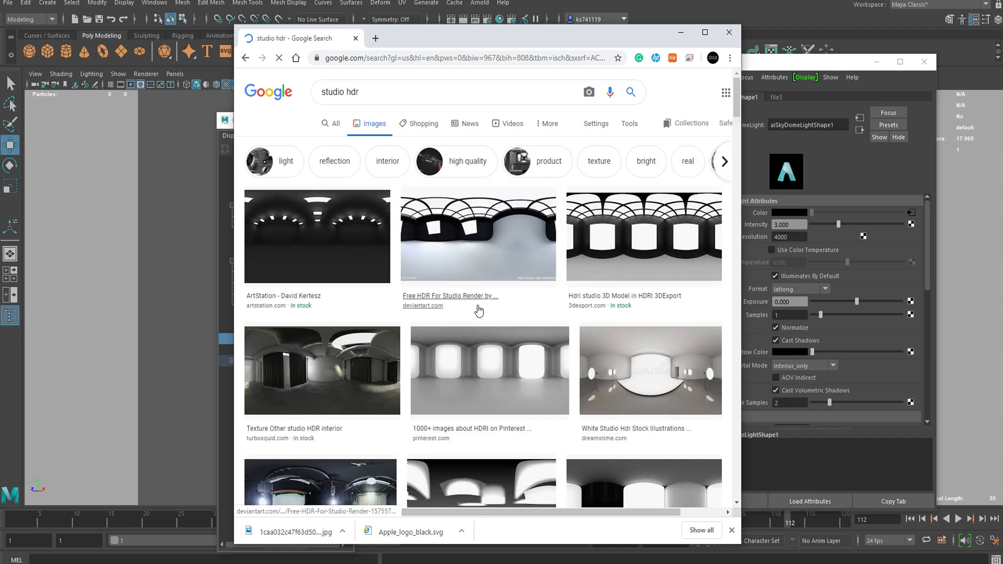
Step: Browse the studio HDR image results and preview the ArtStation and DeviantArt environment maps
scroll(477, 308, down, 9)
scroll(452, 282, down, 3)
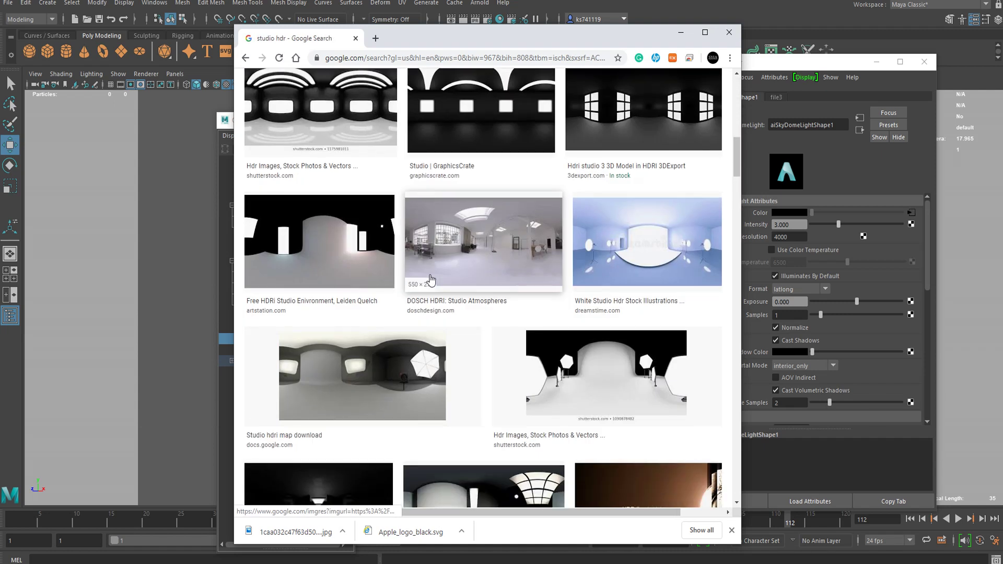
scroll(430, 281, up, 12)
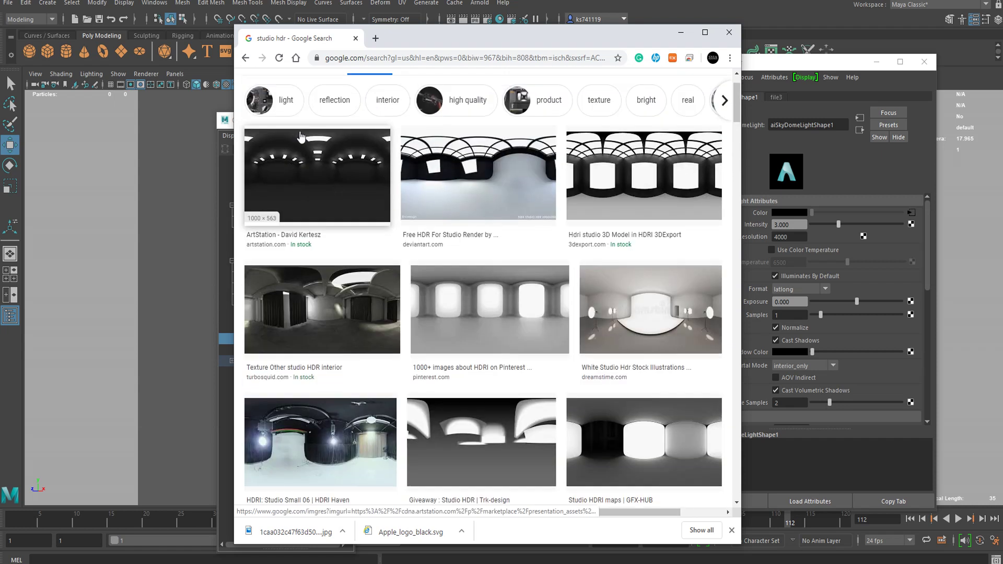
click(327, 105)
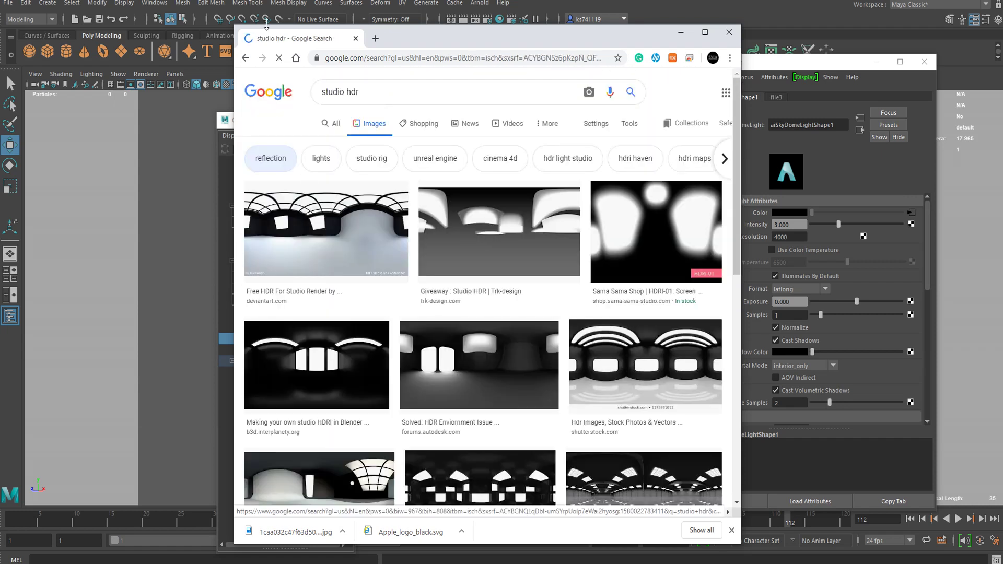
click(247, 61)
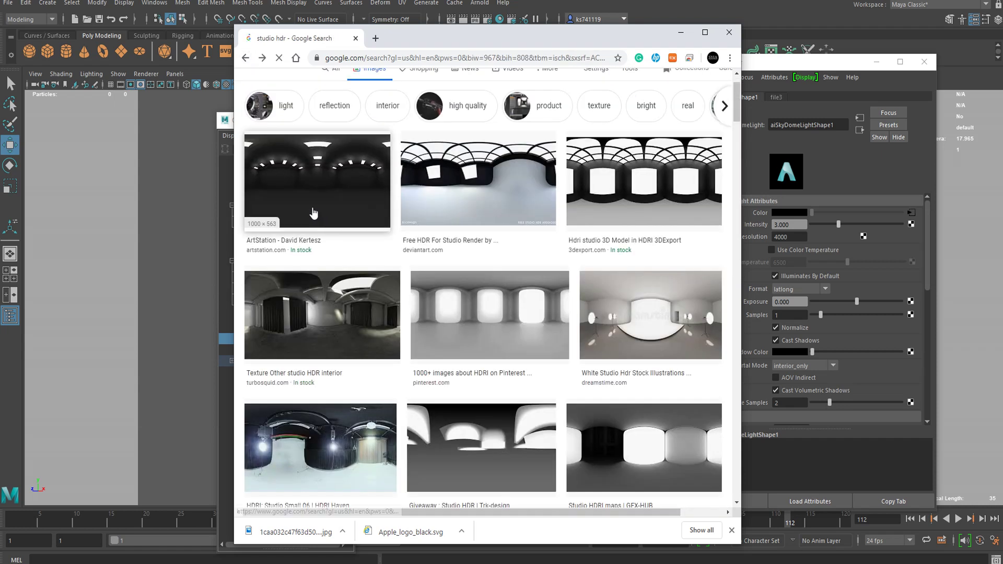
click(312, 209)
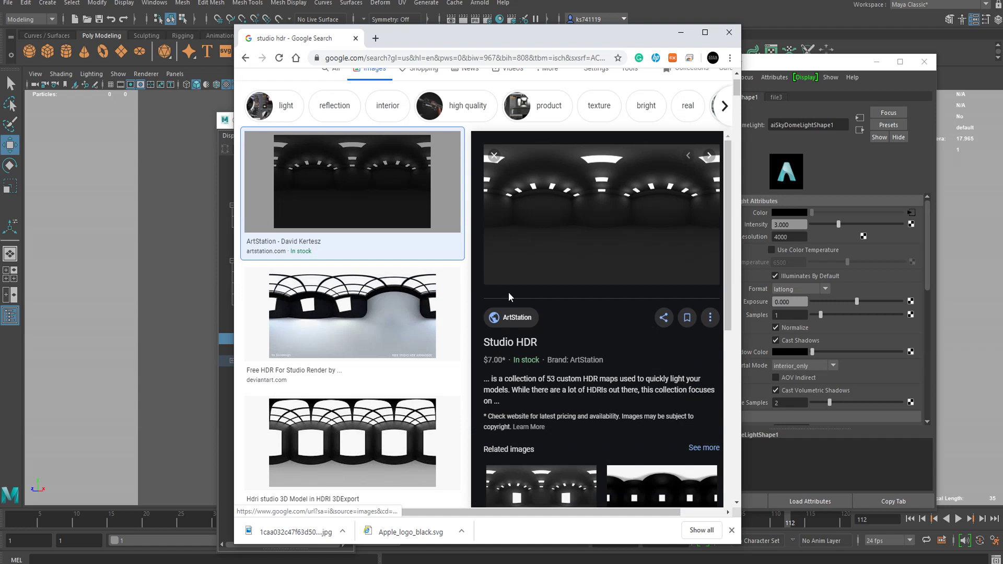
scroll(558, 272, down, 3)
click(387, 314)
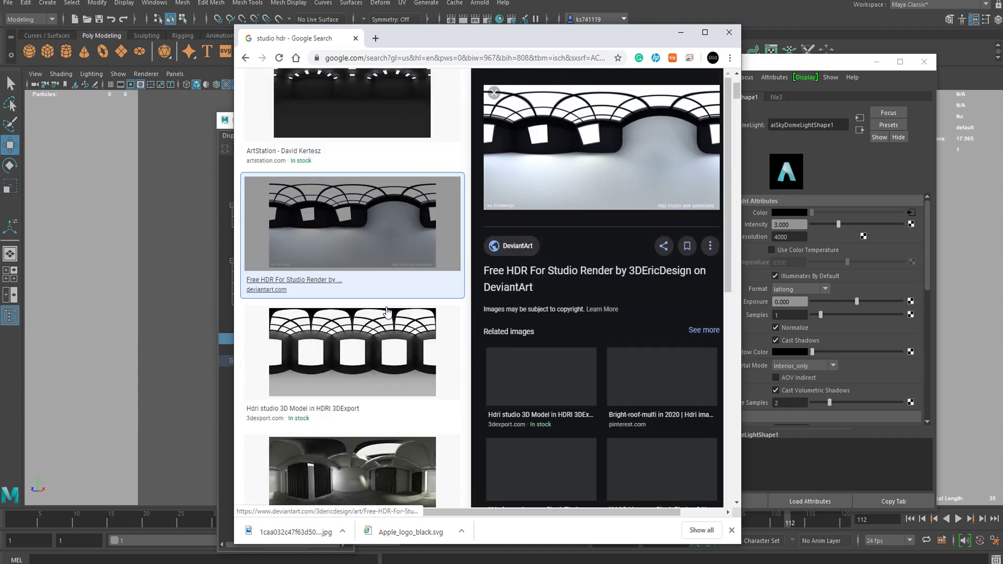
scroll(387, 300, up, 3)
Step: Filter the image results by the usage rights "Labeled for noncommercial reuse with modification"
click(547, 125)
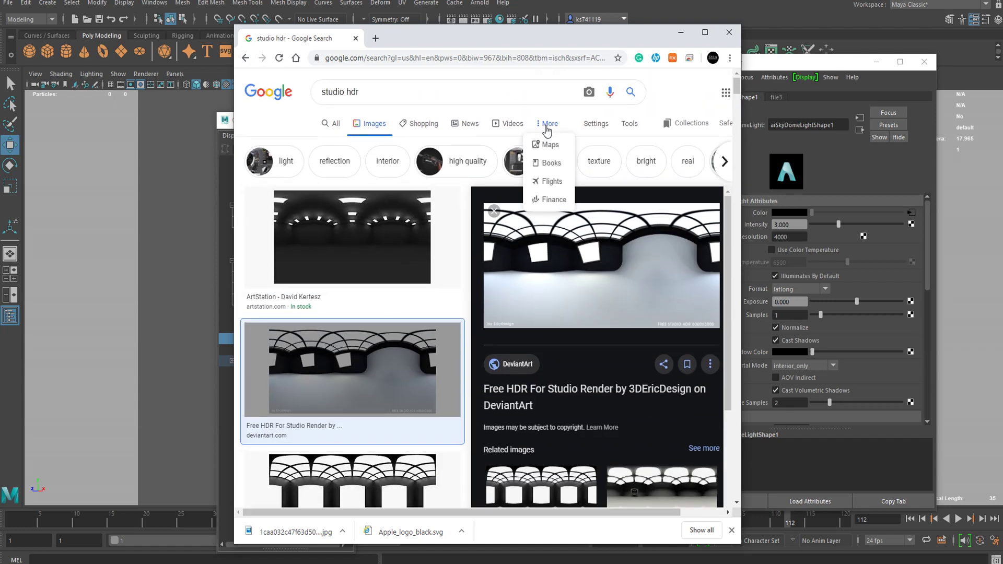
click(627, 125)
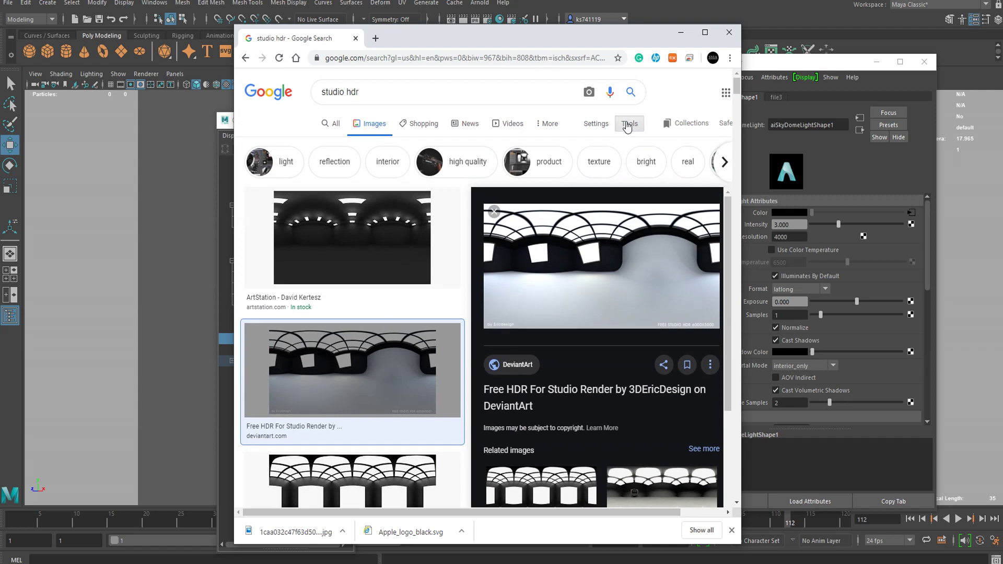
click(406, 144)
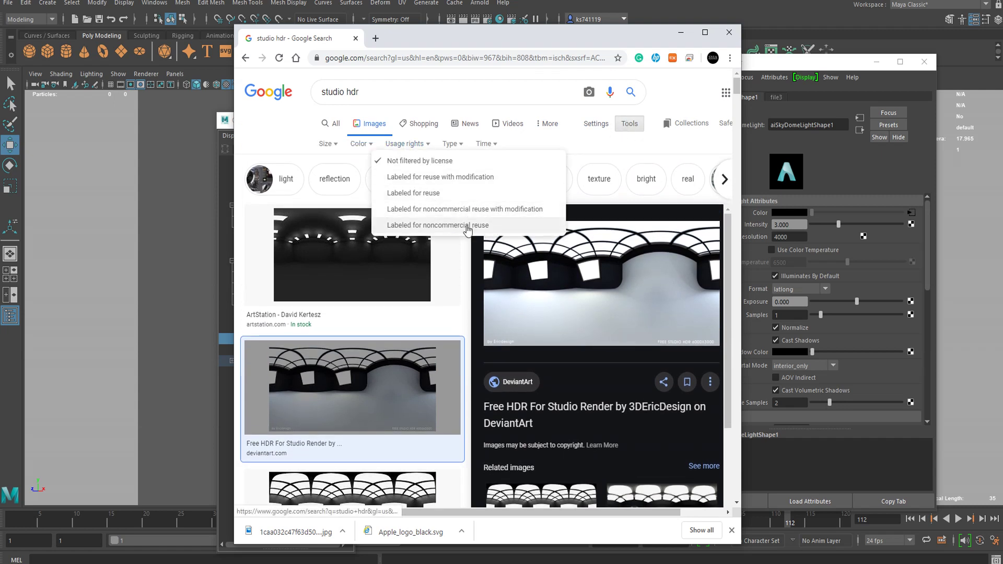
click(468, 210)
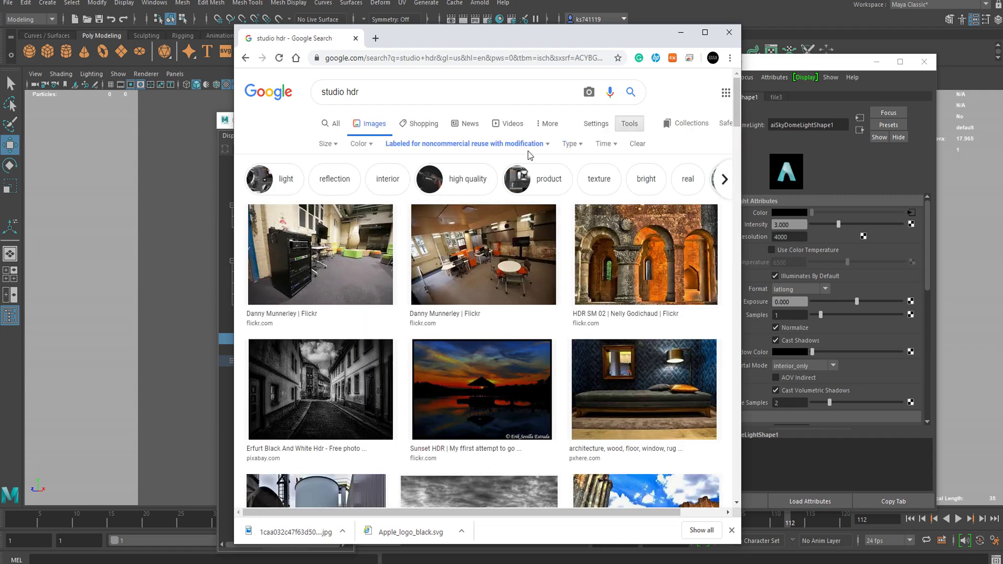
Step: Try the "Labeled for noncommercial reuse" filter, look through its results, and return to the previous search
click(529, 146)
click(517, 224)
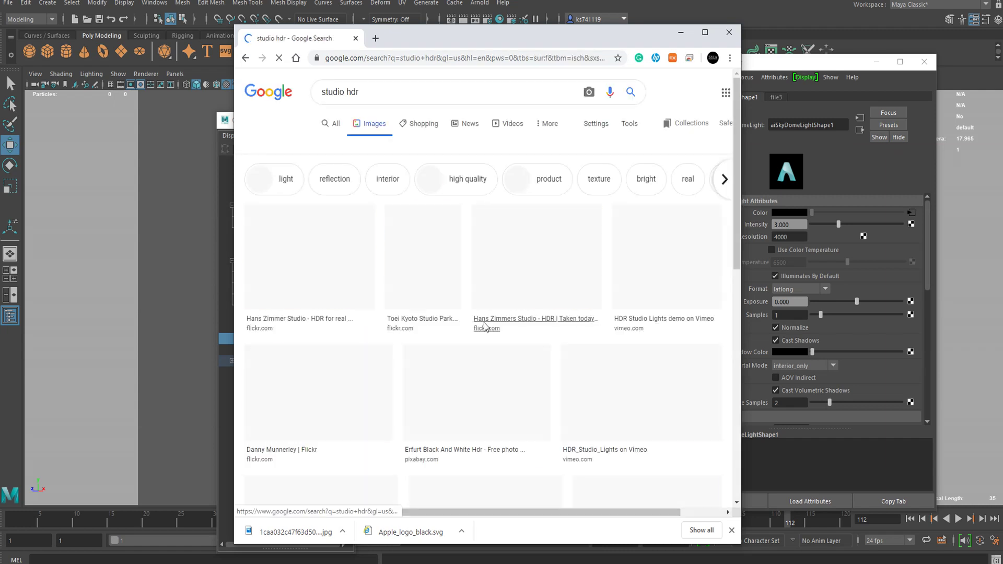
scroll(475, 319, down, 15)
scroll(462, 308, down, 20)
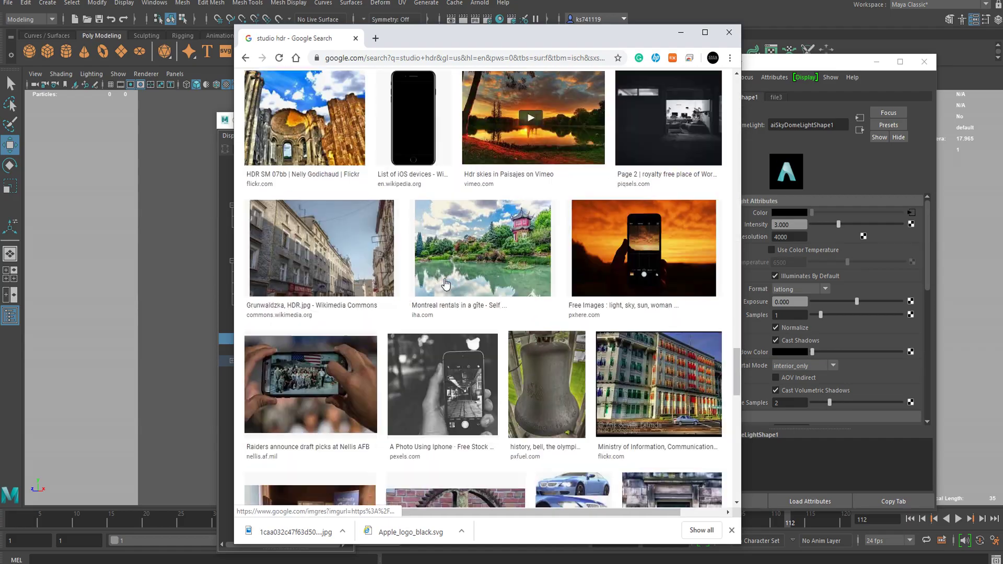
scroll(445, 283, down, 20)
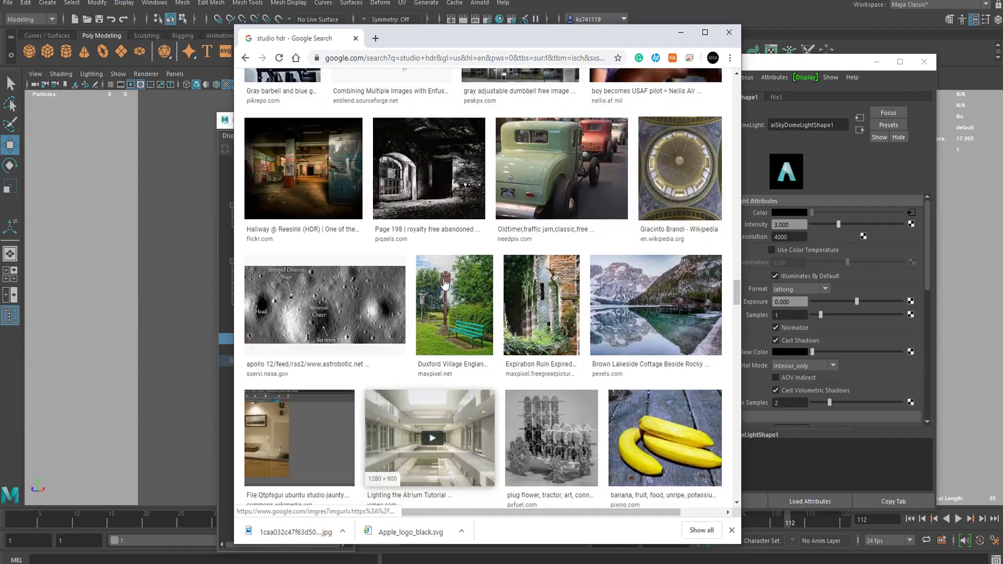
scroll(444, 283, up, 3)
click(245, 58)
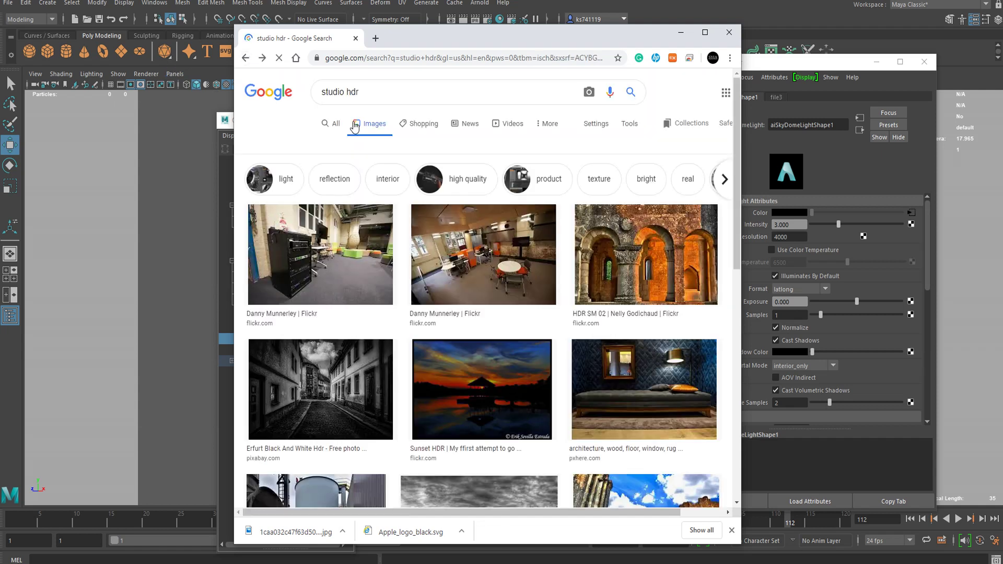
Step: Search for "studio hdr free" and set the usage rights to "Not filtered by license"
click(373, 100)
text(free)
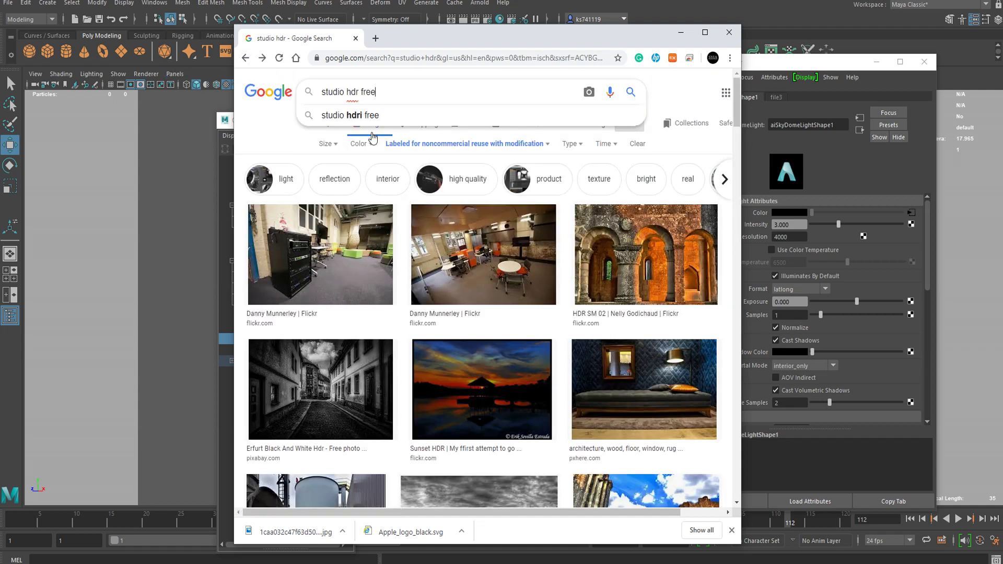
key(Return)
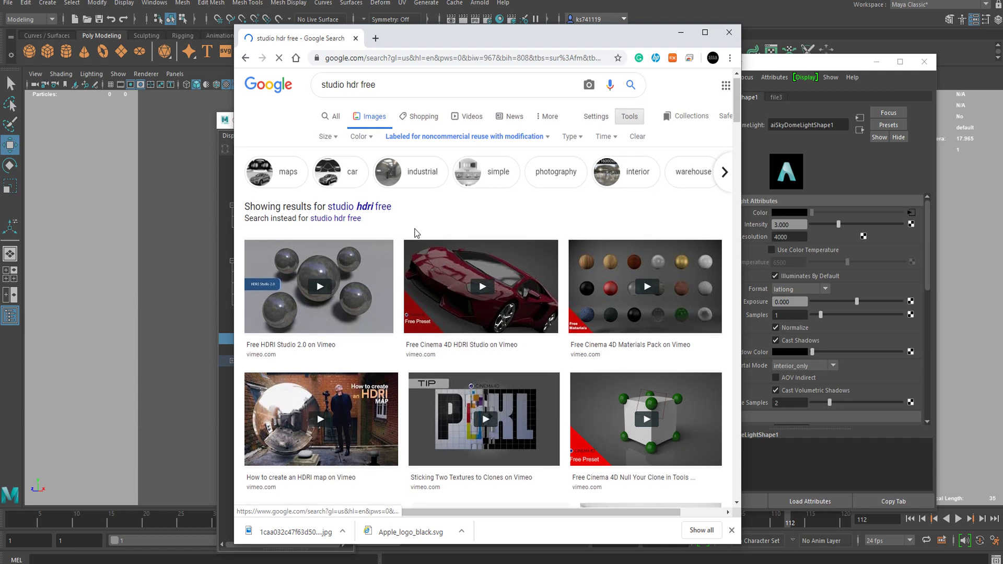
click(472, 144)
click(448, 165)
scroll(366, 233, down, 2)
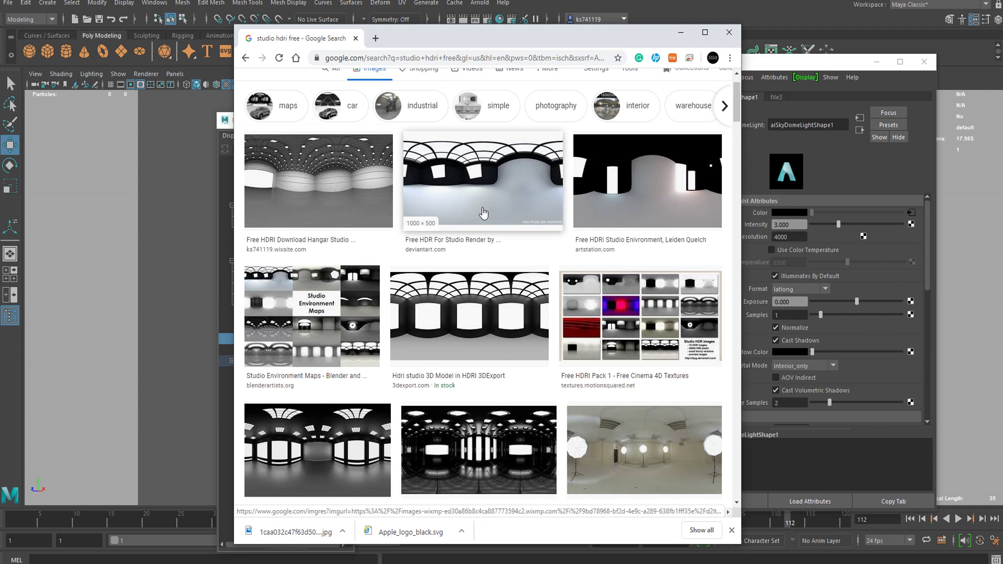
click(306, 171)
right_click(556, 192)
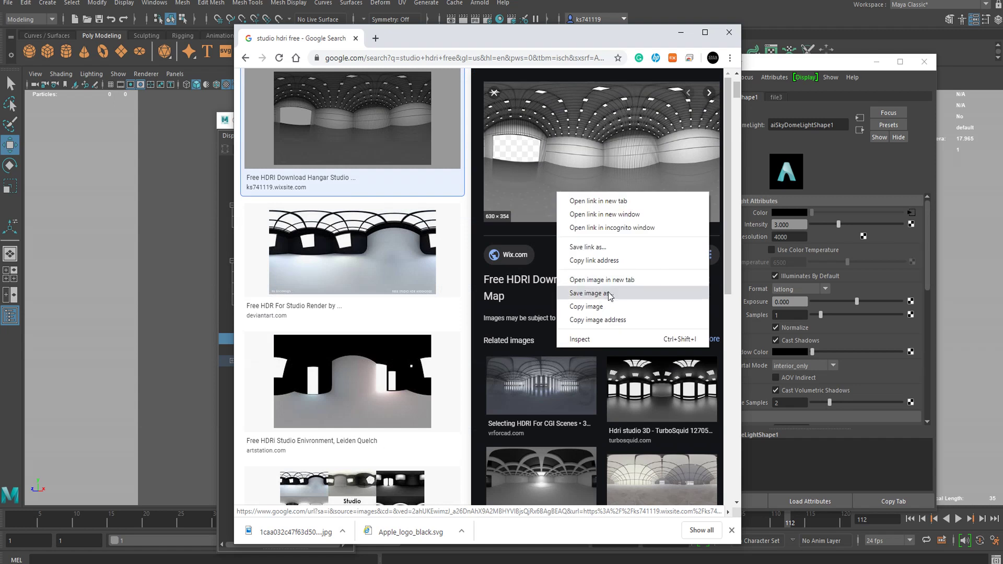
click(525, 265)
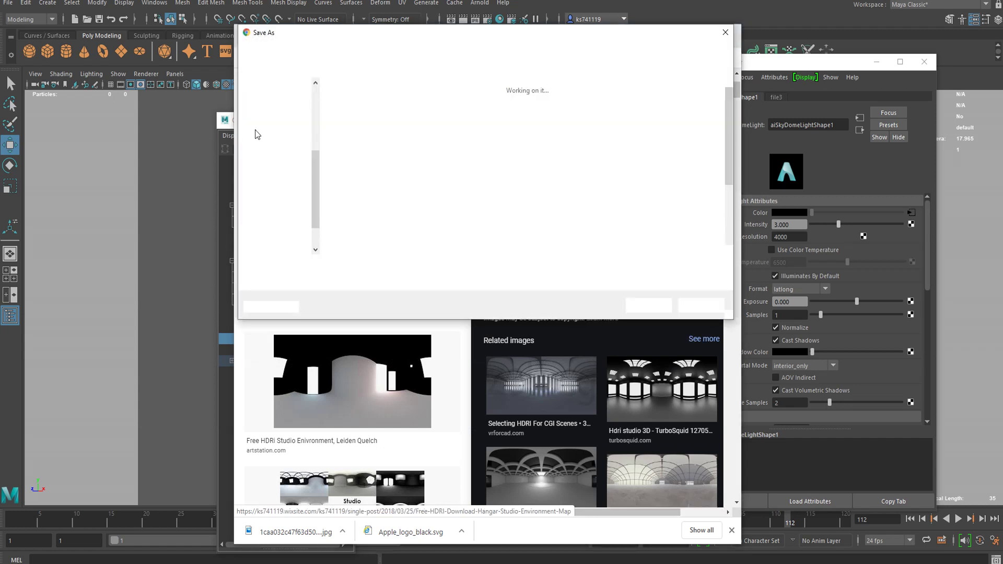
click(277, 135)
click(500, 281)
click(500, 292)
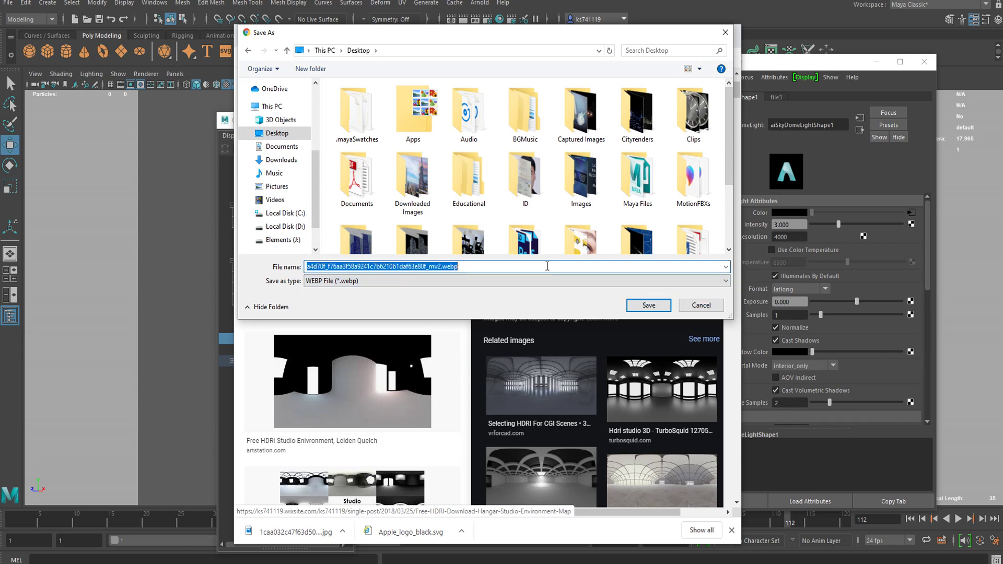
click(699, 305)
Step: Save the DeviantArt "Free HDR For Studio Render" image to the Desktop under its suggested file name
click(371, 261)
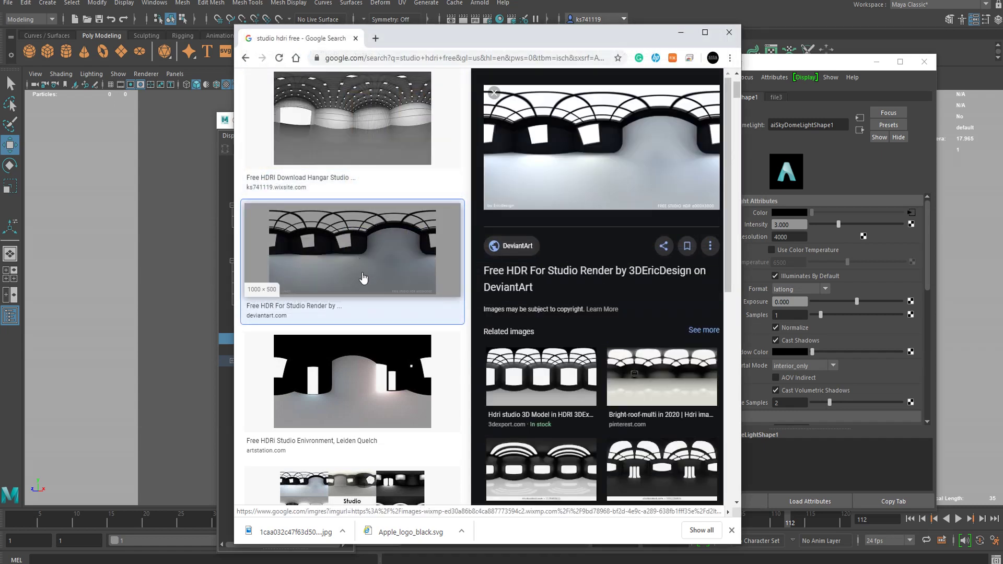
scroll(363, 277, down, 3)
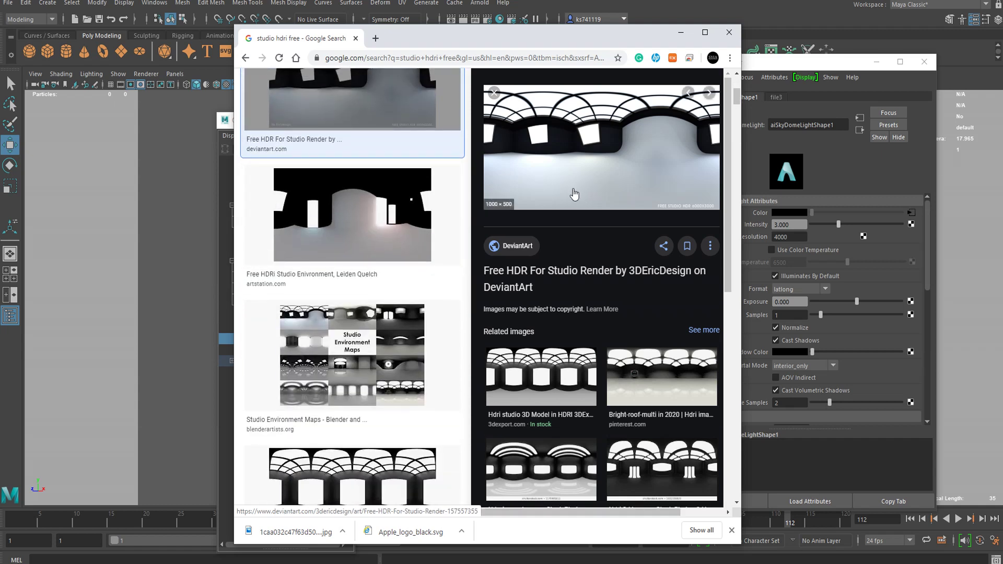
right_click(572, 188)
click(618, 288)
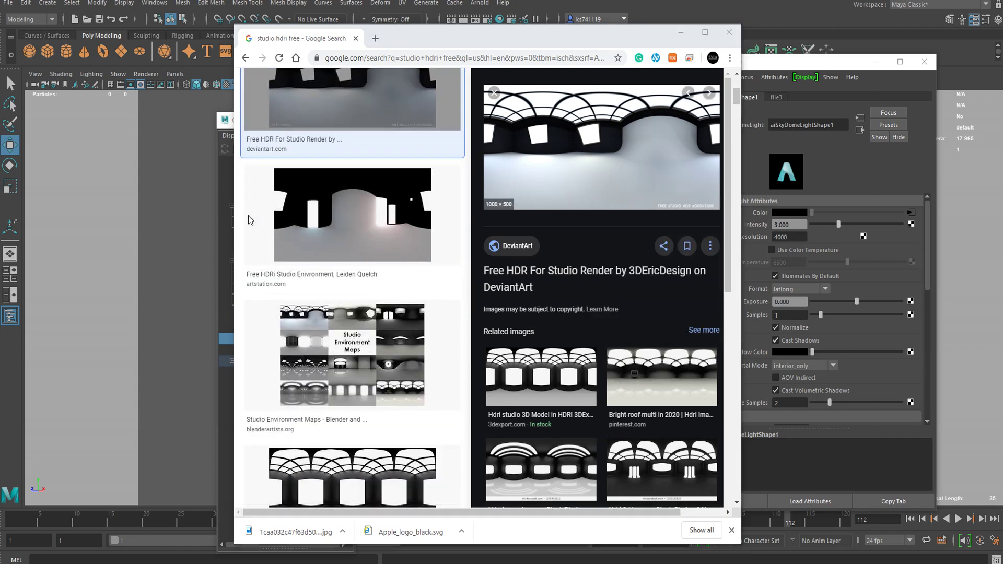
click(273, 135)
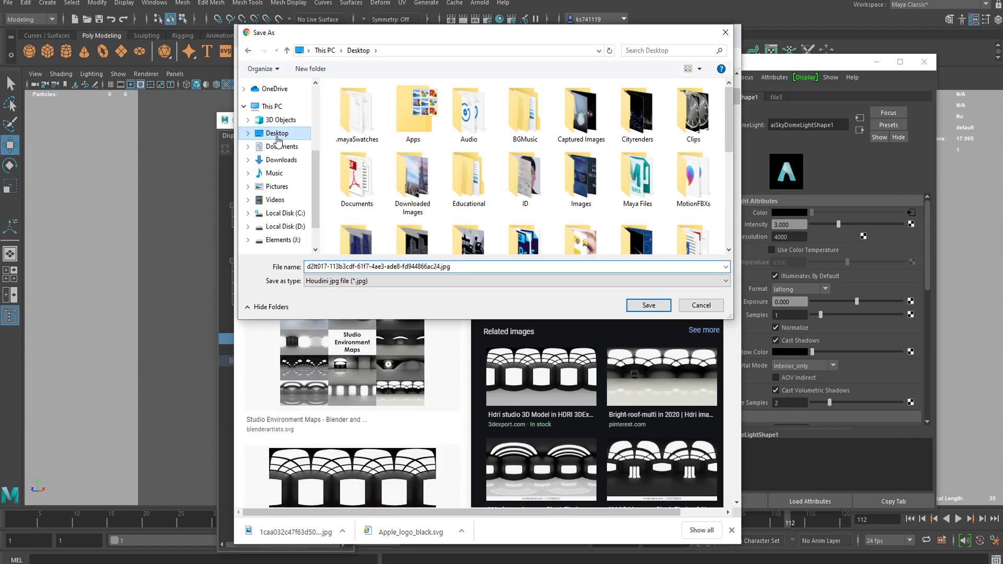
click(636, 308)
Step: Back in Maya, load the Desktop image d2lt017-113b3cdf-61f7-4ae3-ade8-fd944866ac24.jpg into the file texture of aiSkyDomeLight1's color
click(859, 178)
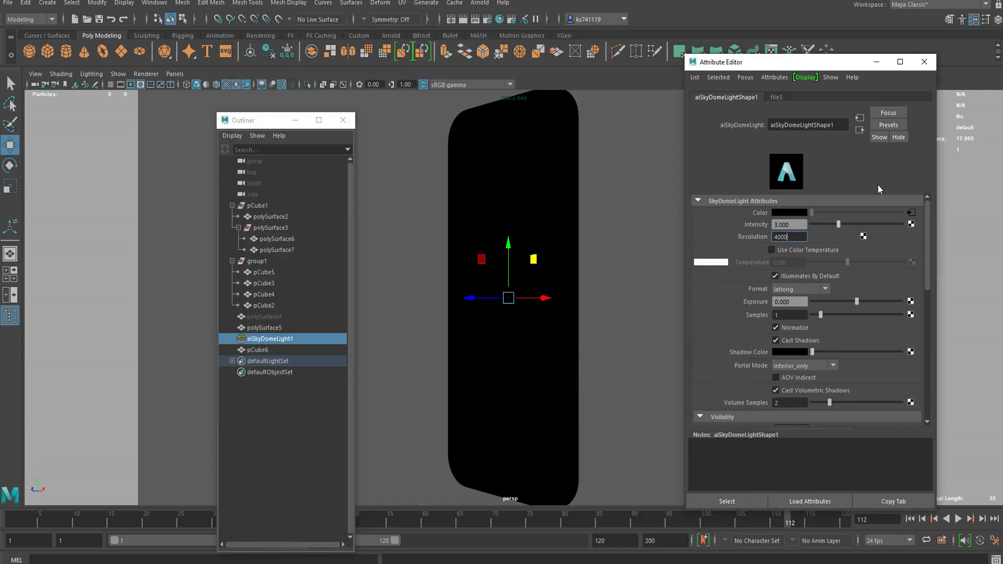
click(911, 213)
click(913, 248)
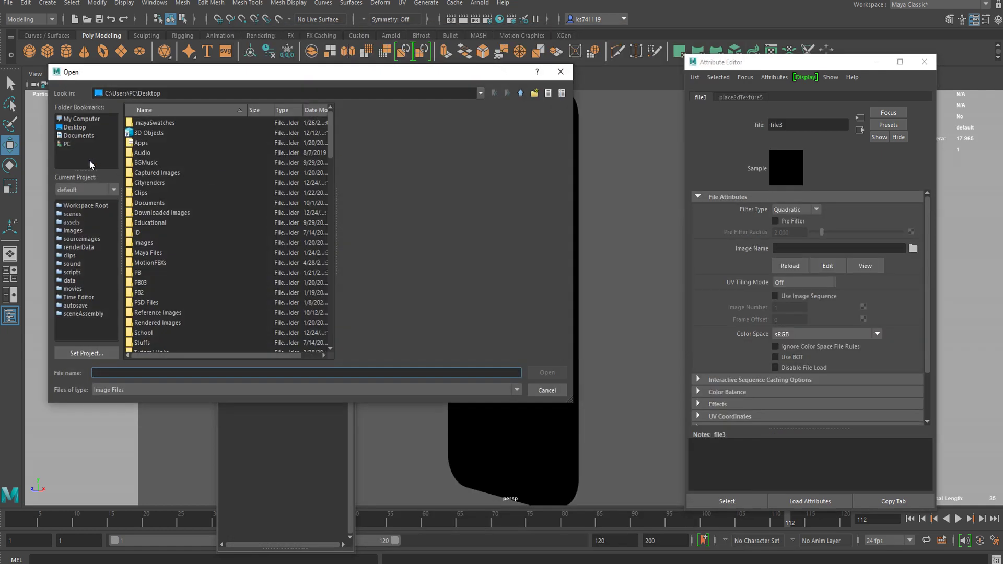
click(76, 128)
scroll(168, 227, down, 7)
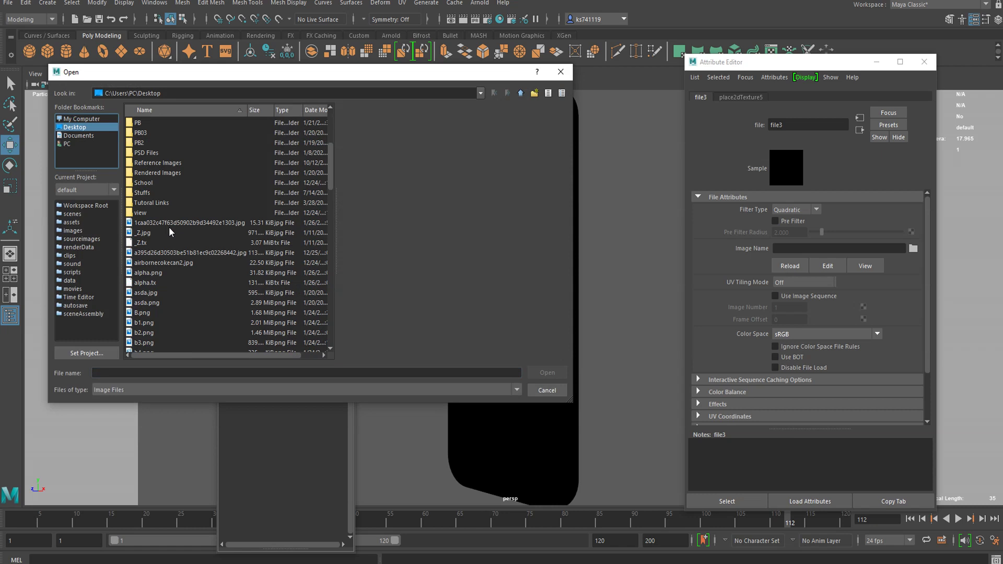
scroll(177, 258, down, 4)
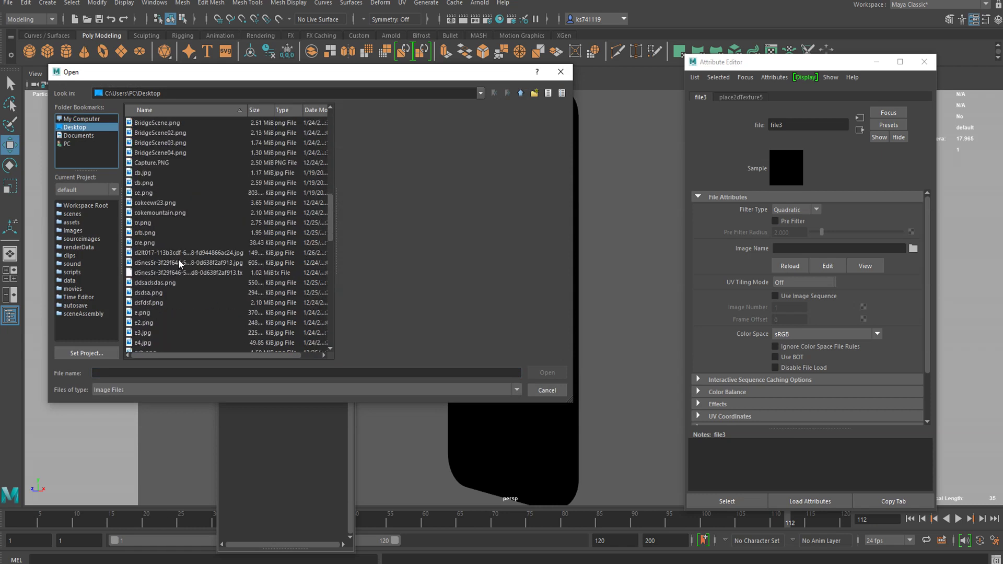
click(172, 253)
click(546, 372)
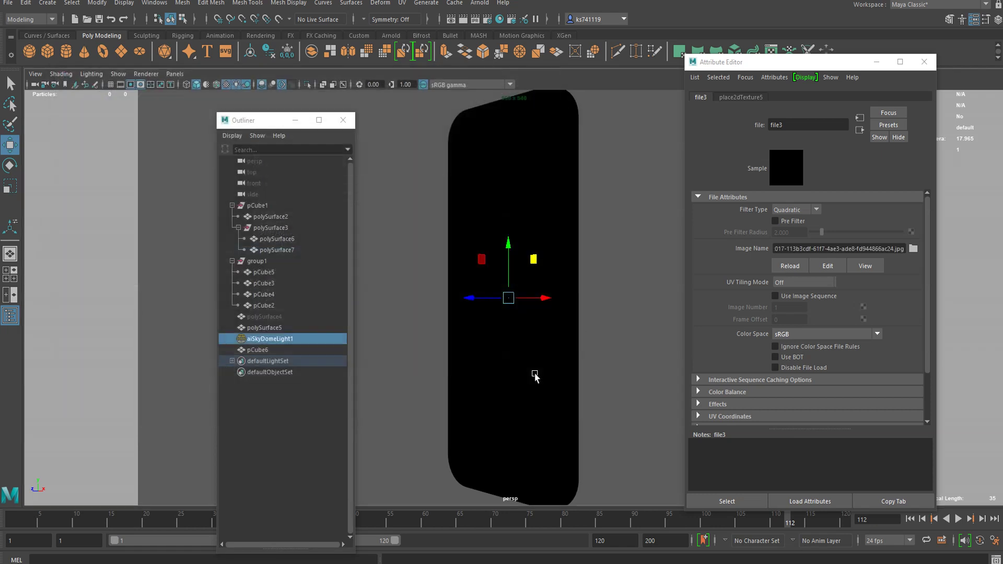
Step: Render the phone in Arnold from an angled front view and examine the studio reflections on its screen and side edge
alt+drag(475, 385, 547, 375)
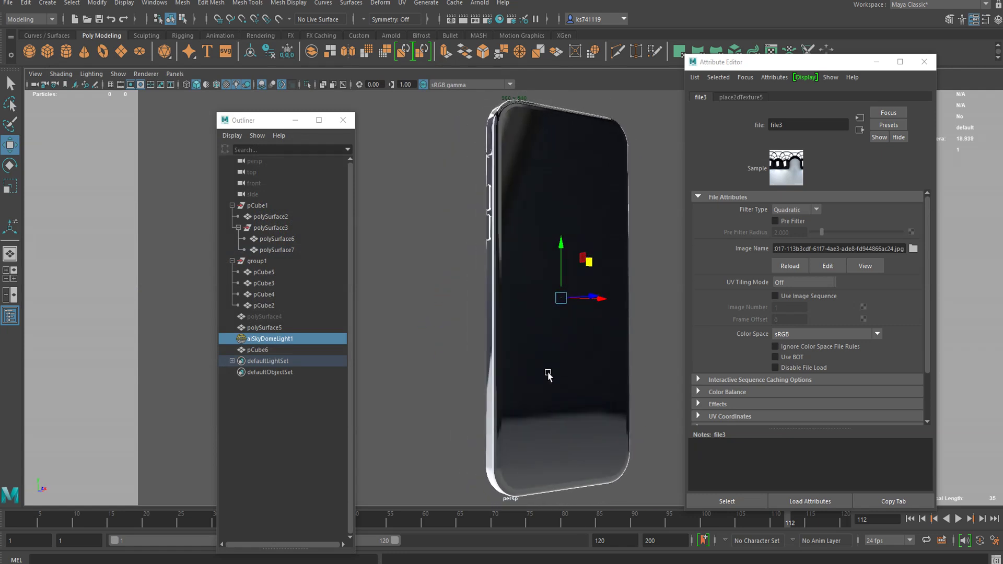
alt+drag(533, 282, 496, 276)
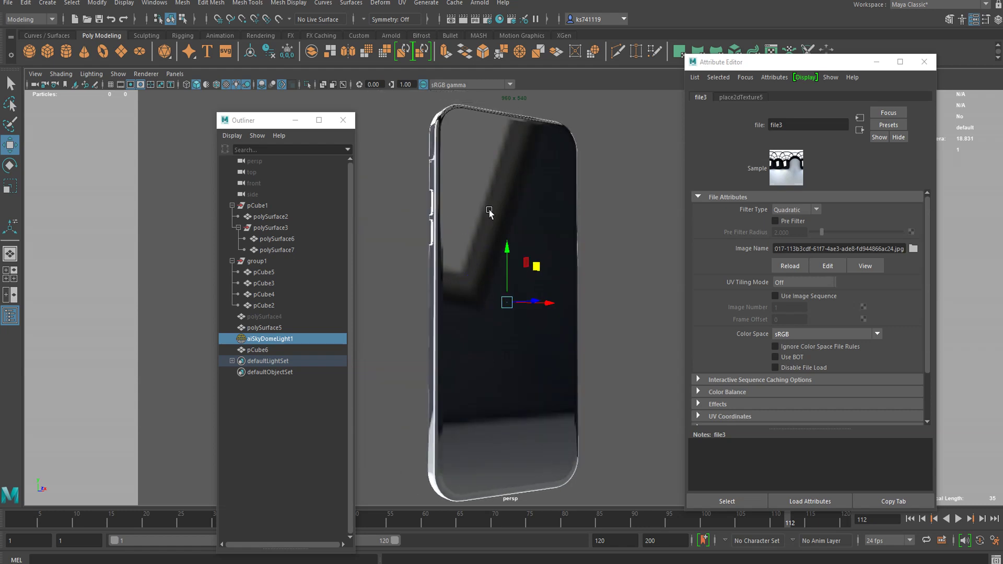
click(484, 3)
click(487, 23)
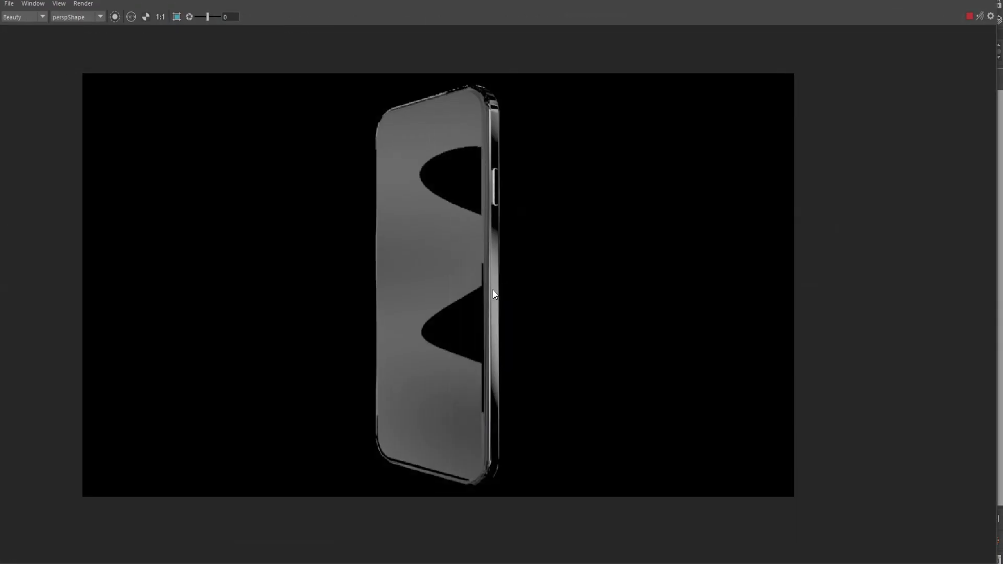
scroll(471, 303, up, 2)
scroll(469, 305, down, 2)
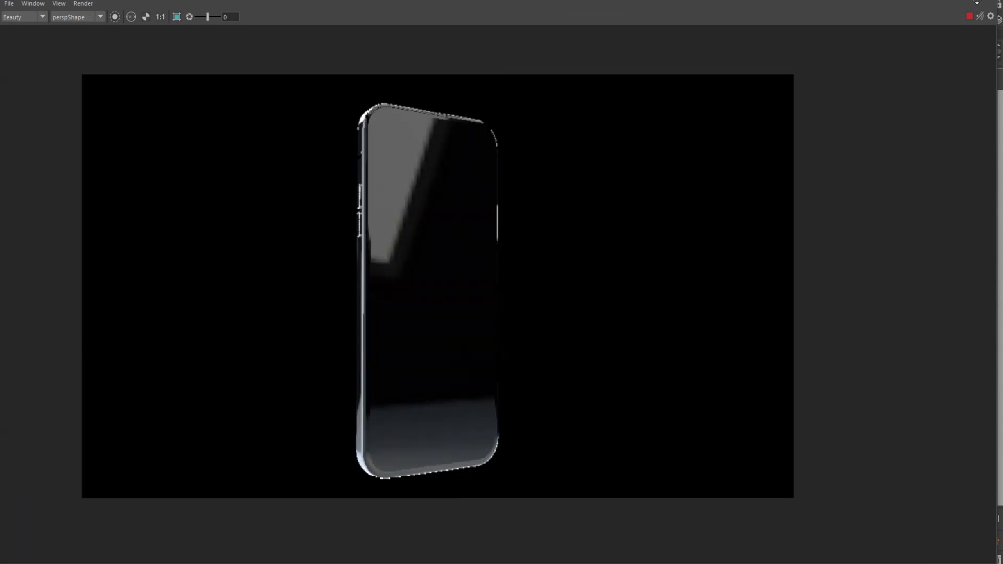
scroll(404, 258, down, 2)
scroll(390, 243, up, 7)
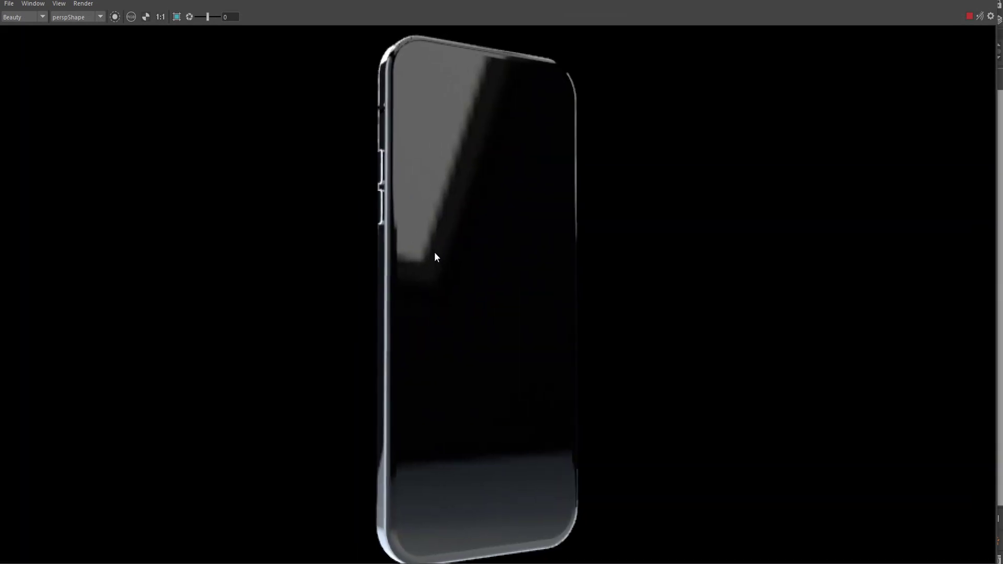
scroll(407, 209, down, 5)
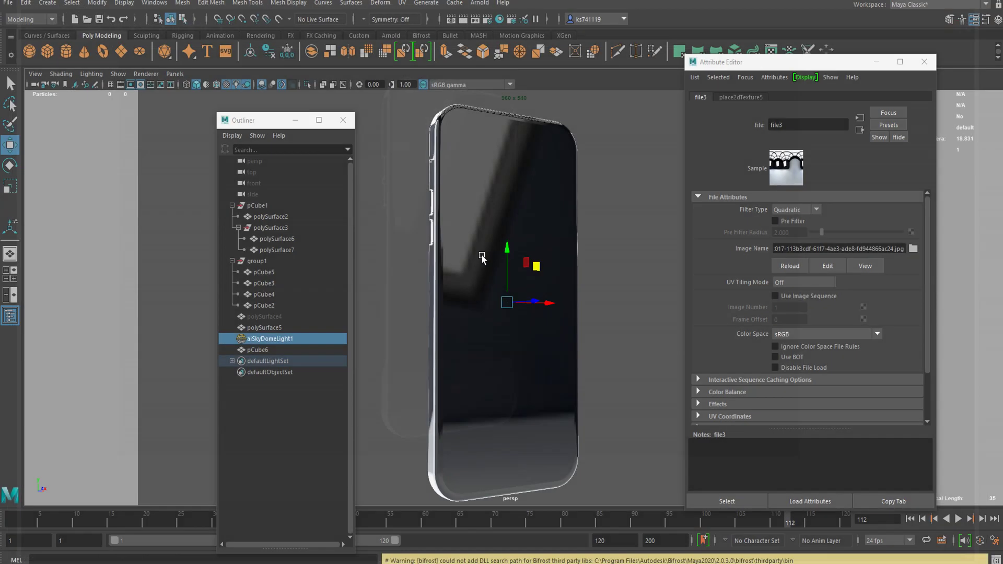
alt+drag(481, 253, 454, 301)
scroll(454, 301, up, 3)
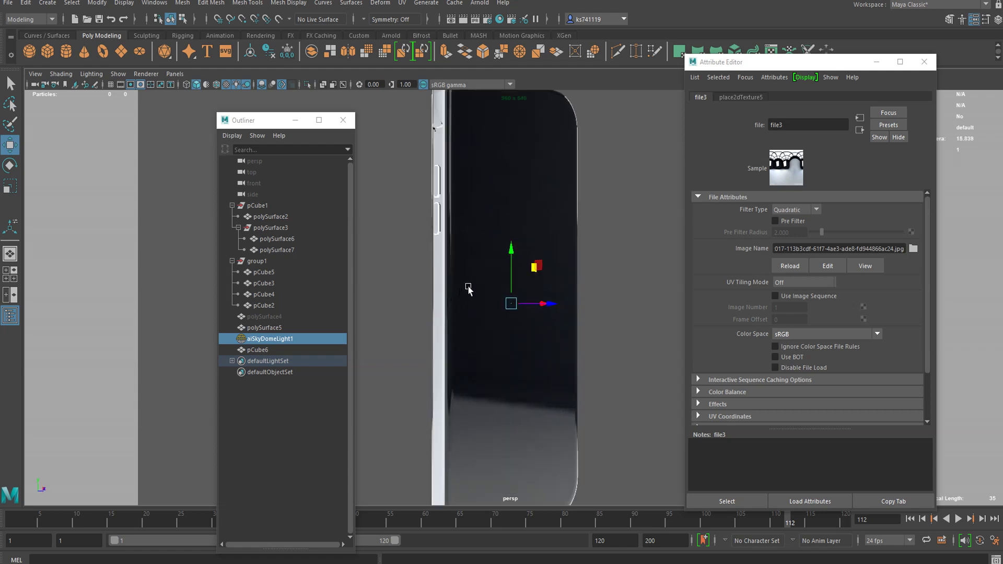